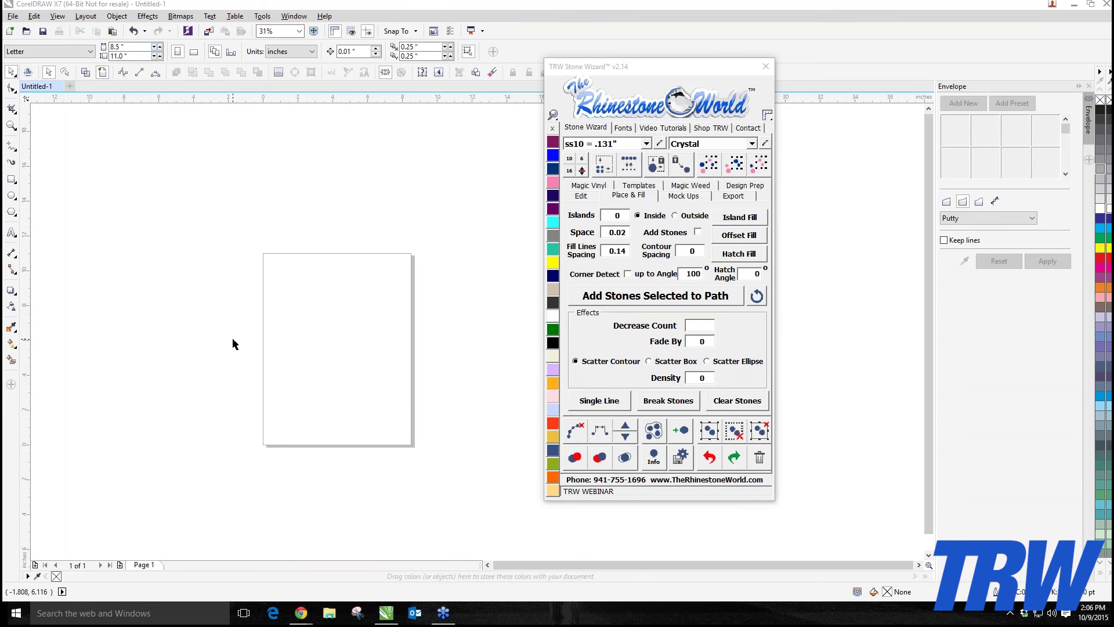
- Place the basketball image on the page's upper half, enlarged to about 6.25 by 6.28 inches
scroll(343, 364, "up", 1)
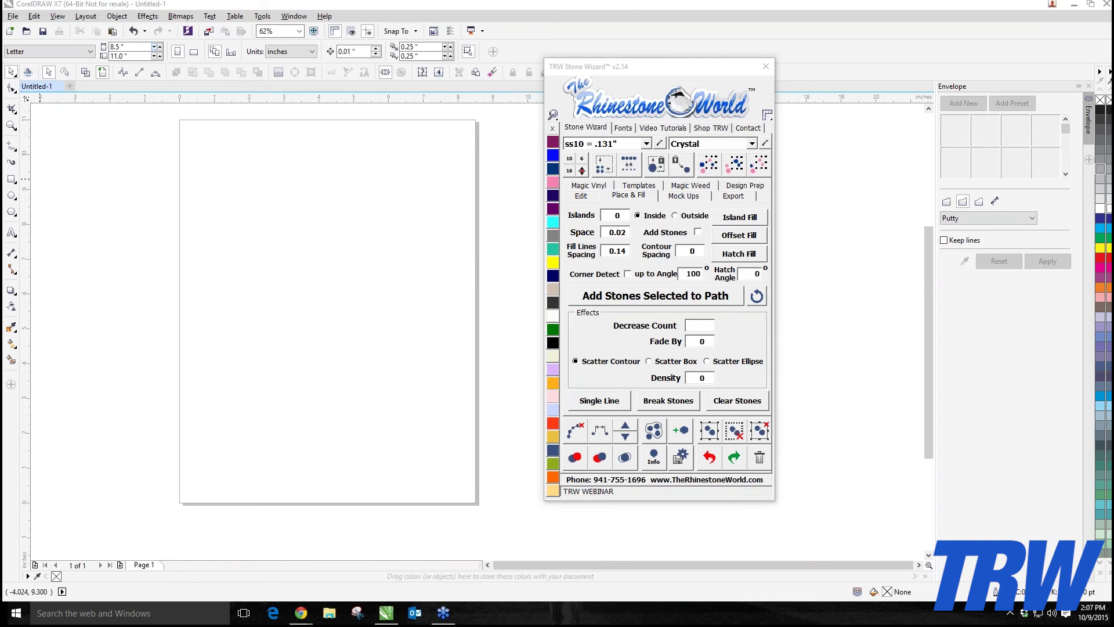
left_click(262, 193)
left_click_drag(271, 202, 468, 401)
left_click_drag(360, 291, 309, 272)
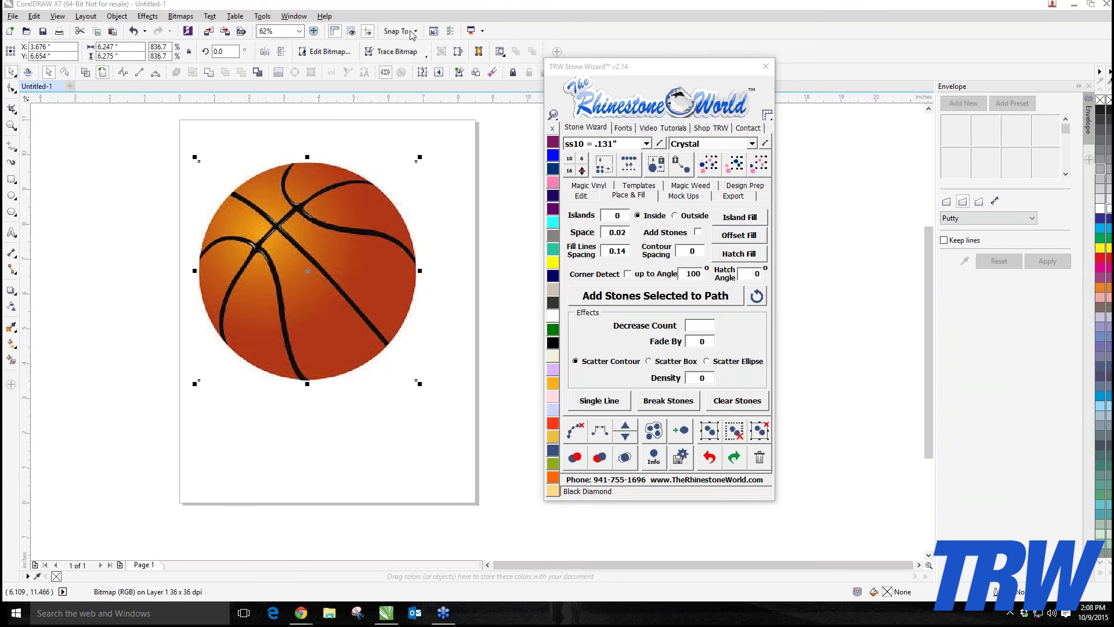
left_click(156, 220)
- Examine the basketball bitmap's black seam lines and edge quality, both up close and at full size
scroll(156, 220, "down", 1)
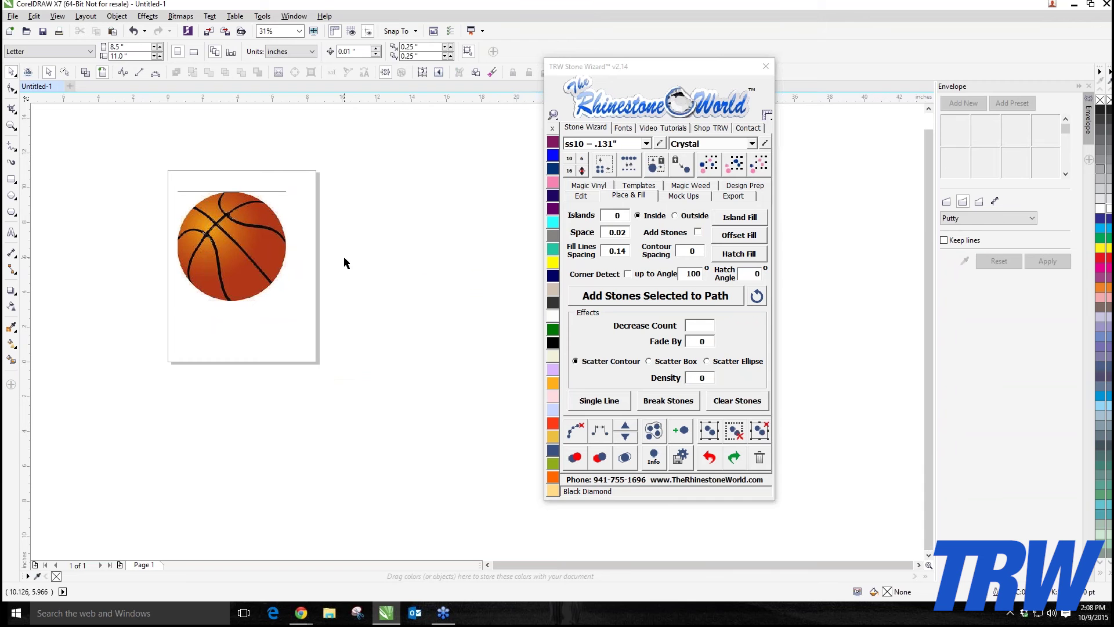
left_click(285, 256)
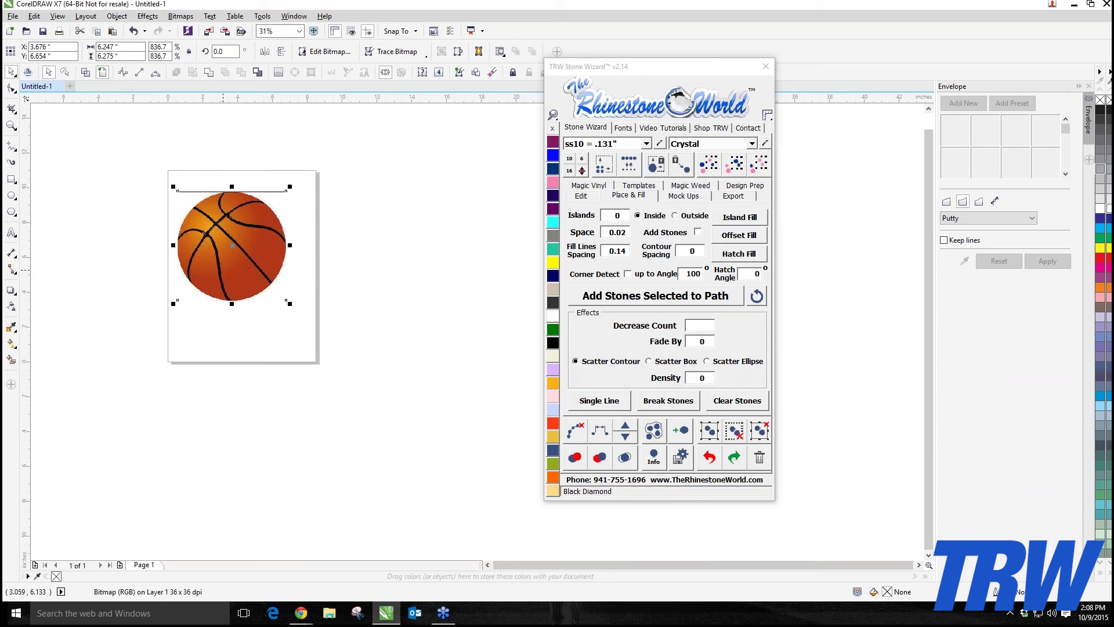
key("Escape")
scroll(225, 250, "up", 2)
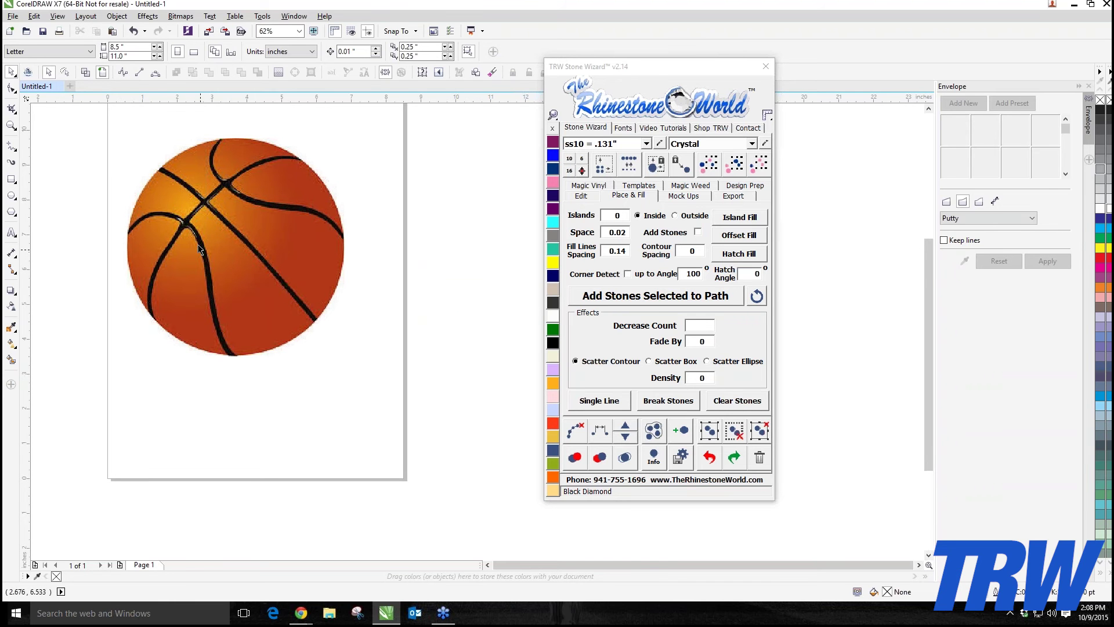
scroll(187, 237, "up", 5)
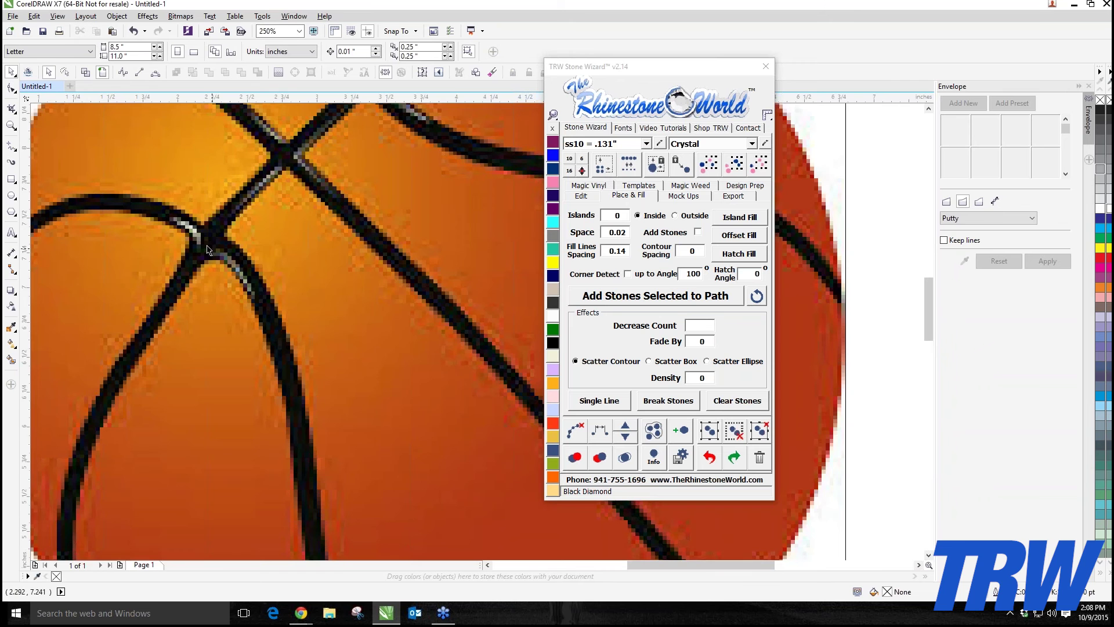
scroll(187, 237, "down", 5)
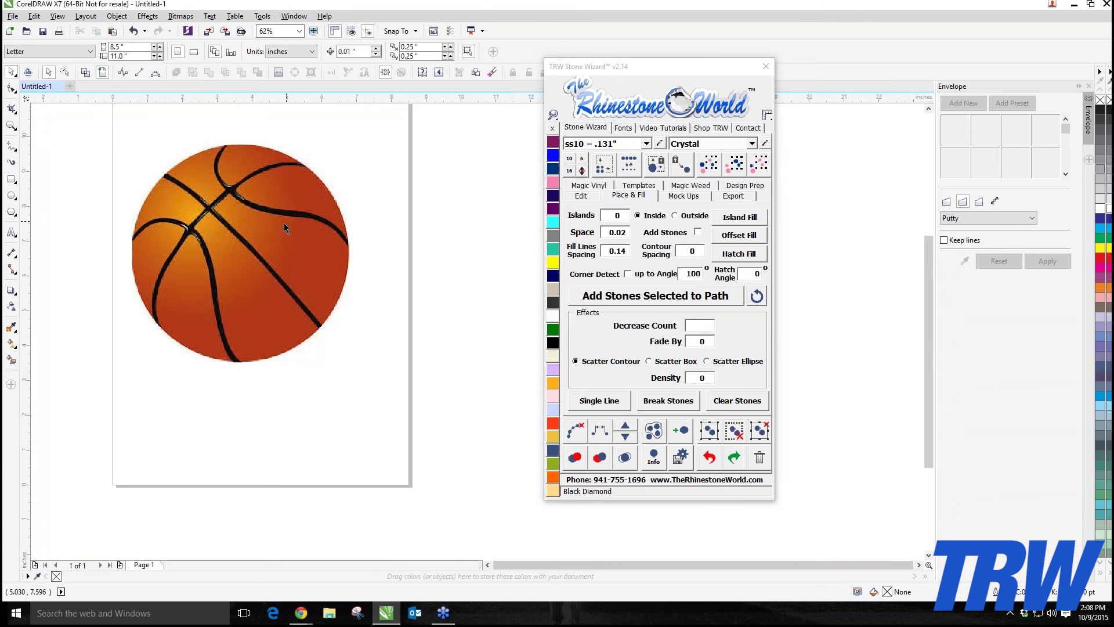
scroll(238, 251, "down", 1)
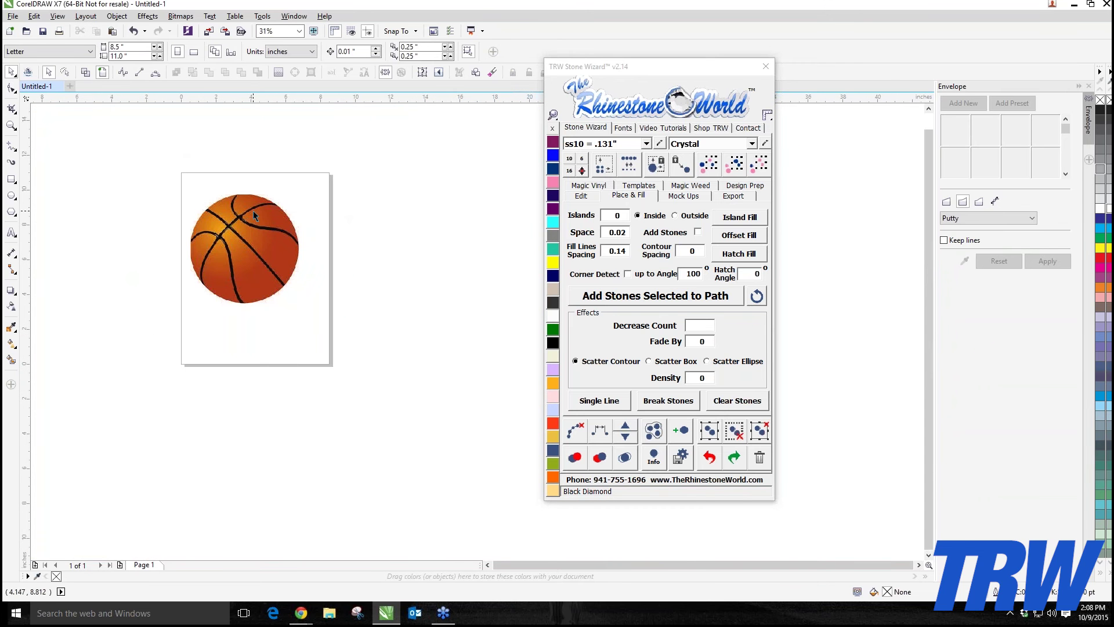
scroll(234, 223, "up", 1)
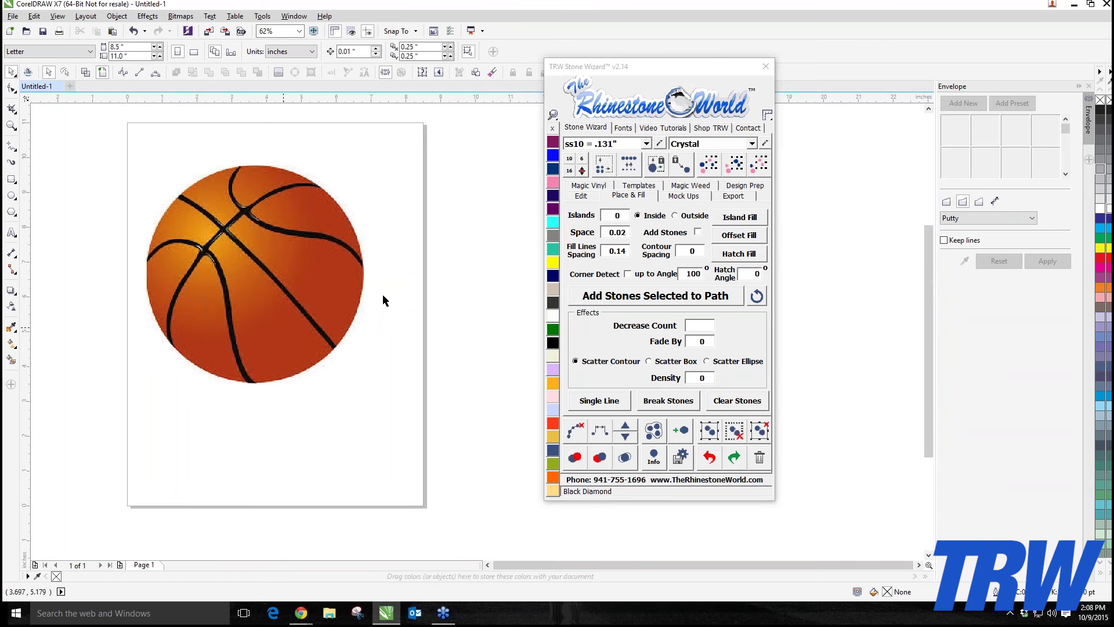
- Outline-trace the basketball bitmap as a low quality image with the default settings, and move the traced copy beside the original
left_click(271, 254)
left_click(393, 51)
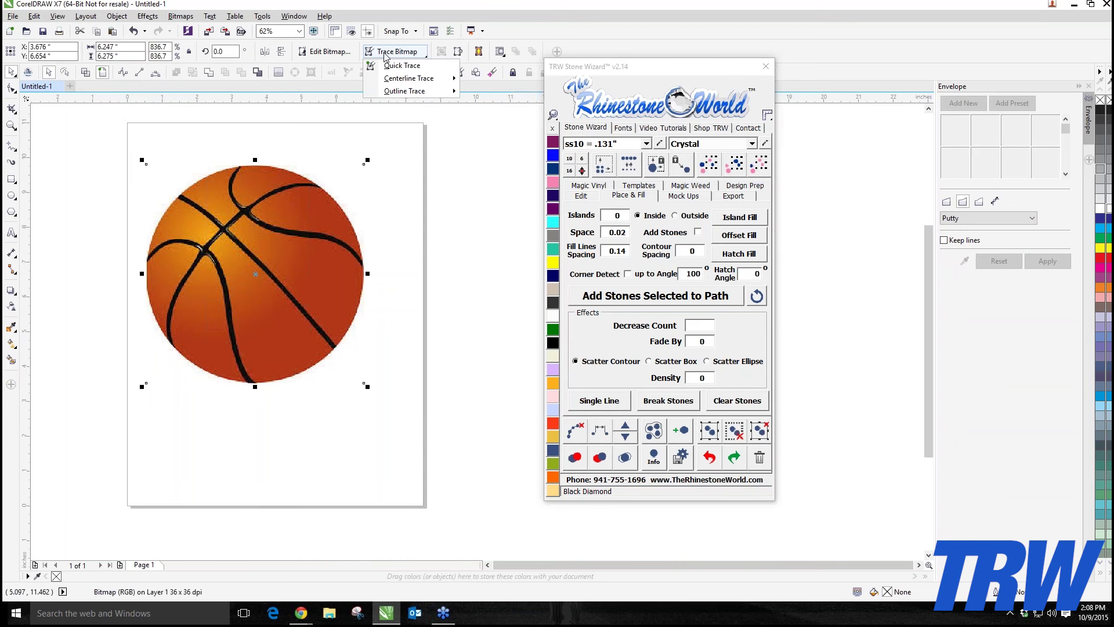
mouse_move(404, 94)
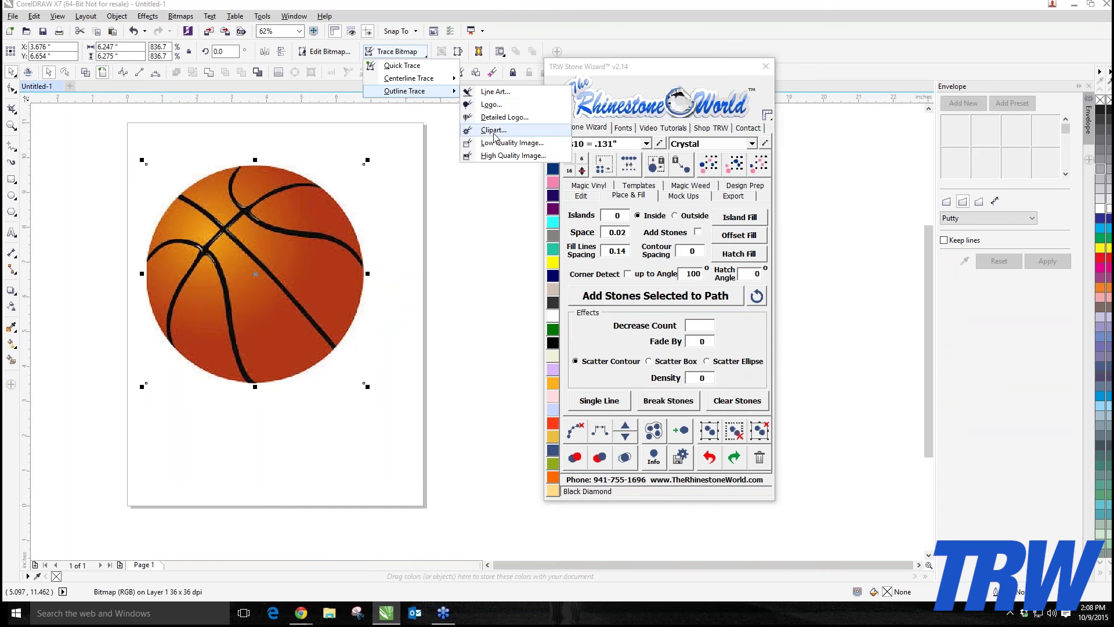
left_click(512, 143)
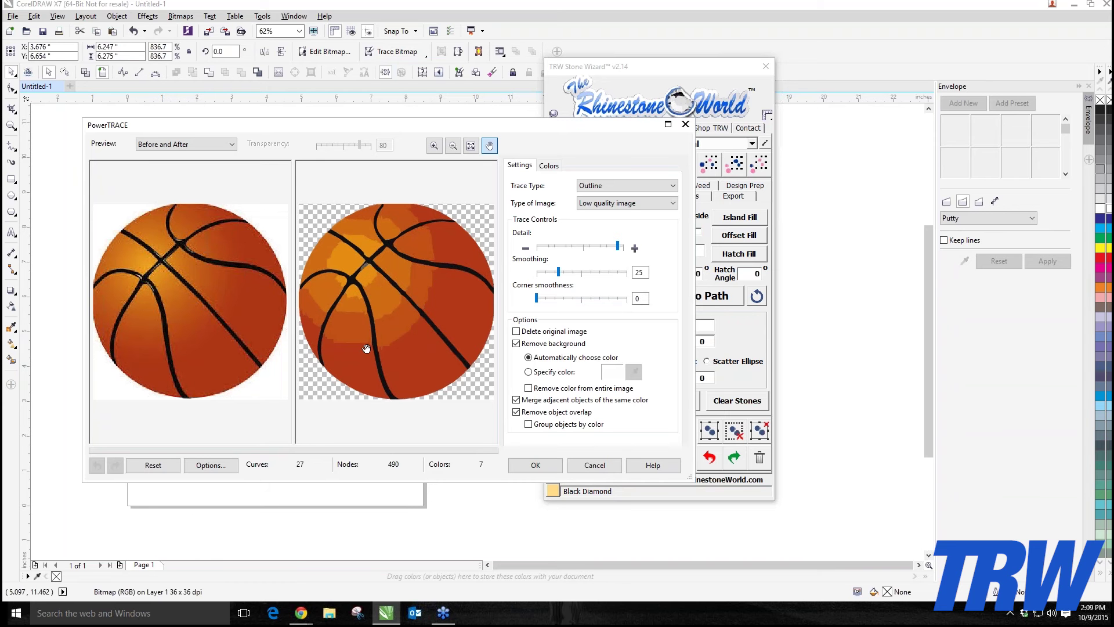
left_click(525, 466)
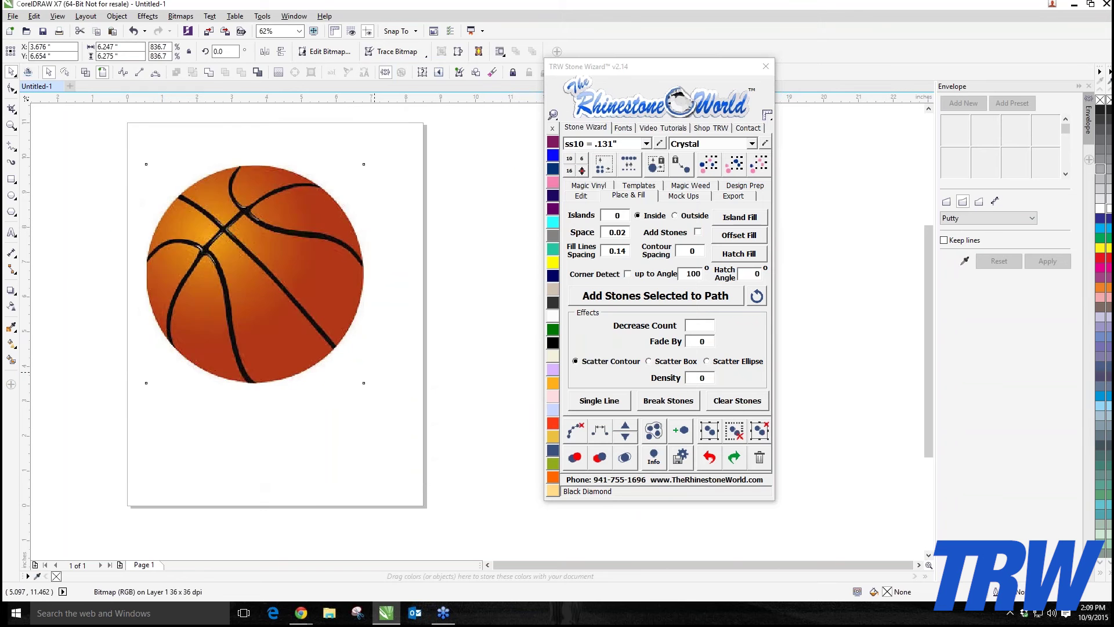
scroll(210, 297, "down", 2)
mouse_move(210, 297)
left_mouse_down()
mouse_move(316, 270)
mouse_move(354, 284)
mouse_move(316, 287)
left_mouse_up()
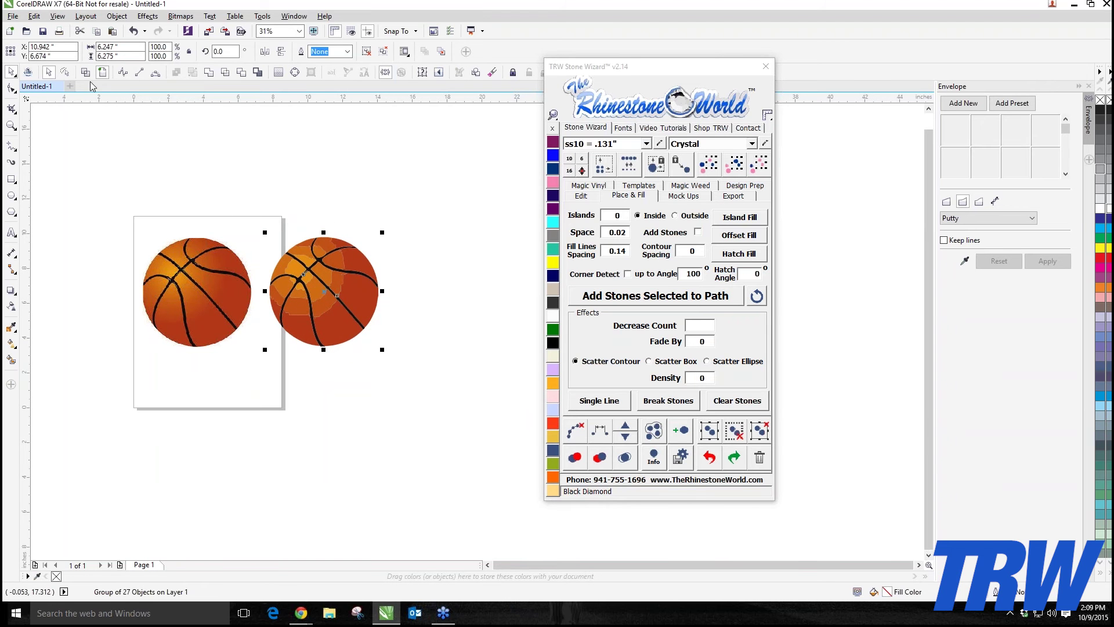
- Inspect the traced basketball's outlines in wireframe view, and return to the full-color view
key("shift+F9")
scroll(263, 274, "up", 1)
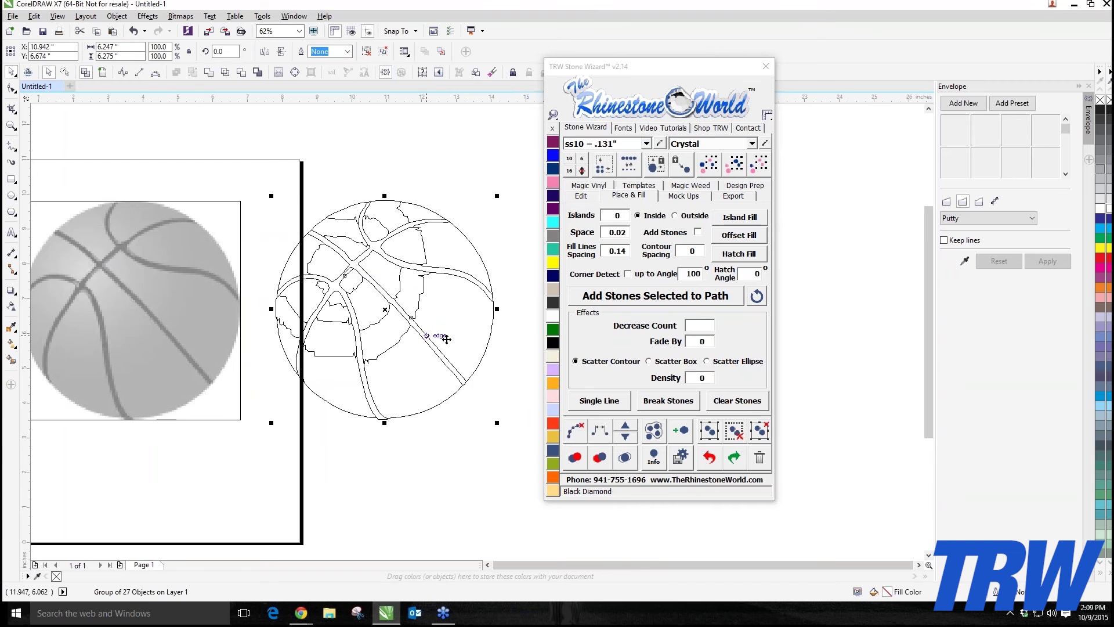
scroll(445, 339, "down", 1)
scroll(404, 347, "up", 2)
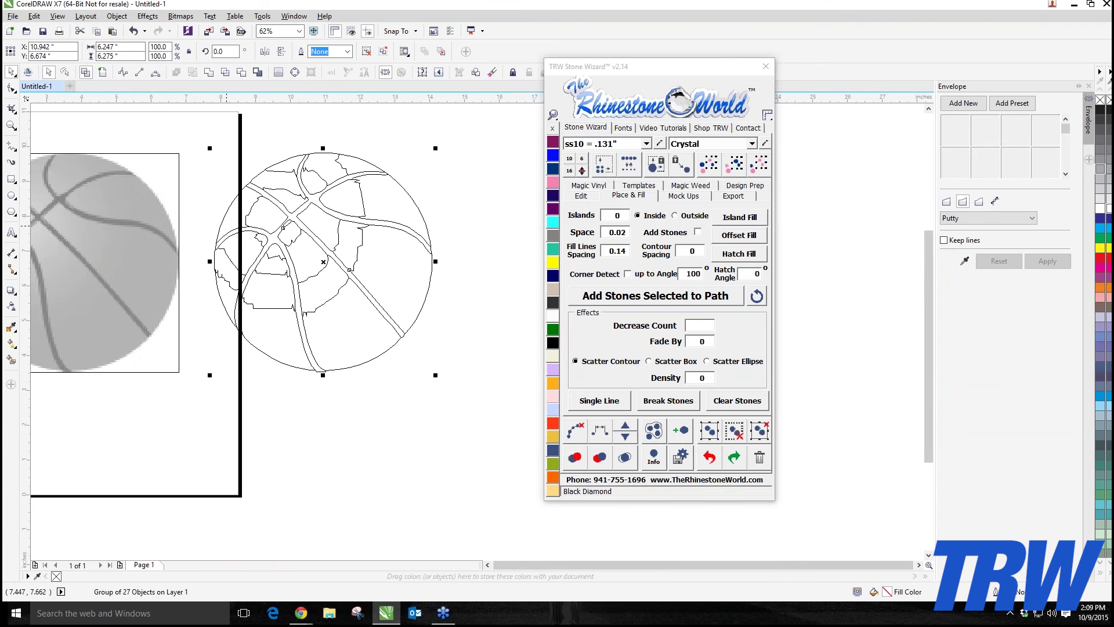
scroll(198, 236, "down", 1)
left_click(102, 72)
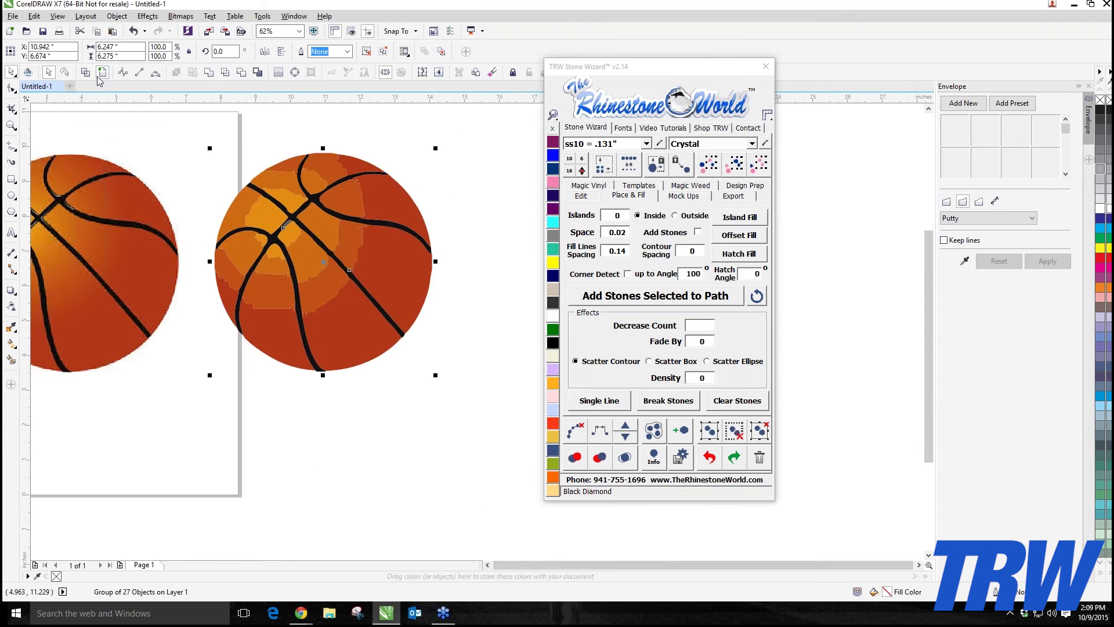
- Delete the traced basketball group beside the original bitmap
left_click(238, 146)
scroll(244, 148, "down", 2)
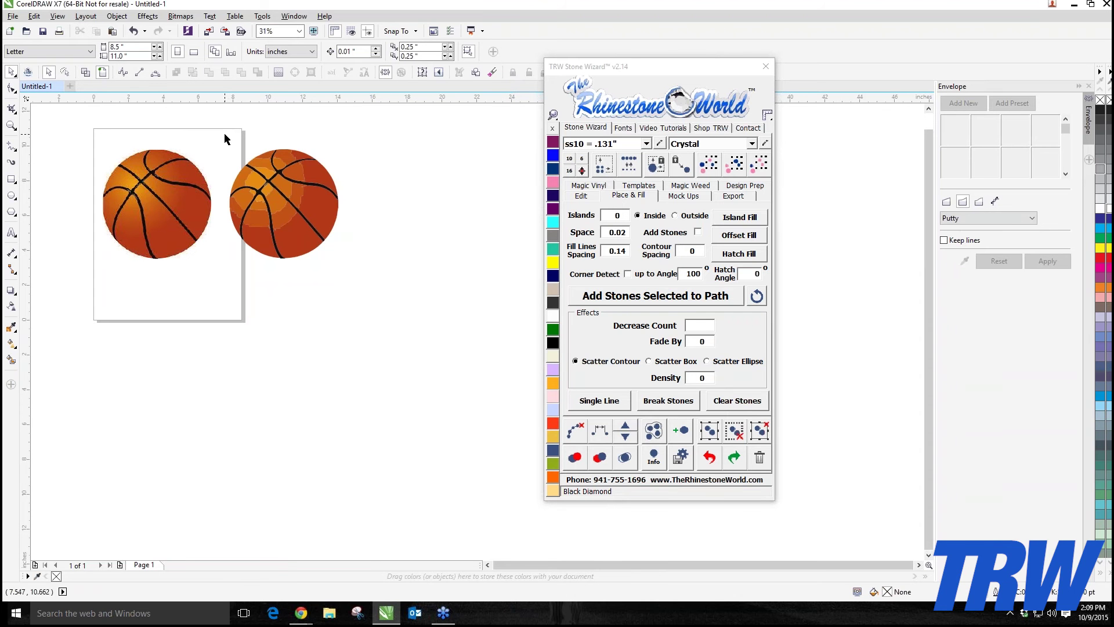
left_click_drag(224, 134, 429, 305)
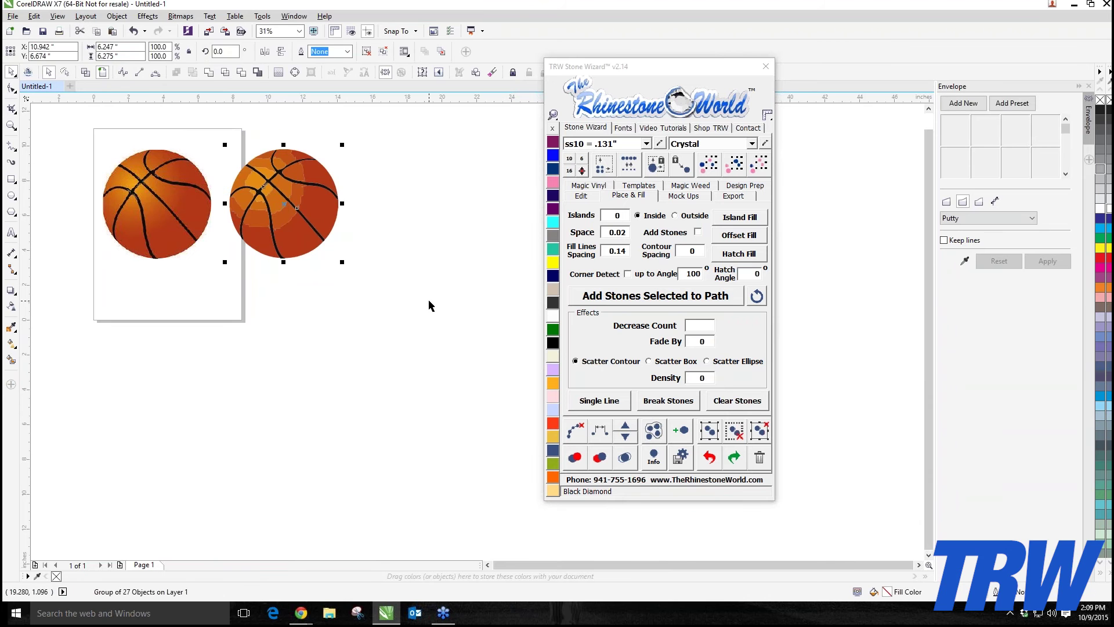
key("Delete")
scroll(307, 254, "down", 2)
- Lock the basketball bitmap in place on the page
scroll(228, 225, "up", 4)
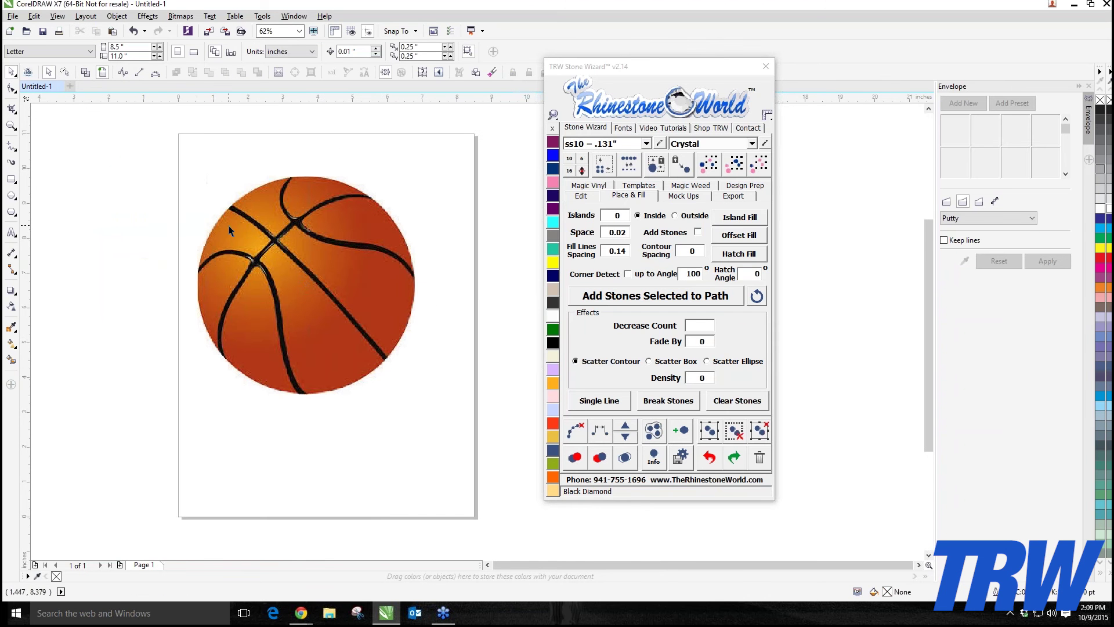
left_click(290, 232)
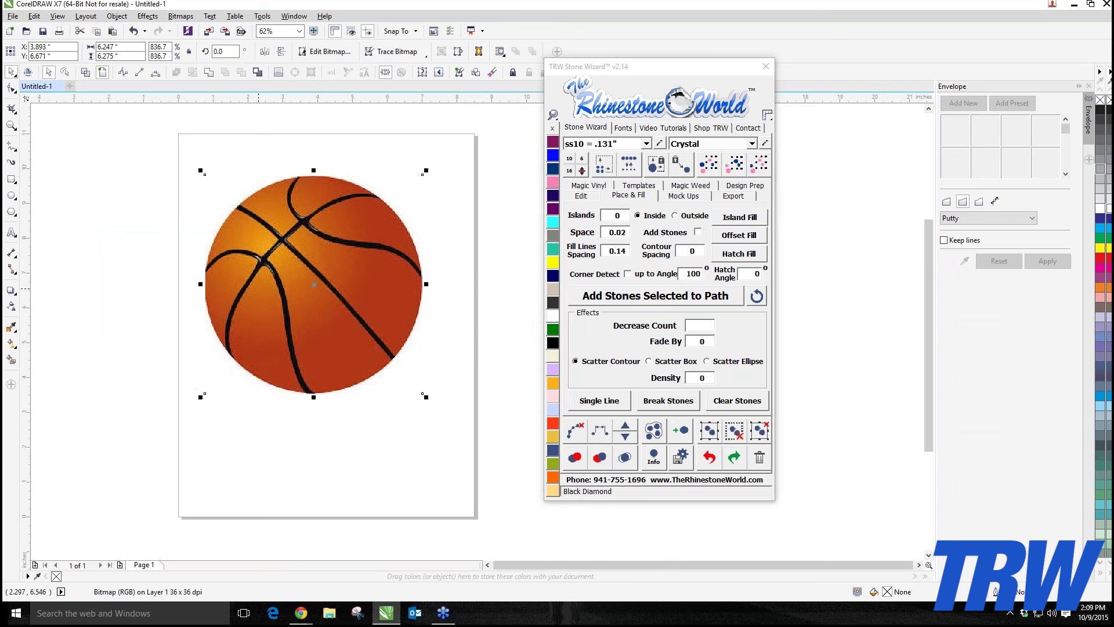
right_click(263, 270)
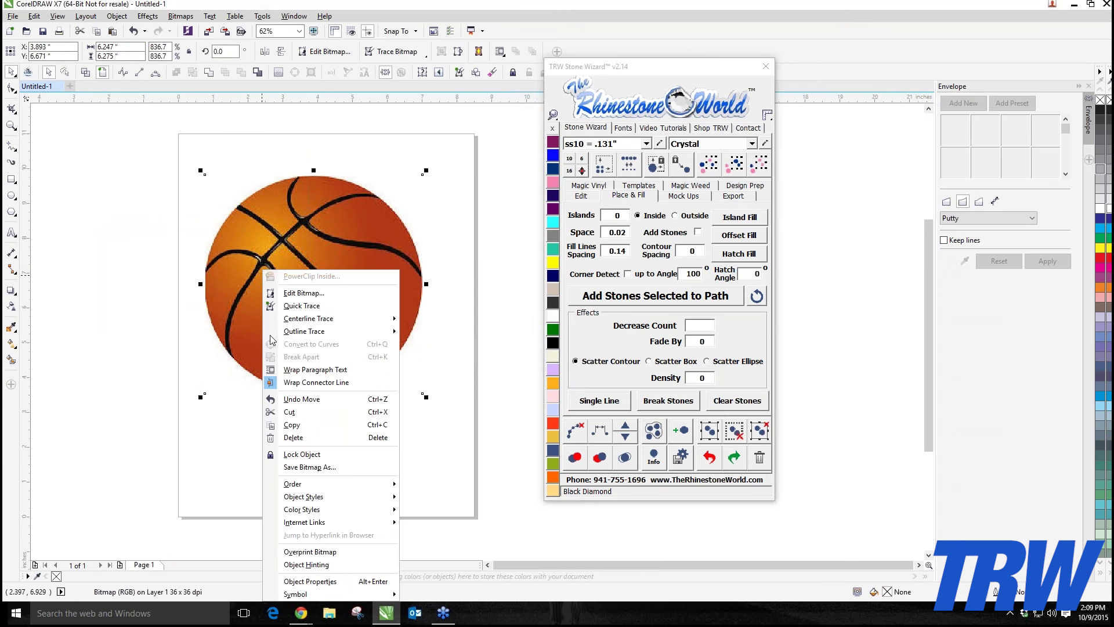
left_click(293, 455)
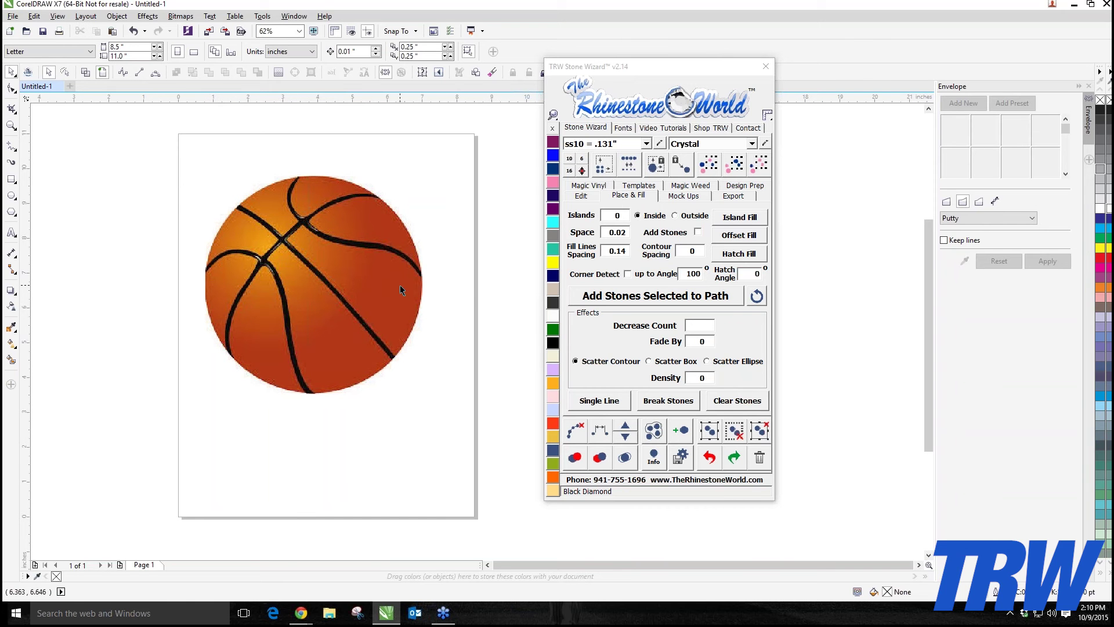
- Try out the B-Spline tool with a sample curve about 3.4 by 3.8 inches overlapping the basketball's left side, and delete it
left_click(14, 152)
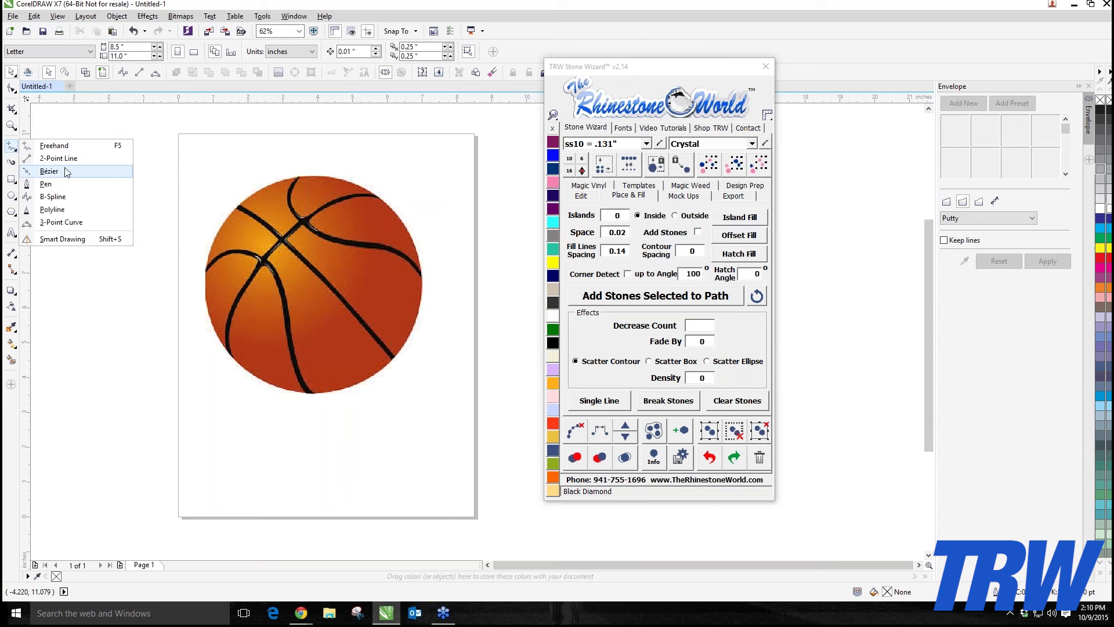
left_click(55, 198)
left_click(100, 181)
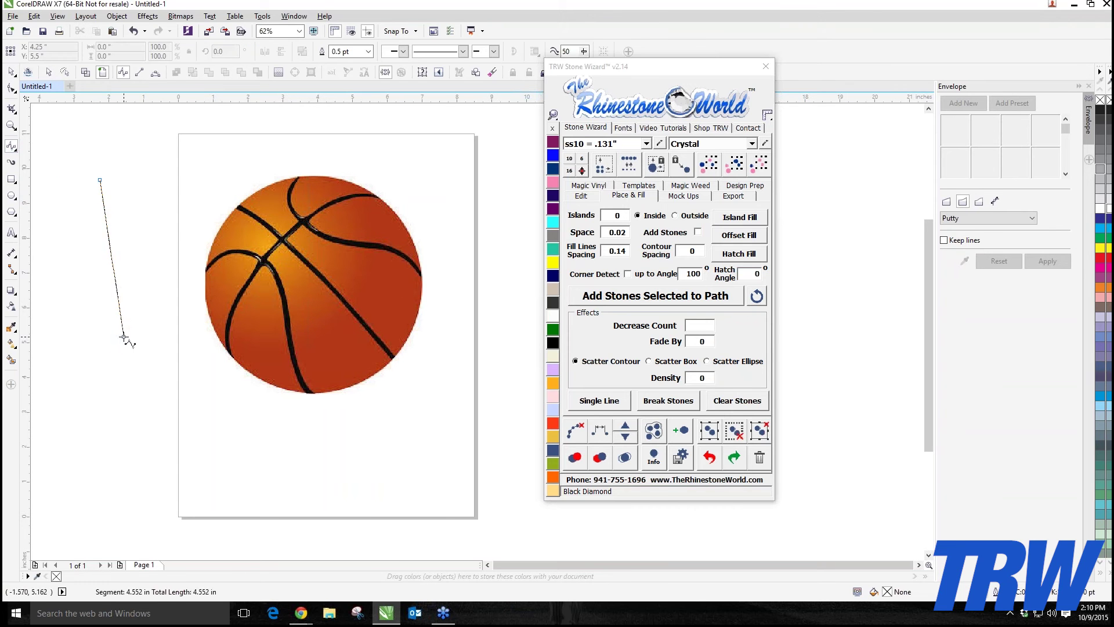
left_click(123, 336)
left_click(256, 290)
double_click(163, 216)
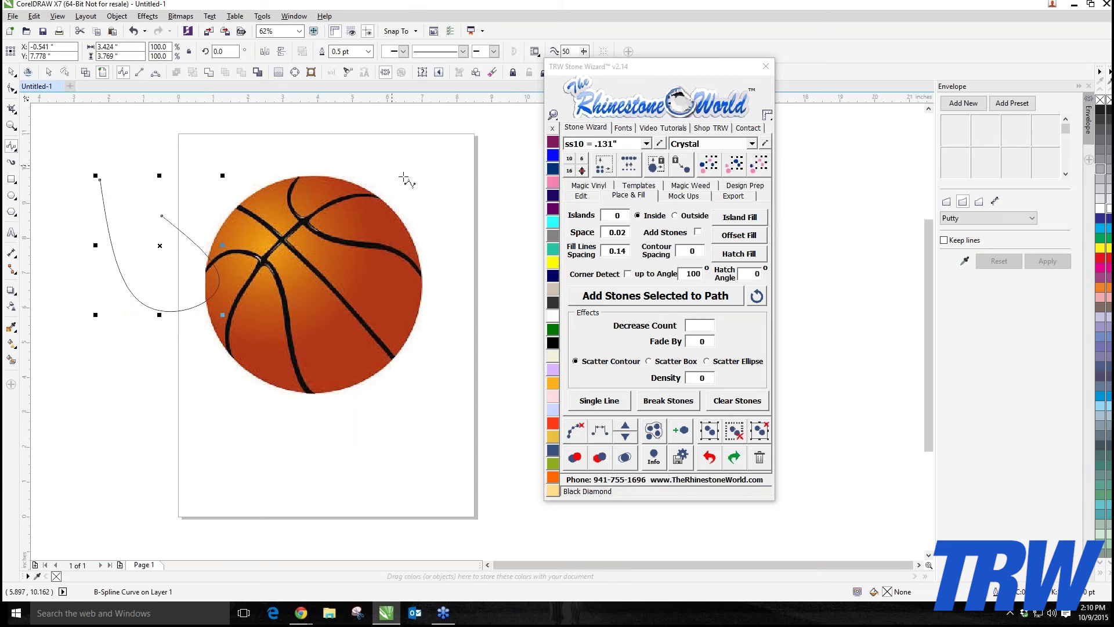
key("space")
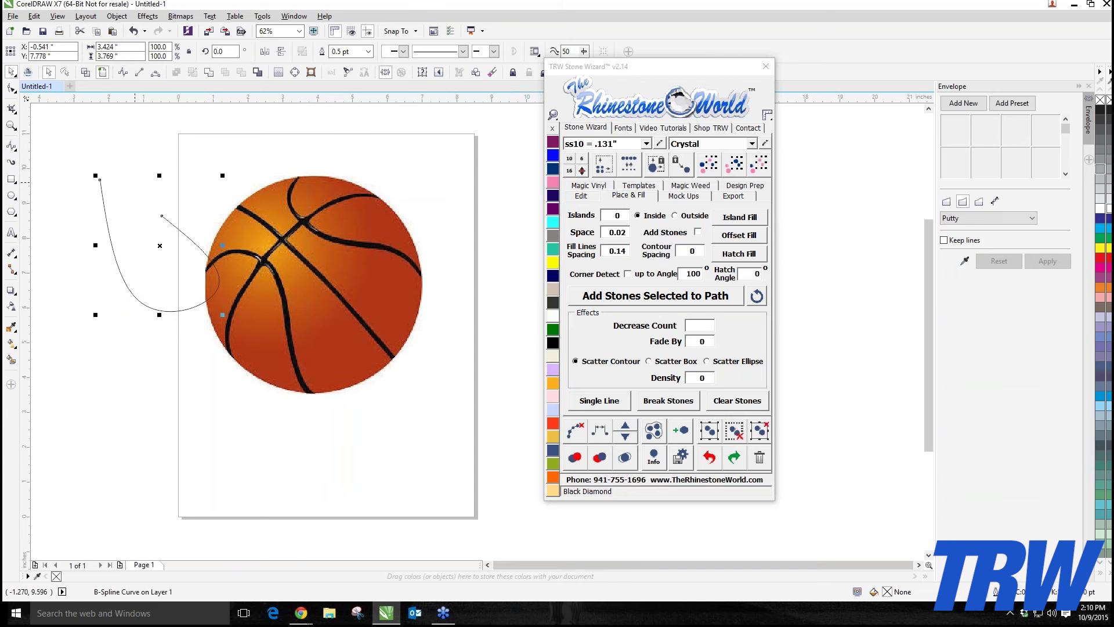
key("Delete")
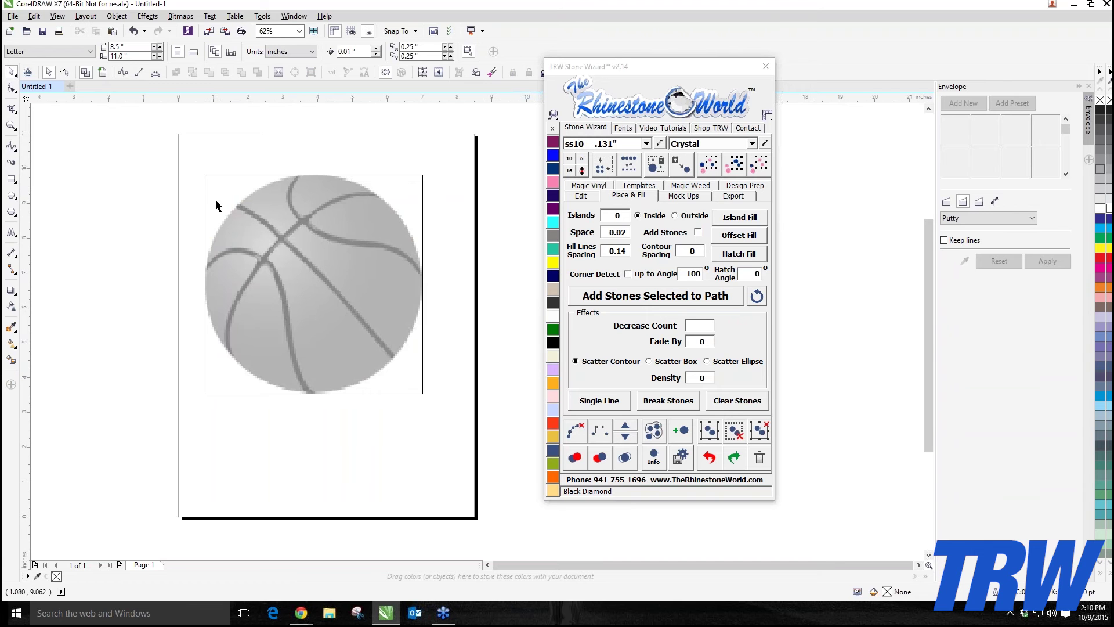
- Draw an ellipse over the basketball in wireframe view and stretch it to the ball's outline, about 6.3 by 6.2 inches
scroll(353, 238, "up", 2)
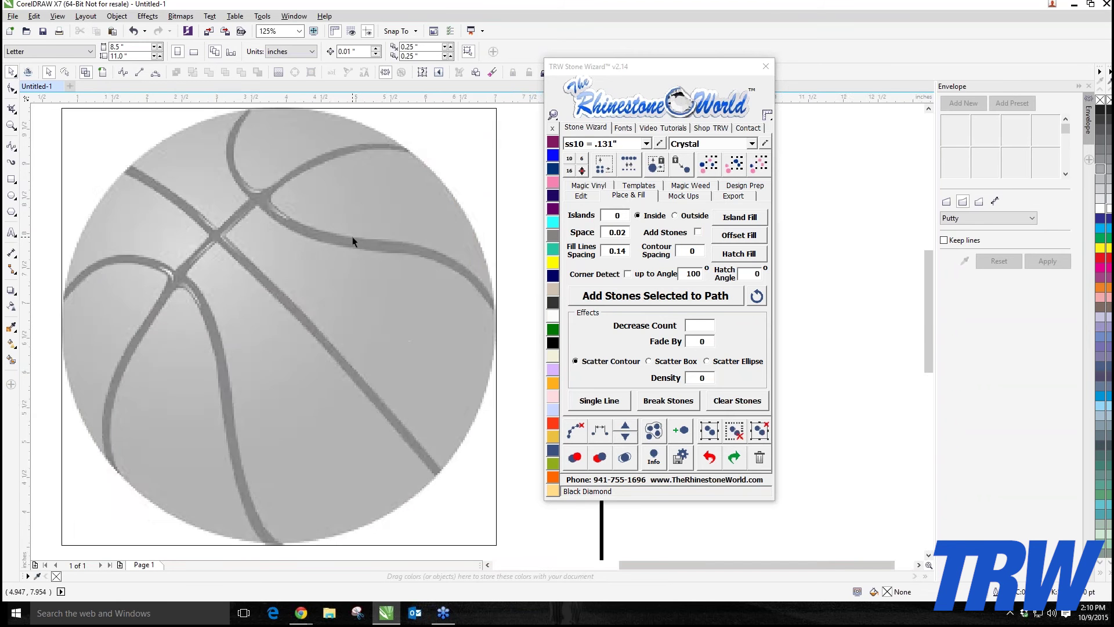
scroll(353, 238, "down", 2)
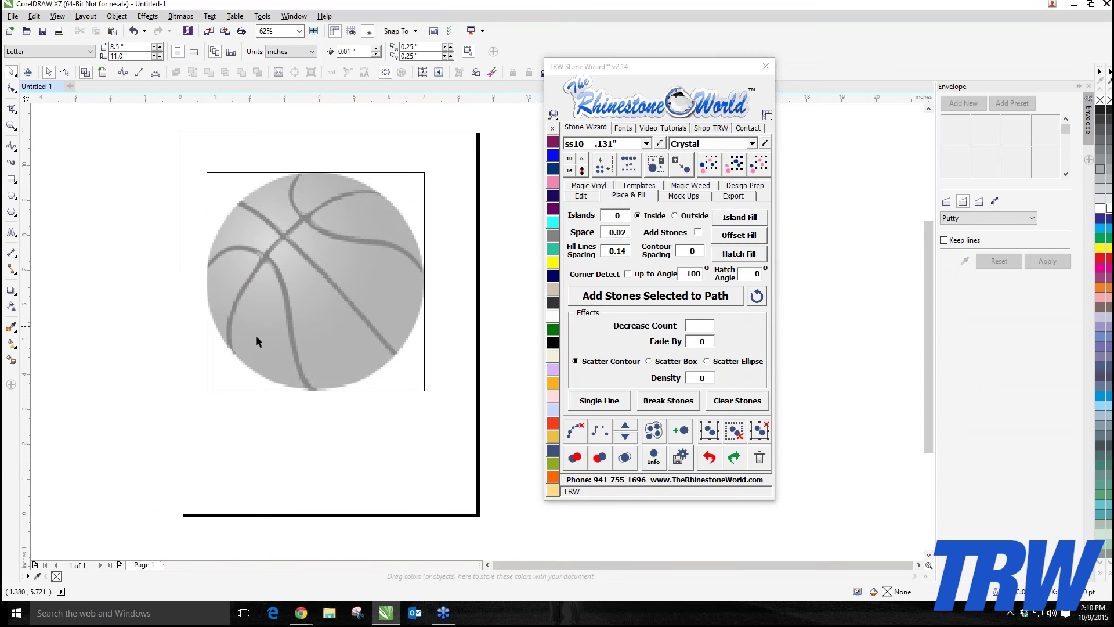
left_click(11, 195)
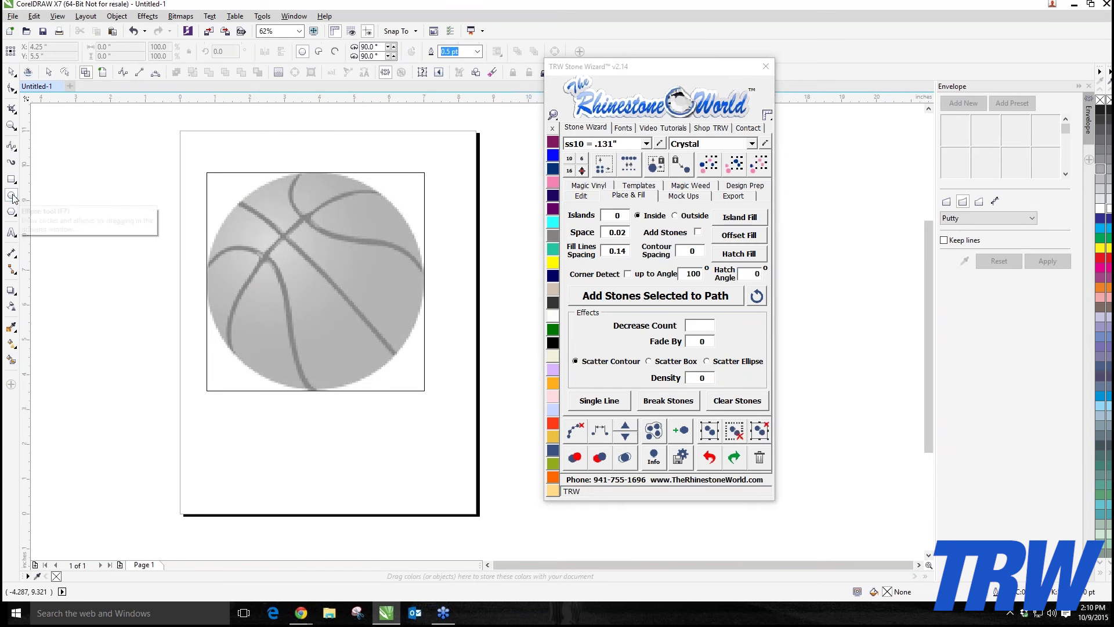
left_click_drag(220, 181, 425, 387)
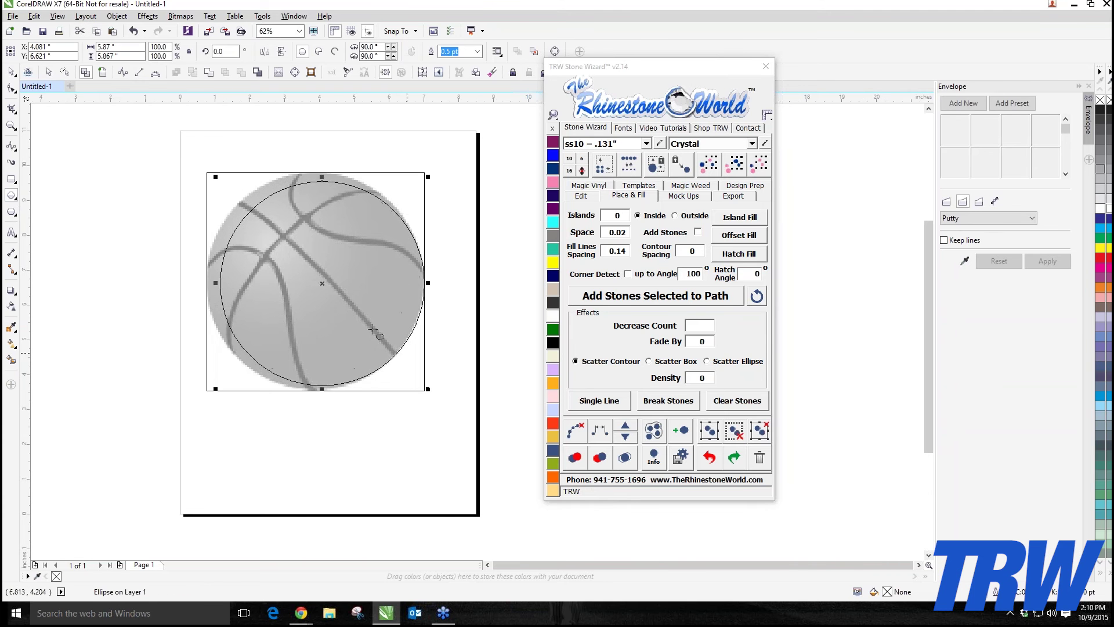
left_click_drag(214, 175, 197, 167)
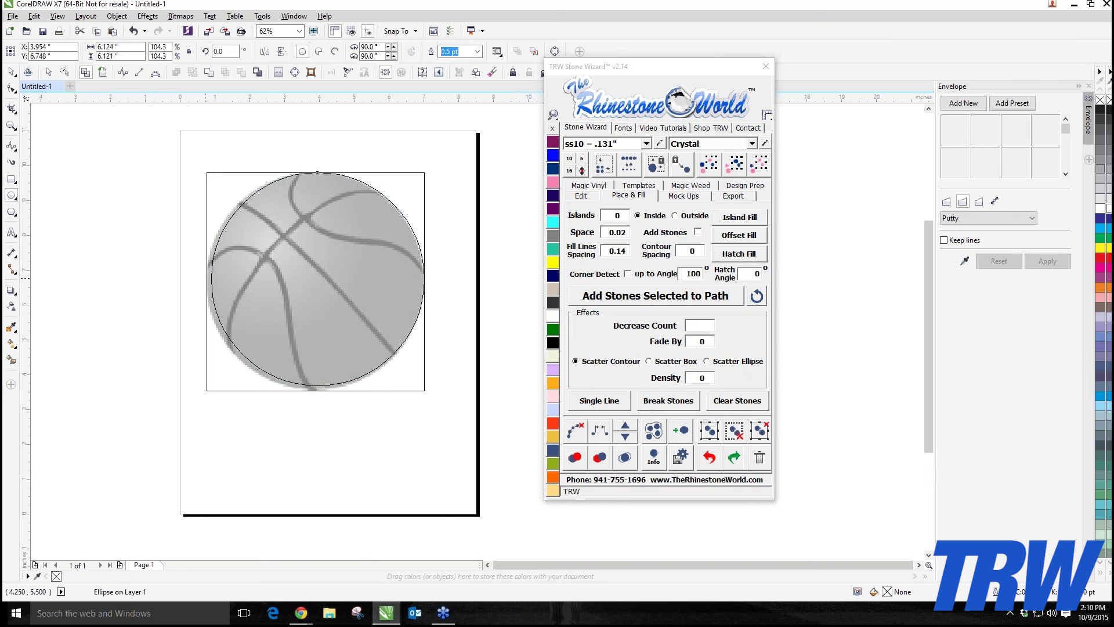
left_click_drag(206, 281, 197, 280)
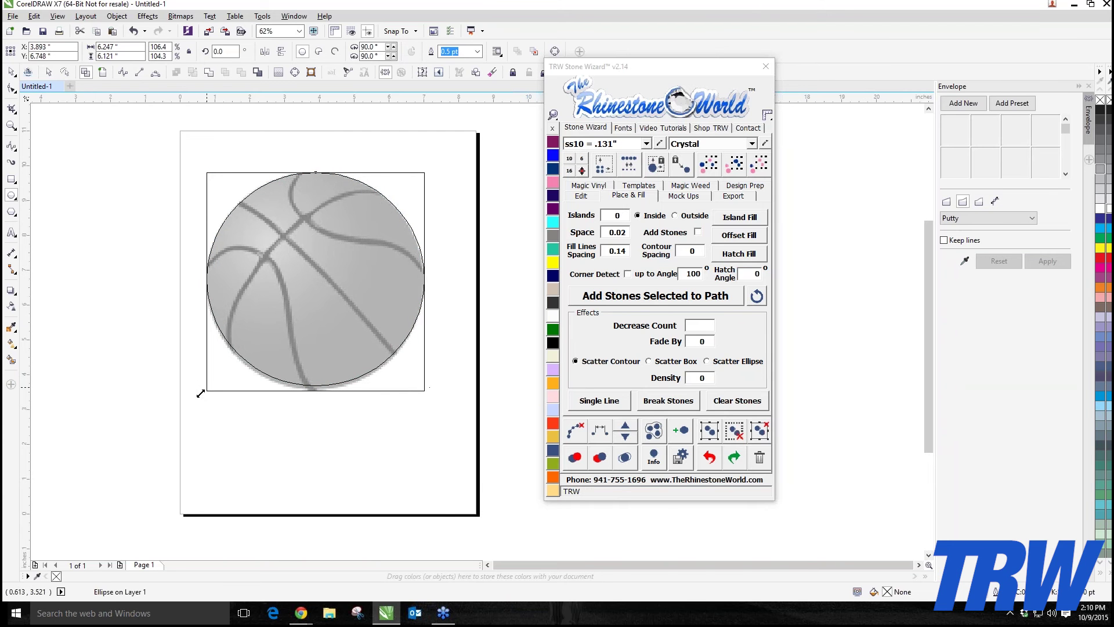
left_click_drag(197, 393, 196, 395)
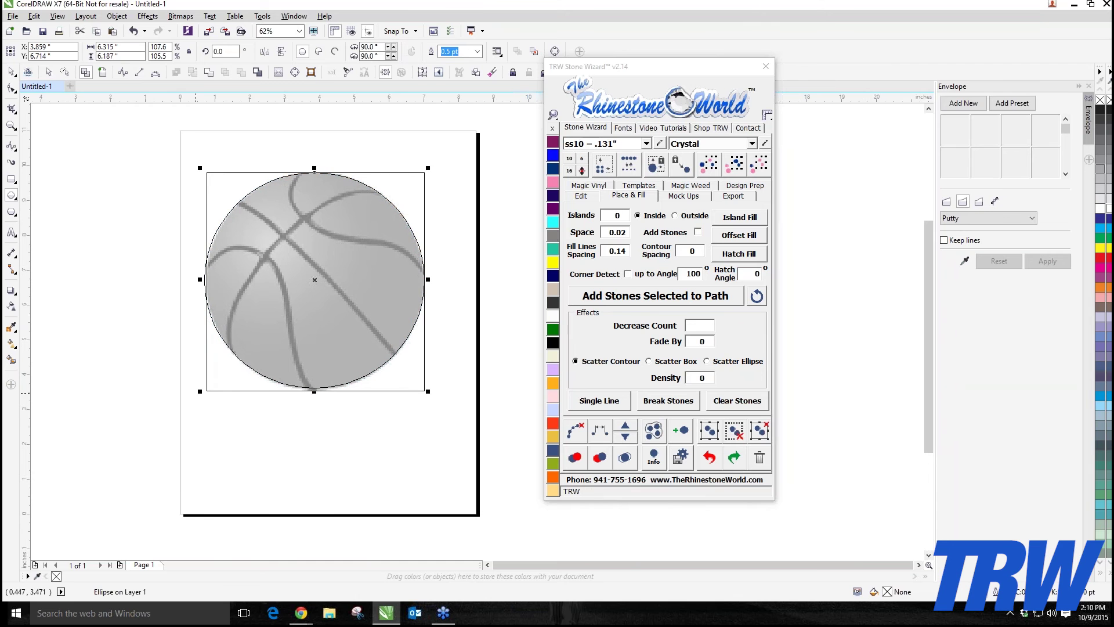
- Narrow the ellipse from its left side to fit the basketball's edge, about 6.25 inches wide
key("space")
left_click(411, 34)
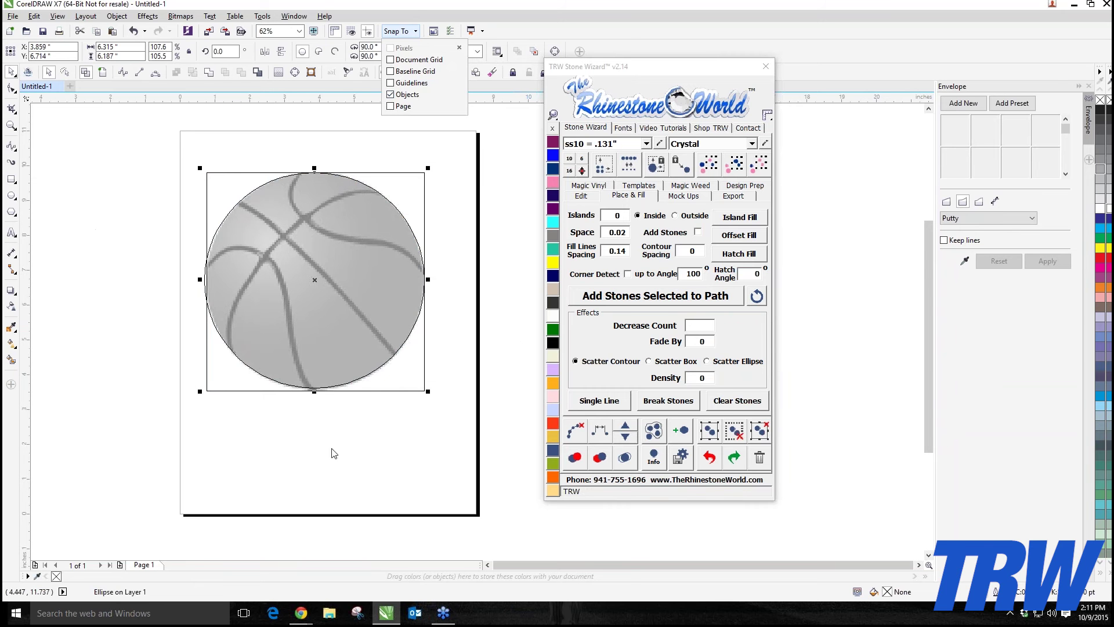
left_click(127, 269)
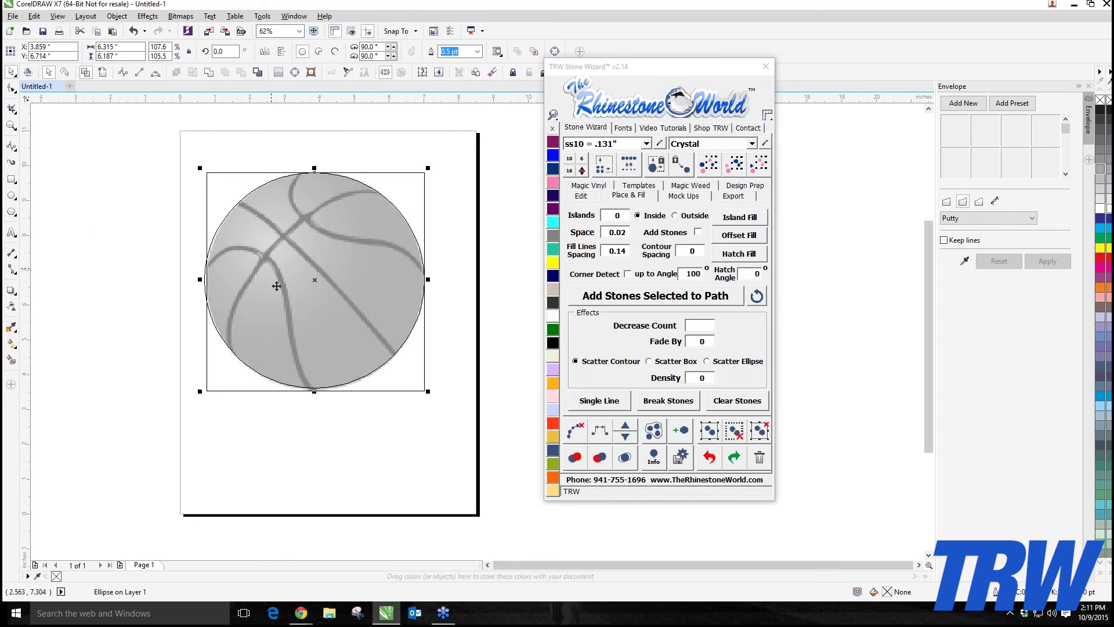
left_click(149, 377)
left_click(211, 279)
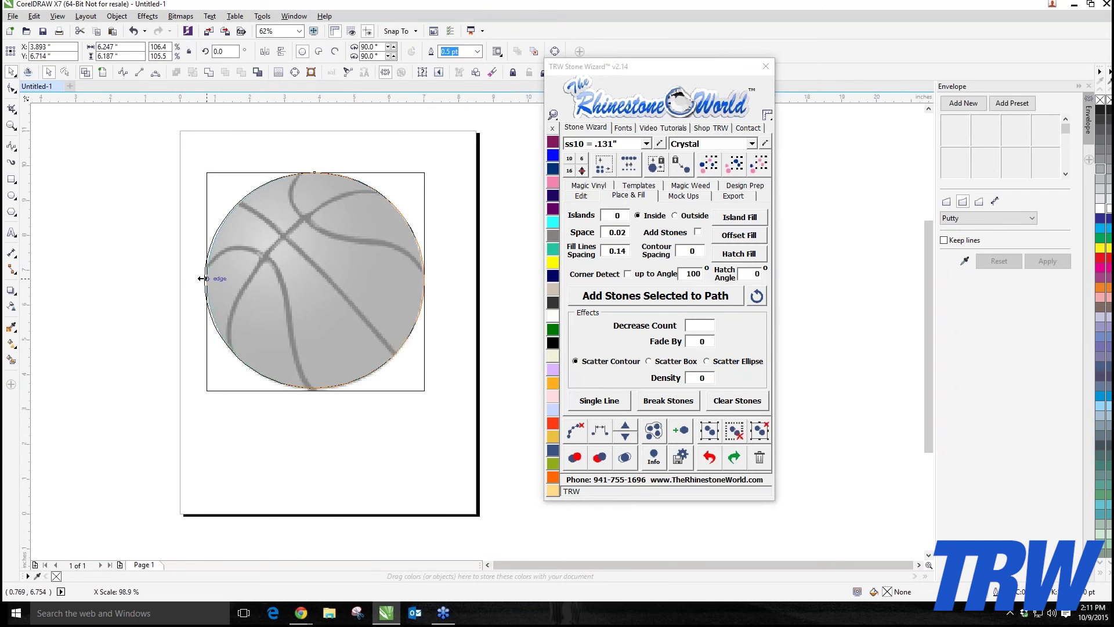
left_click(276, 300)
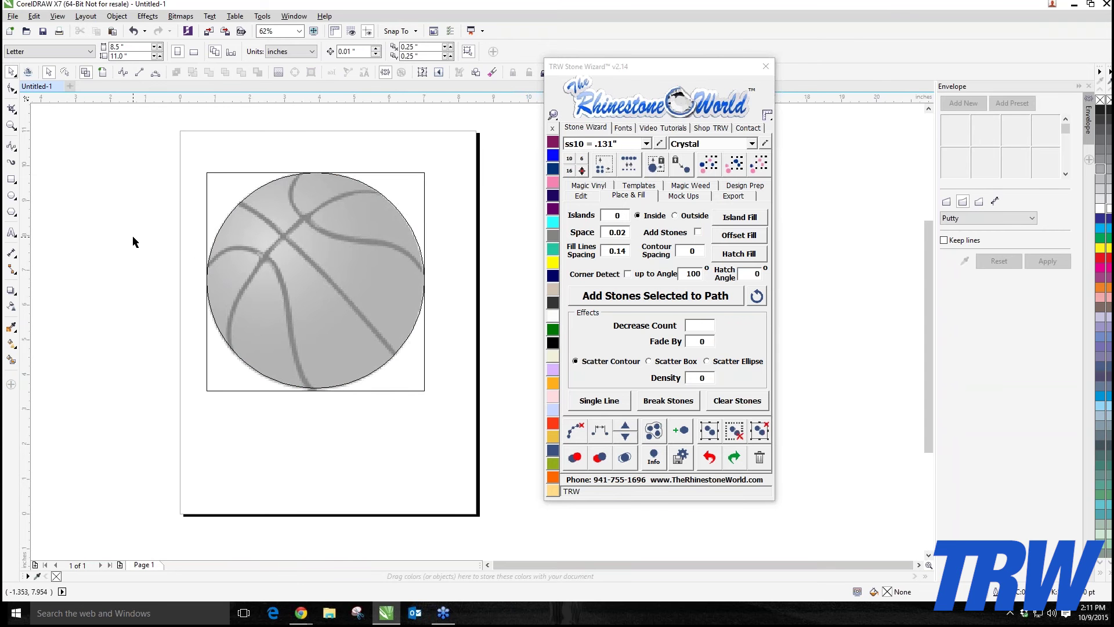
- Draw a wavy practice B-Spline curve about 8.9 by 1.3 inches below the basketball and delete it
left_click(18, 155)
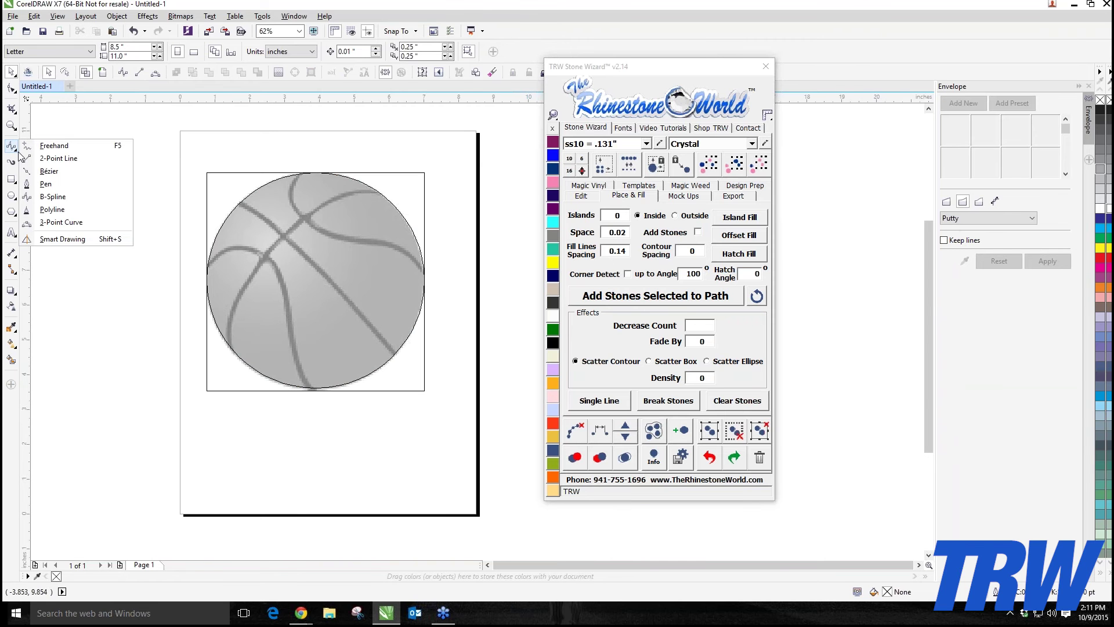
left_click(48, 196)
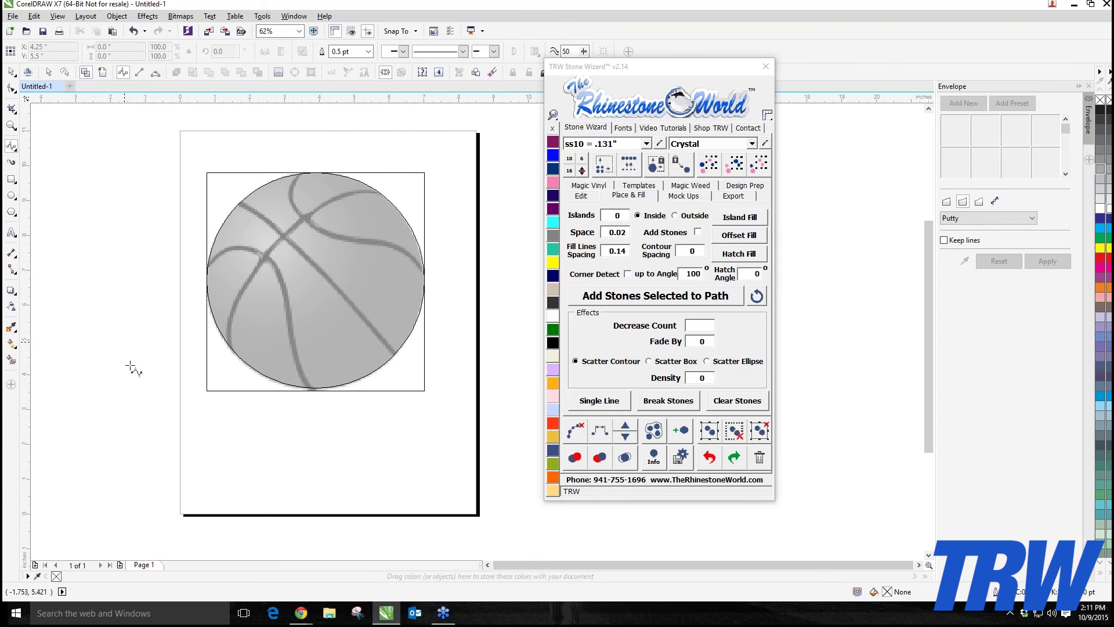
left_click(109, 481)
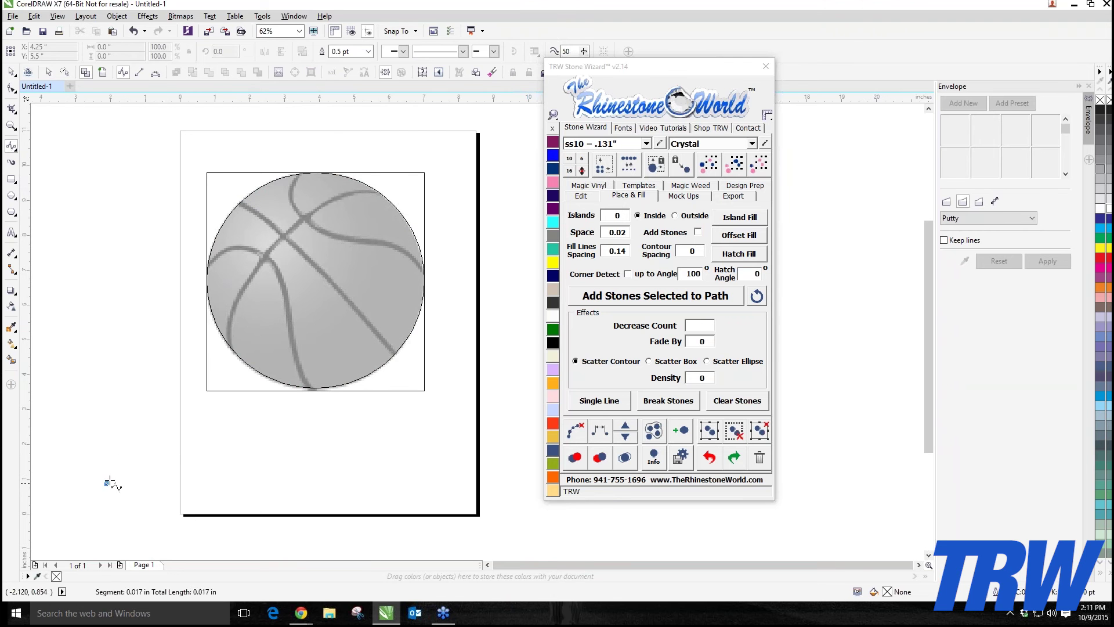
left_click(145, 441)
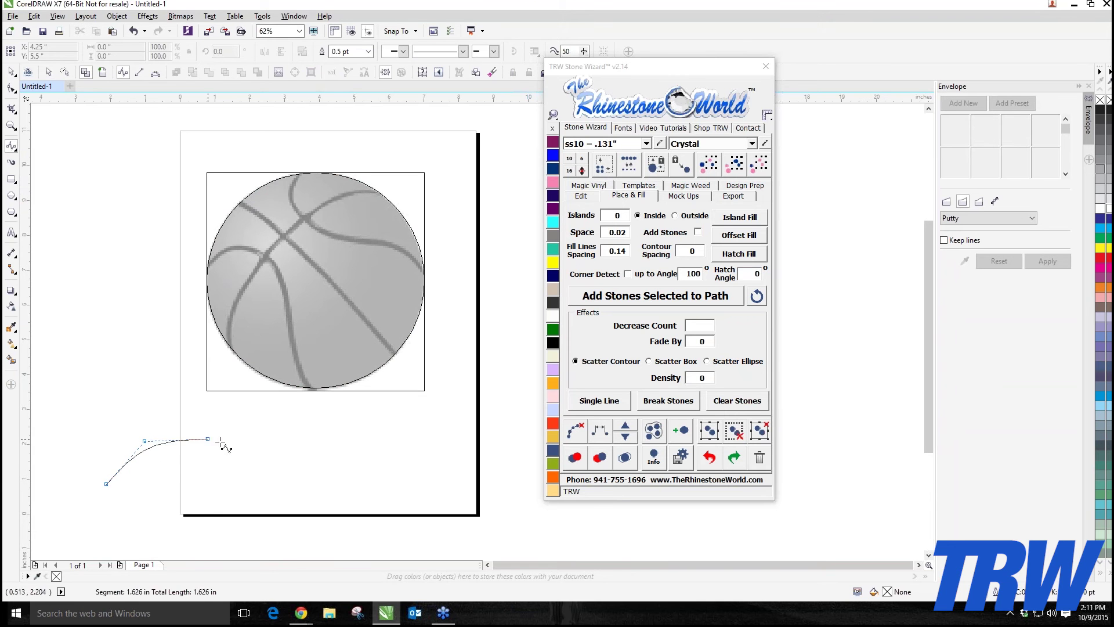
left_click(193, 483)
left_click(233, 505)
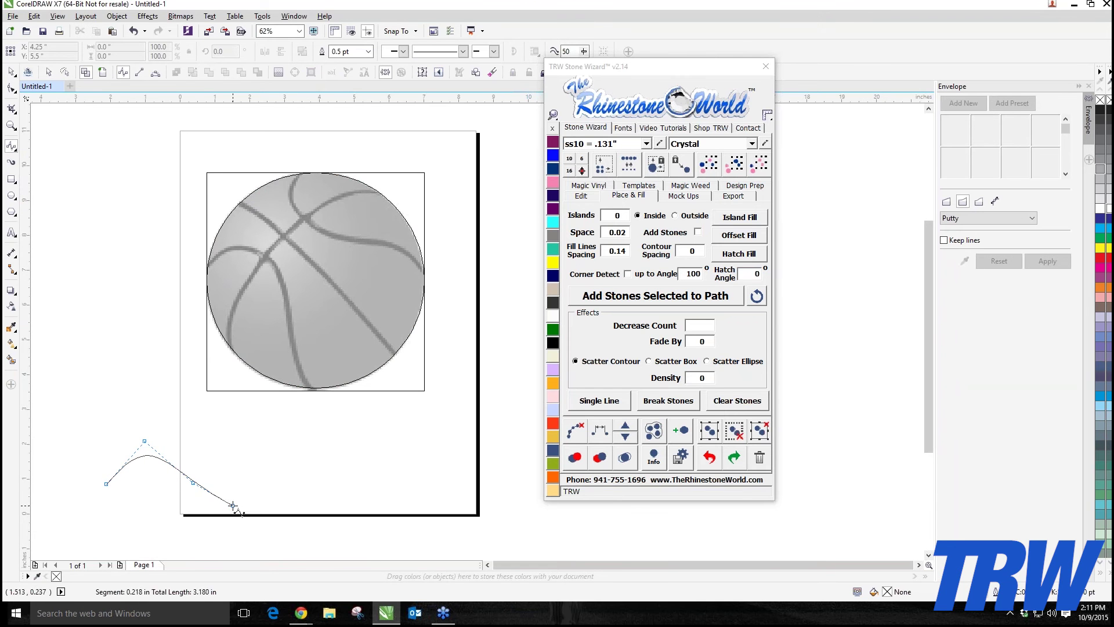
left_click(282, 457)
left_click(364, 443)
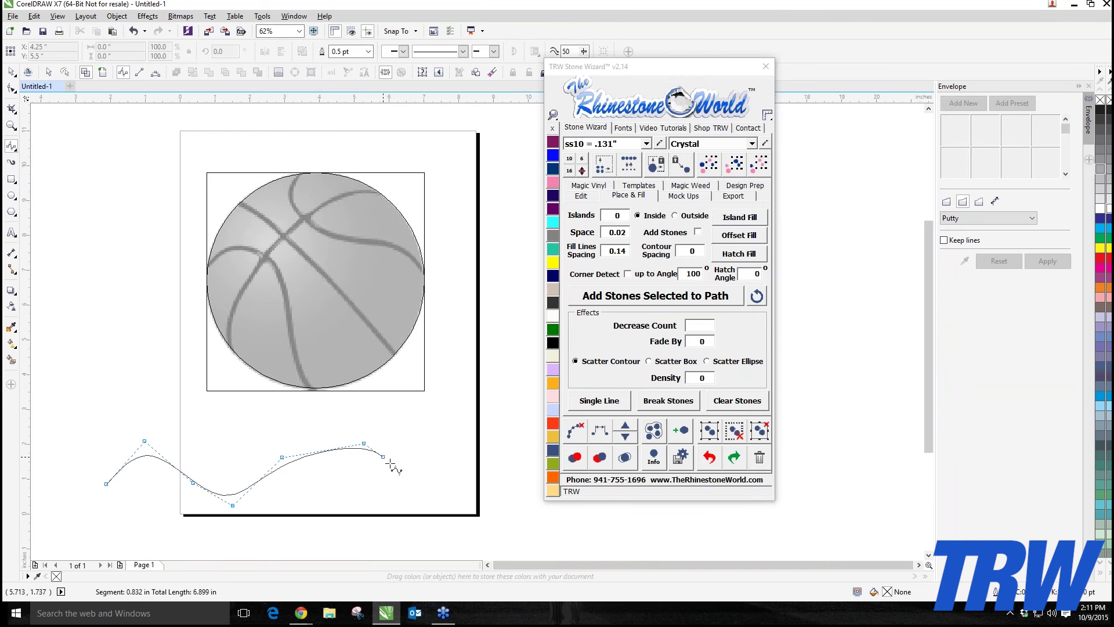
left_click(423, 491)
double_click(414, 491)
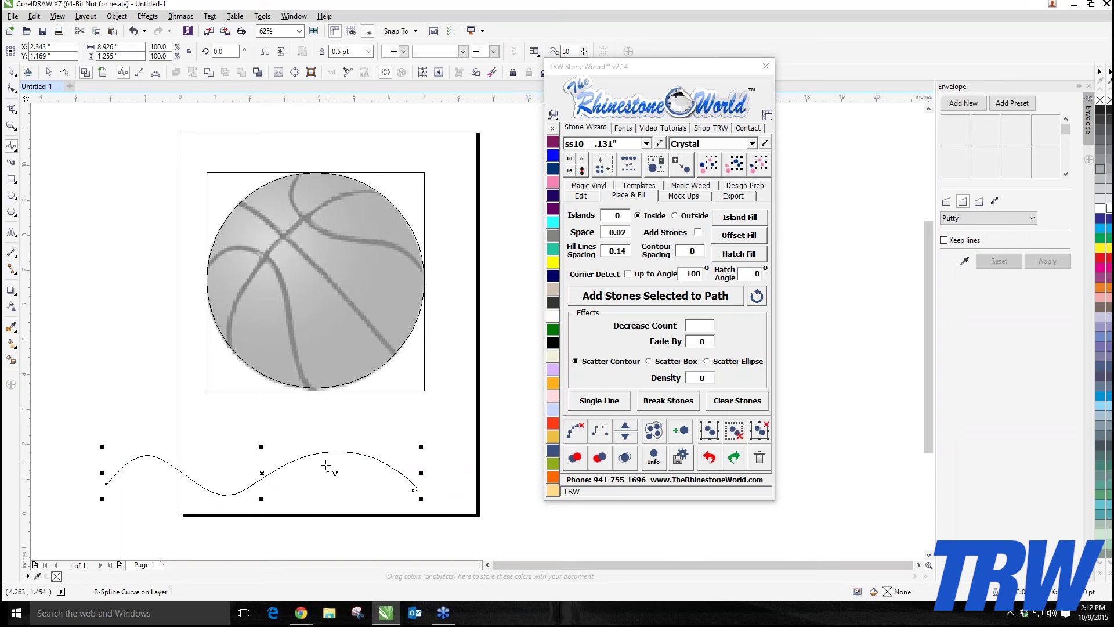
key("Delete")
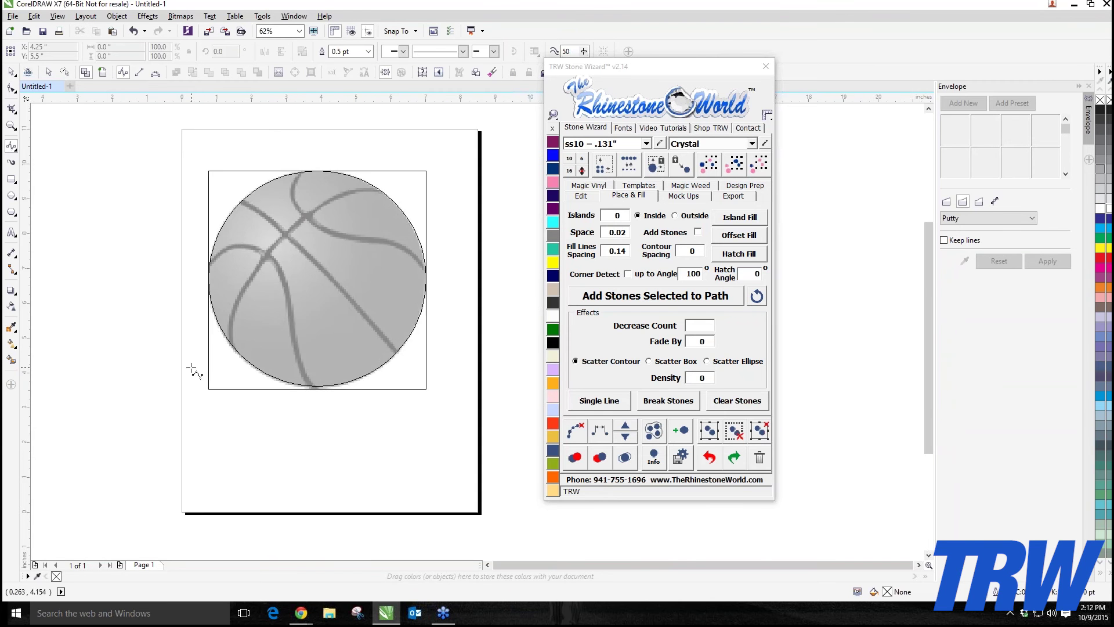
- Trace the seam from the ball's lower-left edge to its upper-right edge with a B-Spline curve about 4.4 by 4.4 inches
scroll(187, 373, "down", 2)
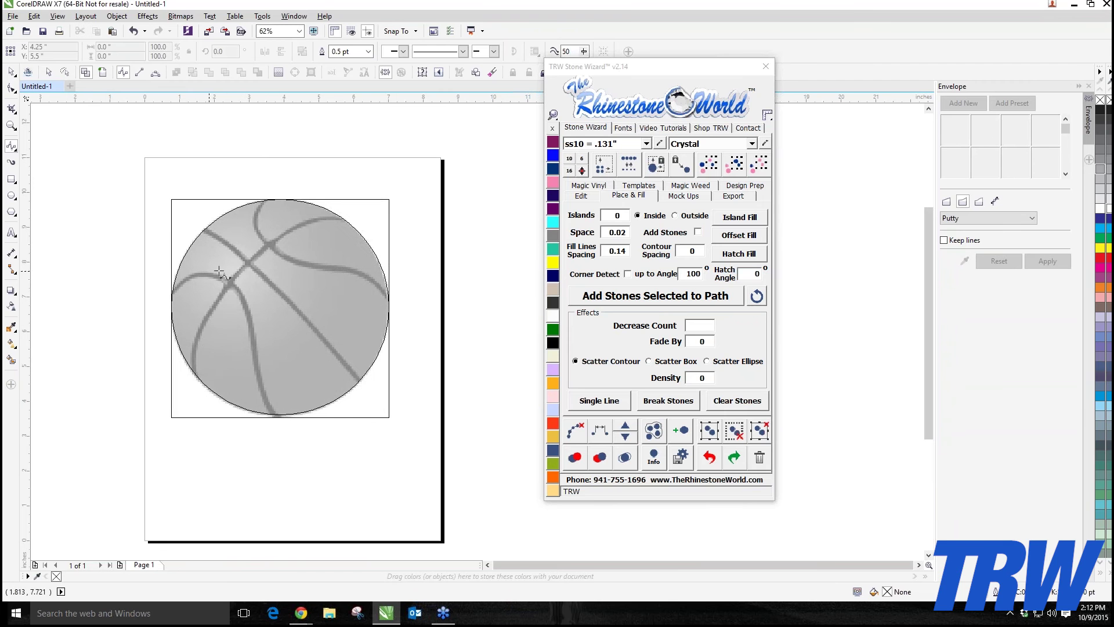
left_click(193, 371)
left_click(196, 336)
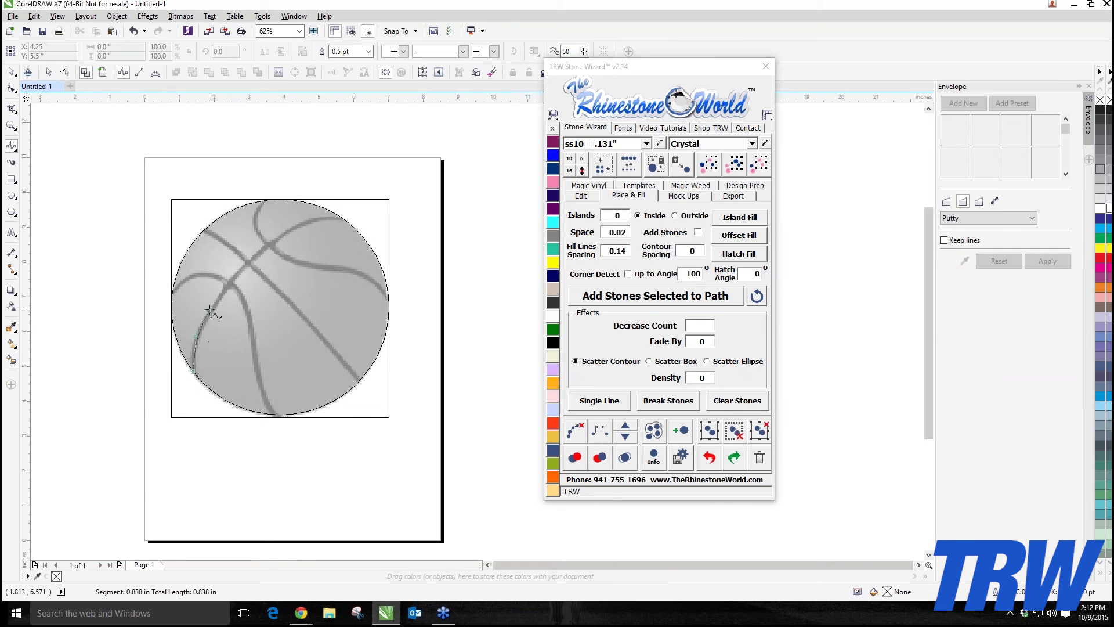
left_click(214, 302)
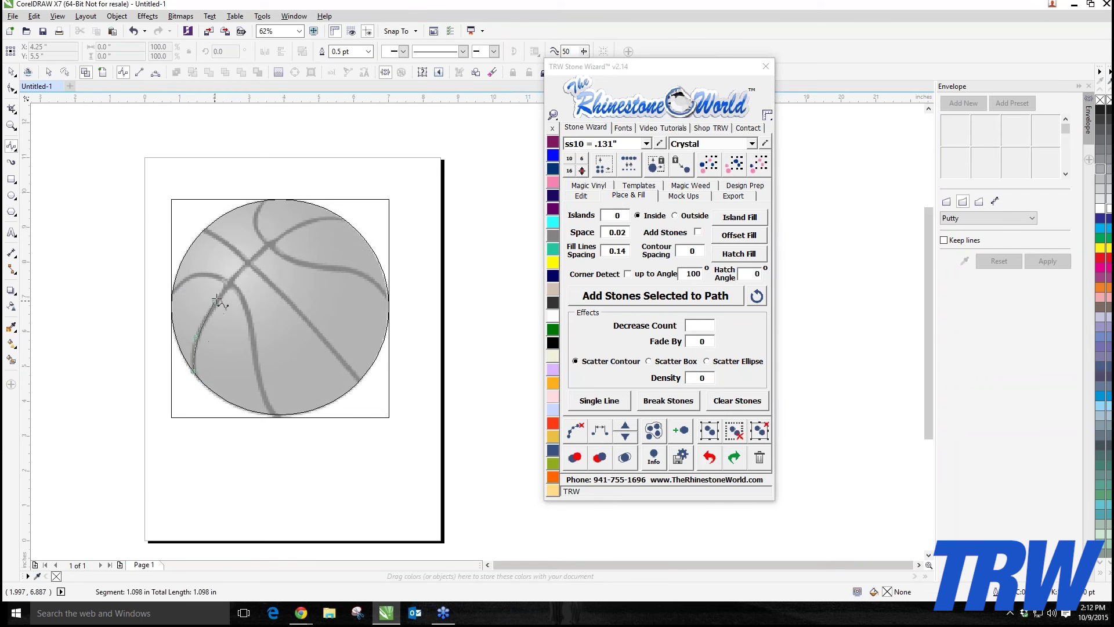
left_click(248, 264)
left_click(282, 237)
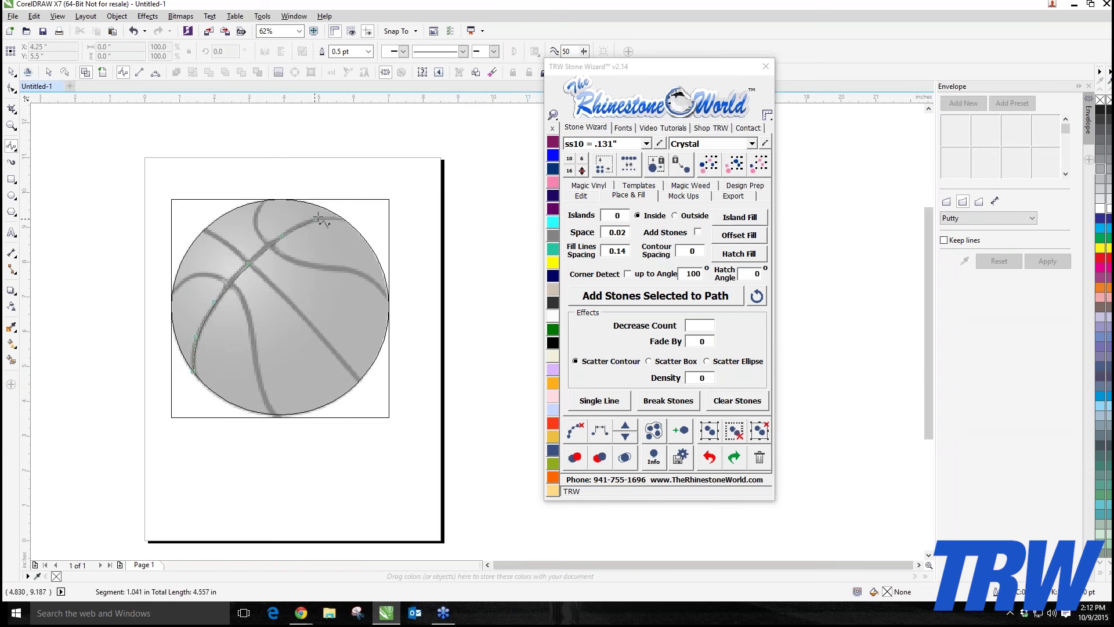
double_click(347, 217)
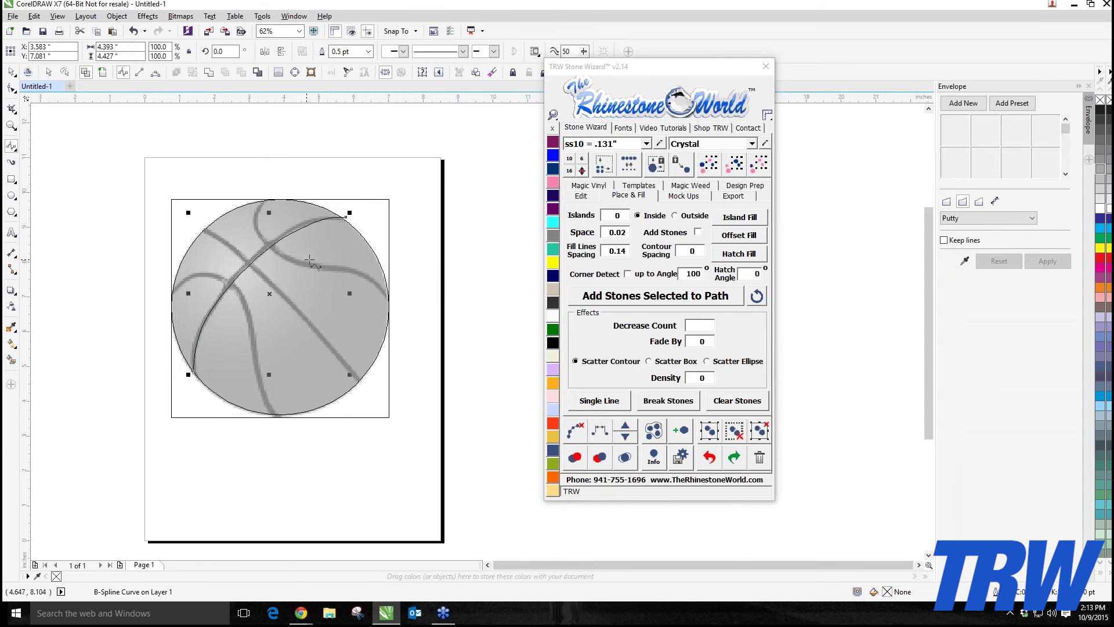
scroll(347, 217, "up", 5)
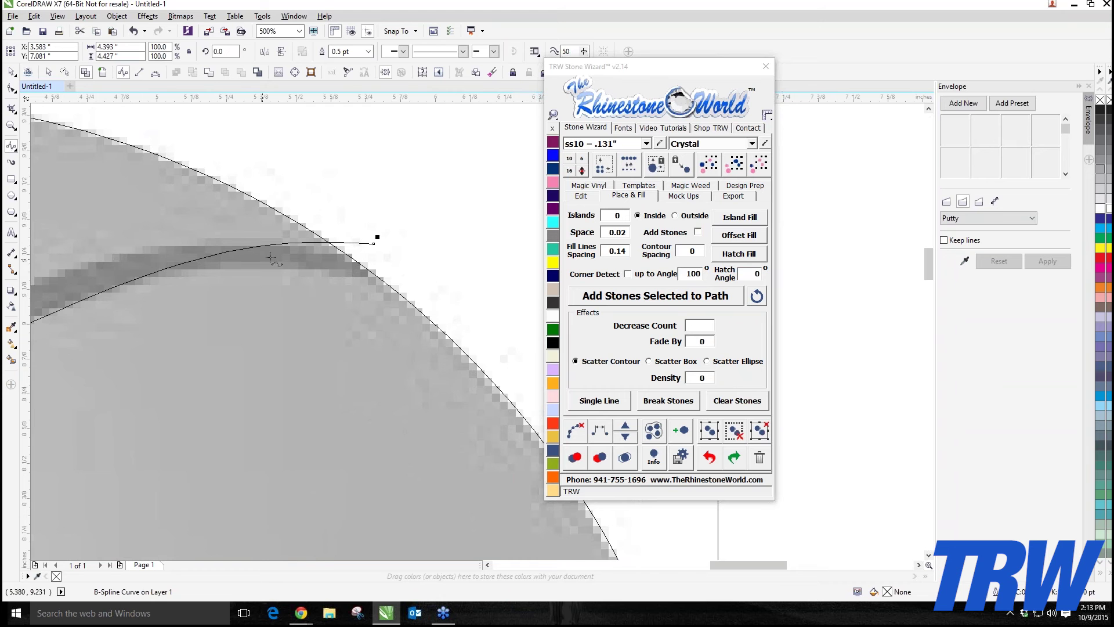
scroll(312, 264, "down", 4)
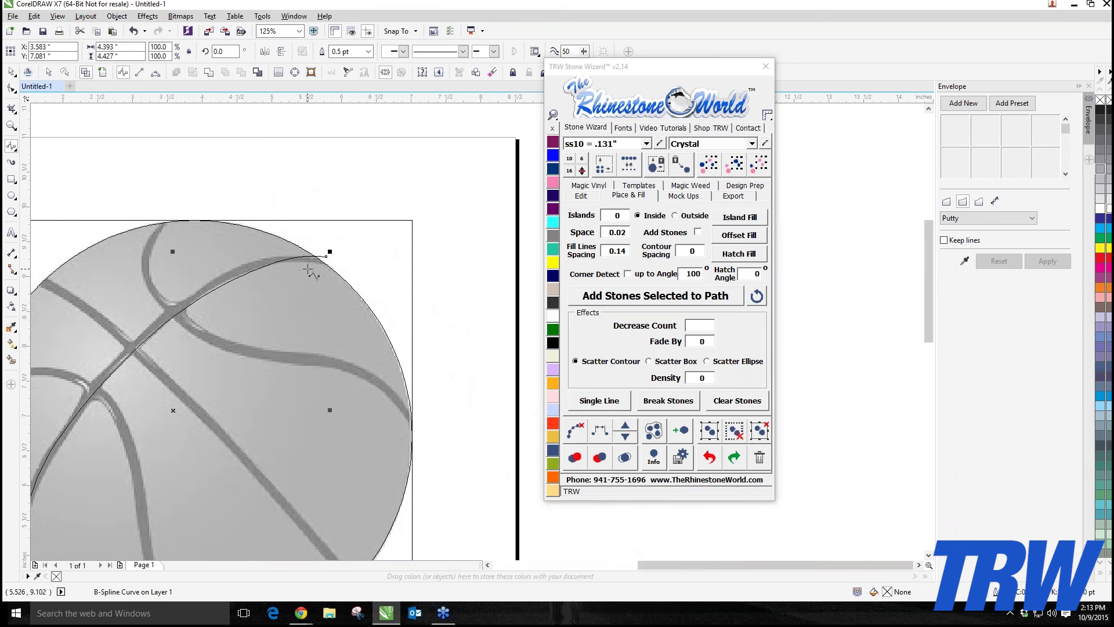
scroll(308, 271, "down", 2)
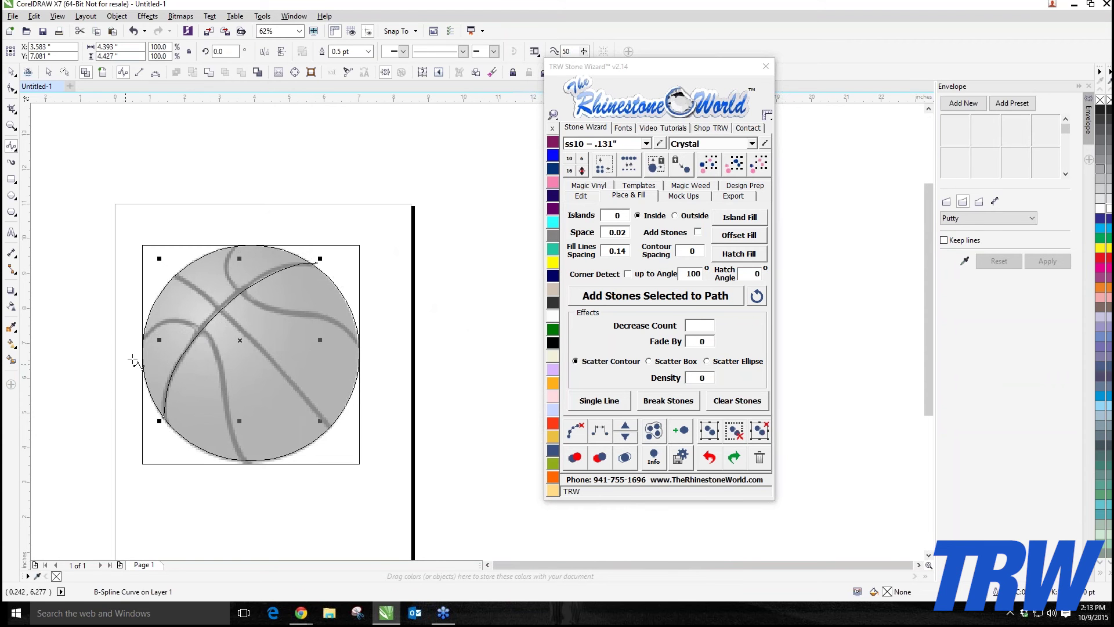
key("Escape")
- Trace the arched seam from the ball's left edge to its bottom edge with a B-Spline curve about 2.8 by 4.1 inches
left_click(144, 338)
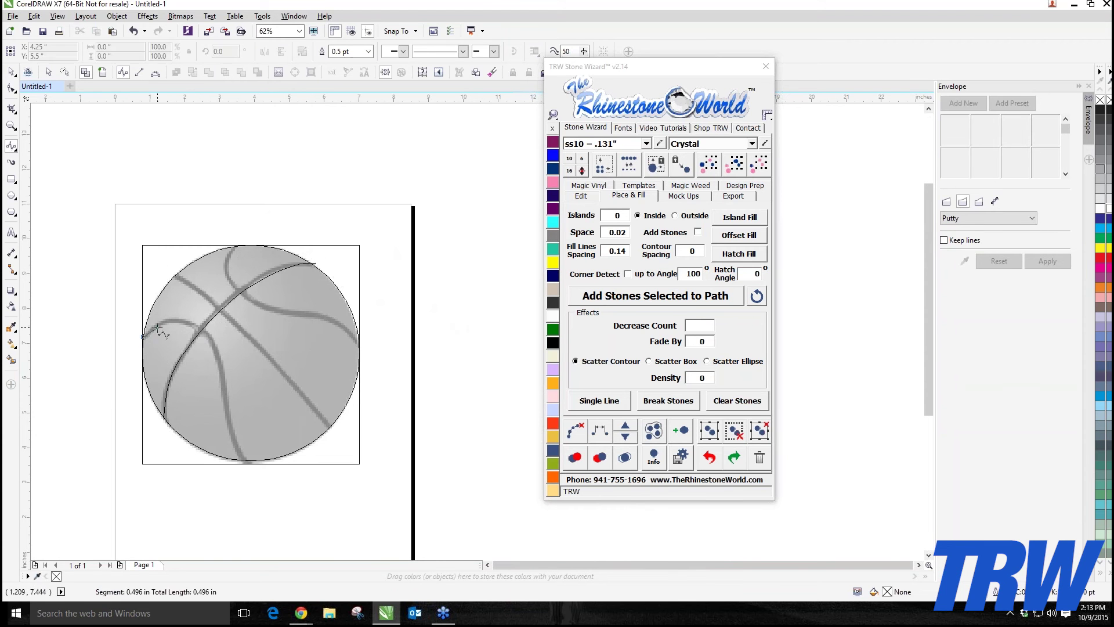
left_click(170, 318)
left_click(197, 325)
left_click(216, 344)
left_click(221, 372)
left_click(227, 419)
left_click(242, 462)
double_click(242, 462)
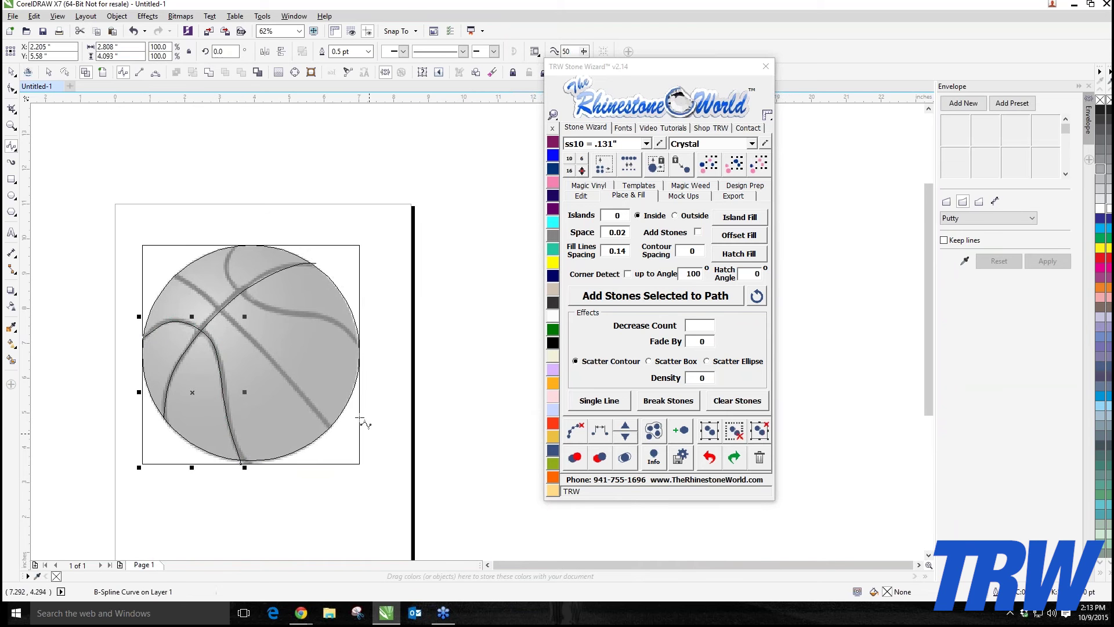
- Trace the diagonal seam from the ball's upper-left edge to its lower-right edge with a B-Spline about 4.5 by 4.3 inches
left_click(174, 277)
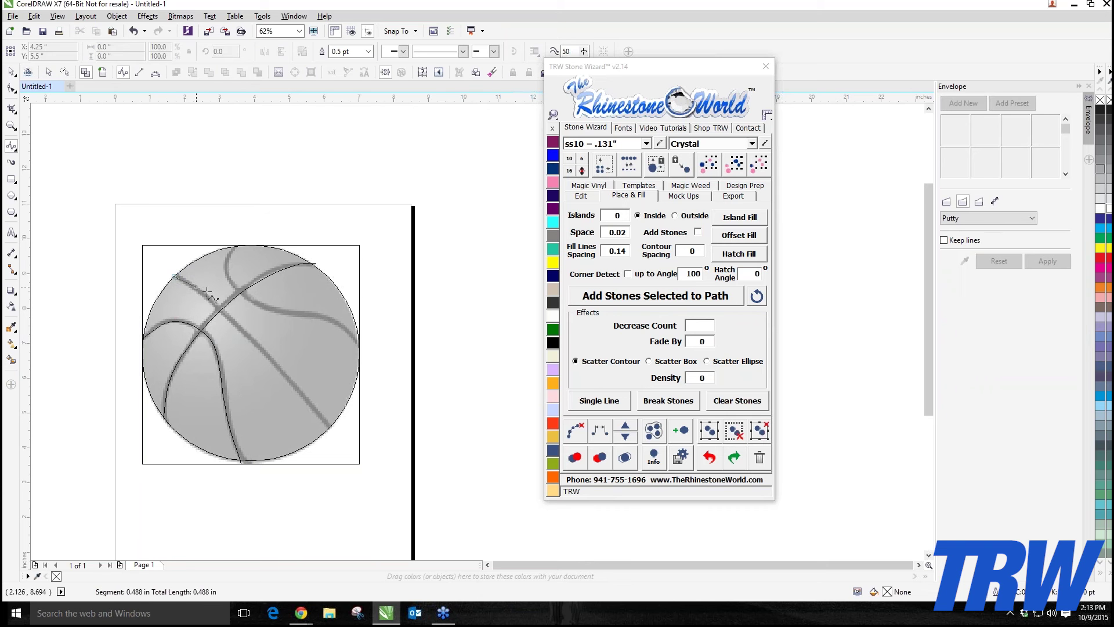
left_click(226, 318)
left_click(263, 353)
left_click(287, 379)
double_click(329, 428)
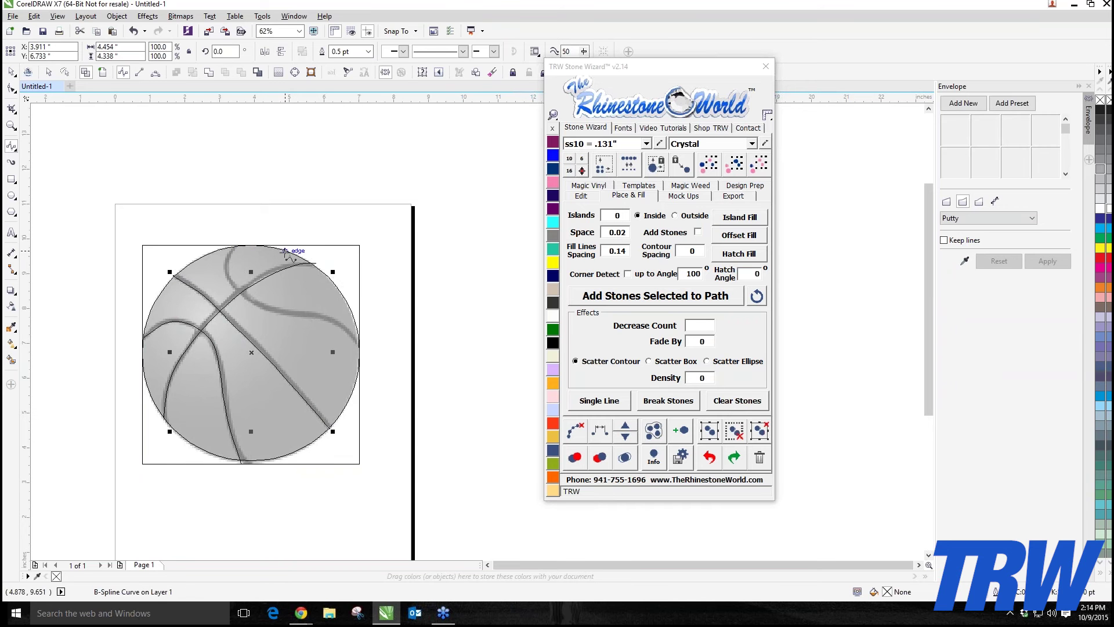
- Trace the seam from the ball's top edge to its right edge with a B-Spline curve about 3.9 by 2.8 inches
left_click(233, 246)
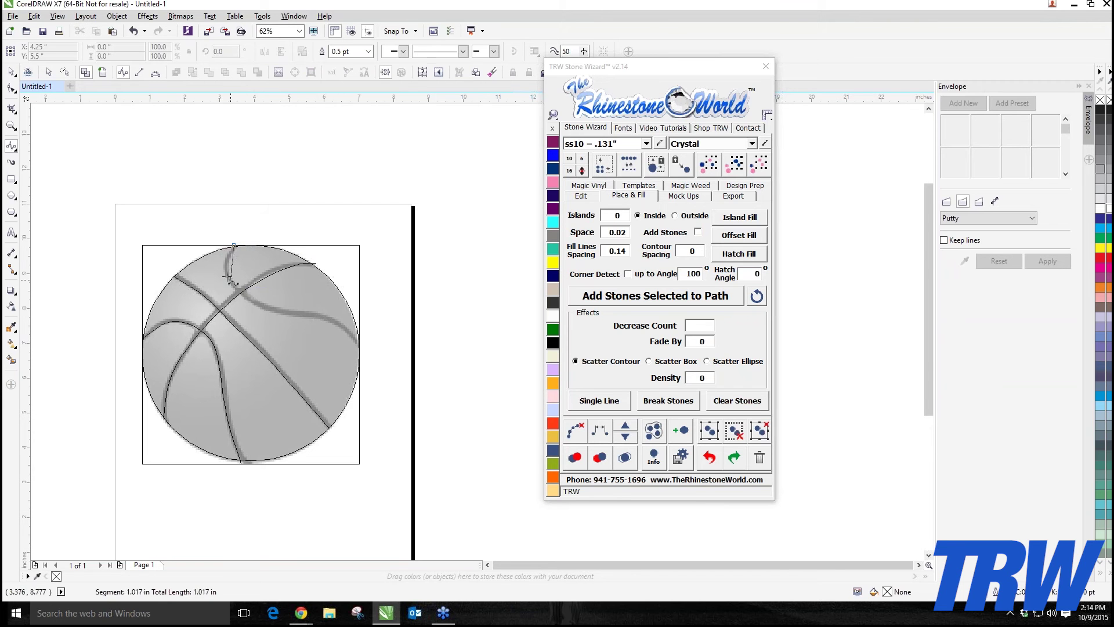
left_click(224, 260)
left_click(237, 295)
left_click(264, 306)
left_click(308, 316)
left_click(343, 328)
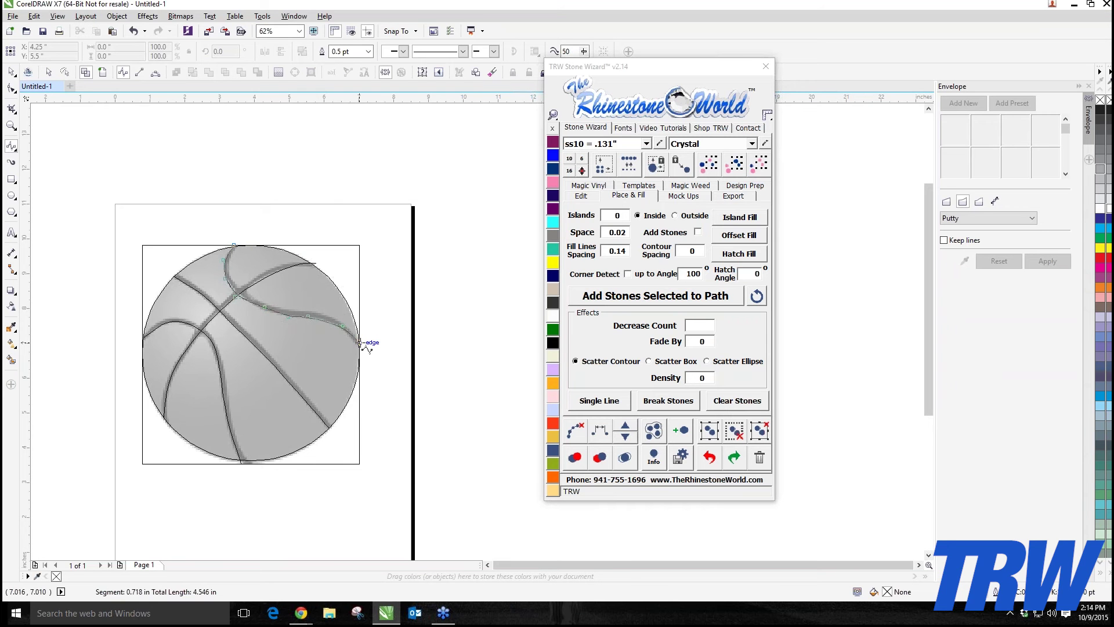
double_click(361, 343)
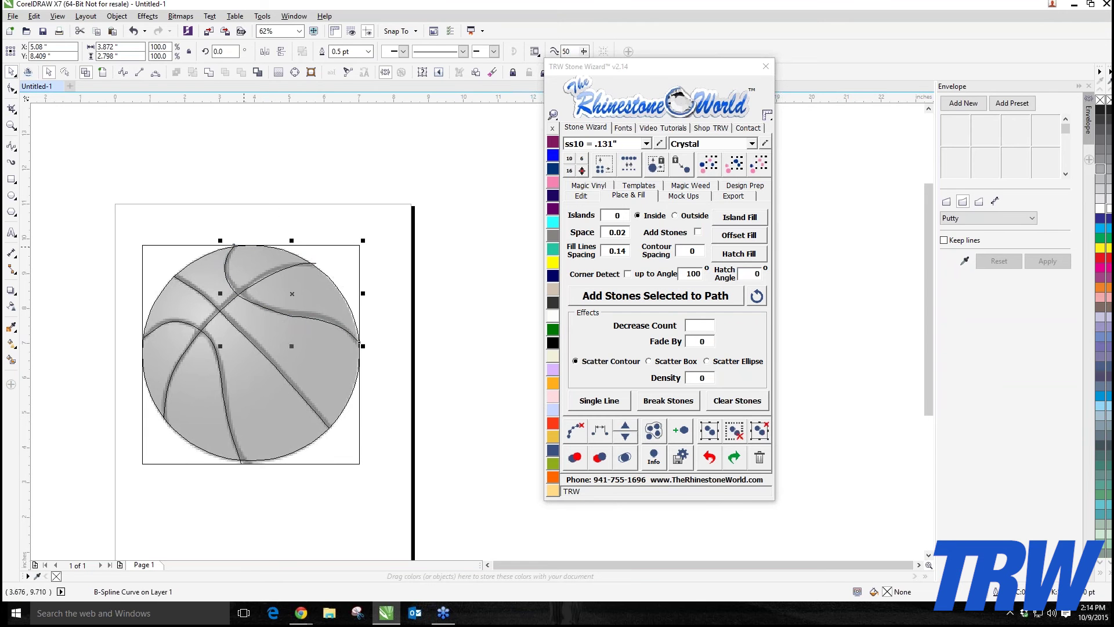
left_click(272, 201)
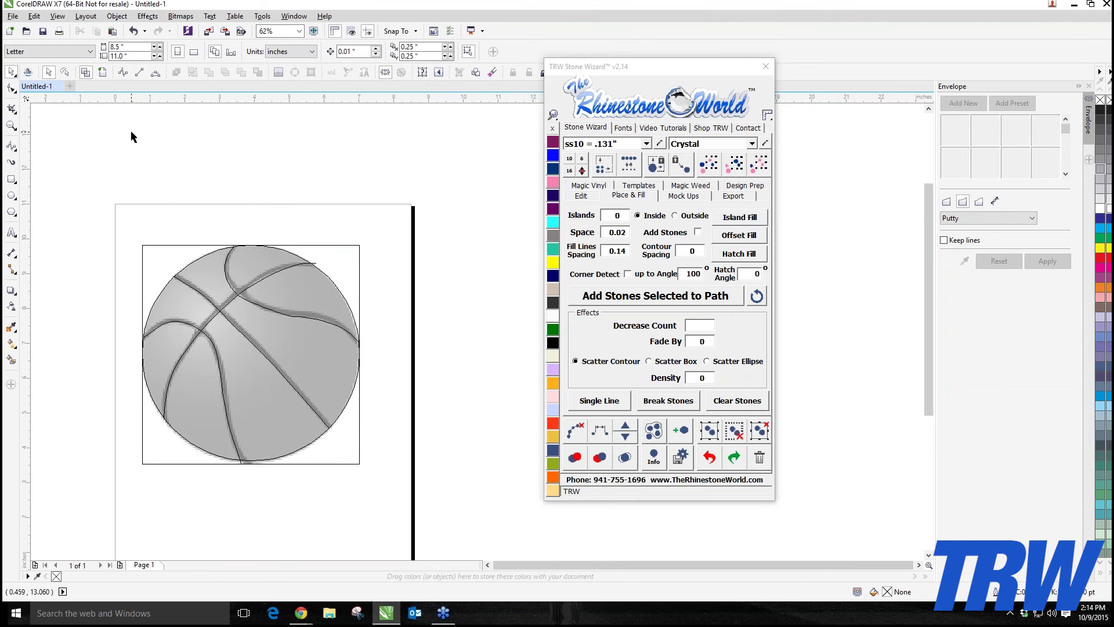
- Switch from wireframe to the full-colour view and inspect the traced curves against the basketball's seams
left_click(102, 72)
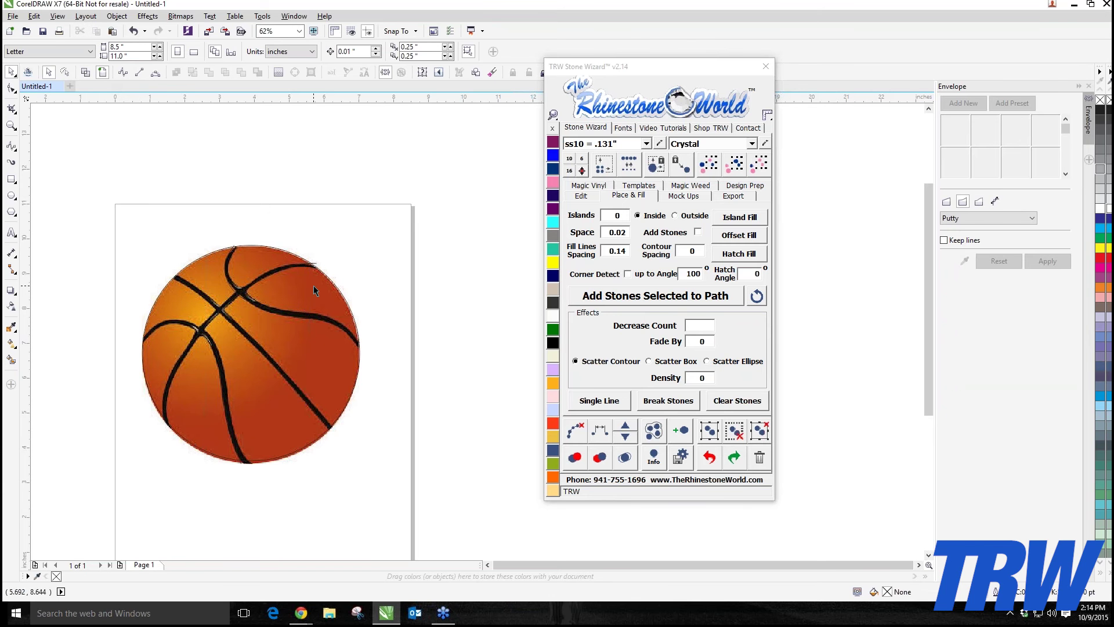
scroll(226, 293, "up", 3)
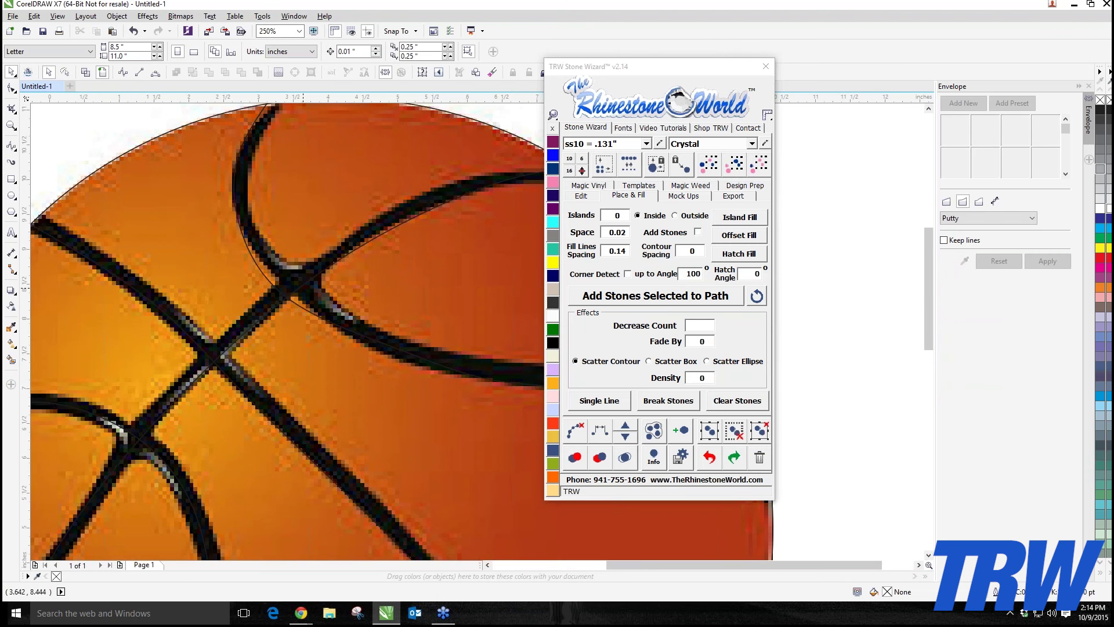
scroll(303, 296, "down", 2)
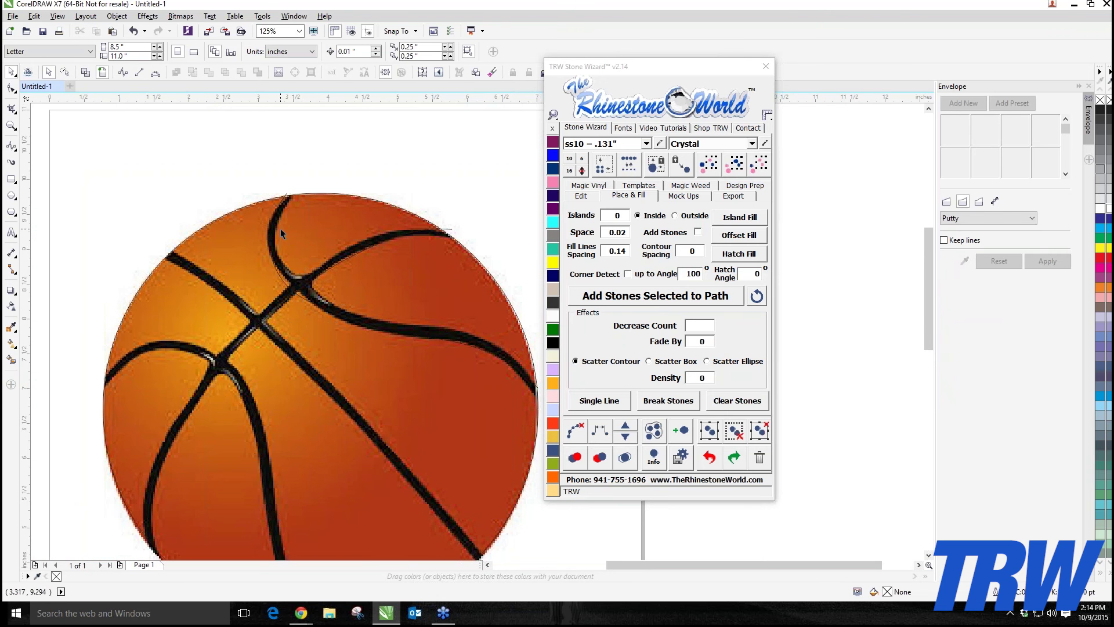
scroll(196, 269, "down", 2)
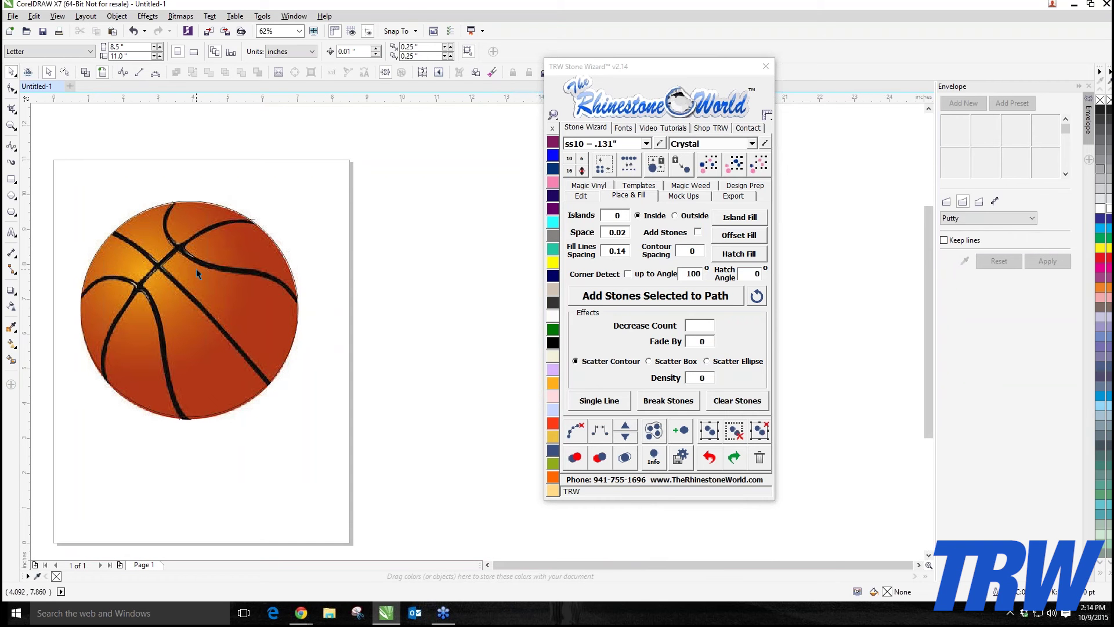
right_click(282, 231)
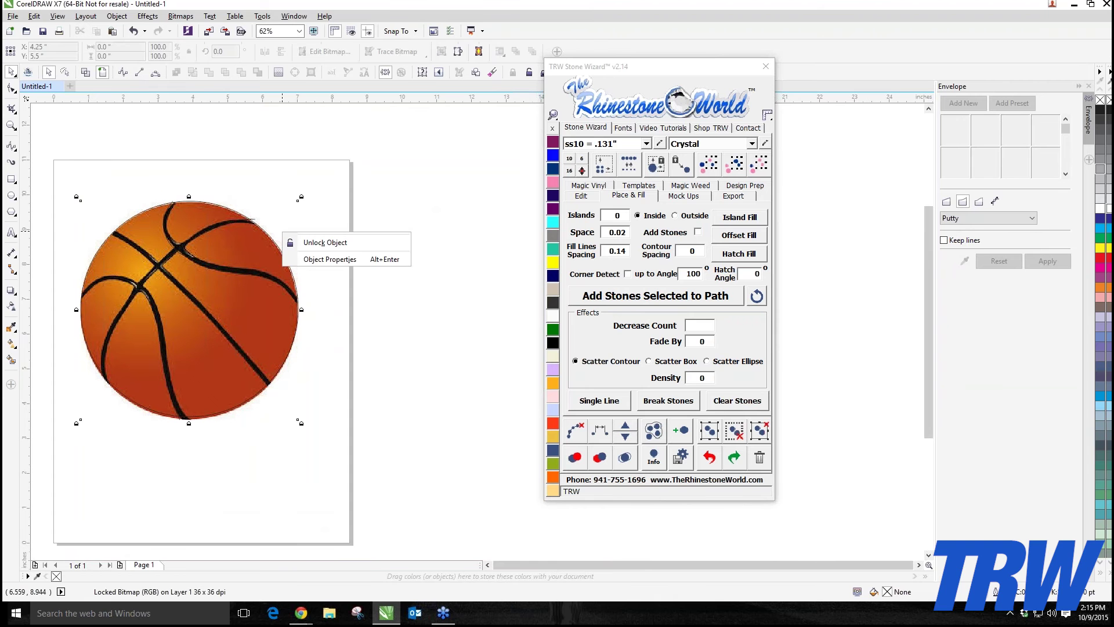
left_click(263, 165)
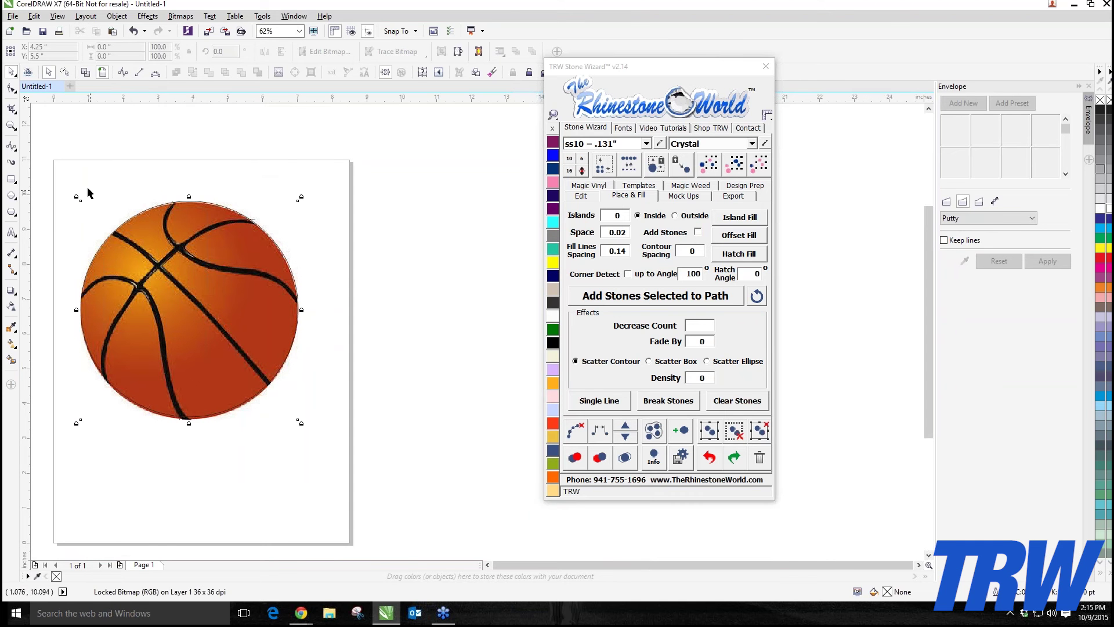
left_click(325, 186)
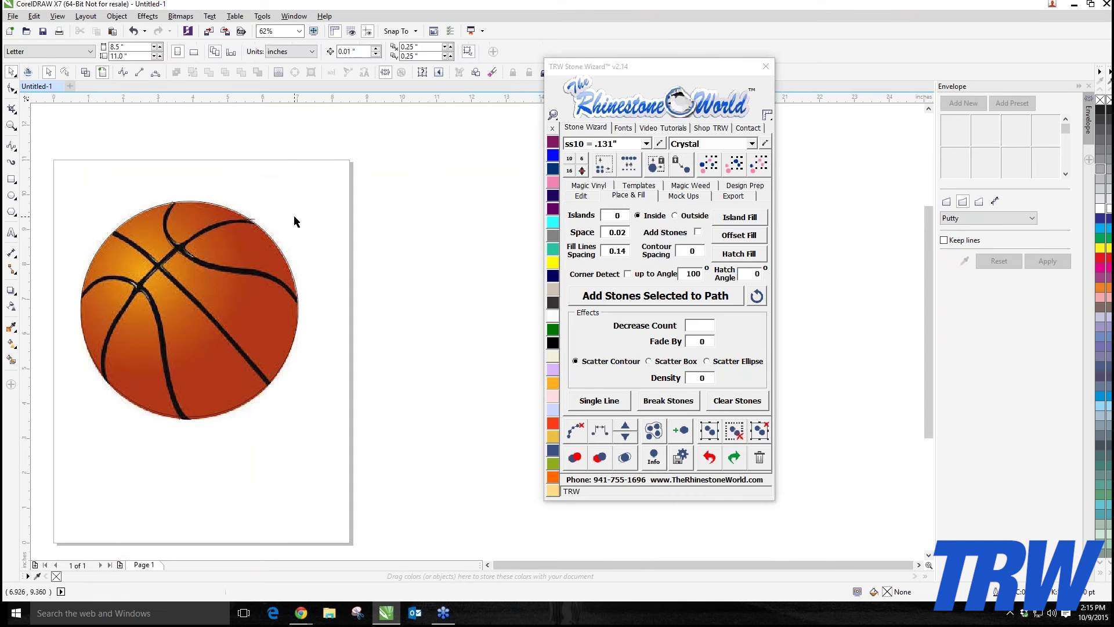
- Unlock the basketball bitmap and move it to the right, clear of the traced outlines
right_click(284, 229)
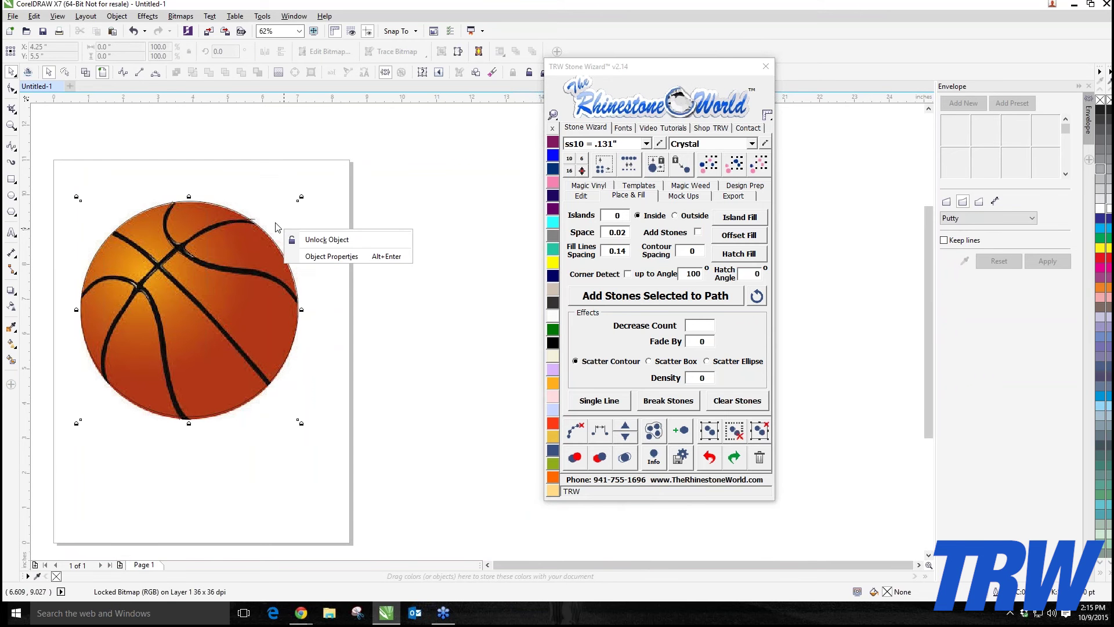
left_click(310, 243)
mouse_move(288, 228)
left_mouse_down()
mouse_move(490, 239)
mouse_move(529, 210)
left_mouse_up()
scroll(529, 210, "down", 2)
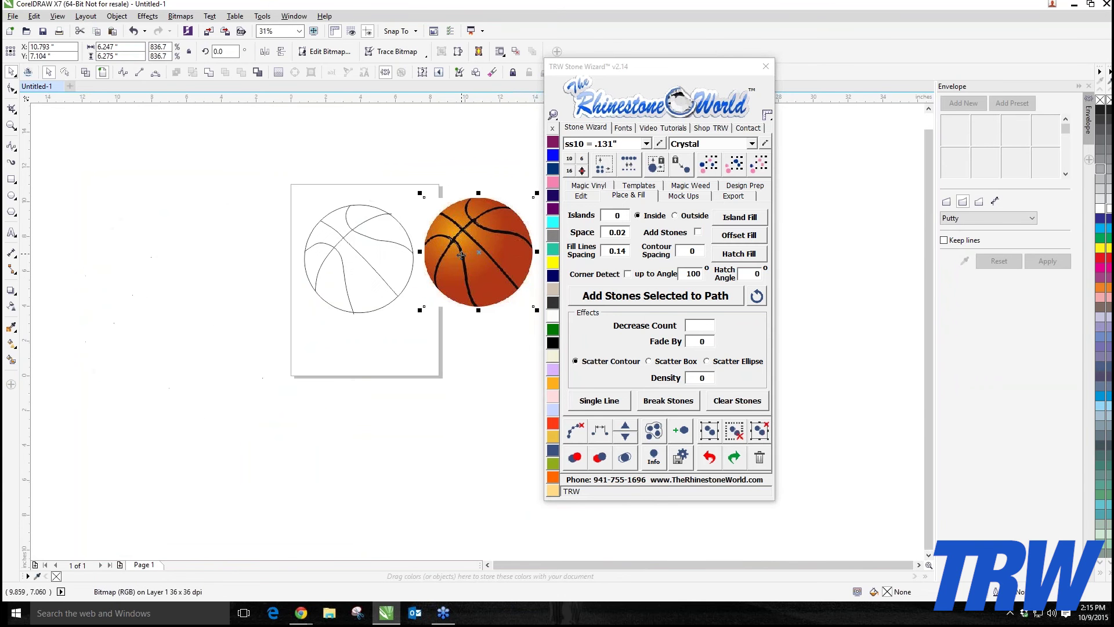
left_click(360, 339)
scroll(421, 286, "up", 2)
scroll(221, 224, "down", 2)
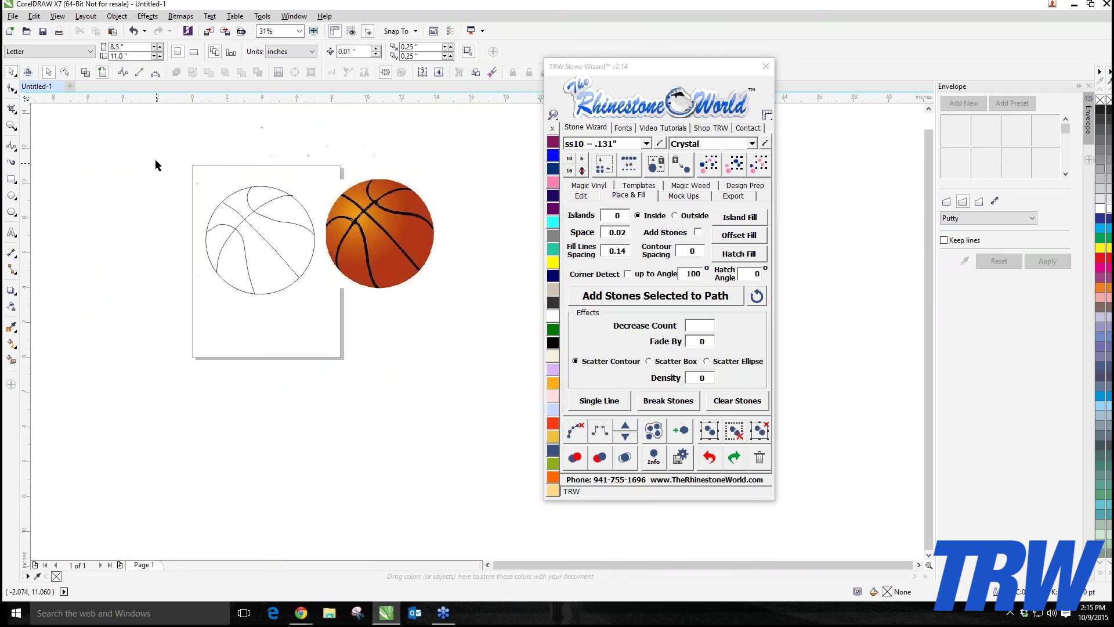
- Move the five traced curves to the left as one selection, and shift the bitmap slightly closer to them
left_click_drag(155, 164, 319, 322)
left_click_drag(301, 250, 230, 249)
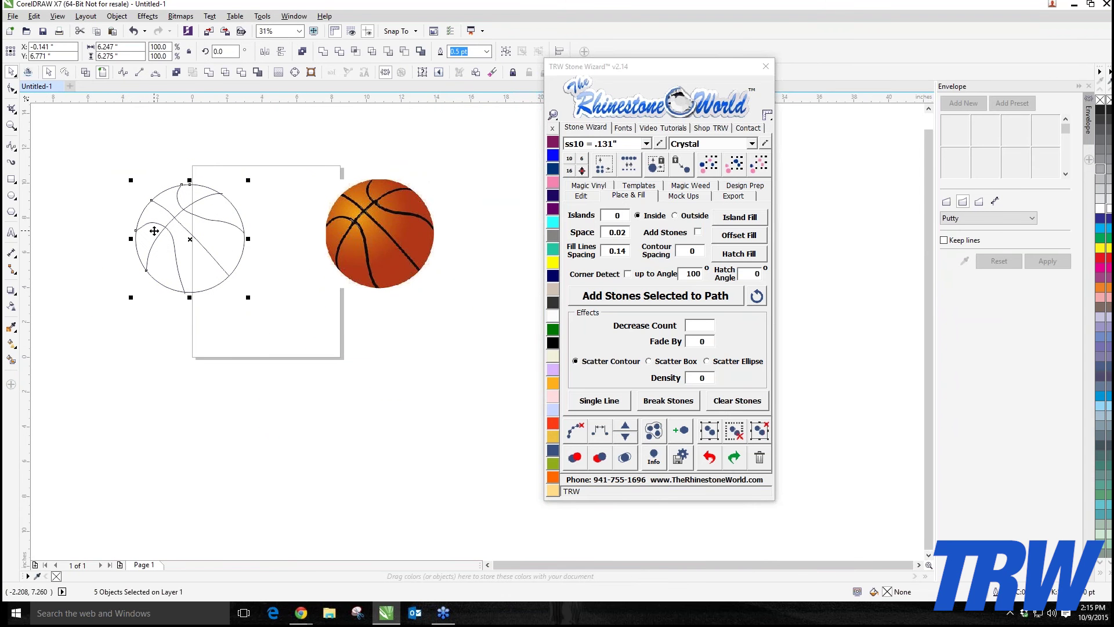
left_click(120, 315)
scroll(155, 205, "up", 2)
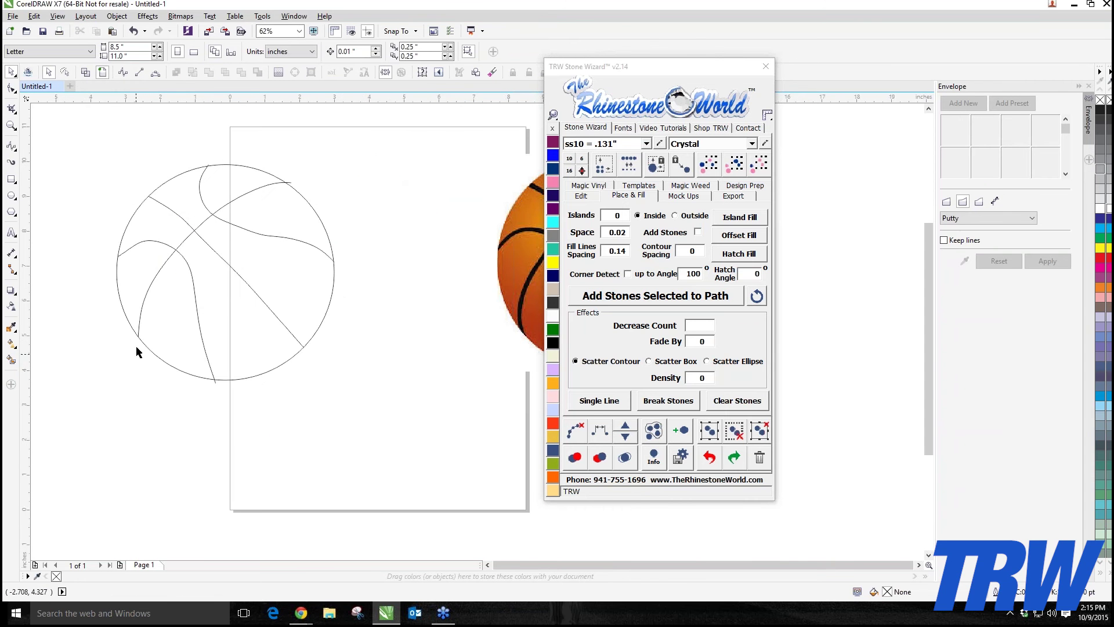
scroll(114, 324, "down", 2)
left_click_drag(362, 269, 328, 285)
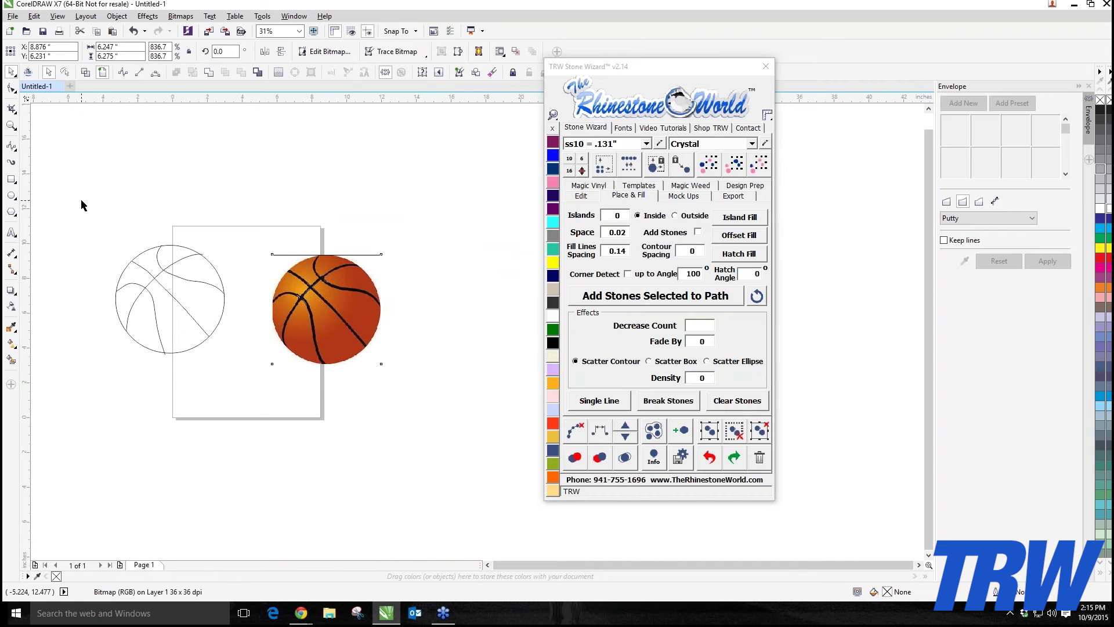
- Set the outline width of the five traced basketball curves to 16.0 pt
left_click_drag(83, 199, 242, 380)
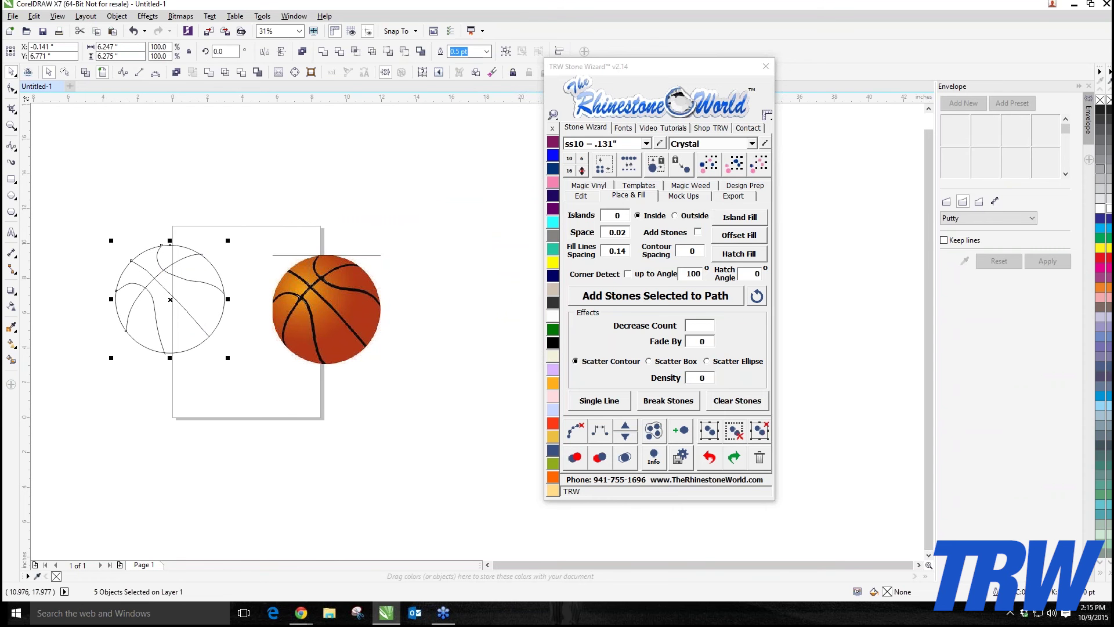
left_click(470, 51)
left_click(487, 51)
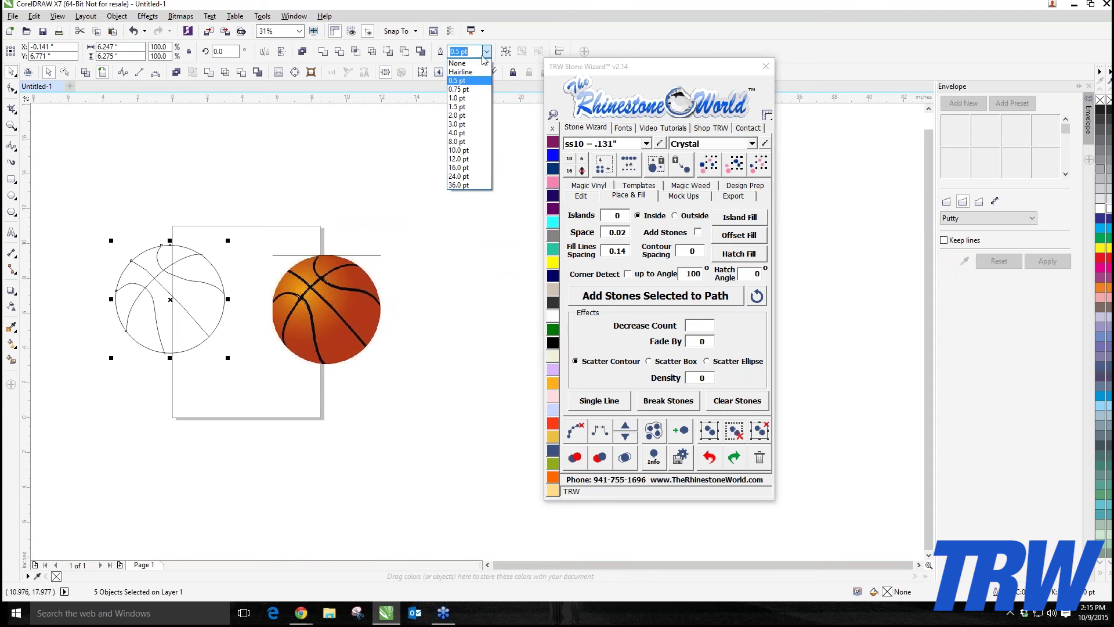
left_click(462, 167)
left_click(58, 320)
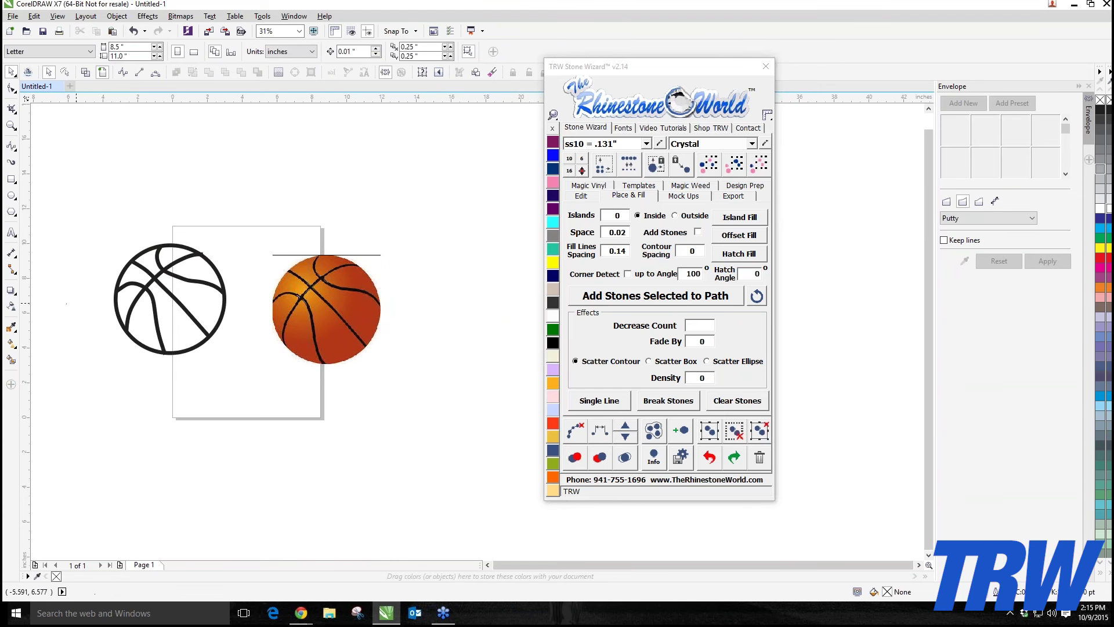
scroll(65, 305, "up", 2)
scroll(66, 303, "down", 2)
- Move the bitmap slightly upward, compare the thick outlines in wireframe and full colour, and leave the drawing in wireframe view
left_click(321, 286)
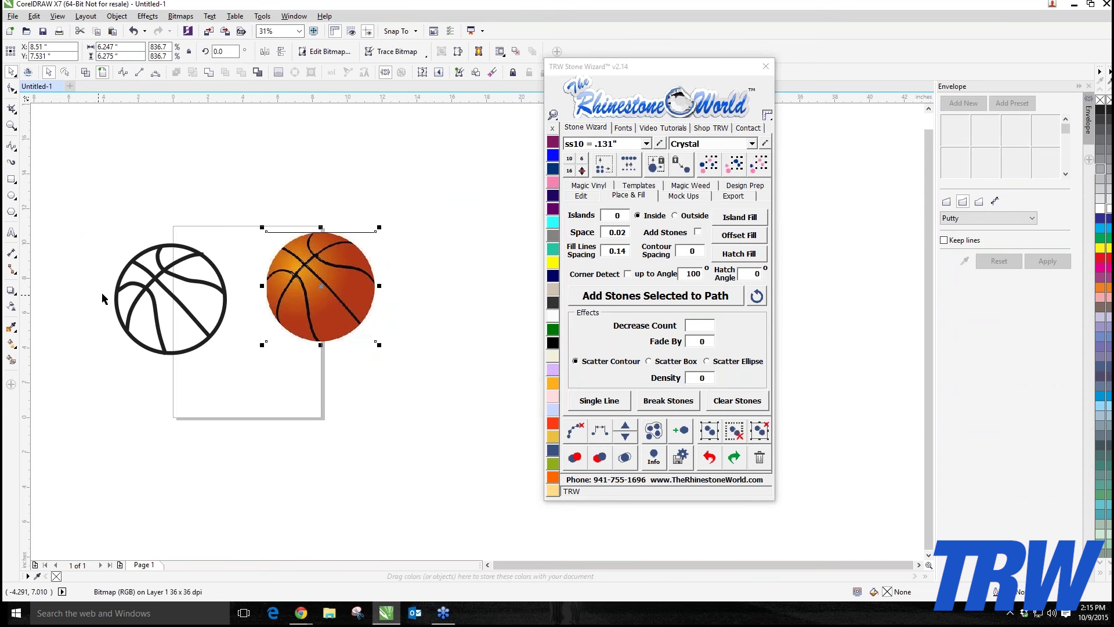
scroll(106, 292, "up", 2)
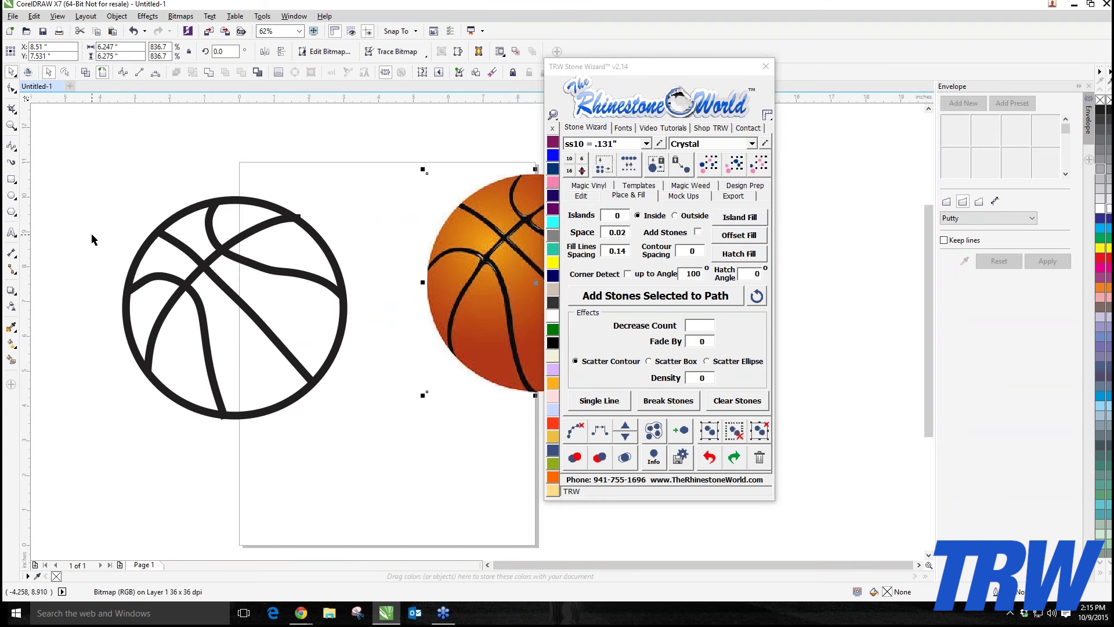
left_click(85, 71)
left_click(85, 71)
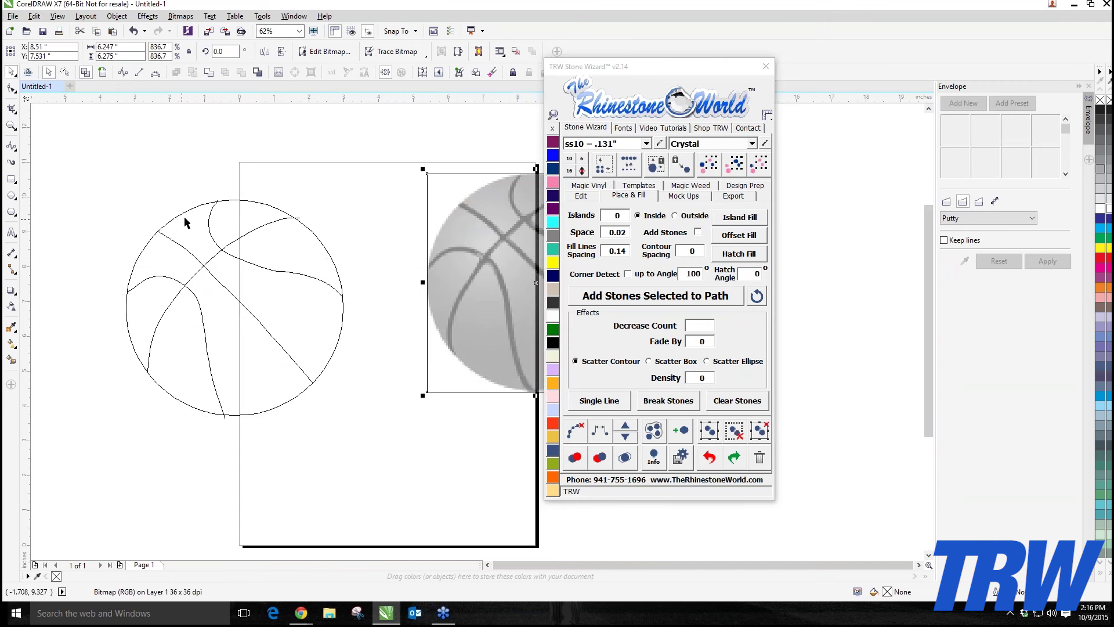
left_click(104, 72)
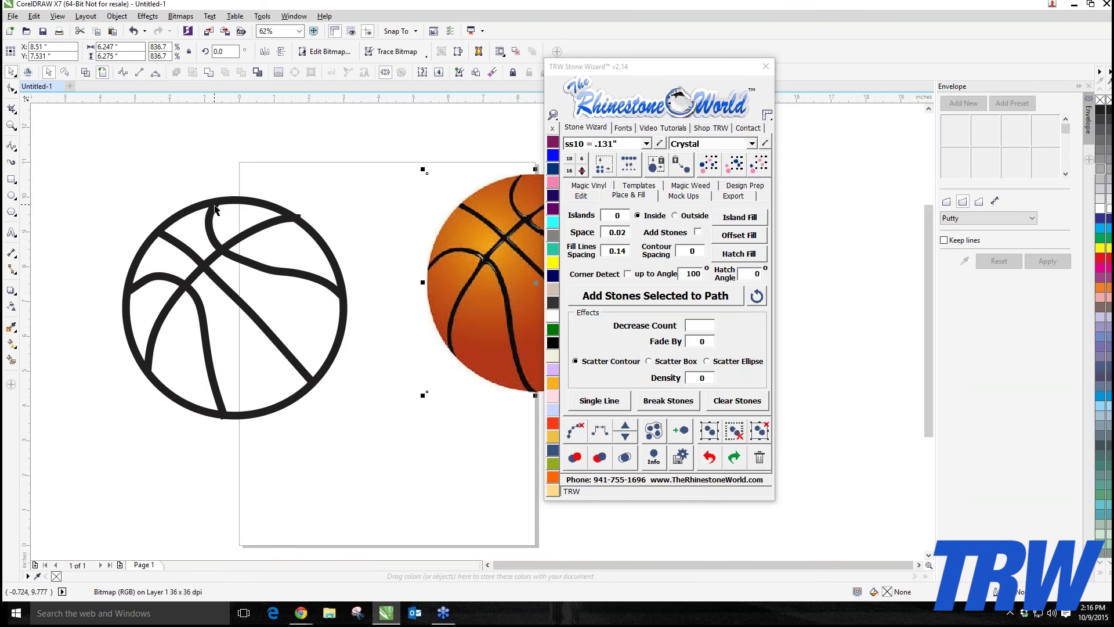
left_click(85, 72)
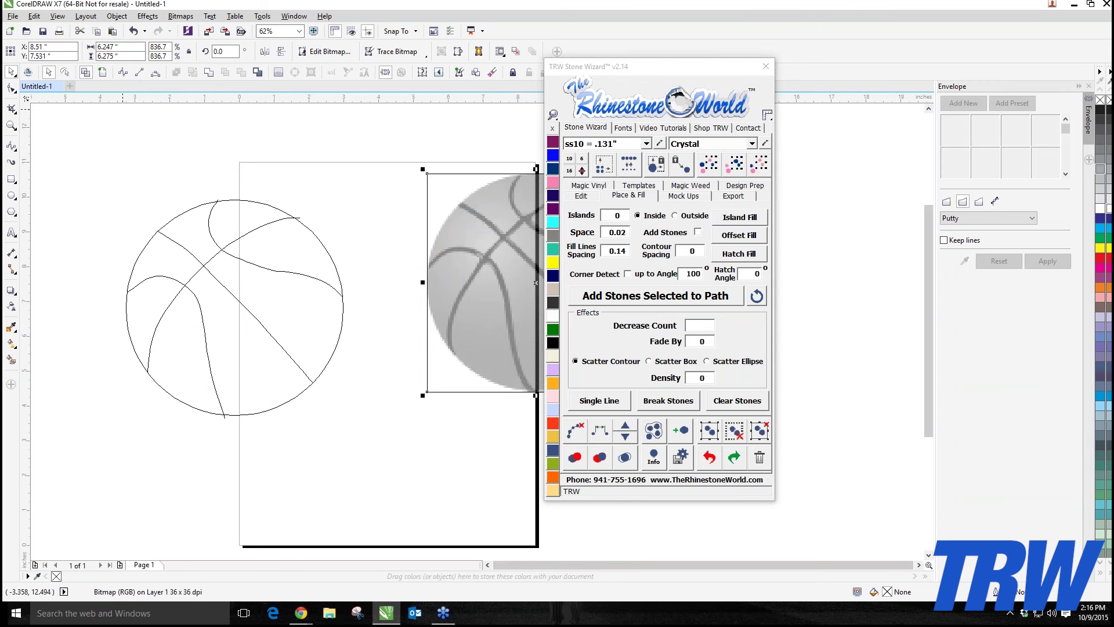
left_click(268, 188)
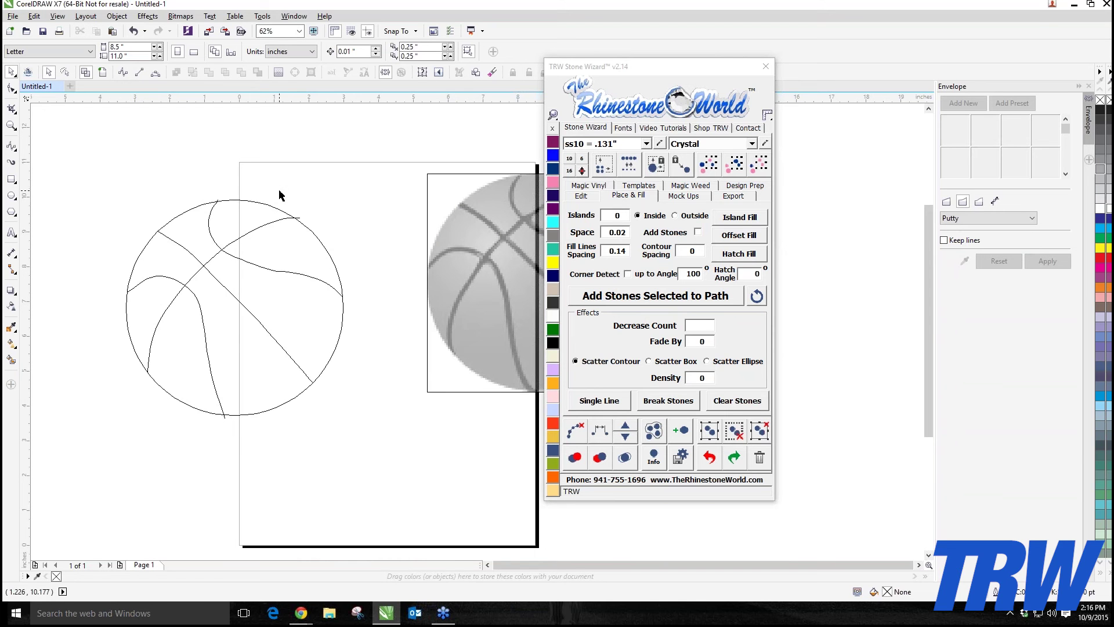
- Pull the overshooting upper-right end node of the long curved seam back onto the circle's edge
scroll(296, 241, "up", 5)
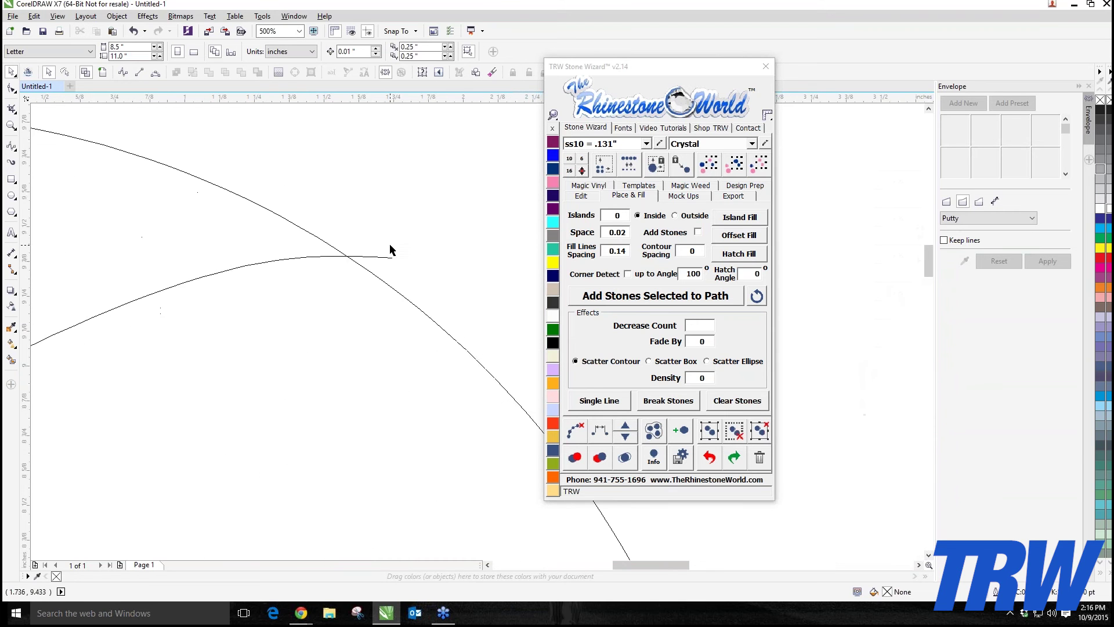
key("F10")
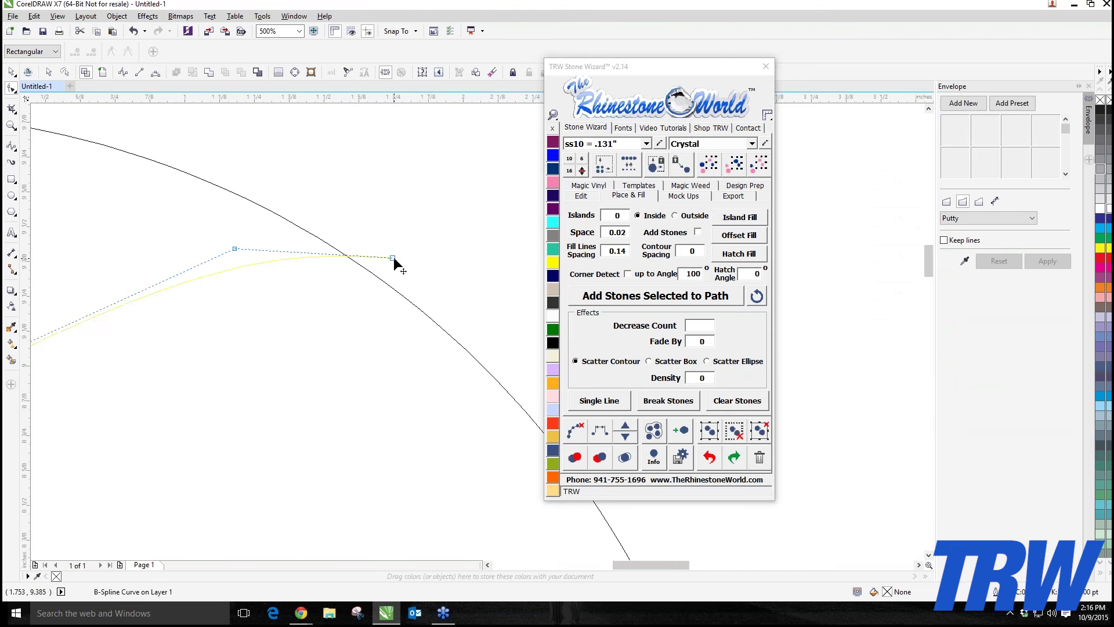
left_click_drag(393, 257, 346, 256)
scroll(346, 257, "up", 5)
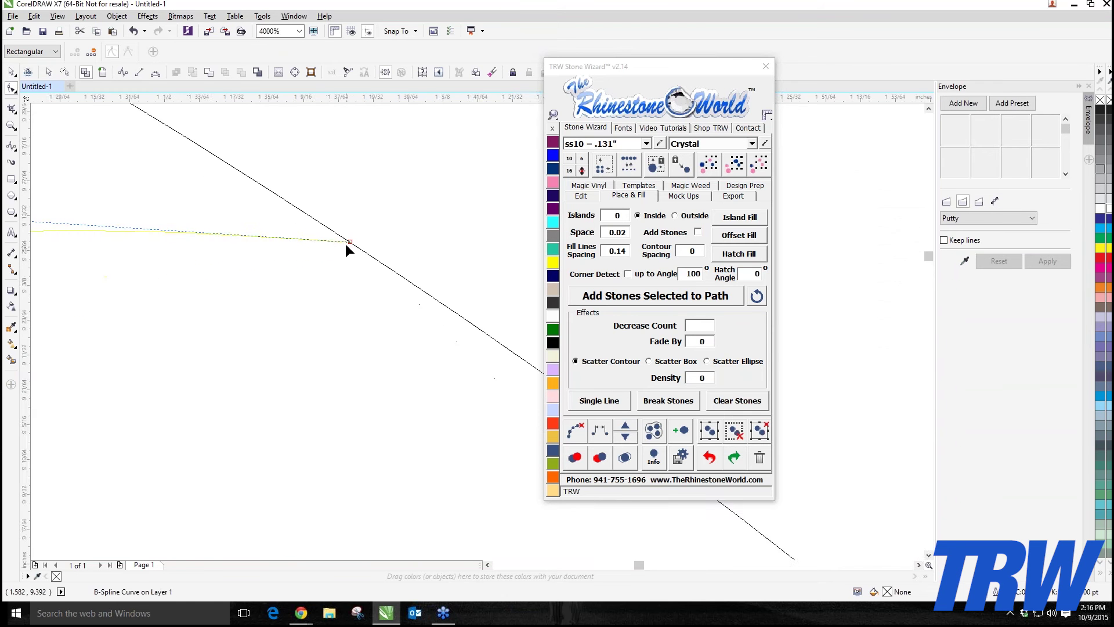
scroll(350, 241, "down", 8)
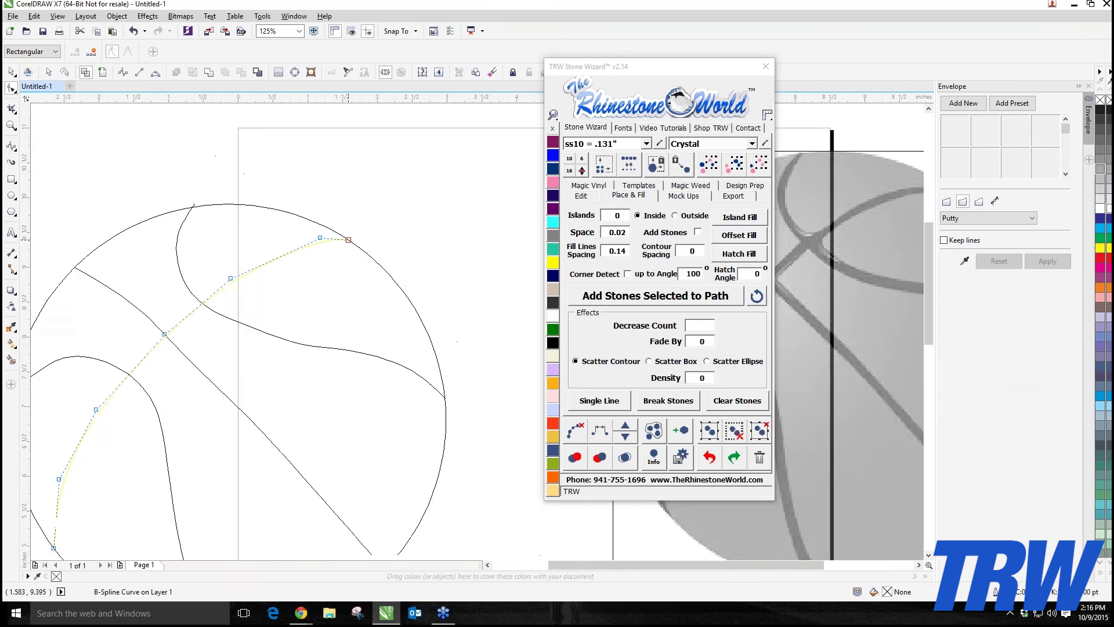
- Move the top end node of the seam that runs to the ball's right edge back onto the circle
scroll(192, 208, "up", 5)
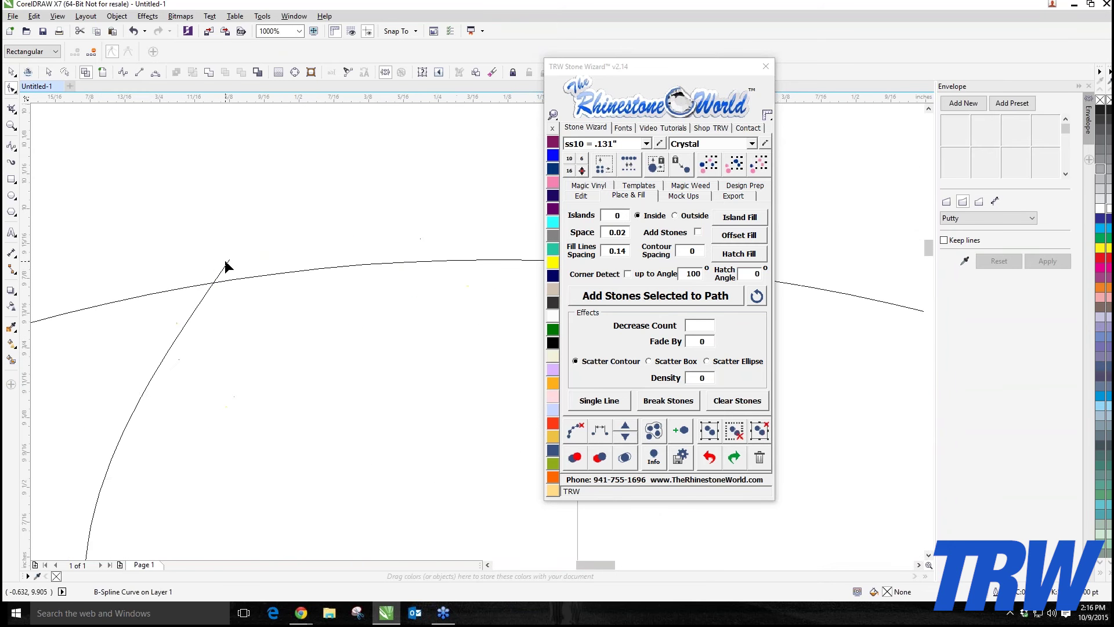
left_click_drag(227, 261, 218, 281)
scroll(218, 215, "down", 6)
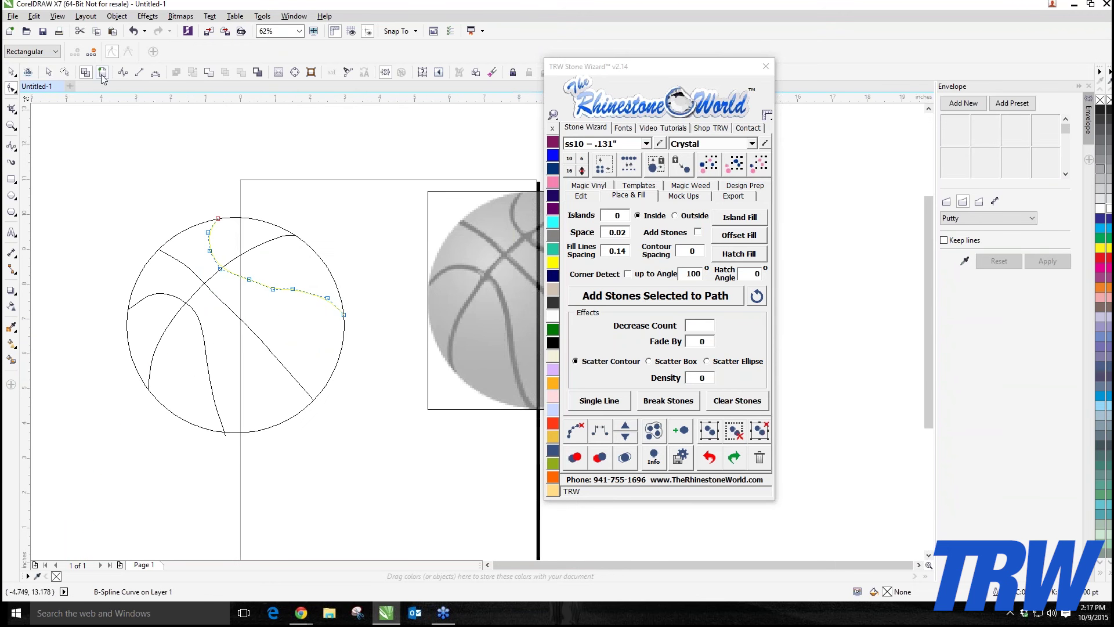
- Return to the full-colour view and pull the arched seam's bottom end up within the circle's thick outline
key("shift+F9")
key("Escape")
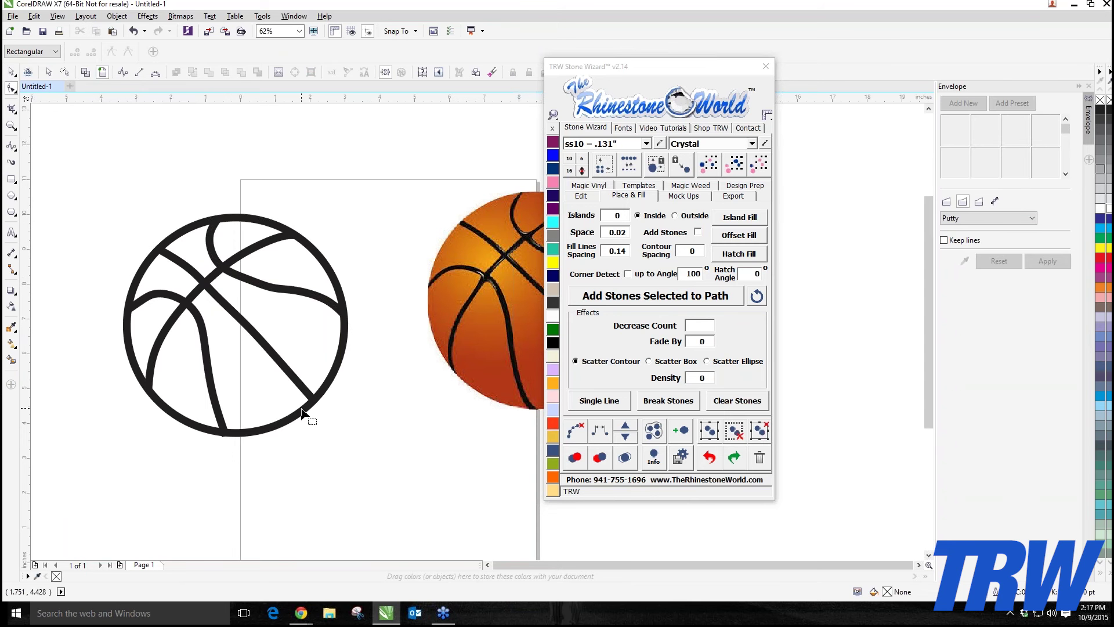
scroll(186, 443, "up", 3)
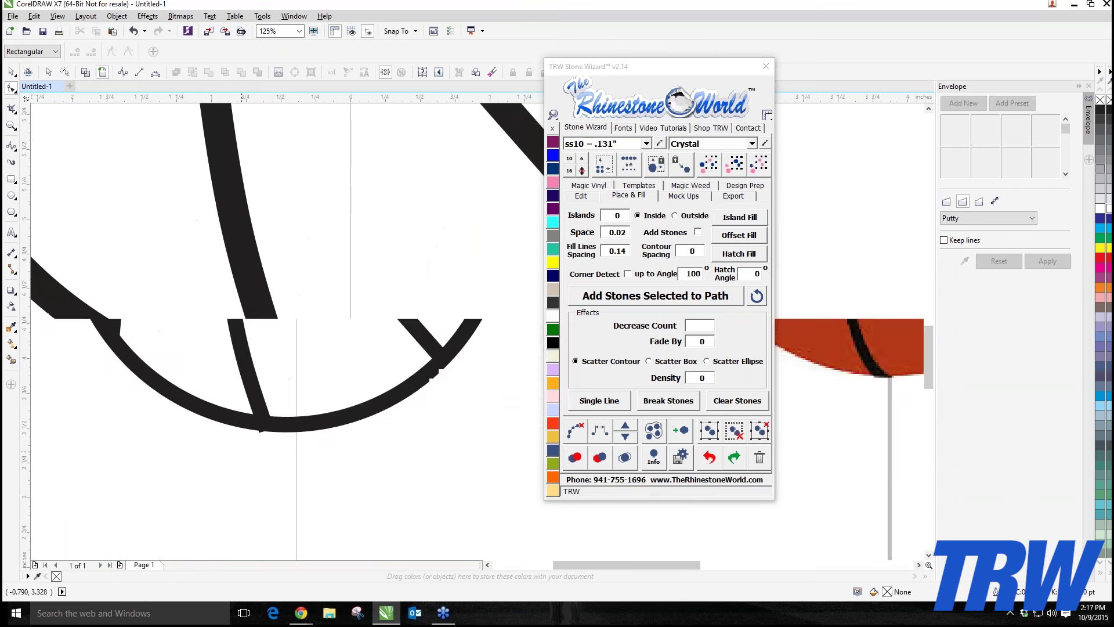
left_click(278, 412)
left_click_drag(291, 409, 288, 399)
left_click(11, 72)
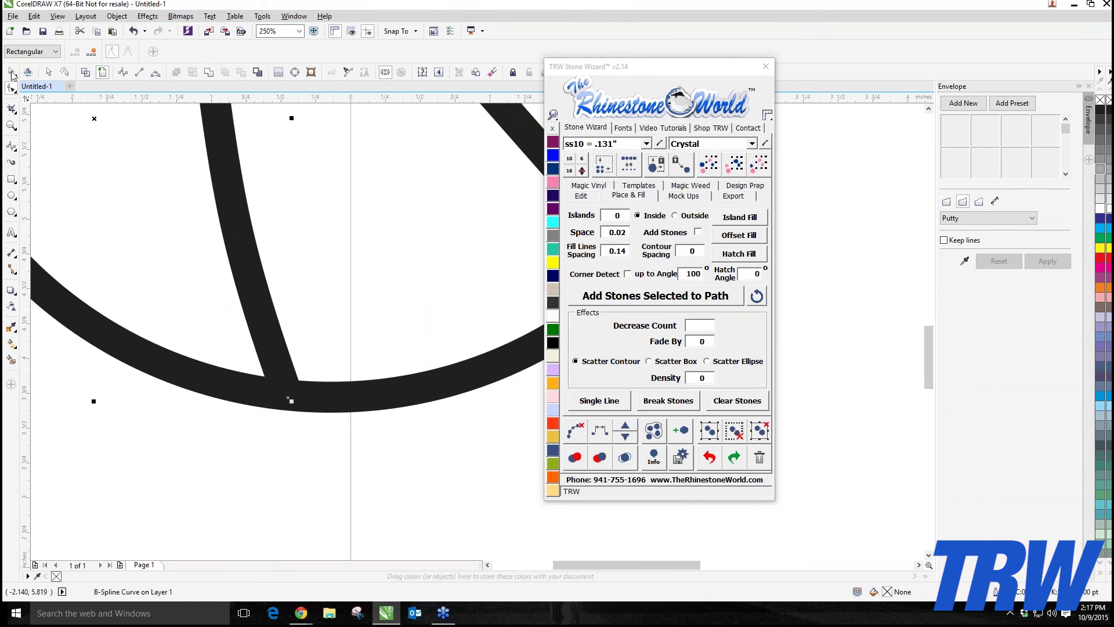
scroll(98, 423, "down", 6)
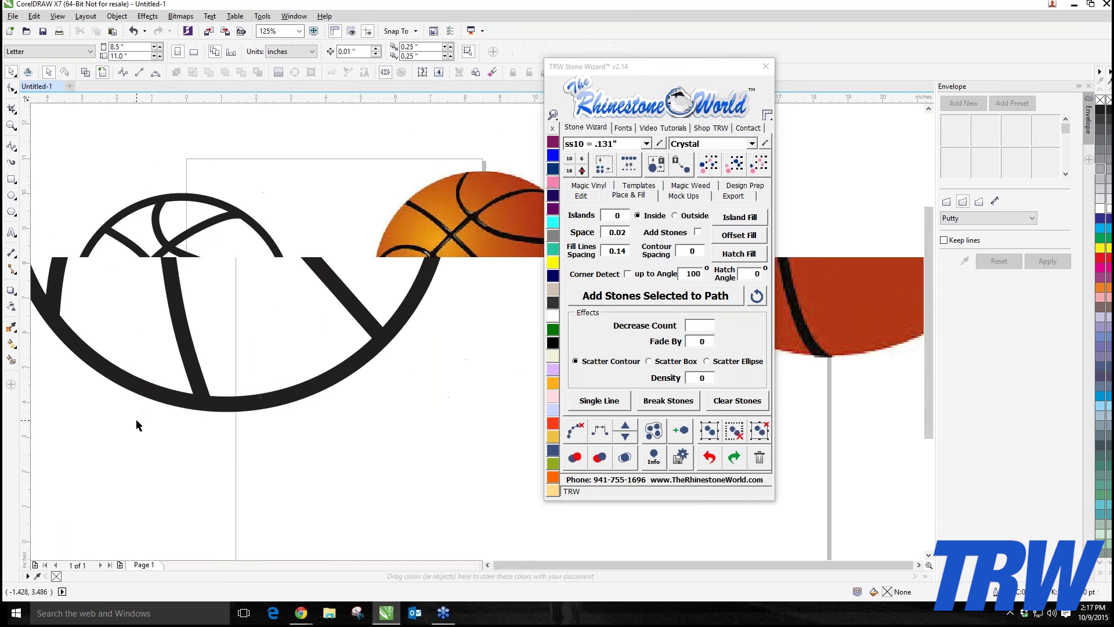
- Convert the outlines of the five basketball curves to objects and examine their overlaps in wireframe view
scroll(107, 410, "up", 1)
left_click_drag(76, 277, 263, 462)
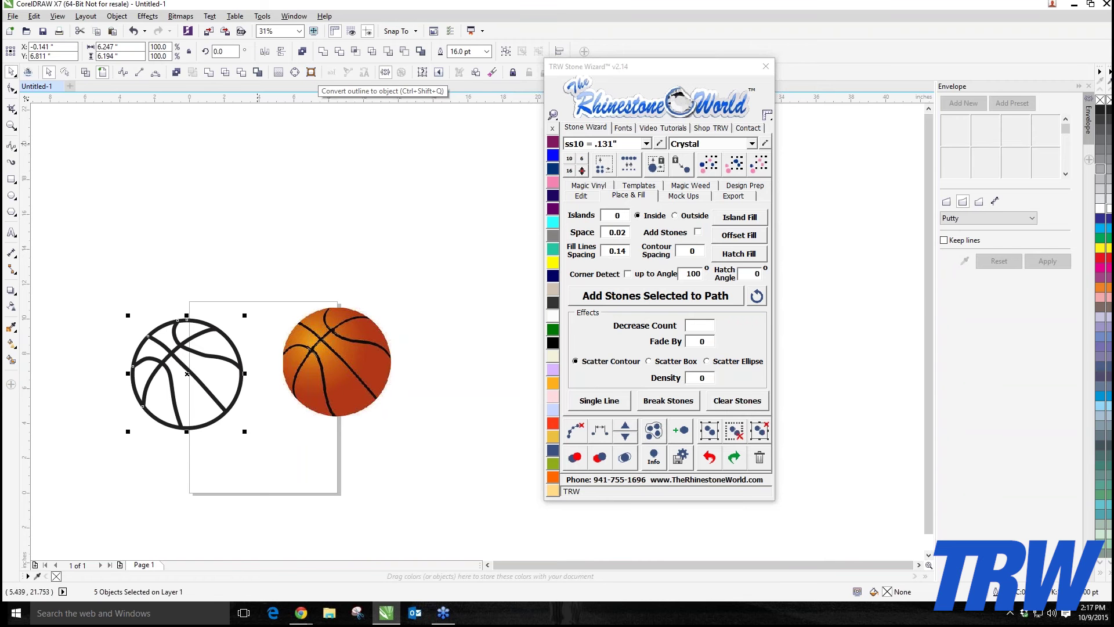
scroll(177, 386, "up", 2)
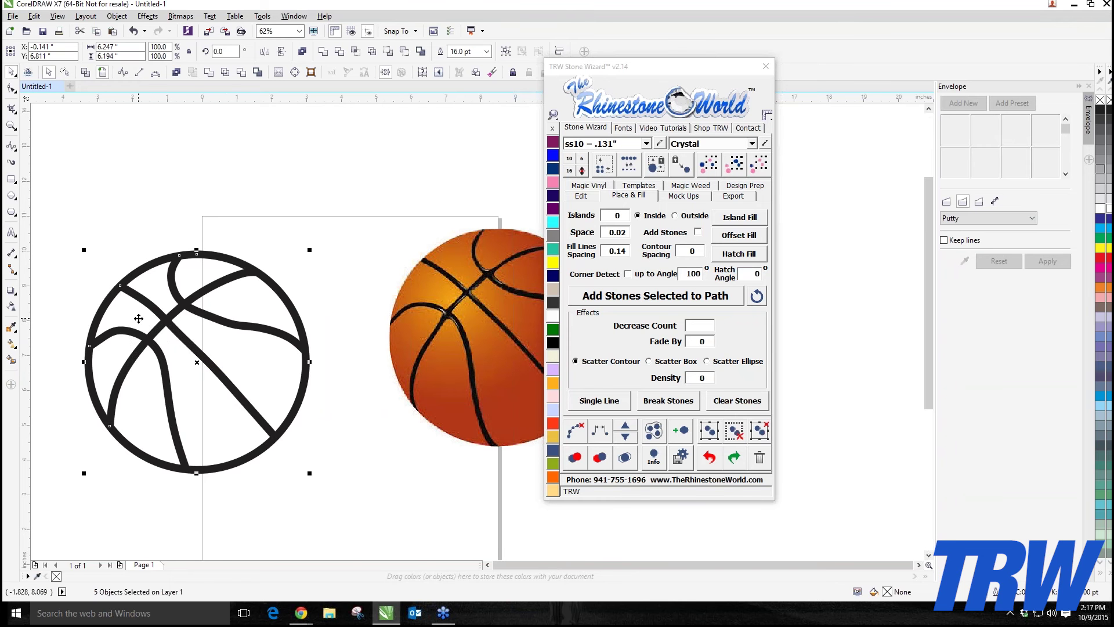
scroll(138, 318, "up", 2)
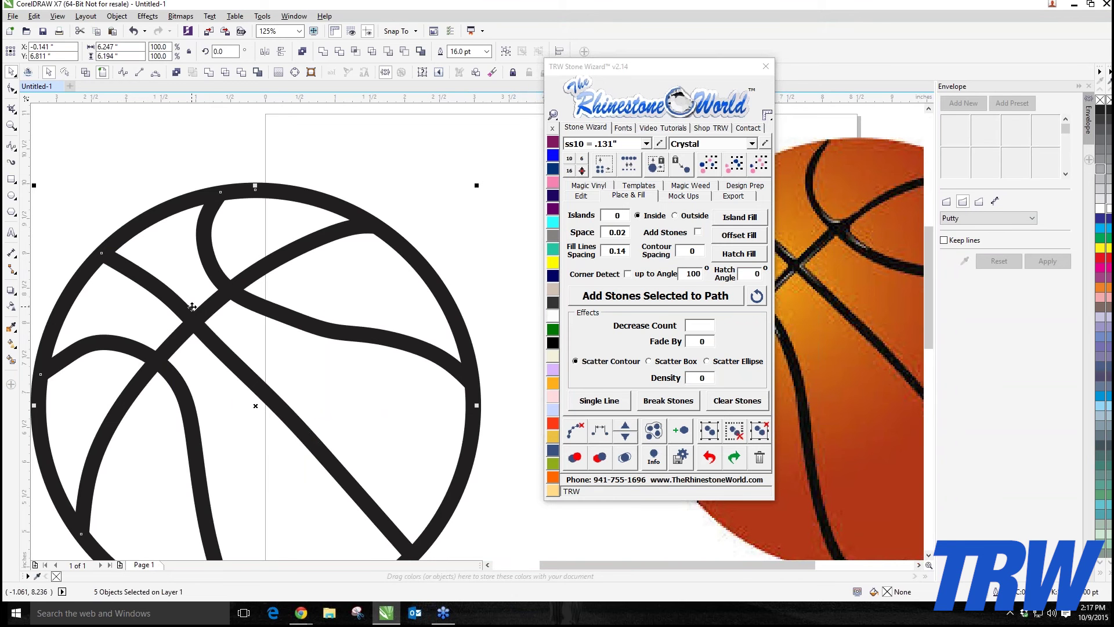
left_click(311, 72)
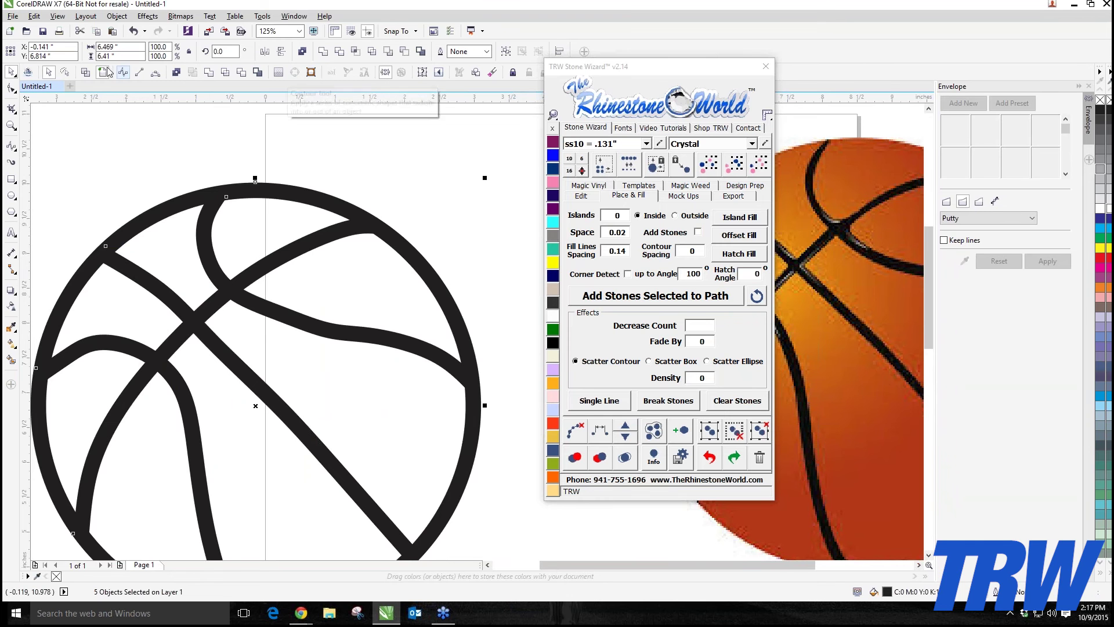
key("shift+F9")
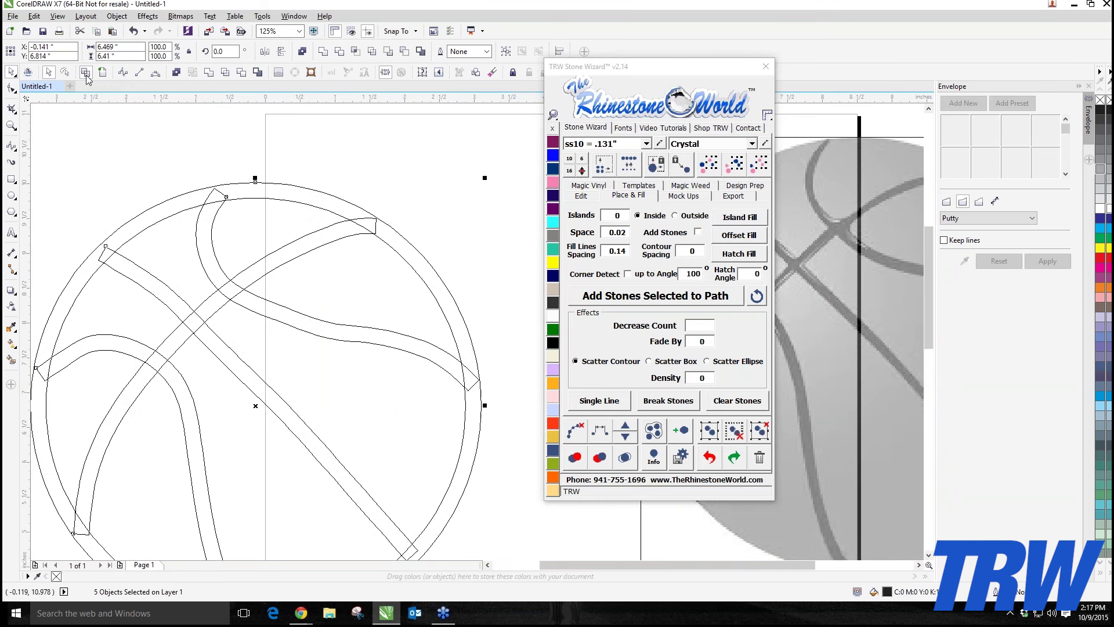
scroll(322, 226, "down", 2)
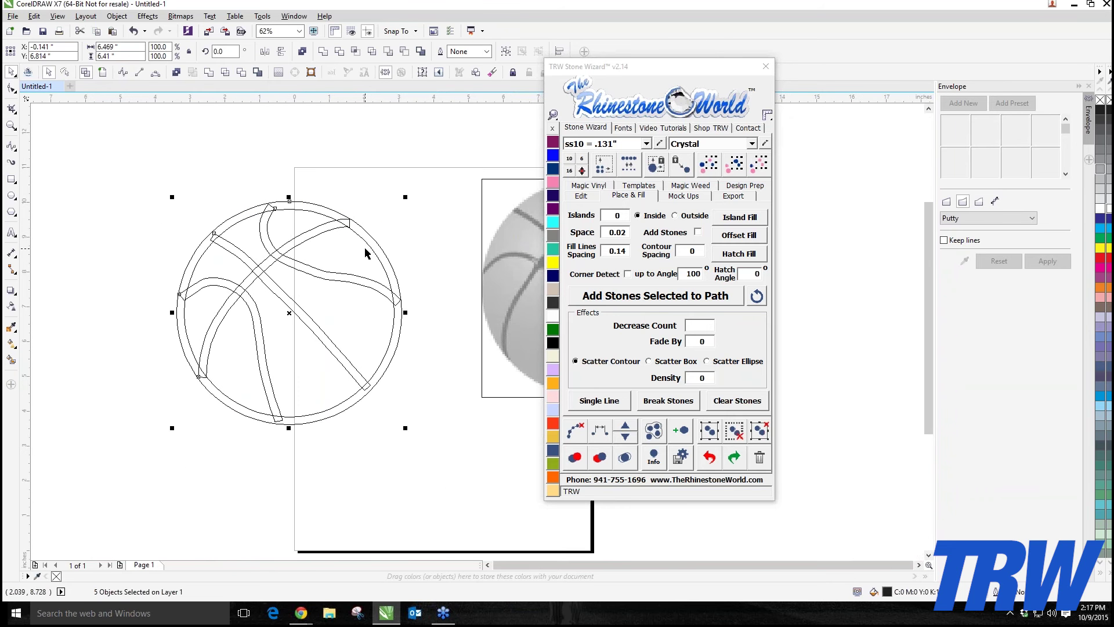
left_click(106, 358)
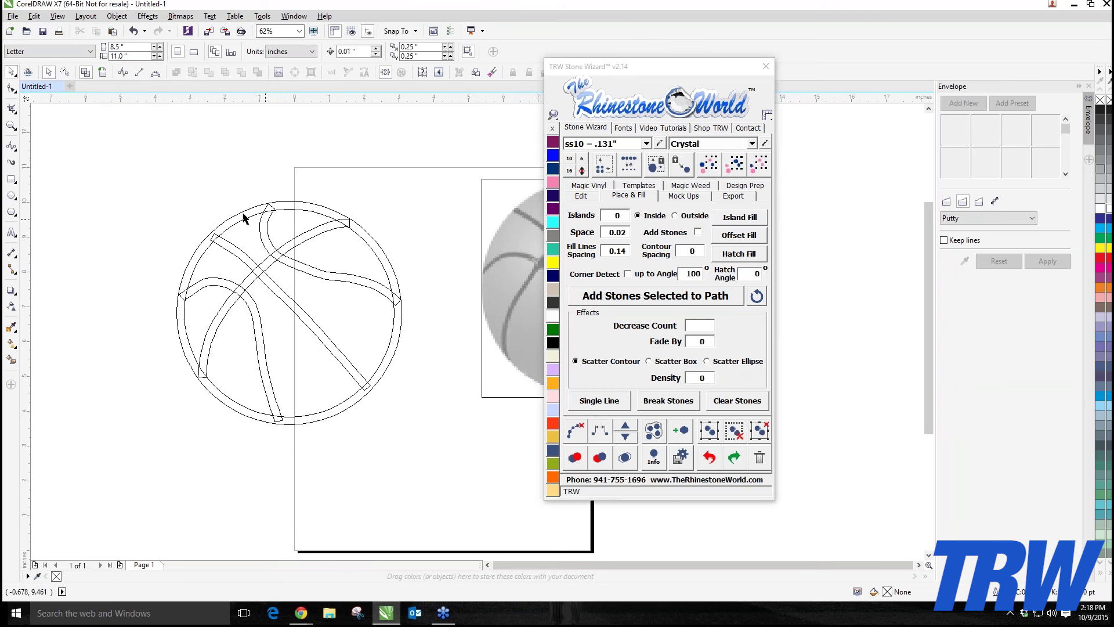
- Weld the five converted basketball shapes into a single curve and deselect it
left_click_drag(136, 160, 423, 469)
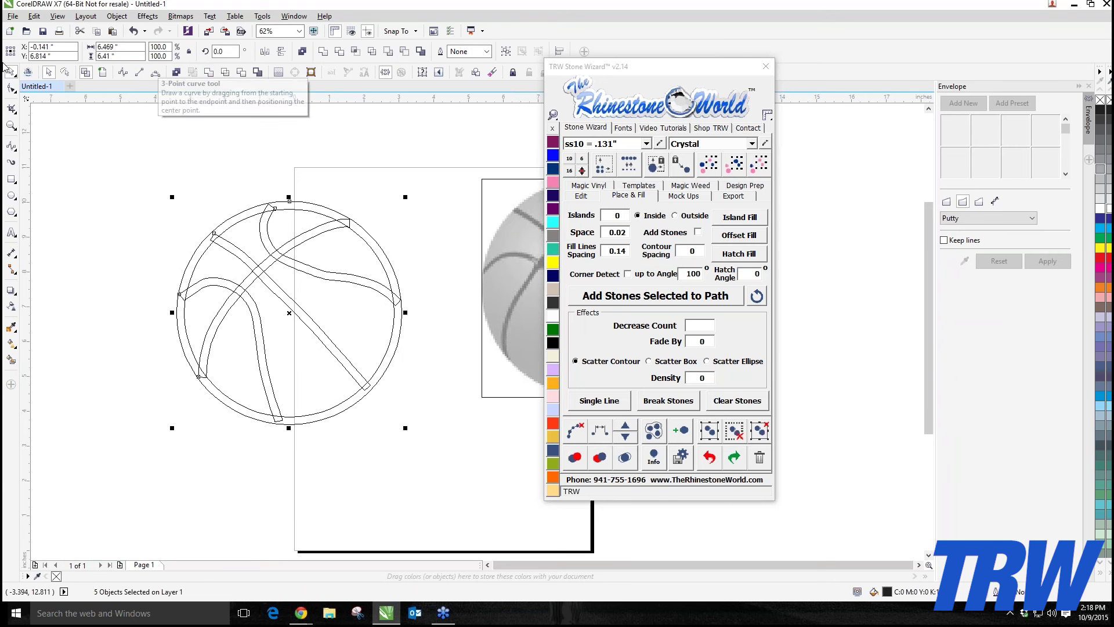
left_click(209, 74)
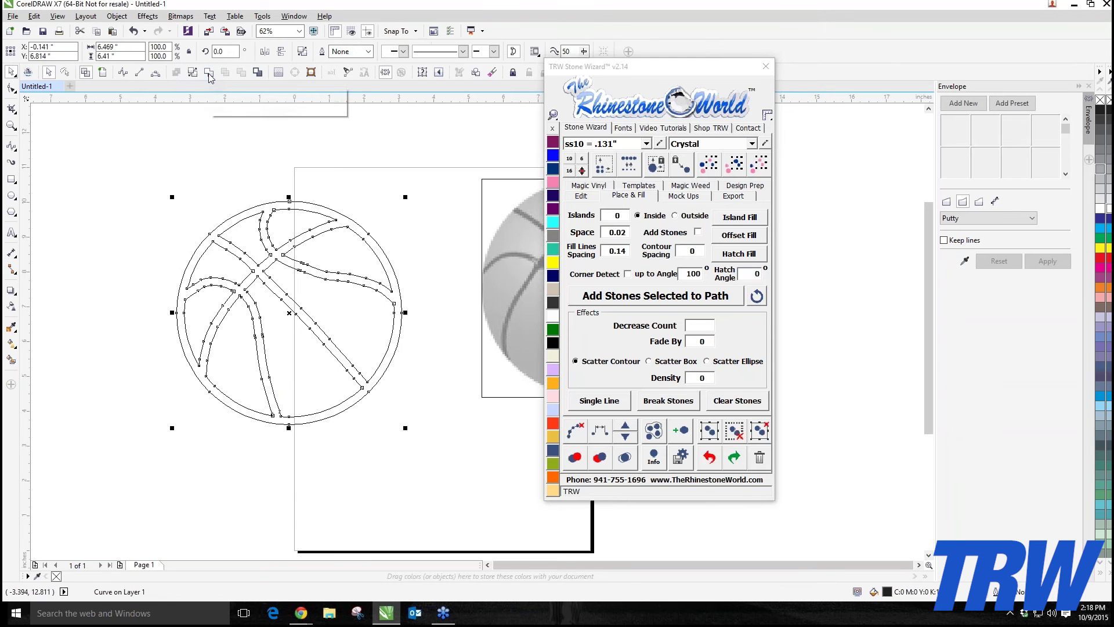
key("Escape")
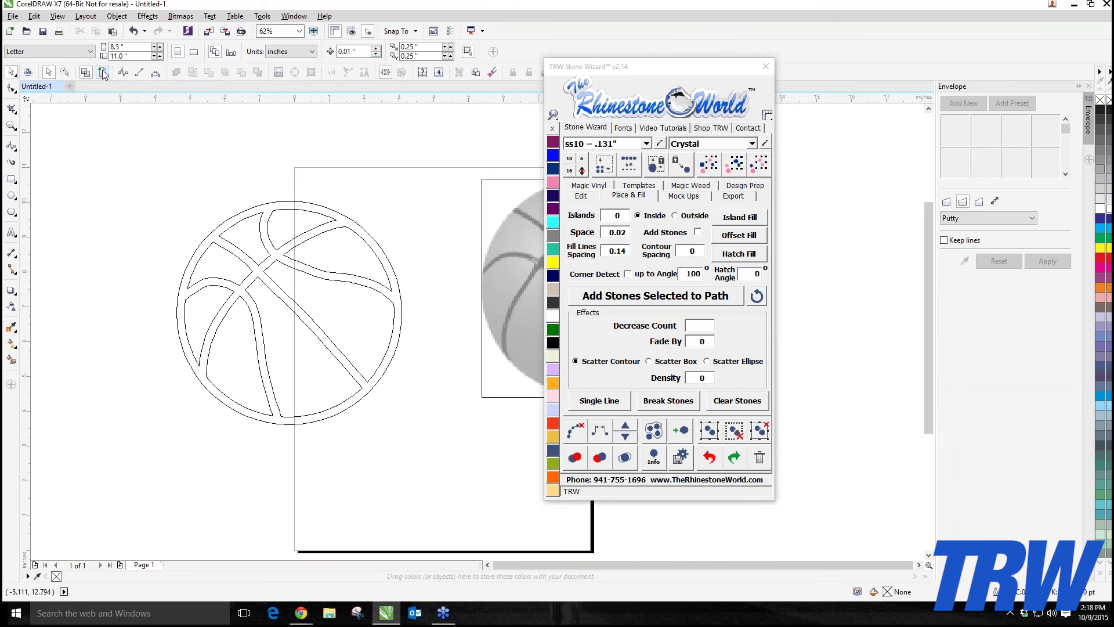
- Return to the full-colour view, move the welded basketball slightly up and to the right, and deselect it
key("shift+F9")
scroll(175, 246, "down", 1)
scroll(225, 260, "up", 1)
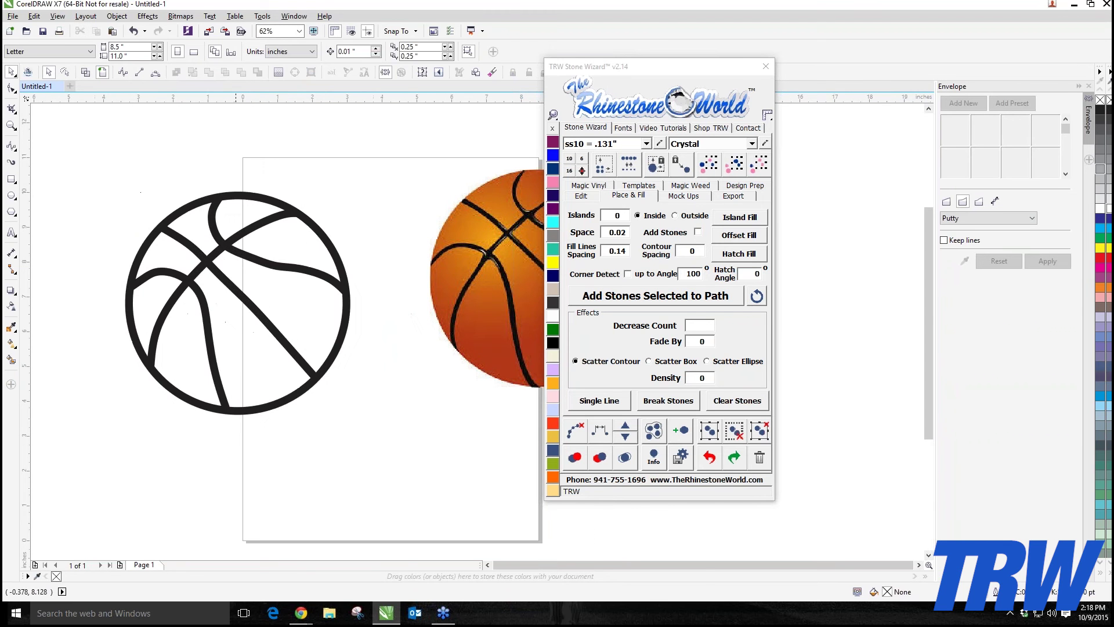
left_click(266, 259)
key("ctrl+z")
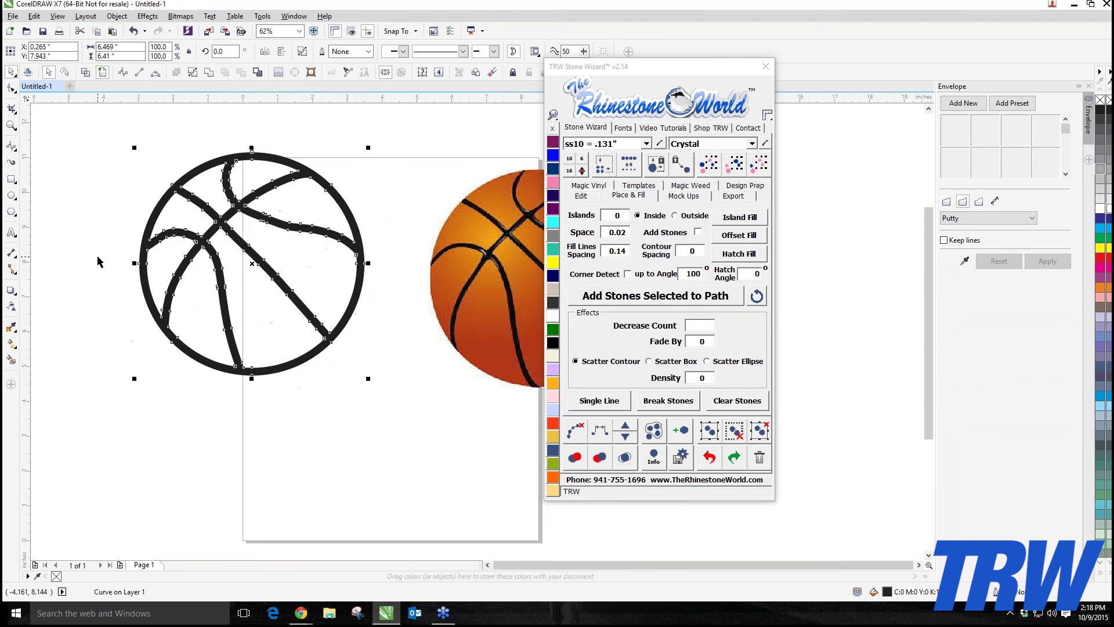
left_click(76, 235)
scroll(87, 234, "down", 1)
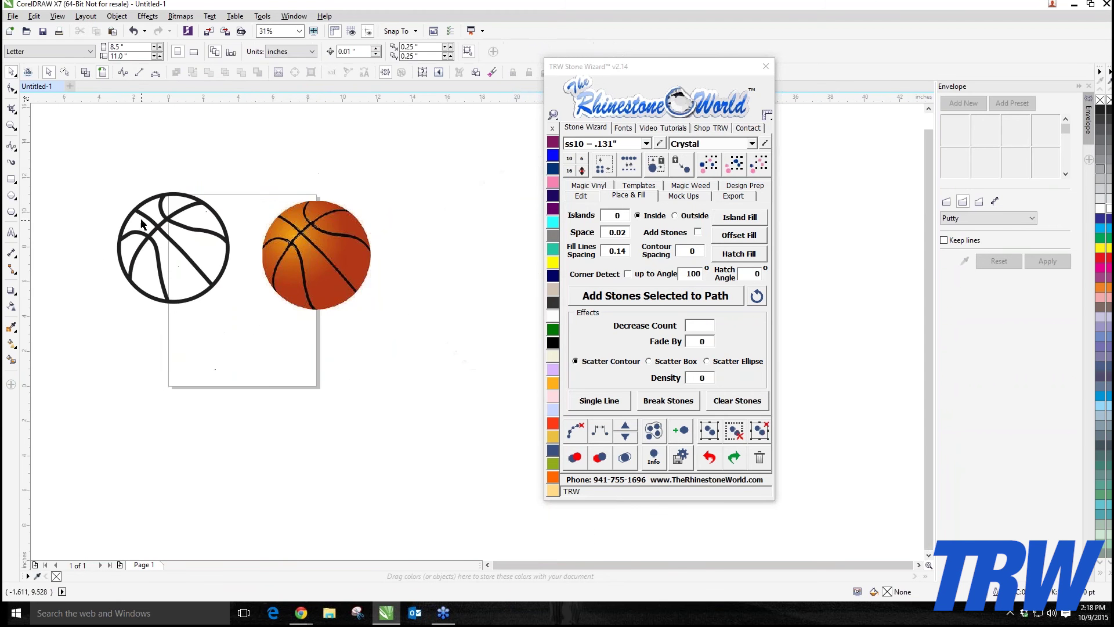
- Scale the welded basketball down proportionally to about 5.507 by 5.457 inches
left_click(145, 213)
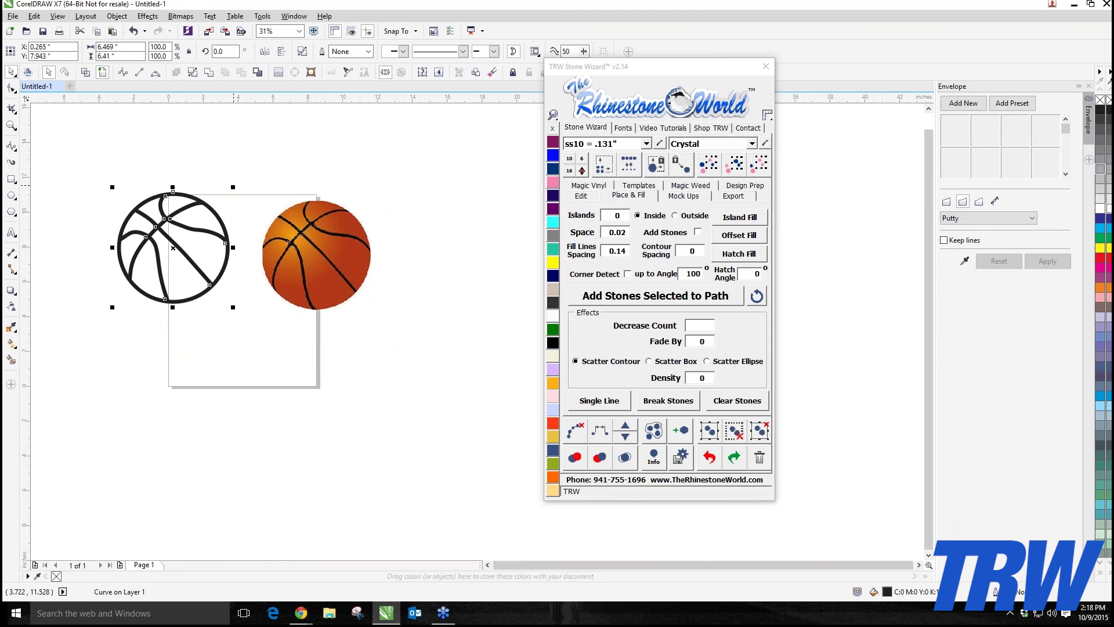
left_click_drag(233, 189, 202, 217)
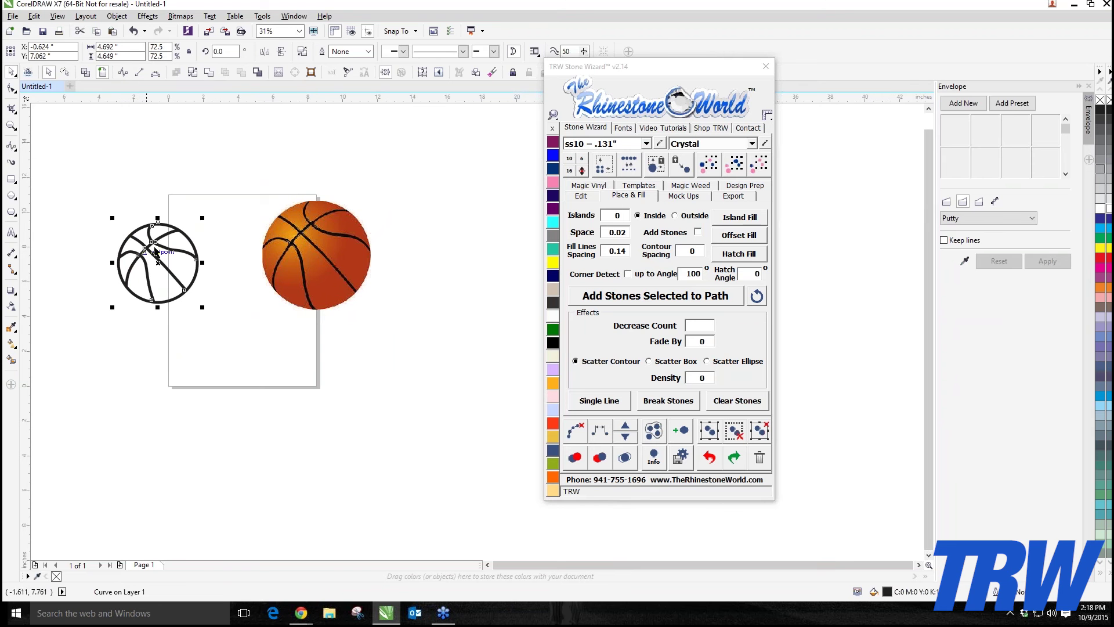
left_click_drag(202, 219, 216, 204)
- Move the colour basketball bitmap off the page to the right and place the welded basketball on the page
left_click_drag(165, 230, 193, 237)
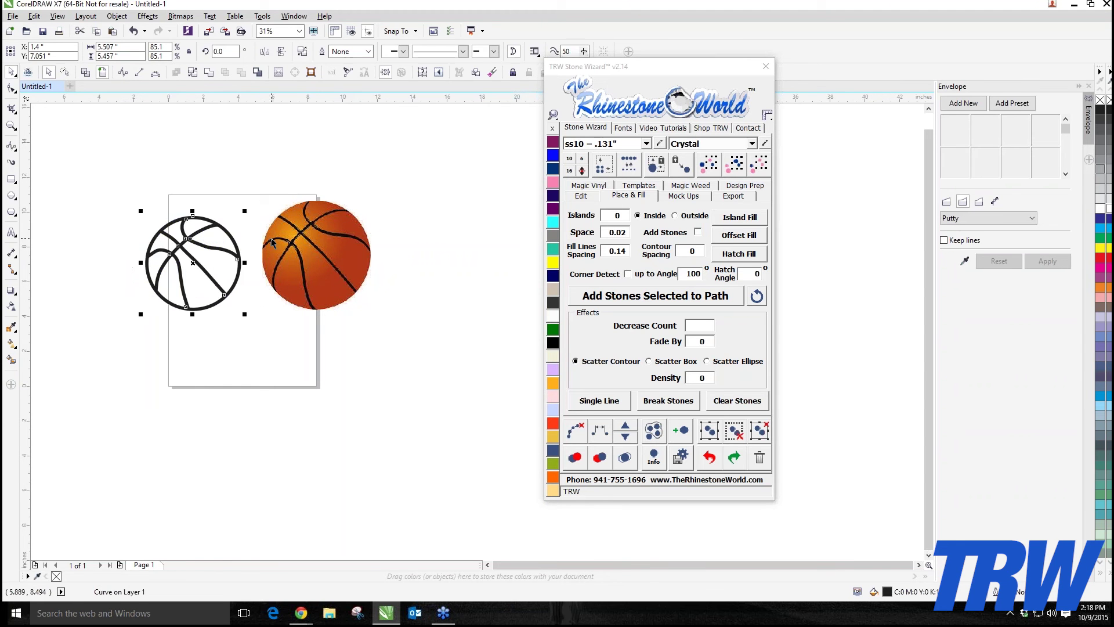
left_click_drag(280, 231, 383, 208)
left_click_drag(175, 249, 222, 242)
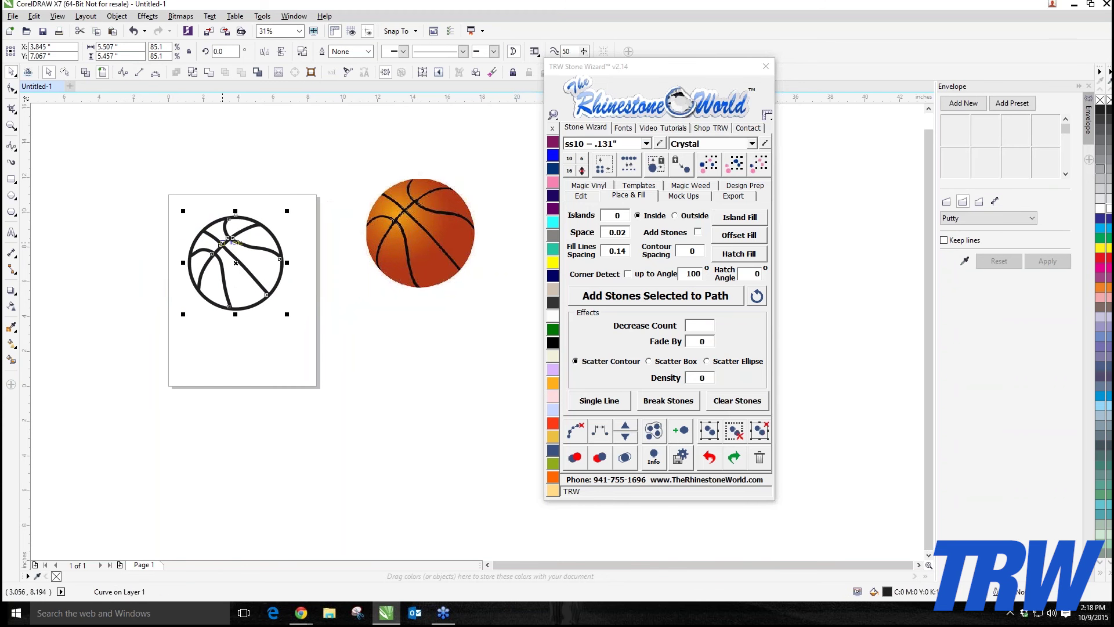
- Bring the Stone Wizard window closer to the artwork and shift the welded basketball up and left on the page
scroll(209, 247, "up", 2)
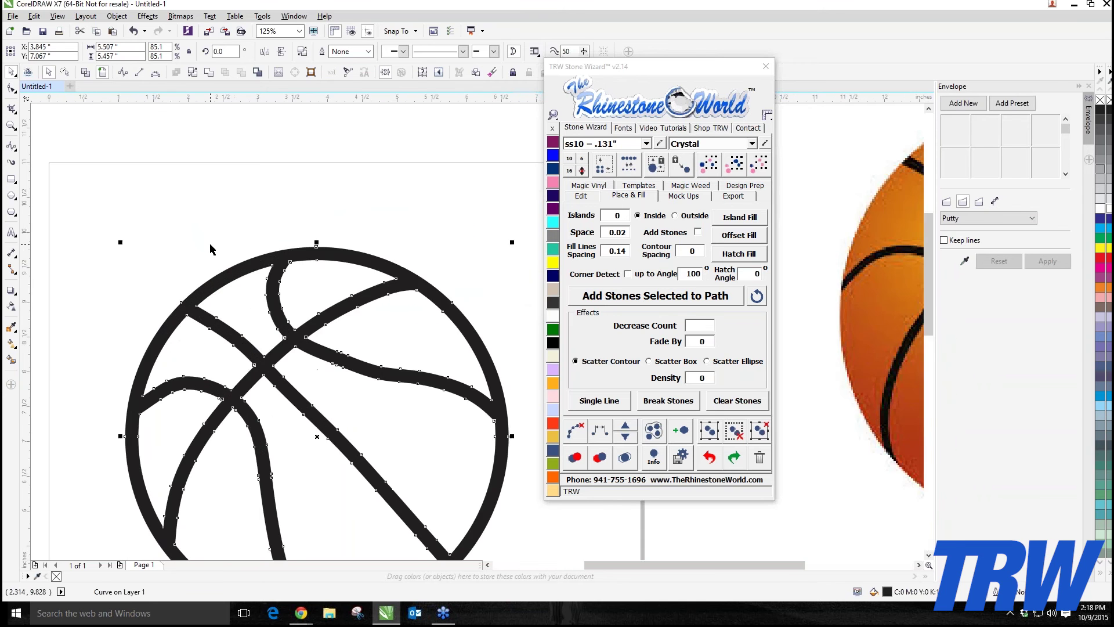
left_click(408, 378)
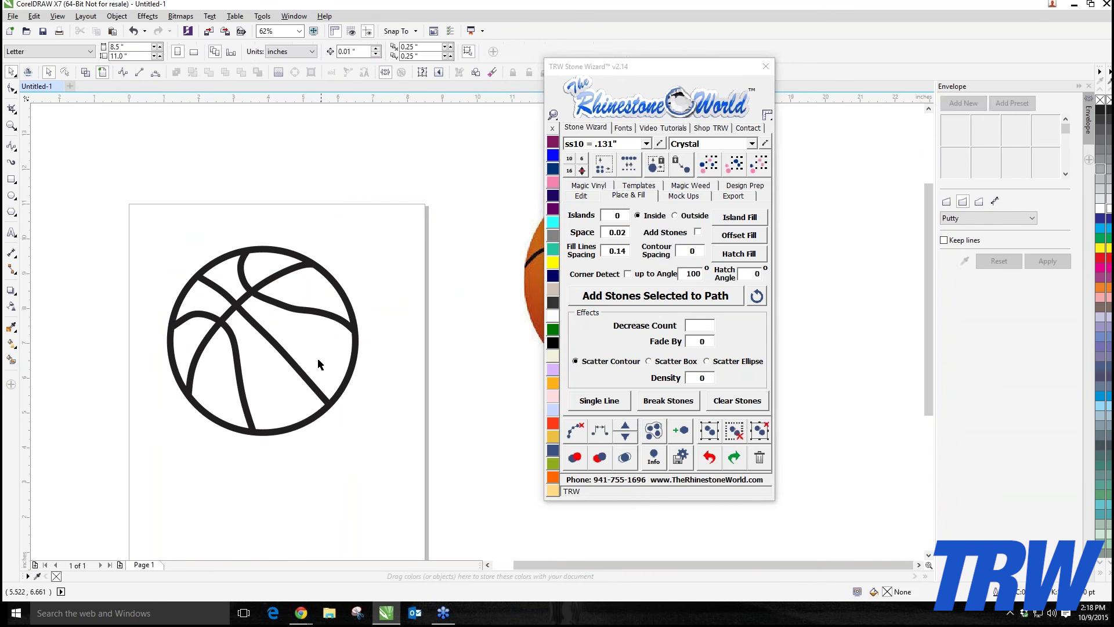
left_click(316, 386)
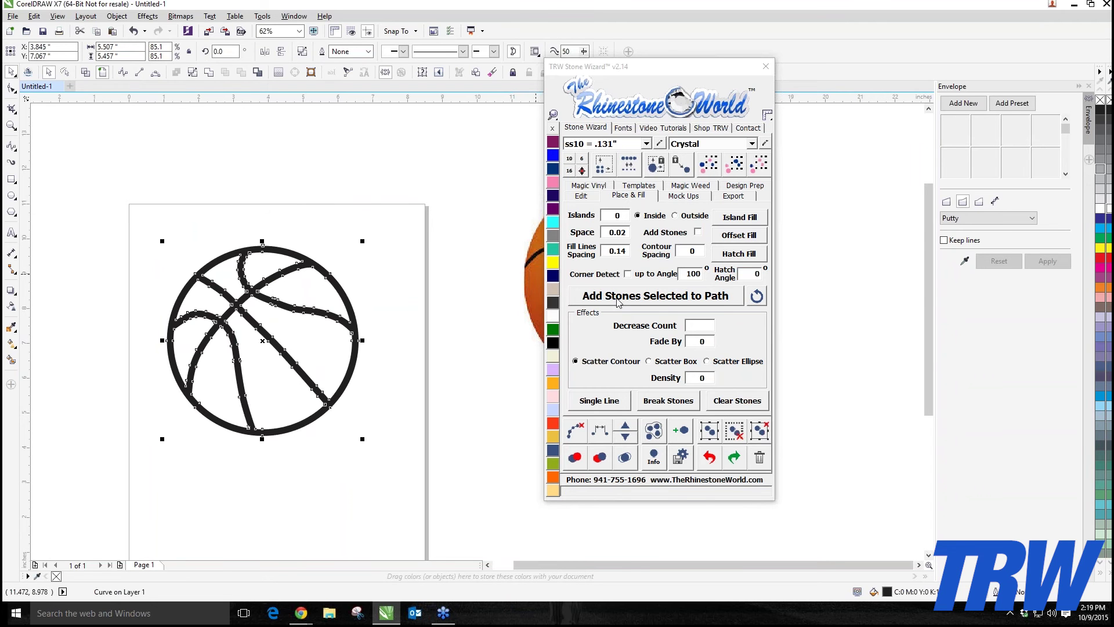
left_click_drag(641, 72, 509, 79)
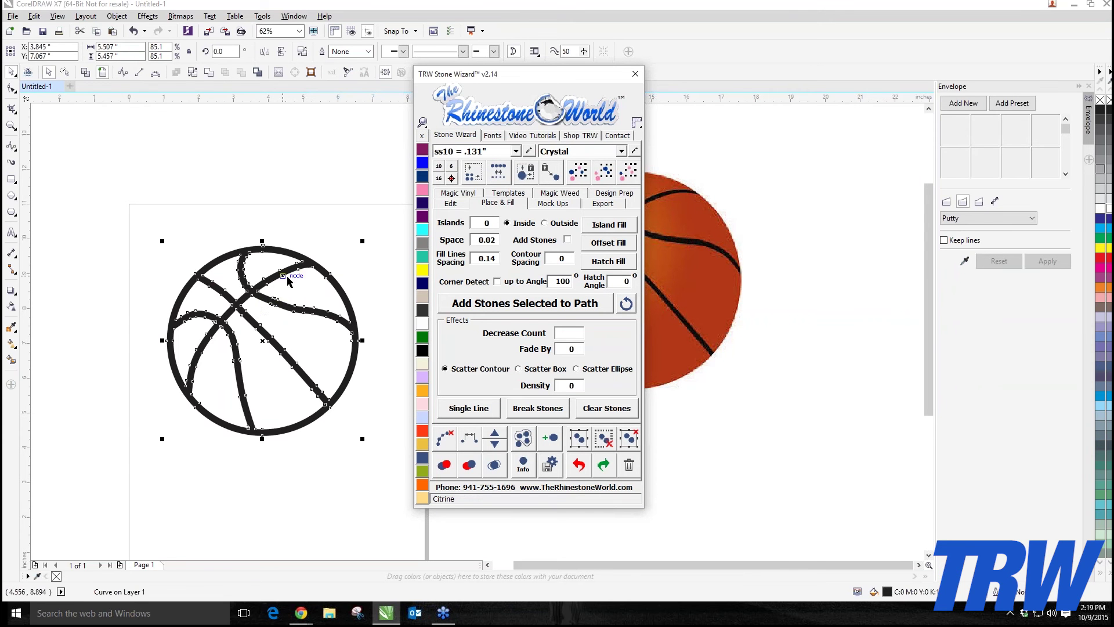
left_click_drag(264, 302, 241, 271)
left_click_drag(238, 268, 238, 268)
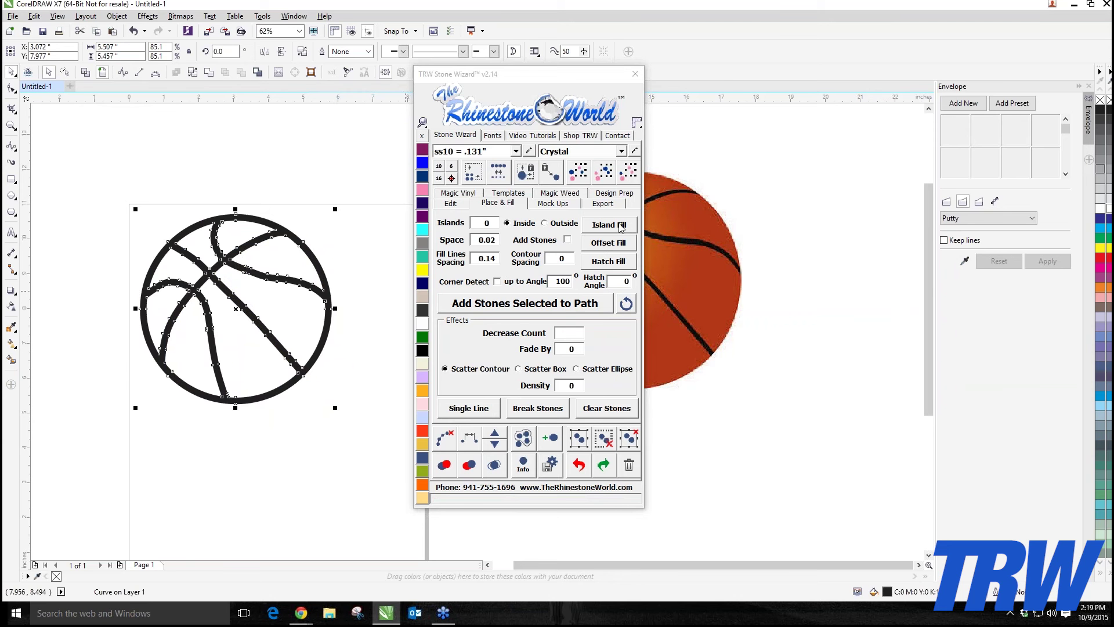
left_click(347, 244)
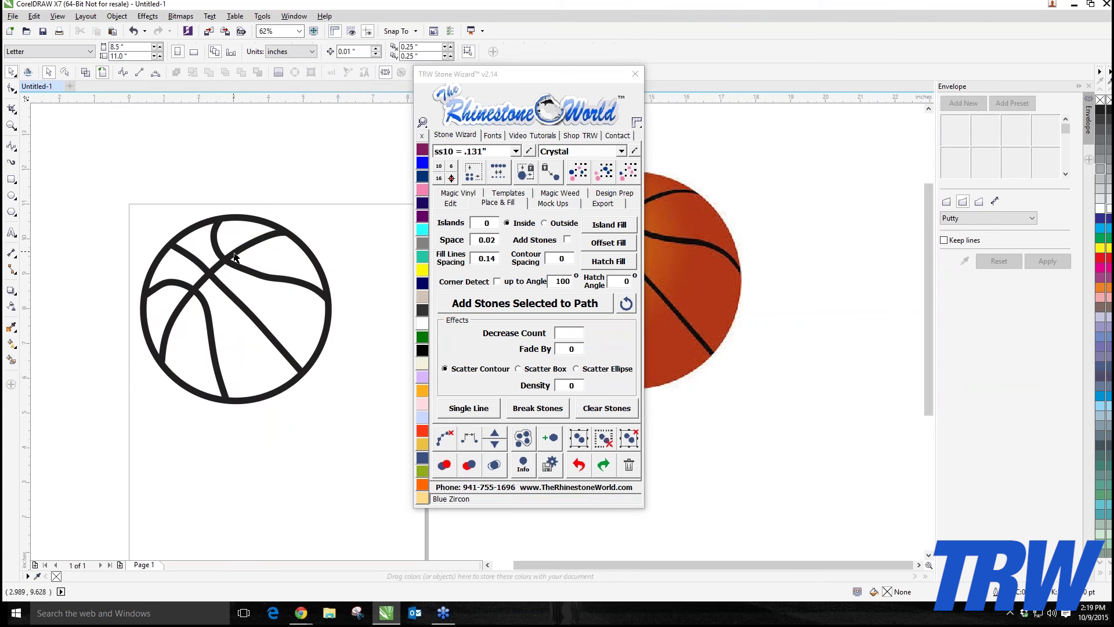
- Move the welded basketball down and left to about X 1.974, Y 7.398 inches
scroll(235, 258, "up", 2)
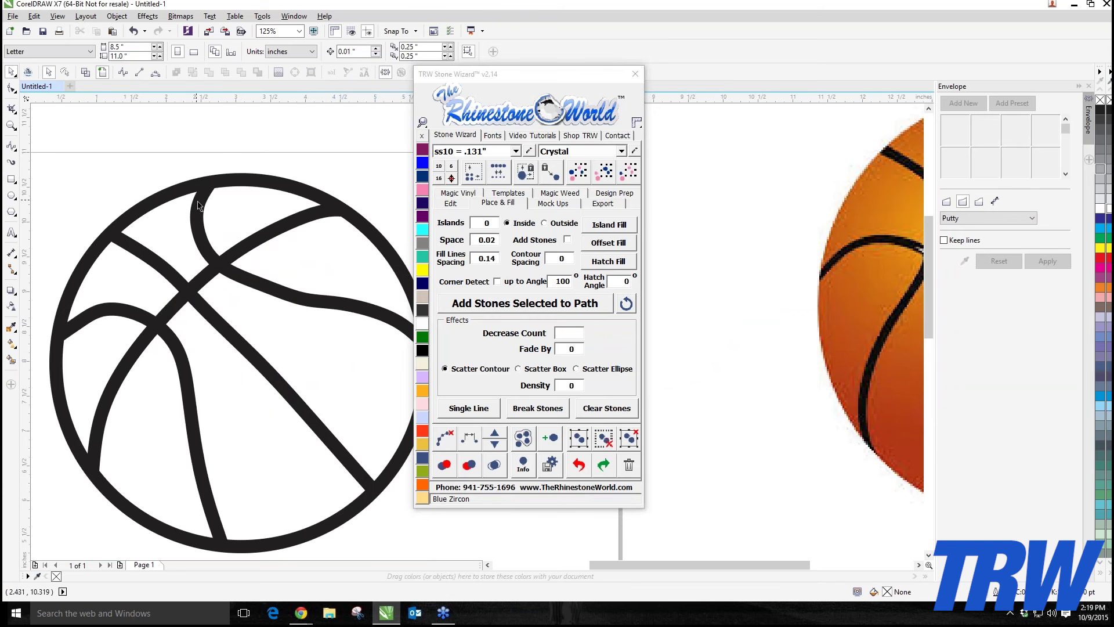
left_click(277, 242)
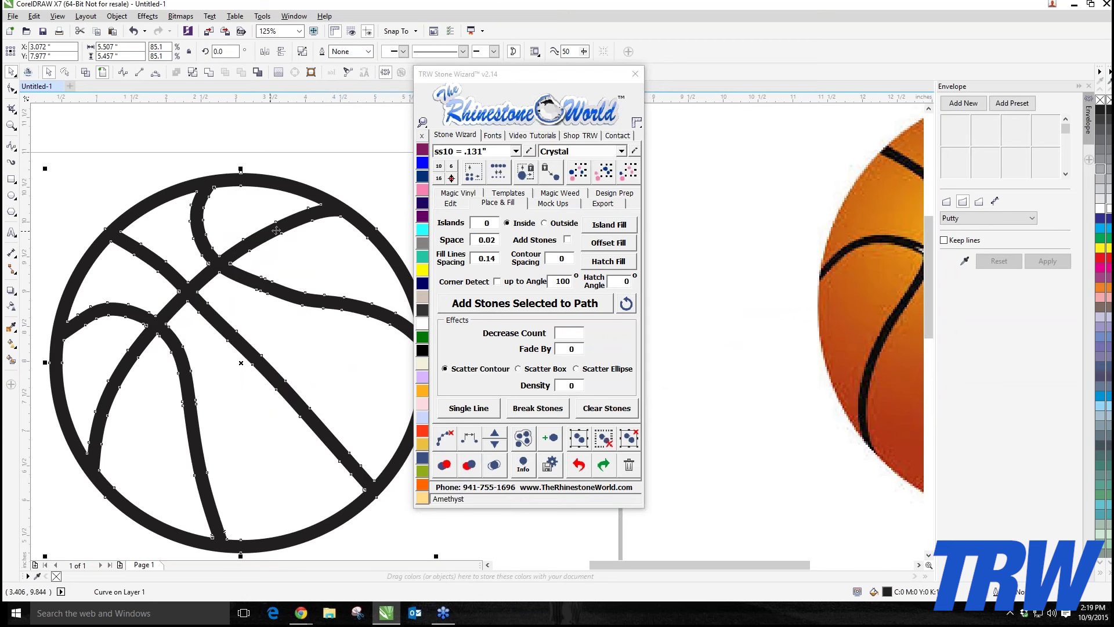
left_click(467, 303)
scroll(264, 215, "down", 2)
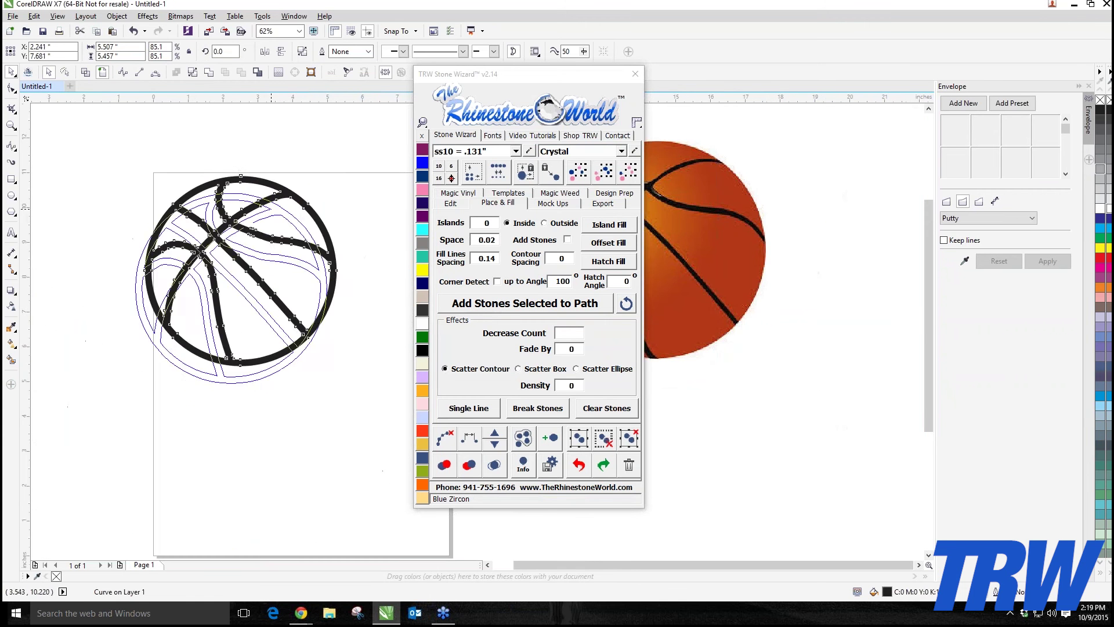
- Place ss10 stones with 0.02 spacing along the basketball's outlines and turn them into loose Jet Black stones
left_click(545, 304)
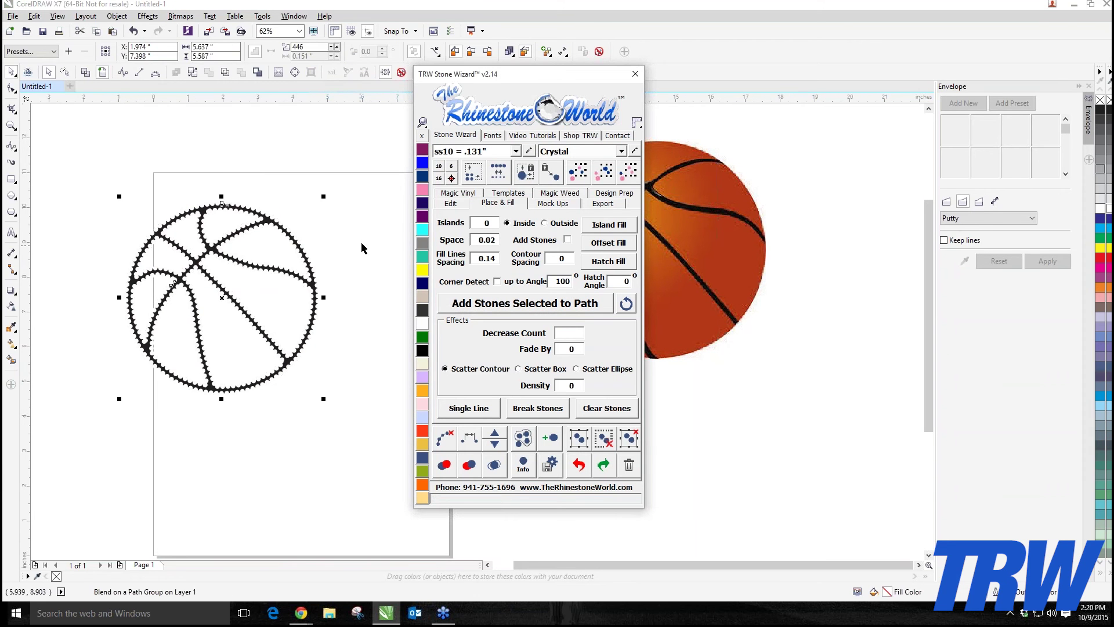
left_click(382, 230)
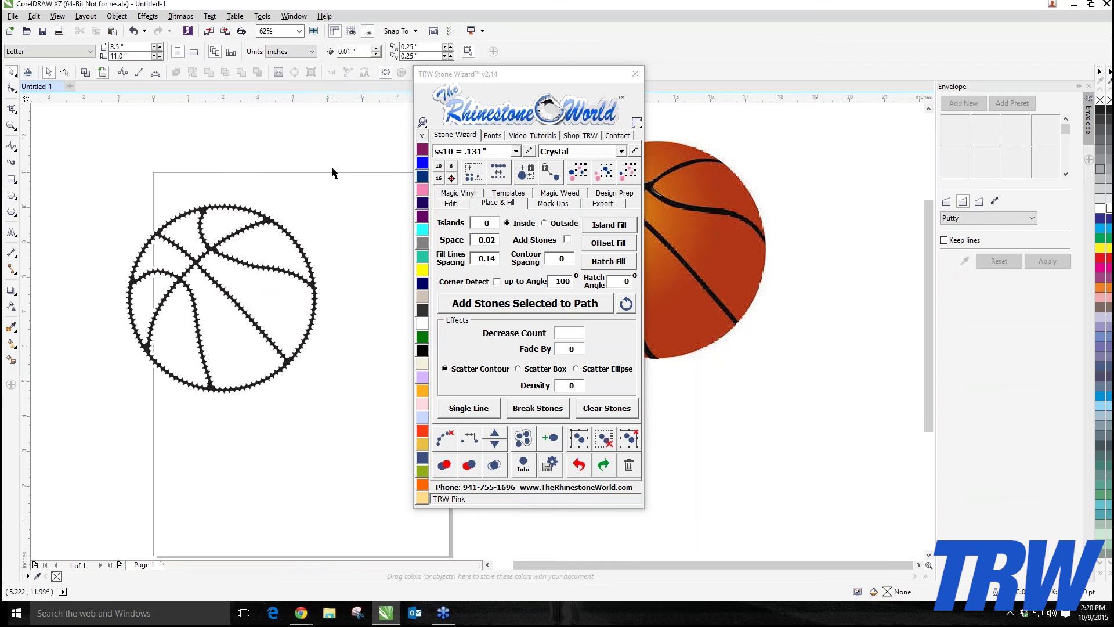
left_click_drag(74, 163, 360, 460)
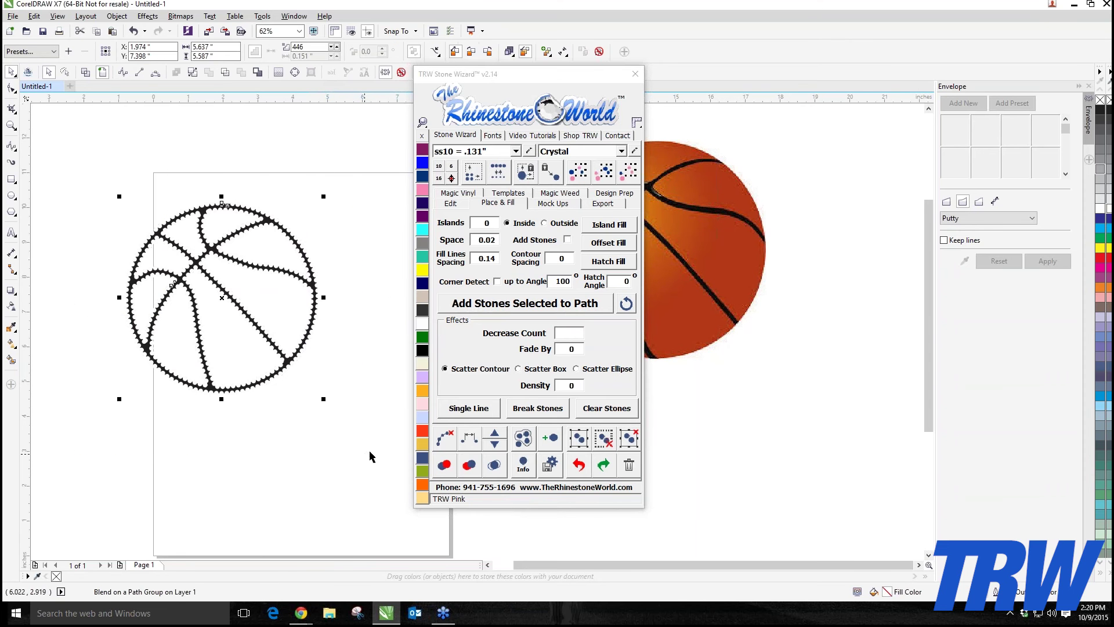
left_click(443, 440)
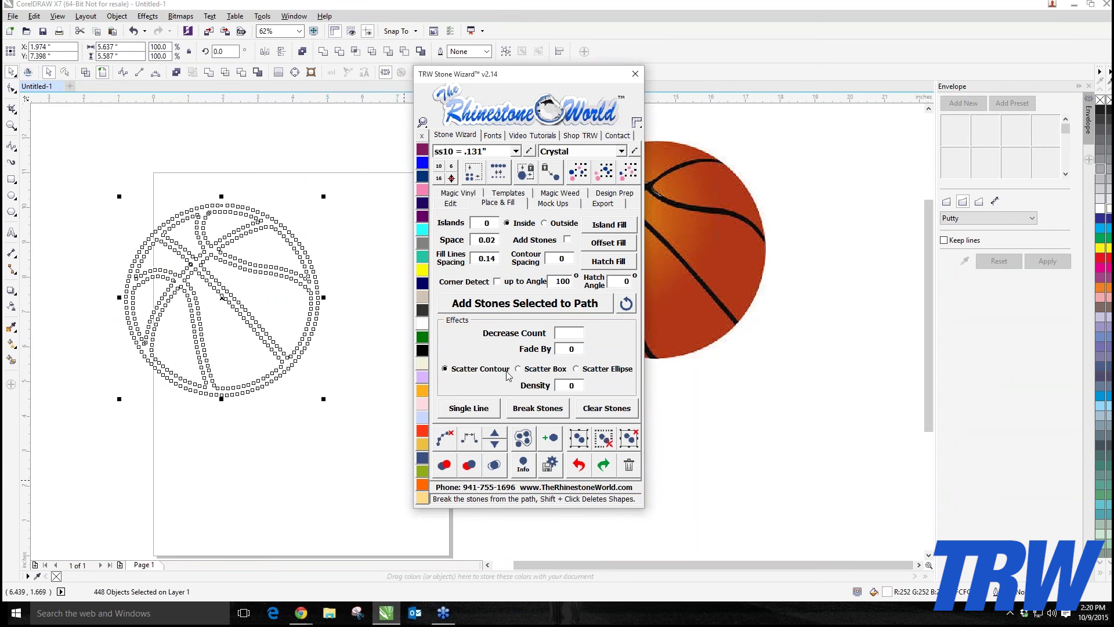
left_click(423, 350)
left_click(326, 451)
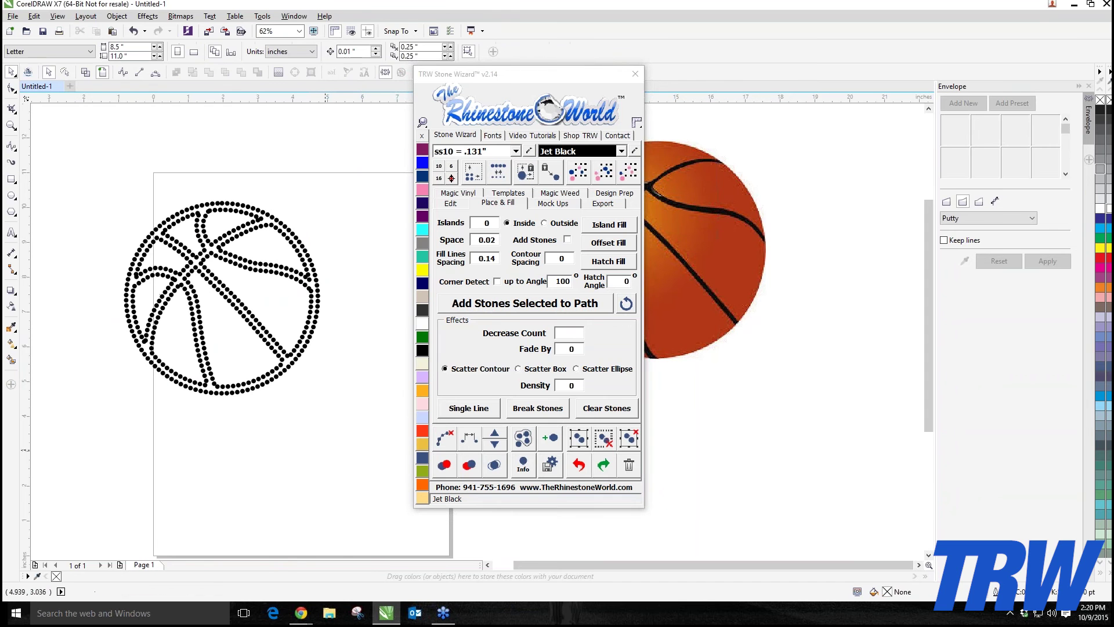
- Examine the stones where the seams meet the circle for overlaps and undo the stone placement
scroll(165, 381, "up", 1)
scroll(166, 381, "down", 2)
scroll(165, 380, "up", 3)
scroll(210, 351, "down", 2)
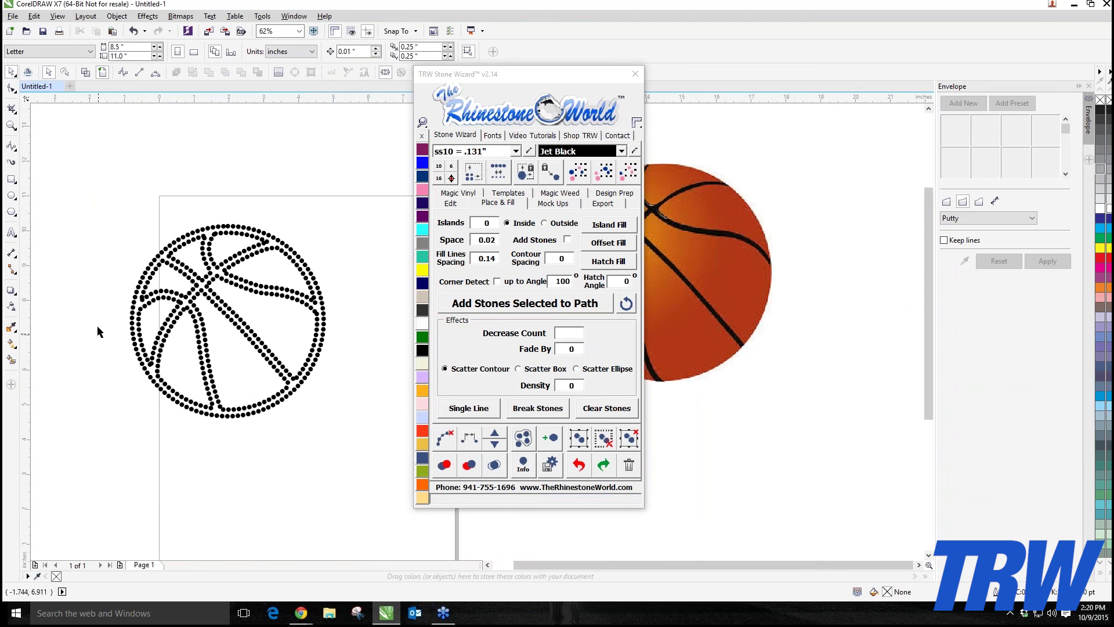
scroll(145, 326, "up", 6)
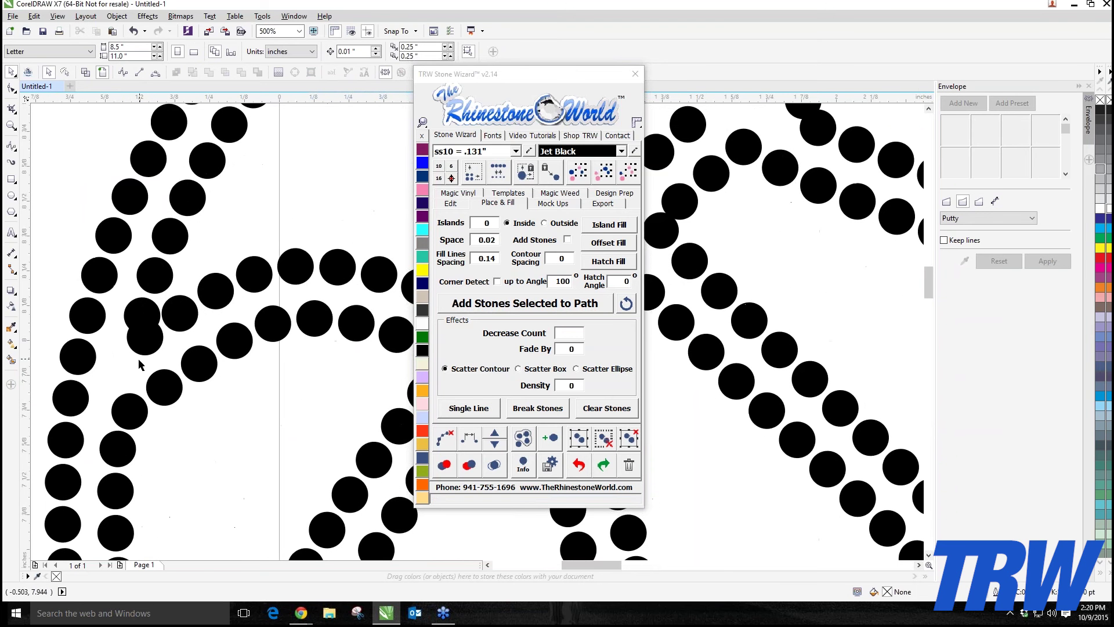
scroll(160, 297, "down", 6)
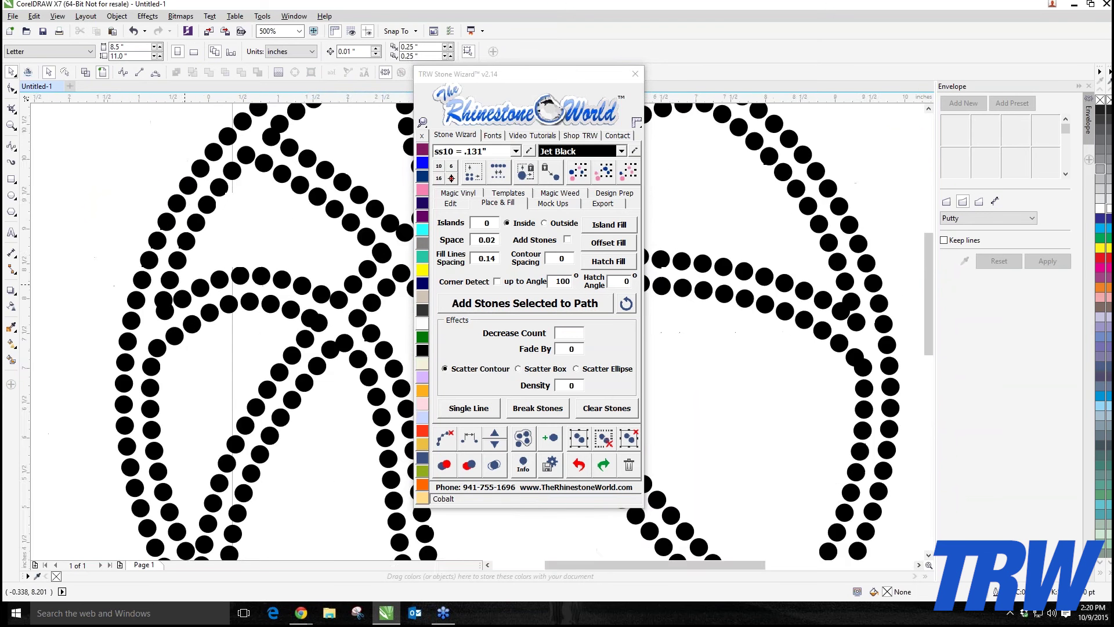
left_click(577, 469)
left_click(578, 470)
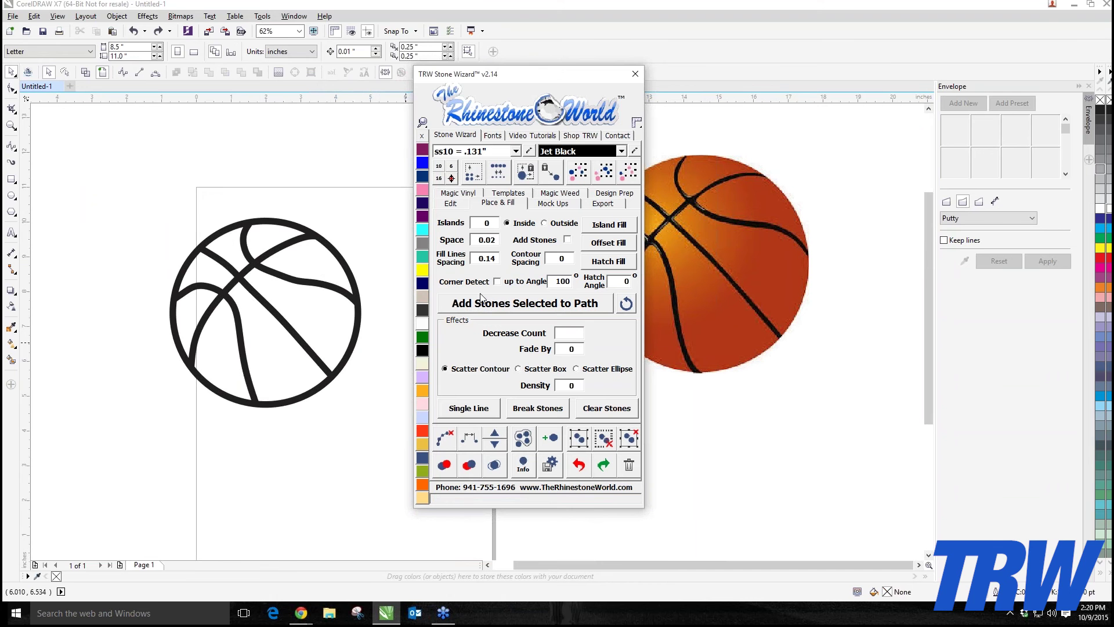
- Add ss10 Jet Black stones to the welded basketball's path with Corner Detect enabled up to a 100° angle
left_click(360, 329)
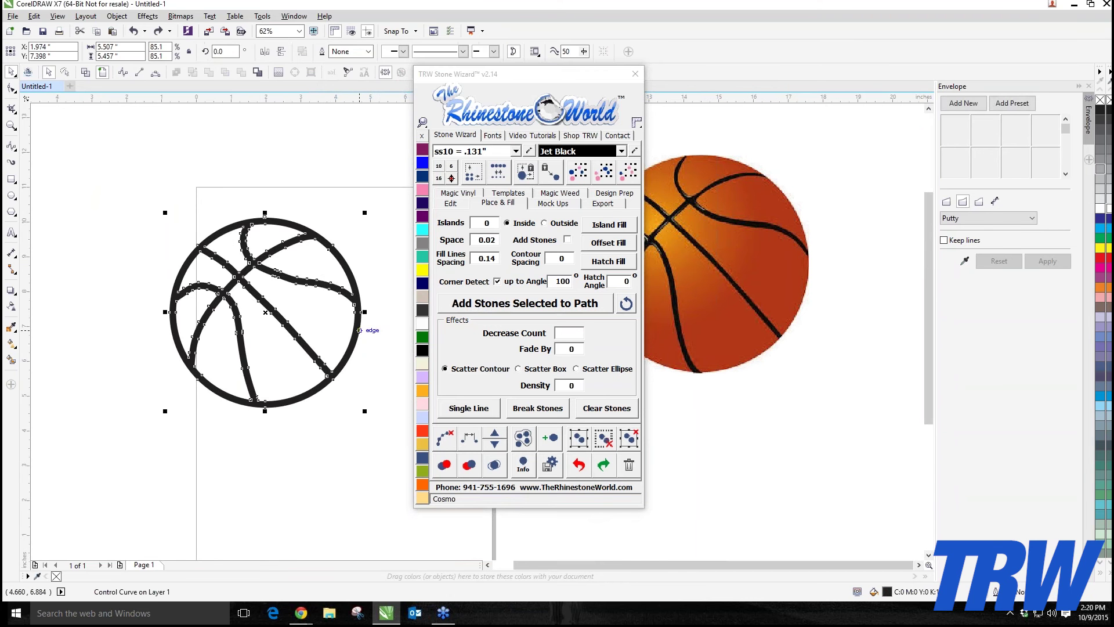
left_click(502, 307)
left_click(317, 478)
scroll(243, 499, "down", 3)
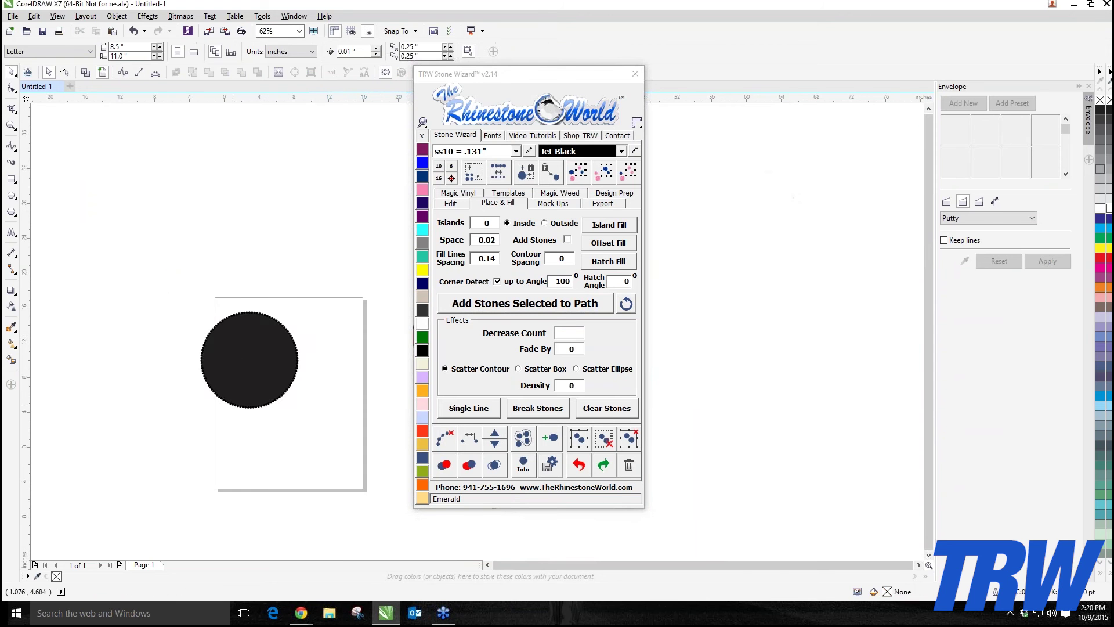
- Select the whole stone-filled basketball and break the stones from the path
scroll(218, 370, "up", 1)
left_click_drag(172, 328, 376, 480)
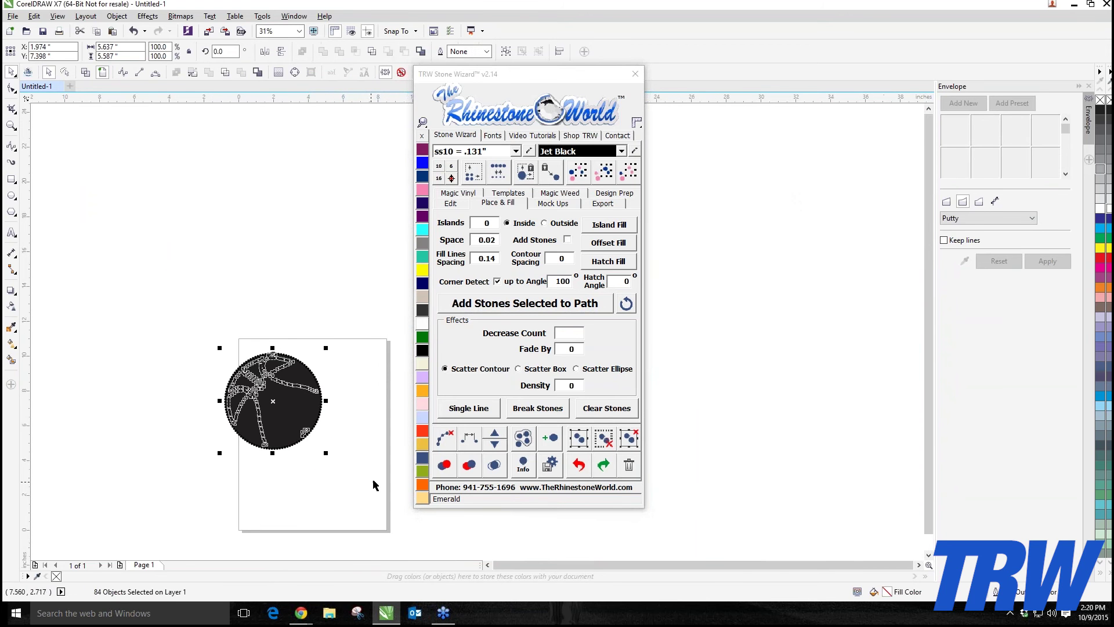
left_click(446, 439)
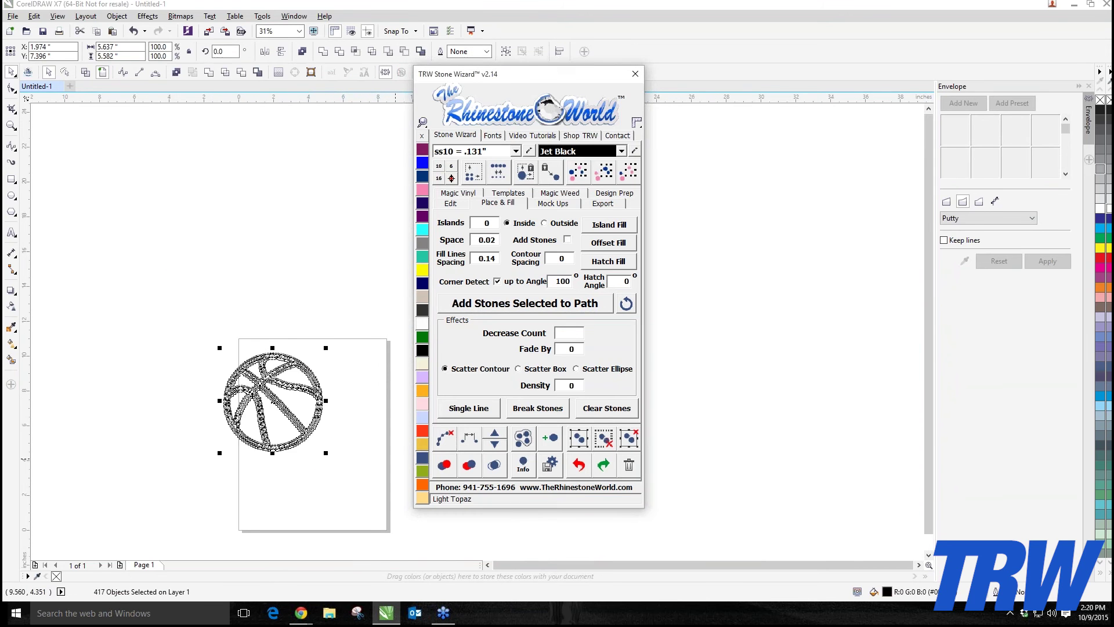
- Examine the loose stones for overlaps where the arched seam meets the ball's left edge
scroll(327, 397, "up", 1)
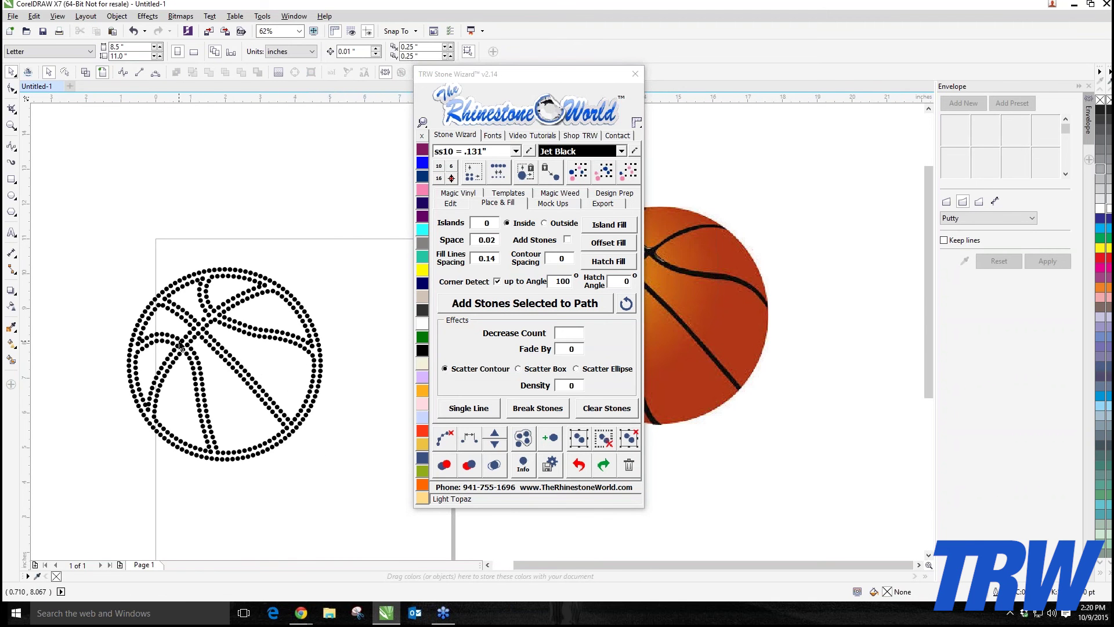
scroll(132, 354, "up", 3)
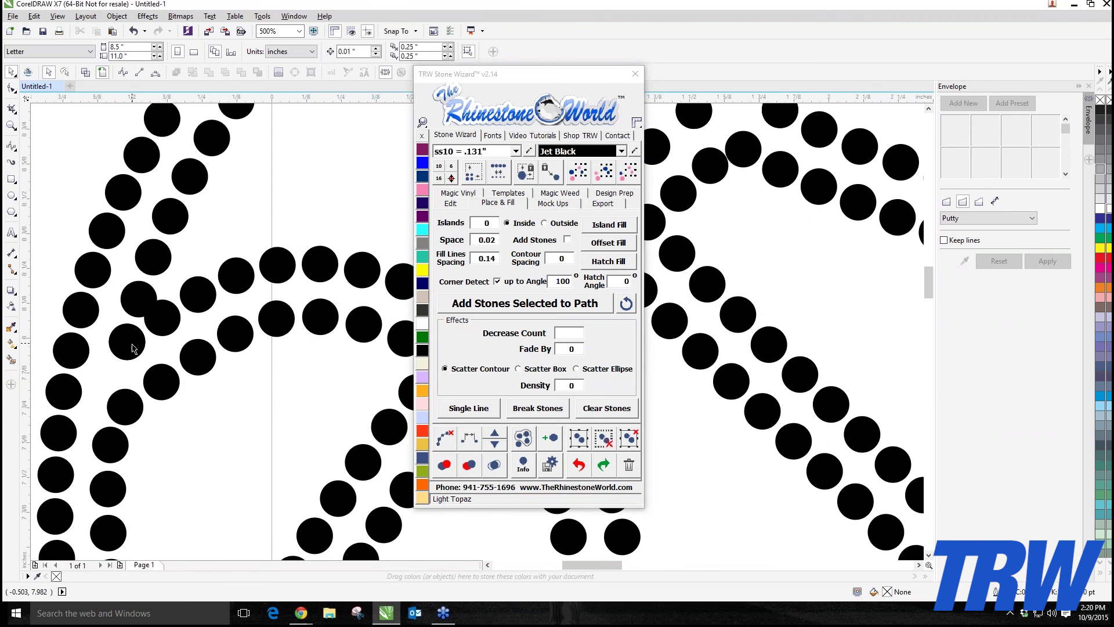
scroll(160, 319, "up", 1)
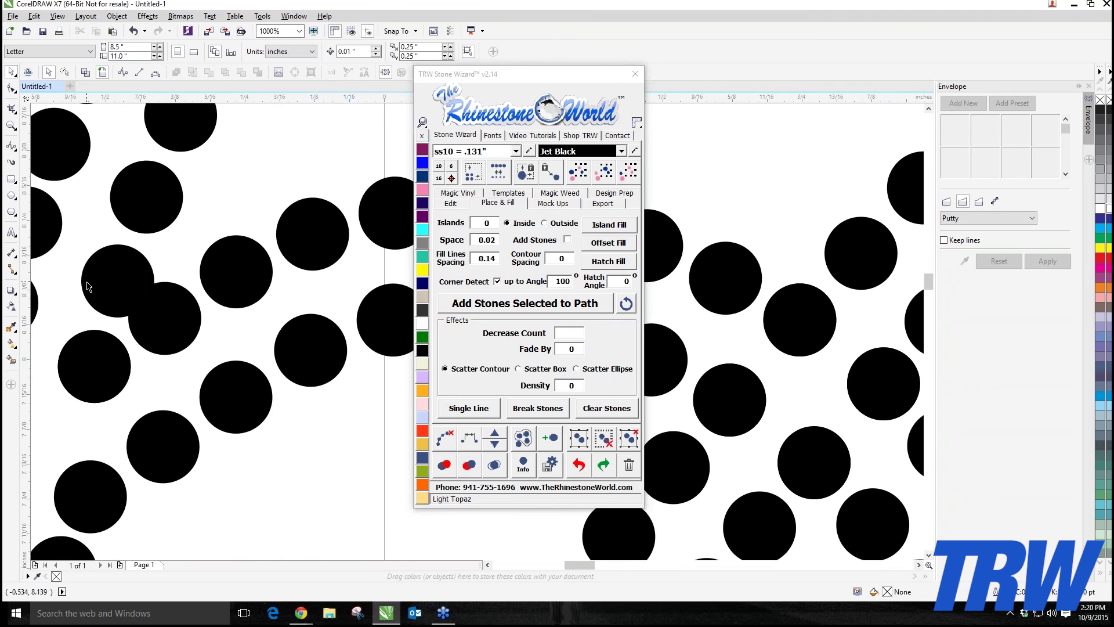
scroll(144, 298, "down", 1)
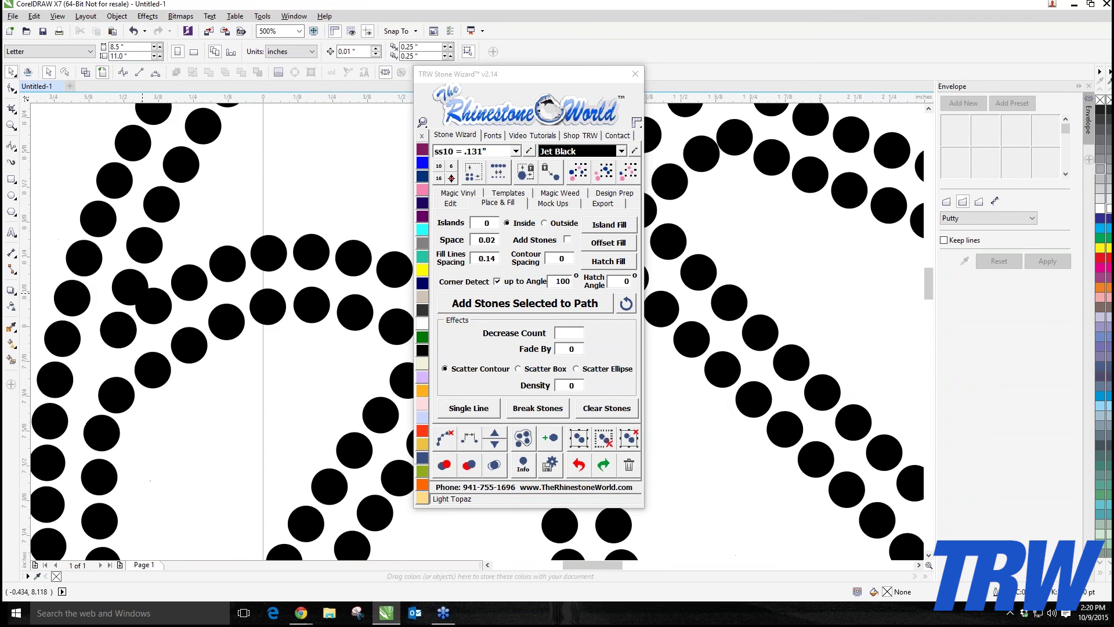
scroll(144, 296, "down", 2)
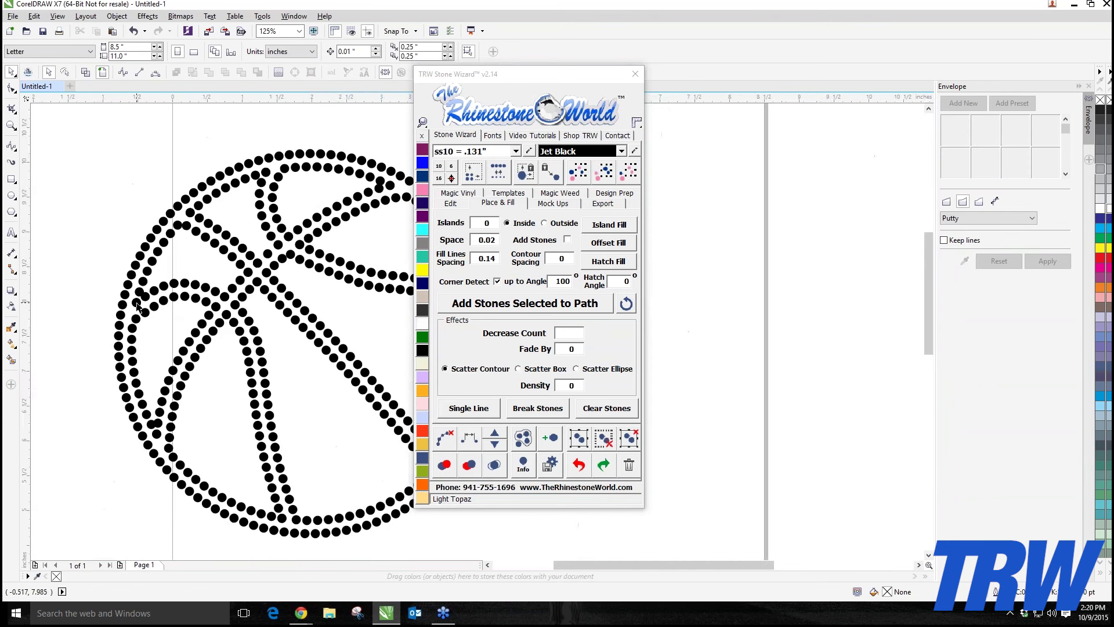
scroll(144, 292, "up", 2)
scroll(144, 292, "up", 1)
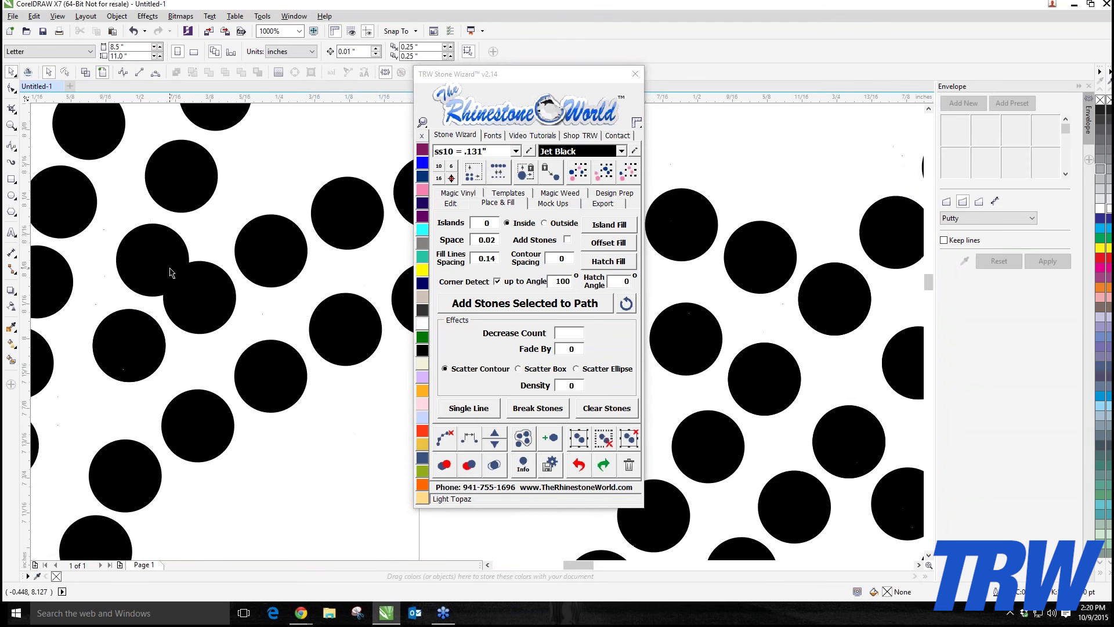
- Move the overlapping stones apart where the curved seam meets the basketball's lower-left edge
scroll(138, 275, "down", 4)
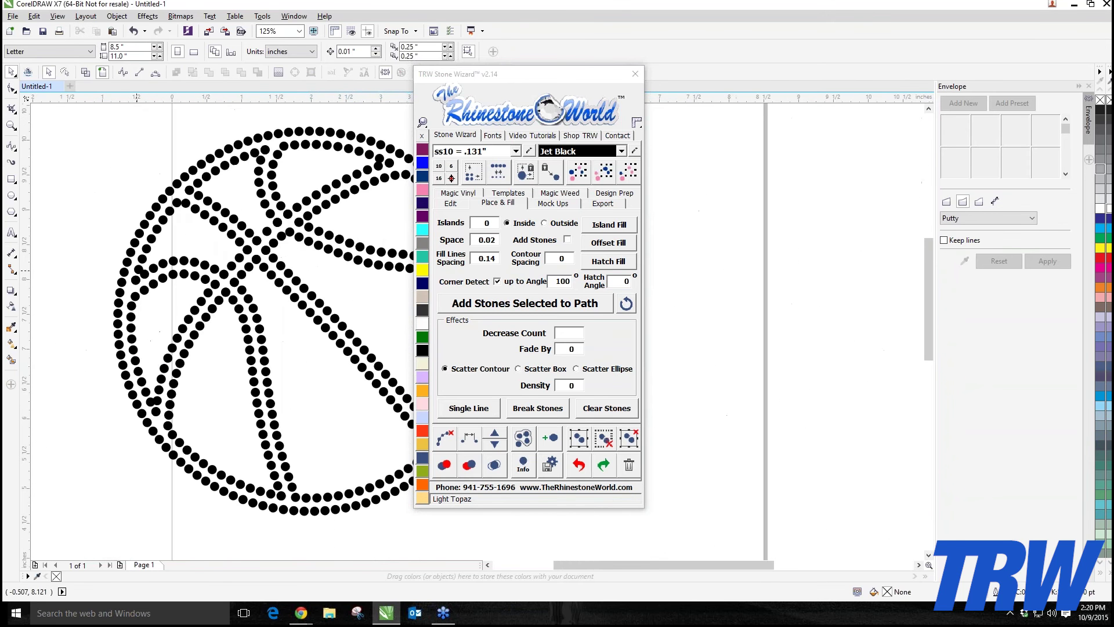
scroll(154, 409, "up", 1)
scroll(176, 367, "up", 4)
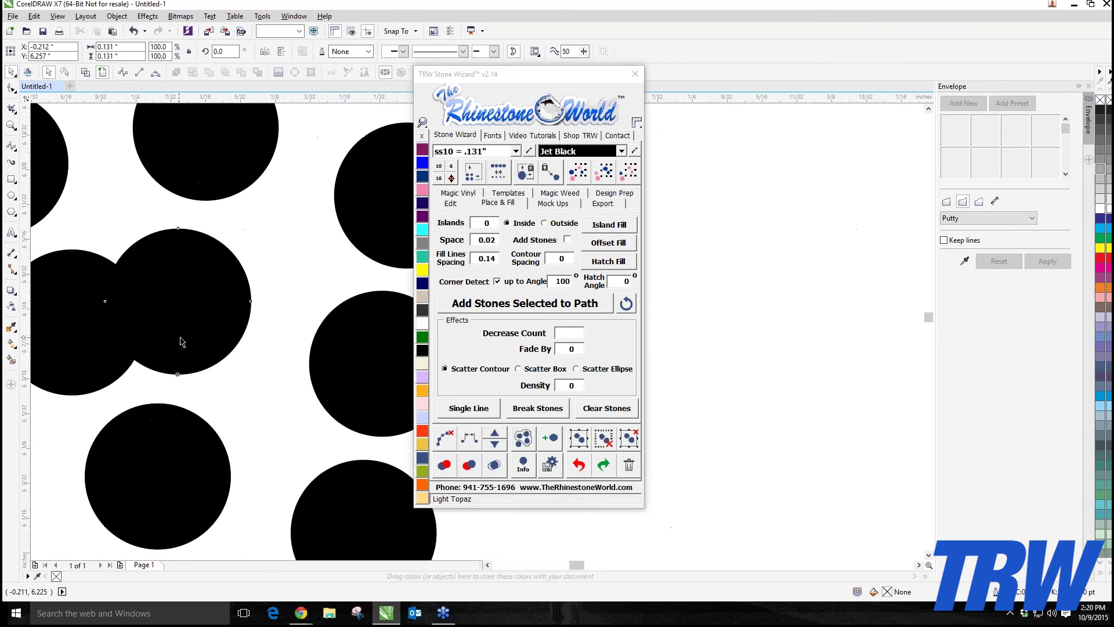
left_click(138, 308)
scroll(79, 356, "down", 4)
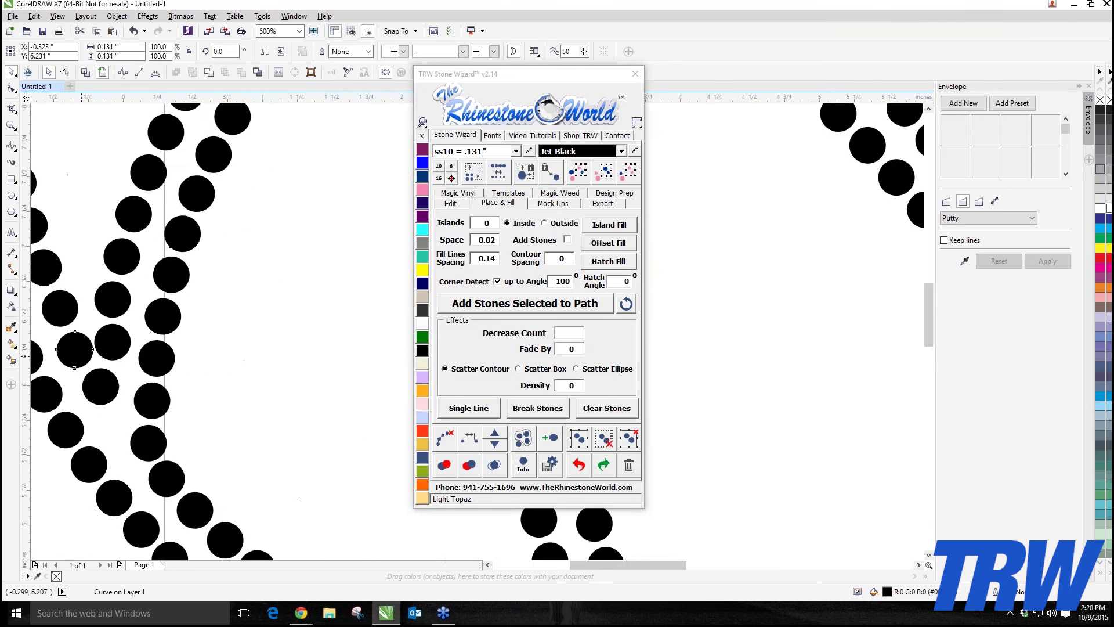
key("Escape")
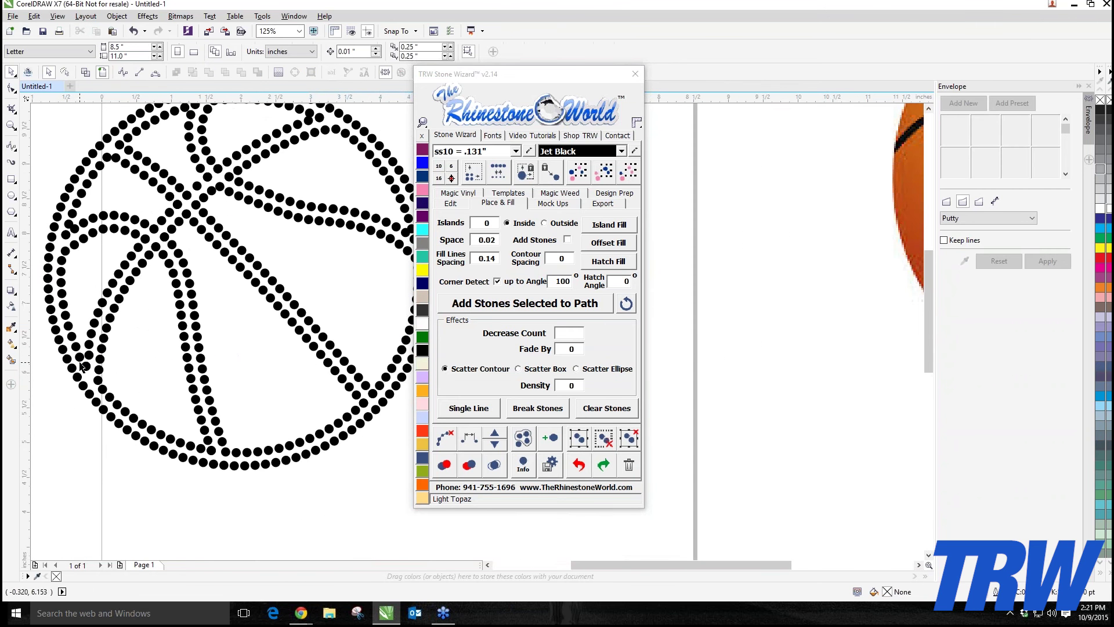
- Nudge the crowded stones apart where the arched seam meets the basketball's left edge
scroll(72, 243, "up", 1)
scroll(72, 240, "up", 2)
left_click_drag(119, 222, 123, 231)
left_click_drag(73, 185, 63, 176)
scroll(83, 283, "down", 2)
key("Escape")
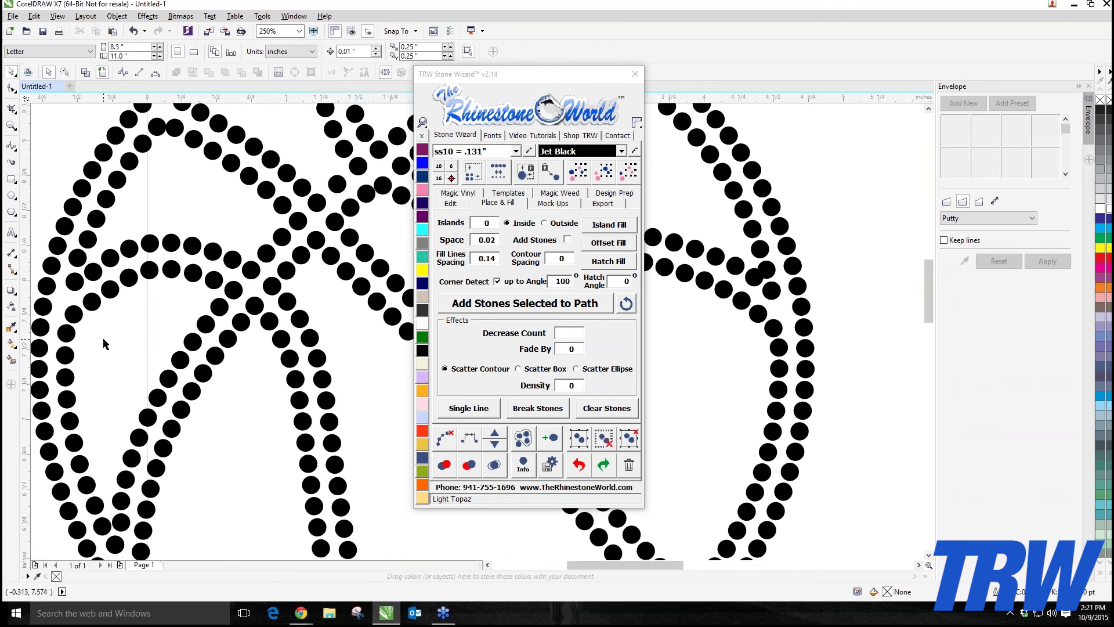
- Try to nudge apart the two touching stones at the inner corner near the basketball's upper-left edge
scroll(167, 221, "down", 1)
scroll(138, 228, "up", 2)
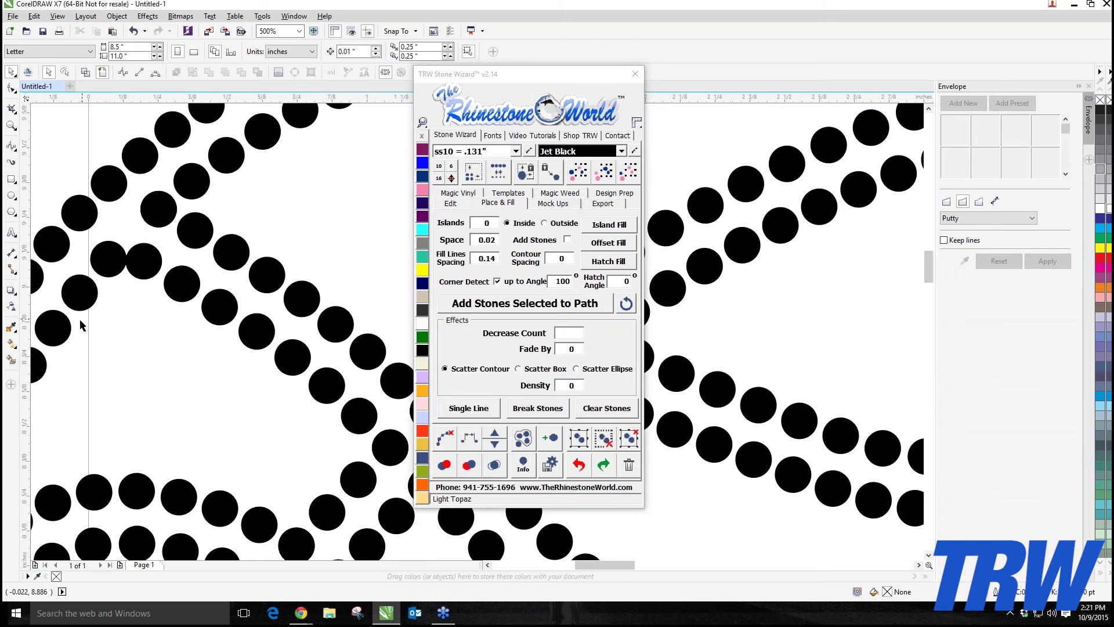
scroll(128, 282, "up", 3)
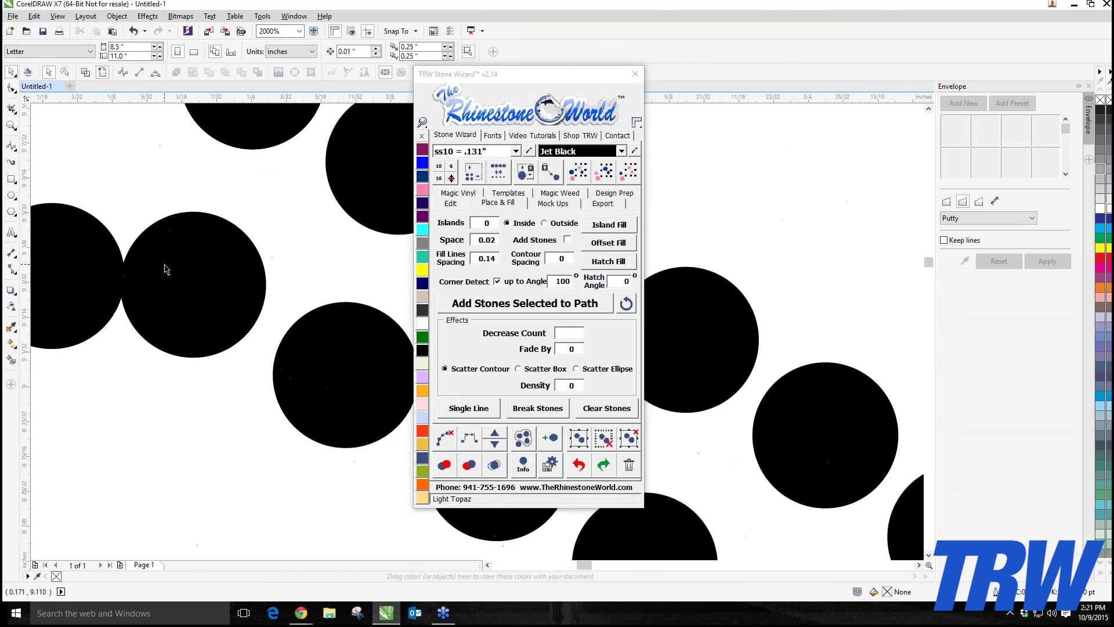
left_click(164, 267)
scroll(164, 266, "down", 3)
left_click(181, 347)
scroll(181, 347, "down", 2)
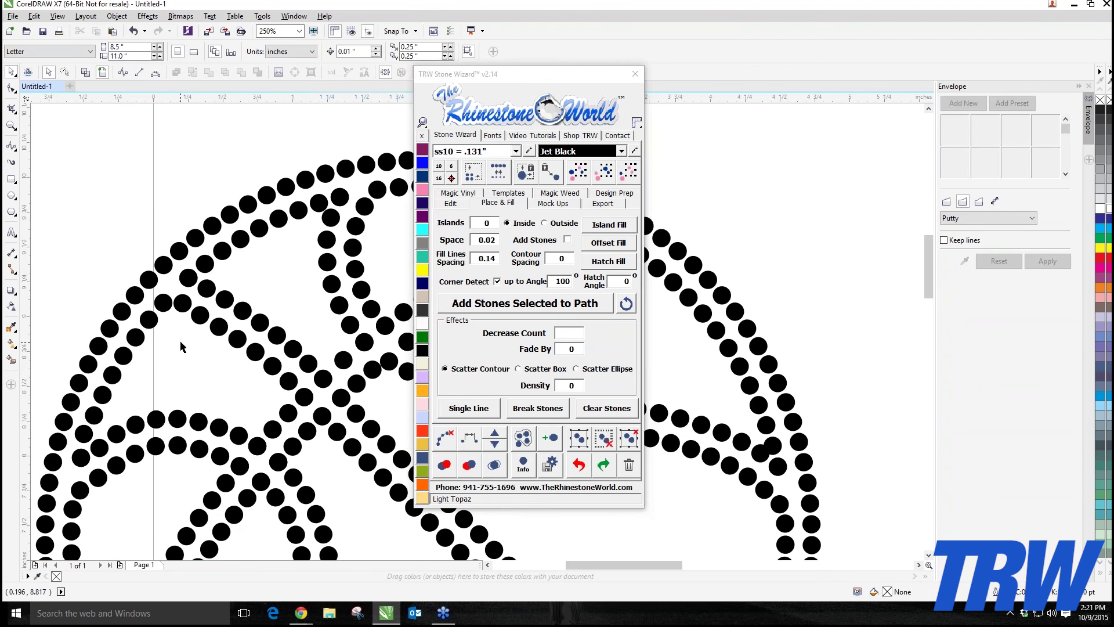
left_click(180, 340)
scroll(180, 340, "up", 2)
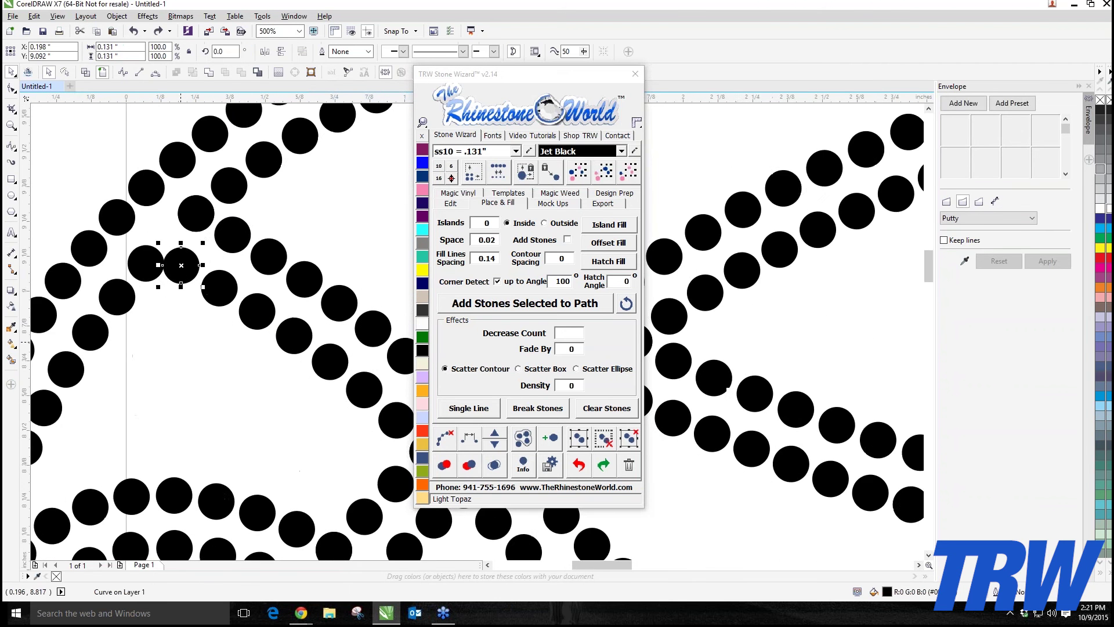
left_click(179, 350)
- Select the eight consecutive stones around the upper-left inner corner and respace them evenly
left_click(77, 372)
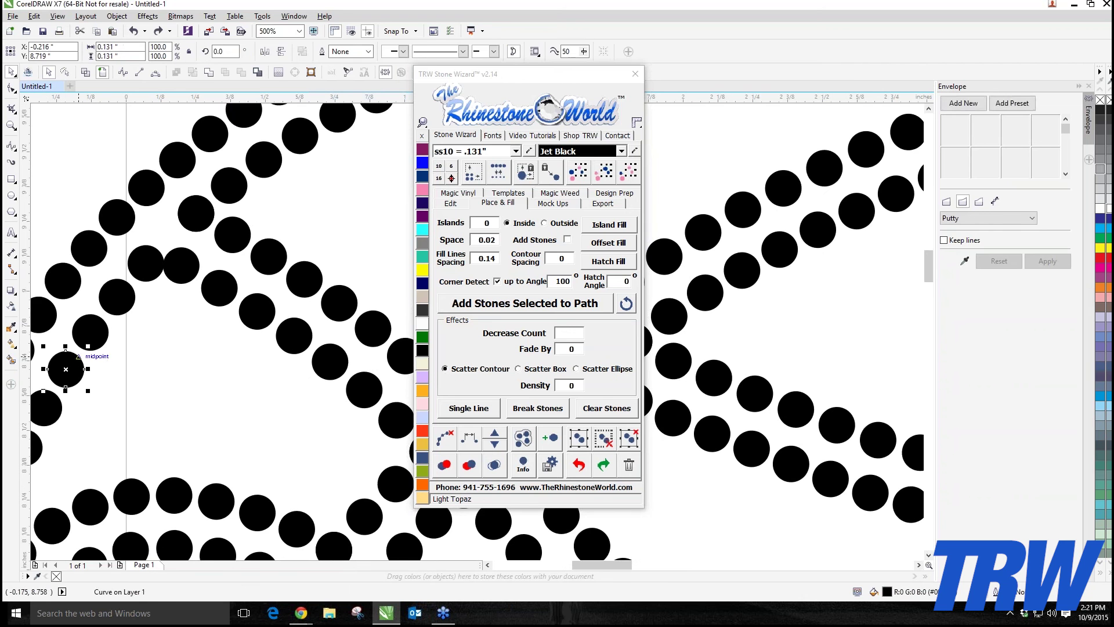
left_click(95, 342, "shift")
left_click(118, 306, "shift")
left_click(145, 266, "shift")
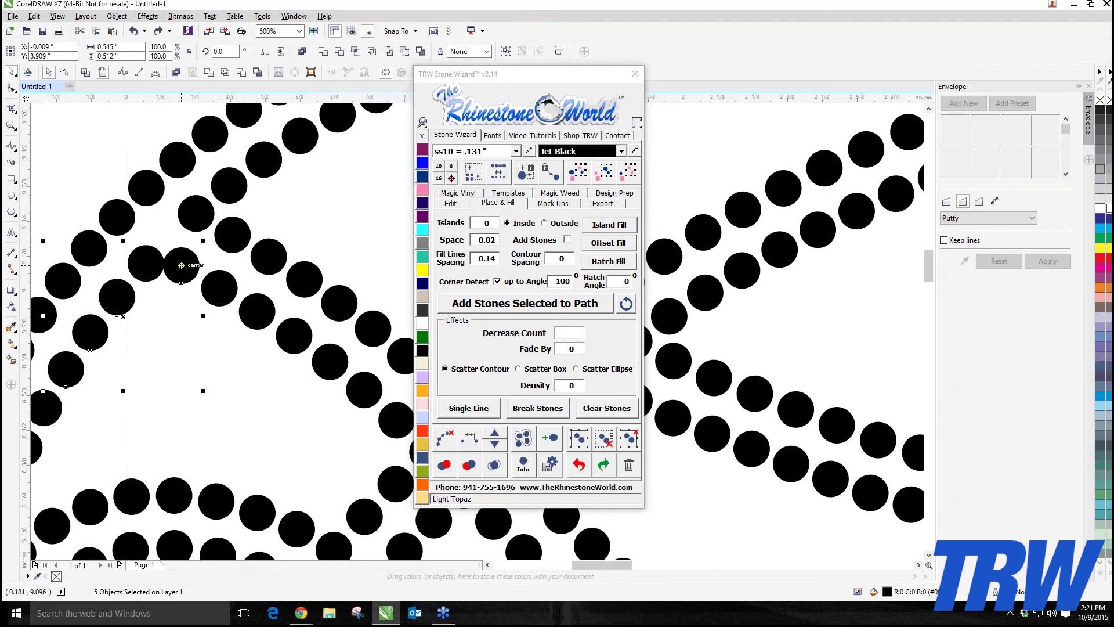
left_click(182, 267, "shift")
left_click(223, 290, "shift")
left_click(258, 311, "shift")
left_click(283, 343, "shift")
left_click(475, 443)
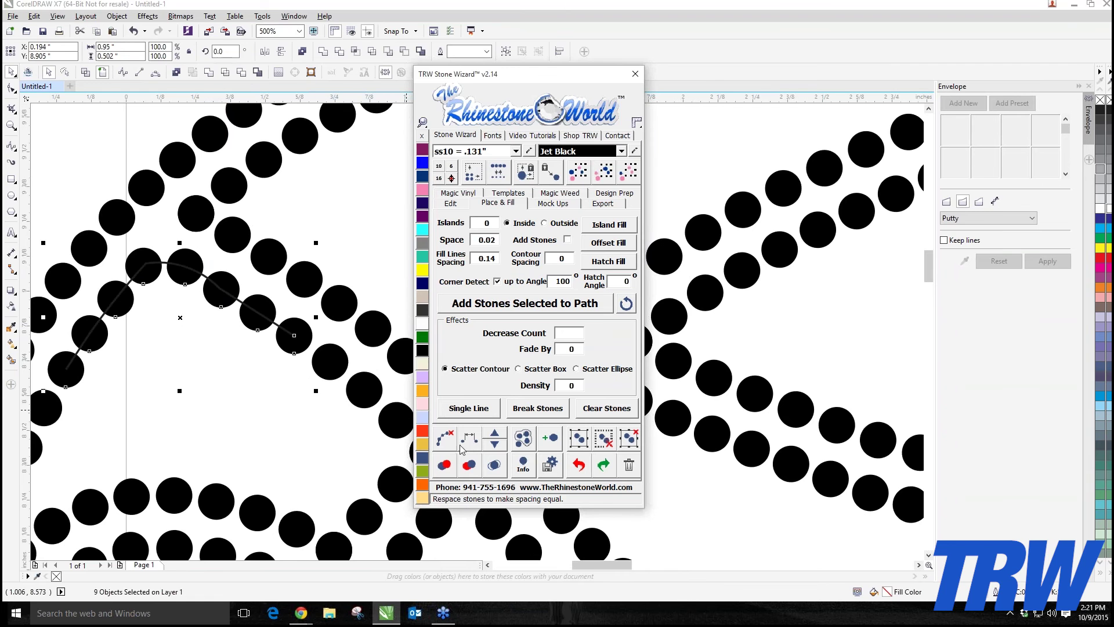
left_click(227, 369)
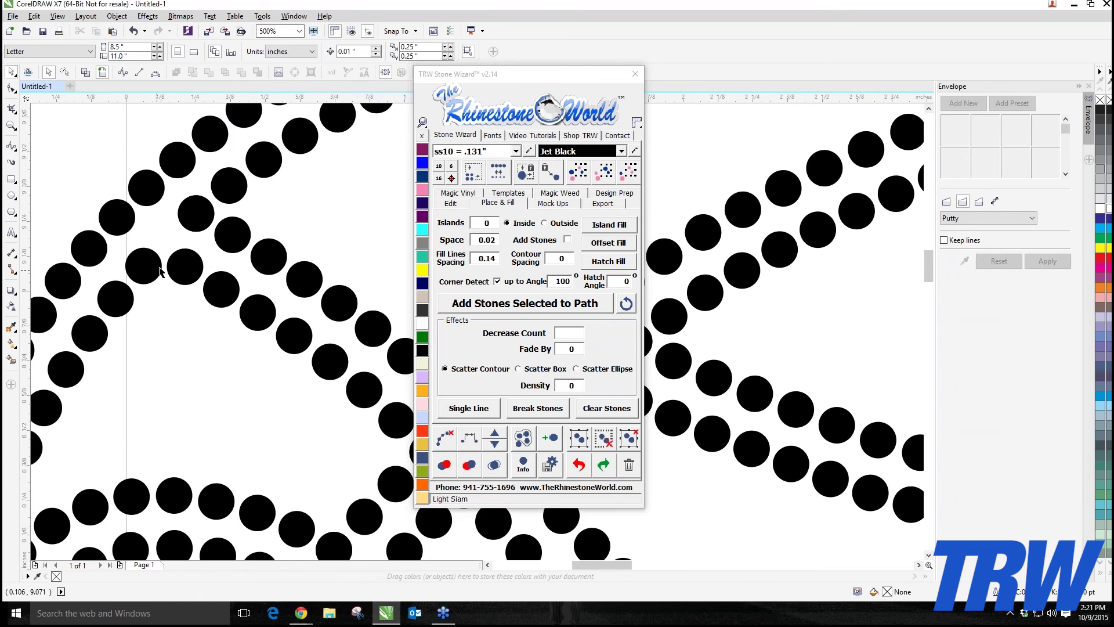
- Nudge the two overlapping stones apart where the short seam meets the basketball's upper-right edge
scroll(54, 343, "down", 4)
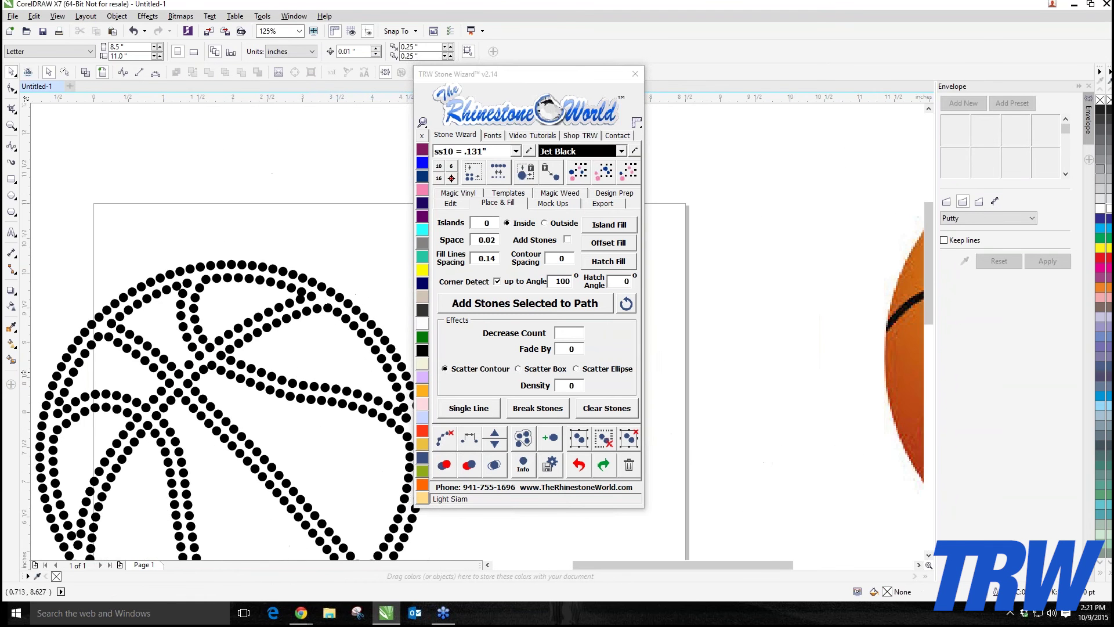
scroll(181, 285, "up", 4)
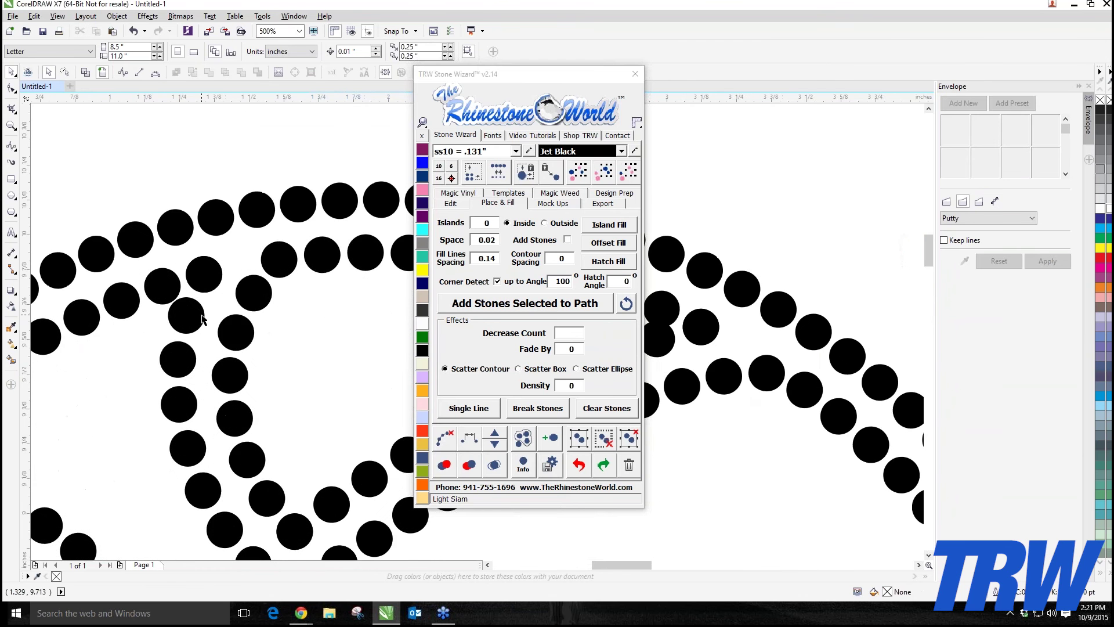
scroll(203, 321, "down", 4)
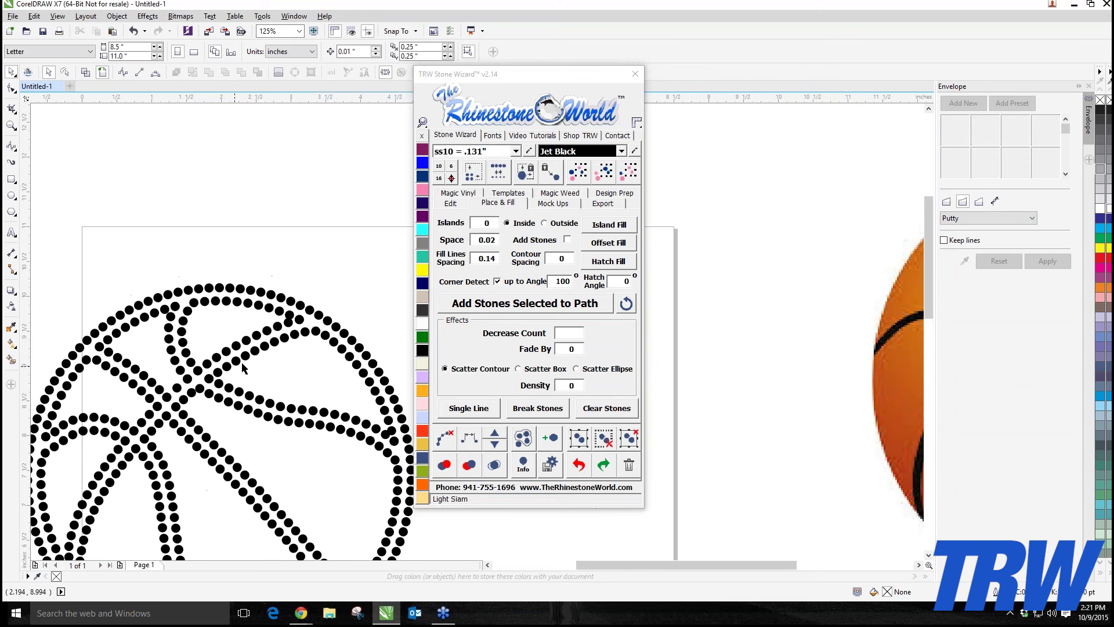
scroll(203, 355, "up", 8)
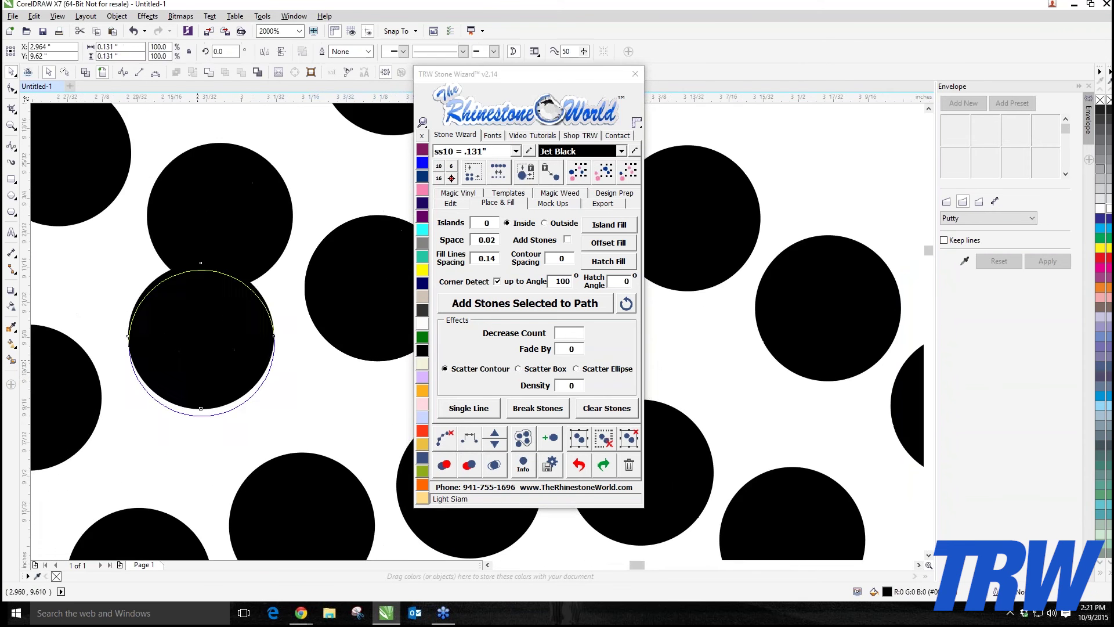
left_click(203, 355)
scroll(238, 229, "down", 6)
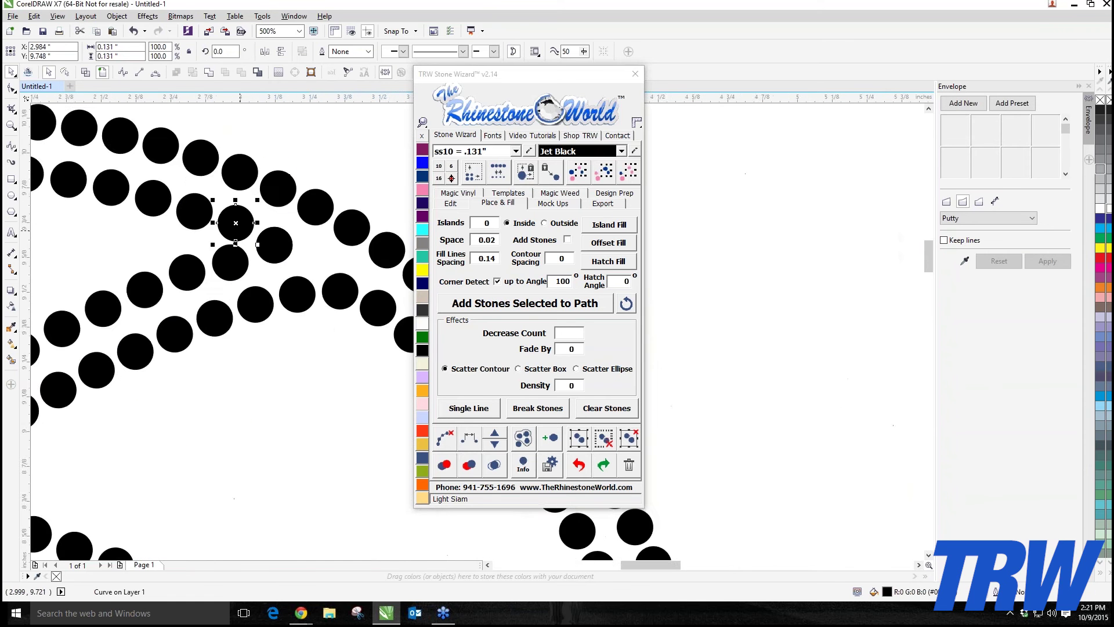
- Separate the crowded stones where the long upper seam meets the basketball's right edge
scroll(238, 230, "down", 3)
scroll(287, 296, "up", 6)
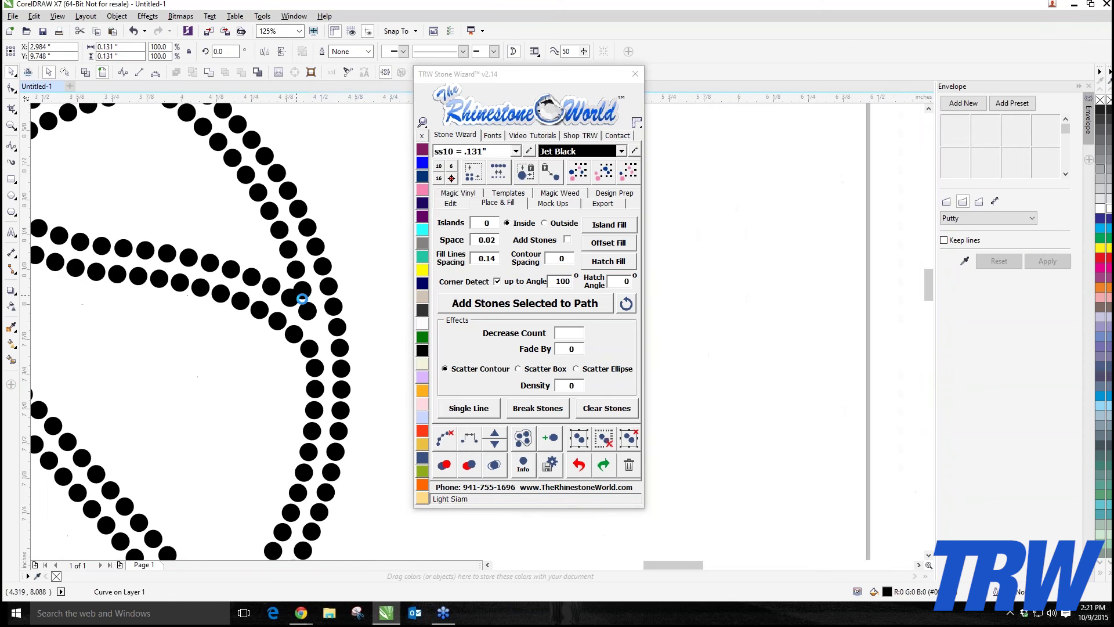
left_click(308, 279)
left_click_drag(322, 283, 261, 323)
scroll(264, 316, "down", 4)
scroll(265, 314, "down", 4)
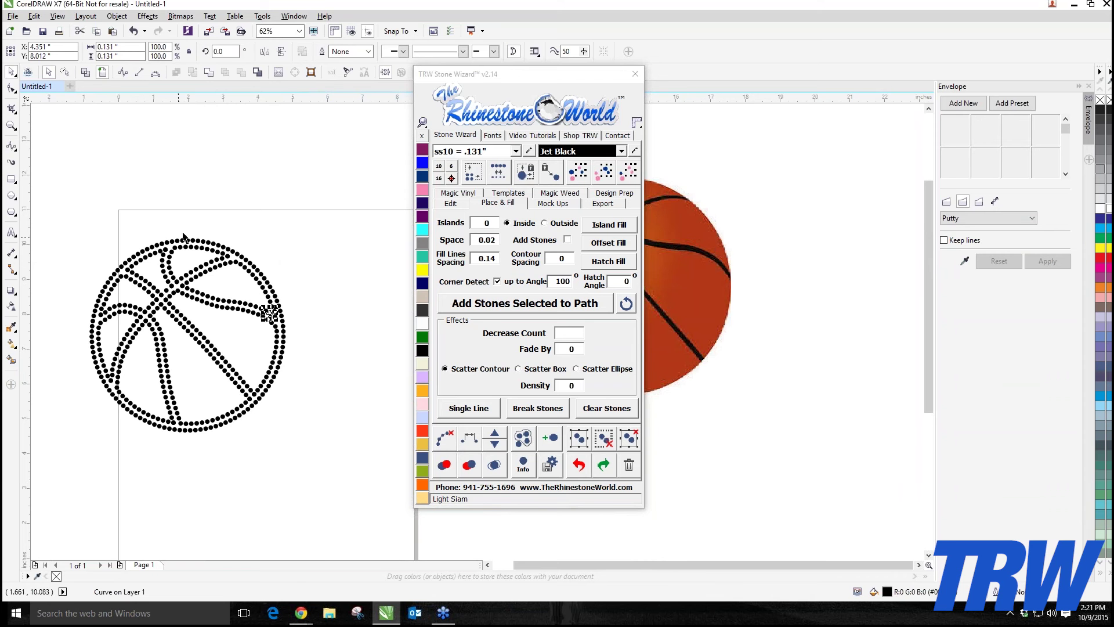
- Select all of the basketball's stones and run the wizard's duplicate stone removal on them
scroll(137, 235, "up", 4)
scroll(196, 287, "down", 4)
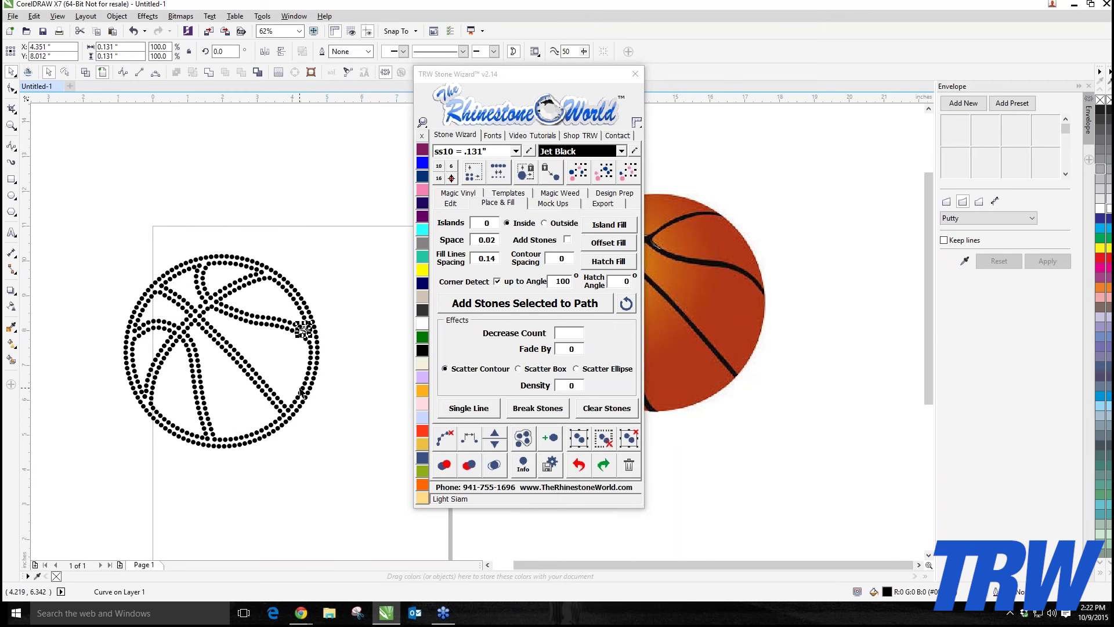
left_click(366, 320)
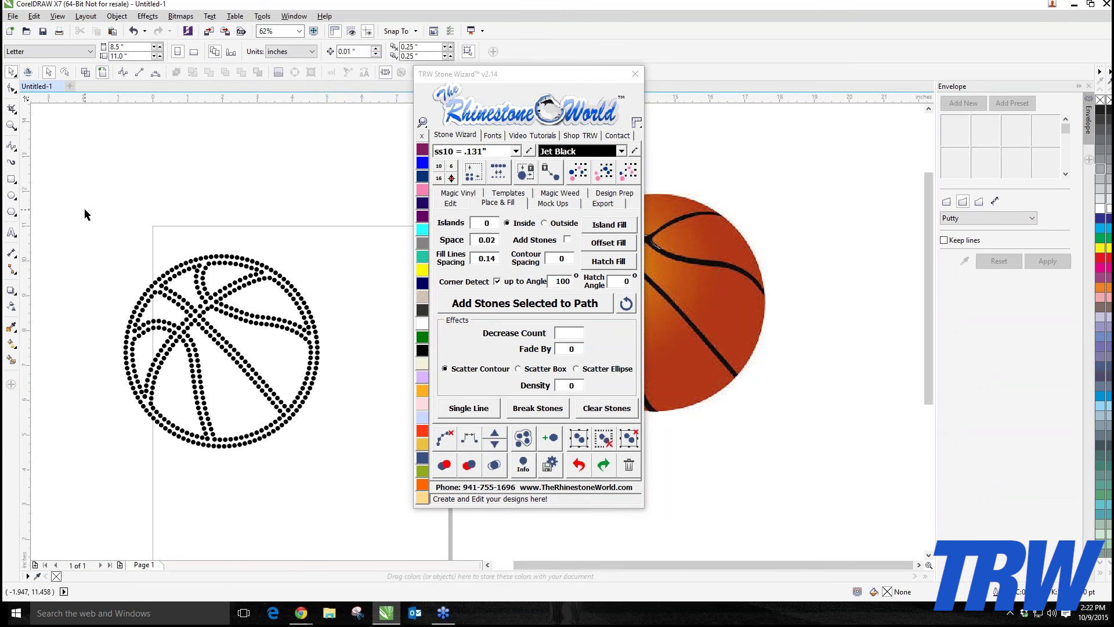
left_click_drag(85, 207, 317, 462)
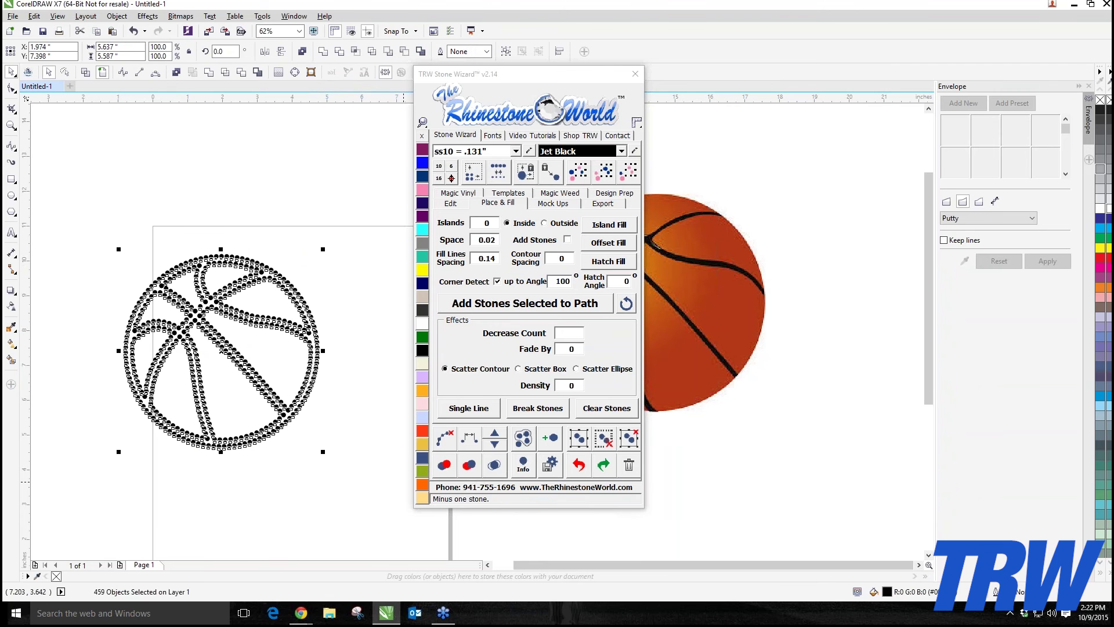
left_click(495, 464)
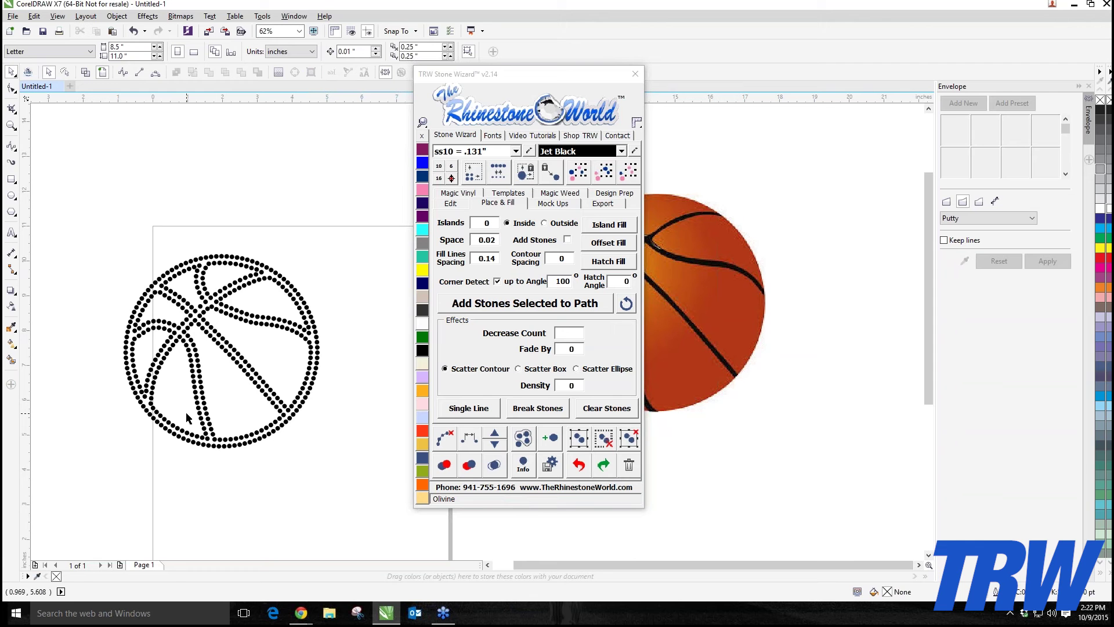
- Move the whole rhinestone basketball fully onto the page, centred at about X 3.97", Y 6.54"
scroll(186, 412, "down", 1)
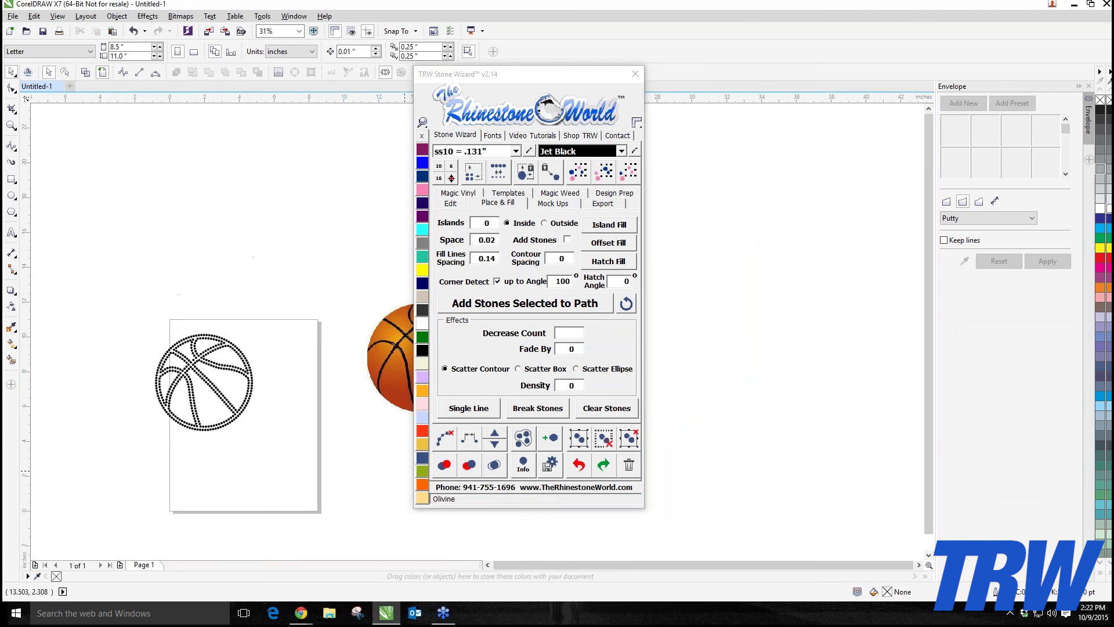
left_click_drag(128, 316, 260, 445)
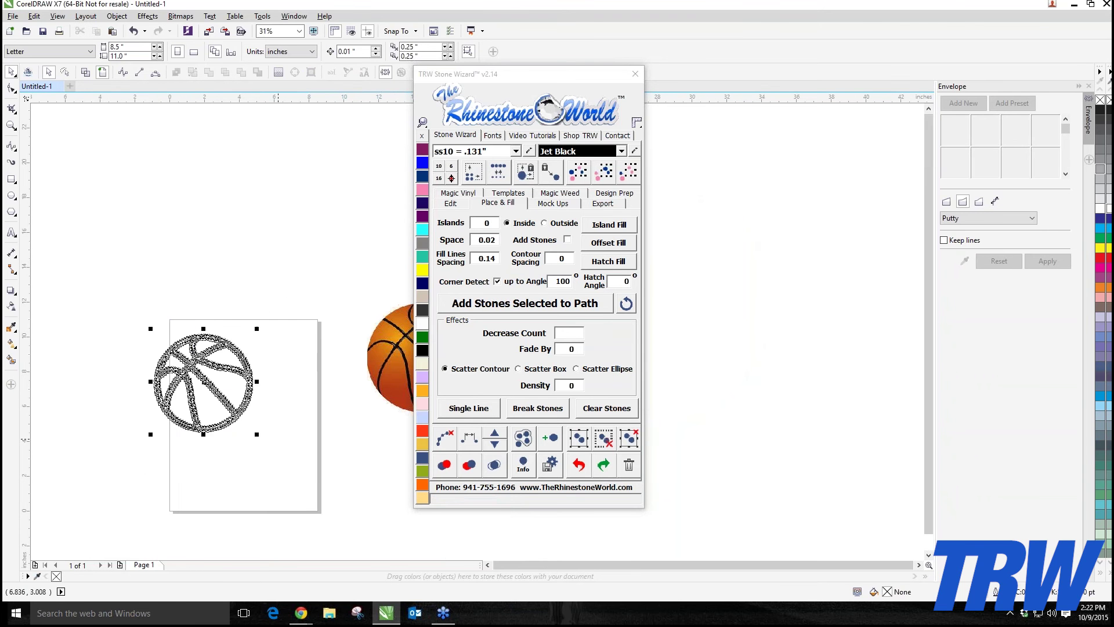
left_click_drag(215, 387, 251, 402)
left_click(127, 400)
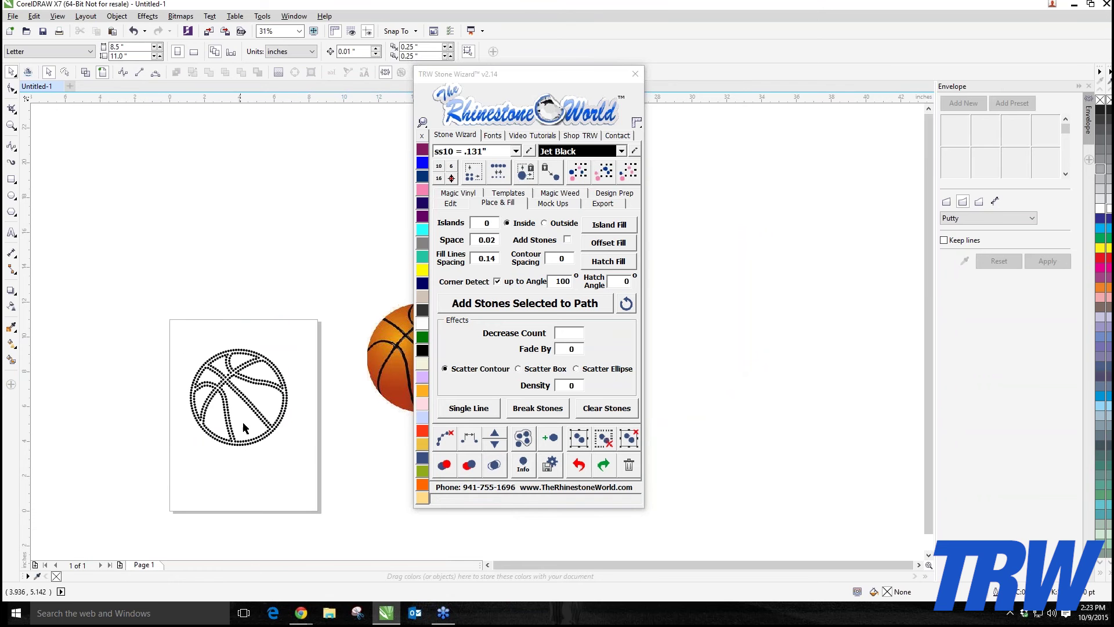
- Move the original basketball bitmap beside the page's upper-right corner, at about X 12.04", Y 11.23"
scroll(303, 445, "up", 2)
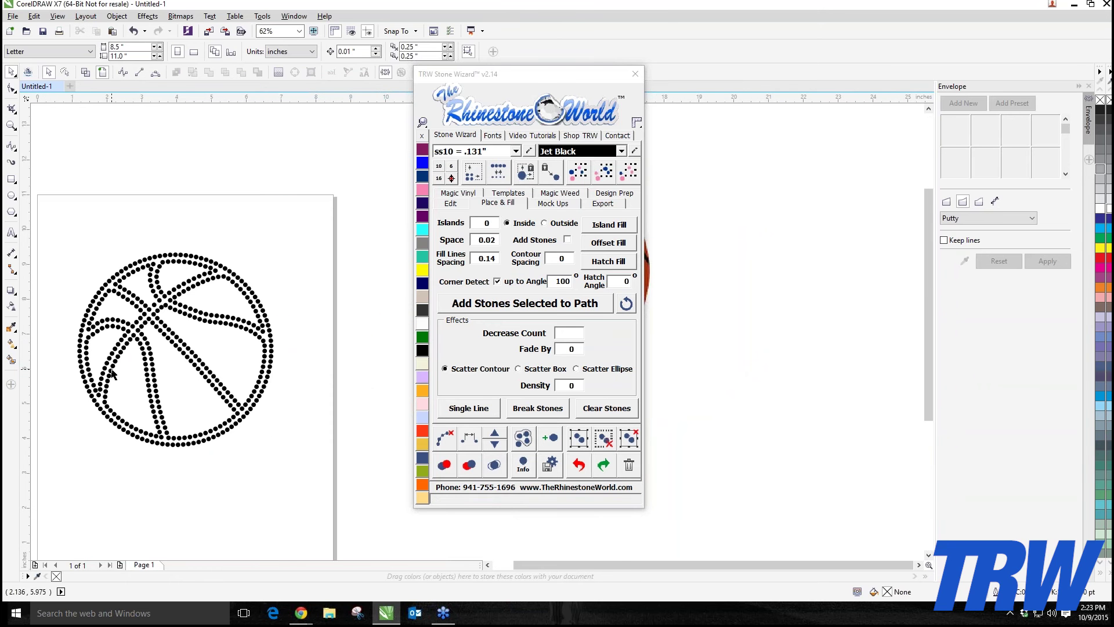
scroll(341, 347, "down", 2)
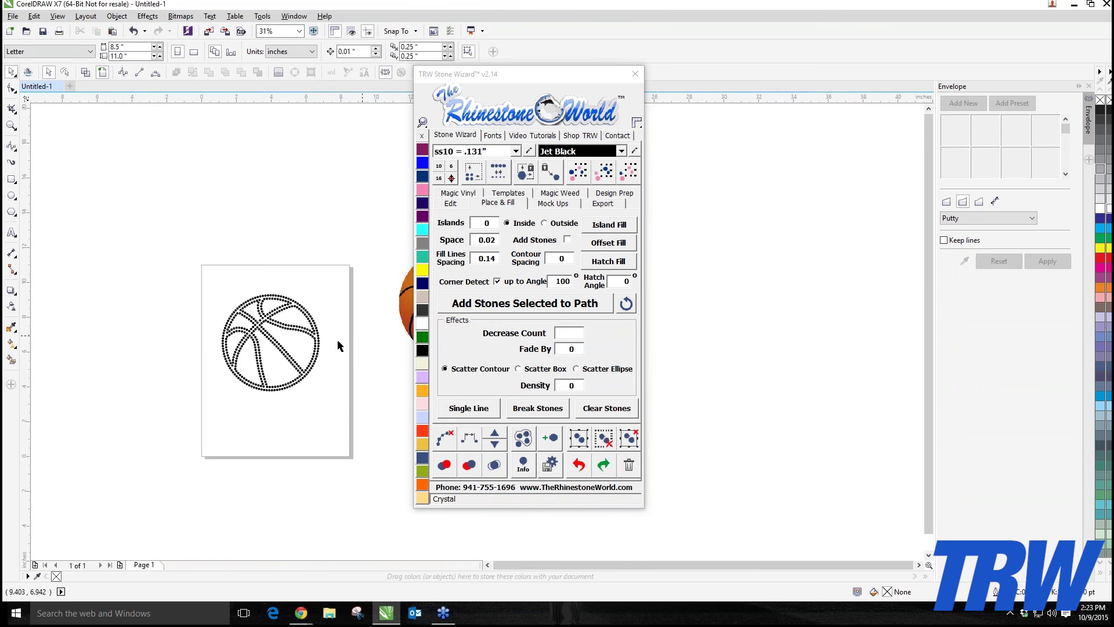
left_click_drag(409, 293, 325, 487)
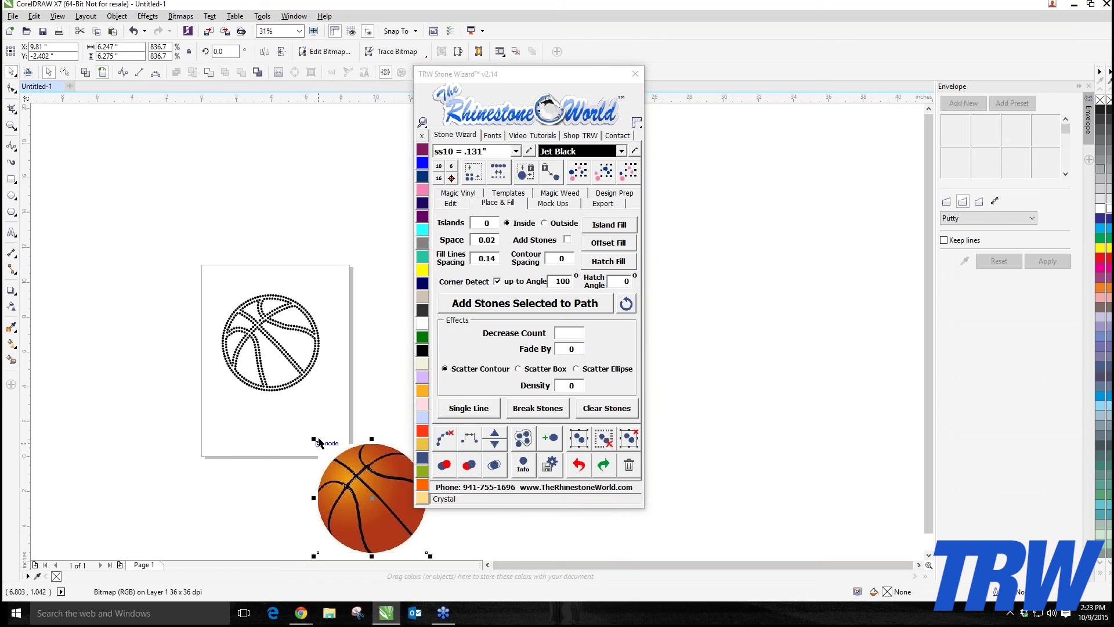
left_click_drag(318, 537, 298, 255)
scroll(298, 256, "down", 2)
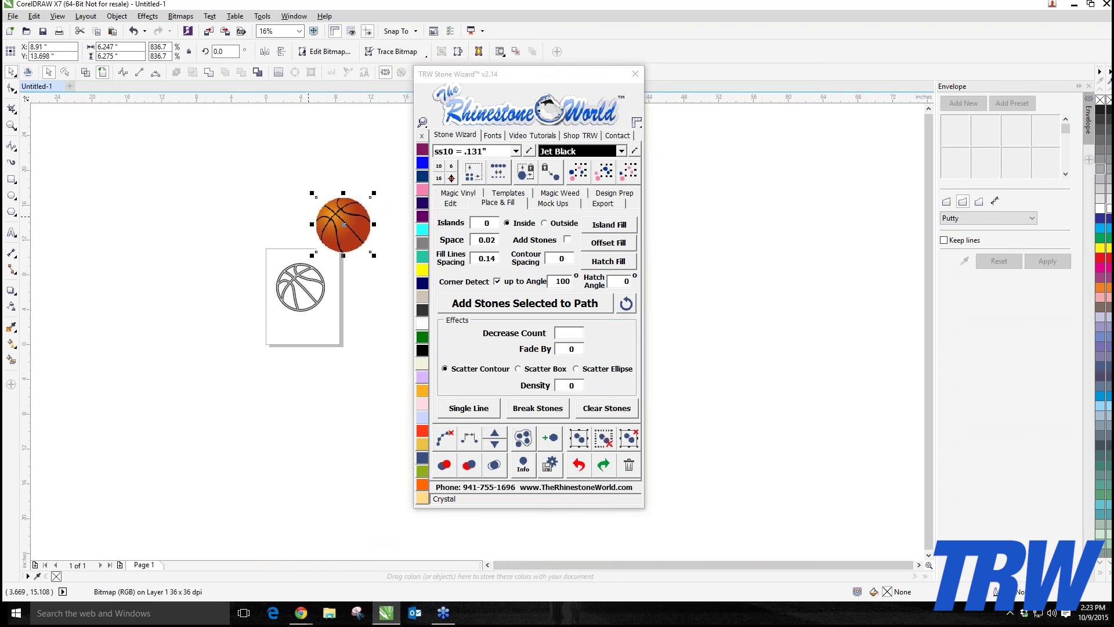
left_click_drag(361, 197, 389, 217)
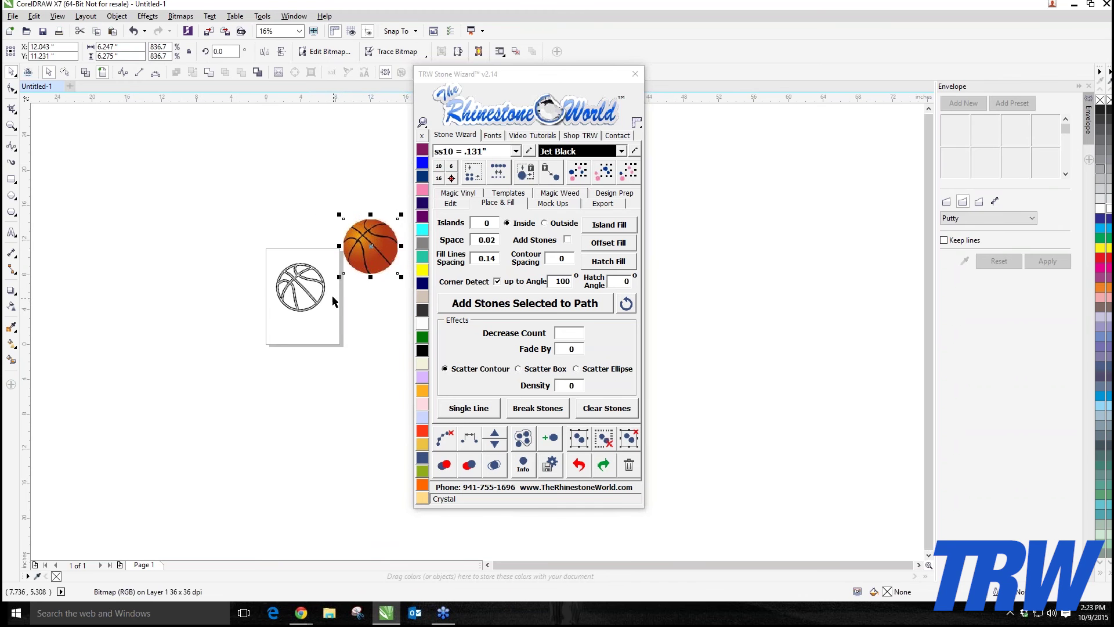
- Select the whole rhinestone basketball and move it to about X 2.21", Y 5.38", overhanging the page's left edge
scroll(332, 301, "up", 2)
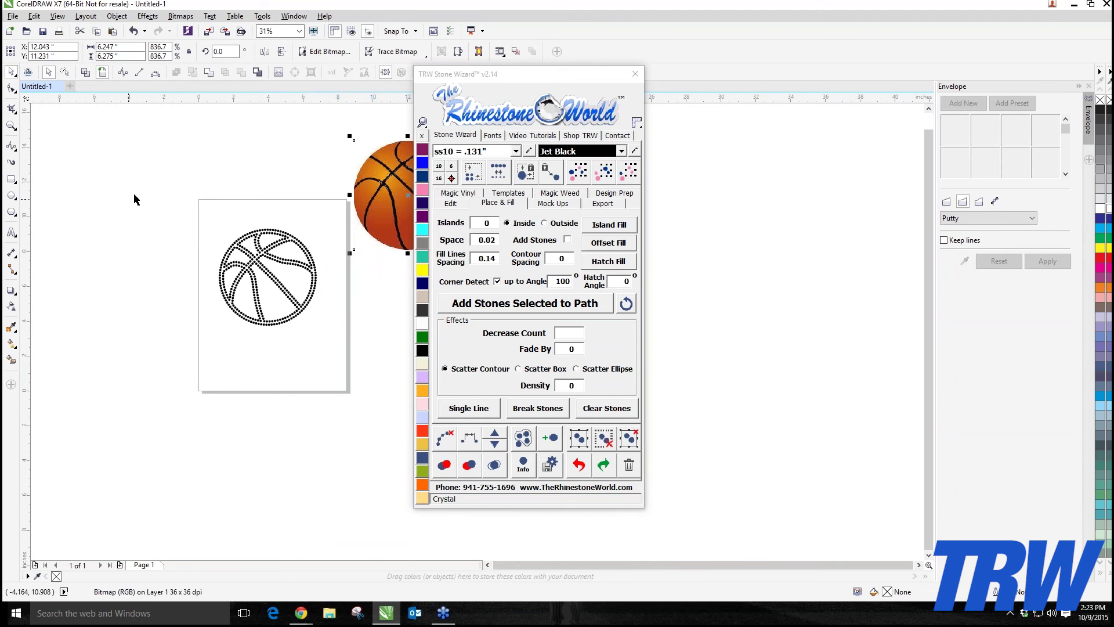
left_click_drag(136, 193, 328, 366)
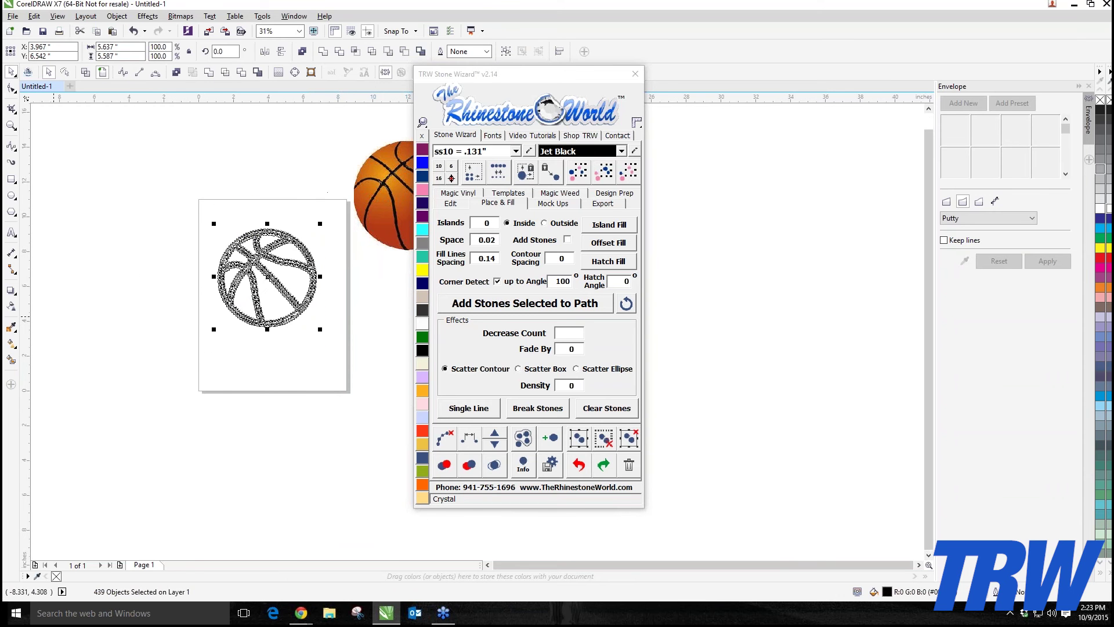
left_click_drag(261, 270, 238, 290)
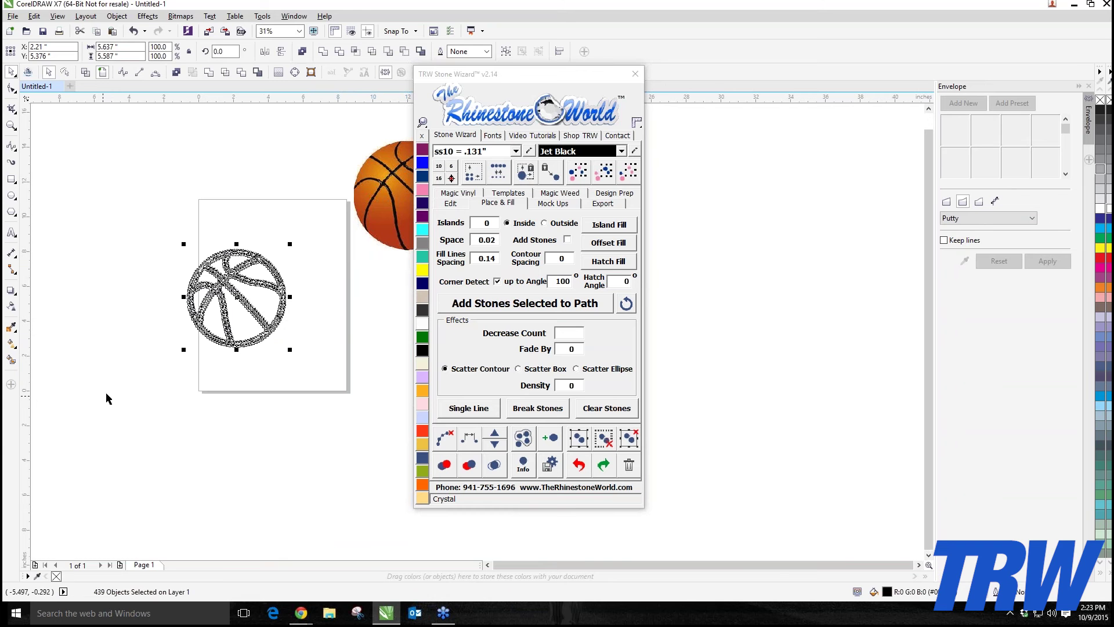
- Select the whole rhinestone basketball and move it back onto the page, centred at about X 4.03", Y 5.37"
left_click(143, 390)
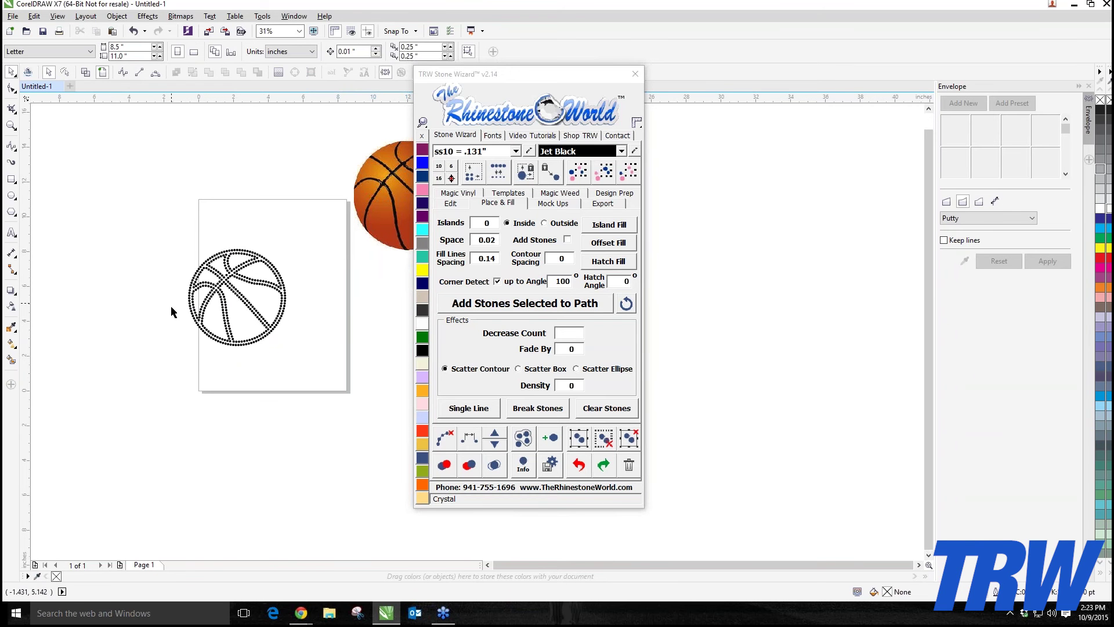
left_click_drag(179, 238, 310, 386)
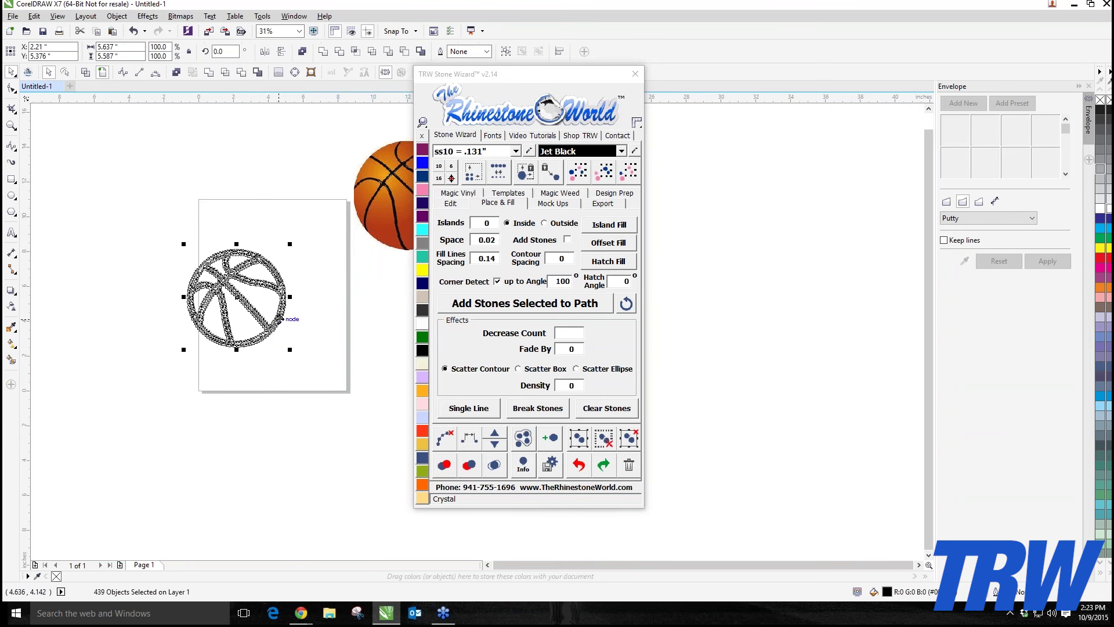
left_click_drag(285, 319, 316, 320)
left_click(299, 393)
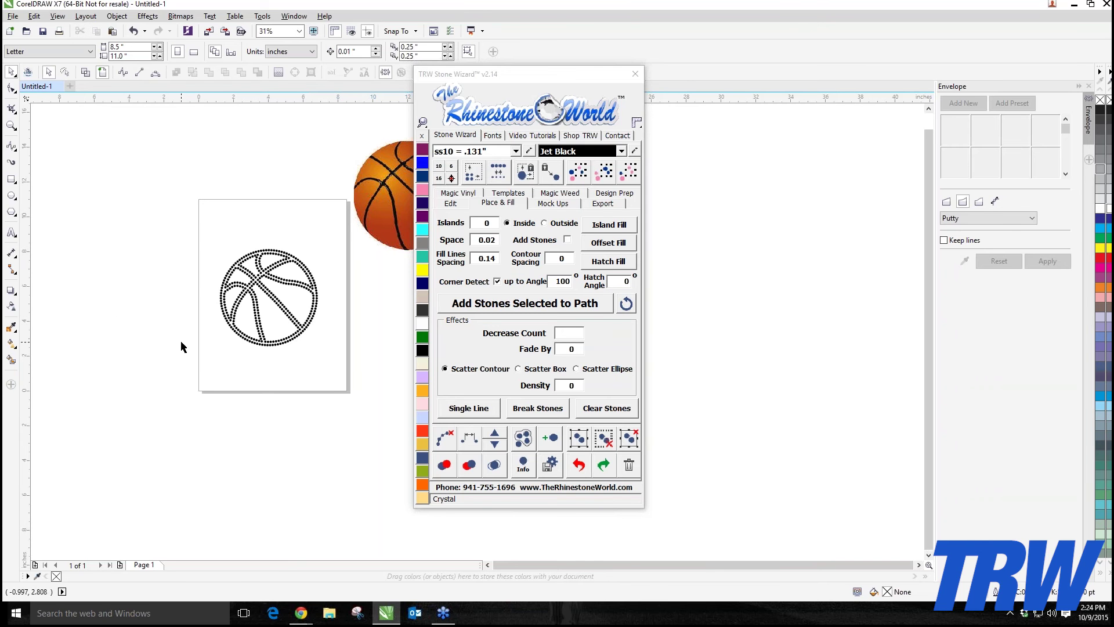
- Add the artistic text "the" in 24 pt Arial above the rhinestone basketball, near the page's left edge
scroll(325, 264, "up", 1)
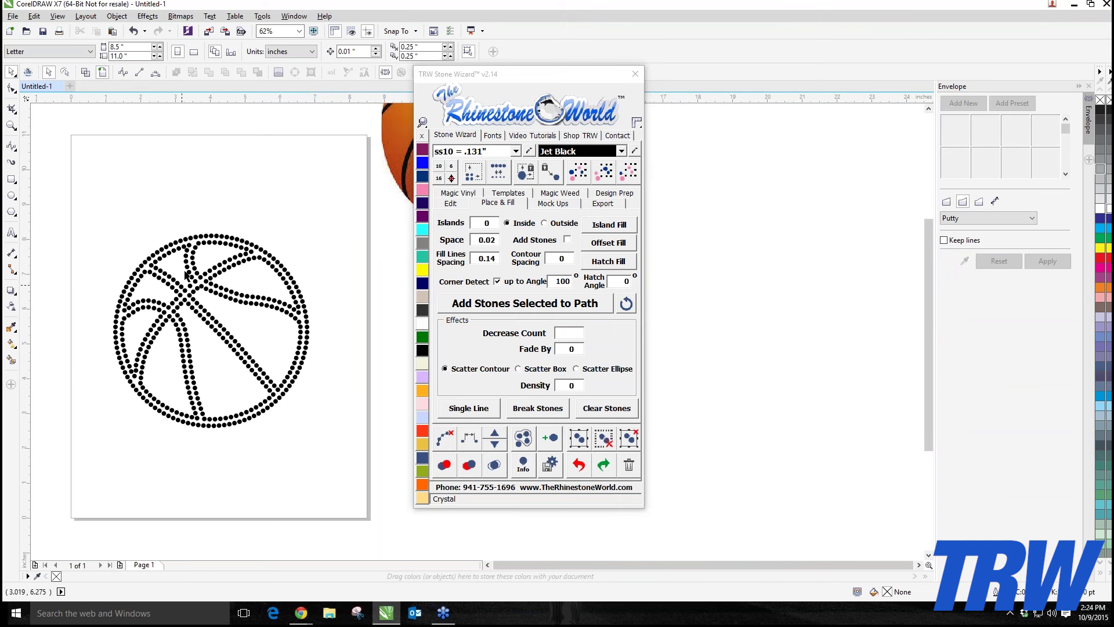
scroll(174, 343, "up", 2)
scroll(173, 351, "down", 2)
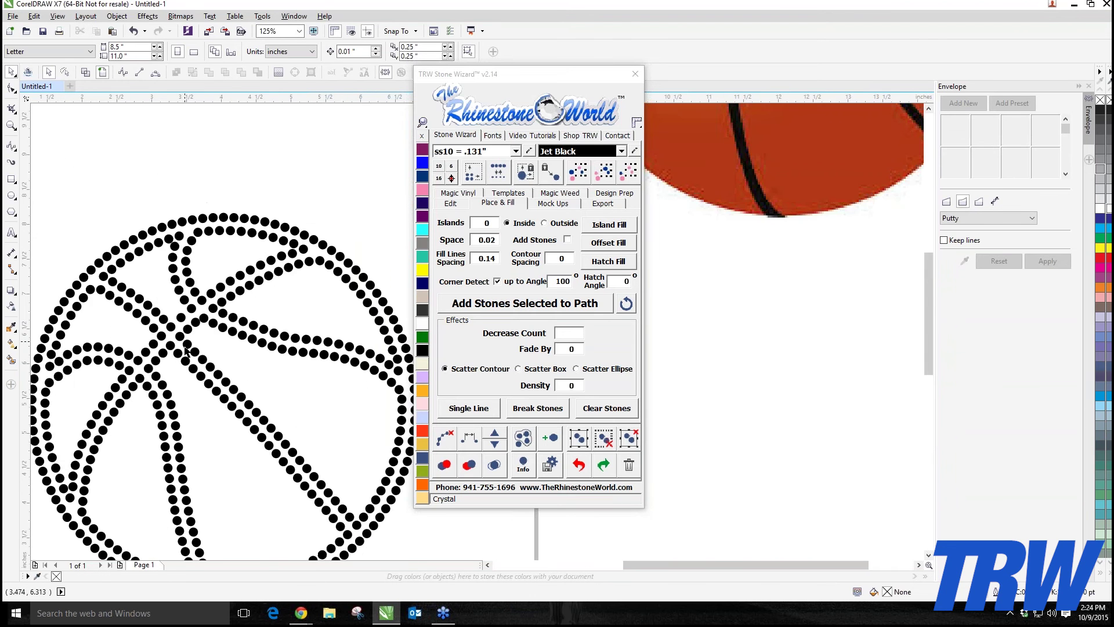
scroll(185, 337, "up", 4)
scroll(294, 264, "down", 7)
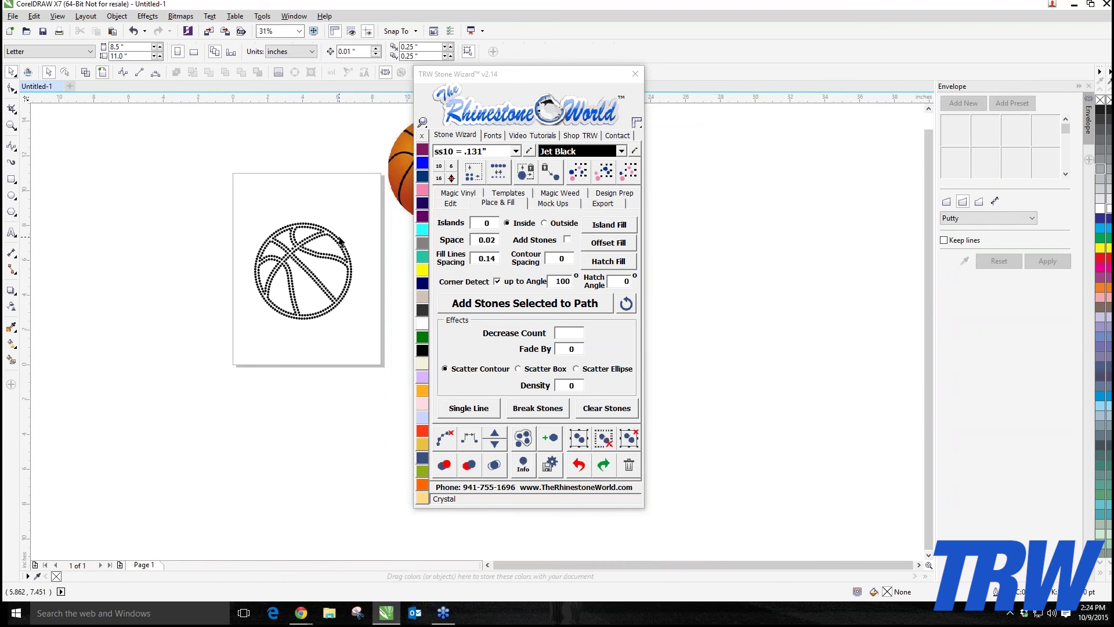
scroll(355, 245, "up", 1)
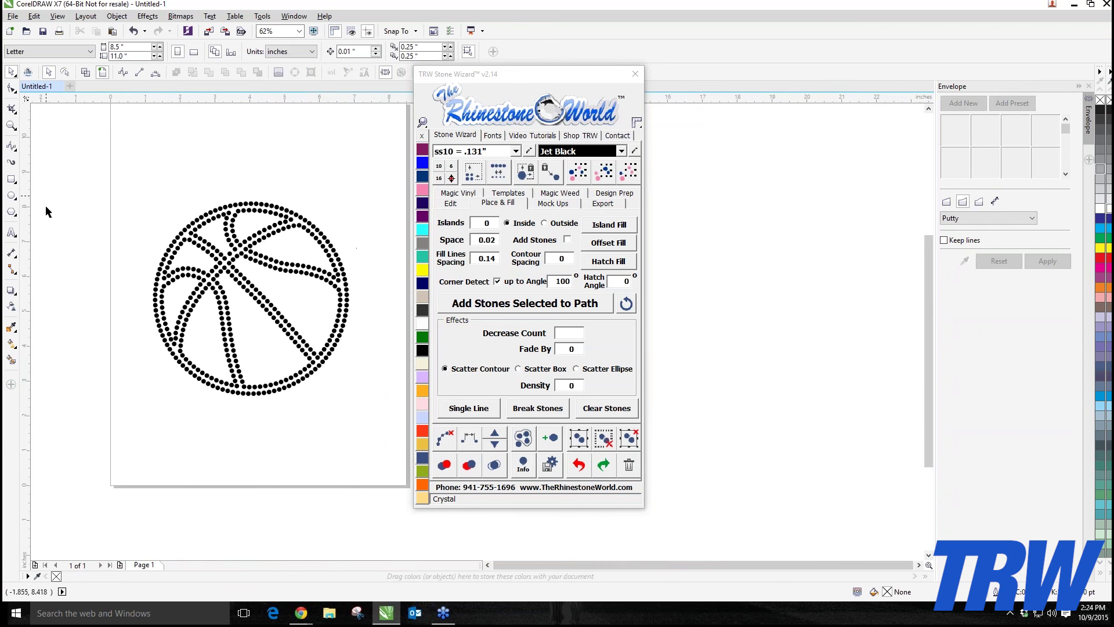
left_click(11, 232)
left_click(129, 160)
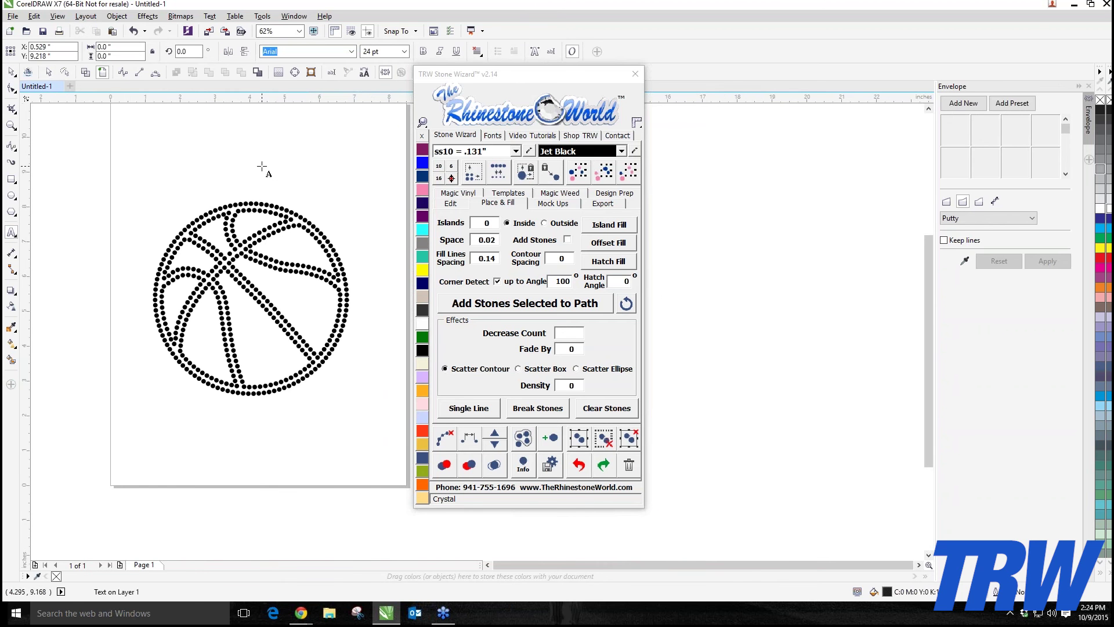
type("the")
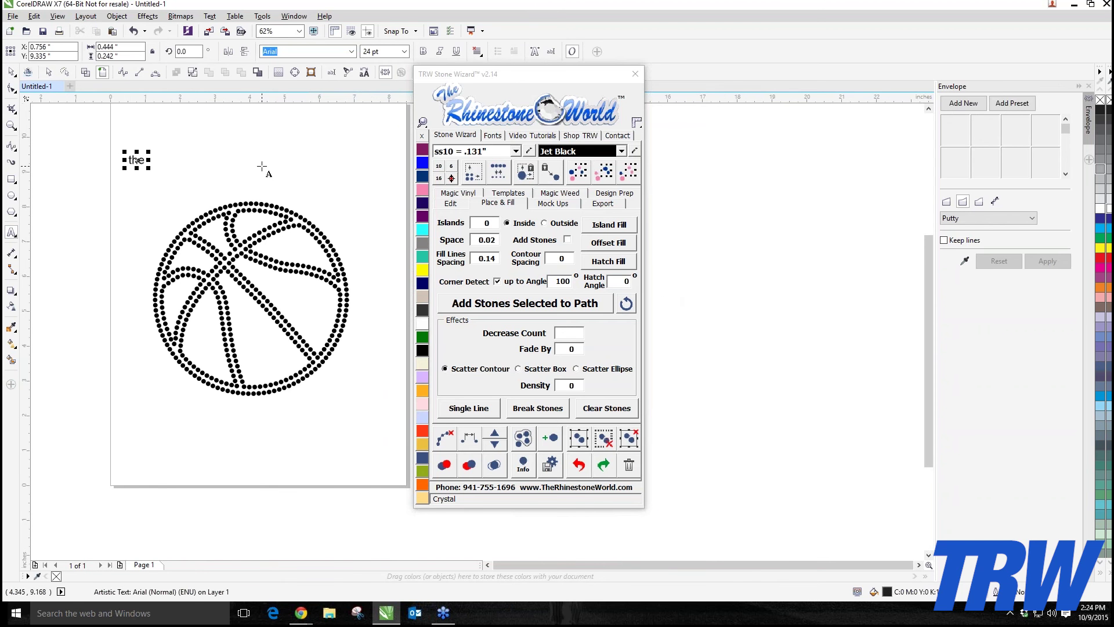
left_click(11, 72)
key("Escape")
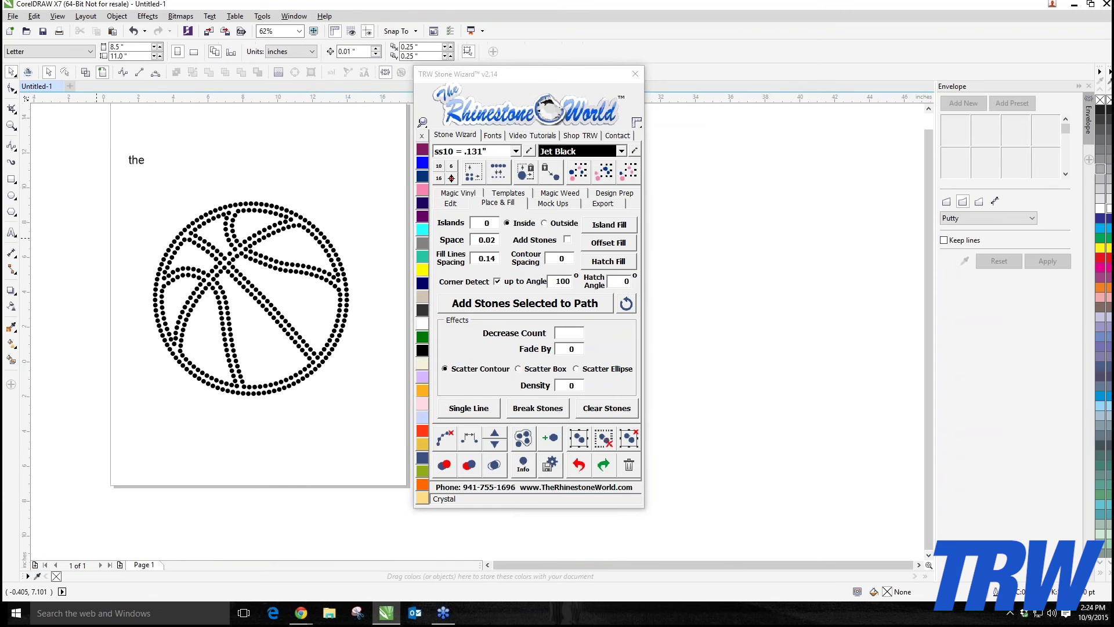
- Place a copy of the whole rhinestone basketball below the page, centred at about X 4.31", Y -3.45"
scroll(114, 199, "down", 1)
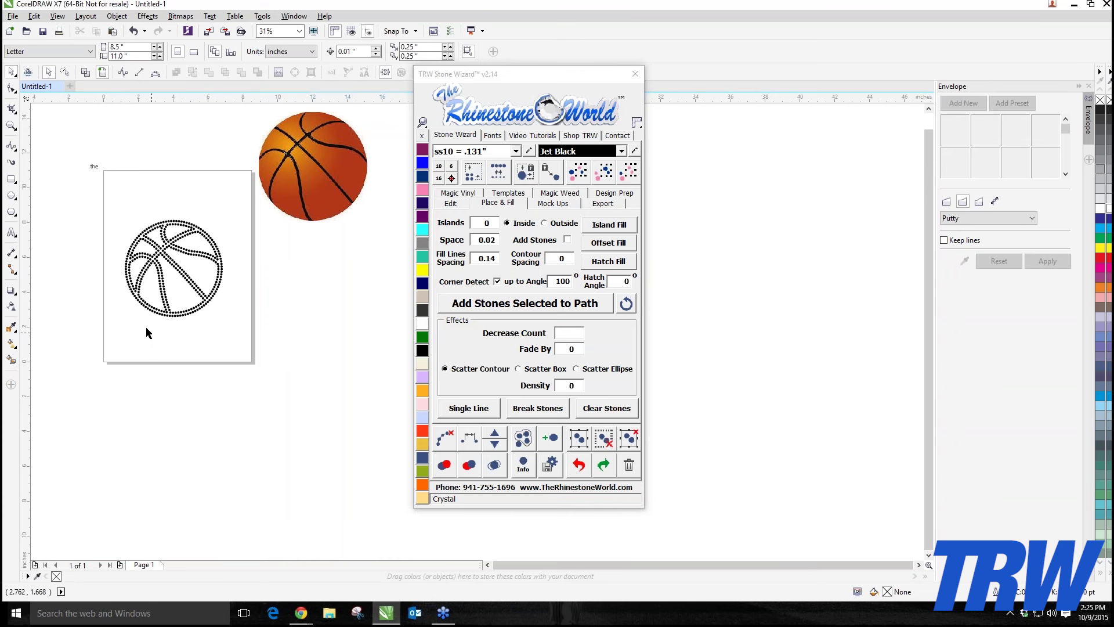
left_click_drag(101, 200, 229, 323)
left_click_drag(174, 268, 181, 423)
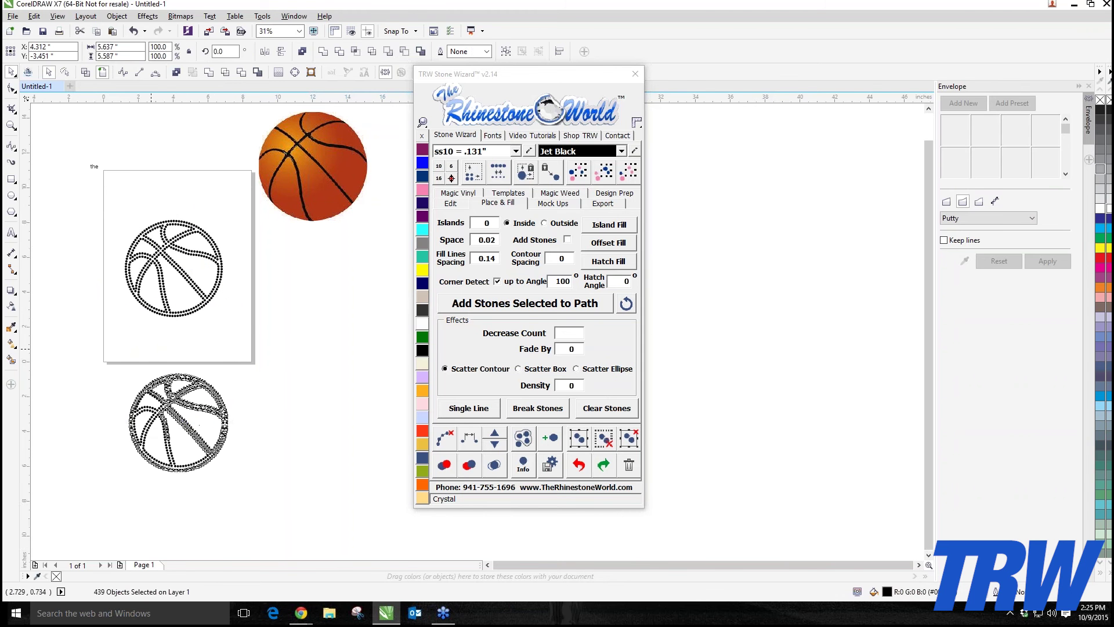
- Delete the original basketball bitmap beside the page
left_click_drag(328, 167, 390, 255)
scroll(244, 315, "down", 2)
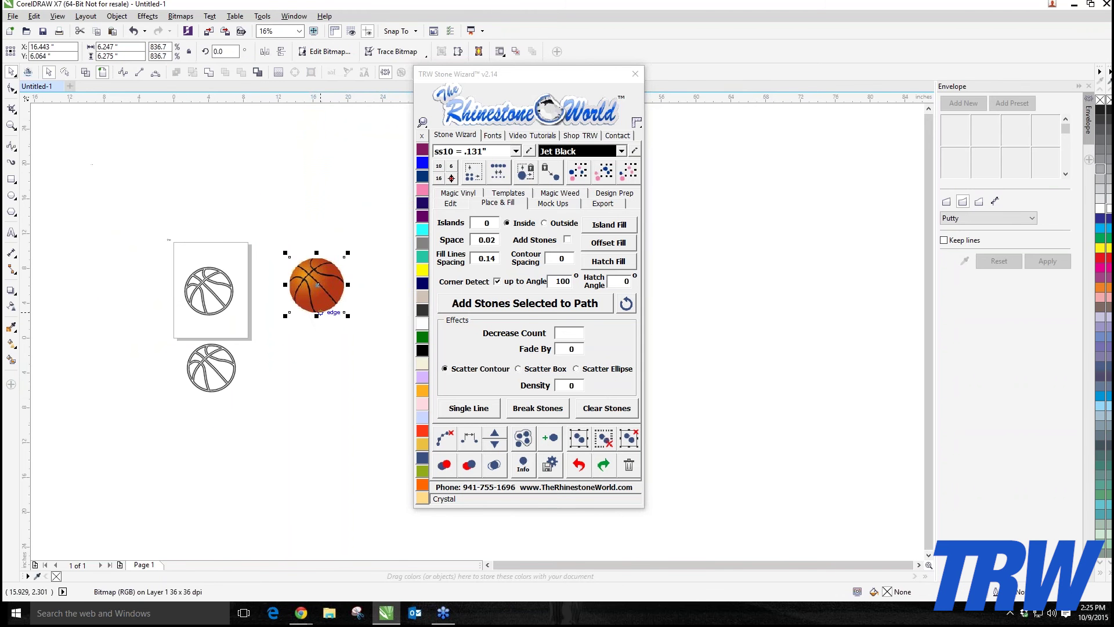
left_click_drag(337, 283, 187, 187)
key("Delete")
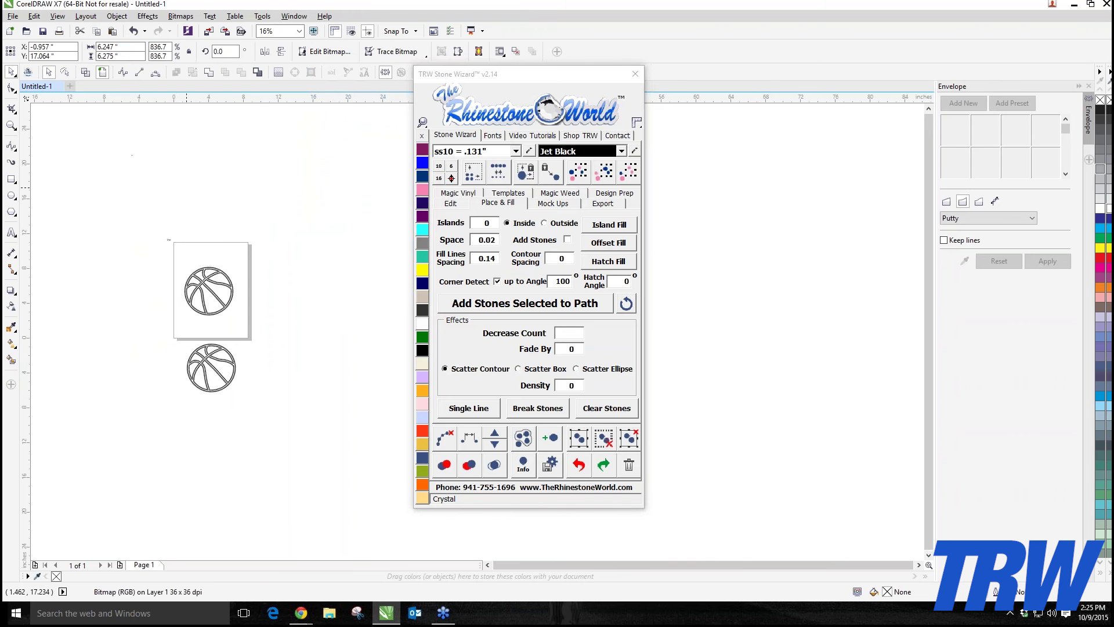
scroll(204, 278, "up", 2)
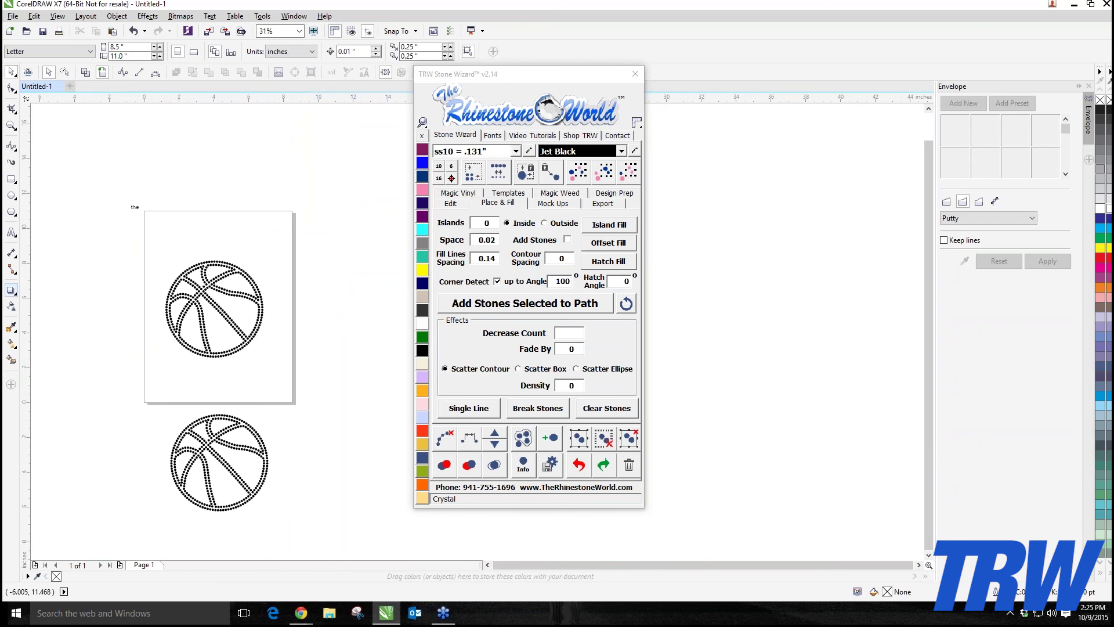
left_click_drag(132, 404, 333, 517)
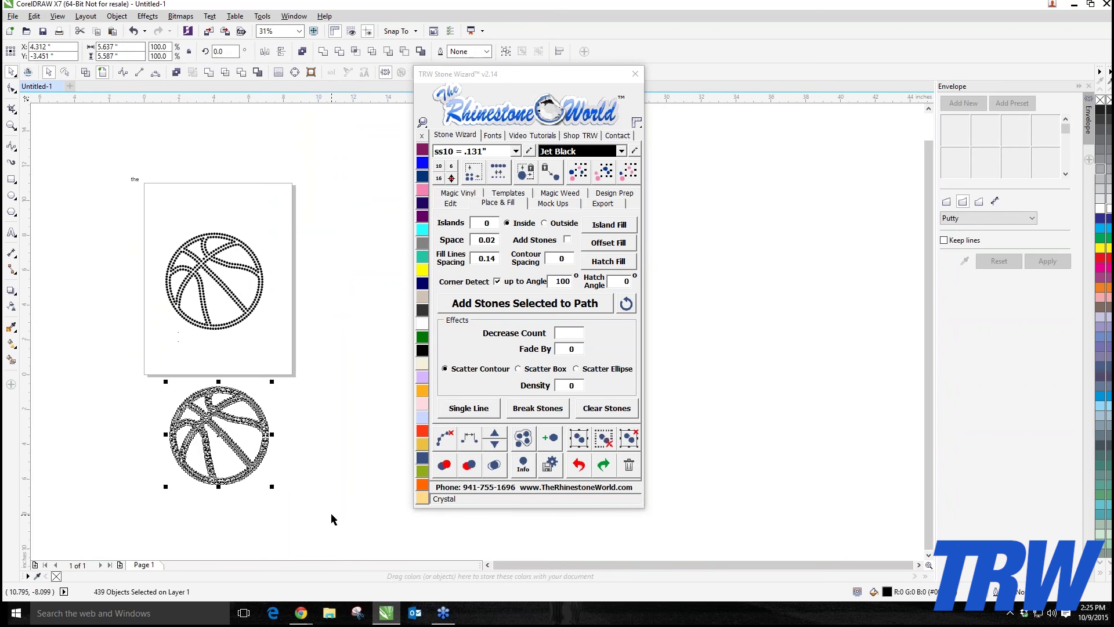
left_click(344, 514)
left_click_drag(156, 371, 299, 525)
left_click(278, 462)
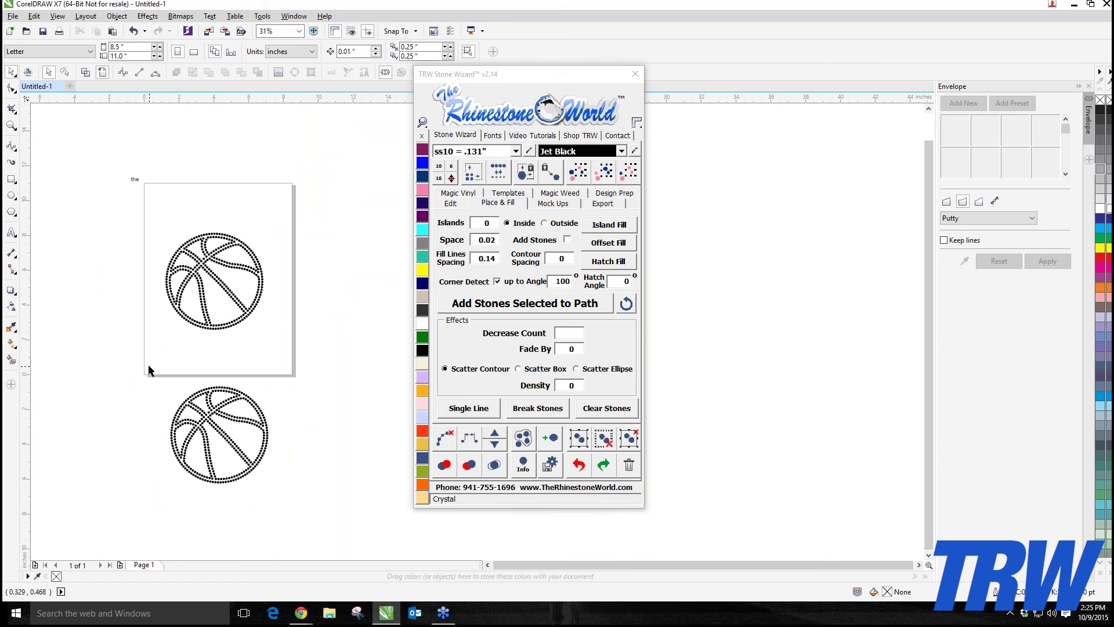
left_click_drag(148, 366, 322, 499)
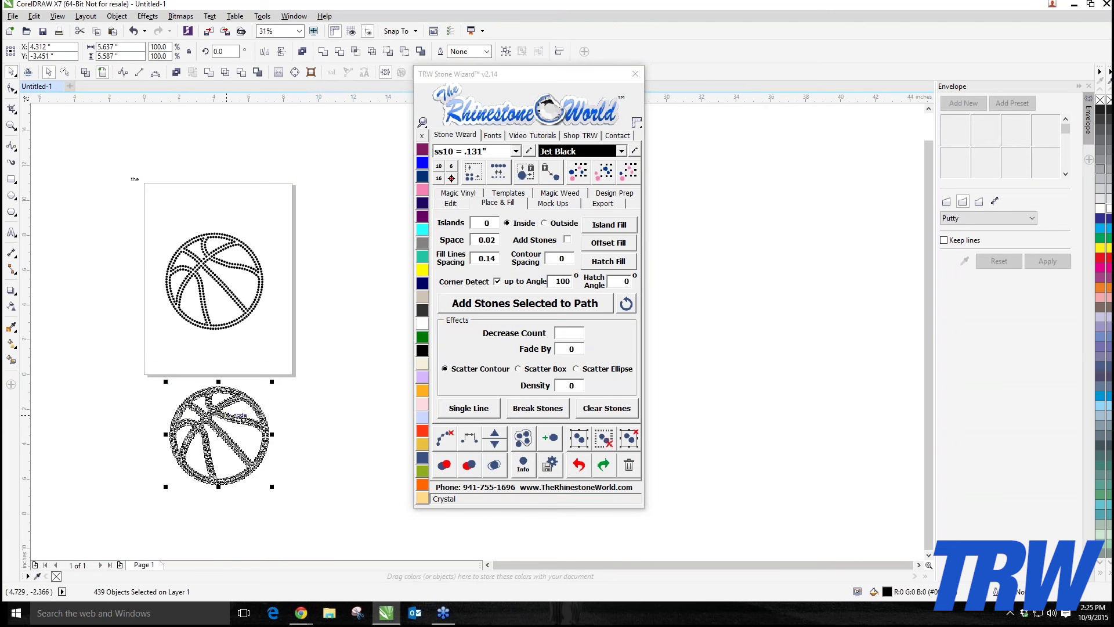
left_click(278, 399)
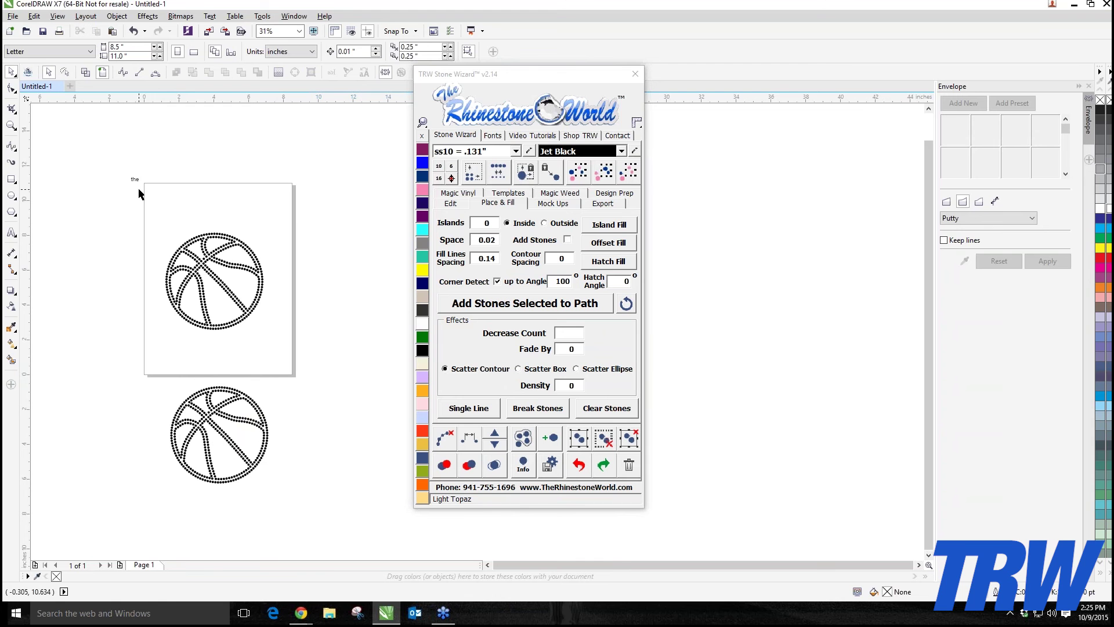
- Group the stones of the basketball copy and move it far above and left of the page, at about X -10.49", Y 20.69"
left_click_drag(148, 368, 300, 519)
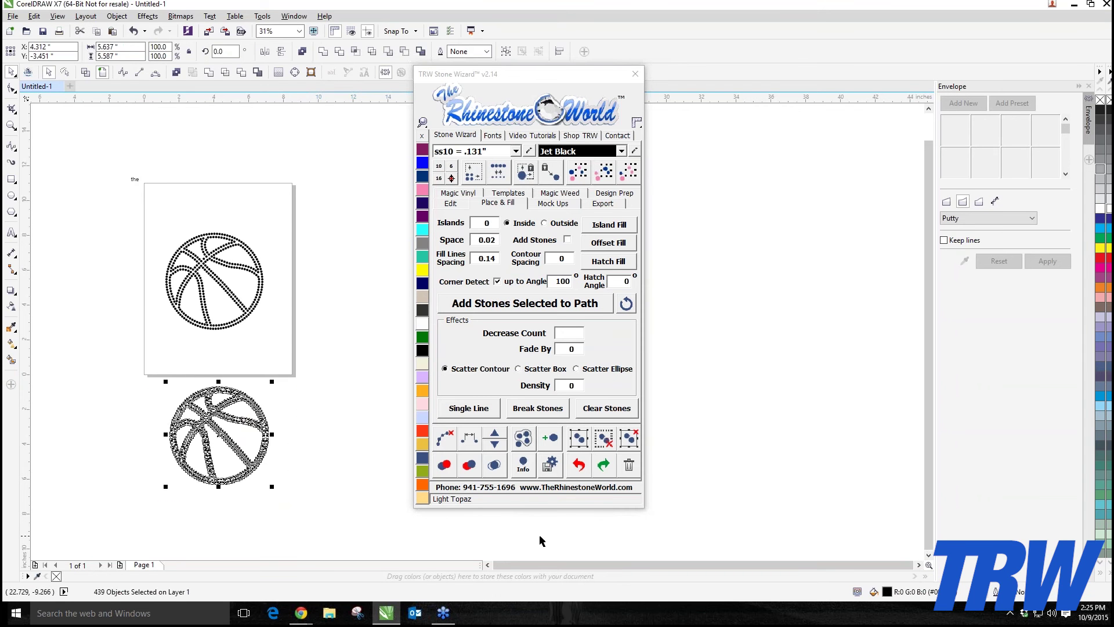
left_click(445, 438)
left_click_drag(215, 432, 162, 187)
scroll(364, 372, "down", 1)
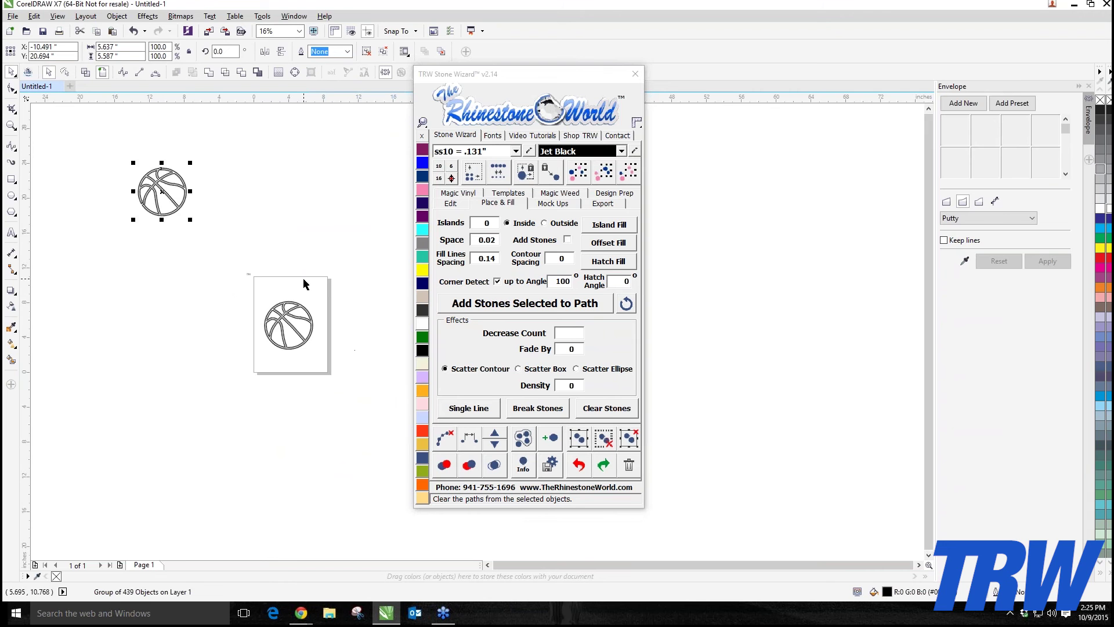
- Group all stones of the basketball on the page and move the group to about X 4.47", Y 5.63"
scroll(303, 277, "up", 1)
scroll(294, 415, "up", 1)
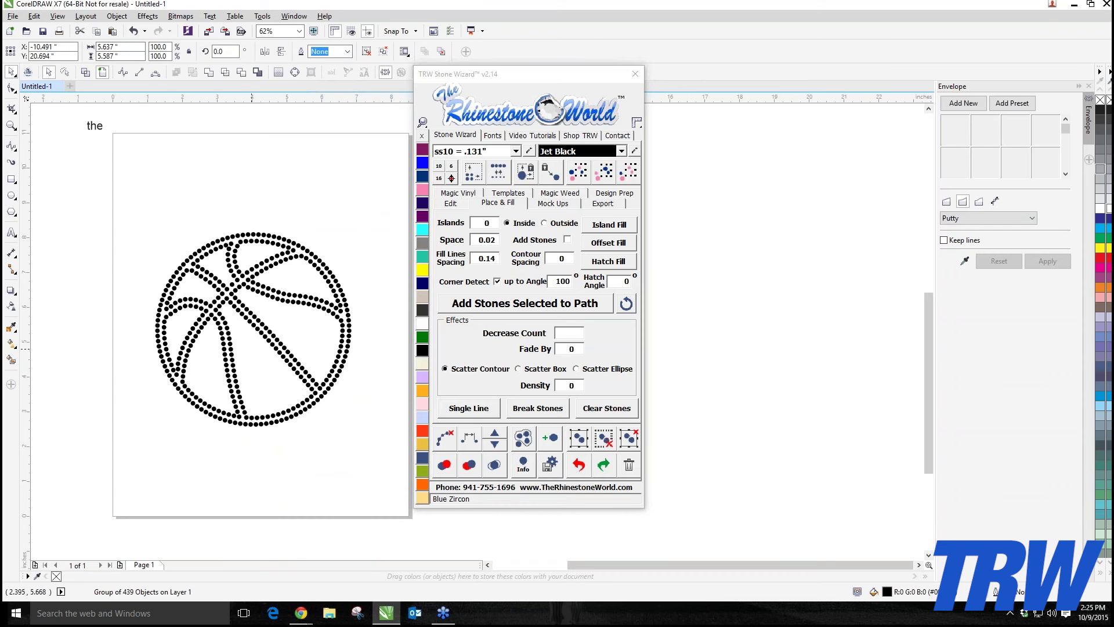
left_click(11, 197)
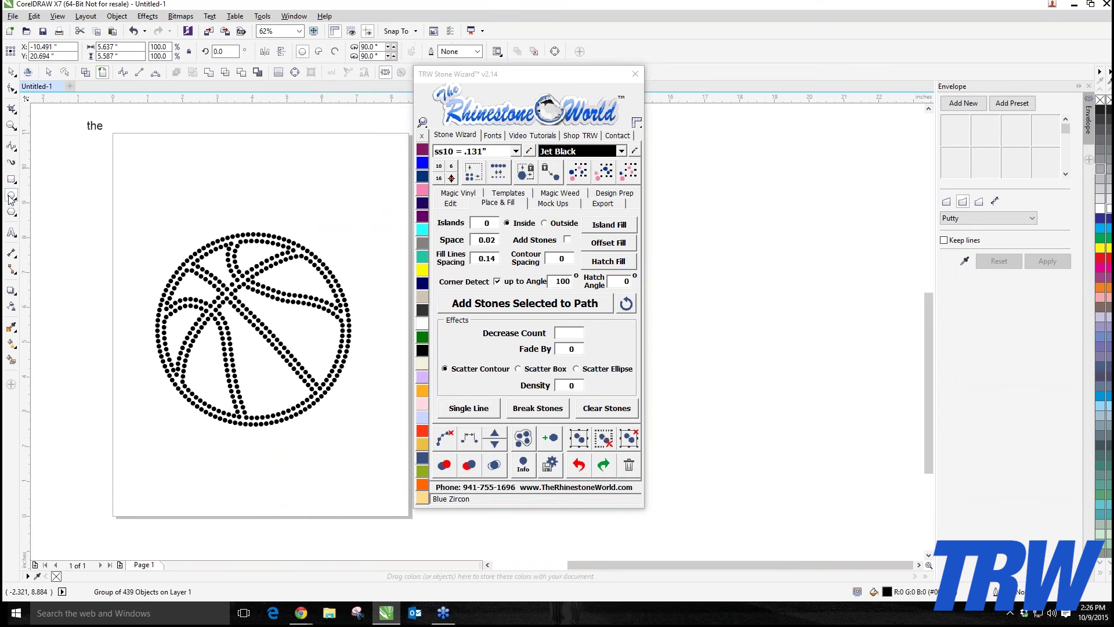
left_click(11, 71)
left_click(579, 438)
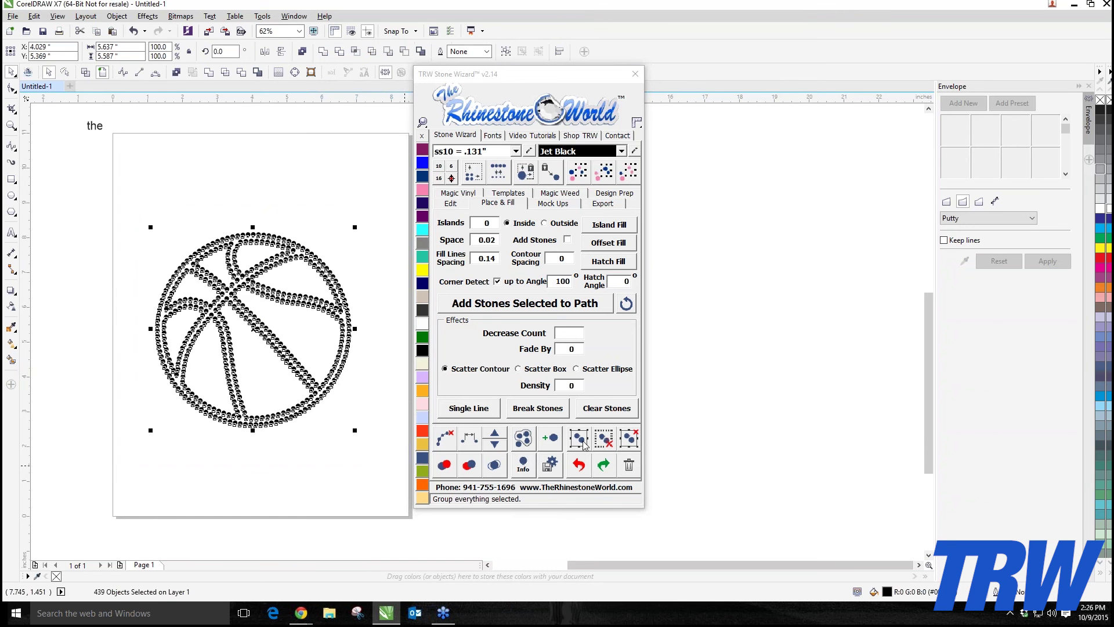
left_click_drag(305, 412, 324, 393)
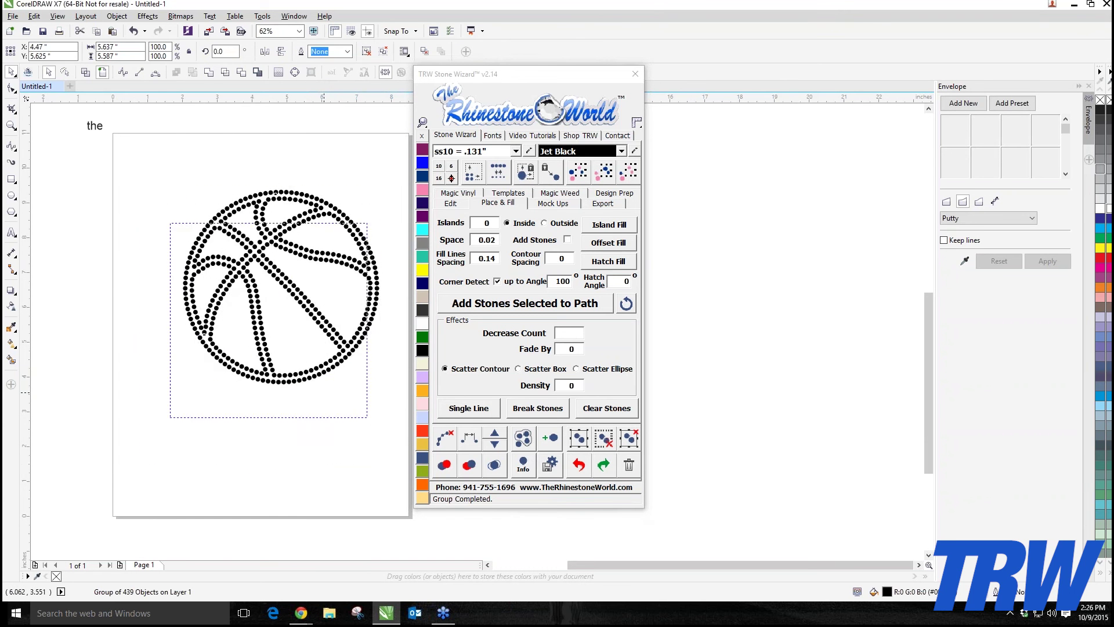
left_click_drag(172, 383, 171, 380)
scroll(71, 383, "down", 1)
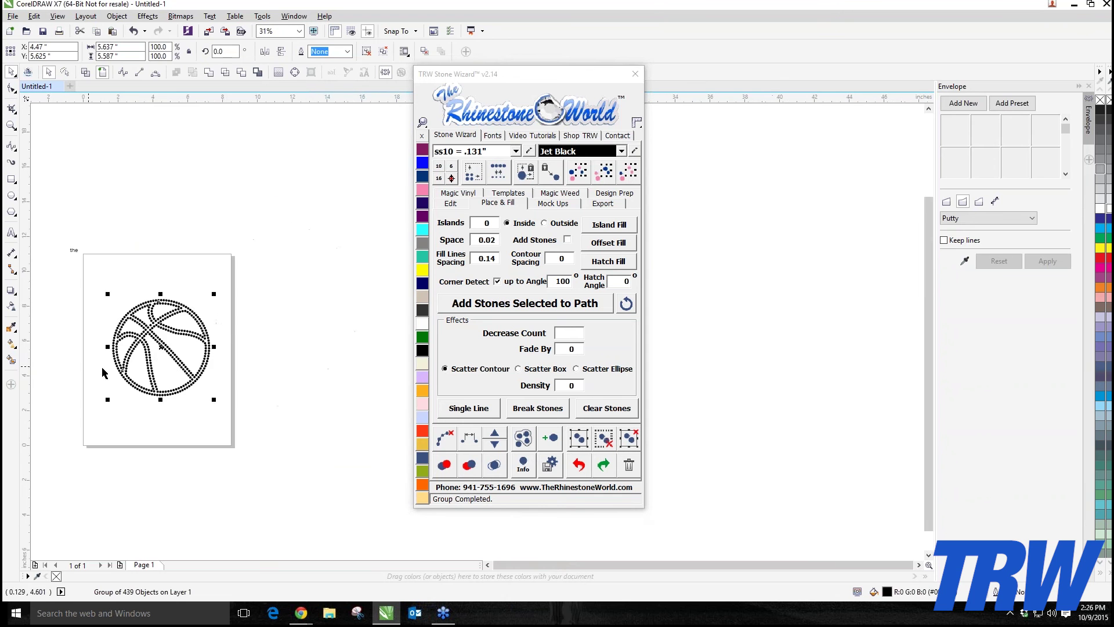
left_click(96, 379)
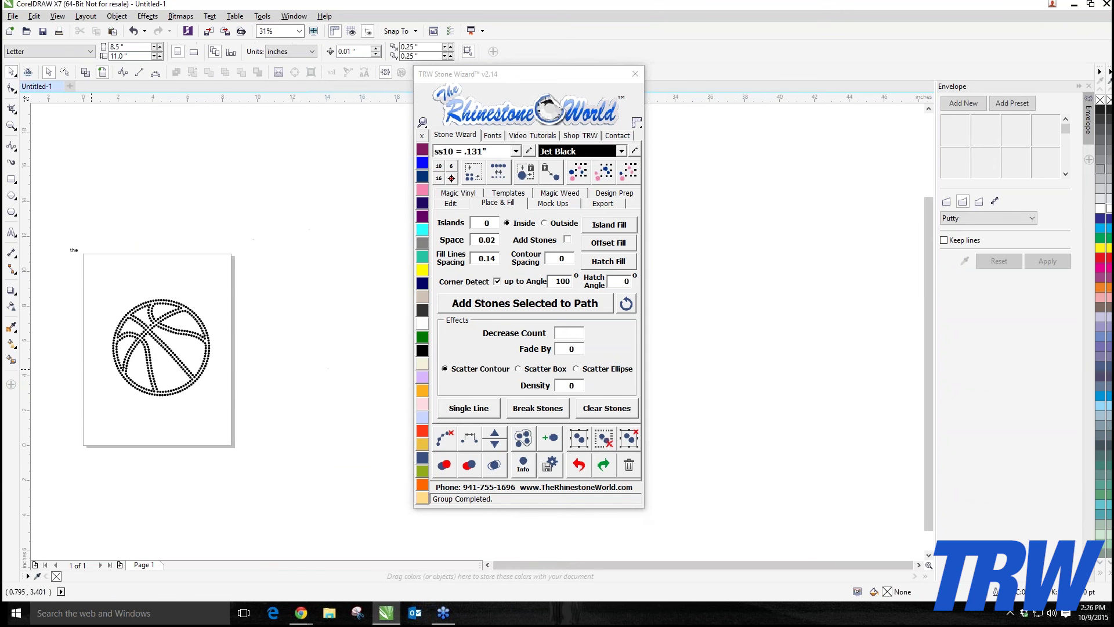
- Draw an ellipse about 5.37" wide and 5.42" high around the rhinestone basketball's outer edge
left_click(12, 197)
scroll(90, 321, "up", 1)
left_click_drag(146, 280, 332, 469)
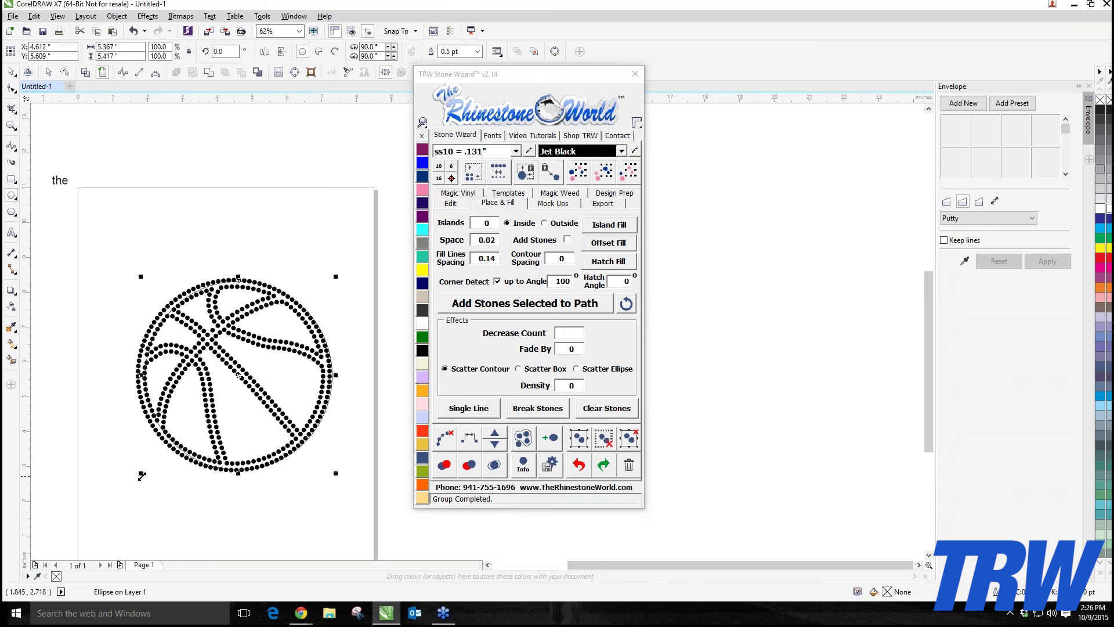
- Stretch the ellipse to about 5.62" by 5.62", centred at about X 4.49", Y 5.61", to fit the basketball's outline
left_click_drag(136, 472, 137, 480)
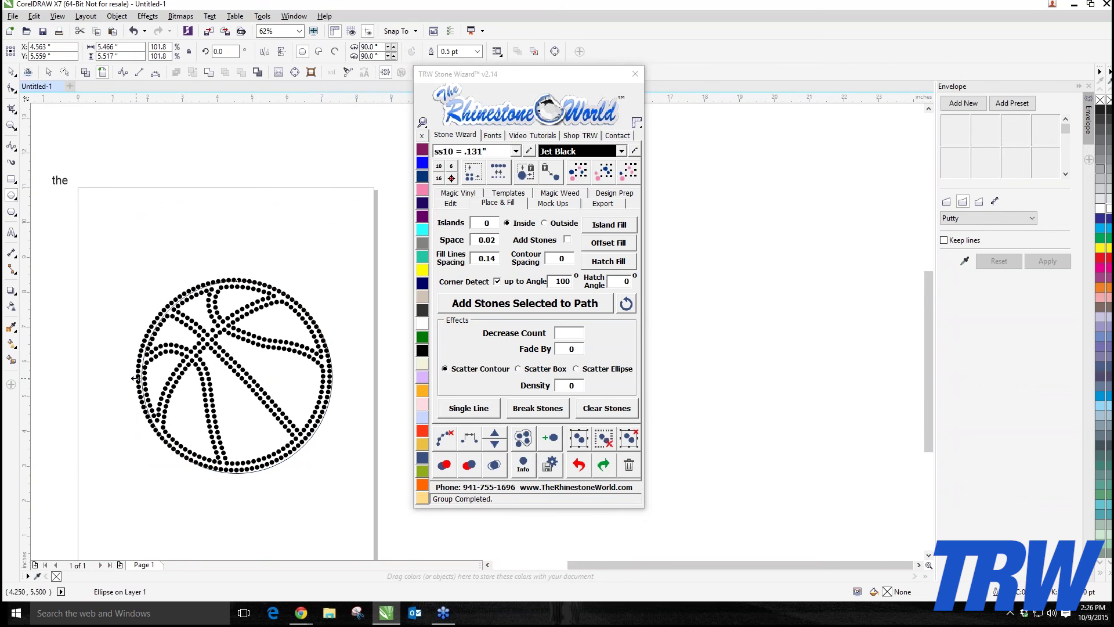
left_click_drag(135, 378, 129, 379)
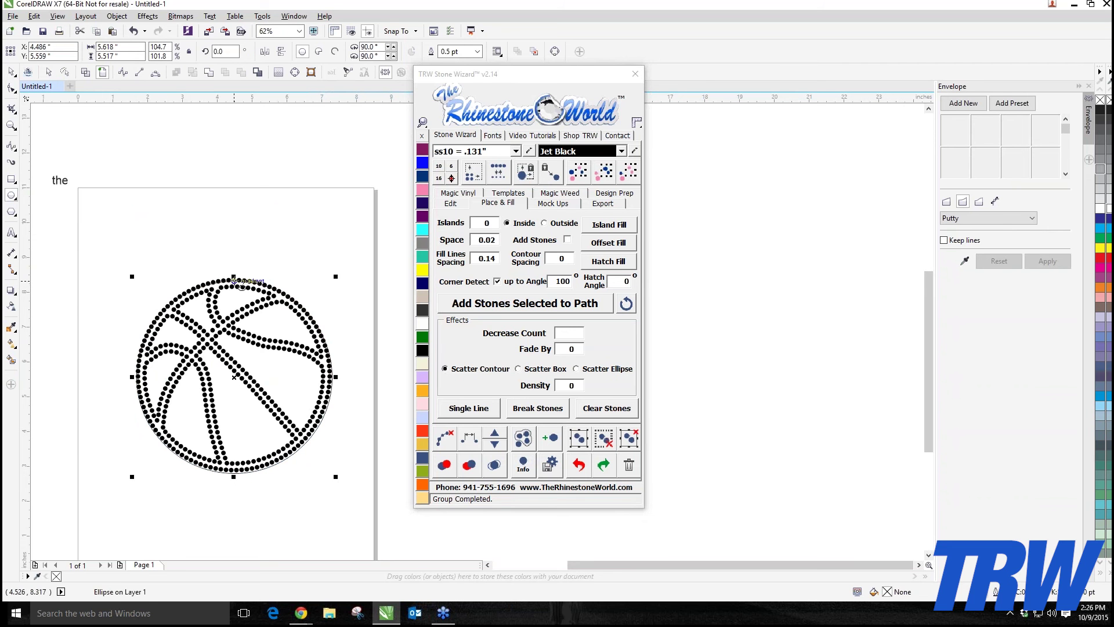
left_click_drag(235, 278, 234, 276)
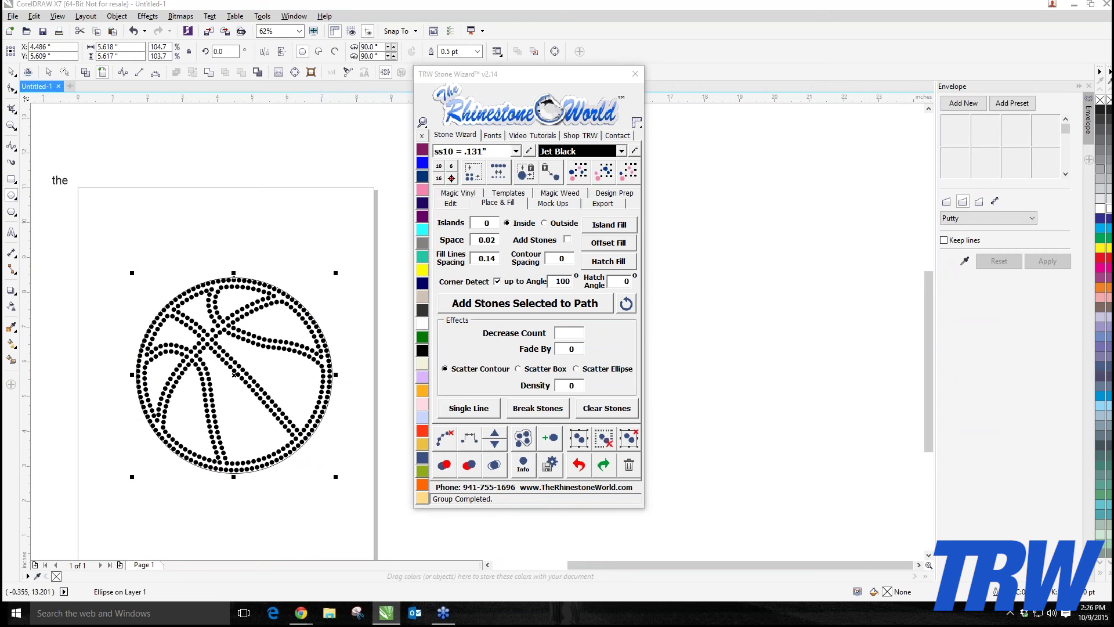
left_click(11, 72)
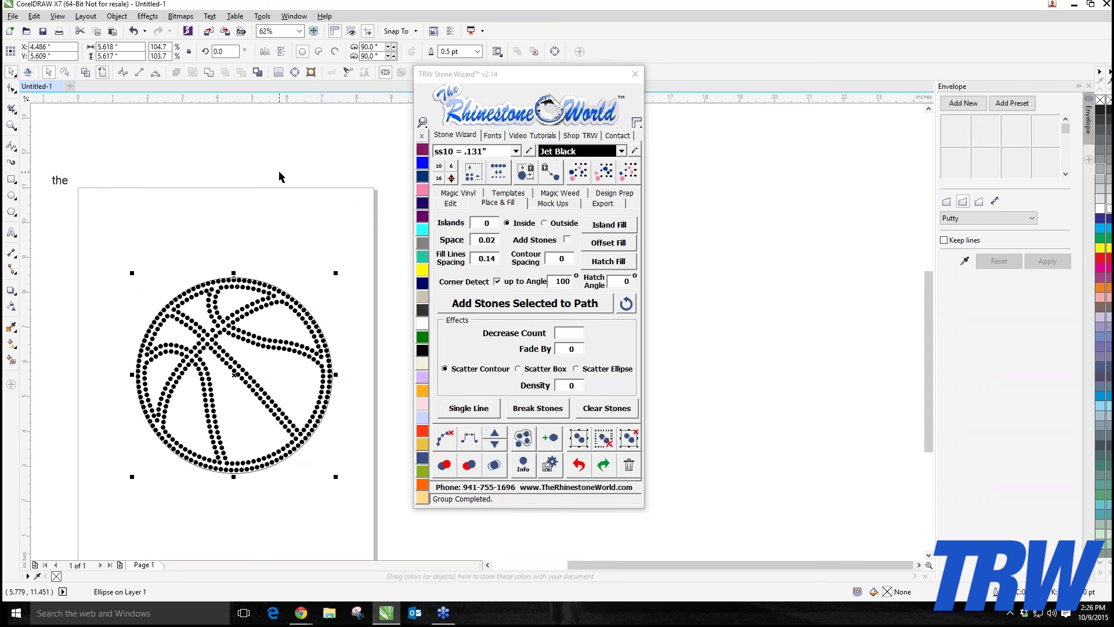
- Extend the text near the page's upper-left corner to read "the real moms of basketball"
left_click(59, 181)
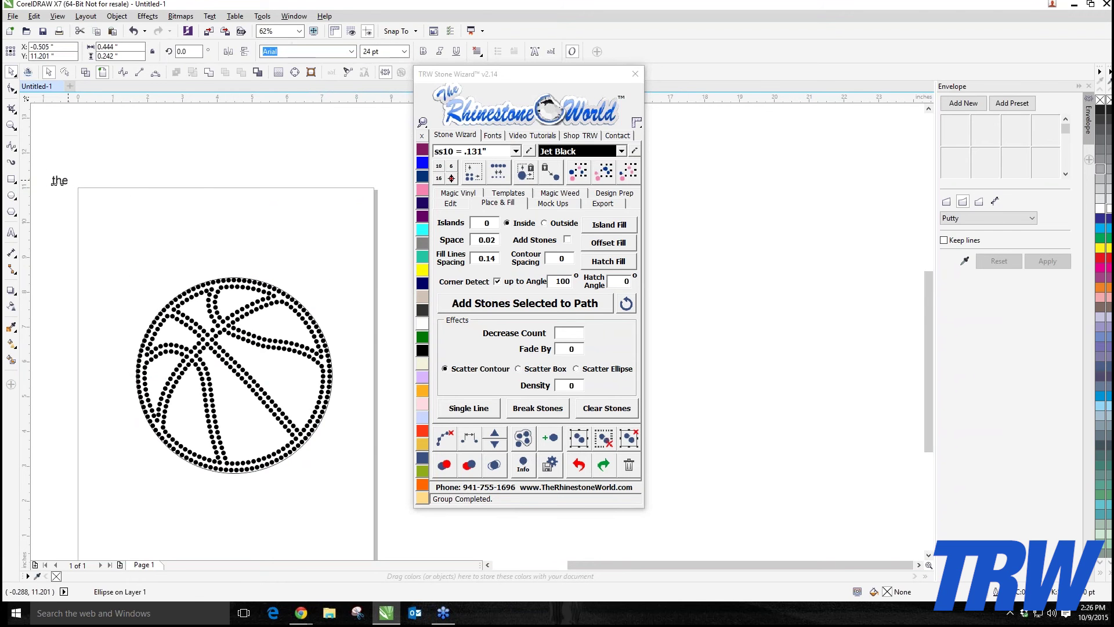
double_click(60, 181)
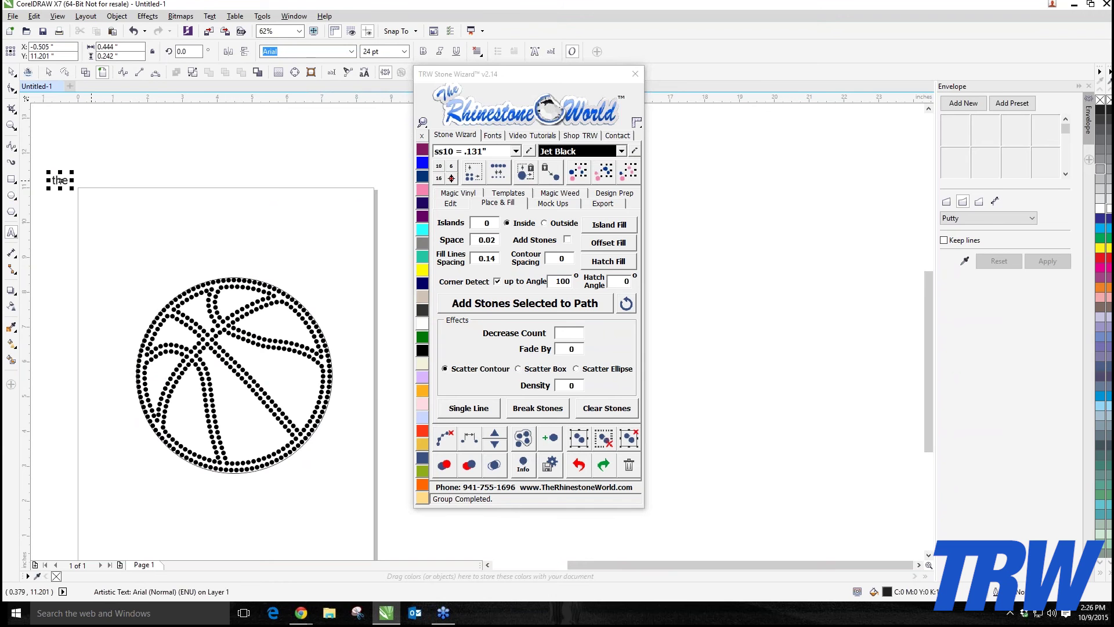
type("real moms of basketball")
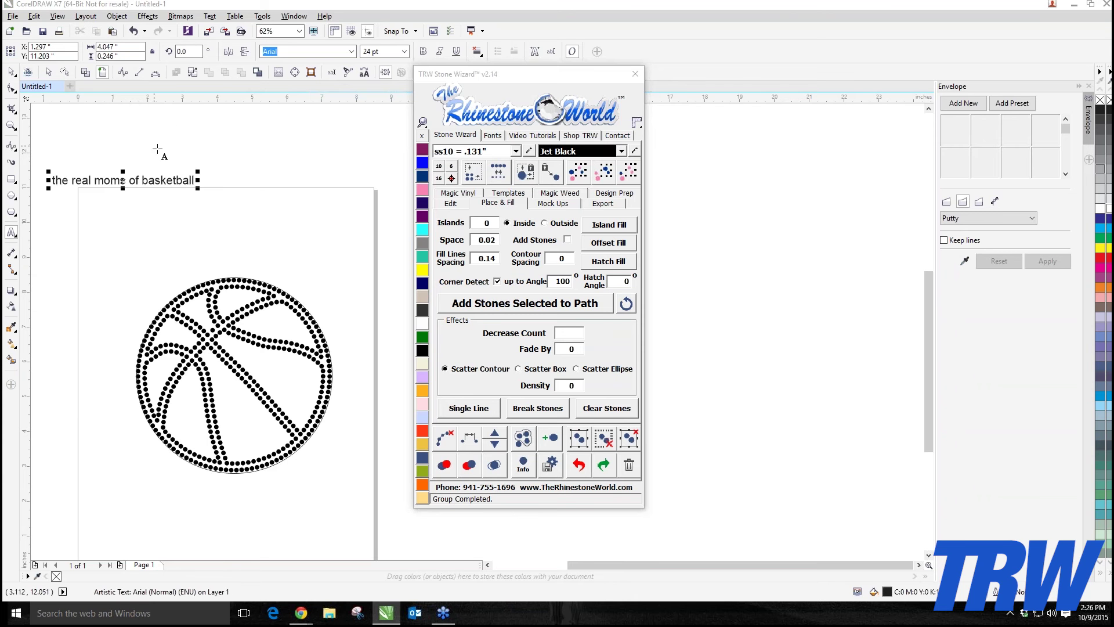
- Enlarge the text to about 38.8 pt and set its font to TRW 130 Super Small
left_click_drag(198, 172, 285, 167)
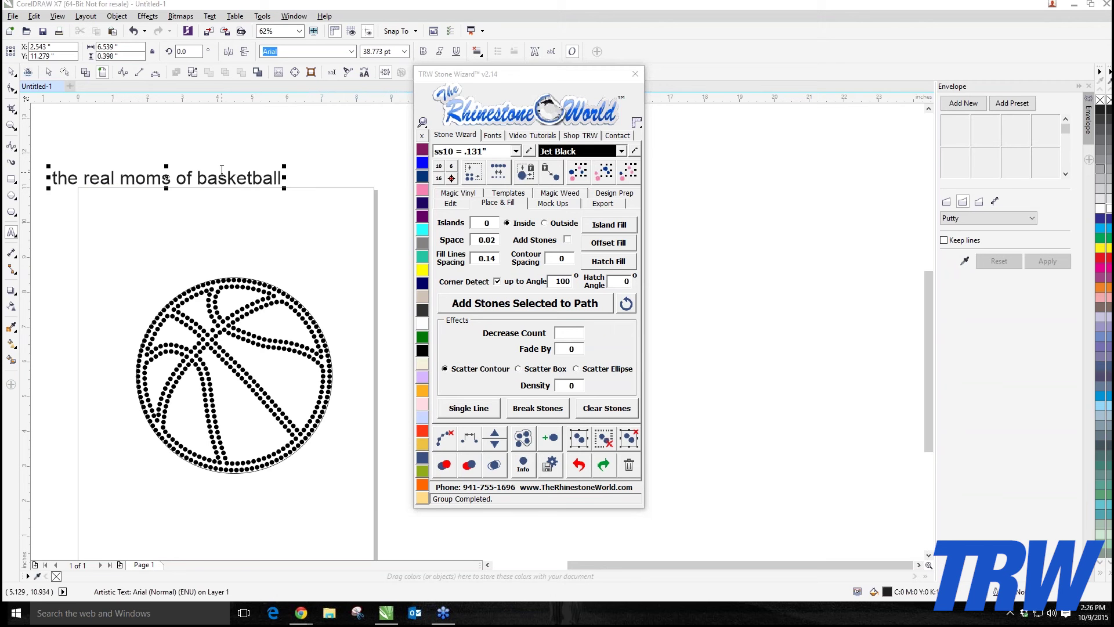
left_click(503, 137)
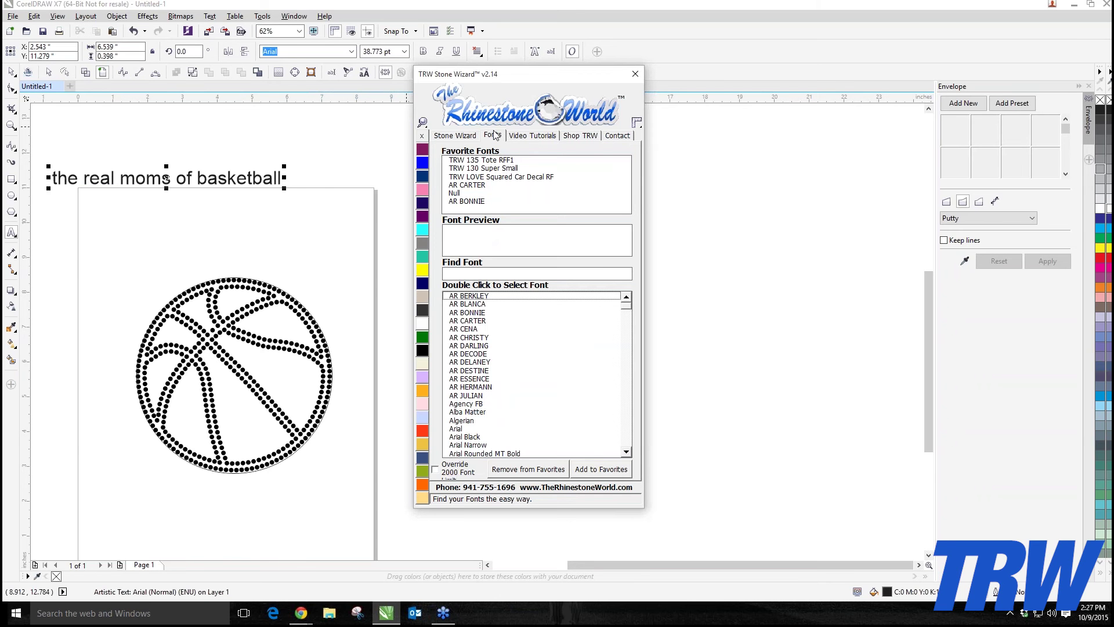
double_click(481, 168)
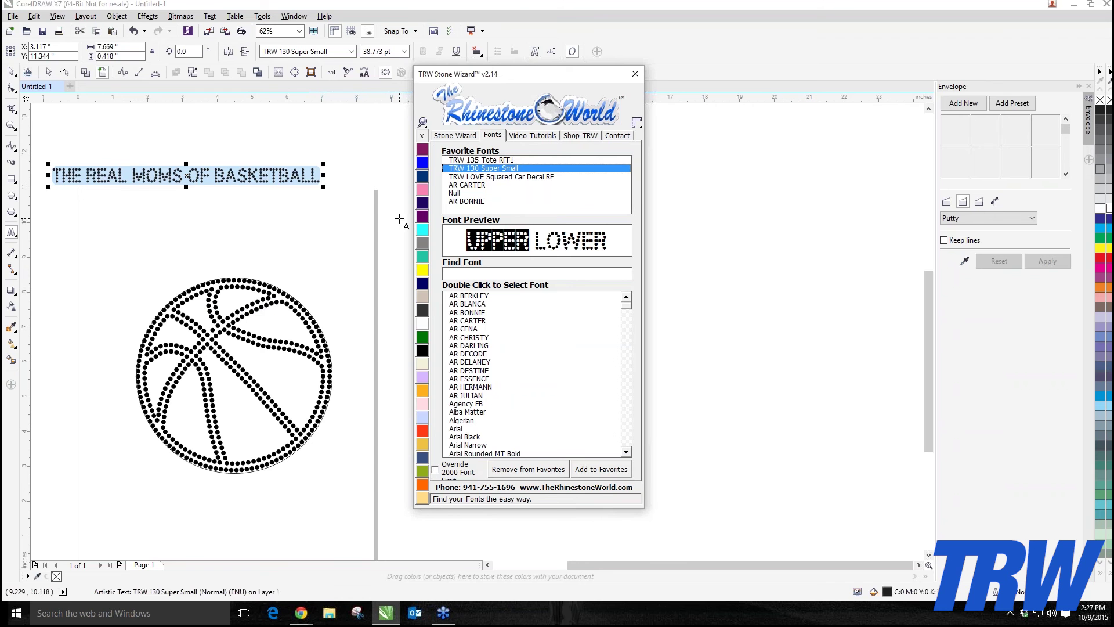
- Colour the text Aquamarine after trying TRW Pink, and move it above the basketball to about X 4.43", Y 9.67"
left_click(422, 191)
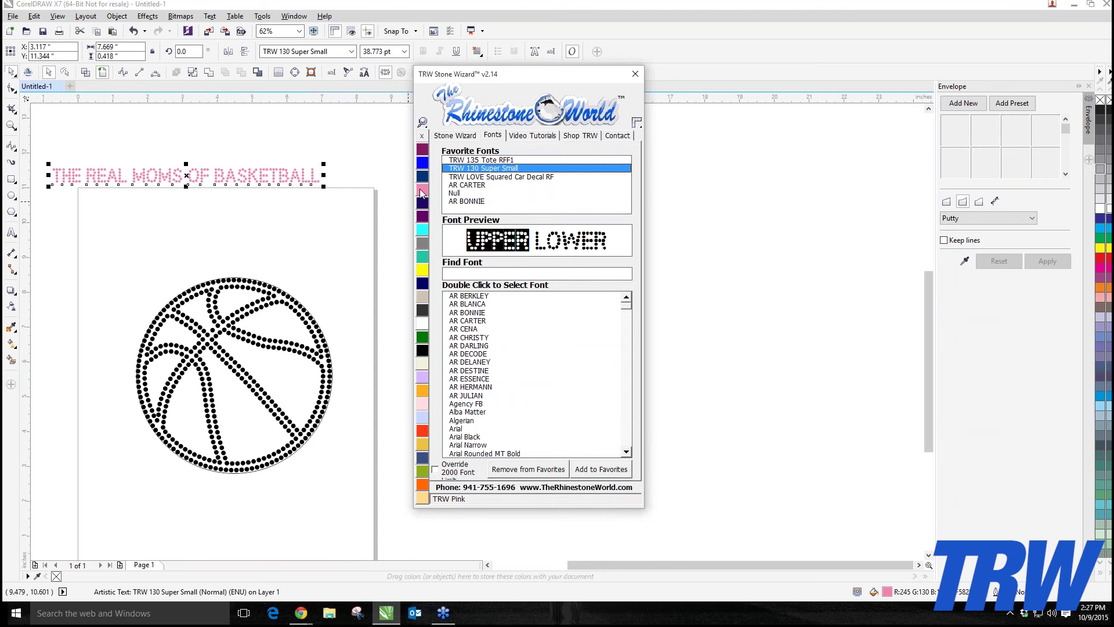
left_click(424, 231)
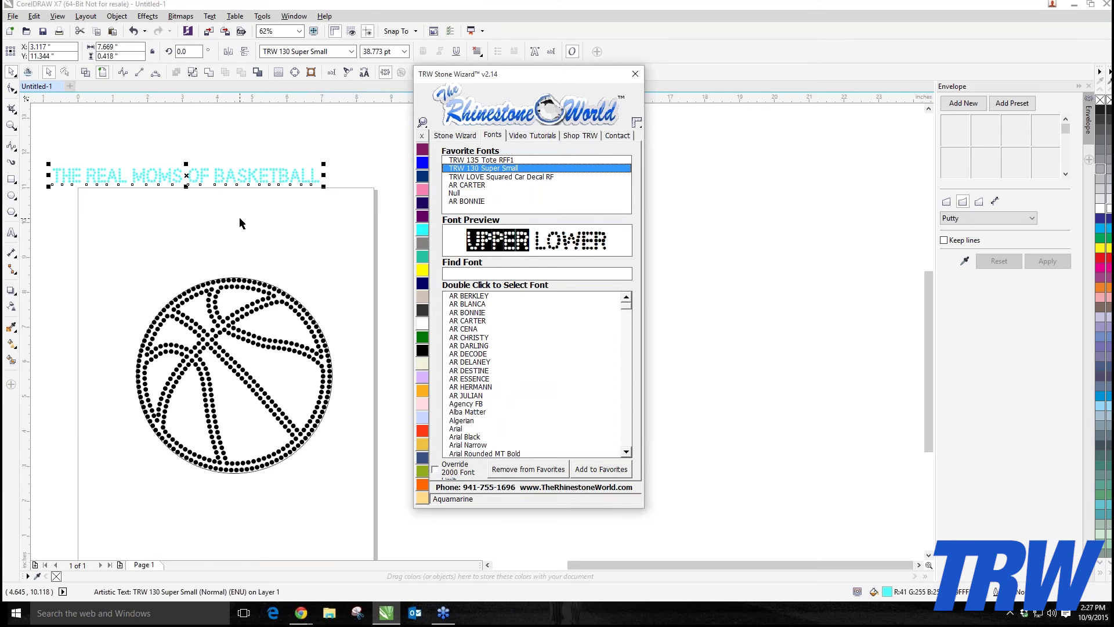
left_click_drag(549, 77, 675, 85)
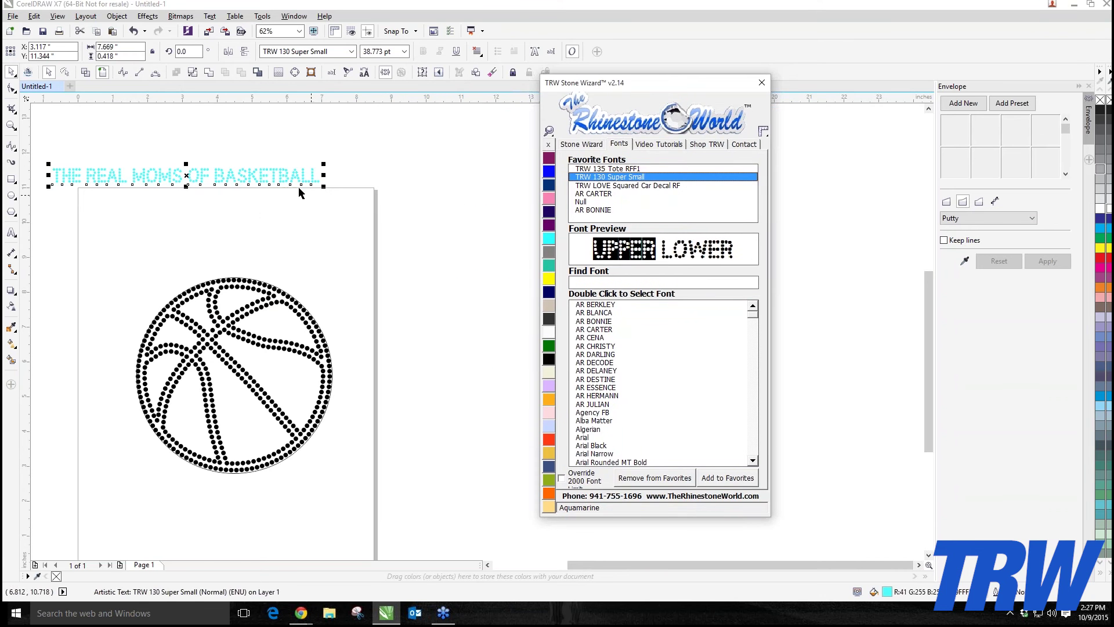
left_click_drag(185, 175, 232, 233)
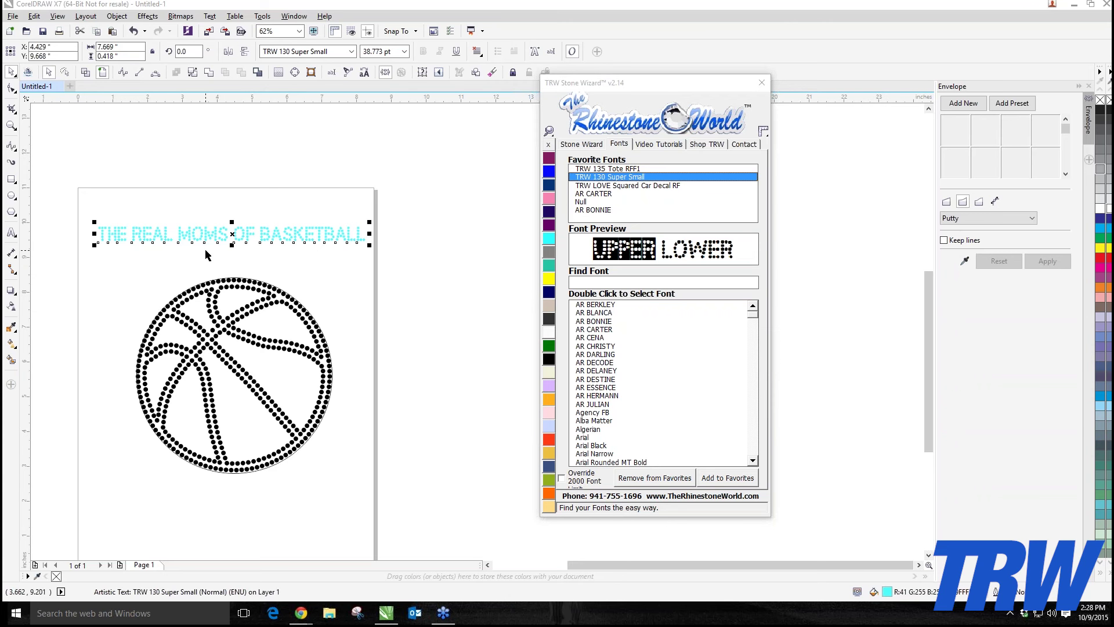
- Undo the text's move, recolouring and font change
left_click(264, 184)
key("ctrl+z")
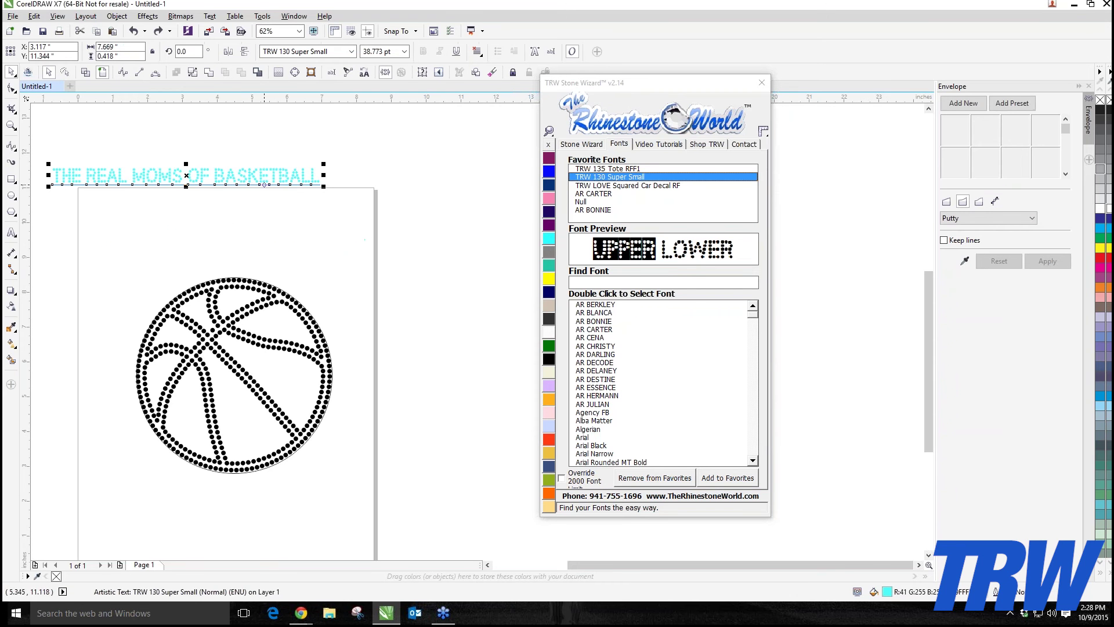
key("ctrl+z")
key("ctrl+z")
key("ctrl+z")
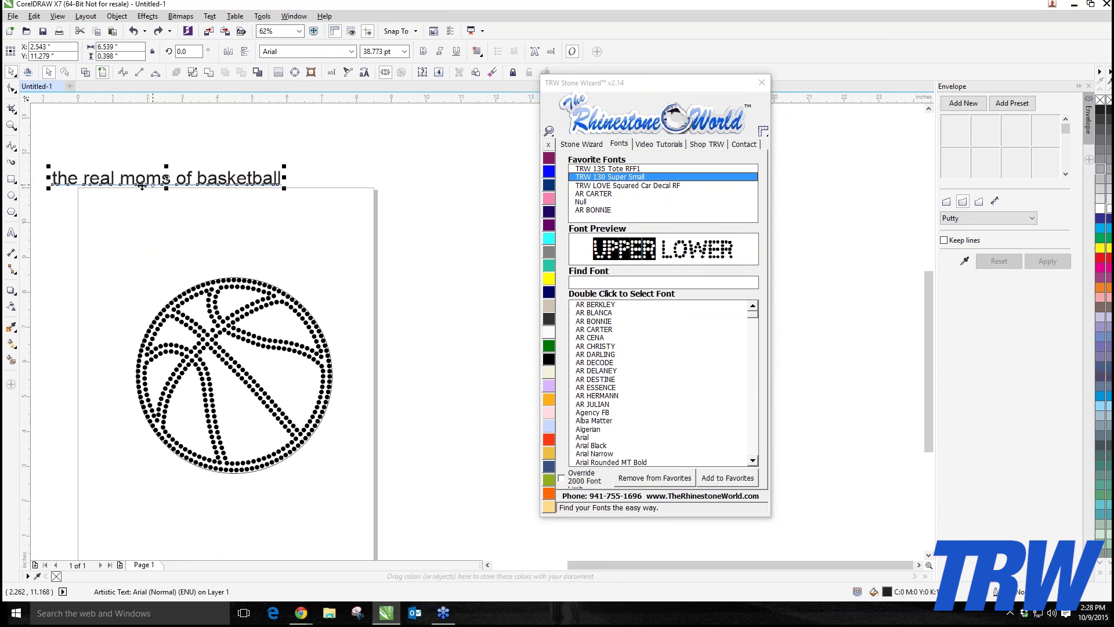
- Restyle the text as TRW 130 Super Small in the blue TRW Webinar 7.8 colour and move it to about X 5.00", Y 11.18"
left_click_drag(137, 177, 203, 215)
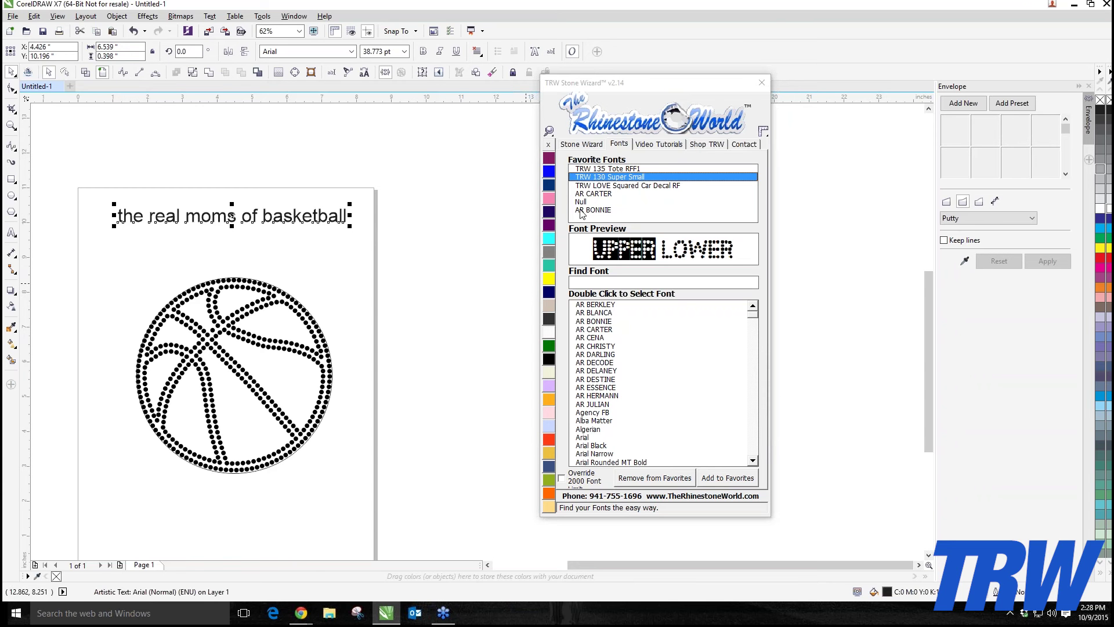
double_click(624, 177)
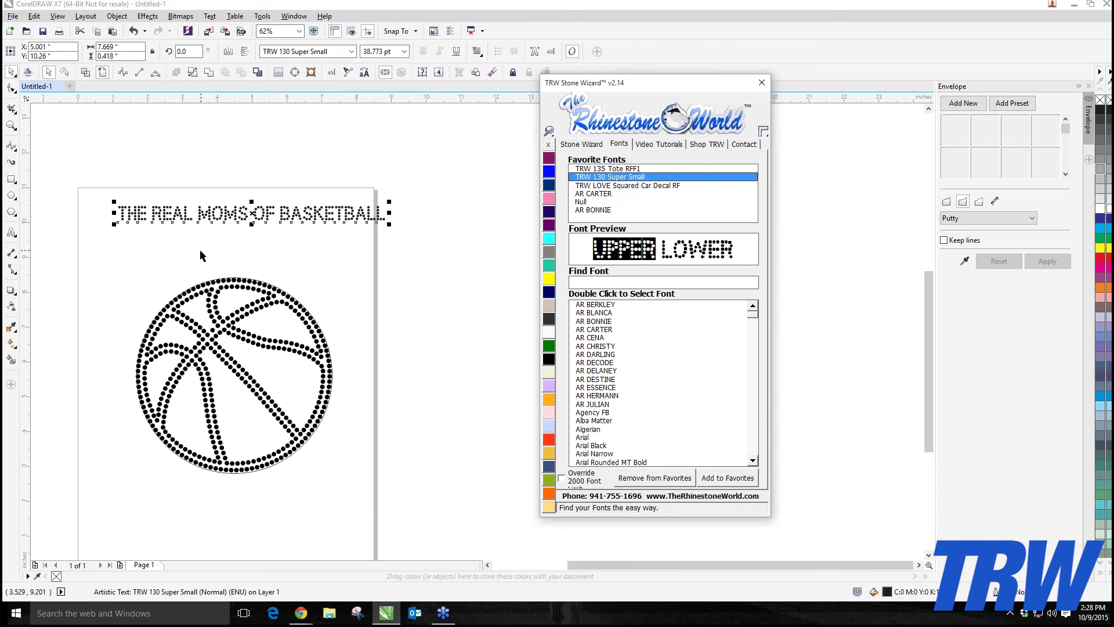
left_click(548, 171)
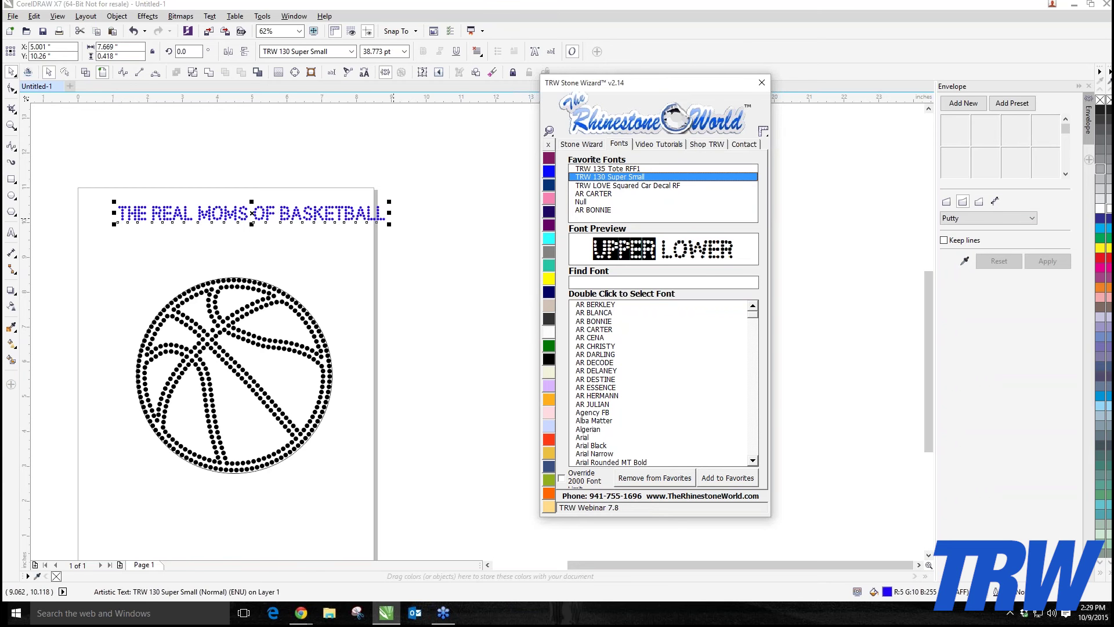
left_click_drag(281, 212, 282, 180)
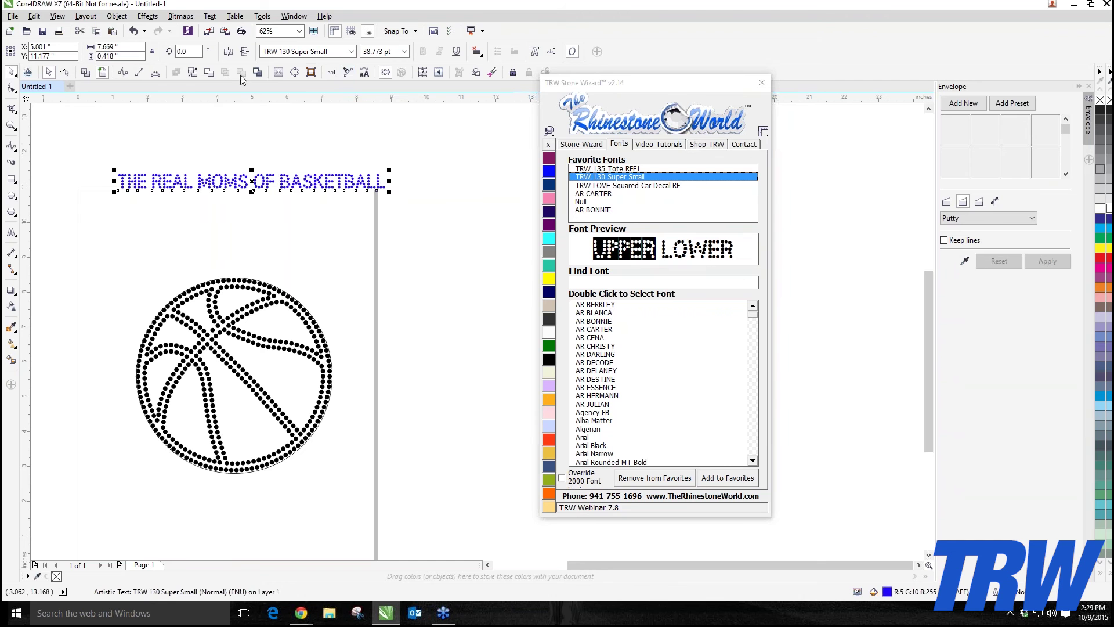
- Fit the blue text to the circle, centred over the basketball, and enlarge it to about 86.25 pt so it wraps around the ball
left_click(347, 76)
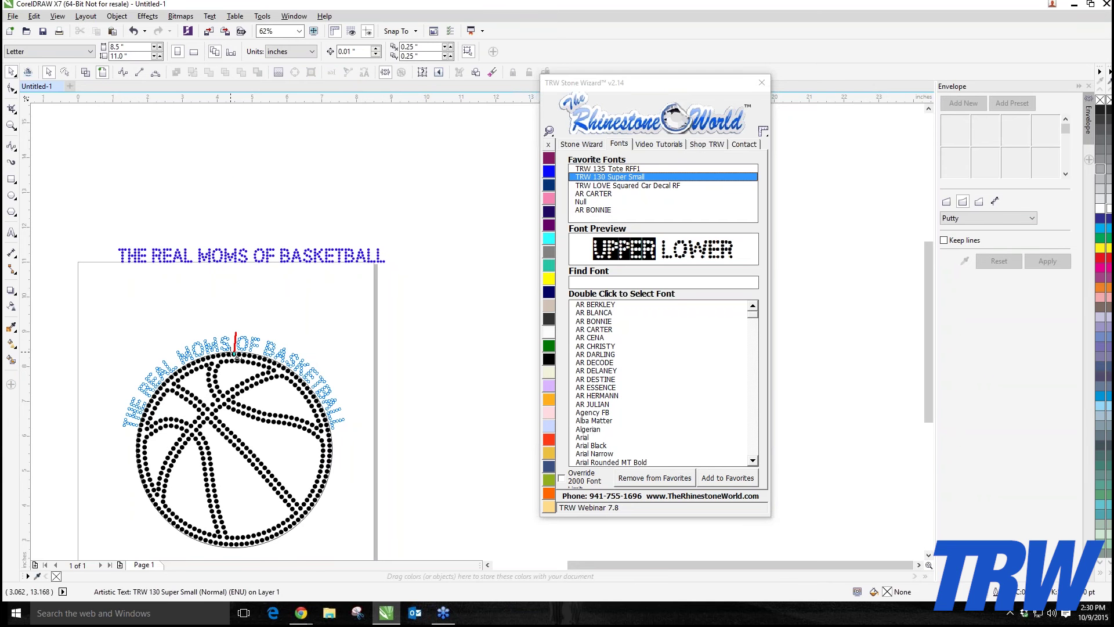
left_click(235, 348)
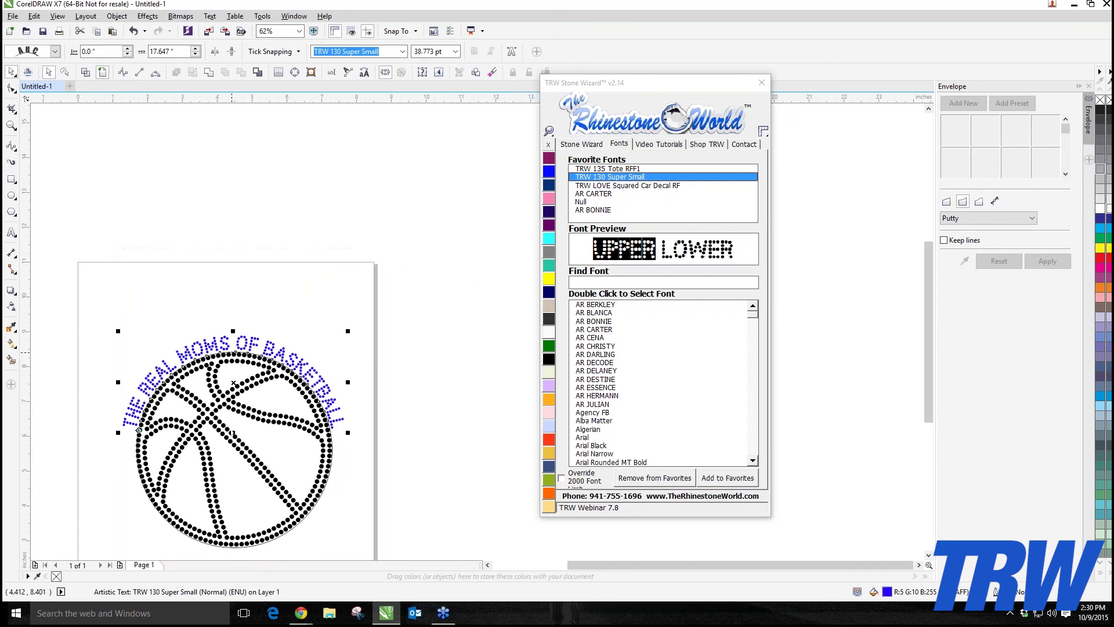
scroll(325, 343, "down", 2)
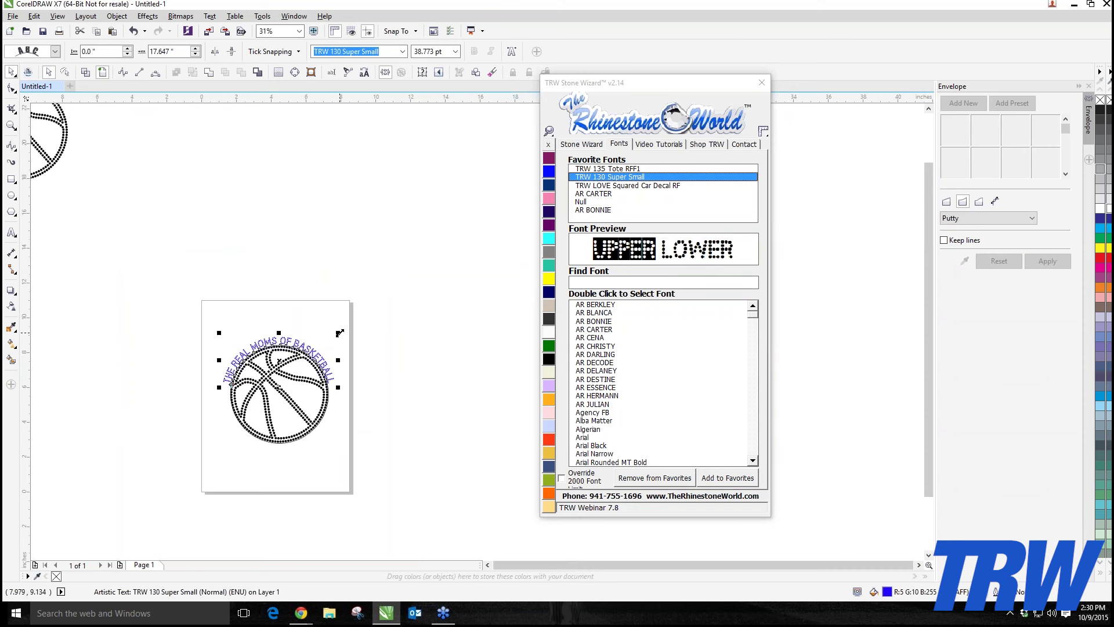
left_click_drag(340, 332, 350, 378)
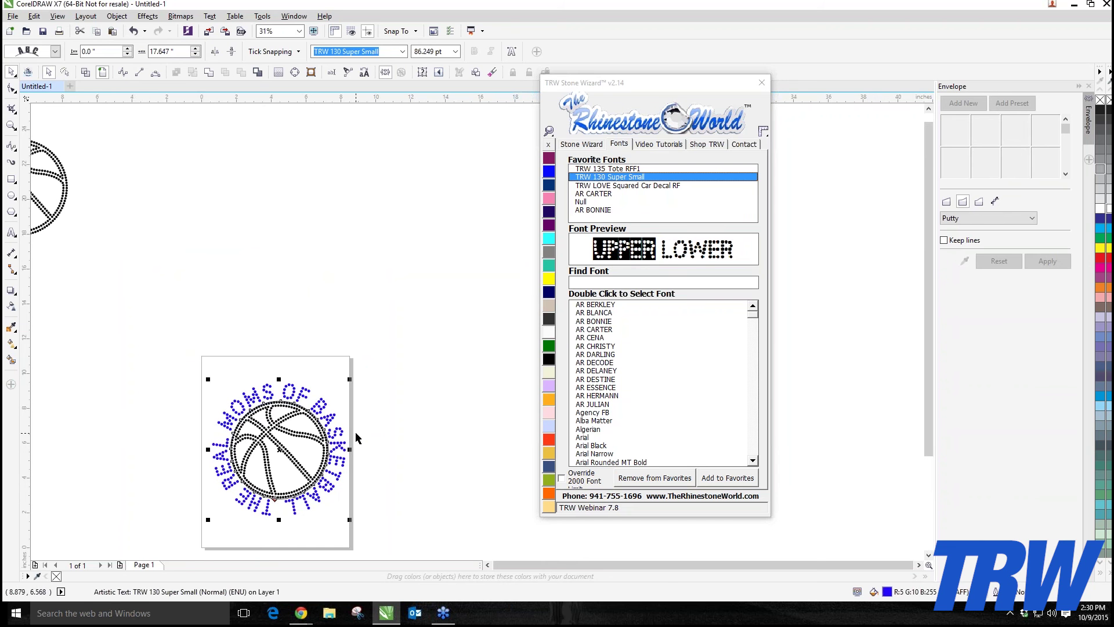
scroll(293, 451, "down", 2)
scroll(283, 493, "up", 4)
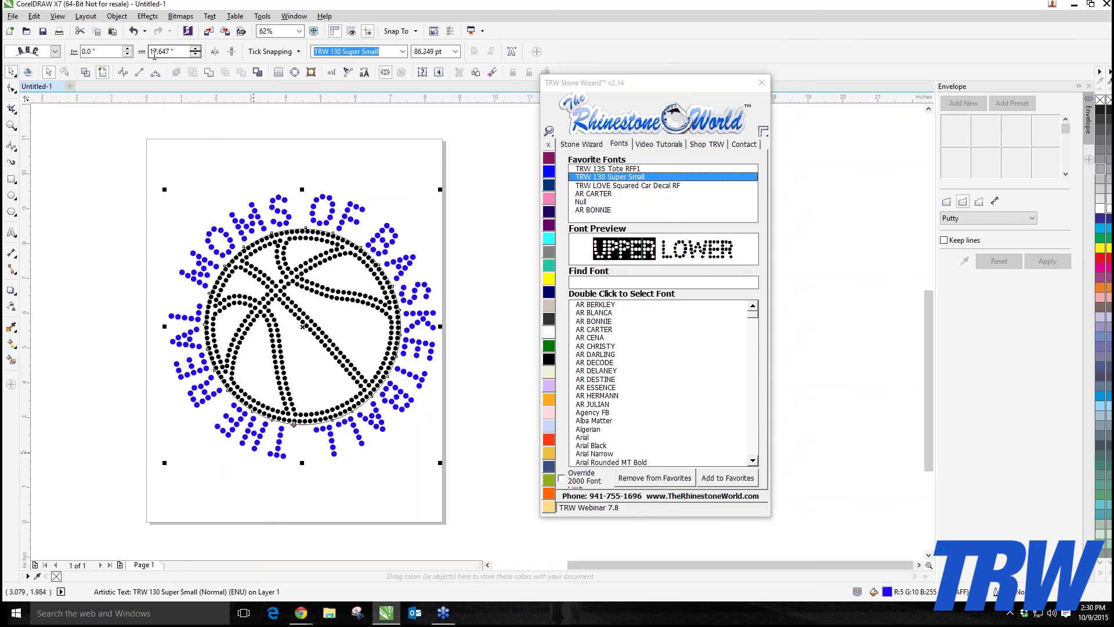
left_click(120, 219)
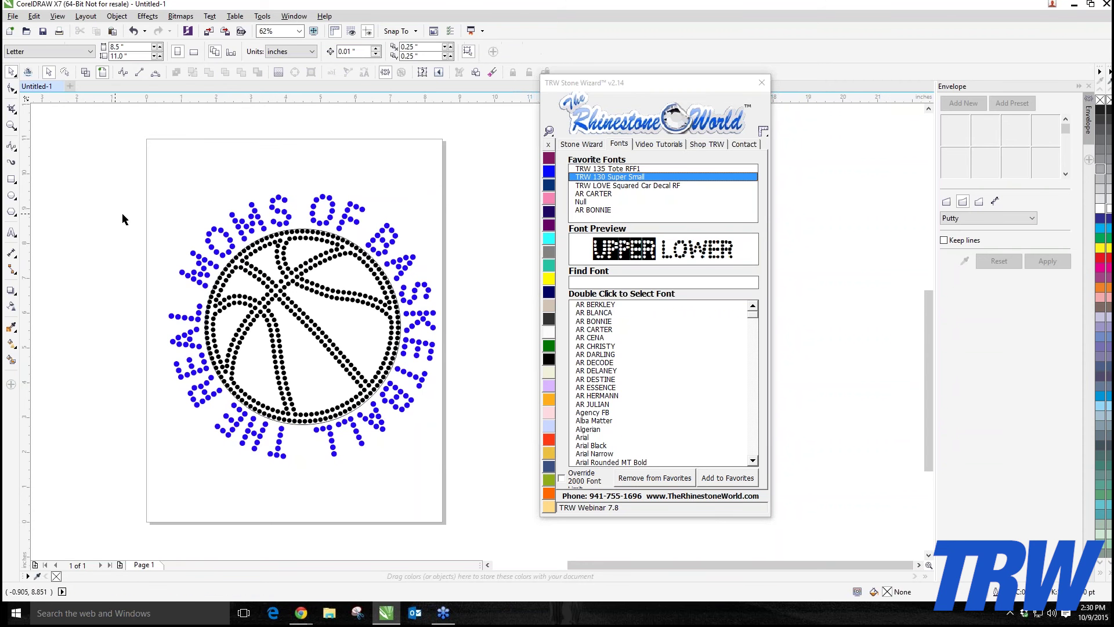
left_click(335, 219)
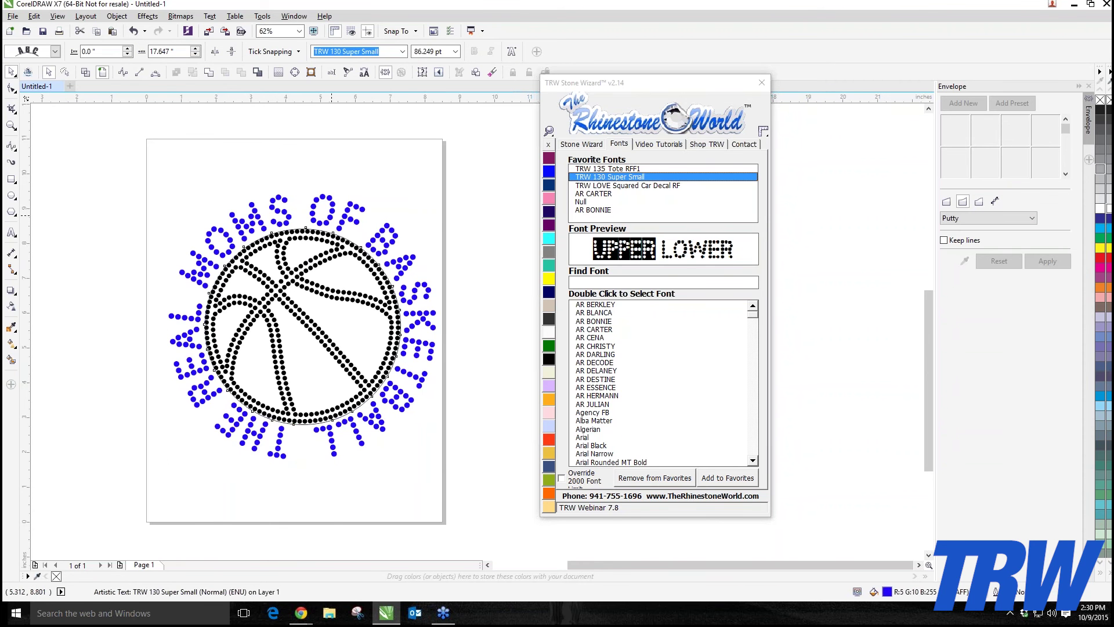
left_click(335, 218)
left_click_drag(442, 186, 411, 453)
left_click(406, 273)
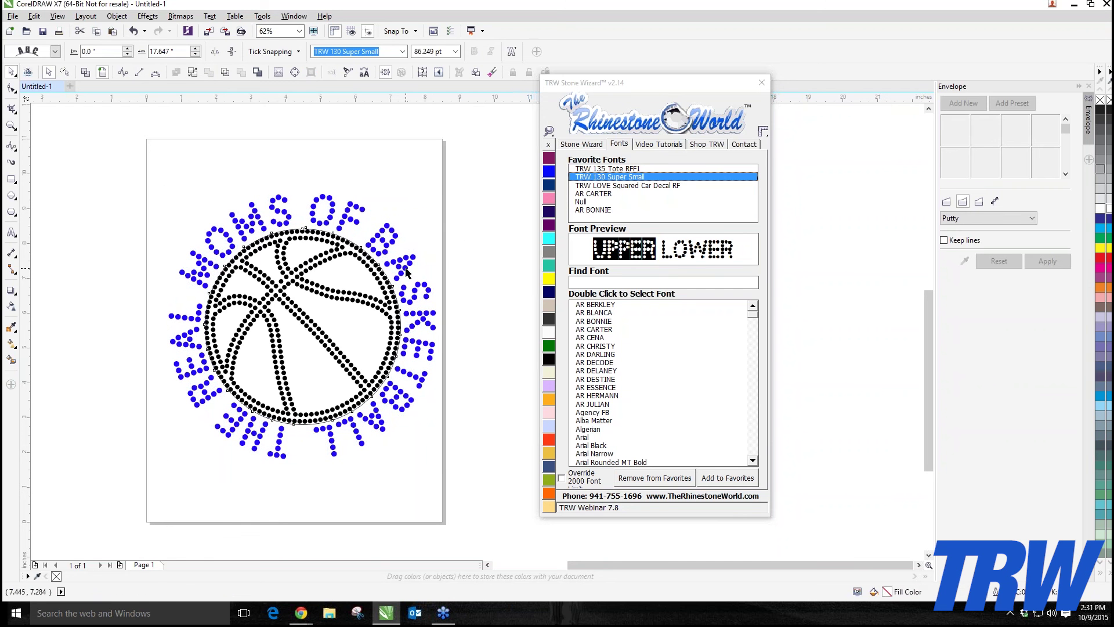
key("F8")
left_click(407, 277)
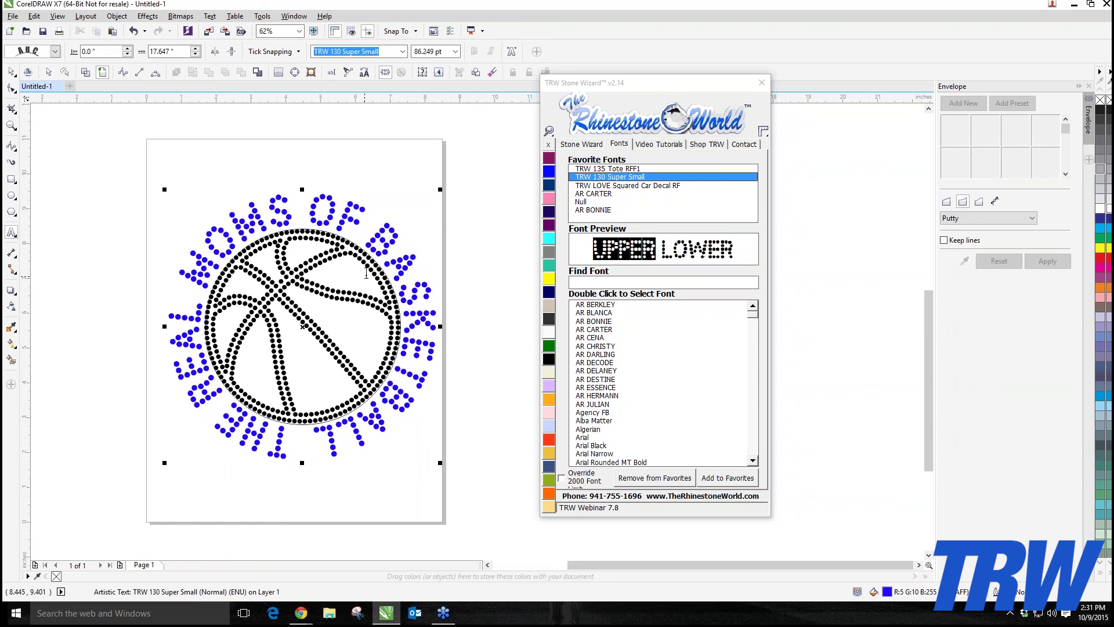
left_click(87, 372)
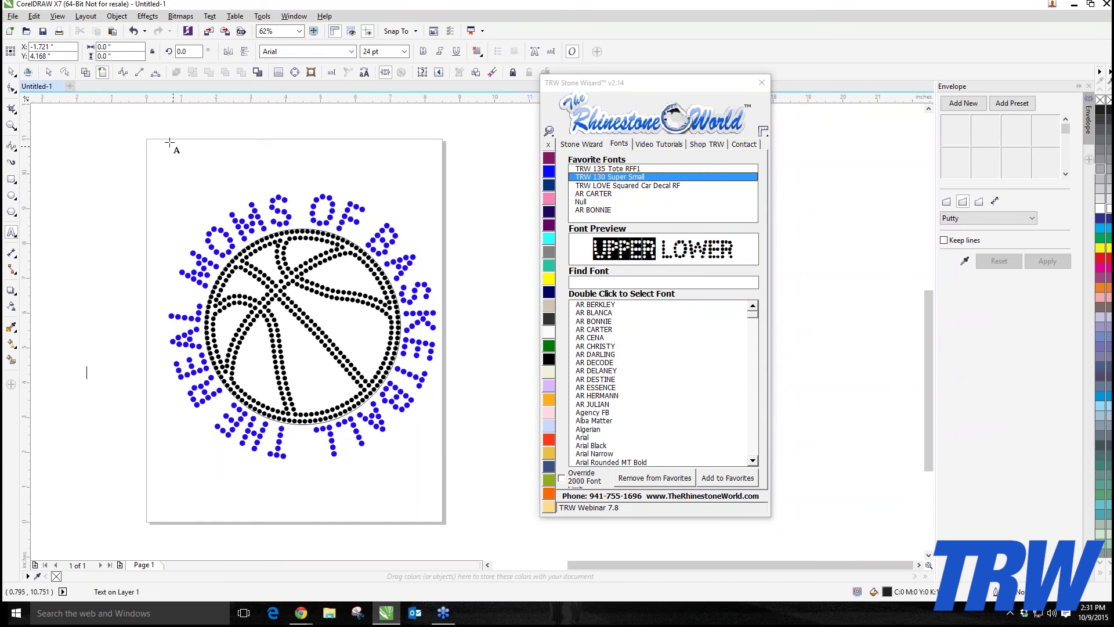
left_click(11, 71)
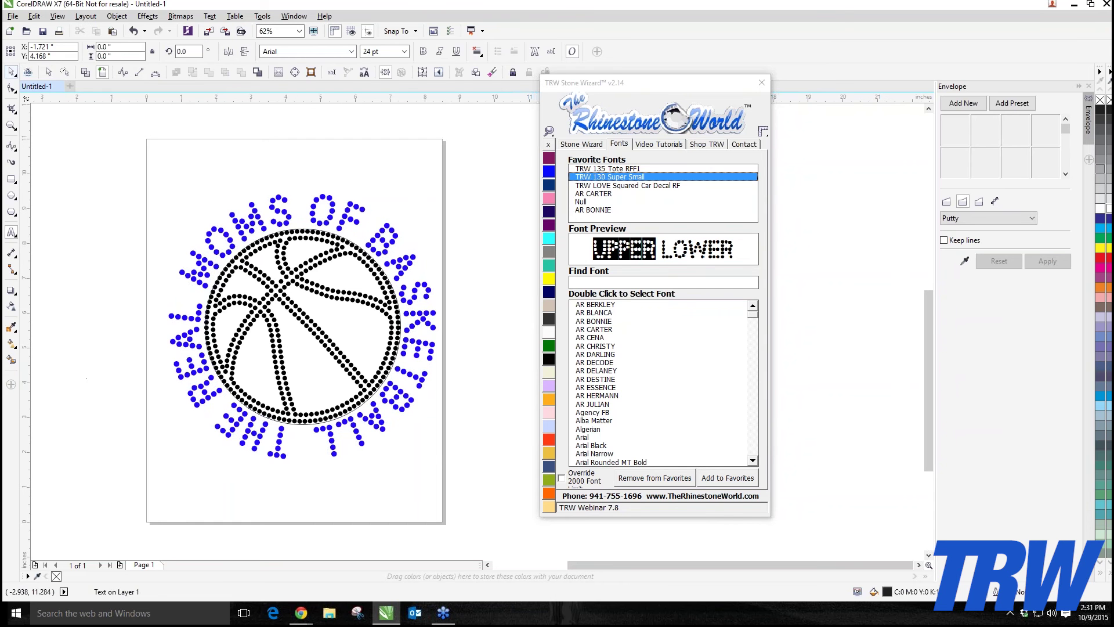
left_click(222, 412)
double_click(247, 416)
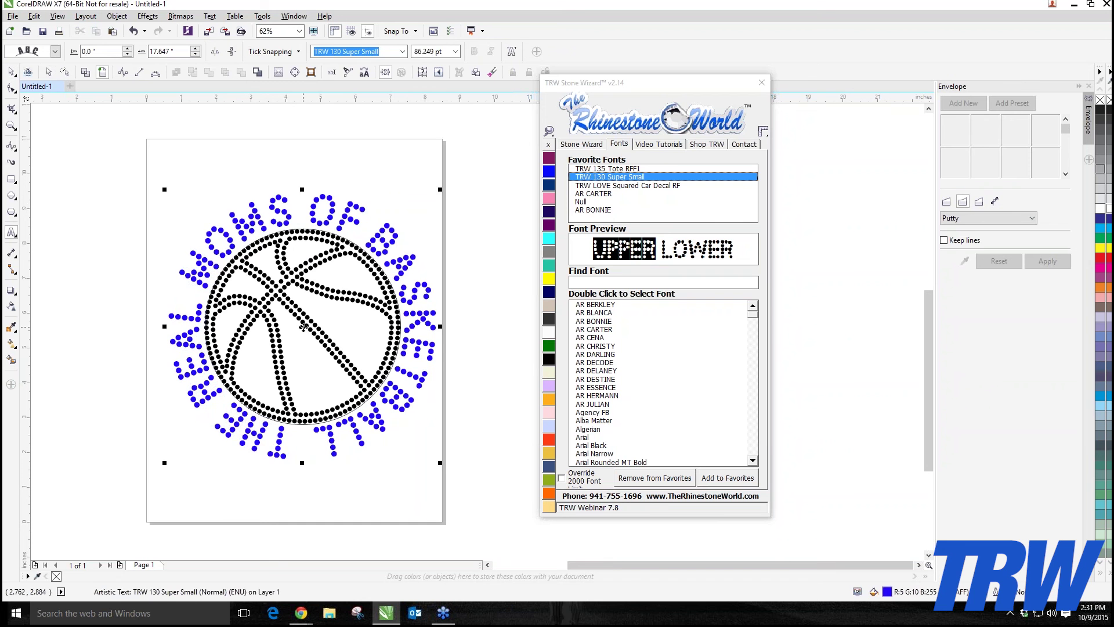
left_click_drag(282, 456, 192, 378)
left_click(11, 72)
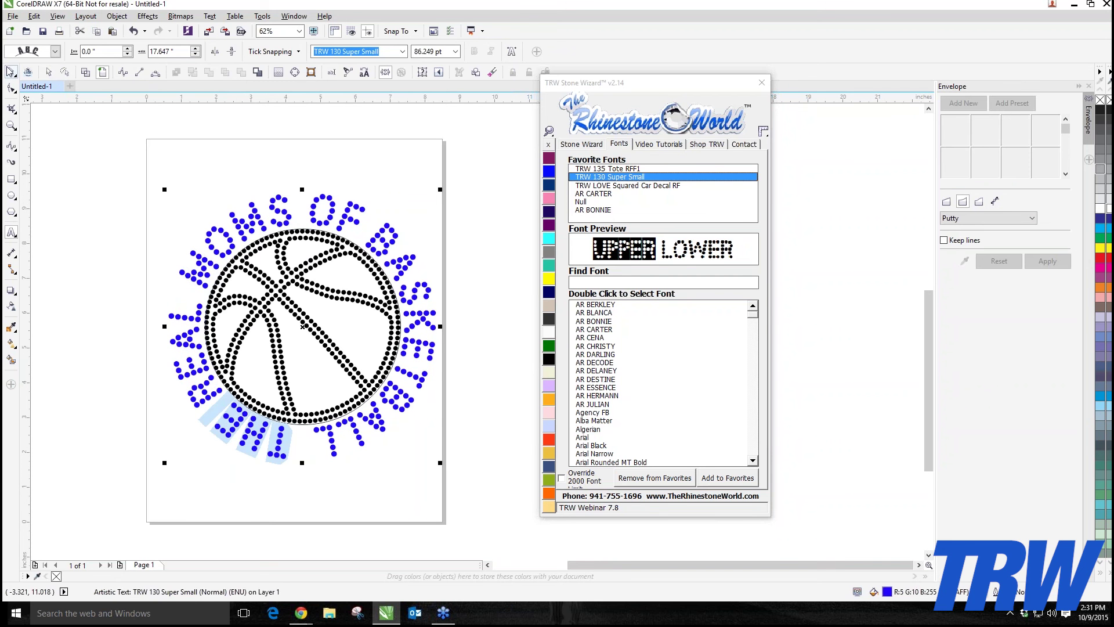
left_click(77, 165)
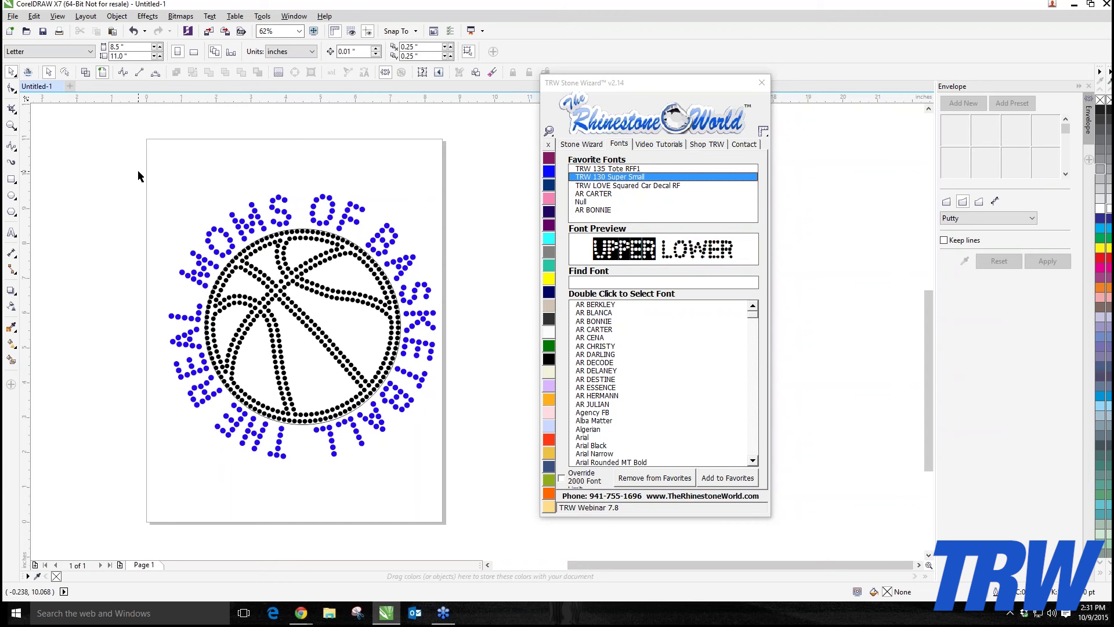
key("ctrl+z")
key("ctrl+shift+z")
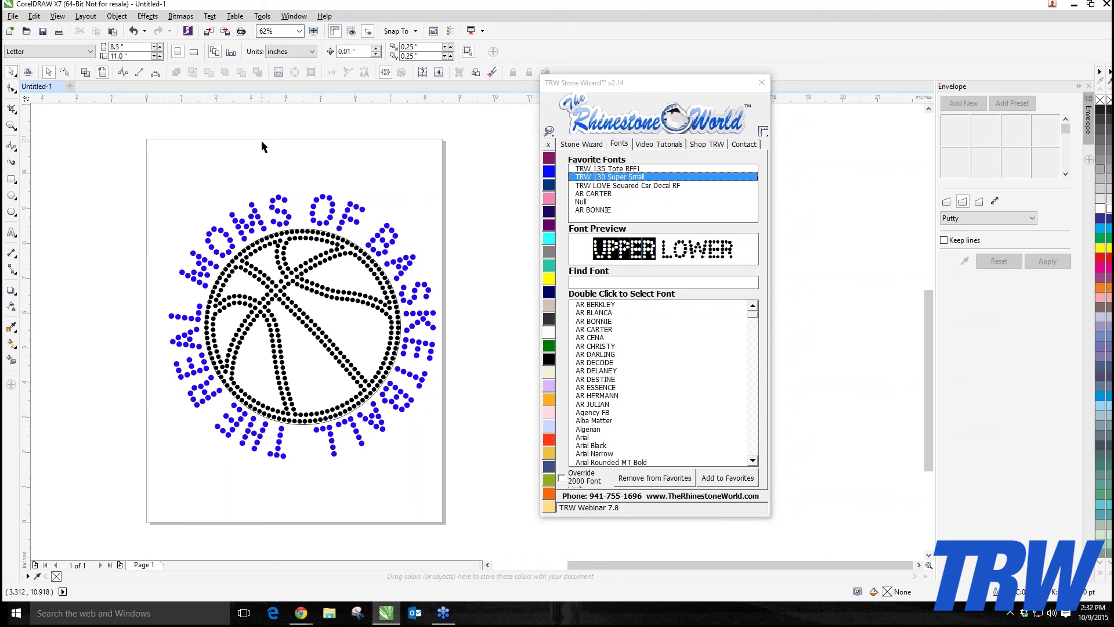
- Move the circle carrying the text to about X -0.16", Y 5.03", and undo the move
left_click(383, 272)
left_click(384, 271)
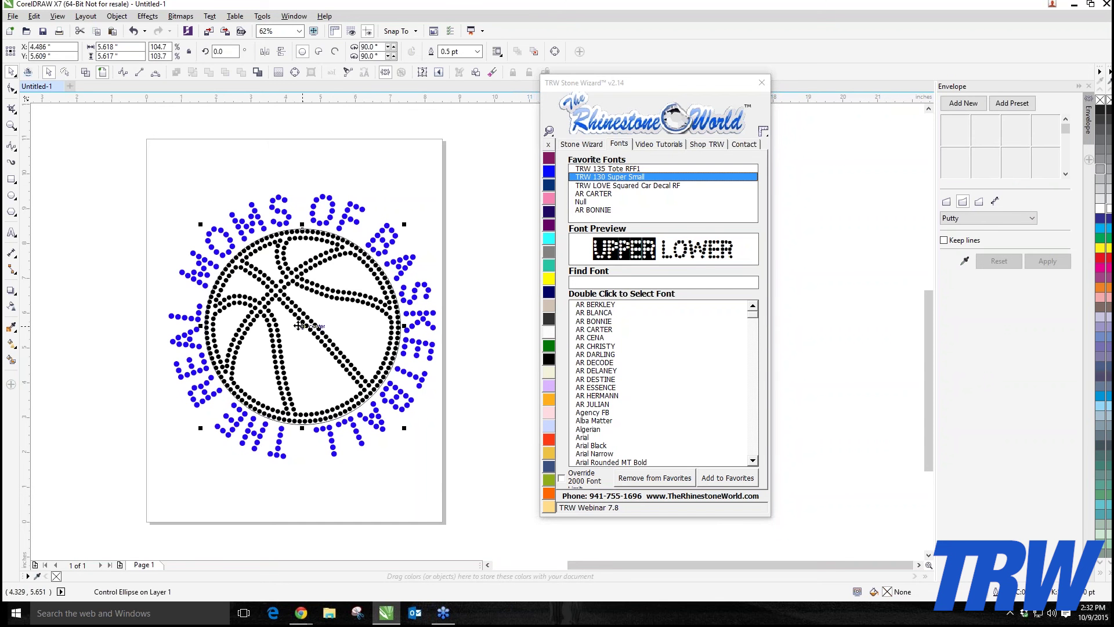
left_click_drag(302, 326, 141, 347)
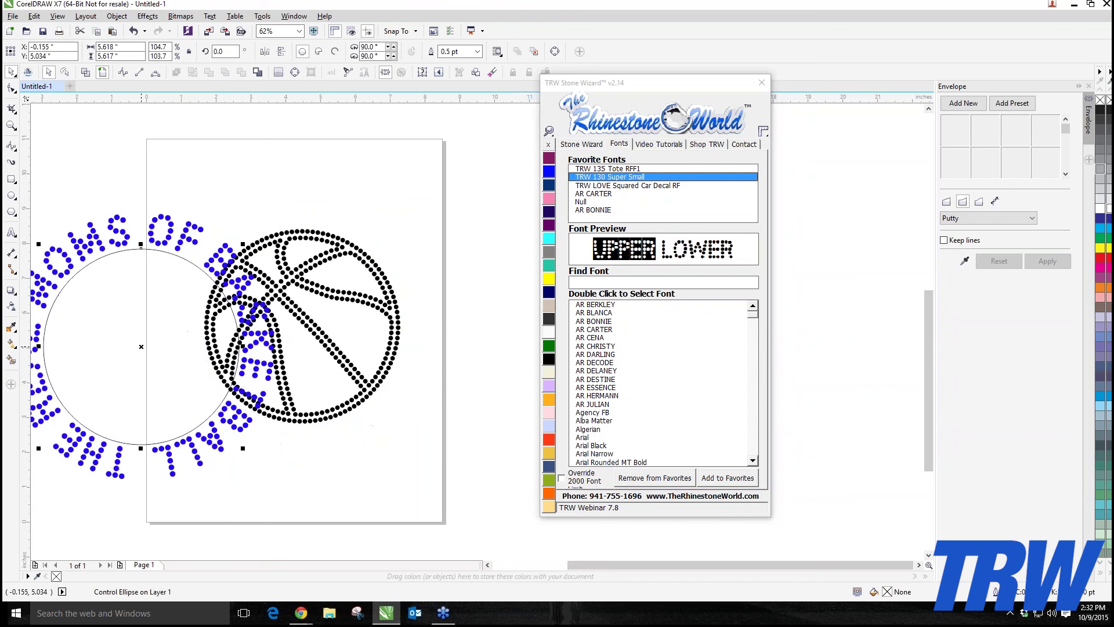
key("ctrl+z")
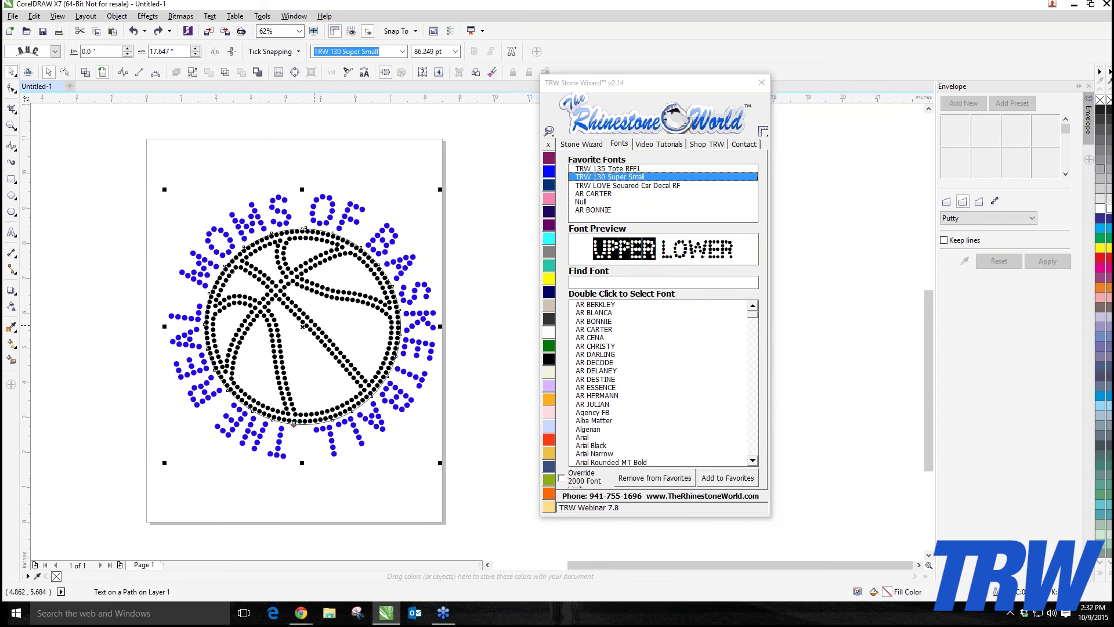
key("Escape")
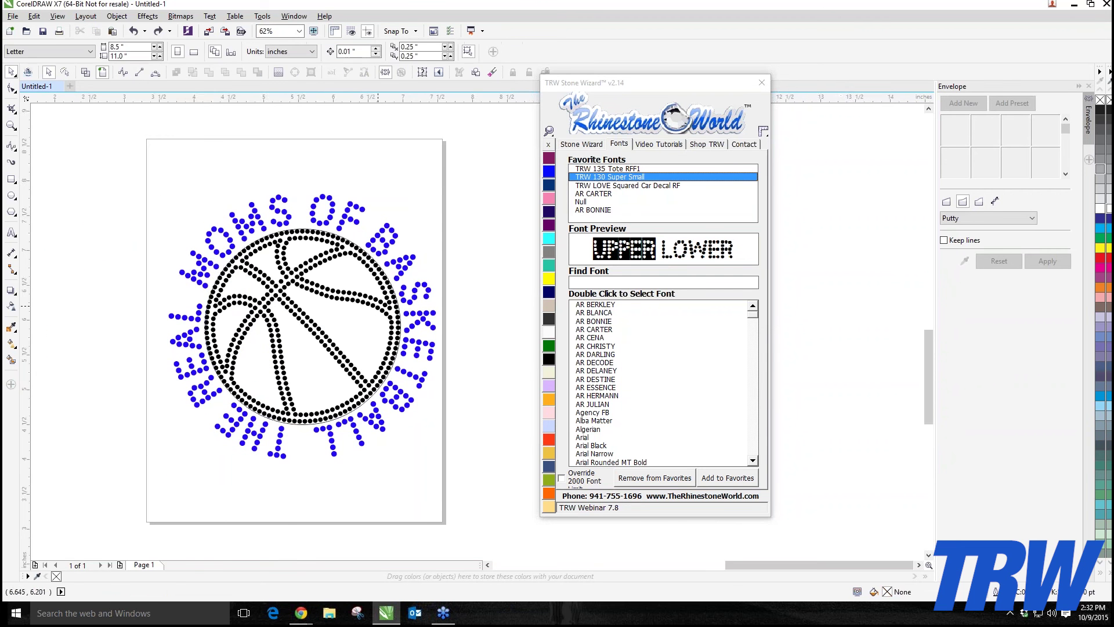
- Delete the thin circle around the basketball and select the curved text with its rotation handles active
scroll(394, 305, "up", 5)
left_click(442, 307)
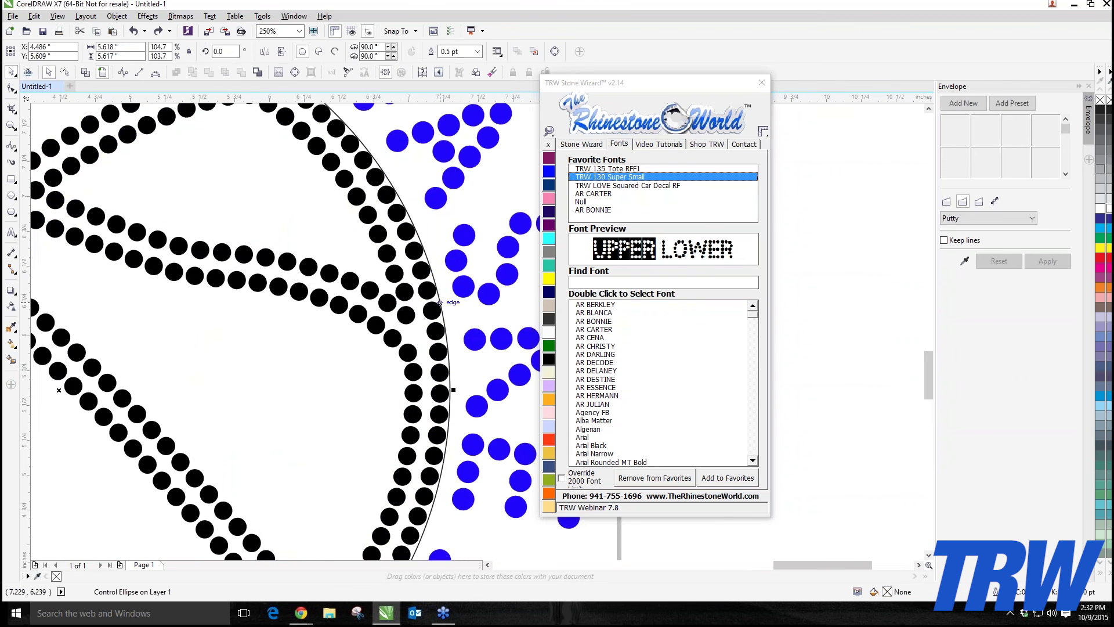
key("Delete")
scroll(442, 276, "down", 5)
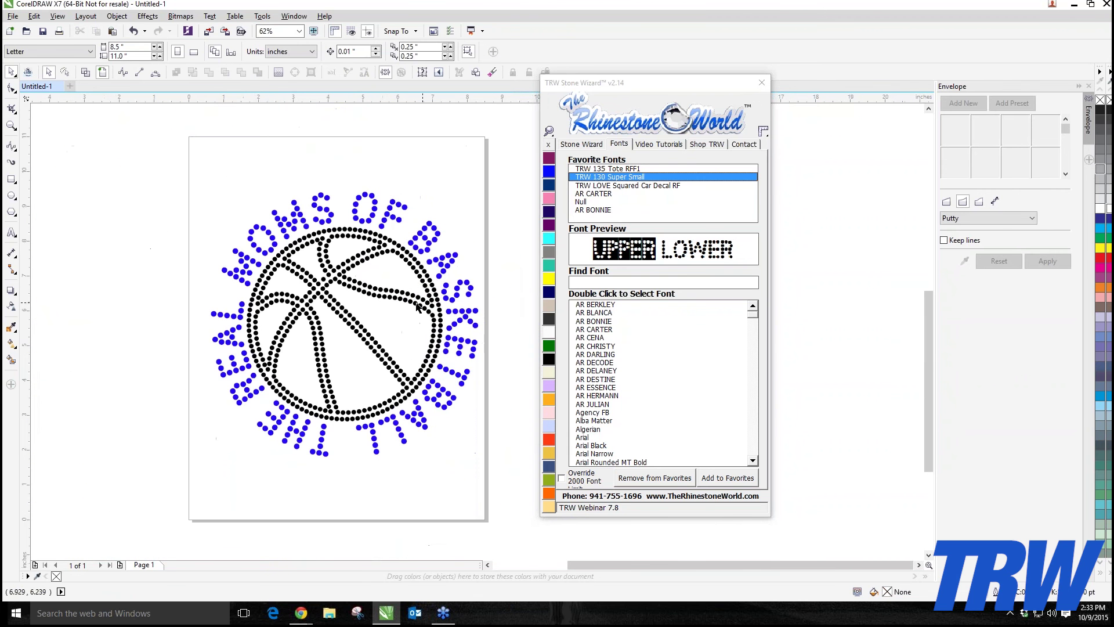
left_click(442, 276)
left_click(444, 270)
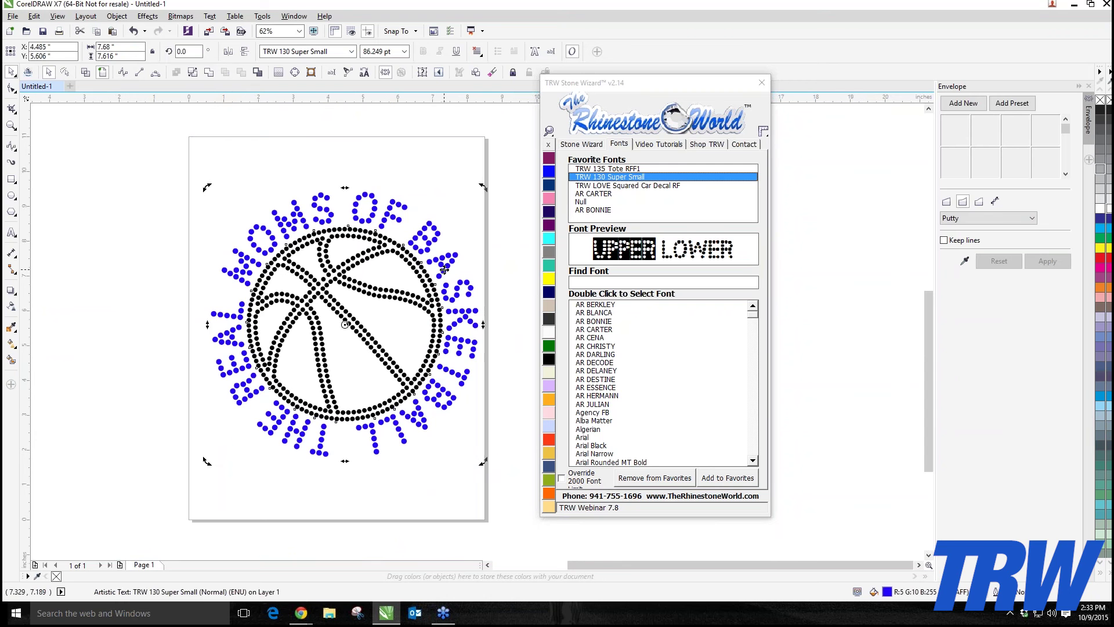
- Try rotating the curved blue text around the basketball to about 277.6°
left_click_drag(482, 193, 512, 322)
left_click_drag(480, 193, 517, 343)
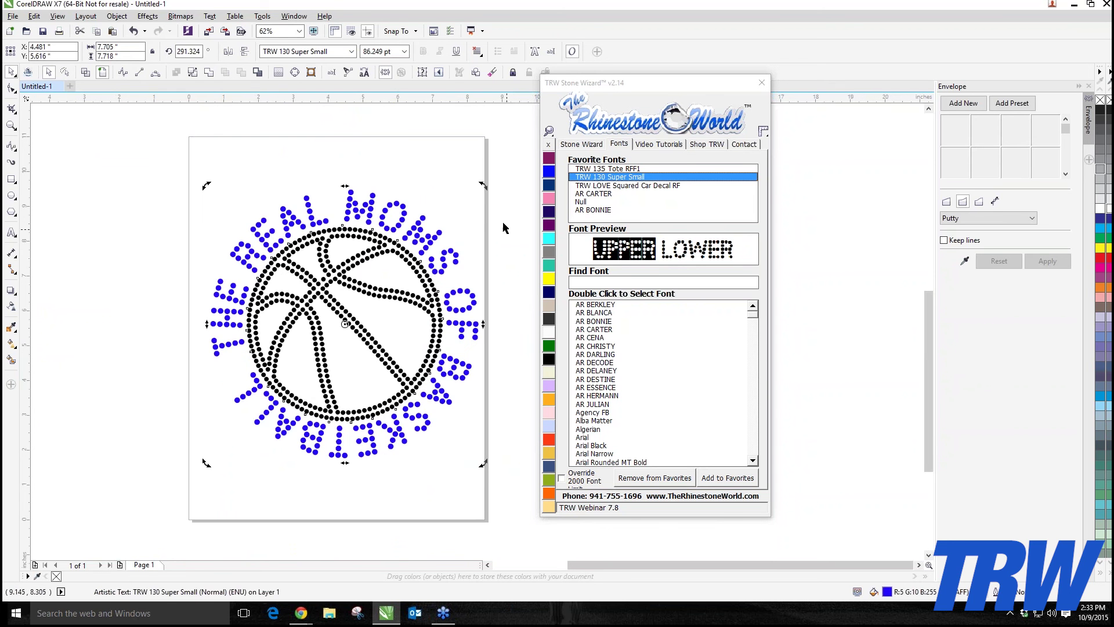
left_click_drag(488, 193, 504, 238)
left_click(355, 246)
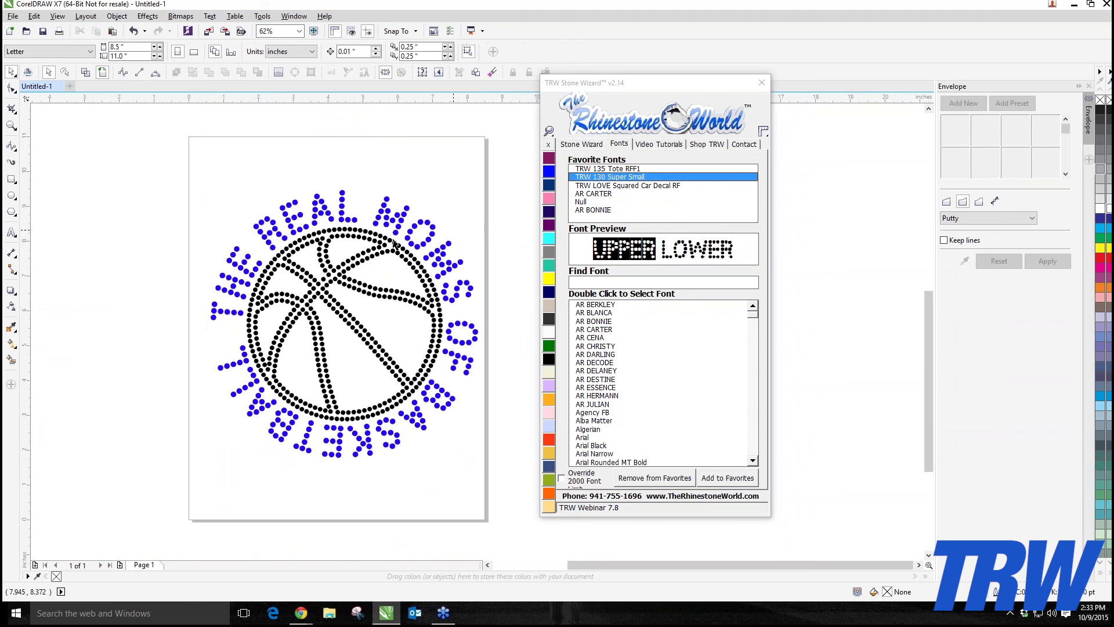
scroll(355, 245, "down", 1)
scroll(341, 249, "up", 1)
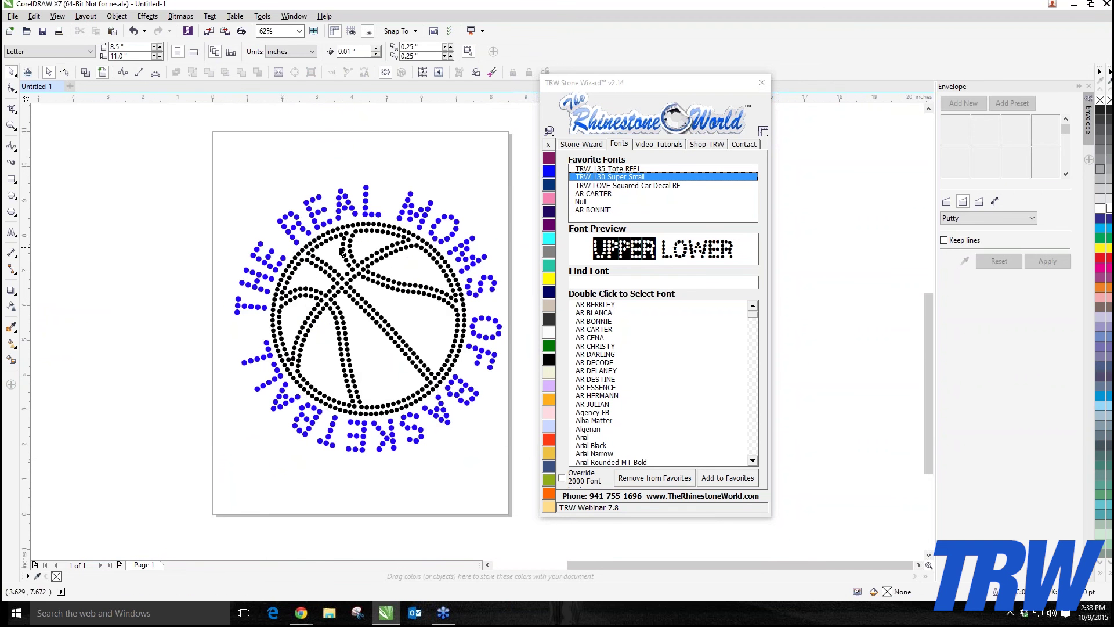
left_click(299, 244)
left_click(282, 233)
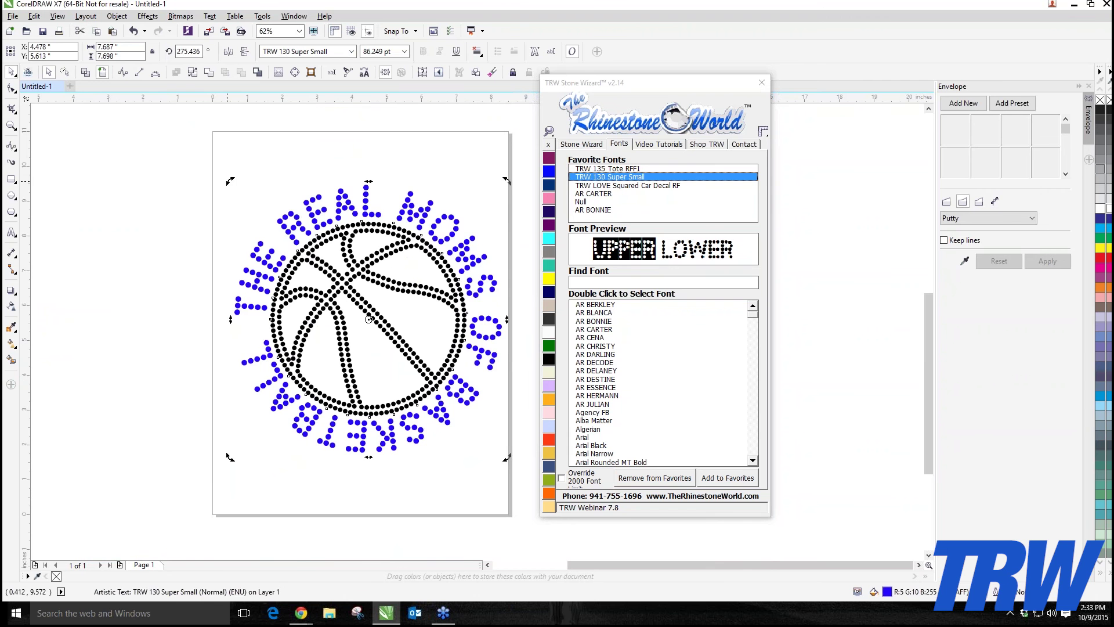
left_click_drag(229, 181, 226, 187)
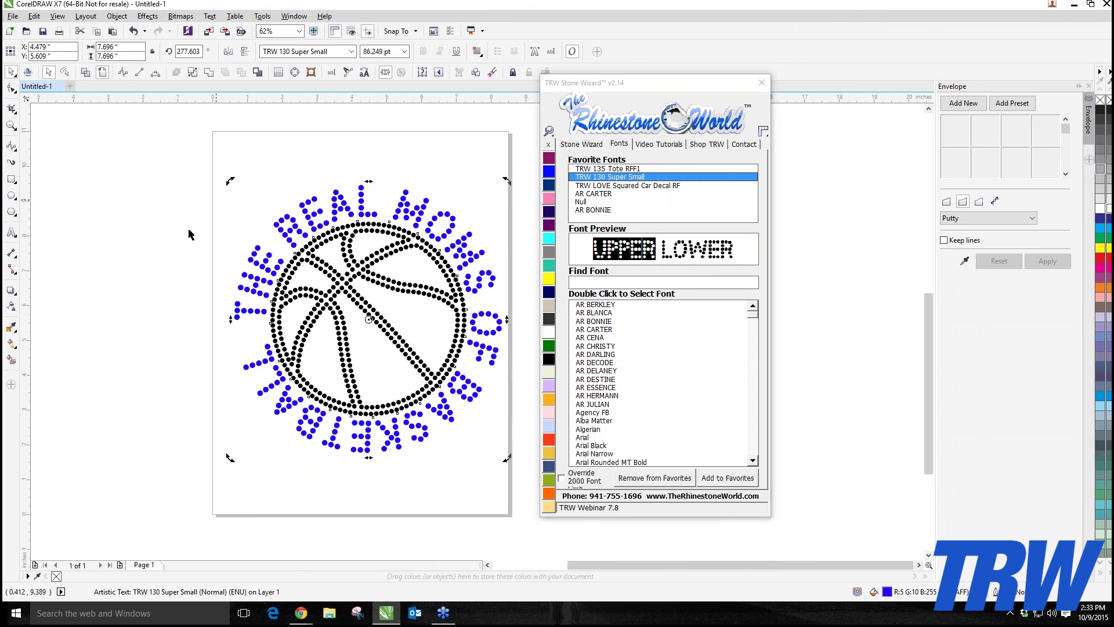
mouse_move(131, 302)
scroll(131, 302, "down", 1)
left_click(268, 287)
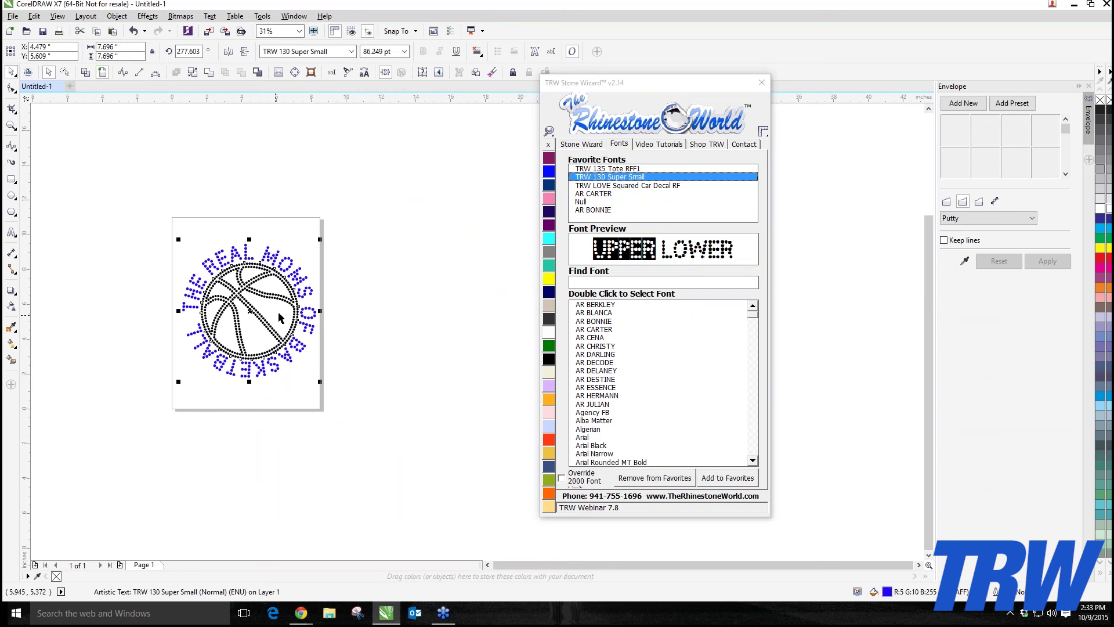
left_click(373, 328)
scroll(300, 317, "up", 1)
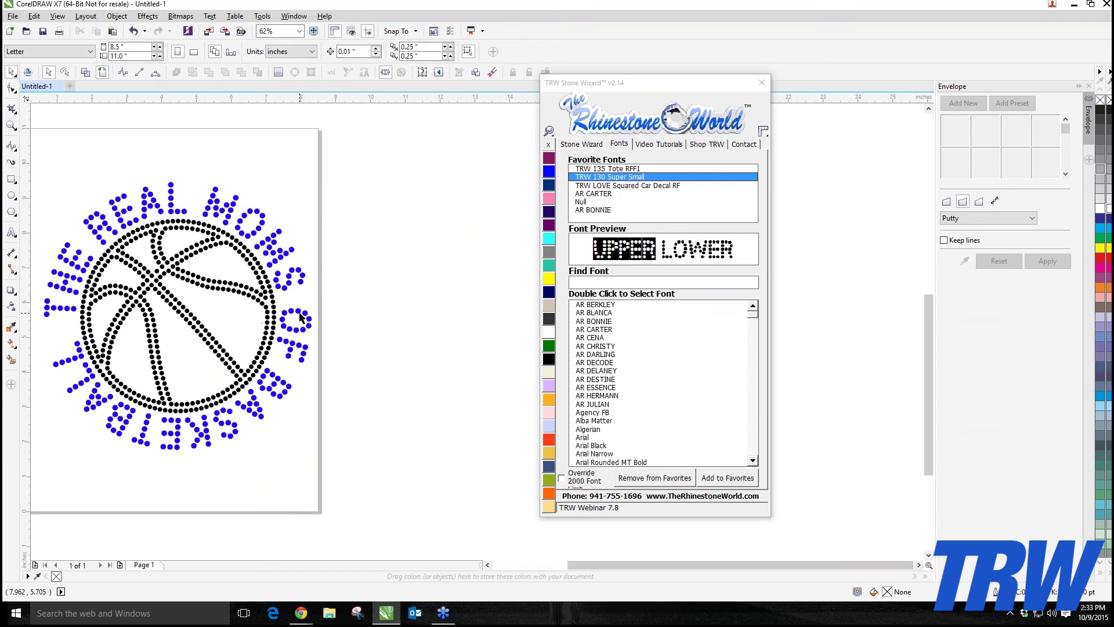
- Enlarge the circle-fitted text to about 89.74 pt and delete the thin circle around the basketball
left_click(301, 317)
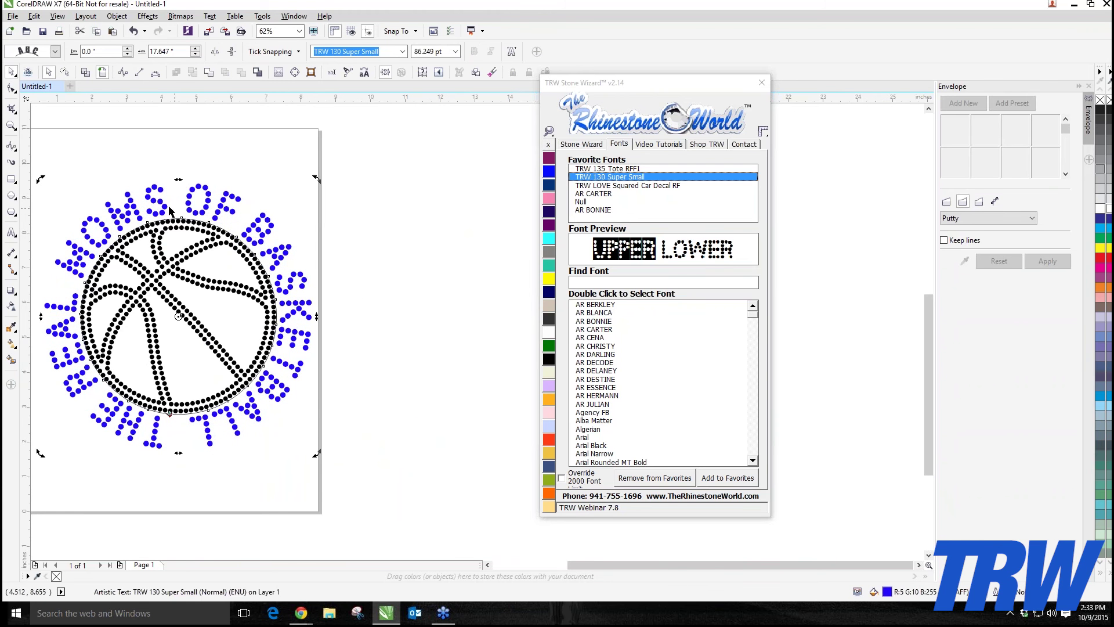
left_click(204, 215)
left_click_drag(315, 179, 342, 168)
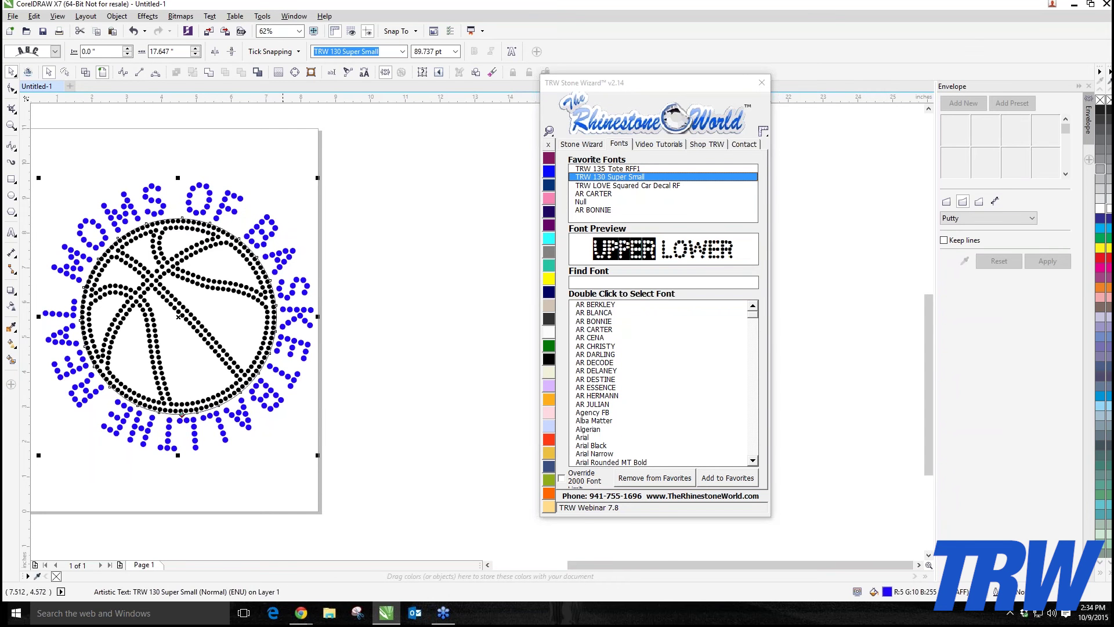
left_click(375, 287)
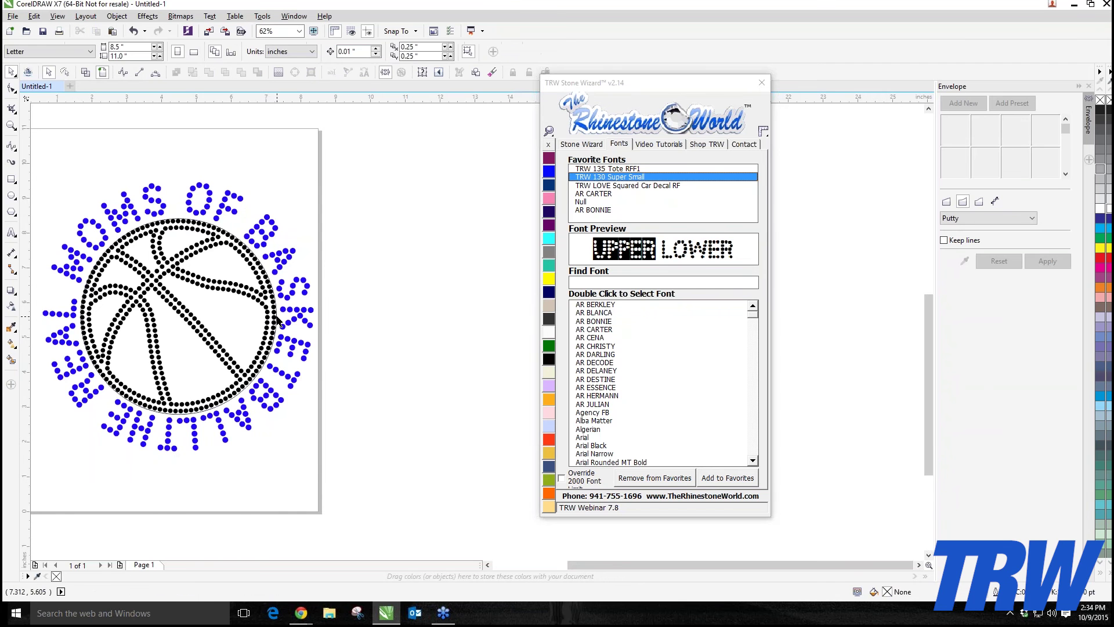
key("ctrl+z")
key("ctrl+shift+z")
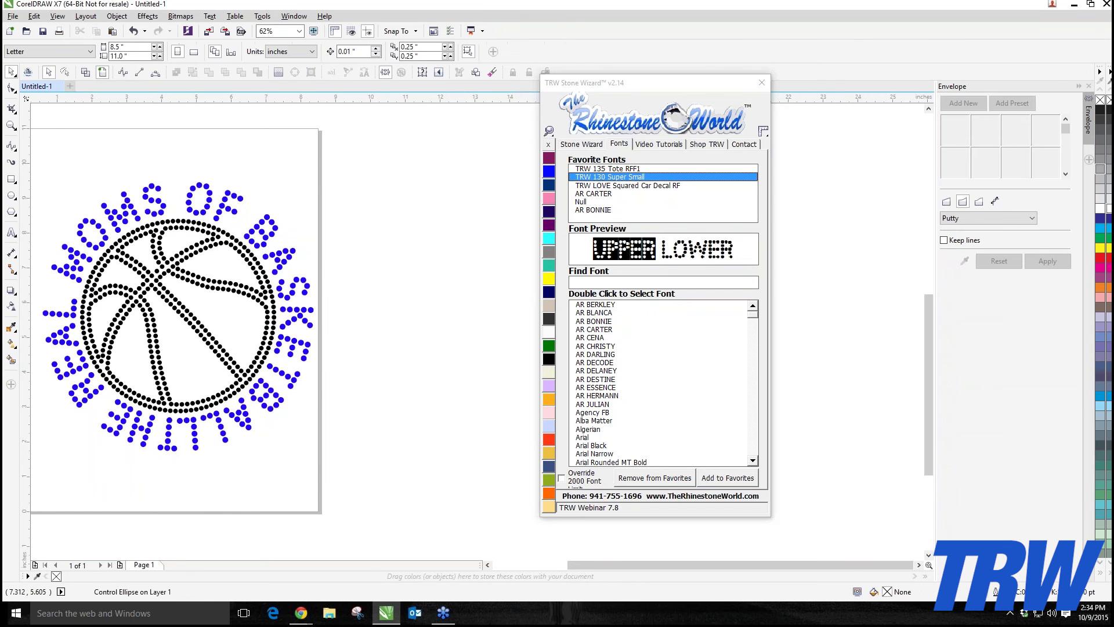
- Rotate the curved text around the basketball to about 218°
left_click(308, 306)
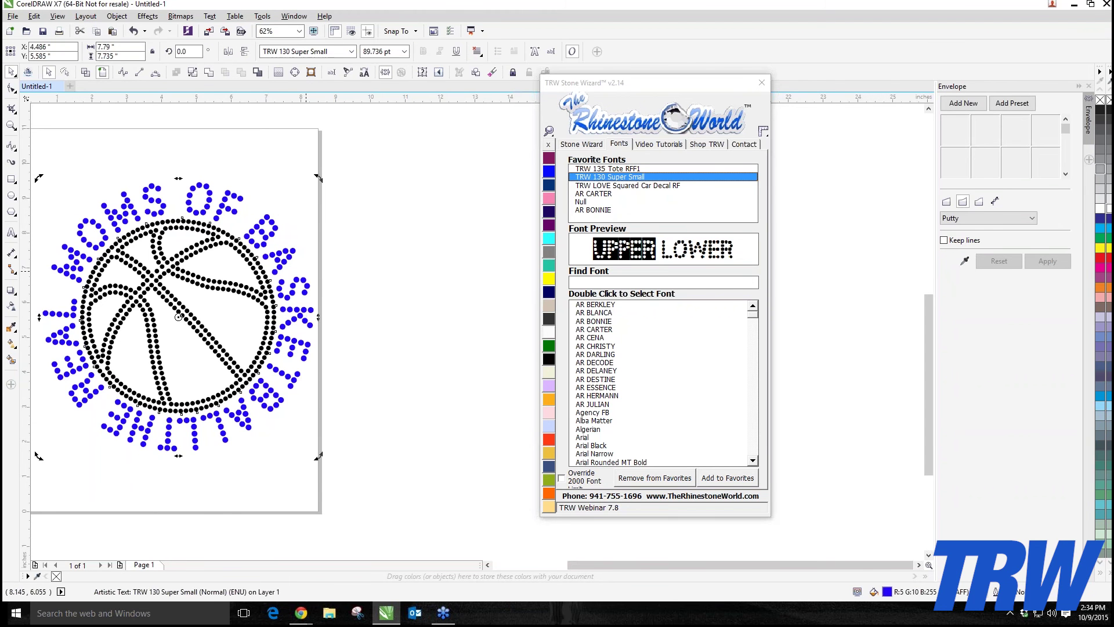
left_click_drag(318, 178, 314, 428)
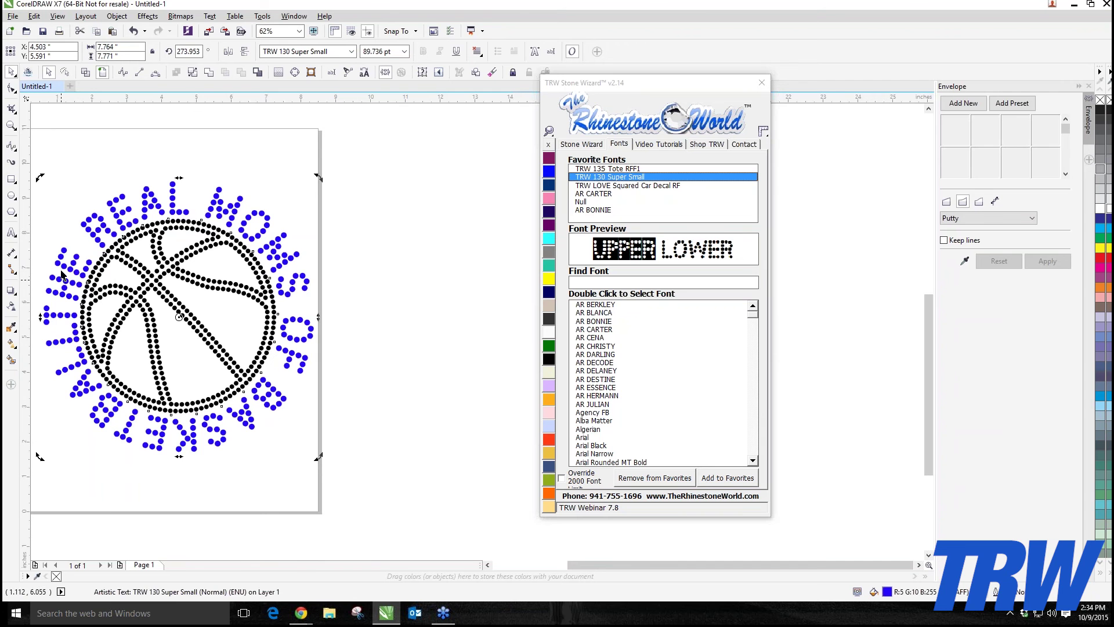
left_click_drag(40, 177, 153, 153)
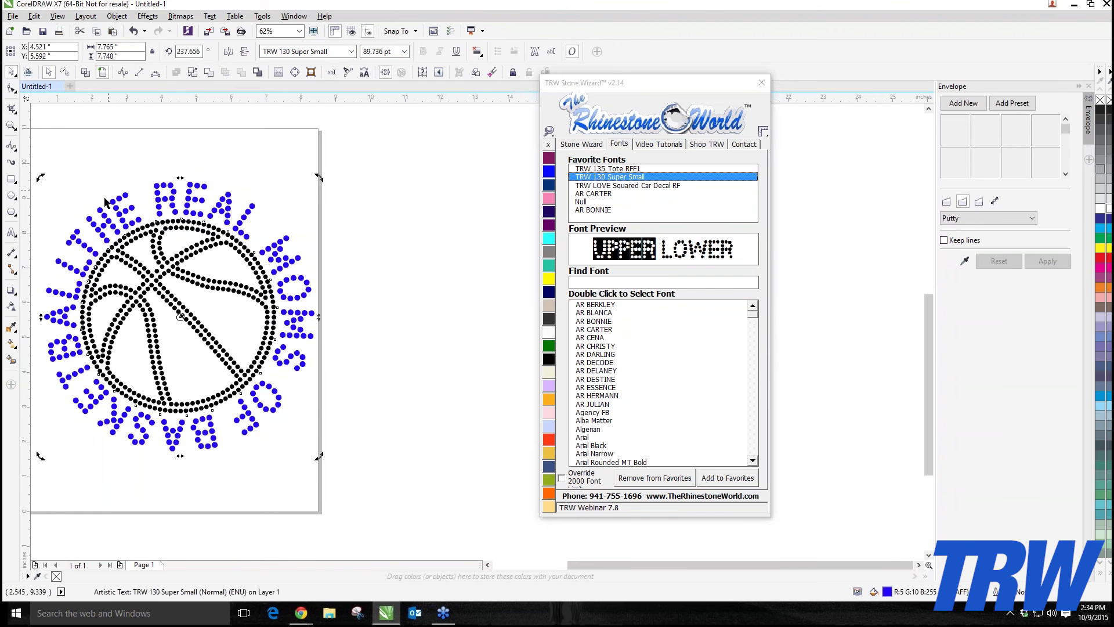
mouse_move(42, 176)
left_mouse_down()
mouse_move(87, 166)
mouse_move(45, 174)
left_mouse_up()
left_click(399, 248)
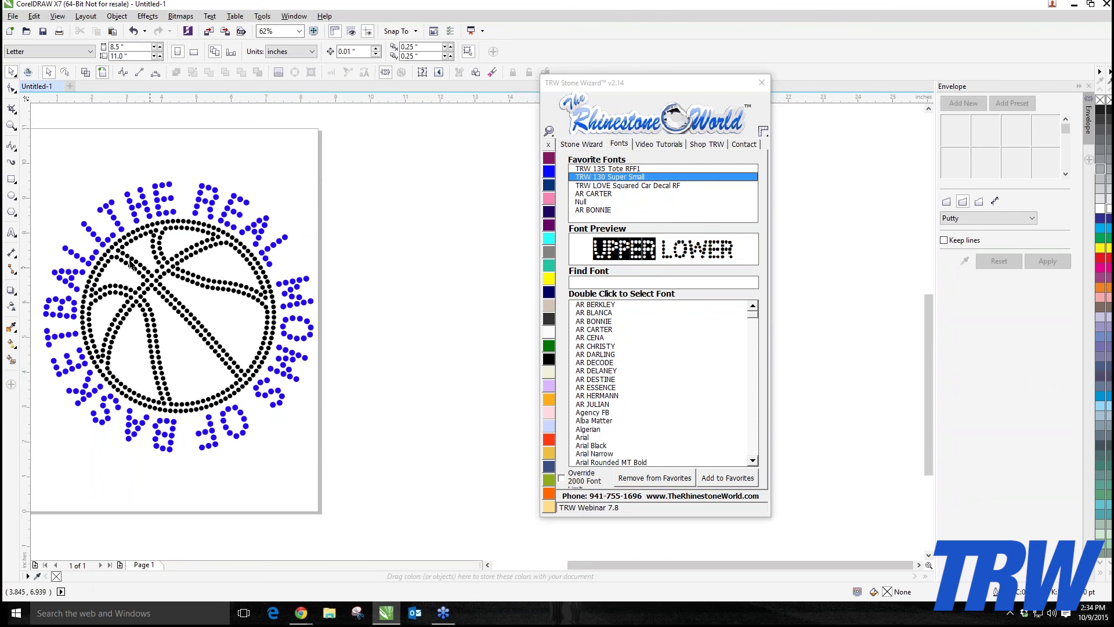
- Convert the curved text into individual stones with the Stone Wizard and move them off the basketball to its right
left_click(581, 144)
left_click(311, 307)
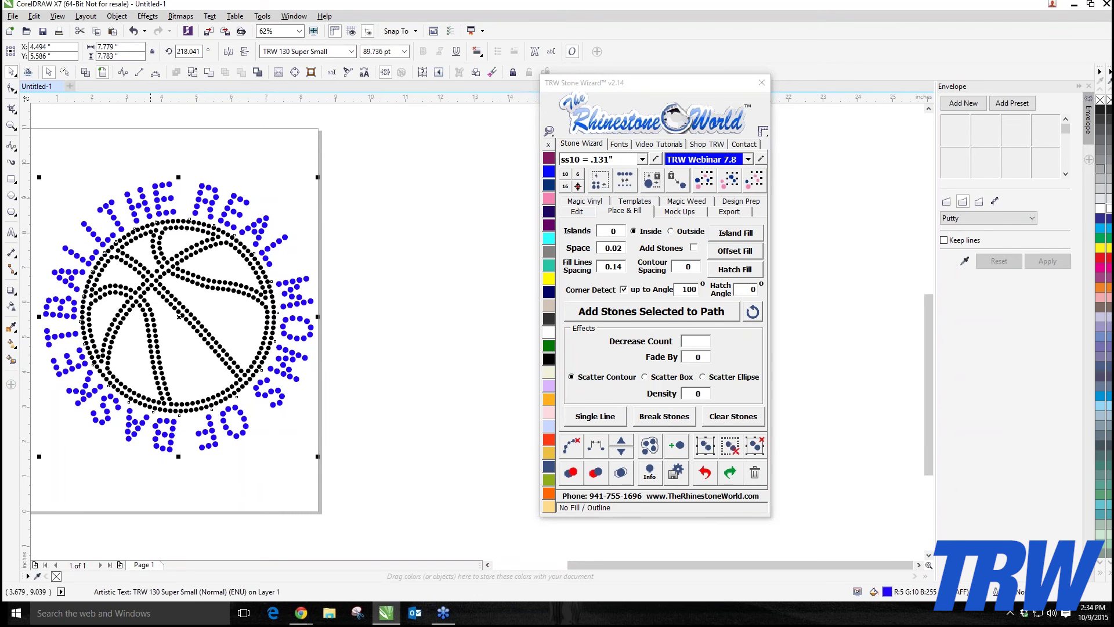
left_click(602, 184)
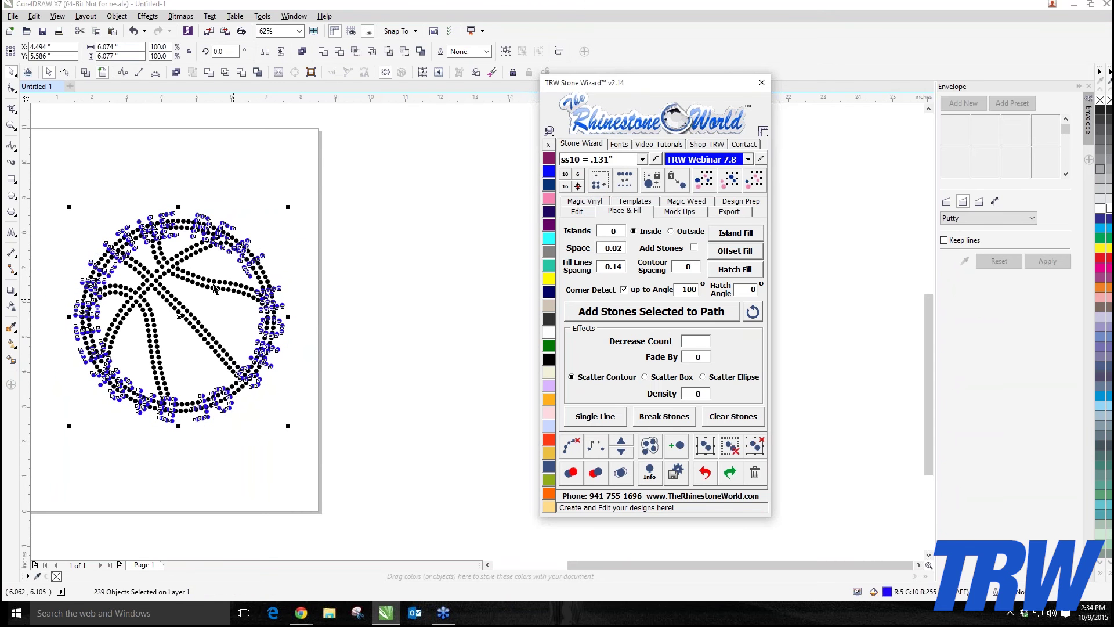
left_click_drag(235, 250, 462, 203)
left_click(283, 437)
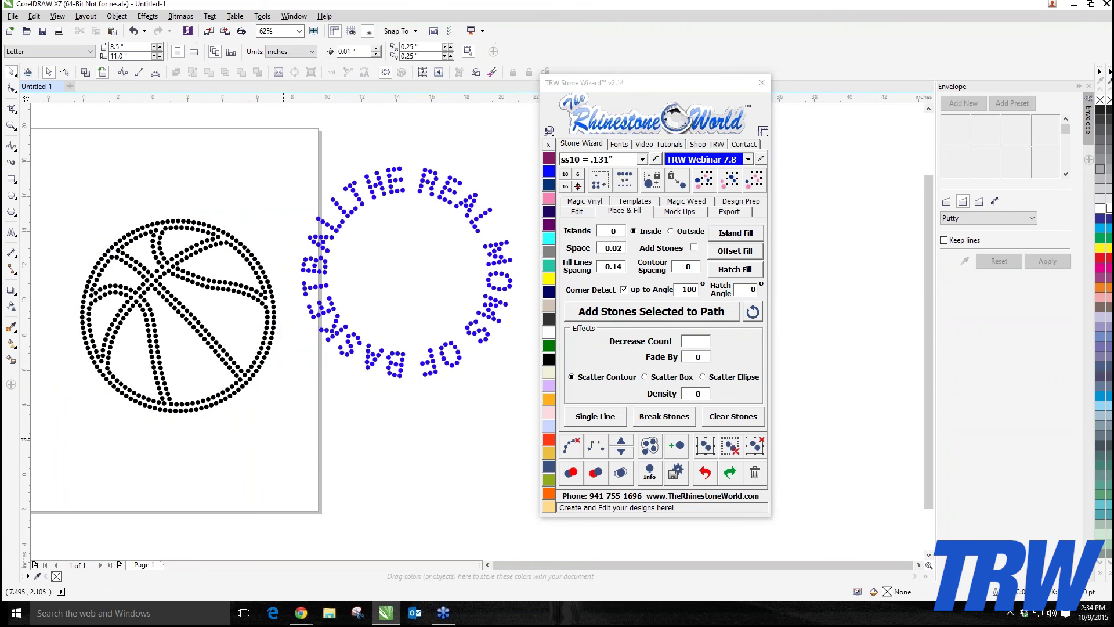
- Paste the basketball photo, enlarge it to about 3.86" by 3.87" and place it above the rhinestone ball at about X 5.28", Y 11.98"
scroll(284, 436, "down", 2)
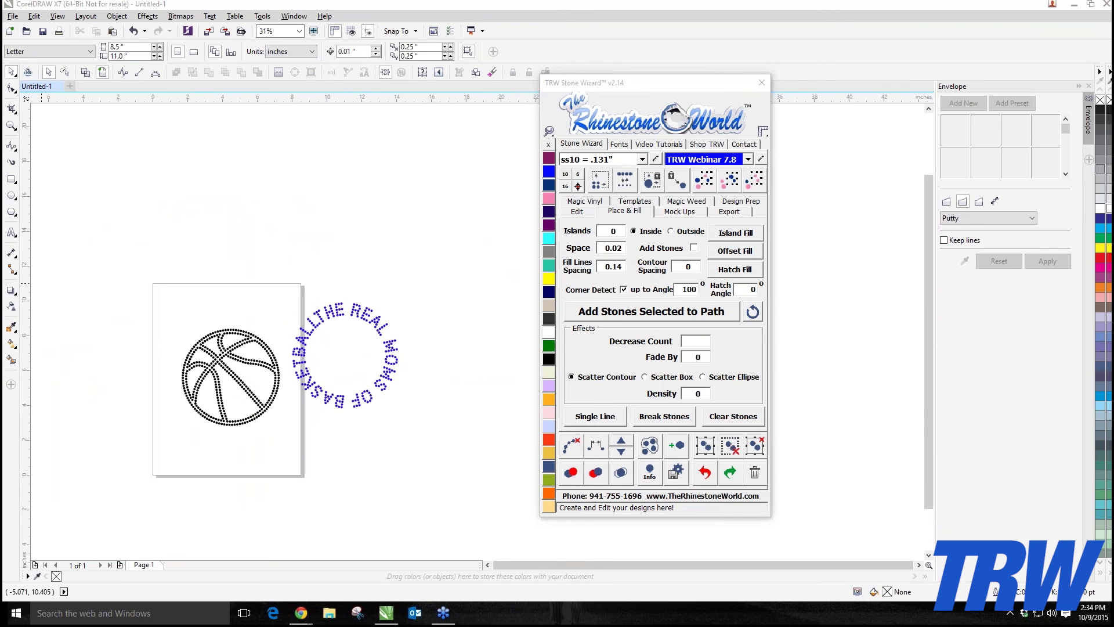
key("ctrl+v")
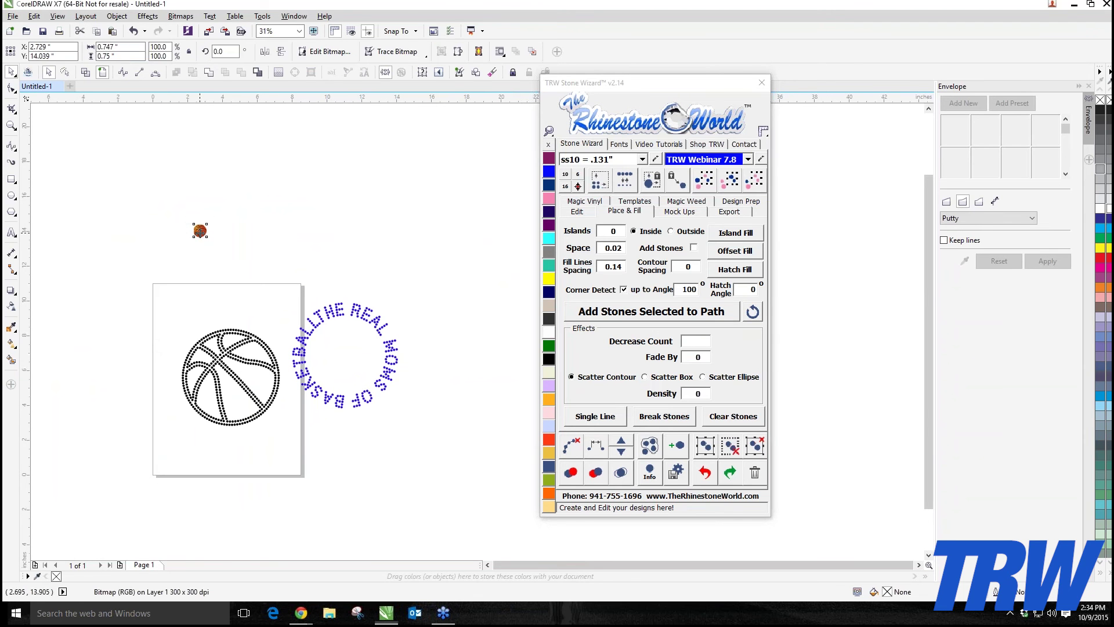
left_click_drag(214, 274, 166, 235)
scroll(356, 371, "up", 1)
scroll(162, 232, "down", 1)
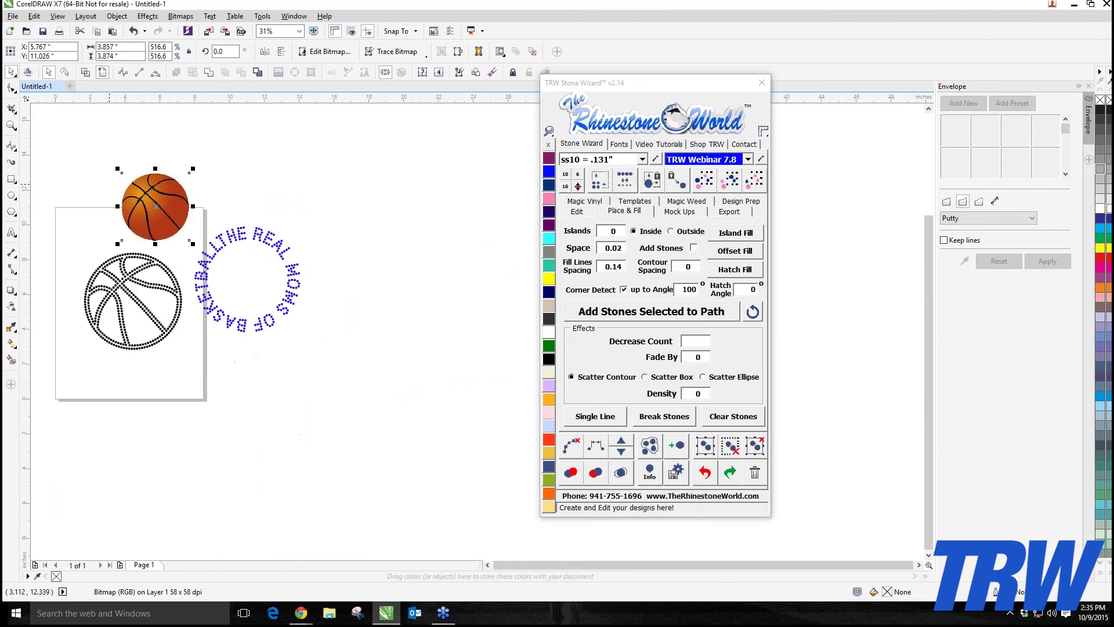
scroll(108, 183, "up", 1)
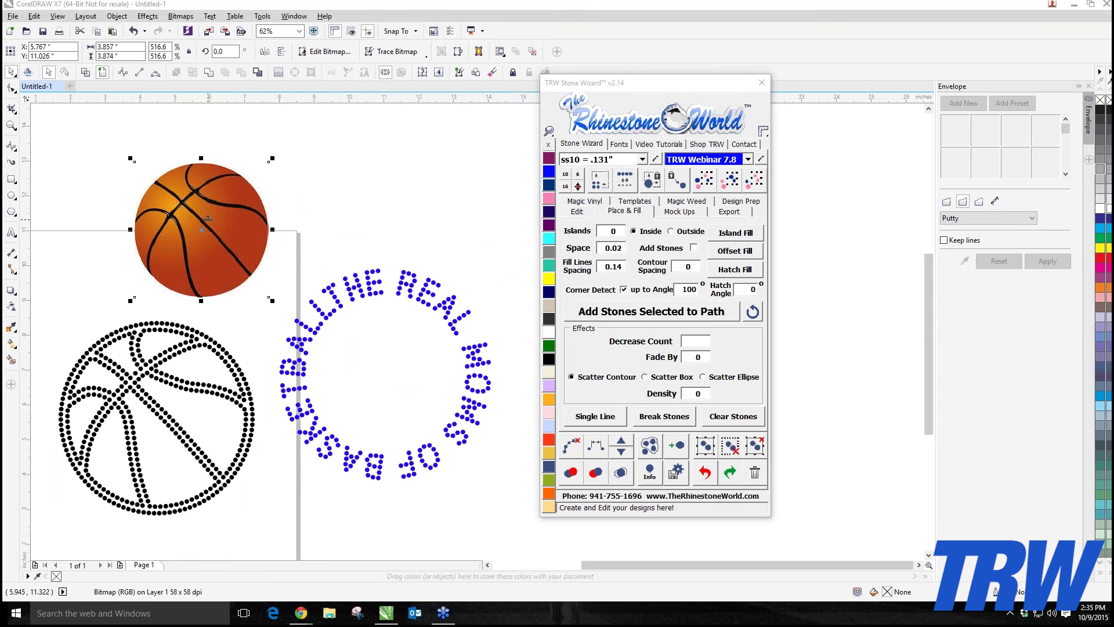
left_click_drag(209, 220, 186, 183)
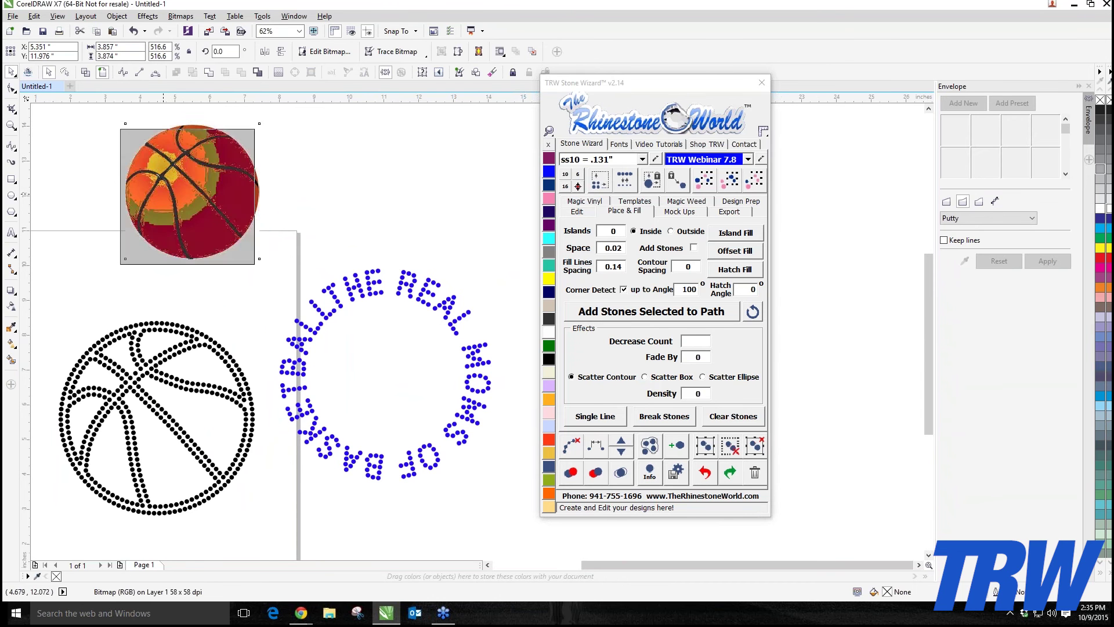
- Draw an ellipse about 3.86" by 3.87" around the edge of the basketball photo
left_click(11, 195)
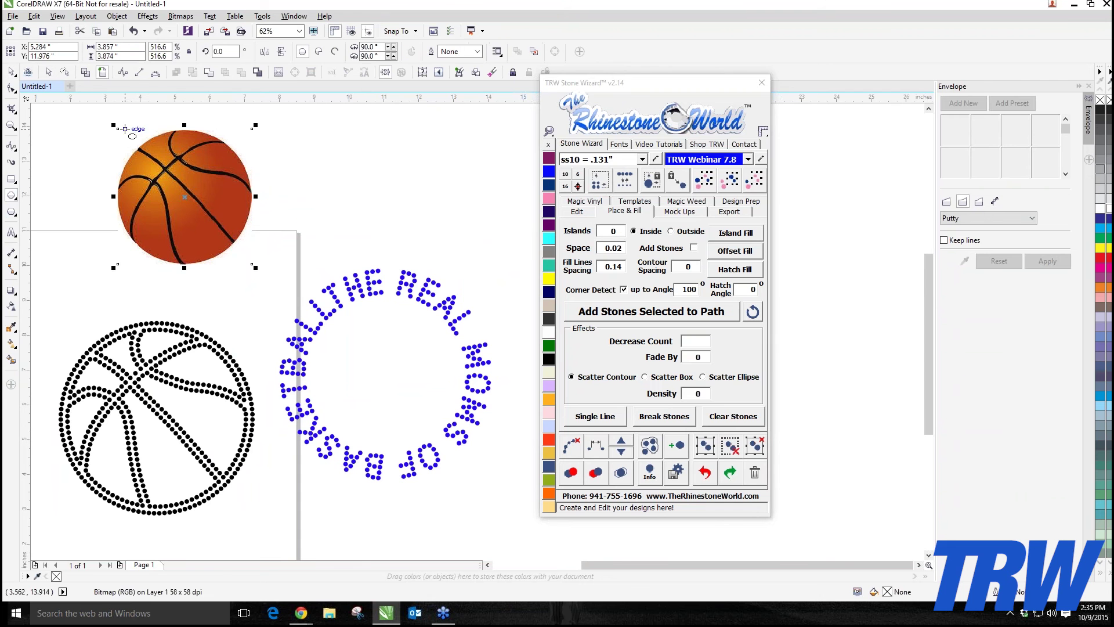
left_click_drag(118, 136, 252, 265)
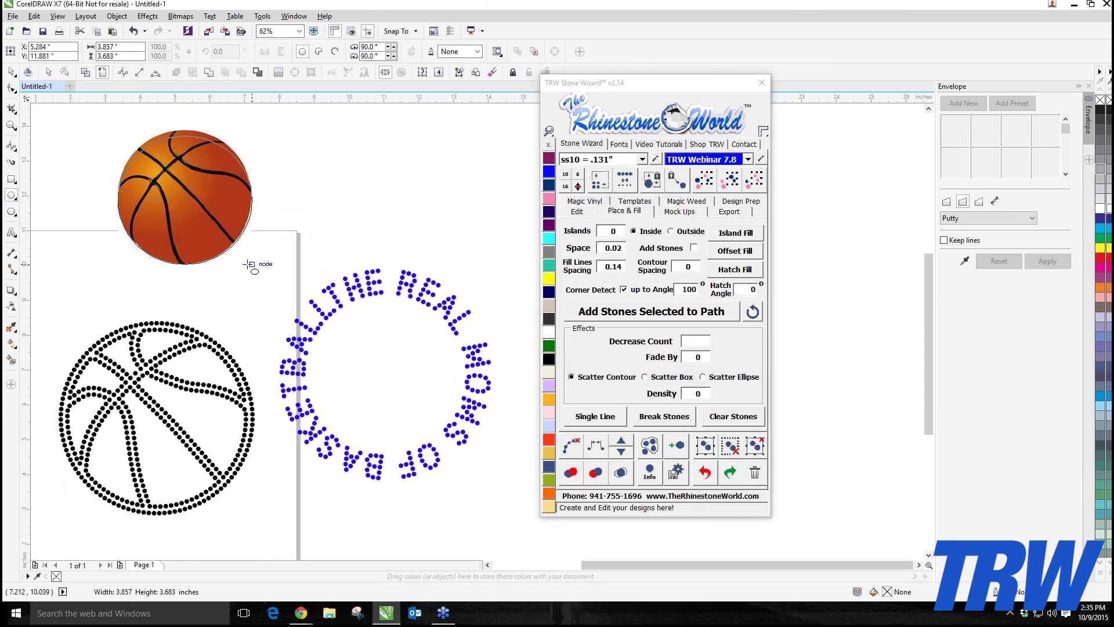
left_click_drag(184, 136, 185, 129)
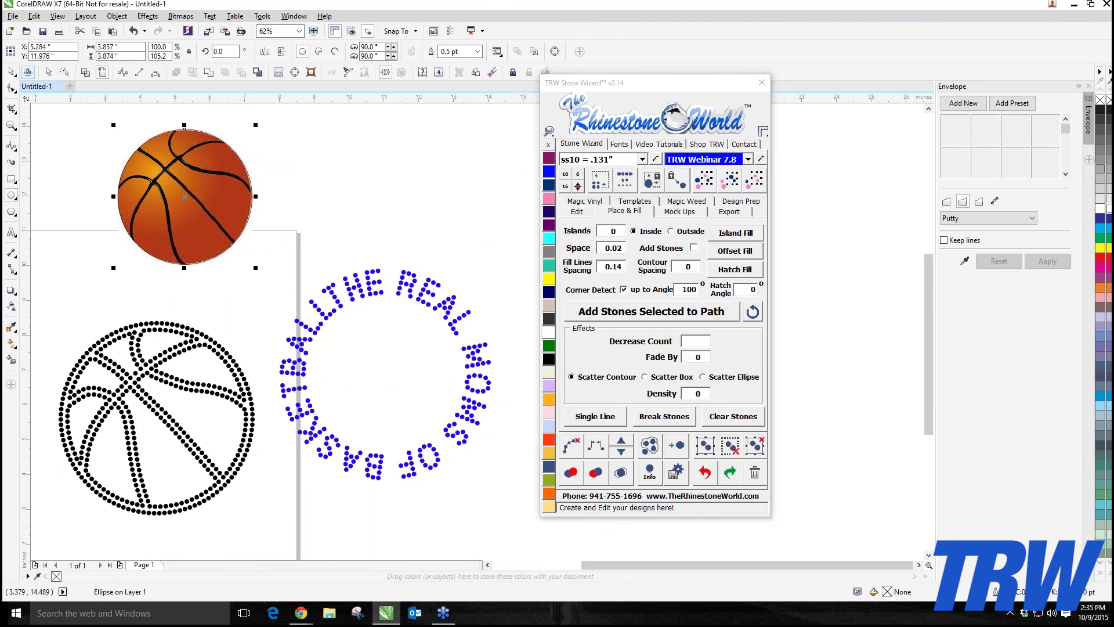
- Switch to wireframe view and trace the long diagonal seam of the photo from the ball's upper-left edge to its lower-right edge
left_click(102, 72)
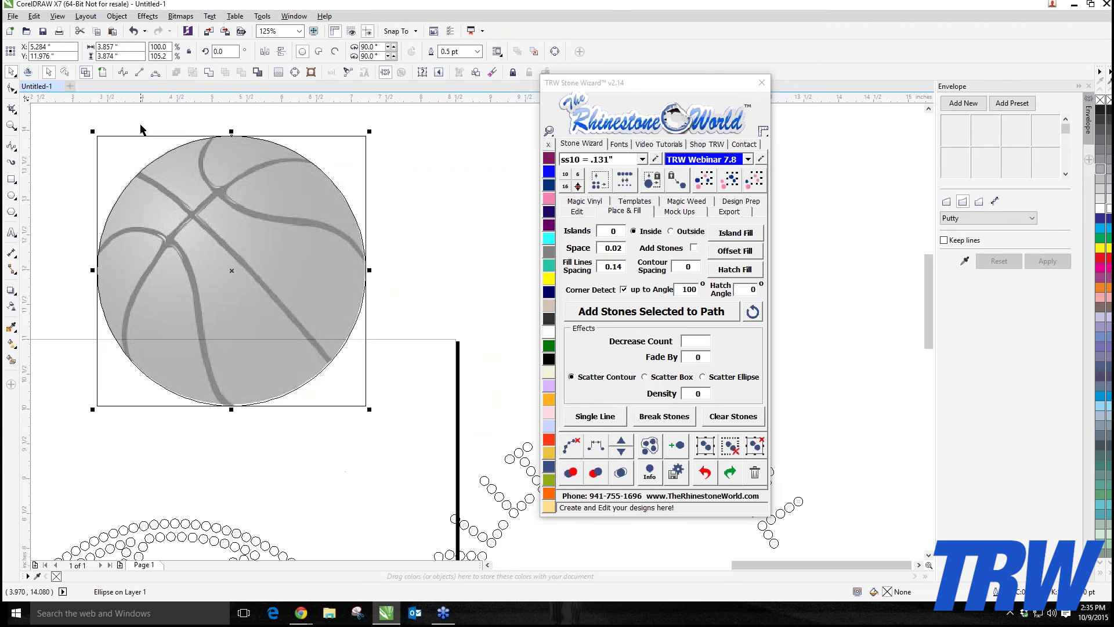
left_click(44, 165)
left_click(11, 147)
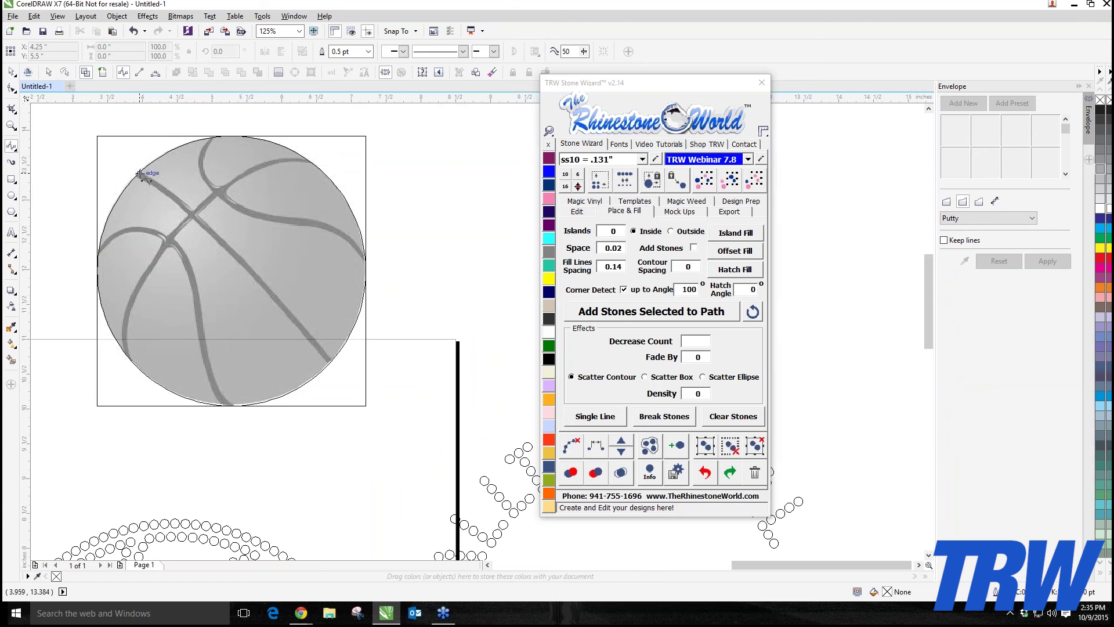
left_click(138, 172)
left_click(176, 198)
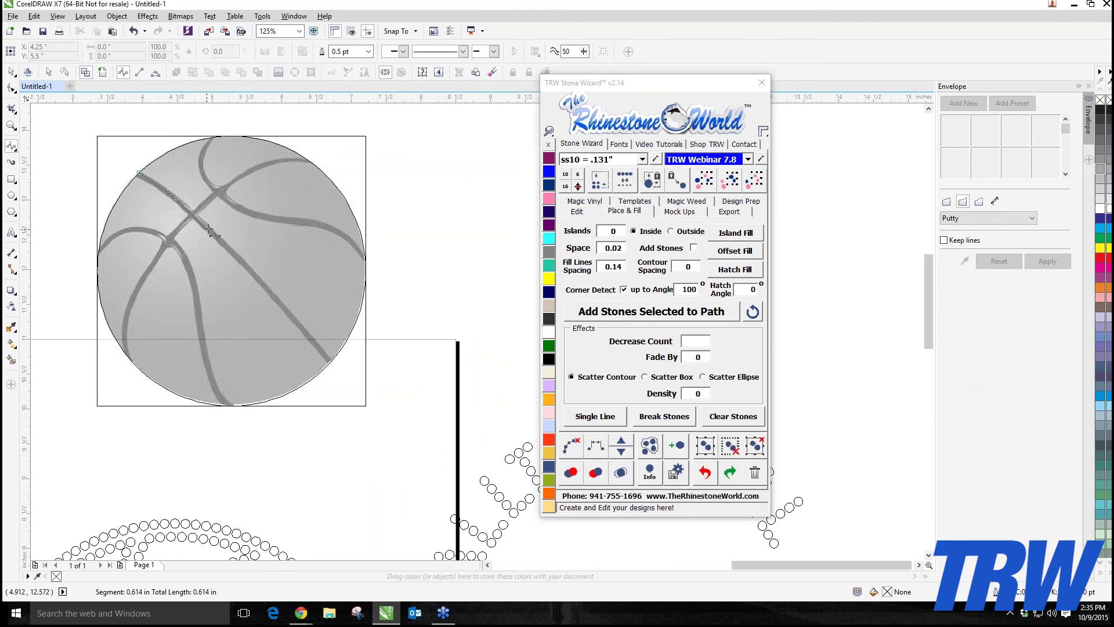
left_click(209, 228)
left_click(246, 265)
left_click(292, 317)
double_click(330, 363)
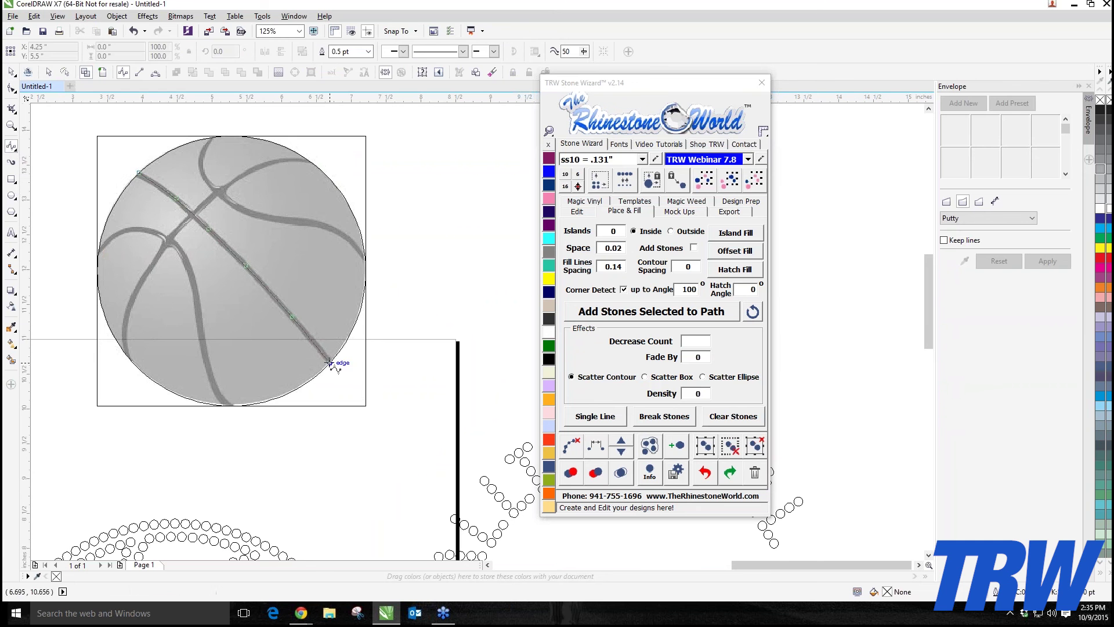
- Trace the curved seam from the ball's upper-right edge across the diagonal line to its lower-left edge, about 2.67" by 2.78"
left_click(311, 161)
left_click(276, 158)
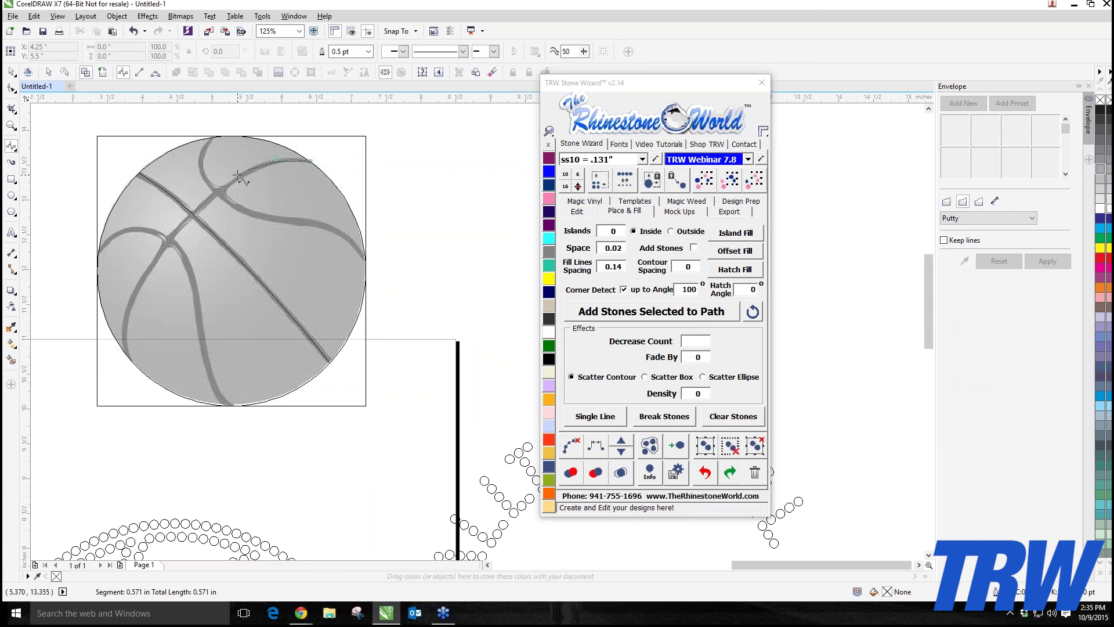
left_click(236, 175)
left_click(193, 214)
left_click(166, 239)
left_click(152, 265)
left_click(130, 304)
left_click(123, 332)
double_click(116, 356)
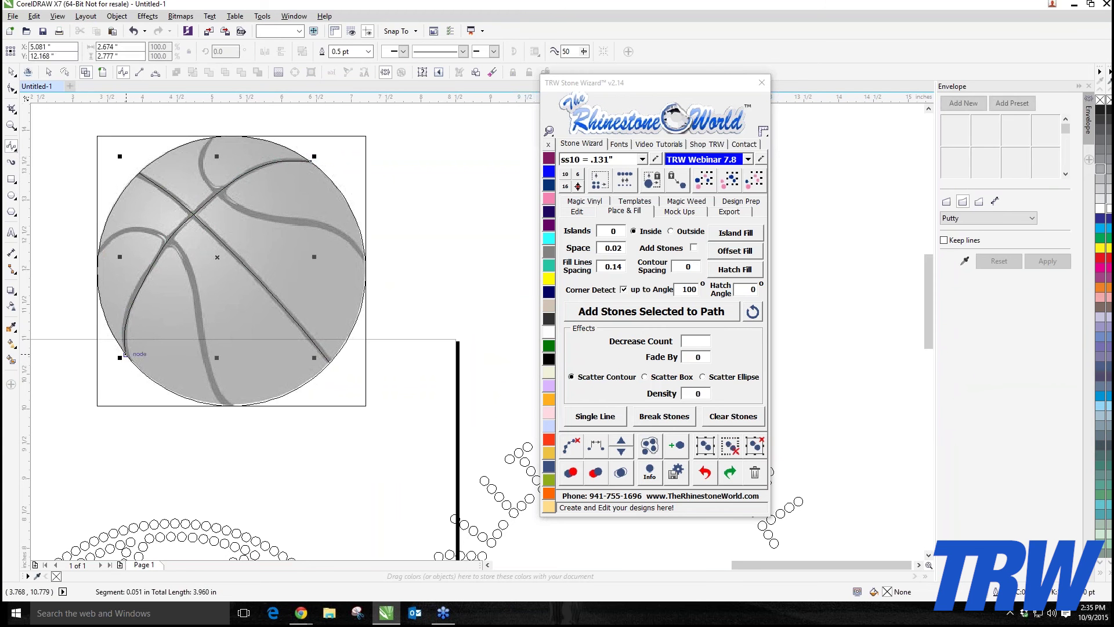
- Trace the arched seam from the ball's left edge over the crossing seam and down to its bottom edge
left_click(97, 251)
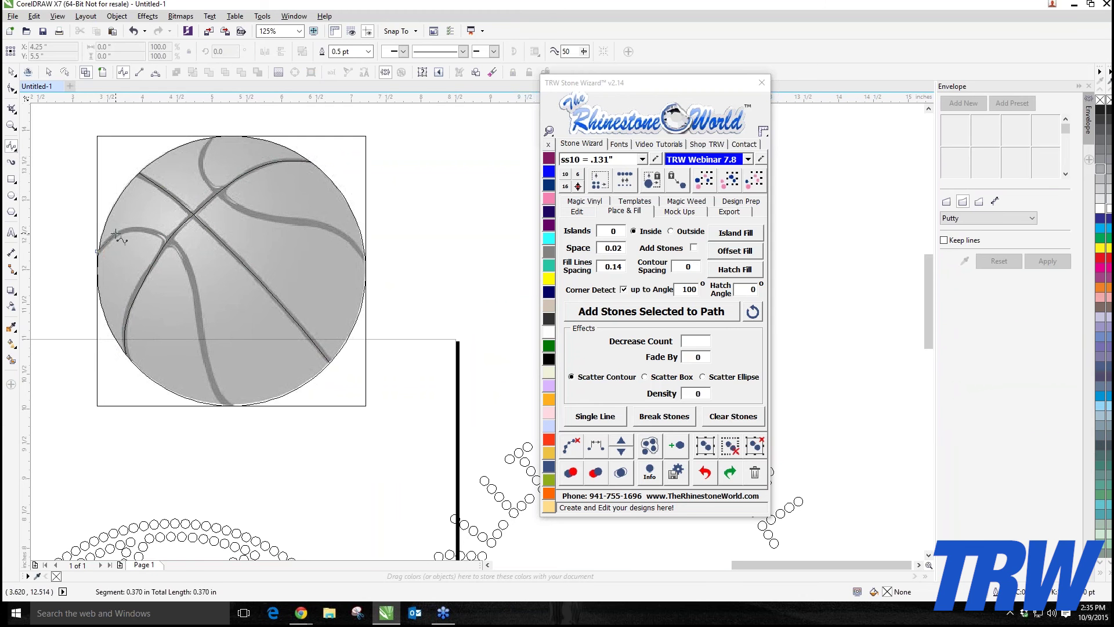
left_click(145, 226)
left_click(176, 240)
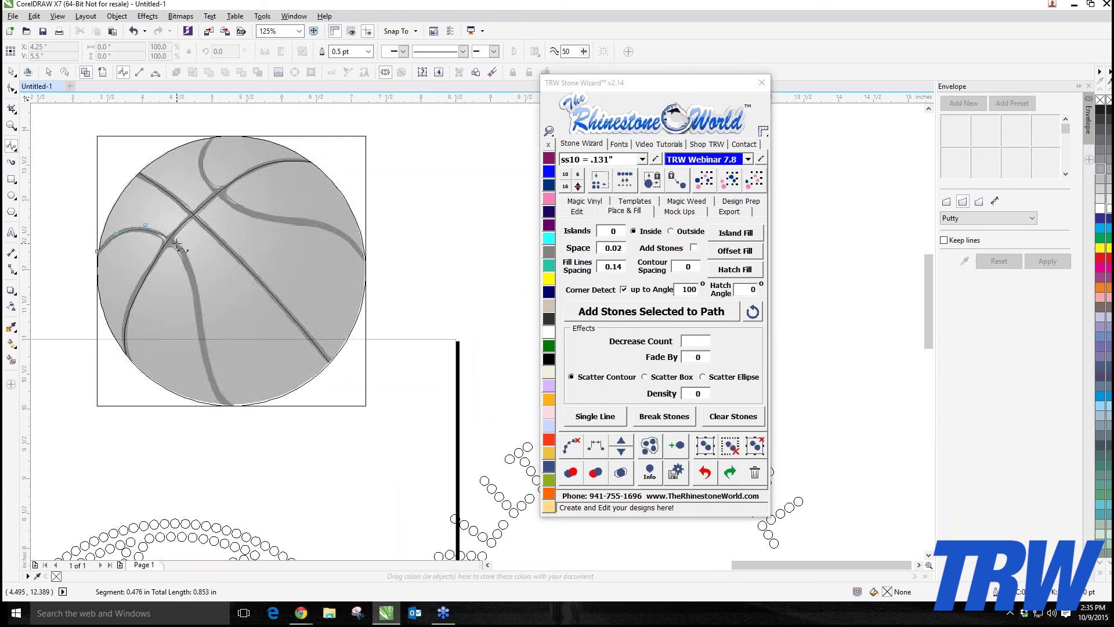
left_click(192, 284)
left_click(197, 316)
left_click(202, 355)
double_click(220, 406)
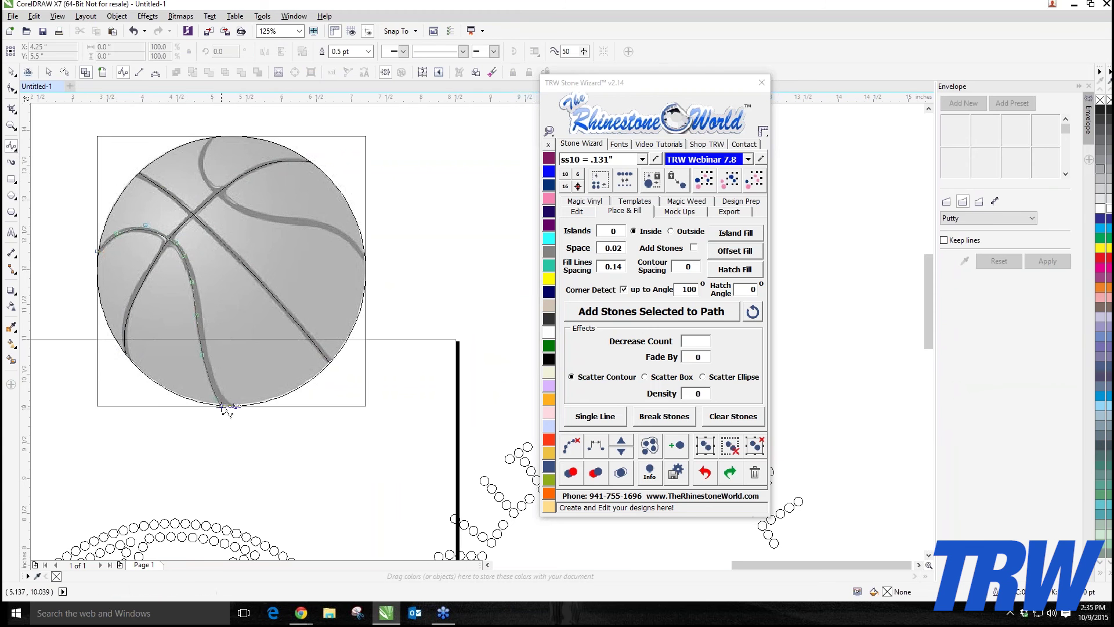
- Trace the remaining curved seam from the ball's top edge down and across to its right edge, about 2.33" by 1.74"
left_click(201, 158)
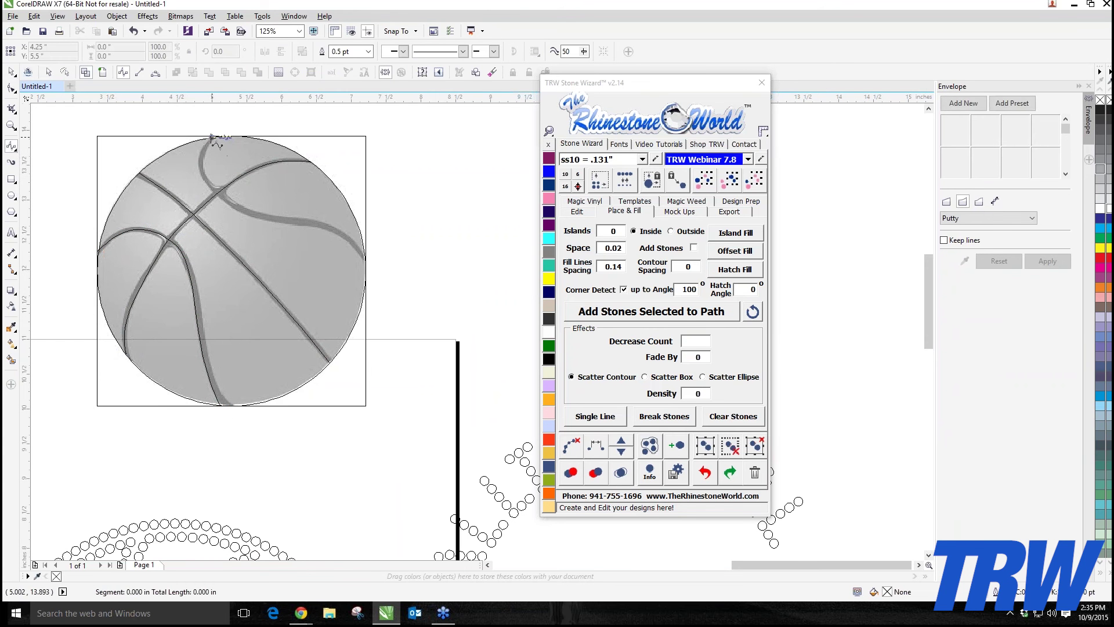
left_click(204, 177)
left_click(223, 193)
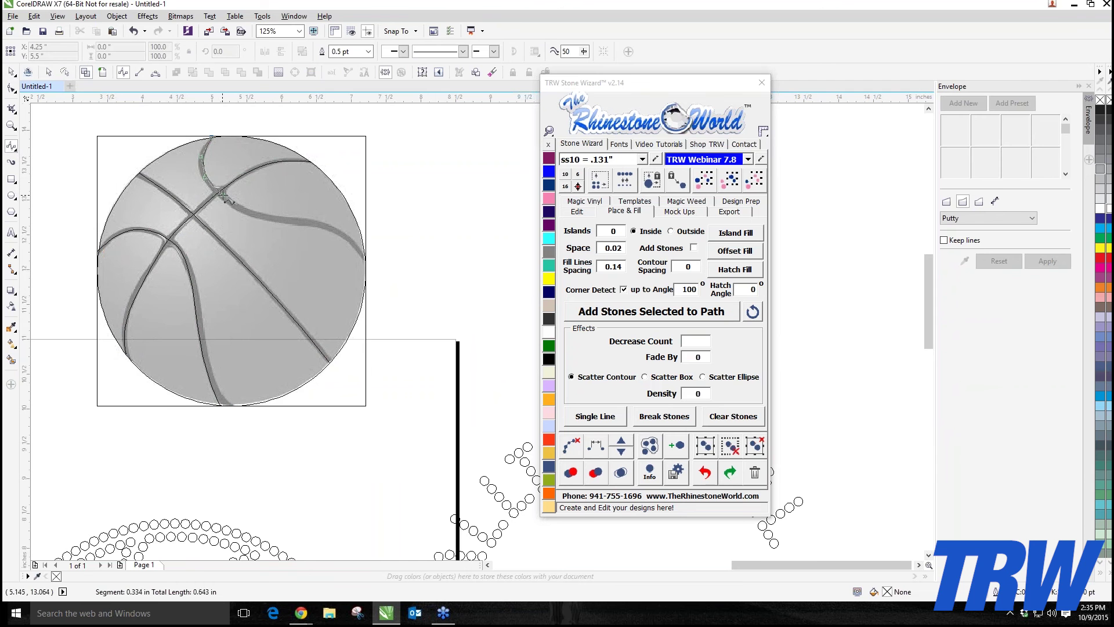
left_click(246, 213)
left_click(285, 223)
left_click(323, 225)
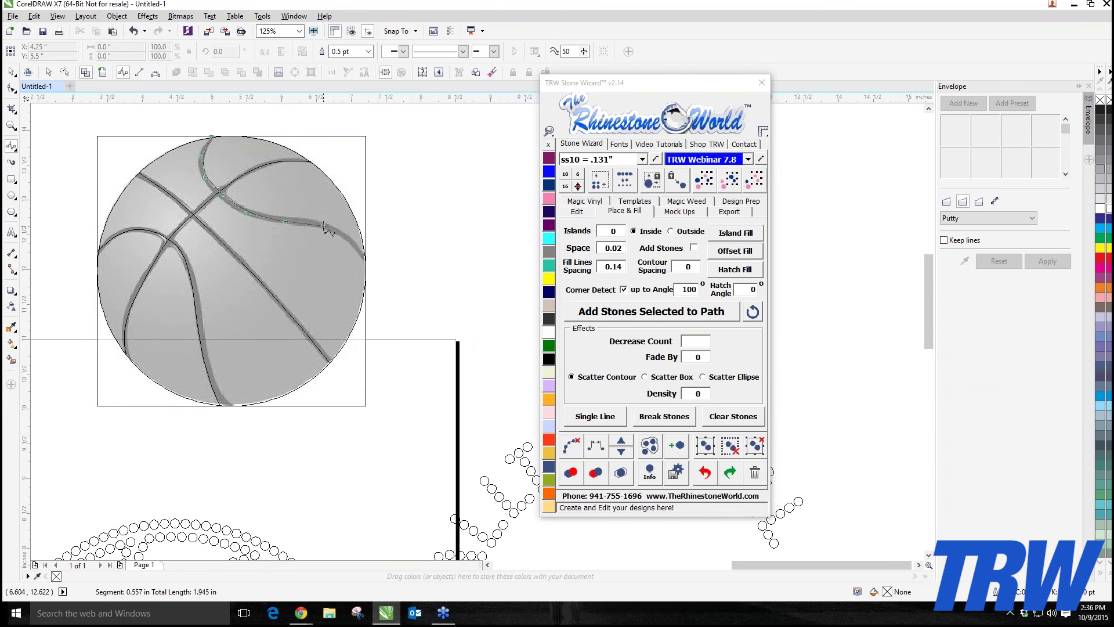
double_click(367, 255)
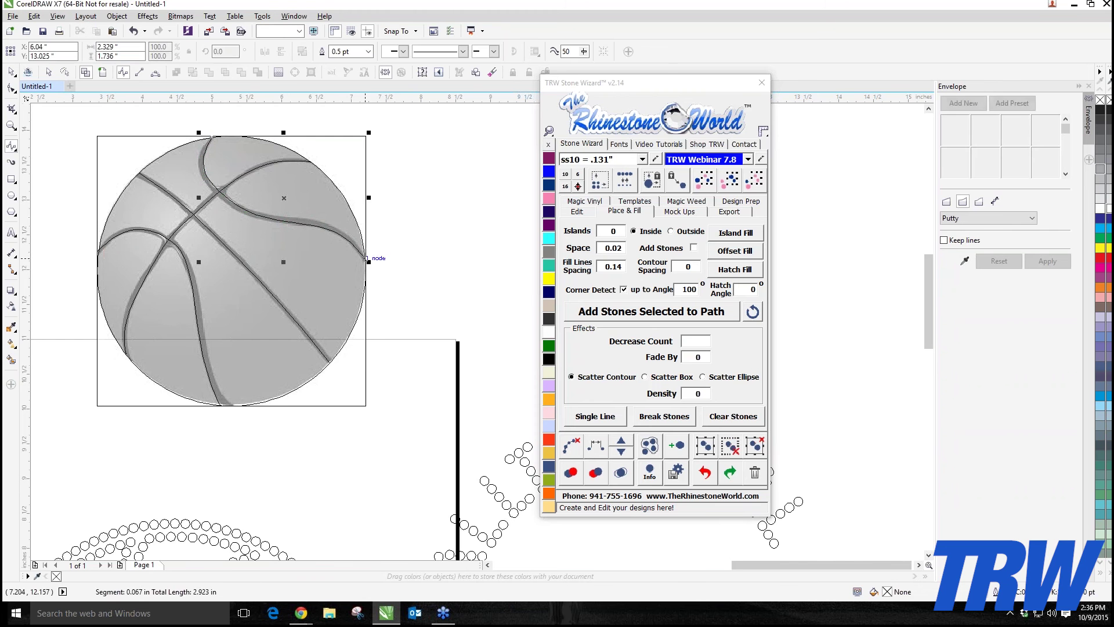
- Switch back from wireframe to the full-color view and delete the basketball photo beneath the traced lines
left_click(11, 71)
left_click(104, 72)
left_click(125, 158)
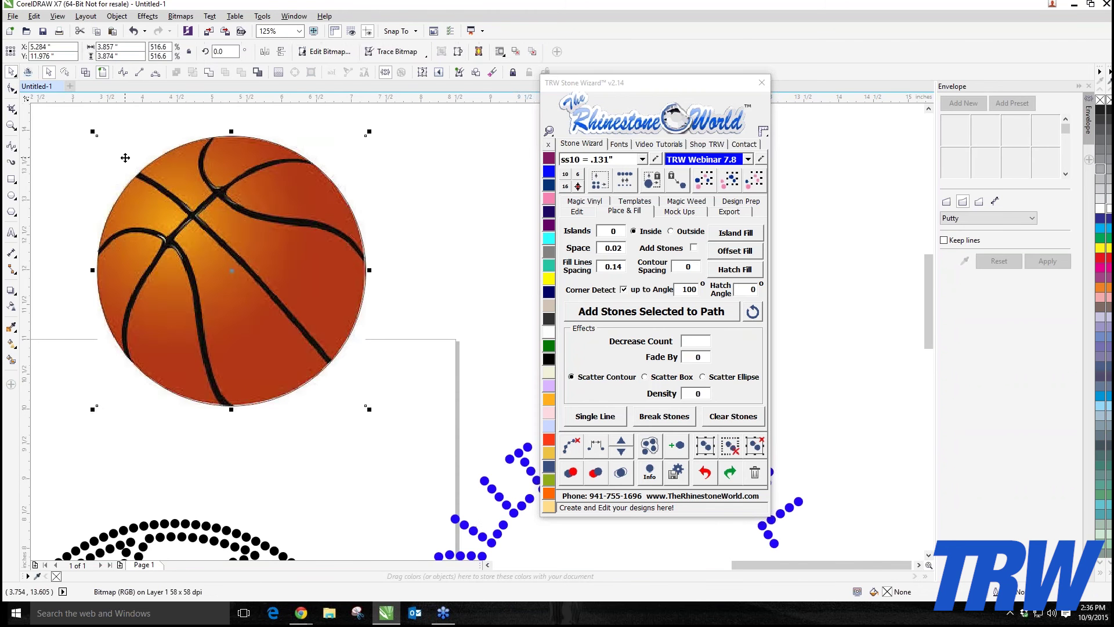
key("Delete")
scroll(125, 158, "down", 3)
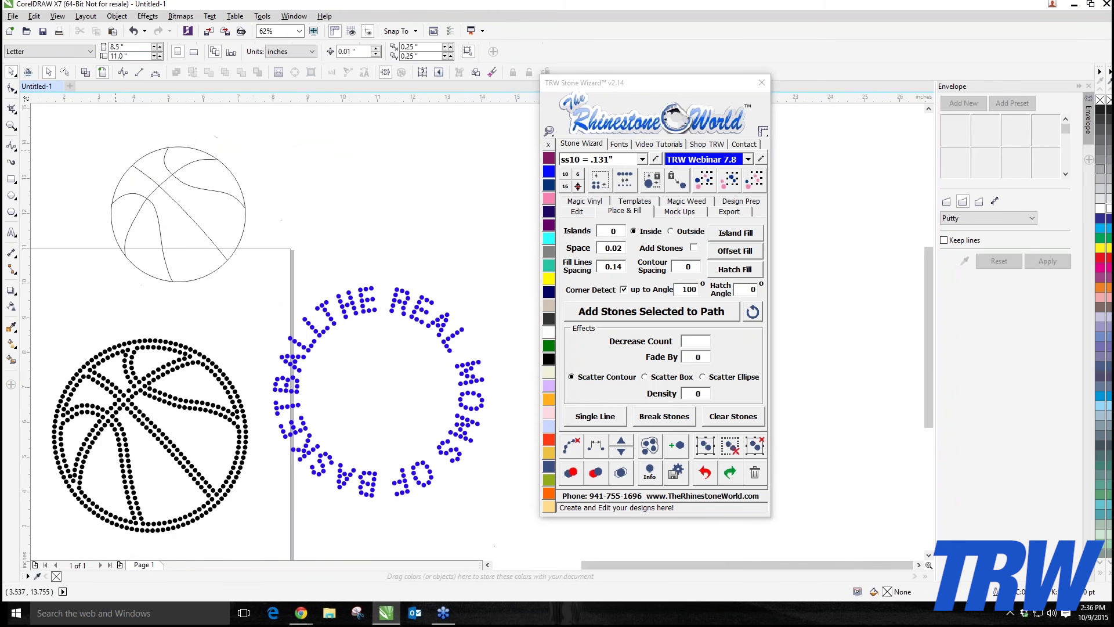
- Give the five traced basketball shapes a 16 pt outline, then convert the outlines to objects merged into a single curve
left_click_drag(76, 136, 268, 317)
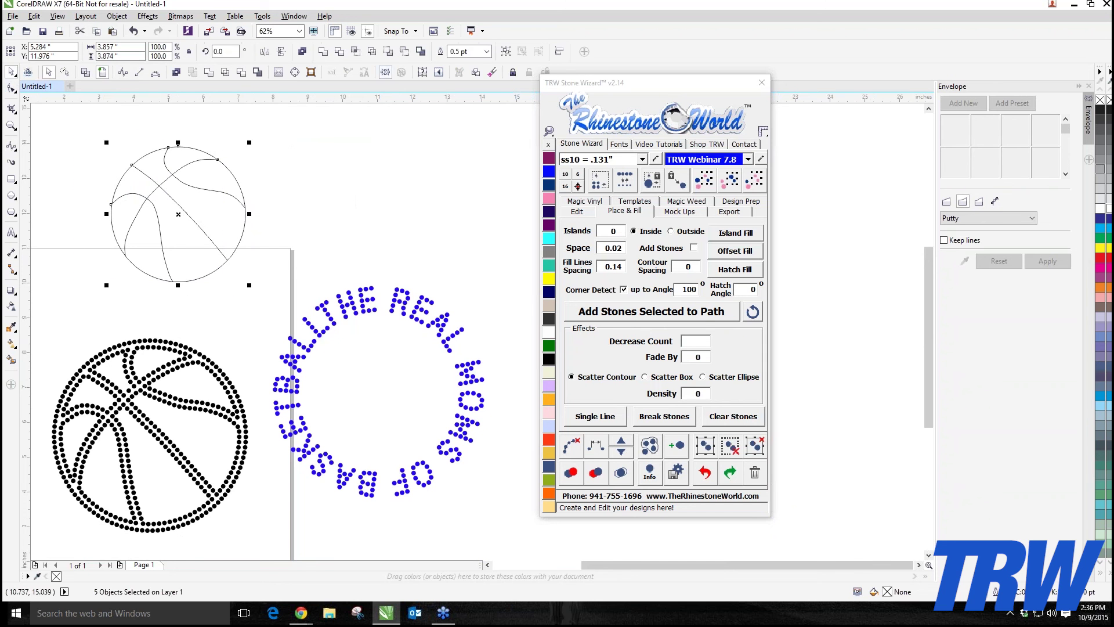
left_click(486, 51)
left_click(471, 176)
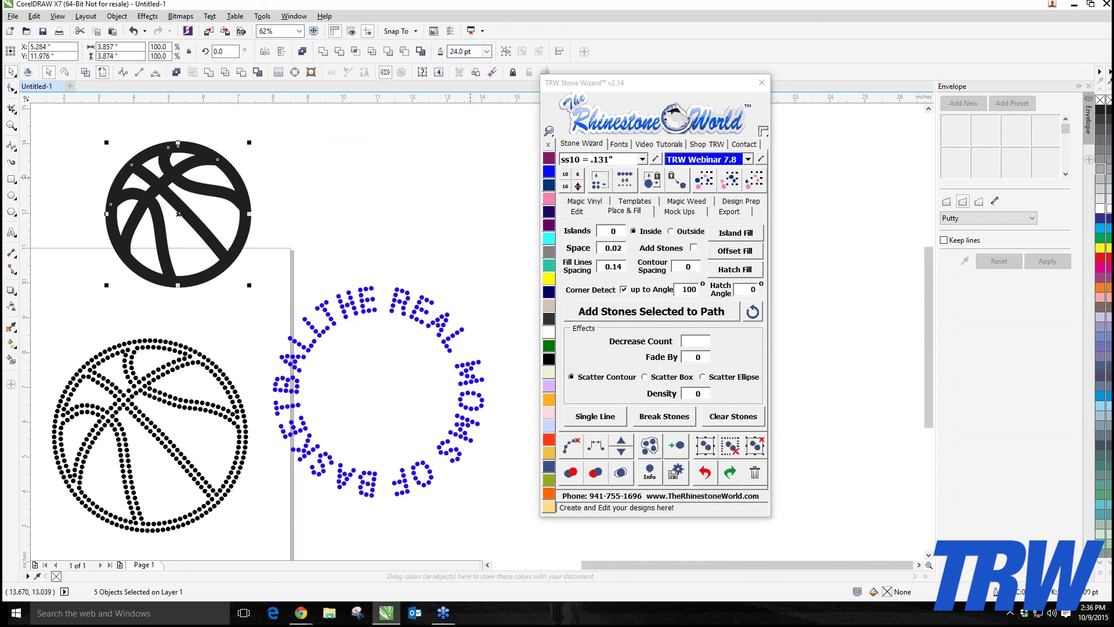
left_click(486, 51)
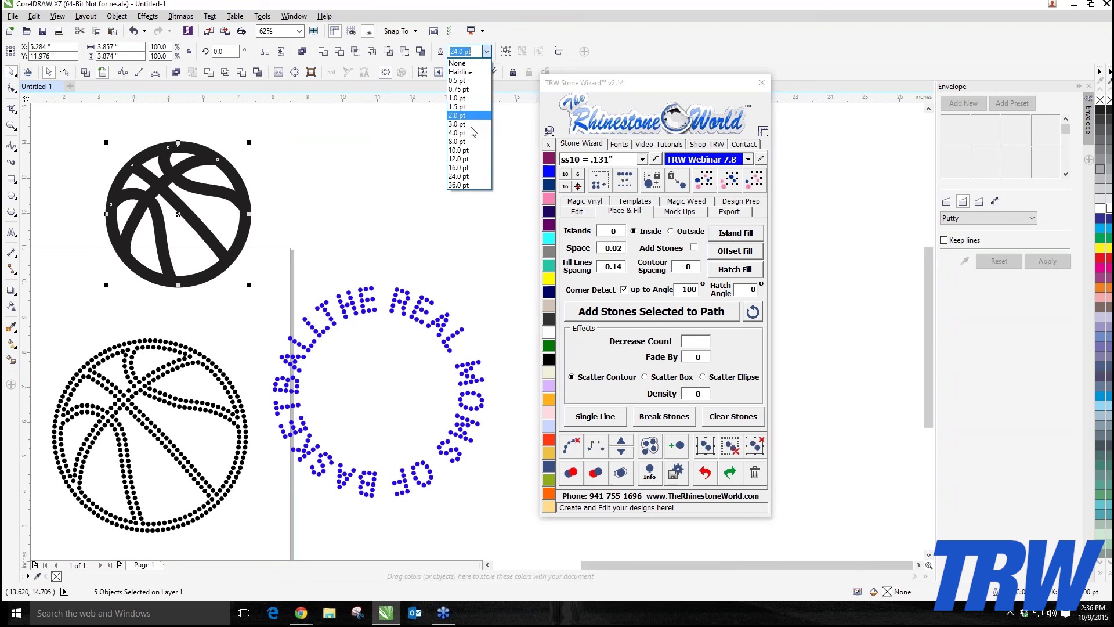
left_click(458, 168)
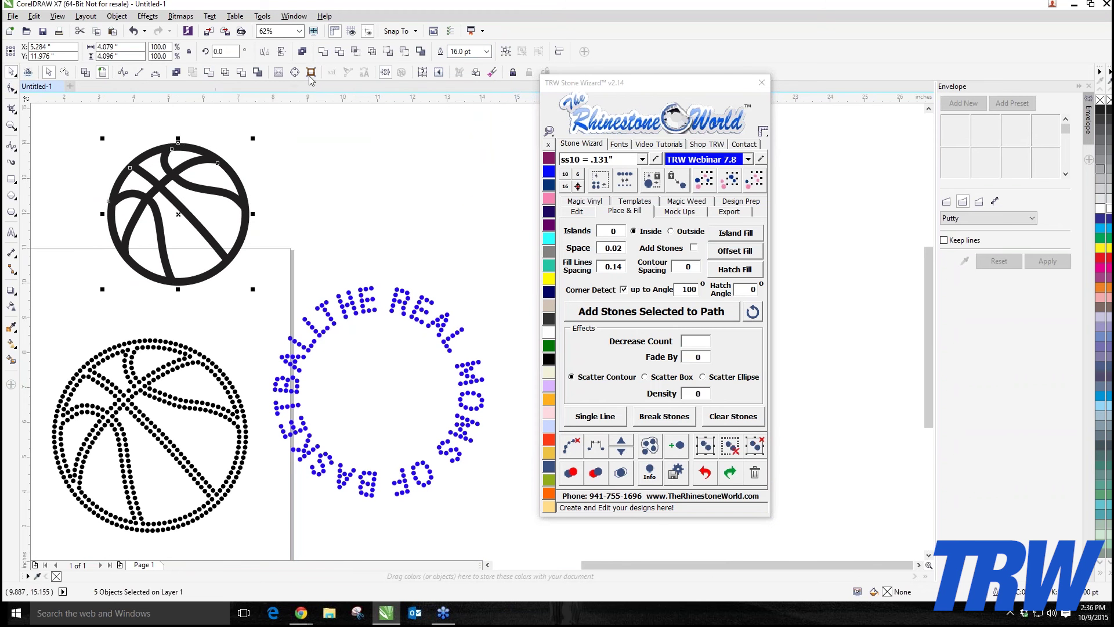
key("ctrl+shift+q")
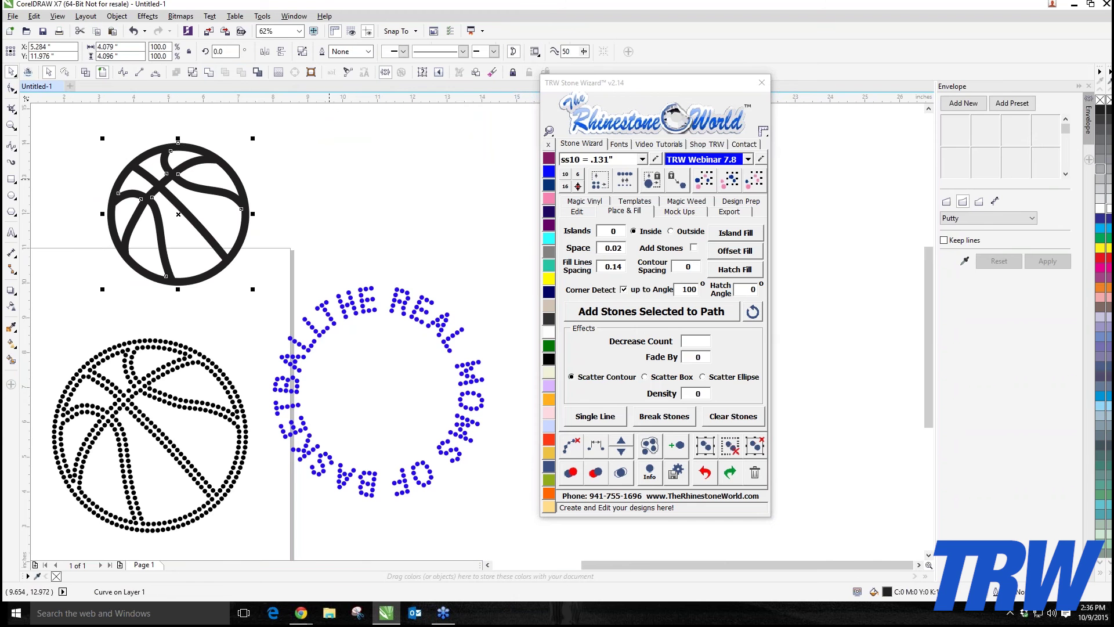
- Center the basketball inside the circular text, scale it to about 4.11" by 4.13", and place a copy above the large rhinestone ball
left_click_drag(197, 219, 379, 392)
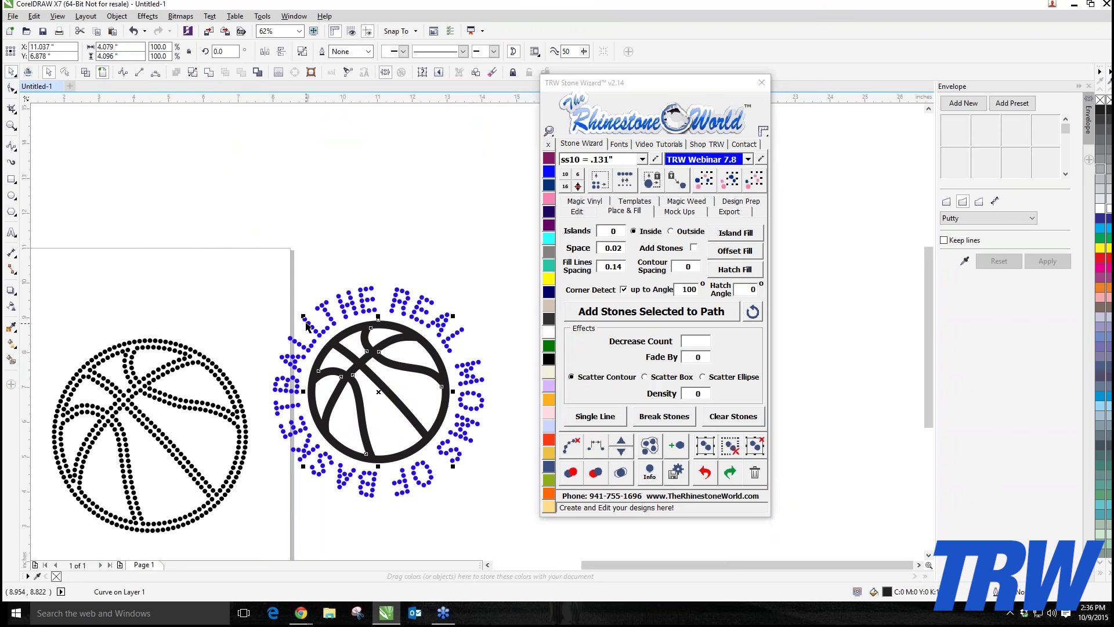
left_click_drag(303, 316, 302, 315)
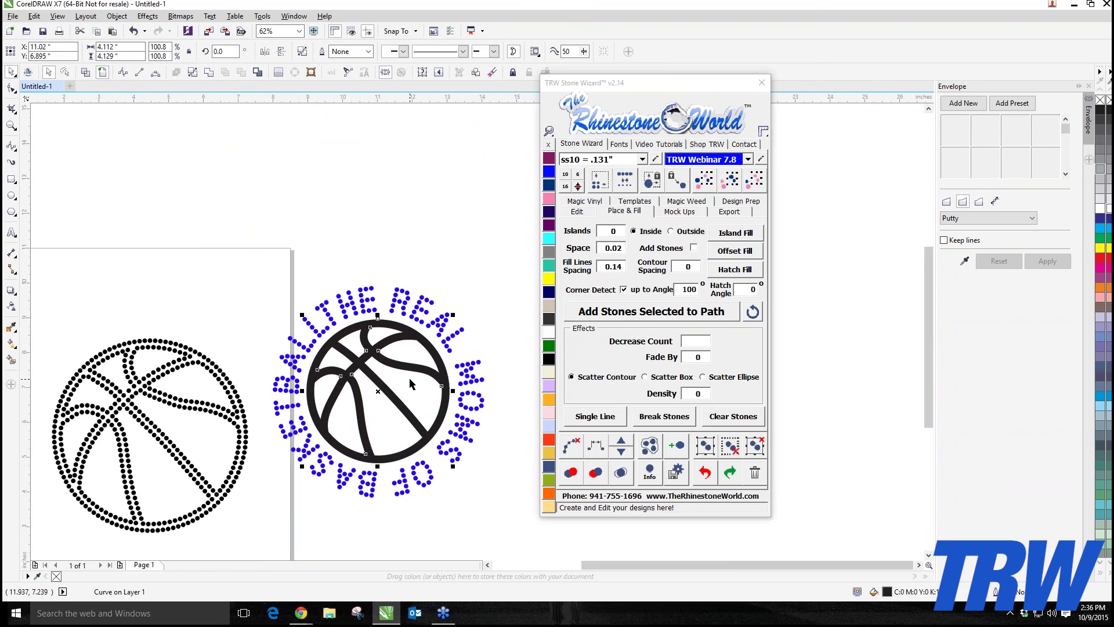
left_click_drag(408, 372, 409, 371)
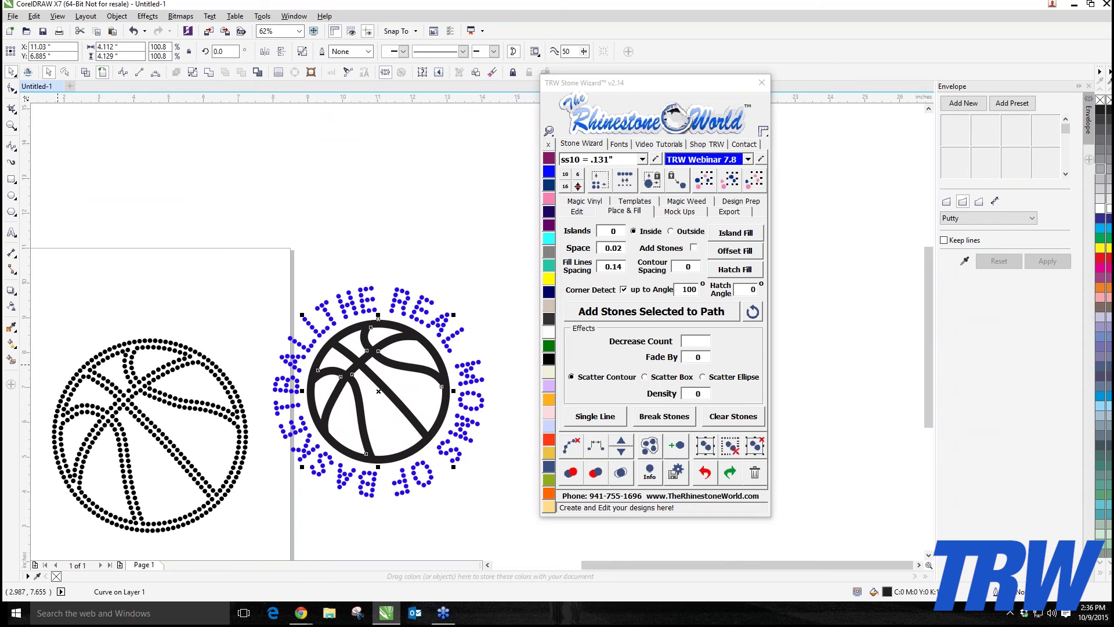
left_click_drag(401, 362, 165, 163)
- Try adding ss10 TRW Webinar 7.8 stones to the basketball path inside the text ring, and undo the stone placement
left_click(379, 352)
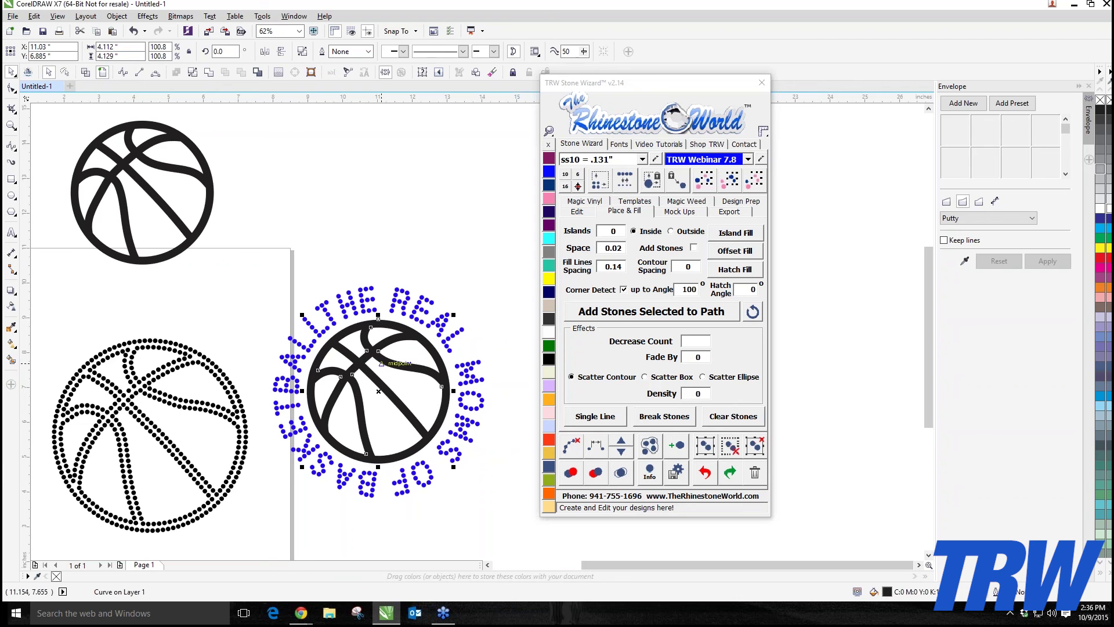
left_click(625, 317)
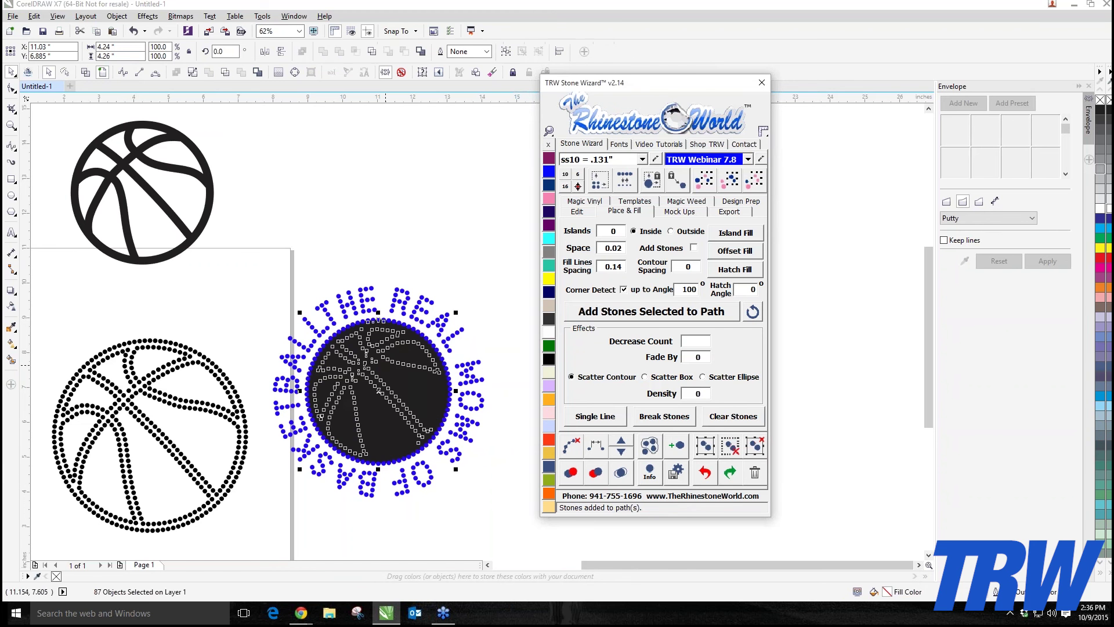
key("ctrl+z")
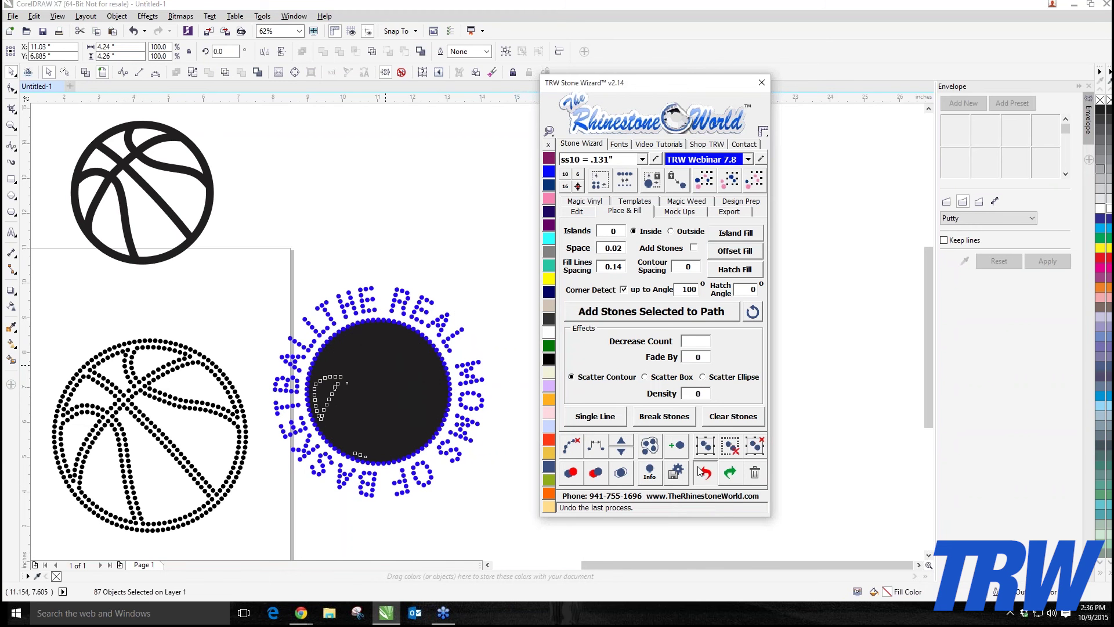
- Add ss10 Citrine stones along the path of the basketball inside the text ring and remove the original path
left_click(503, 345)
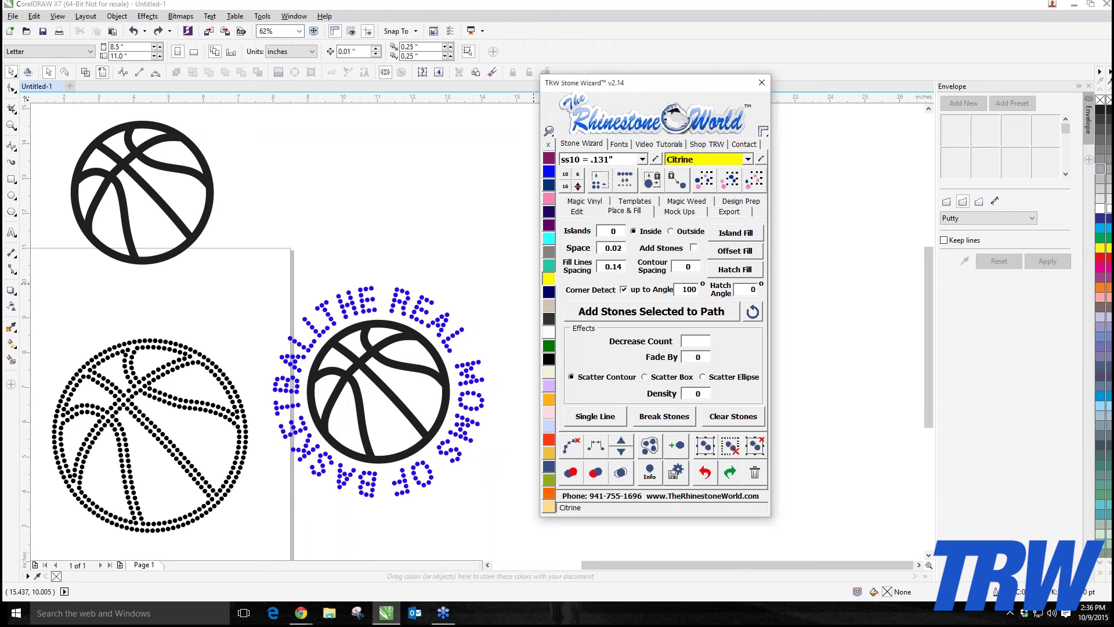
left_click(448, 372)
left_click(589, 316)
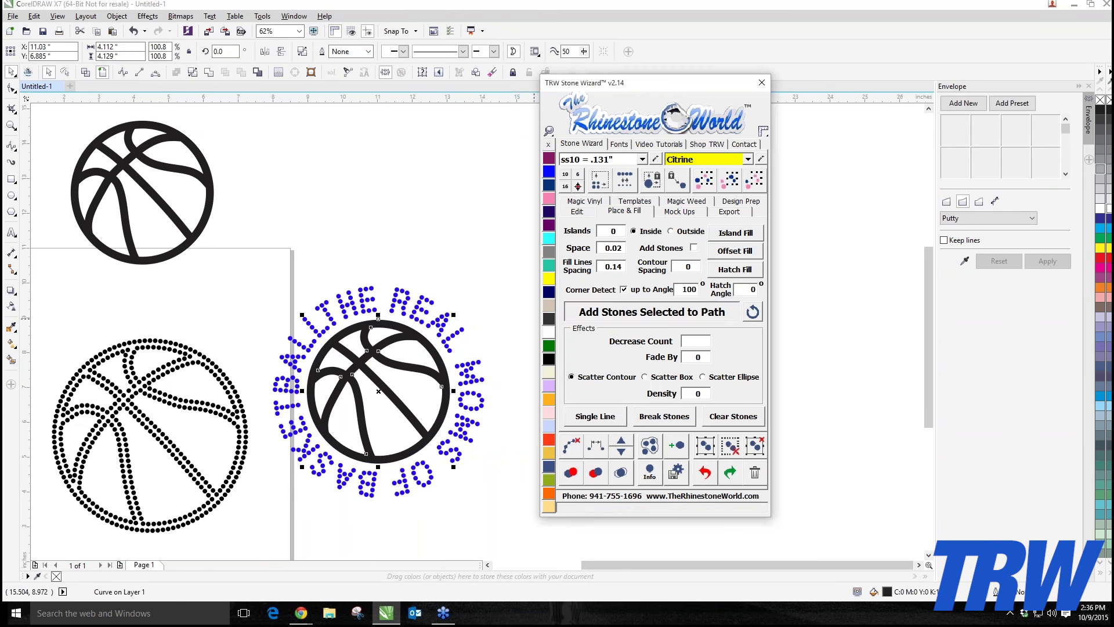
left_click(571, 445)
left_click(452, 401)
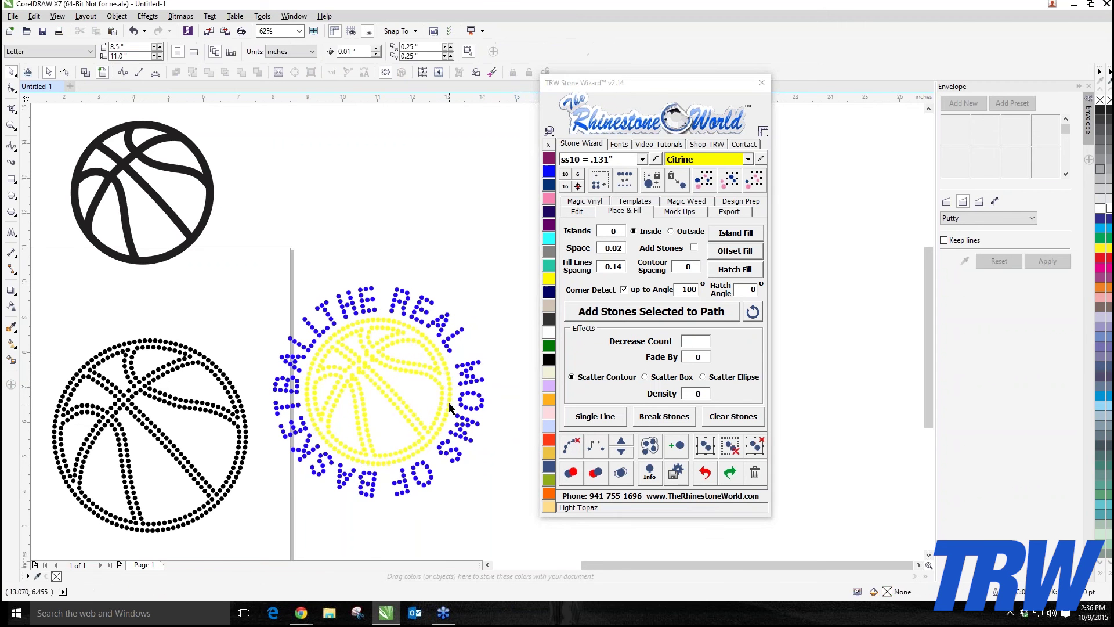
- Recolor all the Citrine stones of the basketball to Jet Black
left_click(402, 370)
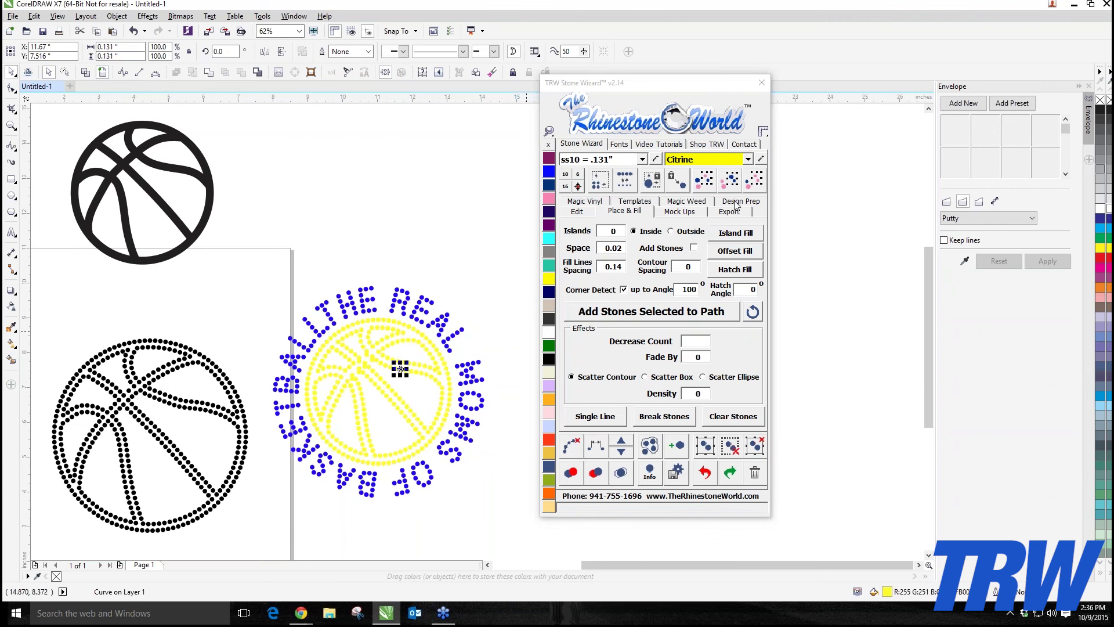
left_click(549, 358)
left_click(374, 348)
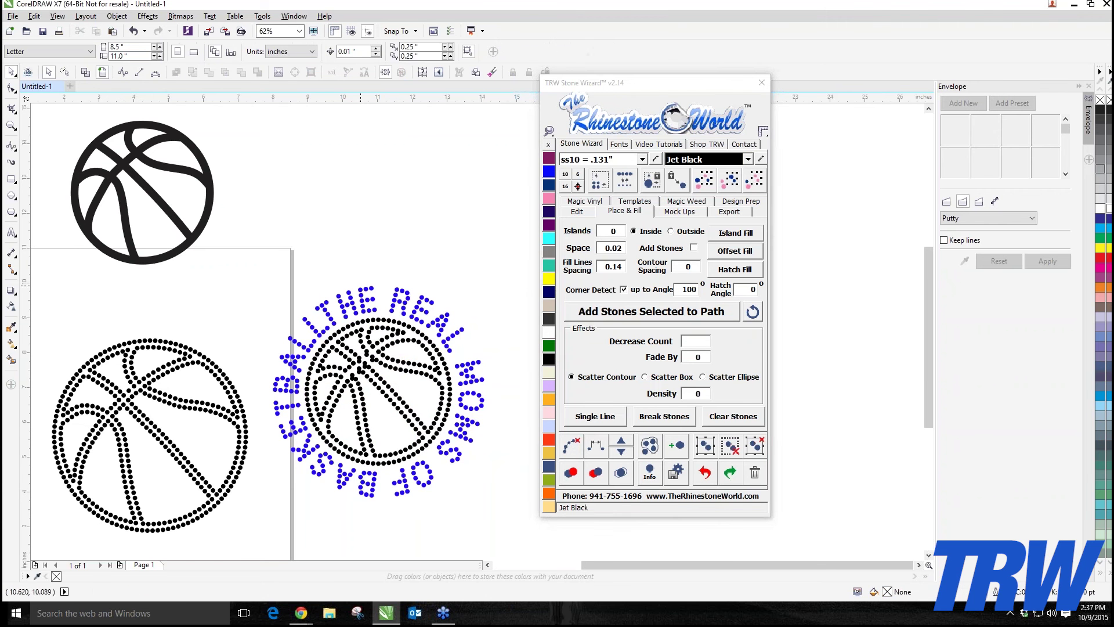
- Delete the overlapping black stones at the corners where the basketball's seams cross
scroll(375, 348, "up", 4)
scroll(361, 400, "up", 2)
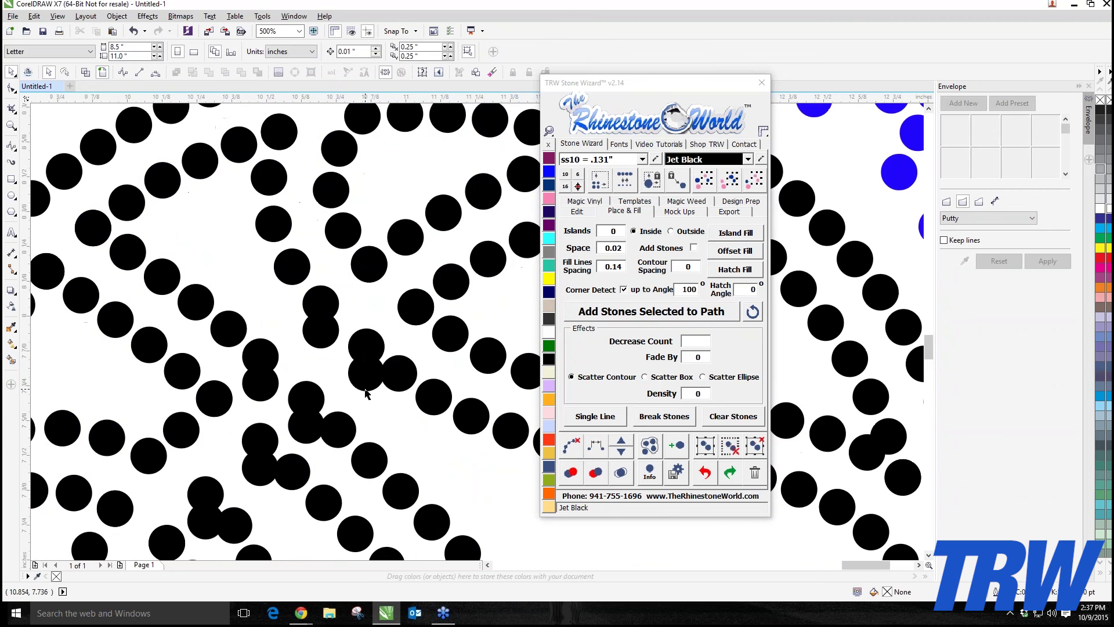
left_click(314, 346)
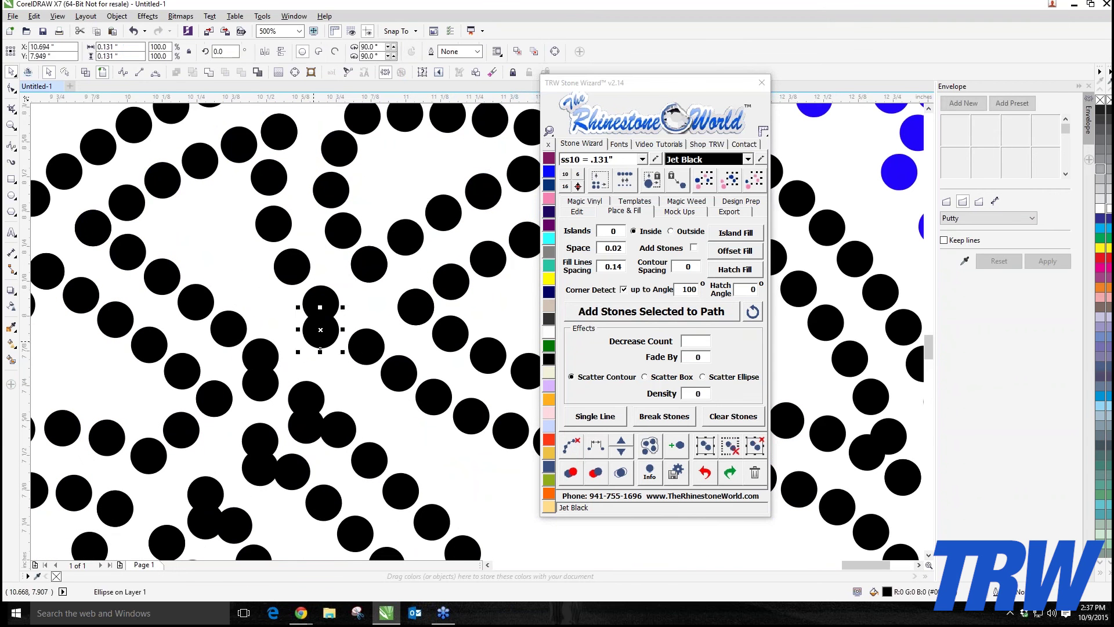
key("Delete")
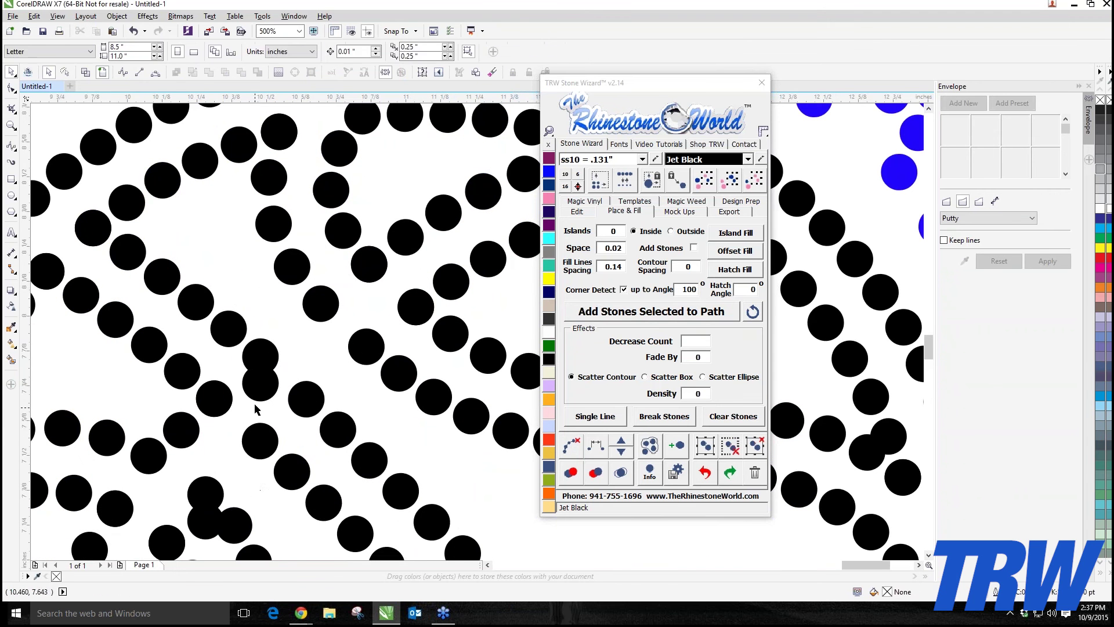
left_click(260, 394)
key("Delete")
scroll(234, 489, "down", 2)
scroll(235, 489, "up", 3)
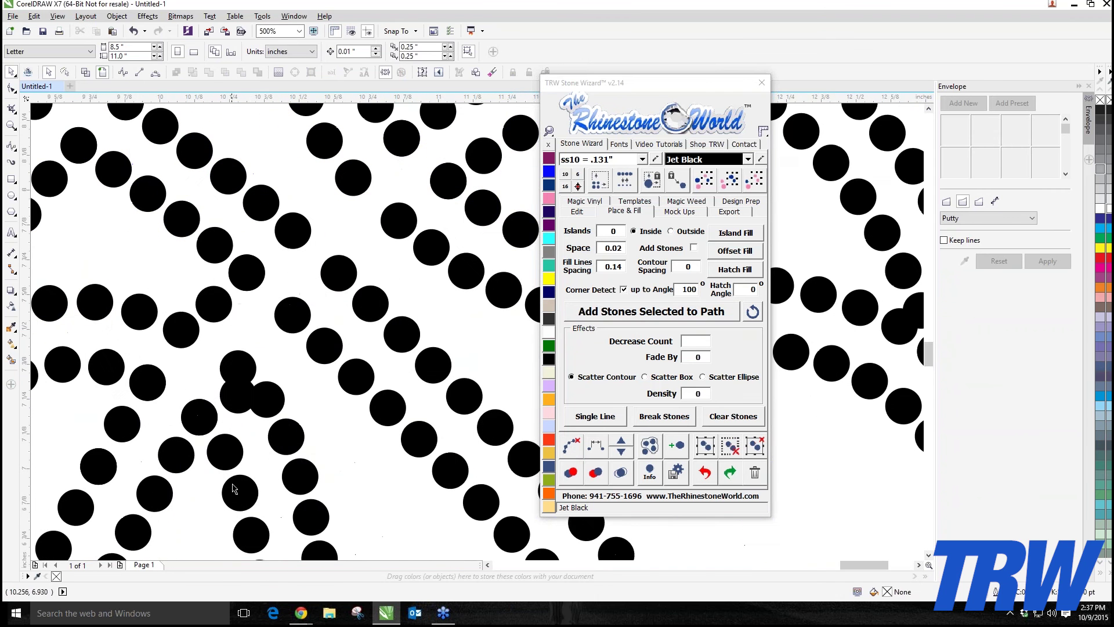
scroll(238, 411, "down", 3)
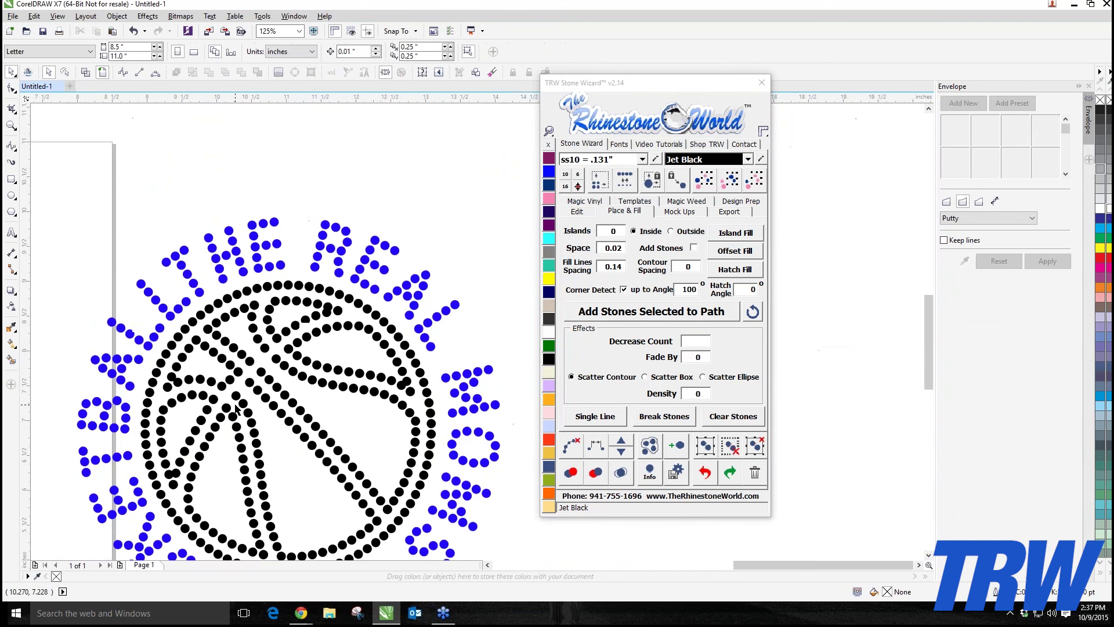
- Shift the overlapping stone at the start of the arched seam near the ball's left edge away from its neighbor
scroll(174, 389, "up", 3)
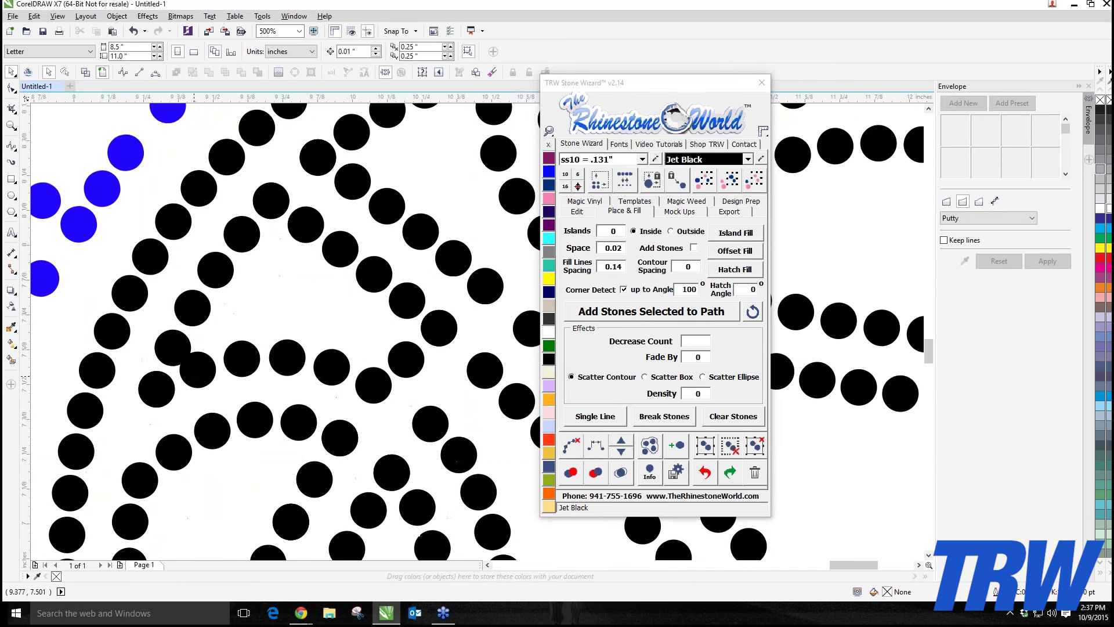
left_click(213, 371)
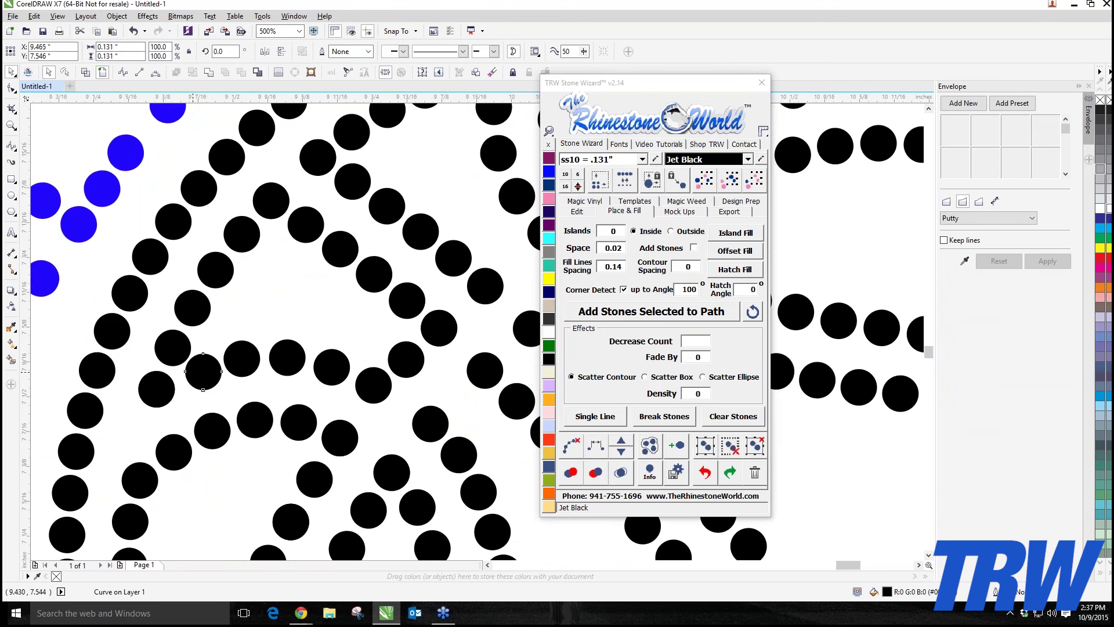
scroll(215, 374, "up", 1)
scroll(215, 379, "down", 2)
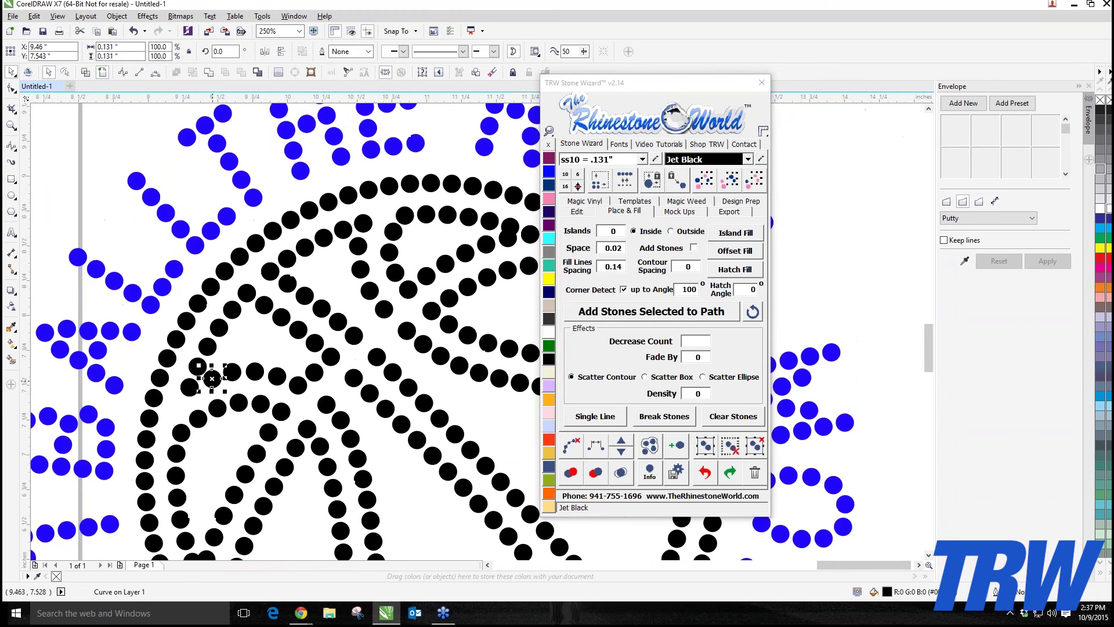
scroll(245, 327, "down", 3)
- Move apart the two overlapping stones at the upper-right end of the curved seam, near the ball's top edge
scroll(374, 288, "up", 5)
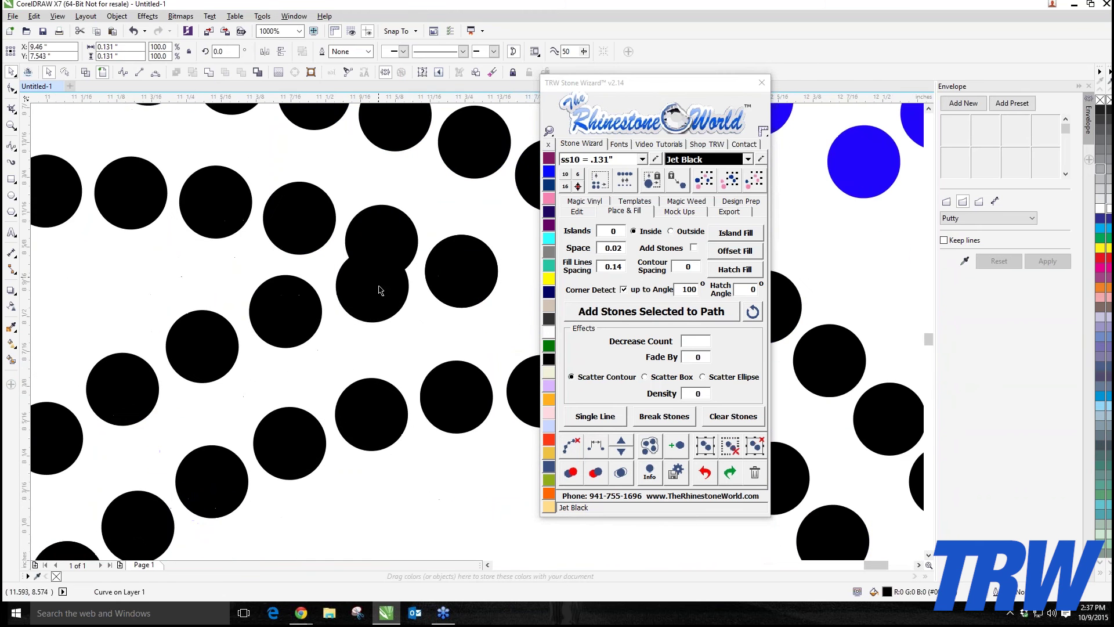
left_click(372, 286)
left_click_drag(376, 295, 376, 307)
left_click_drag(379, 234, 382, 217)
left_click(371, 289)
left_click_drag(374, 293, 383, 314)
scroll(374, 282, "down", 2)
scroll(376, 296, "up", 2)
scroll(375, 296, "up", 1)
scroll(382, 309, "down", 3)
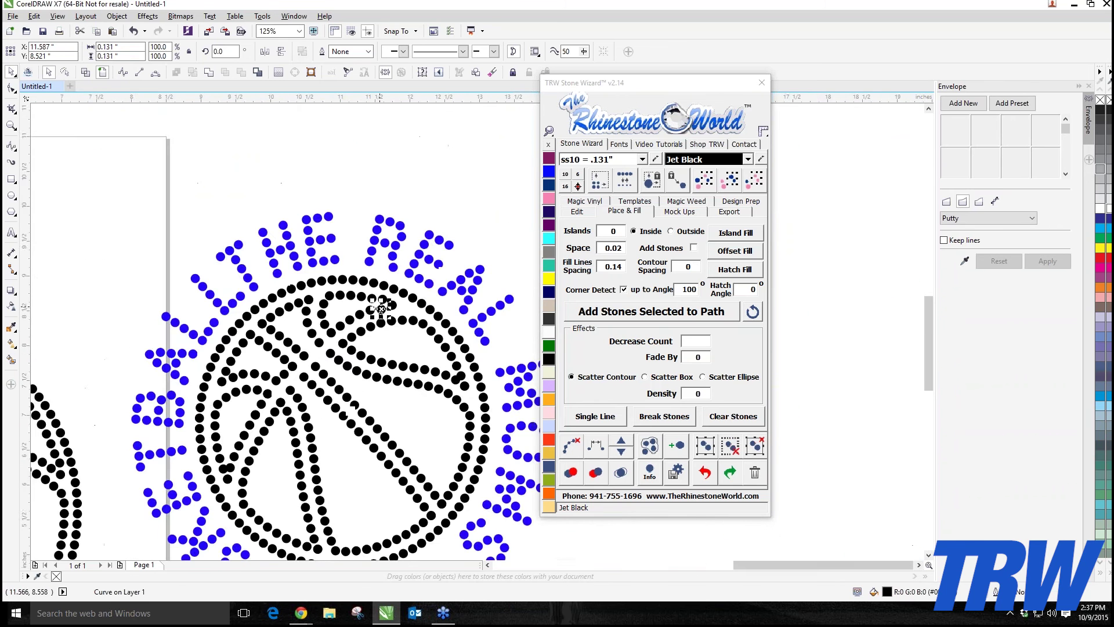
- Separate the overlapping stones at the seam ends near the ball's right edge and near its lower-left edge
scroll(491, 394, "up", 5)
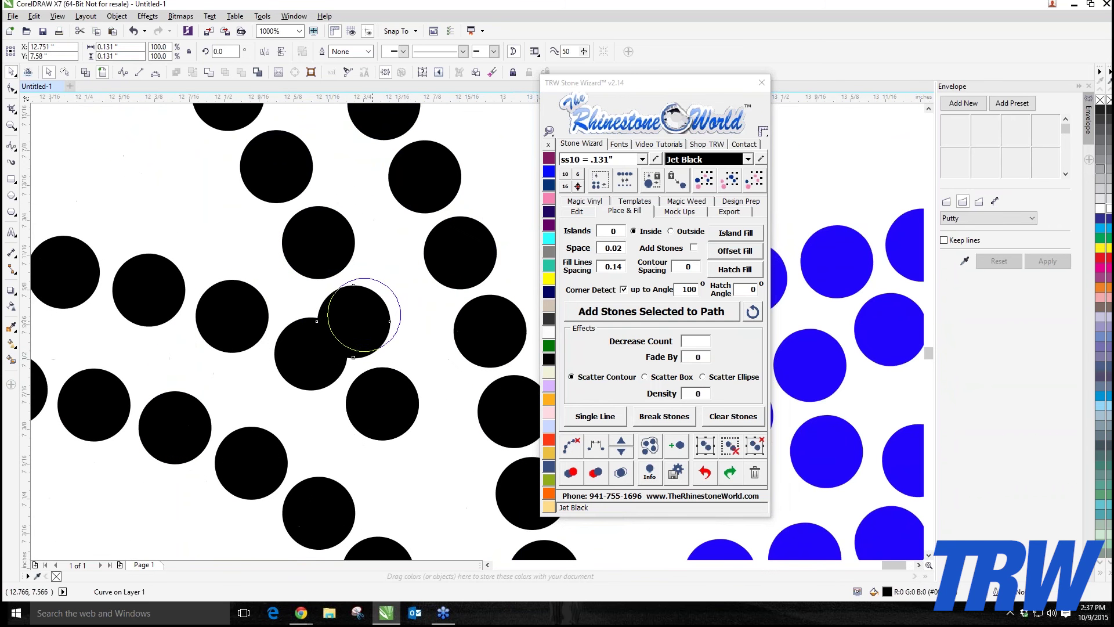
left_click(318, 357)
left_click_drag(319, 357, 311, 369)
scroll(312, 369, "down", 6)
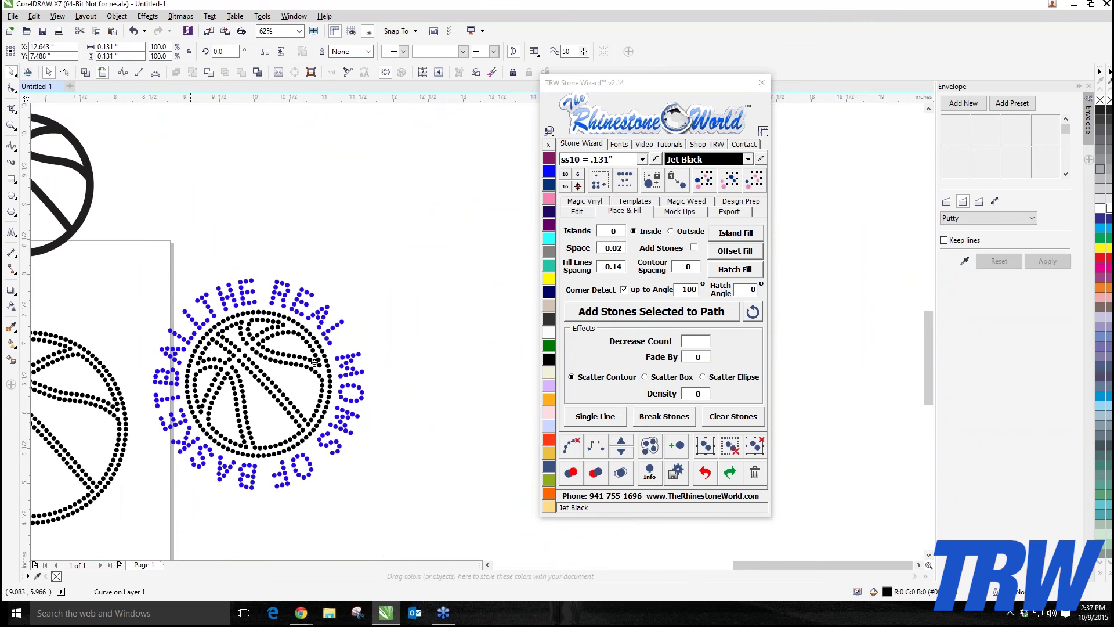
scroll(243, 443, "up", 8)
left_click_drag(232, 386, 255, 388)
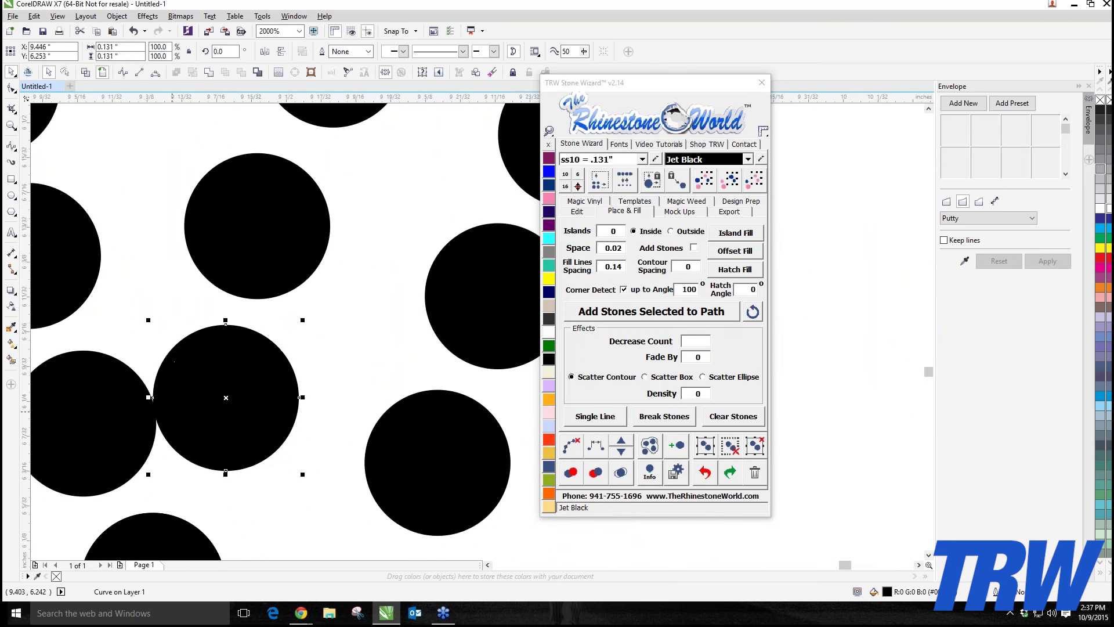
- Move the three spare basketballs well off to the right of the page, away from the lettered rhinestone design
scroll(137, 418, "down", 7)
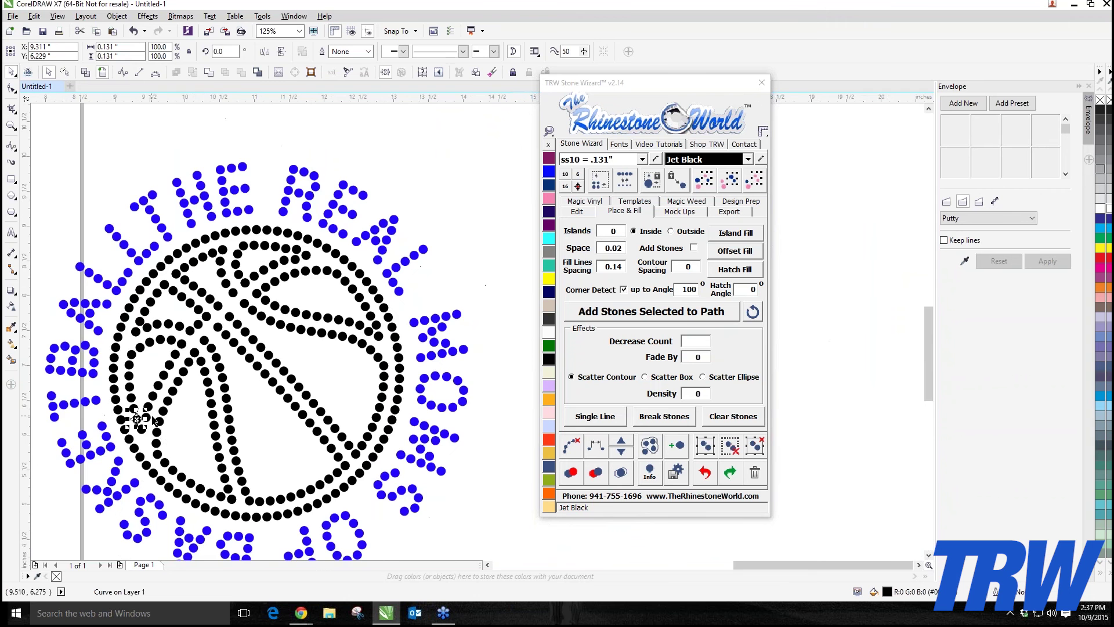
scroll(154, 421, "down", 5)
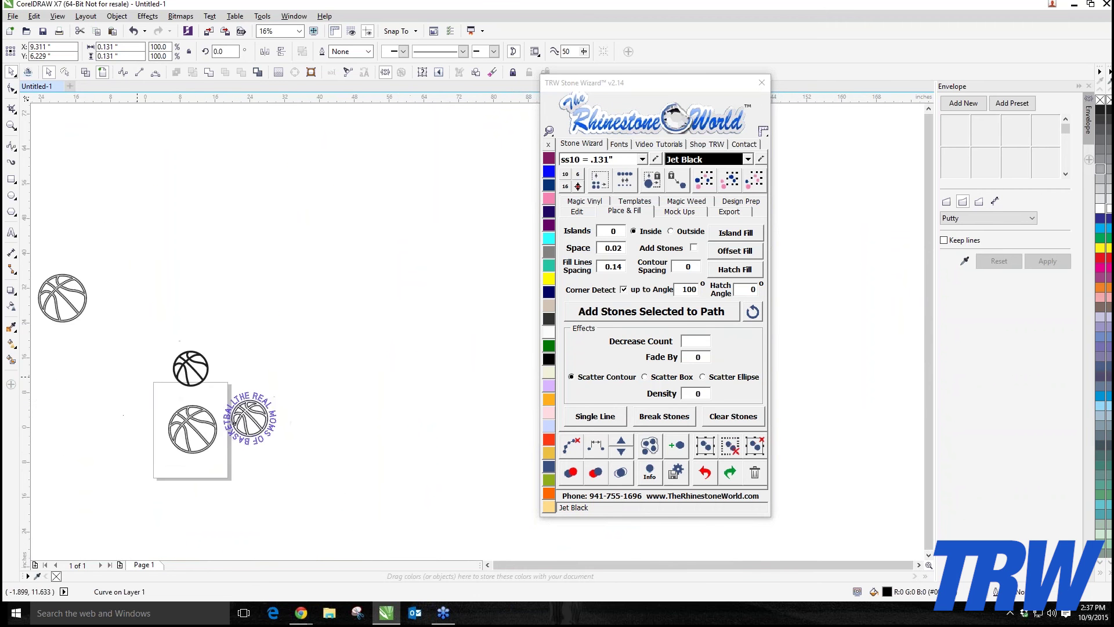
scroll(137, 375, "down", 1)
left_click_drag(61, 303, 328, 422)
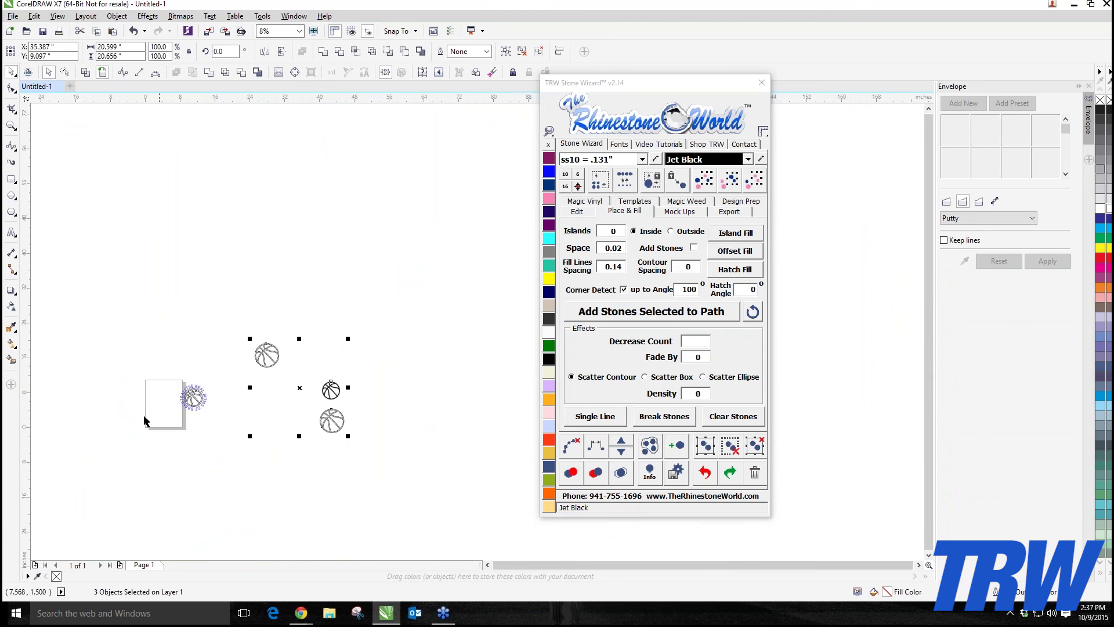
- Move the complete rhinestone design, ball and circular lettering together, onto the upper part of the page
scroll(147, 423, "up", 3)
left_click_drag(253, 262, 228, 343)
key("Escape")
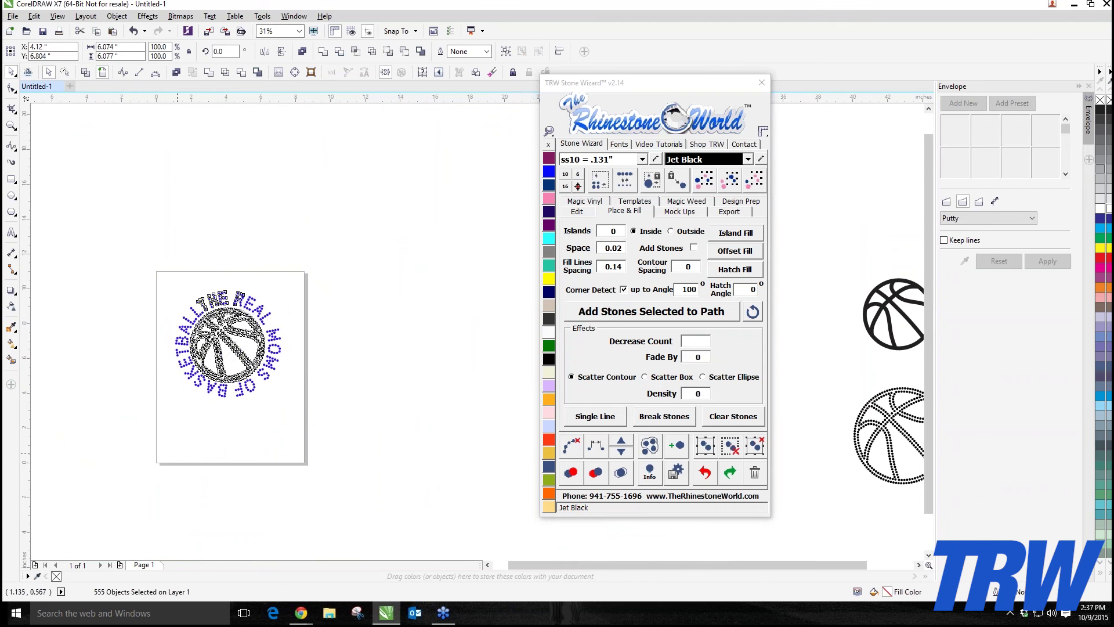
scroll(222, 366, "up", 2)
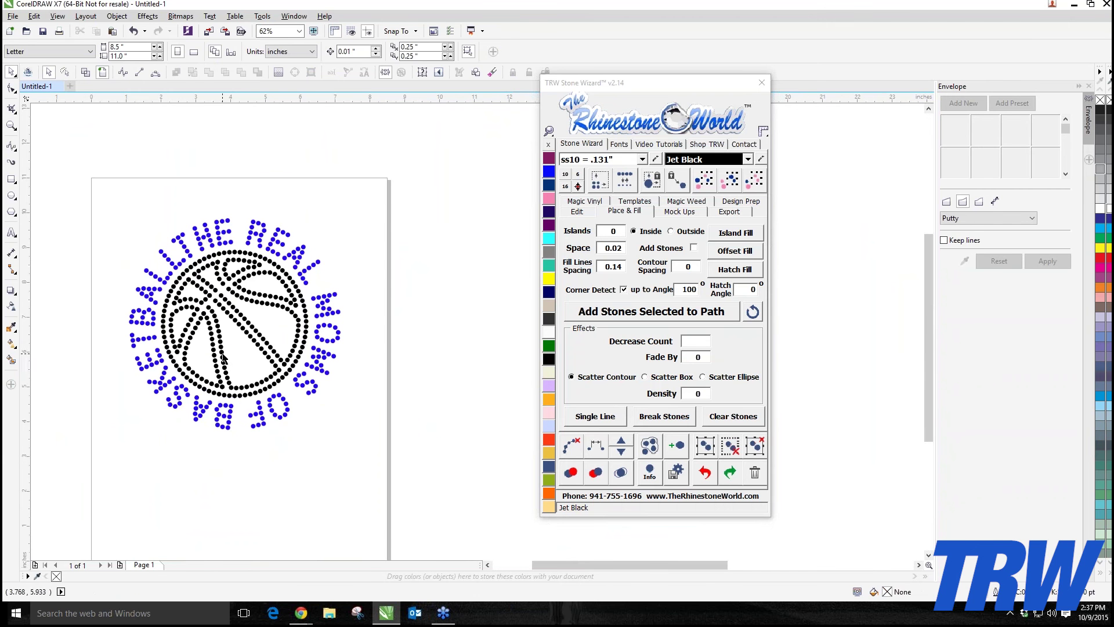
- Select all the Jet Black stones by color and recolor the basketball to Light Siam
left_click(222, 353)
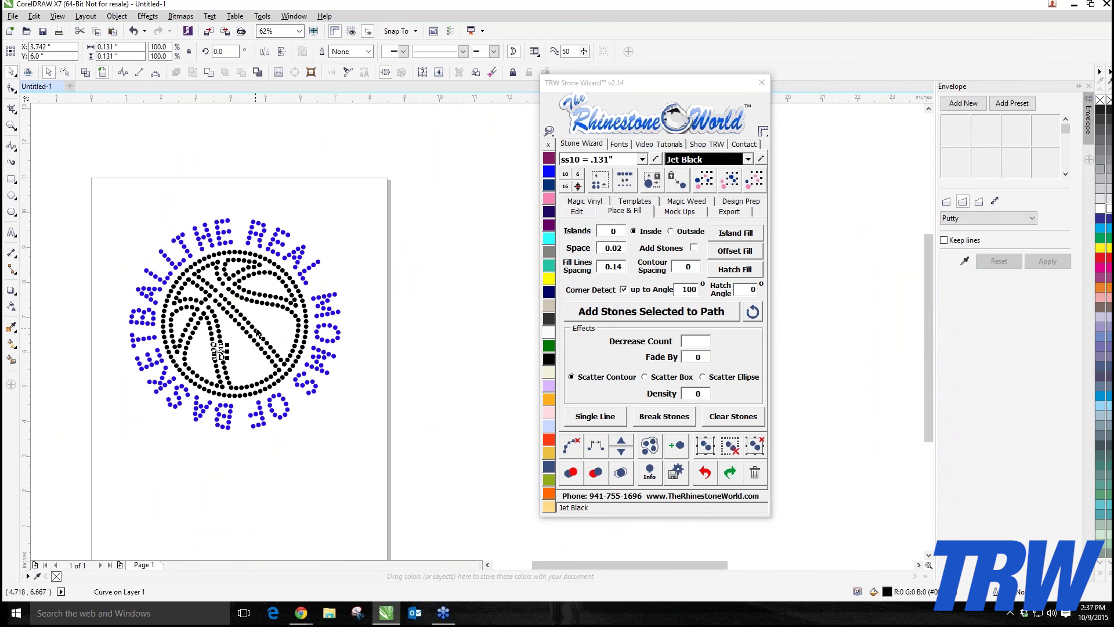
left_click(165, 400)
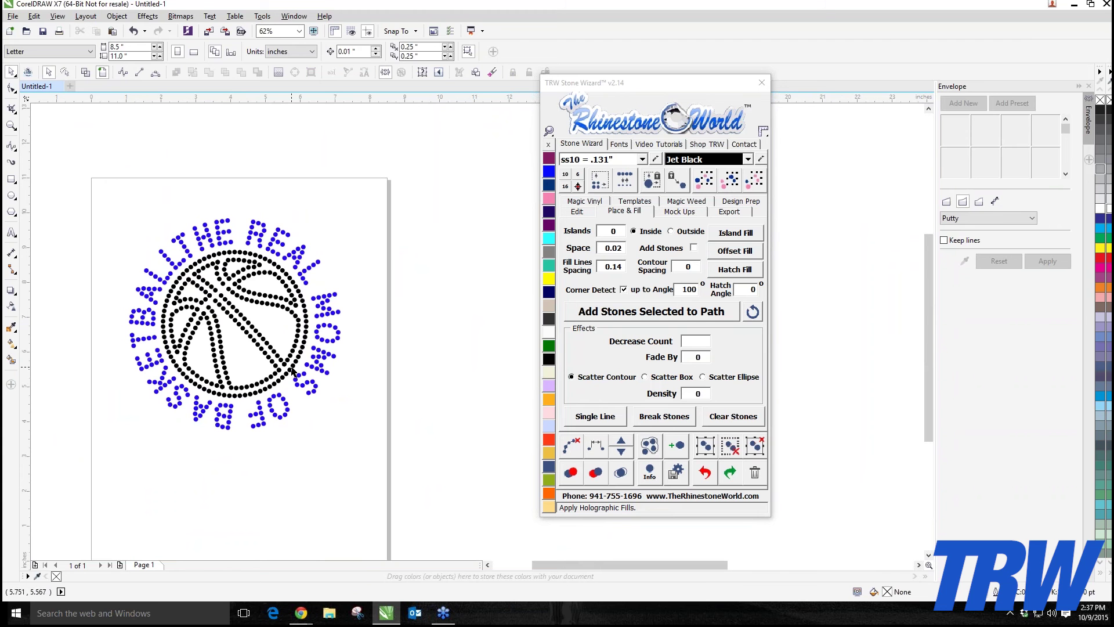
left_click(224, 343)
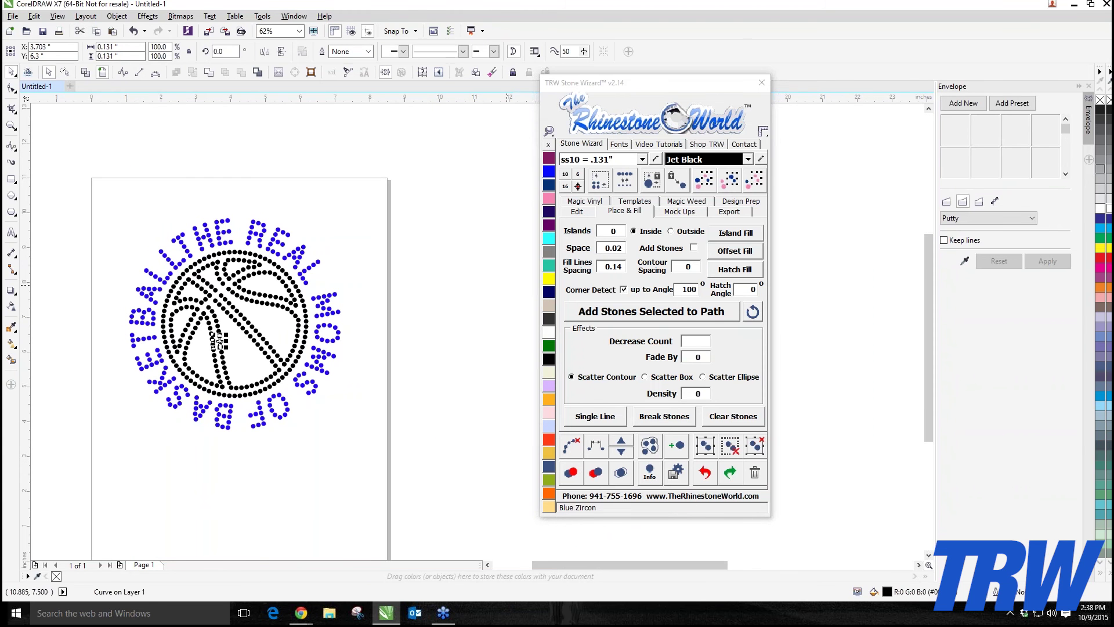
left_click(729, 186)
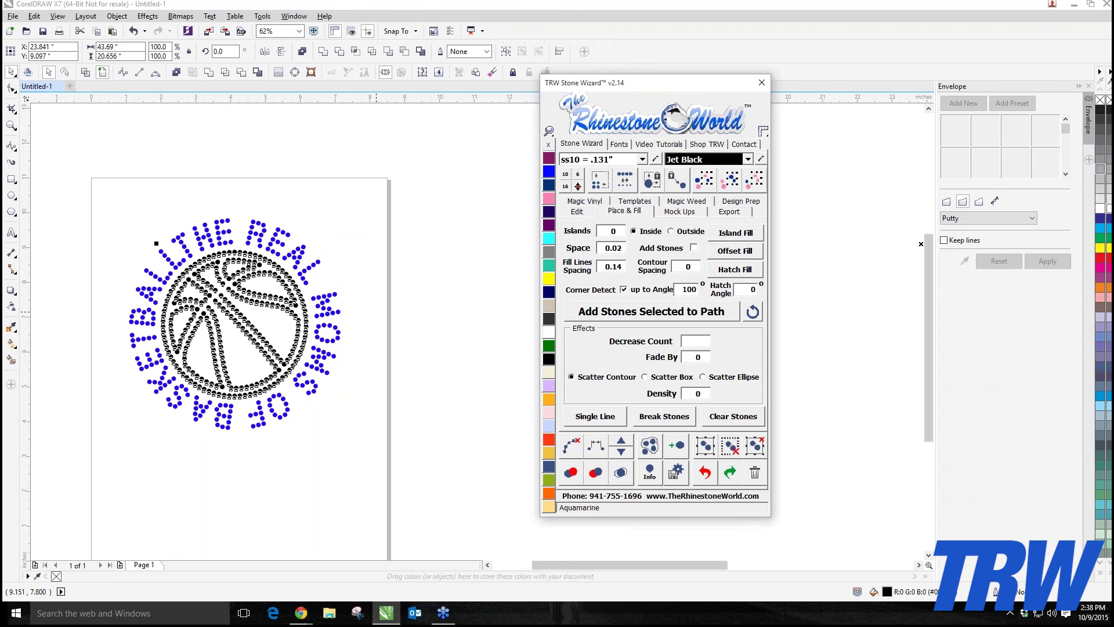
left_click(548, 439)
- Select all the blue lettering stones by color and recolor them to Crystal
scroll(166, 230, "up", 3)
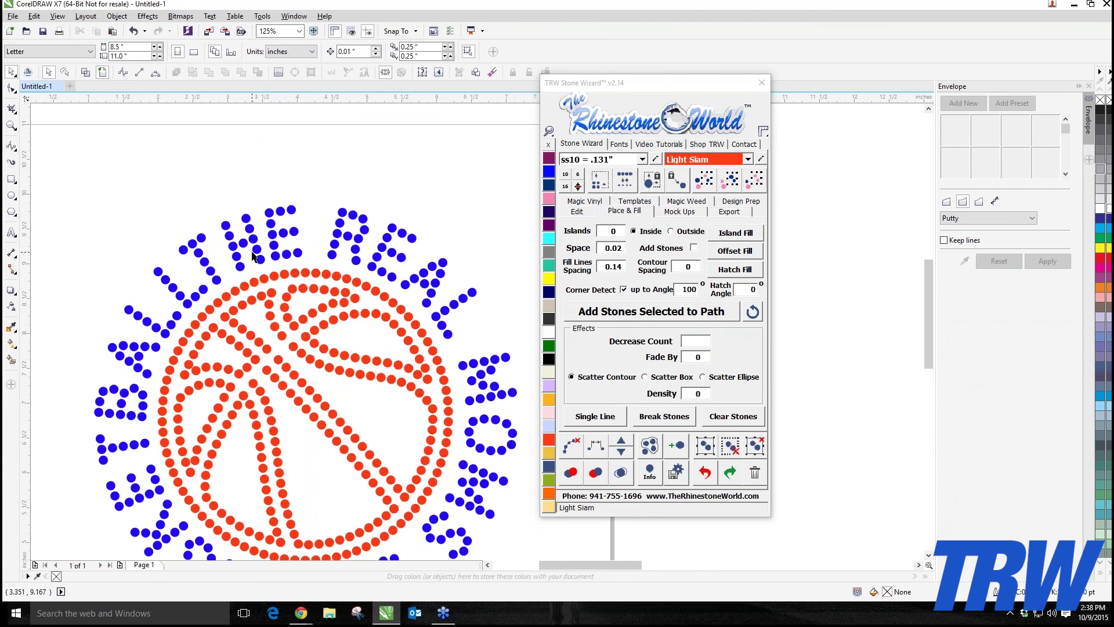
left_click(256, 249)
left_click(722, 191)
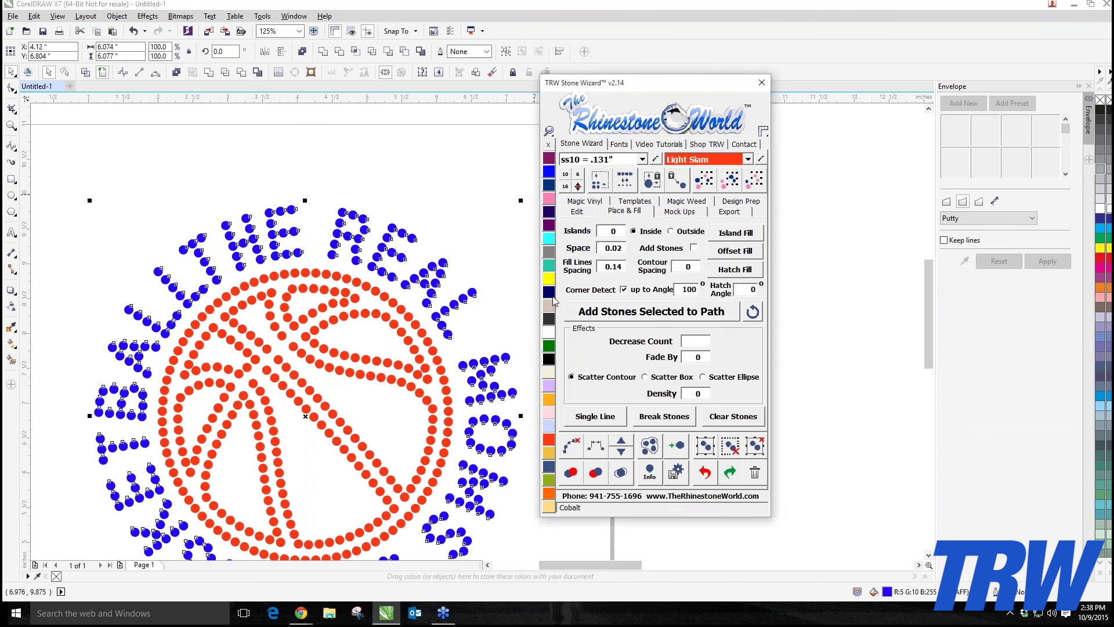
left_click(549, 334)
- Create a Single Shirt Only - Front mockup of the whole design on the women's scoop-neck shirt
scroll(311, 217, "down", 6)
left_click_drag(222, 188, 418, 357)
left_click(680, 212)
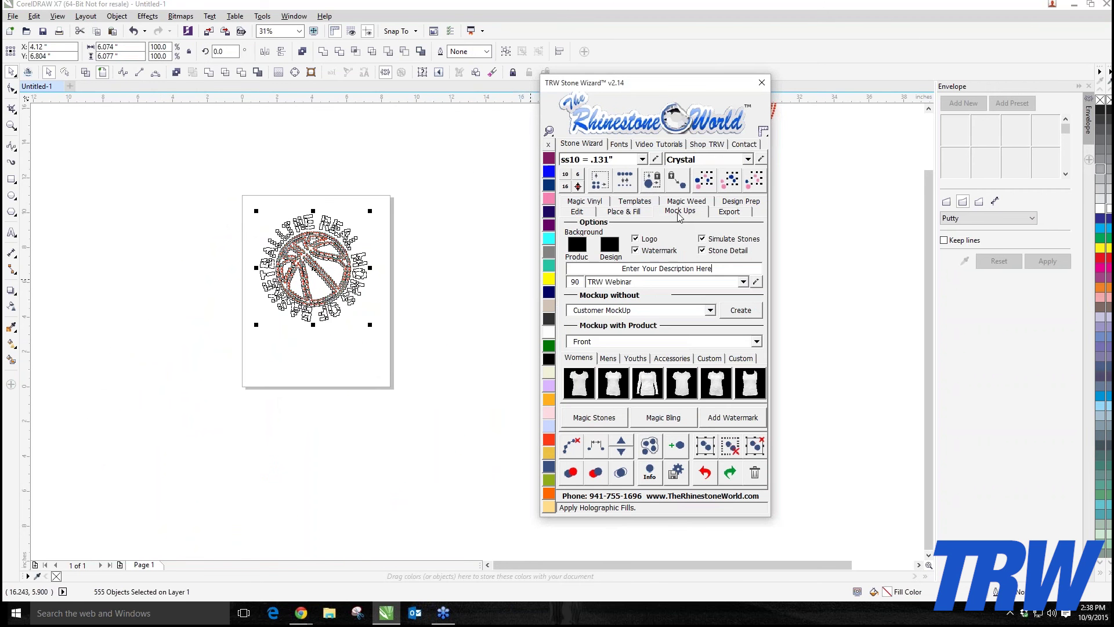
left_click(756, 341)
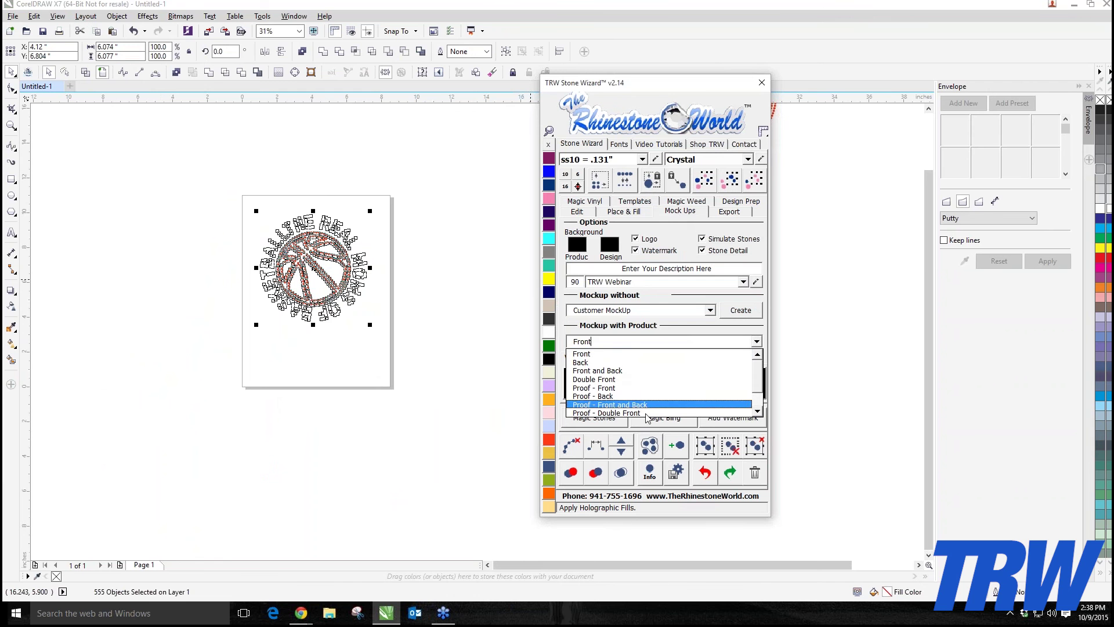
scroll(760, 392, "down", 1)
scroll(759, 393, "down", 1)
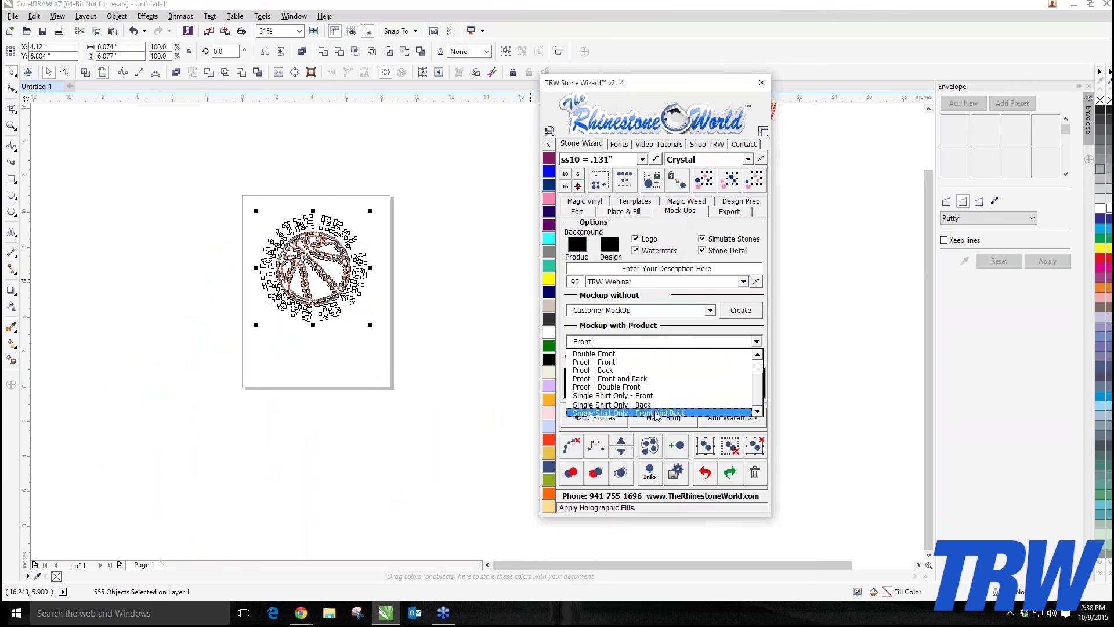
left_click(620, 395)
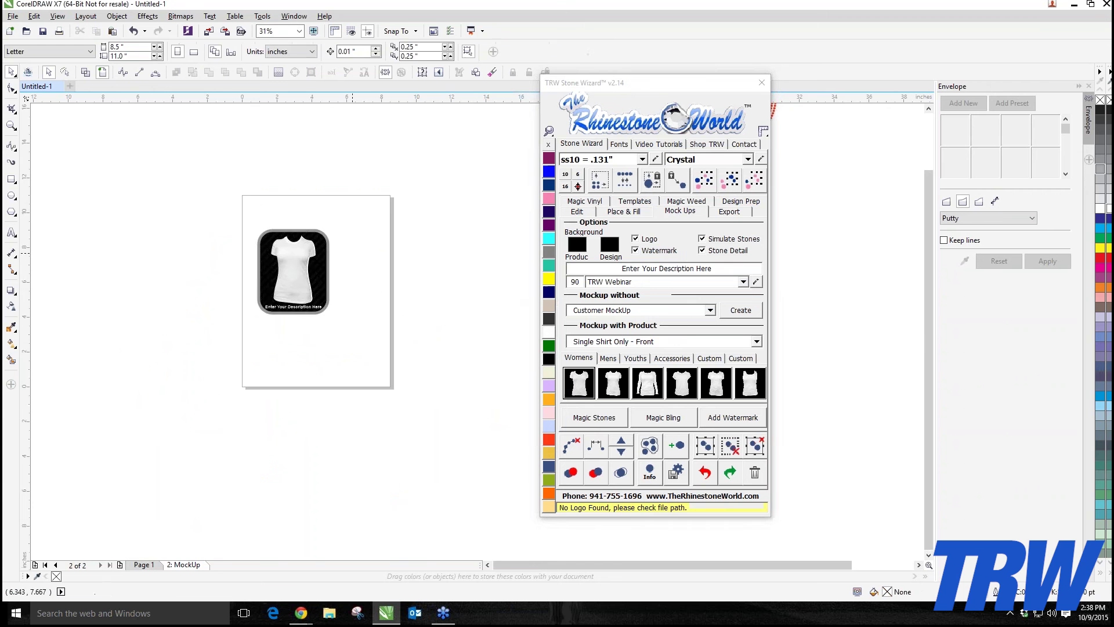
scroll(310, 278, "up", 3)
left_click(312, 350)
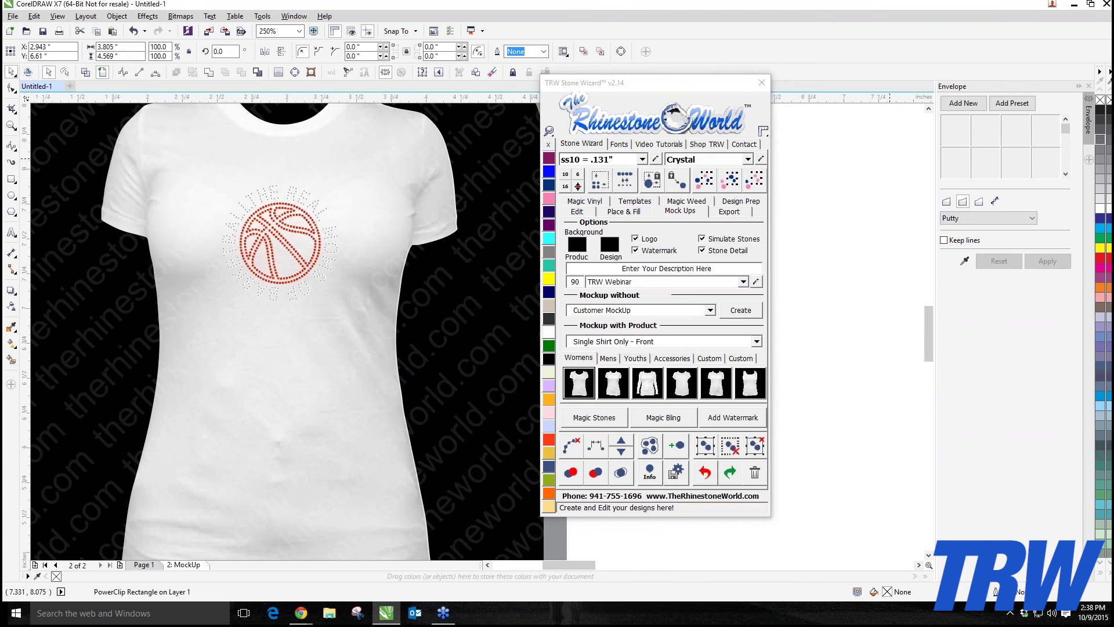
left_click(1103, 146)
scroll(268, 415, "down", 2)
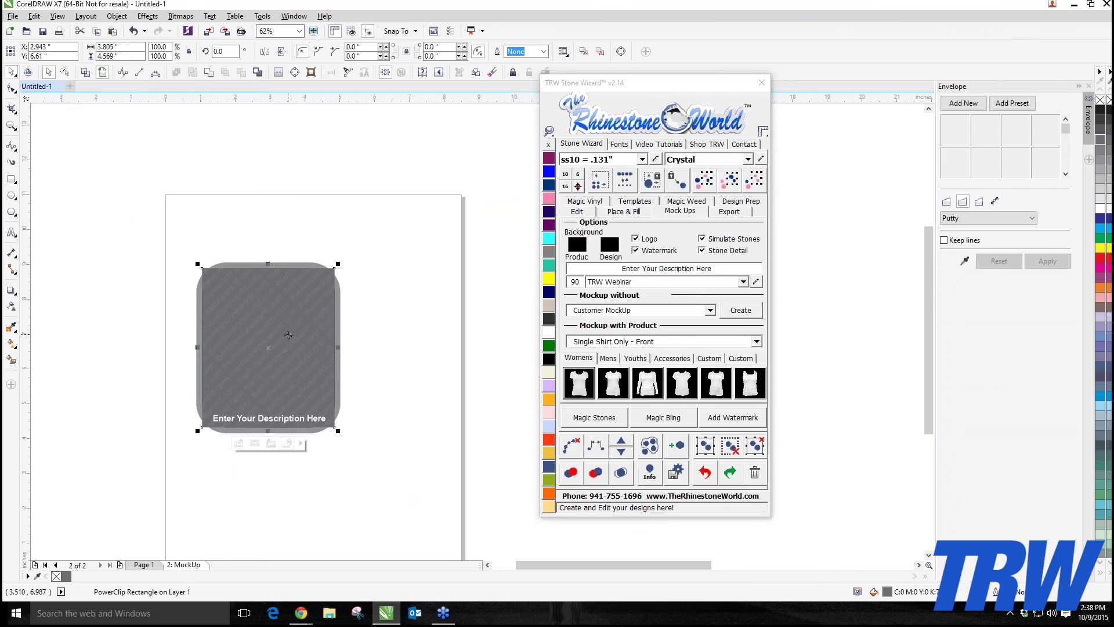
scroll(289, 335, "up", 1)
key("ctrl+z")
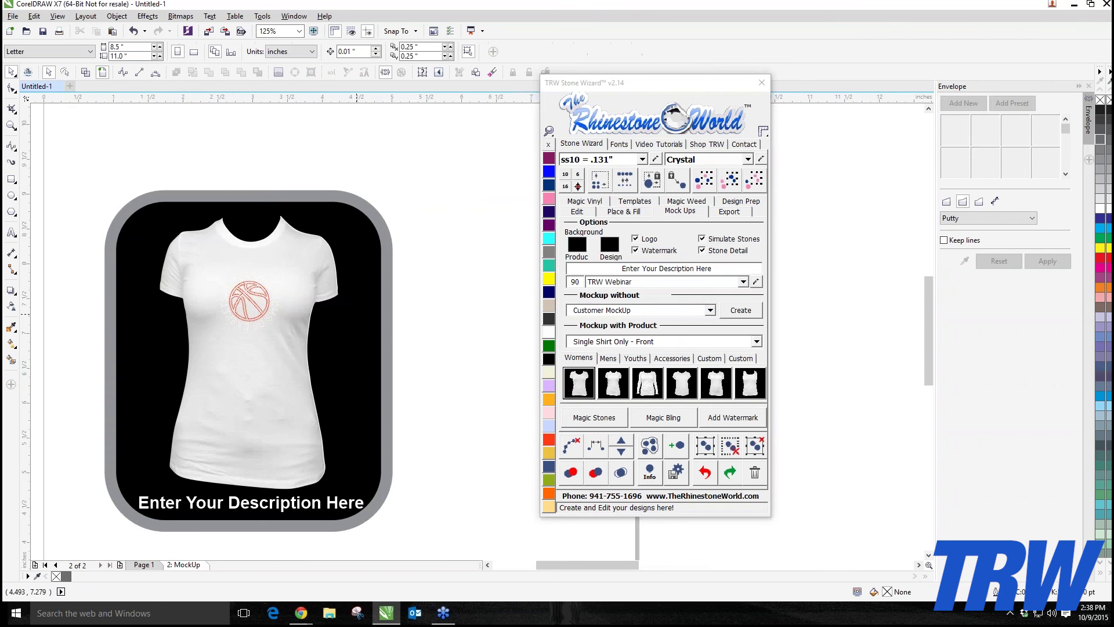
- Color the mockup's shirt dark gray and fill the background behind it with TRW Pink
left_click(271, 368)
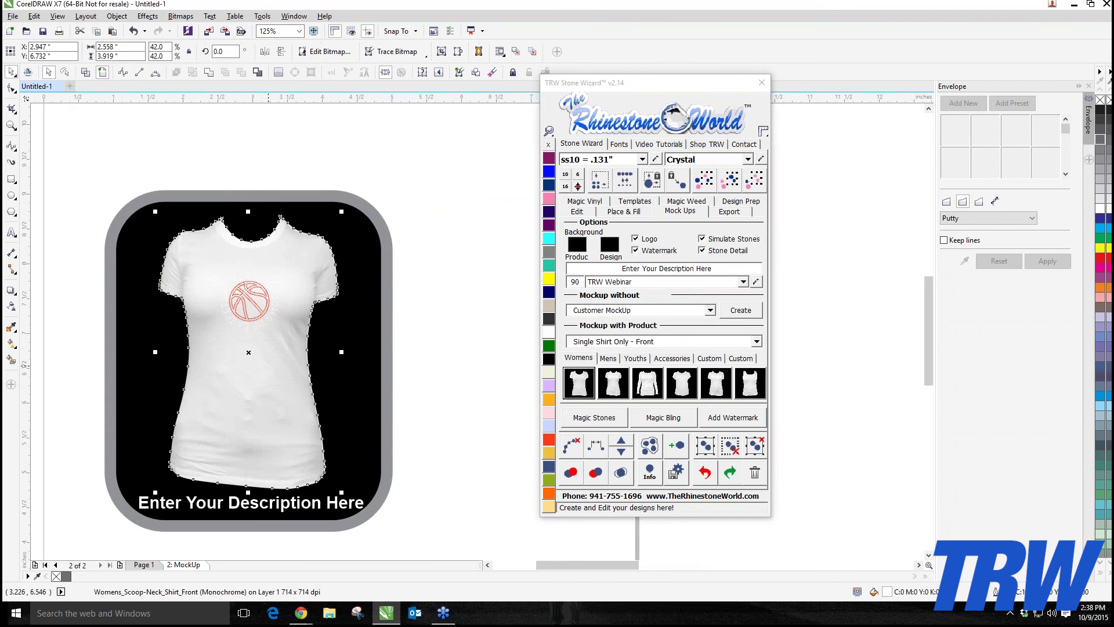
left_click(1104, 128)
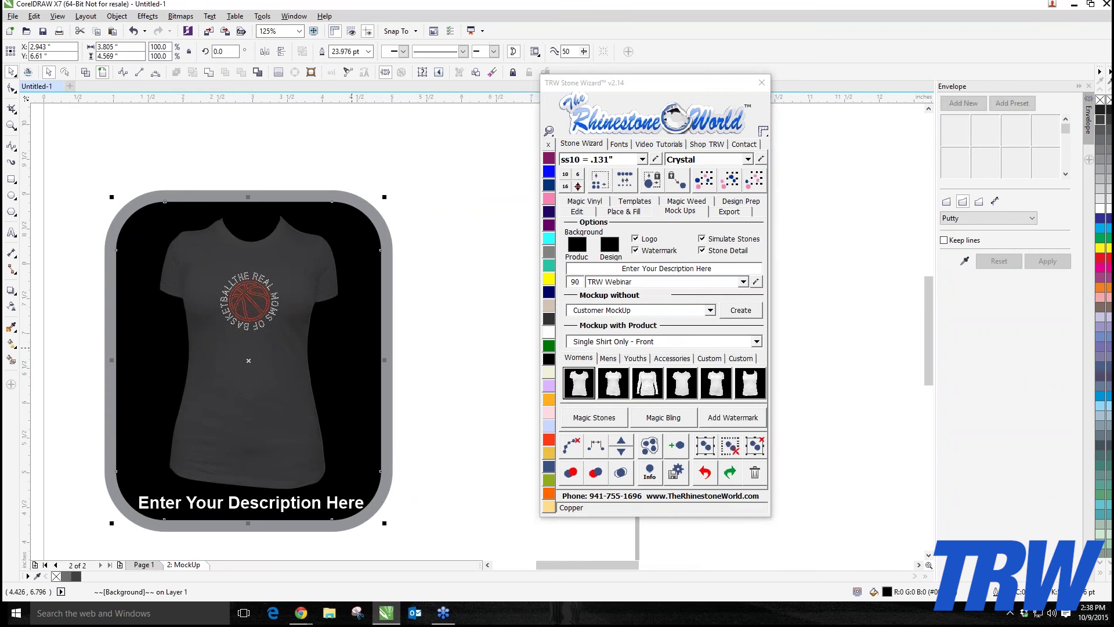
left_click(549, 198)
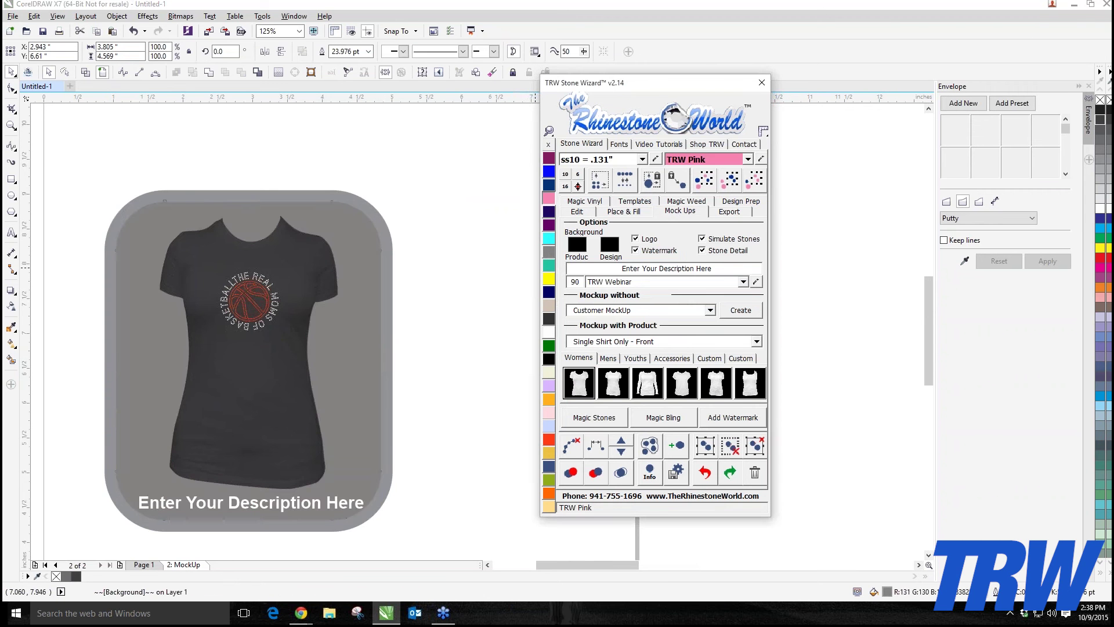
key("Escape")
- Examine the basketball and lettering stones on the shirt mockup, both up close and as a whole
scroll(244, 334, "up", 2)
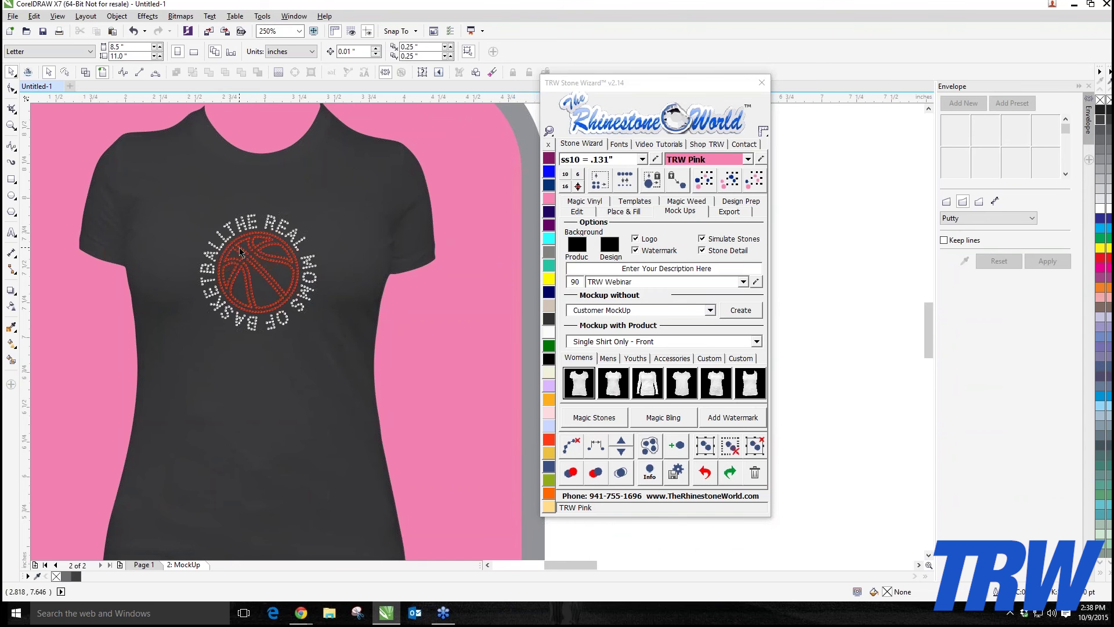
scroll(240, 252, "down", 1)
scroll(240, 252, "up", 1)
scroll(240, 252, "down", 1)
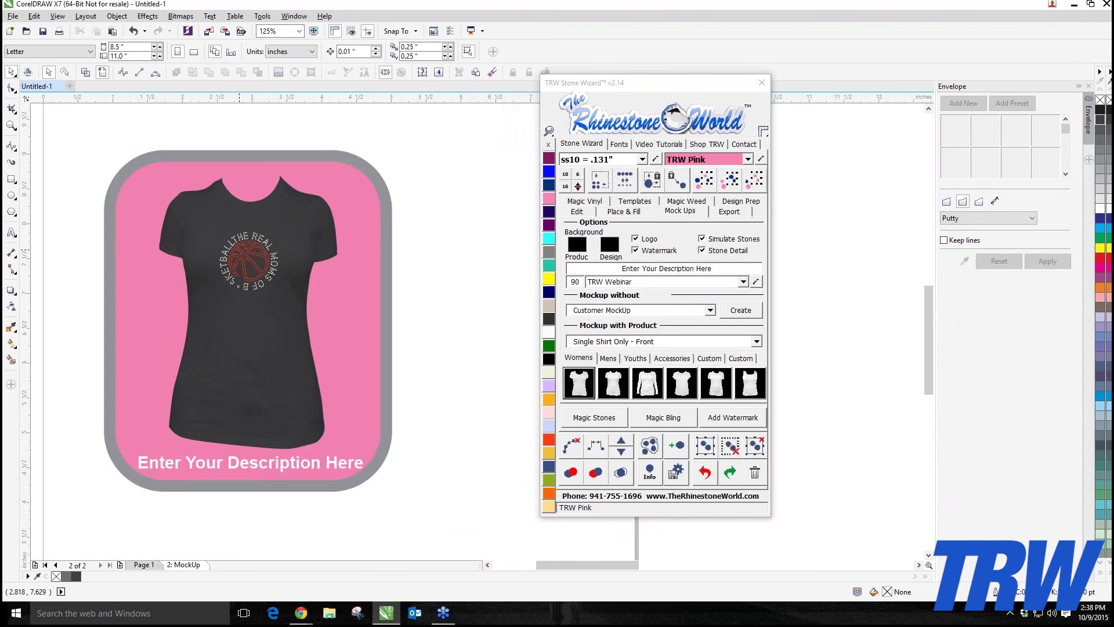
left_click_drag(74, 209, 311, 304)
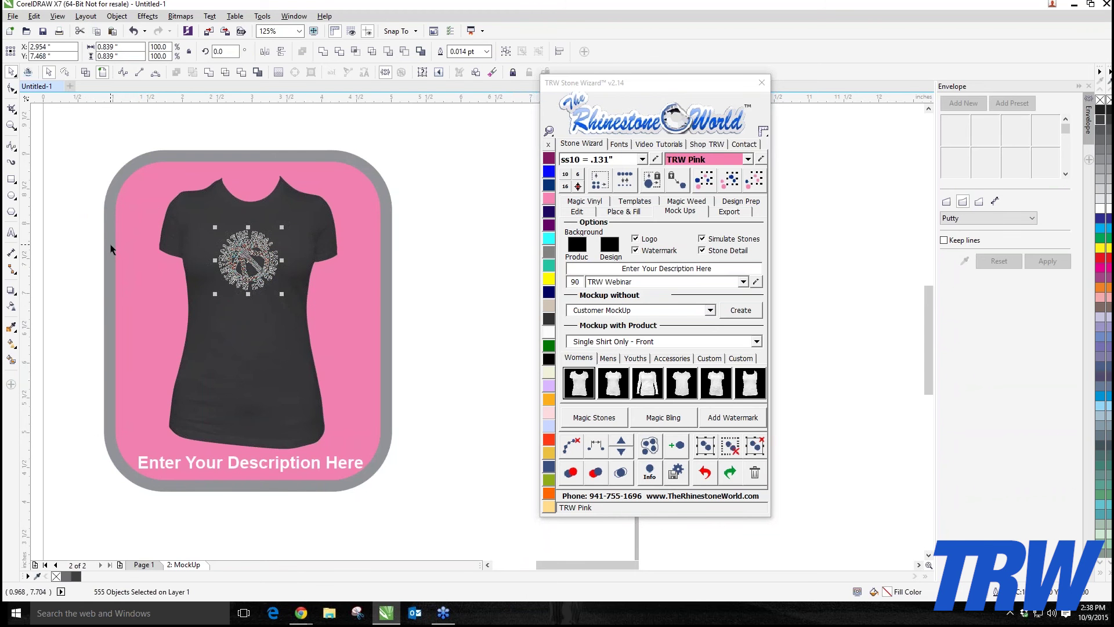
key("Escape")
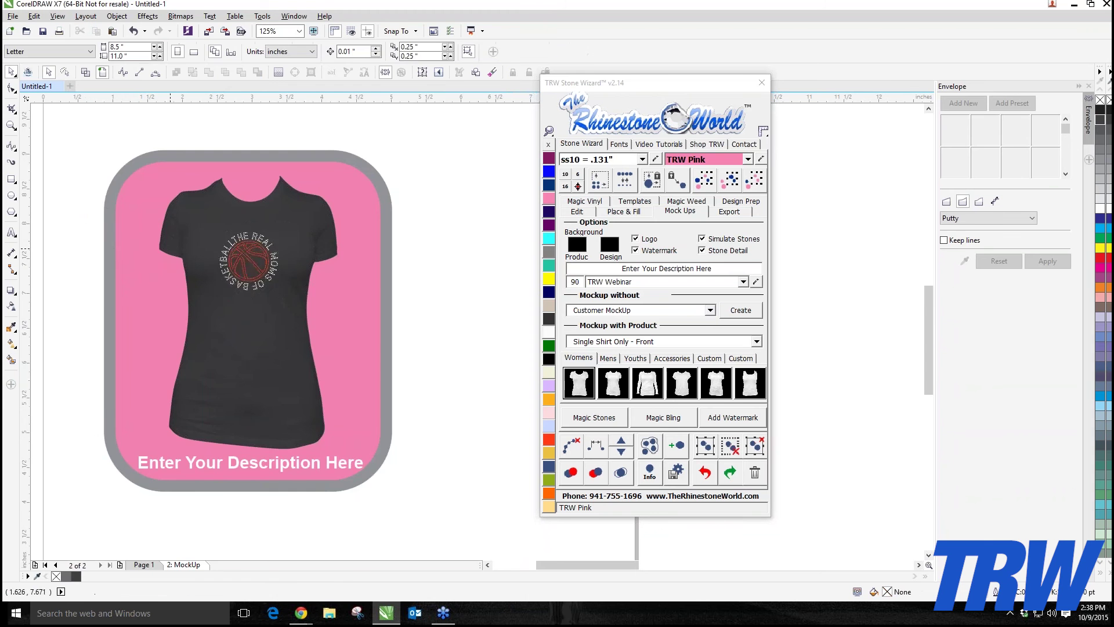
scroll(228, 254, "up", 1)
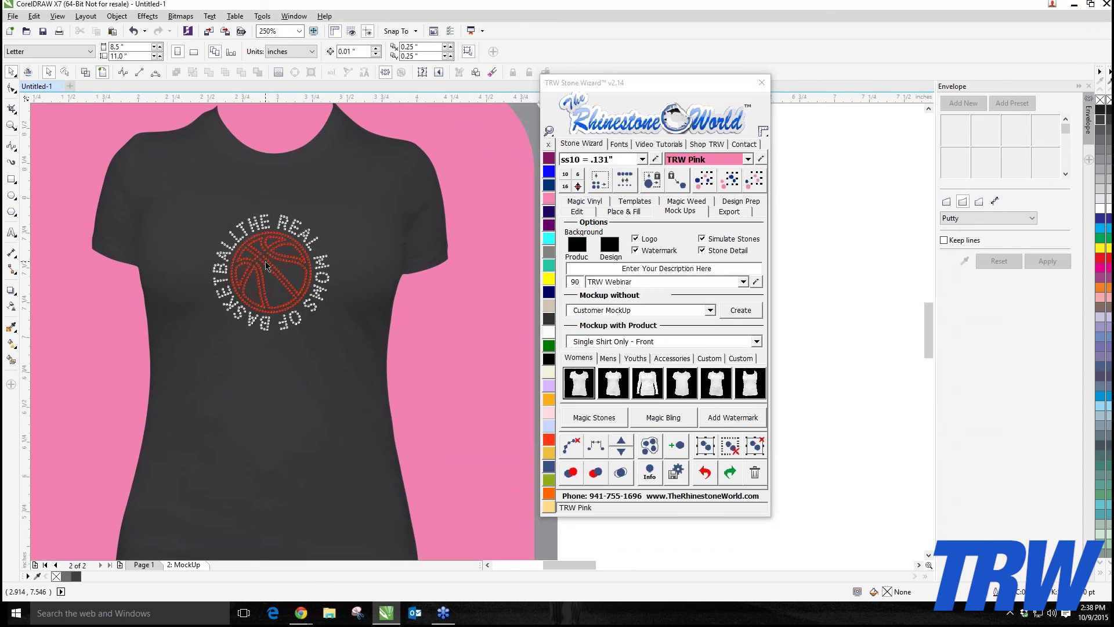
scroll(216, 259, "down", 1)
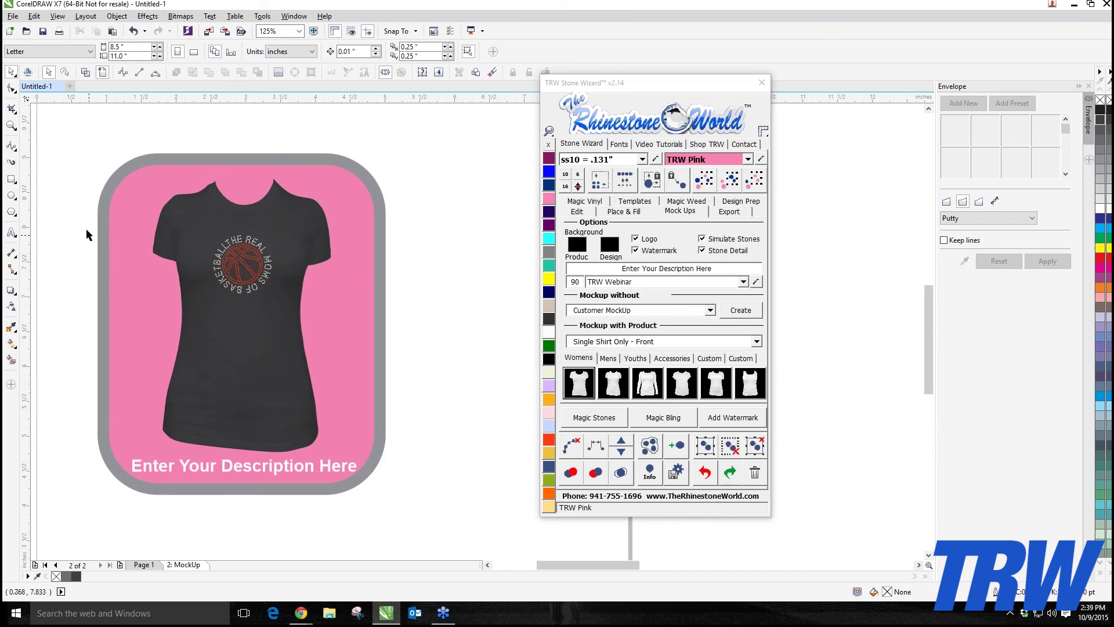
scroll(195, 256, "up", 2)
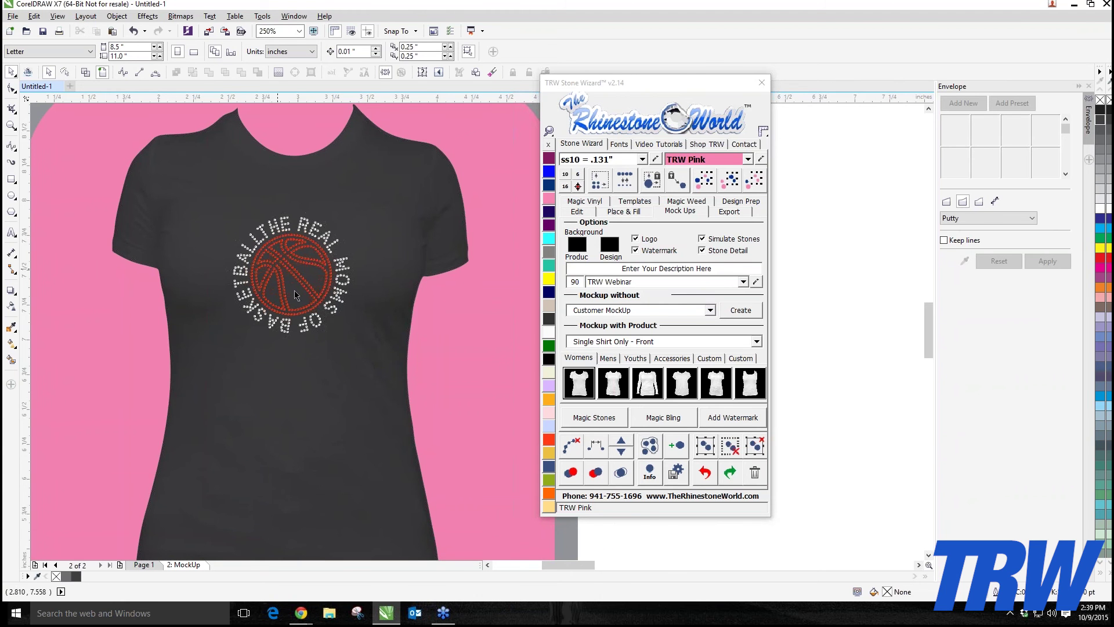
scroll(211, 232, "down", 2)
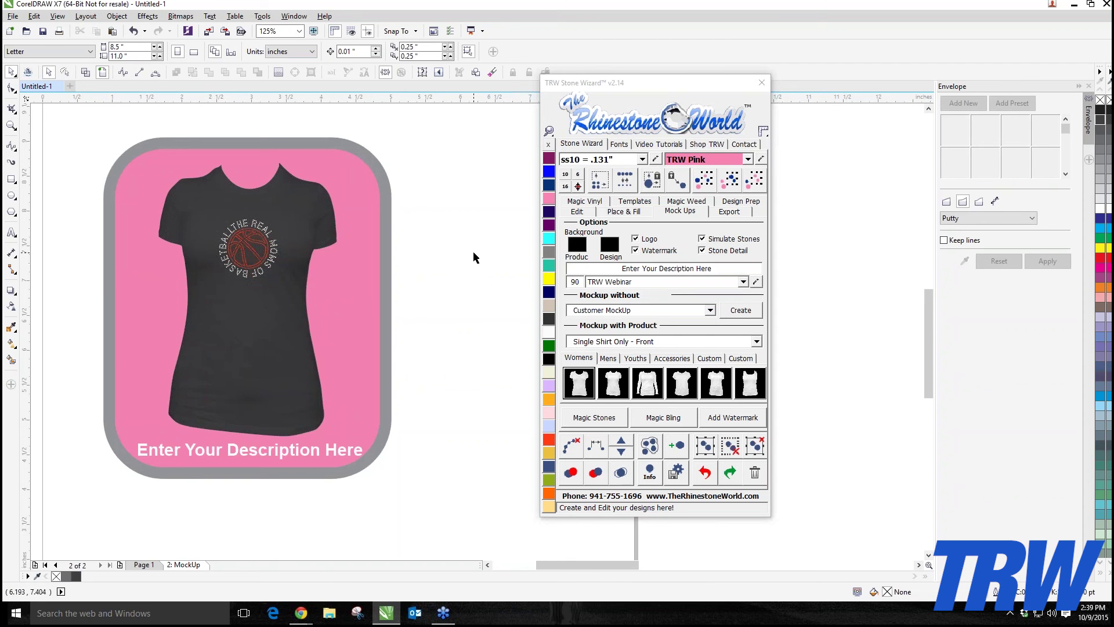
scroll(473, 251, "down", 2)
scroll(472, 251, "up", 2)
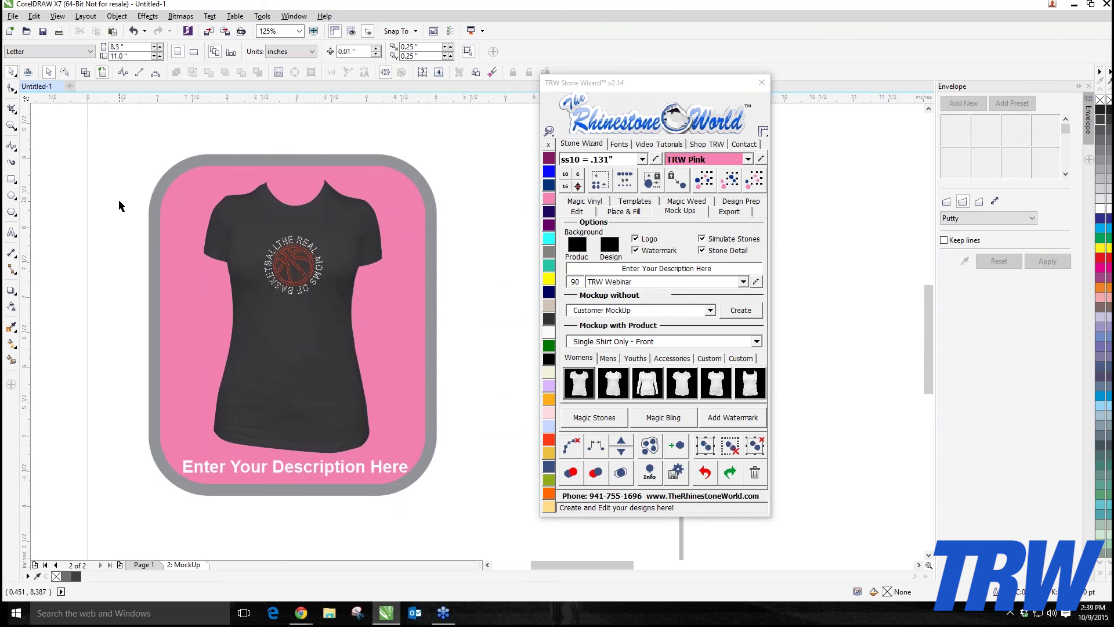
scroll(302, 261, "up", 4)
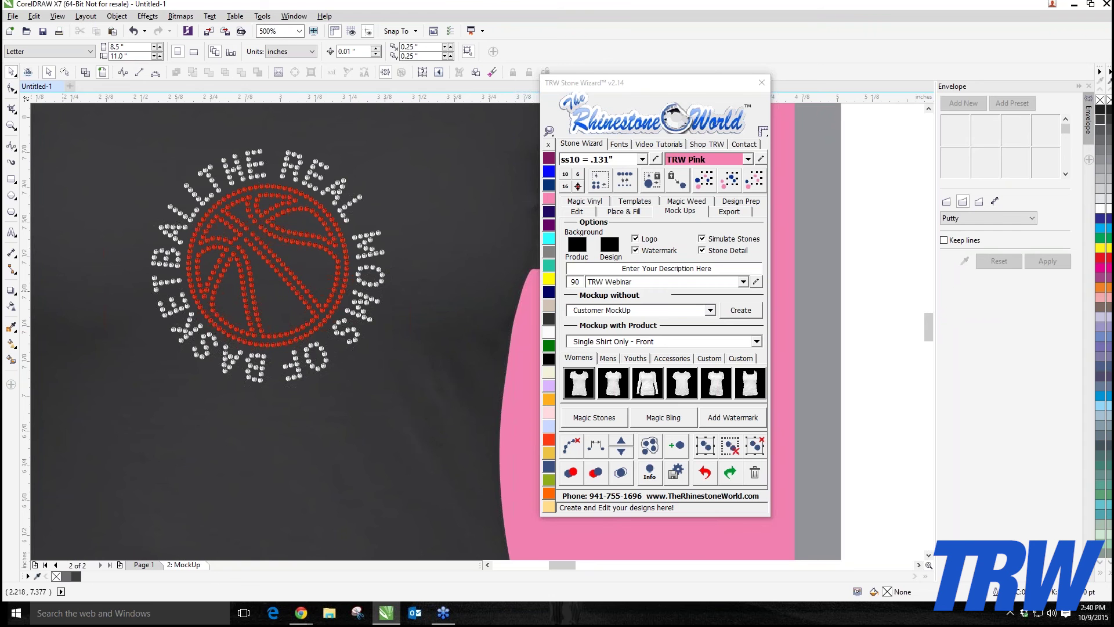
scroll(188, 390, "down", 2)
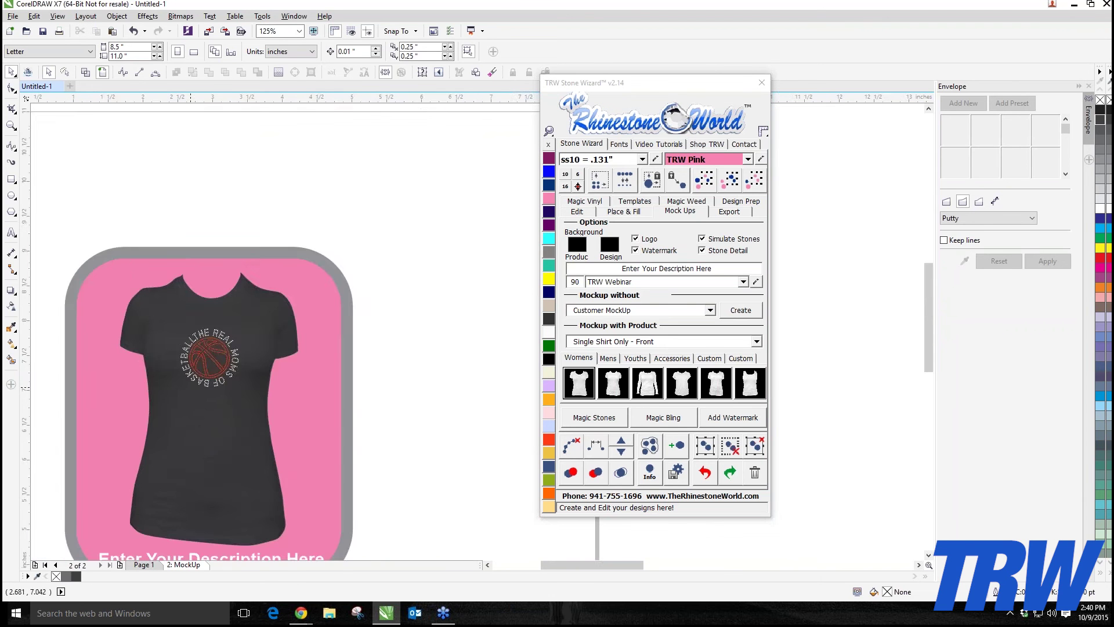
scroll(171, 404, "down", 1)
scroll(169, 403, "up", 1)
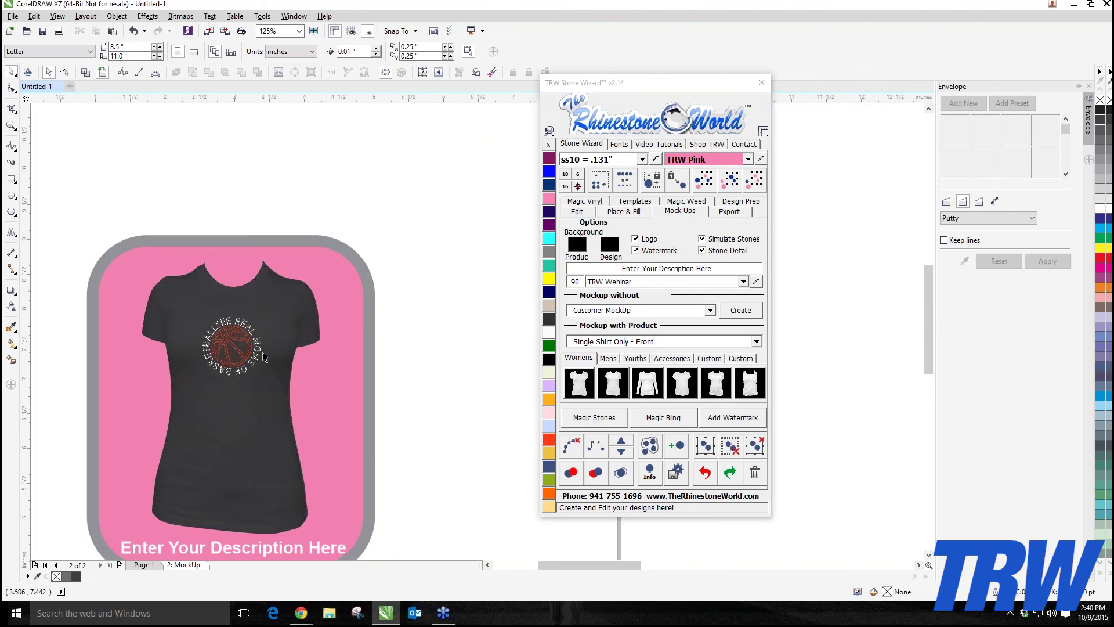
- Return from the mockup page to Page 1 with the original rhinestone design
scroll(223, 376, "down", 2)
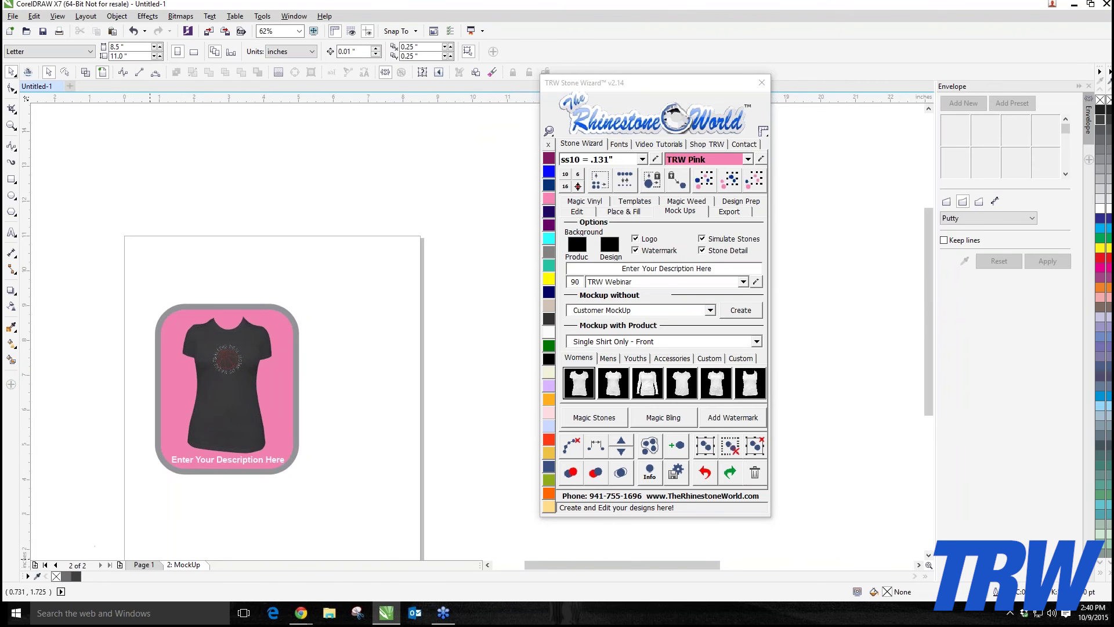
left_click(144, 566)
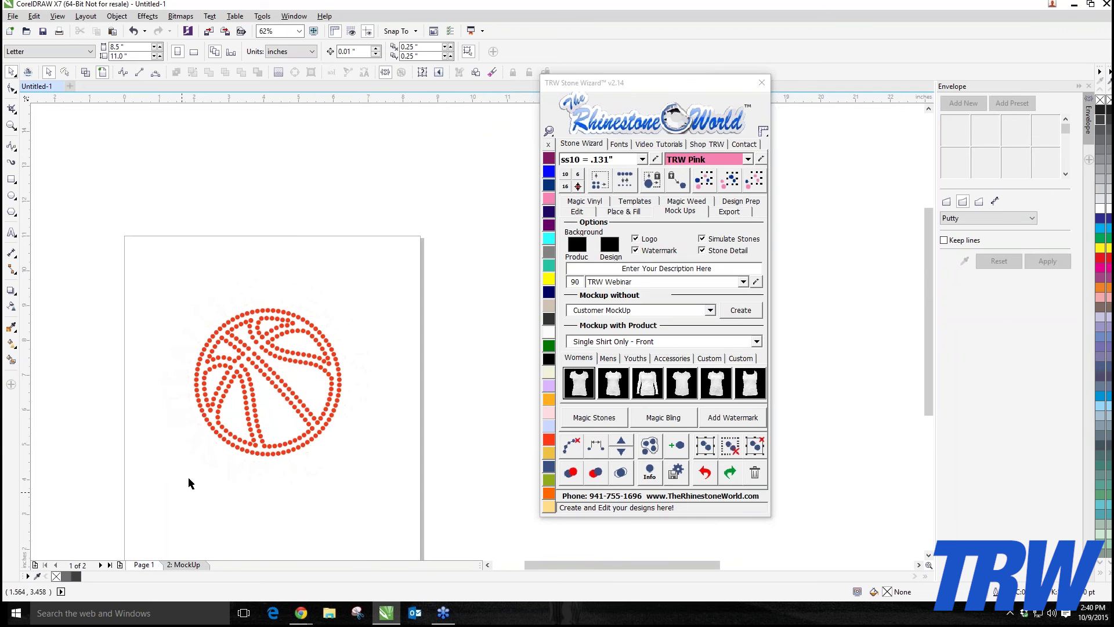
- Generate TRW Magic Templates from the whole basketball and text design, and delete the resulting yellow template sheets
scroll(110, 255, "down", 1)
left_click_drag(107, 251, 351, 458)
left_click(636, 202)
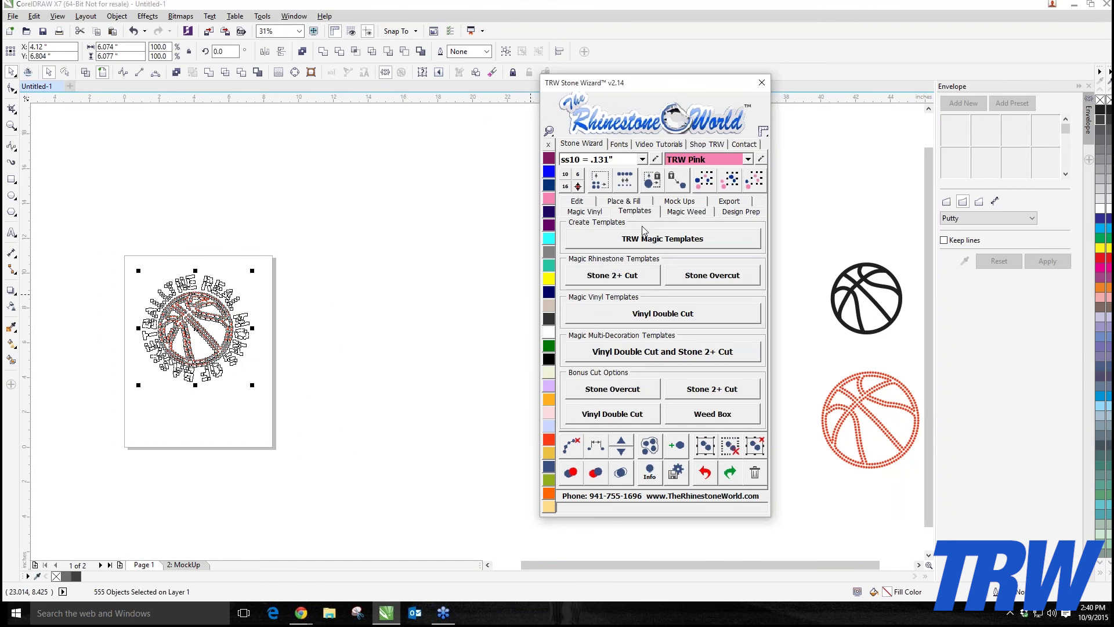
left_click(663, 238)
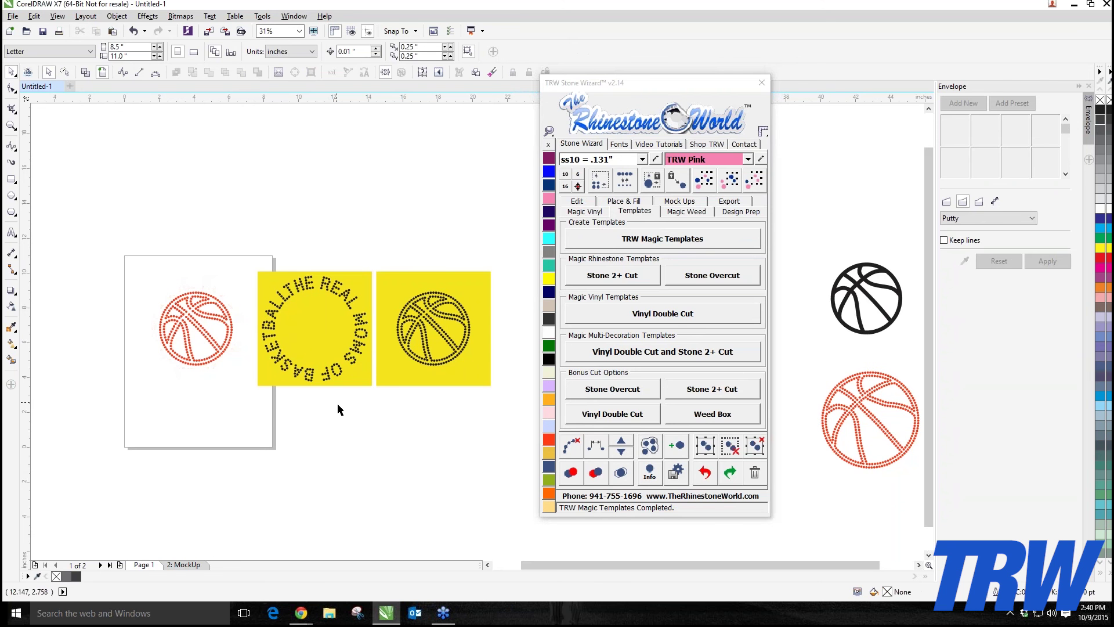
left_click_drag(520, 224, 250, 457)
key("Delete")
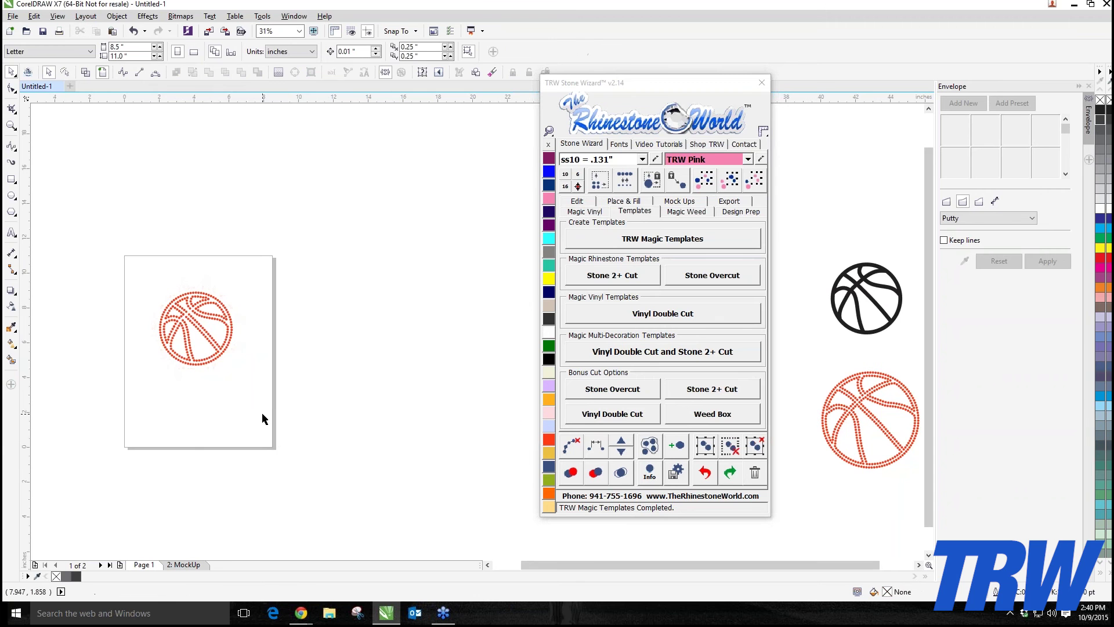
- Move the solid black basketball outline into the open workspace beside the page
scroll(182, 404, "down", 2)
left_click(514, 353)
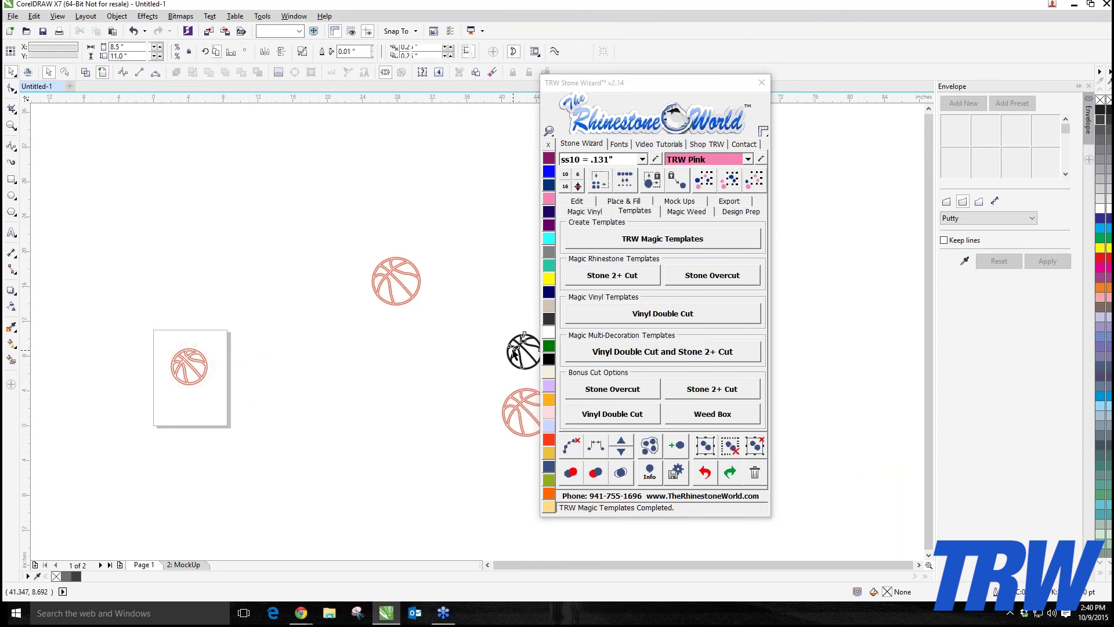
left_click_drag(514, 353, 353, 393)
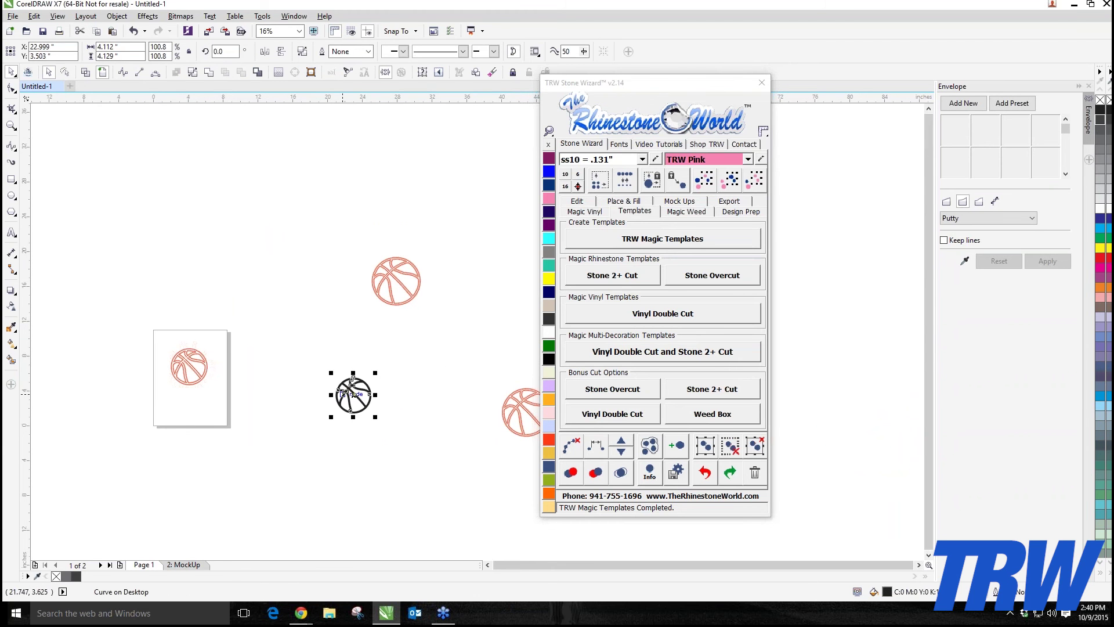
left_click(322, 387)
left_click_drag(292, 347, 410, 445)
left_click(308, 360)
- Undo the edits step by step back to the black rhinestone basketball encircled by the blue text
left_click(705, 473)
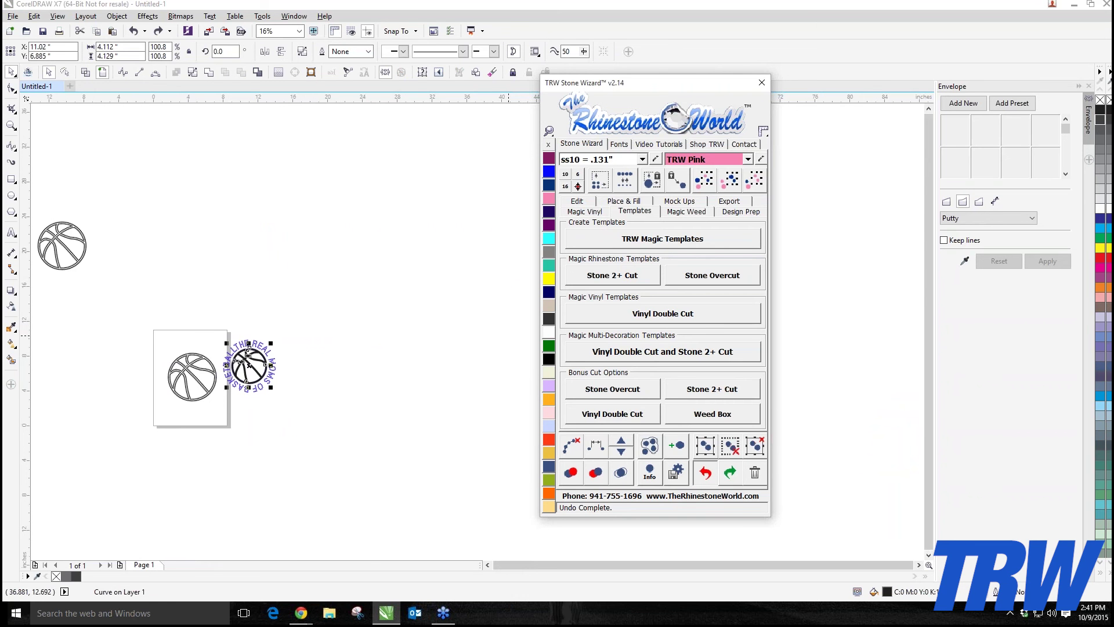
left_click(705, 473)
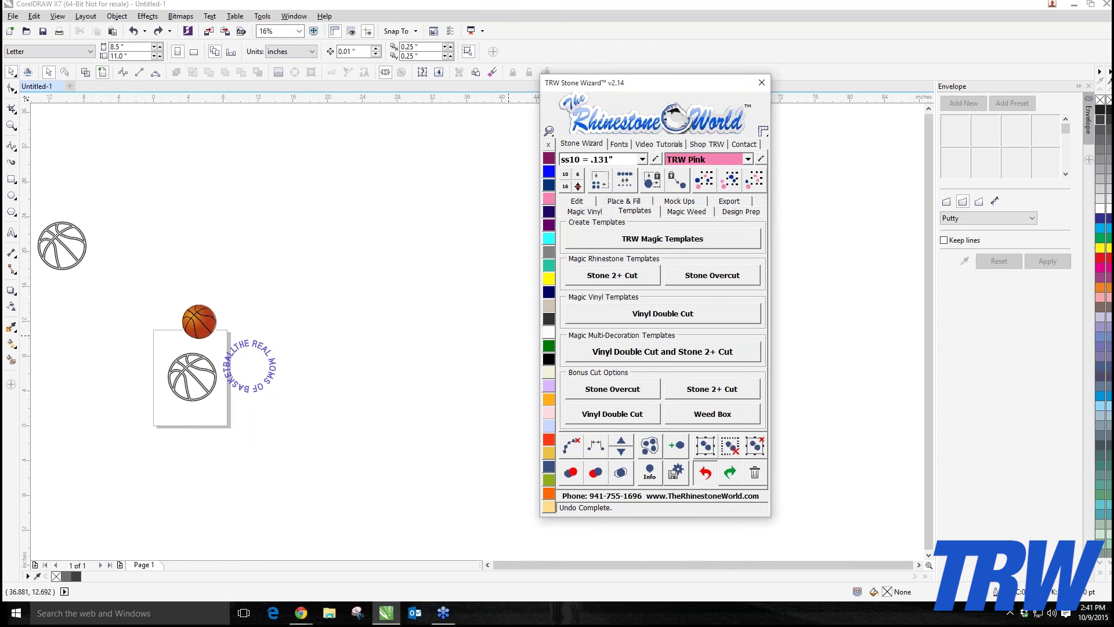
left_click(199, 321)
left_click_drag(199, 320, 176, 302)
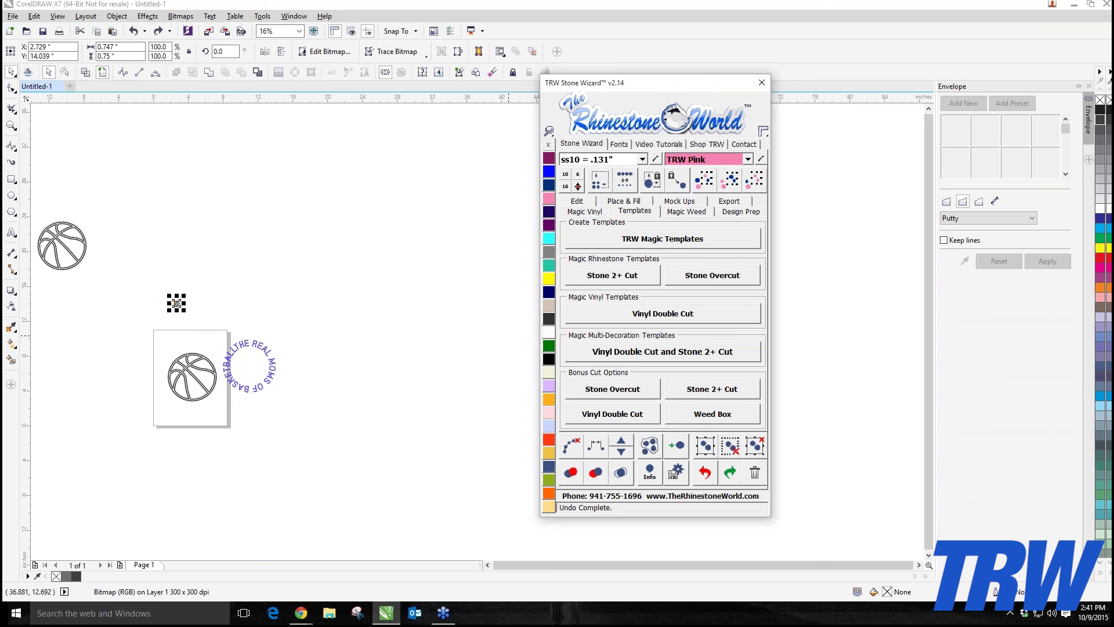
left_click(705, 472)
key("ctrl+z")
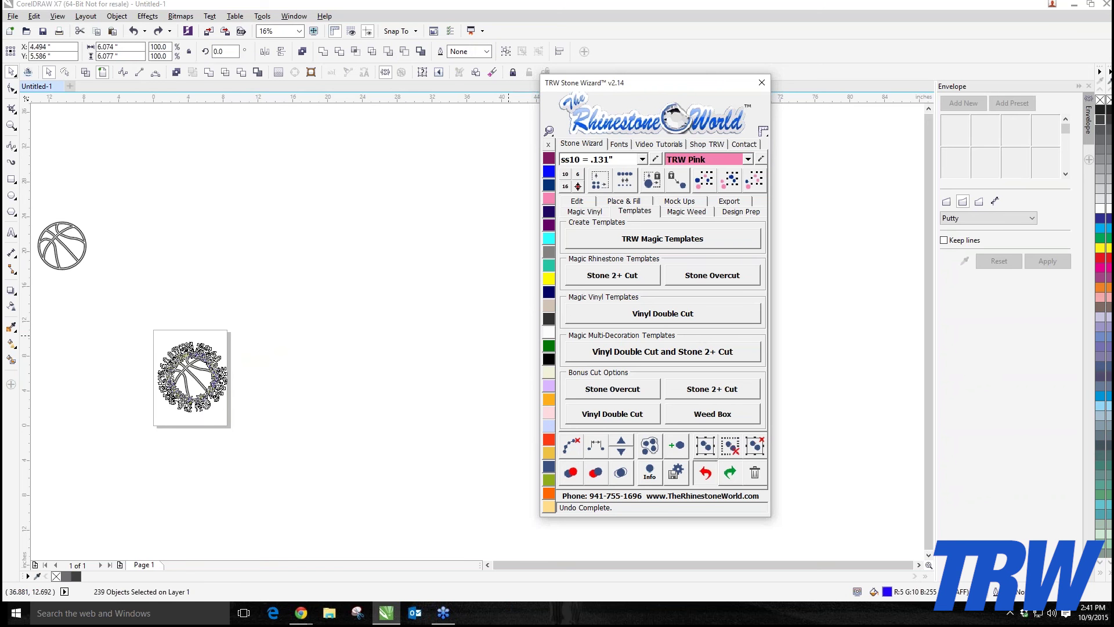
left_click(435, 454)
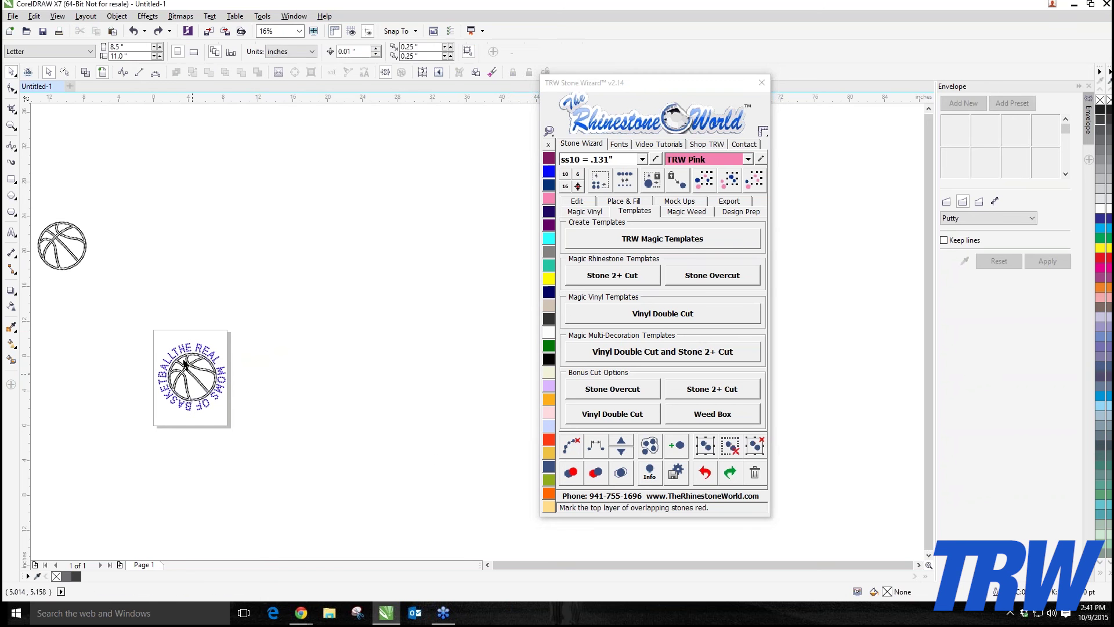
- Shift the blue text around its circle by an offset of 17.647" so the phrase starts at the basketball's bottom
scroll(172, 357, "up", 4)
double_click(166, 356)
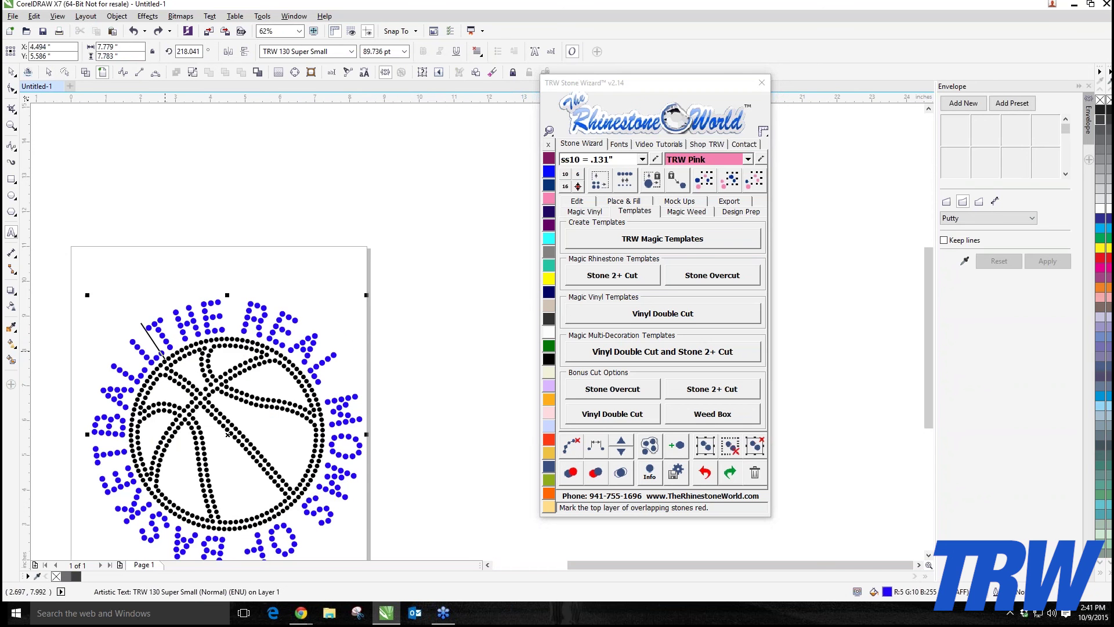
key("ctrl+a")
key("Delete")
left_click(357, 230)
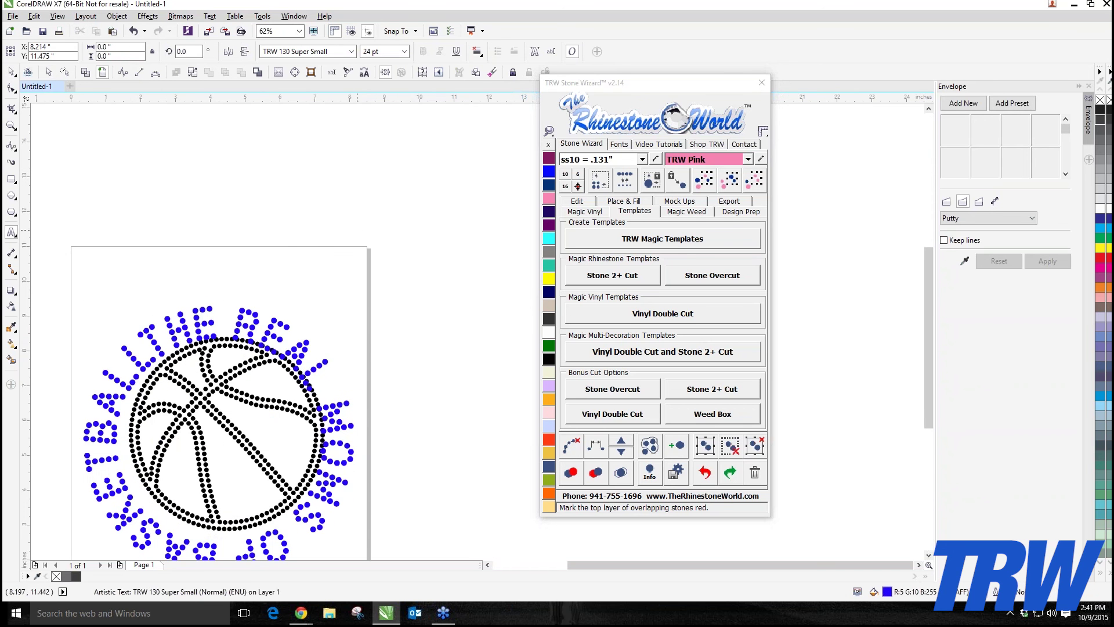
key("ctrl+space")
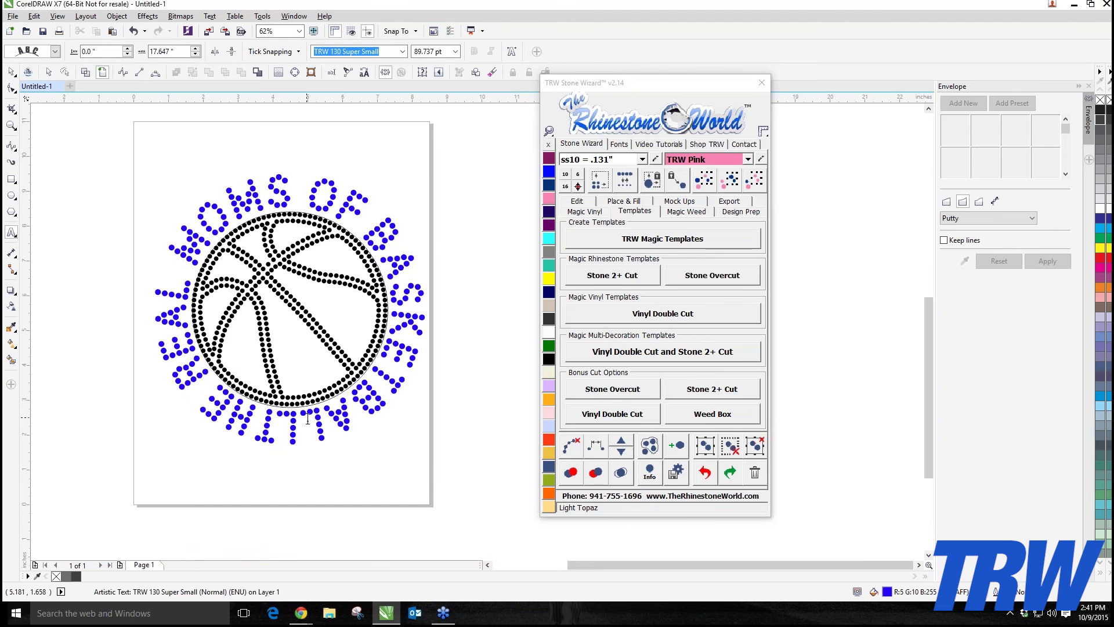
- Tighten the circular text's spacing to leave a gap between the start and end of the phrase
left_click(579, 202)
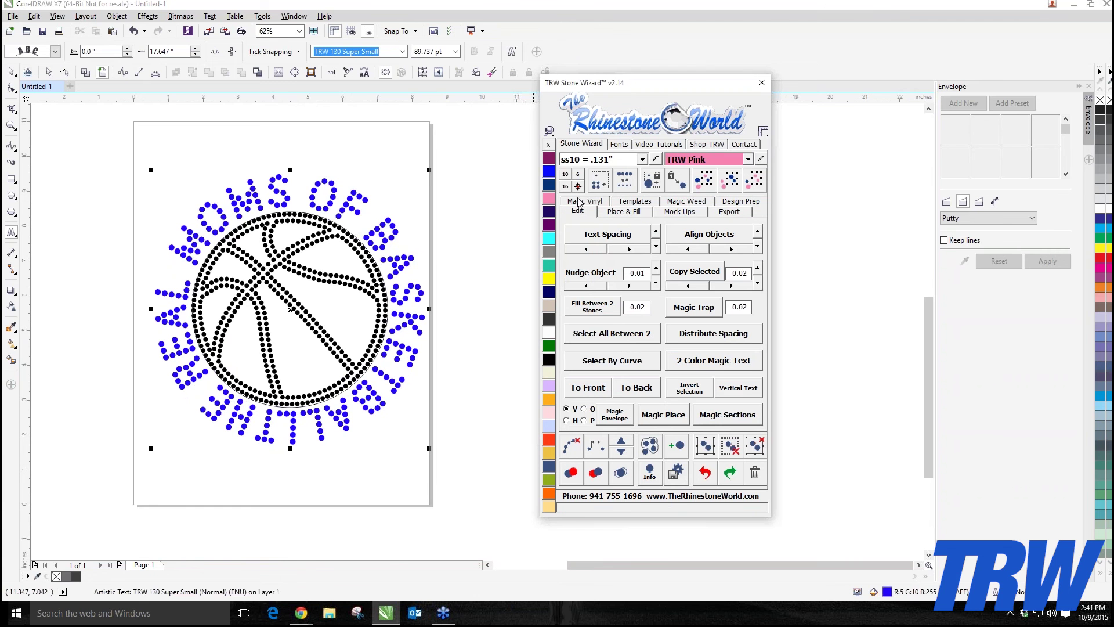
left_click(598, 249)
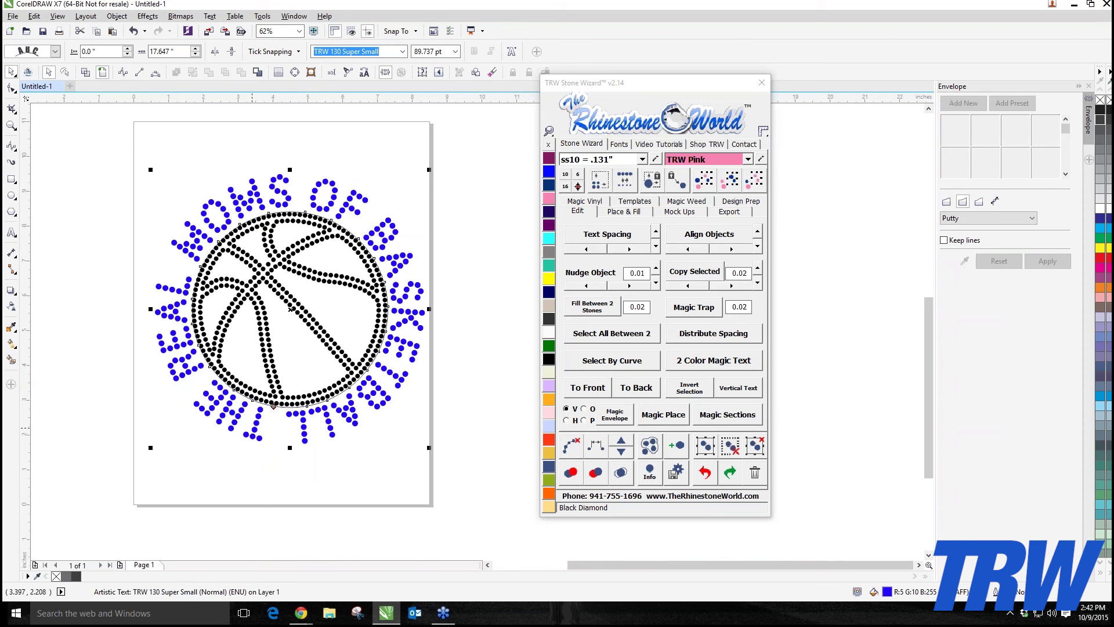
left_click(162, 455)
scroll(162, 455, "down", 2)
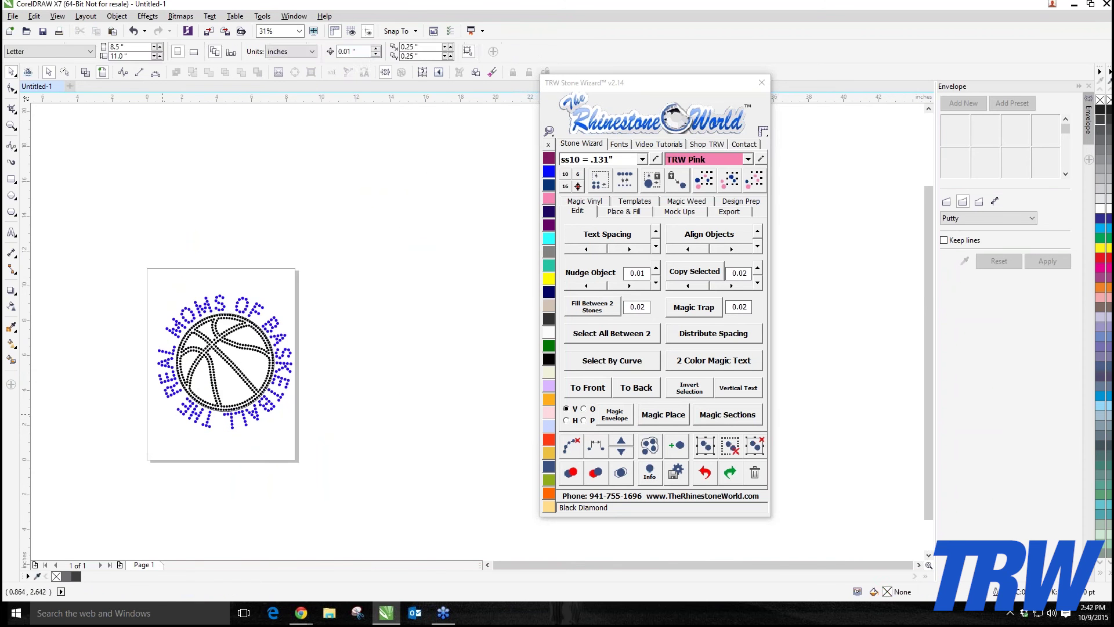
- Move the circular text off the basketball and delete the guide circle it follows
left_click(218, 371)
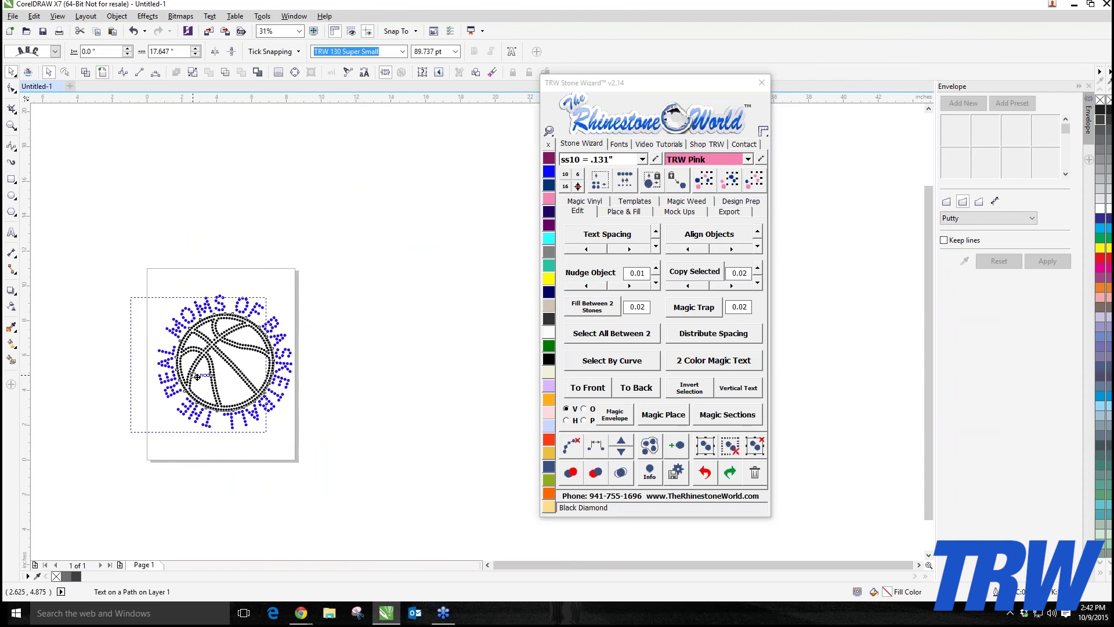
left_click_drag(198, 377, 401, 339)
left_click(288, 354)
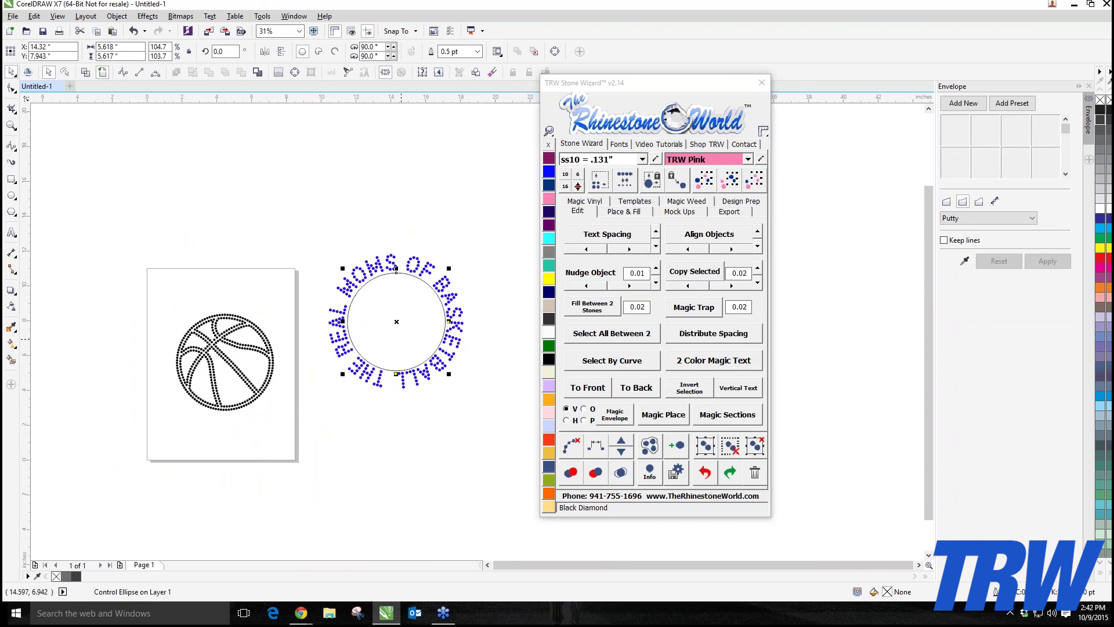
key("Delete")
- Delete the rhinestone basketball from the page and move the circular text back onto the page
mouse_move(140, 294)
left_mouse_down()
mouse_move(161, 354)
mouse_move(307, 467)
left_mouse_up()
key("Delete")
left_click(339, 332)
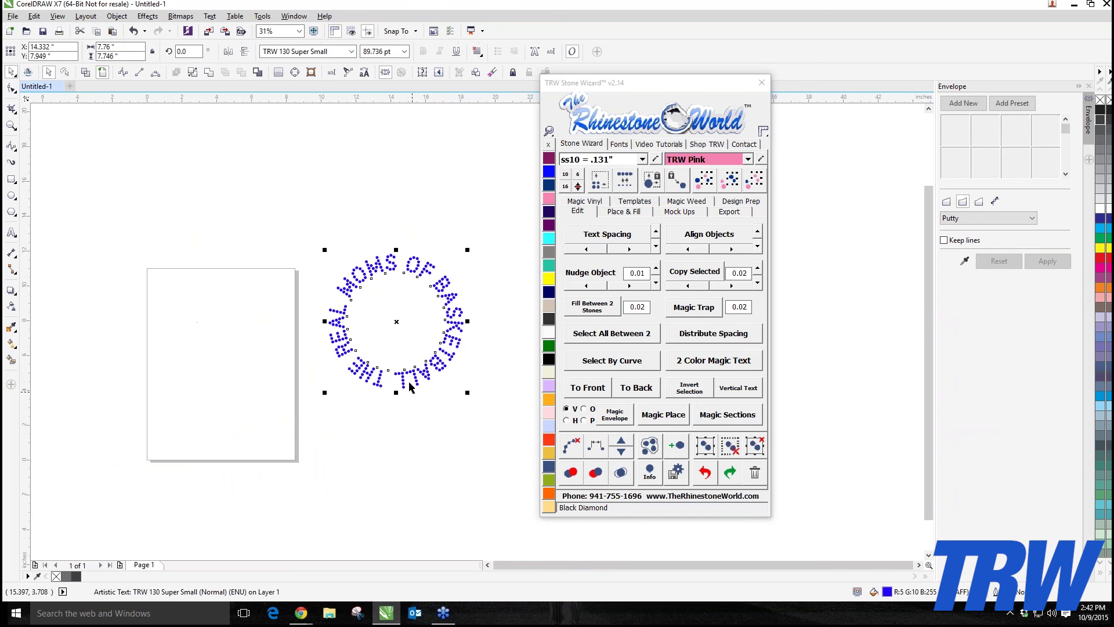
left_click_drag(310, 339, 221, 356)
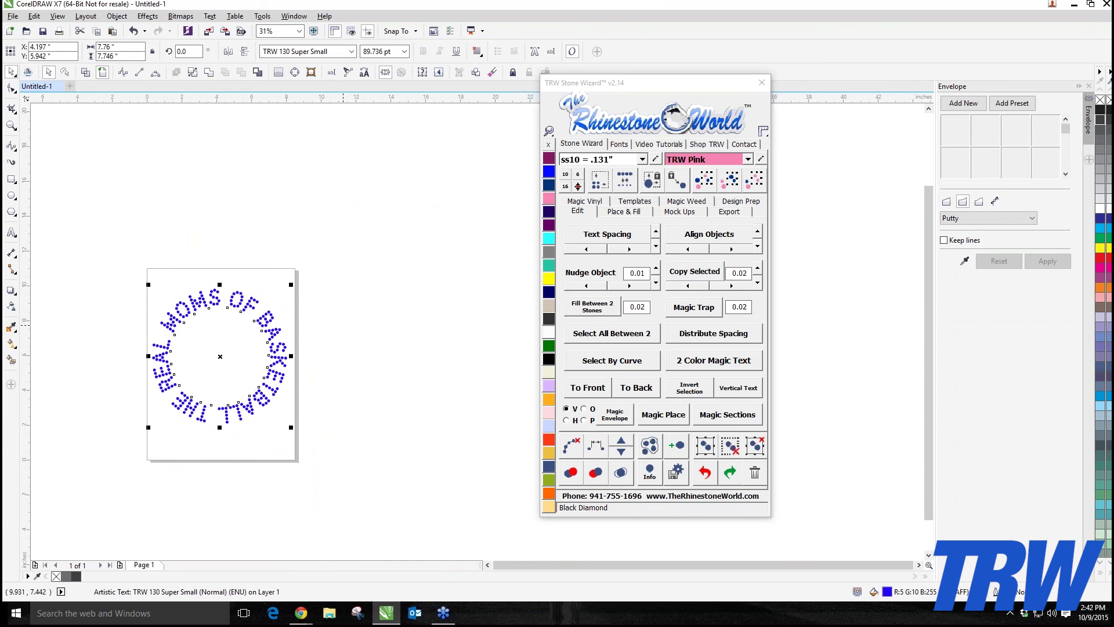
- Export the circular text to the desktop as an EPS file named FREE Basketball
left_click(732, 214)
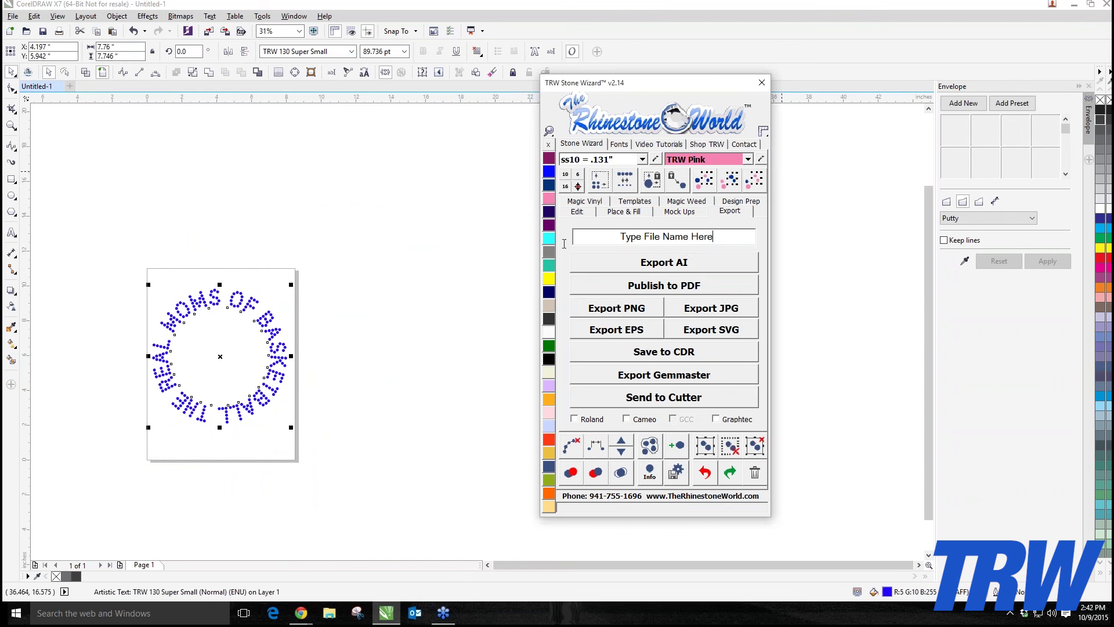
left_click(564, 244)
type("FE")
key("BackSpace")
key("BackSpace")
type("FREE Baske")
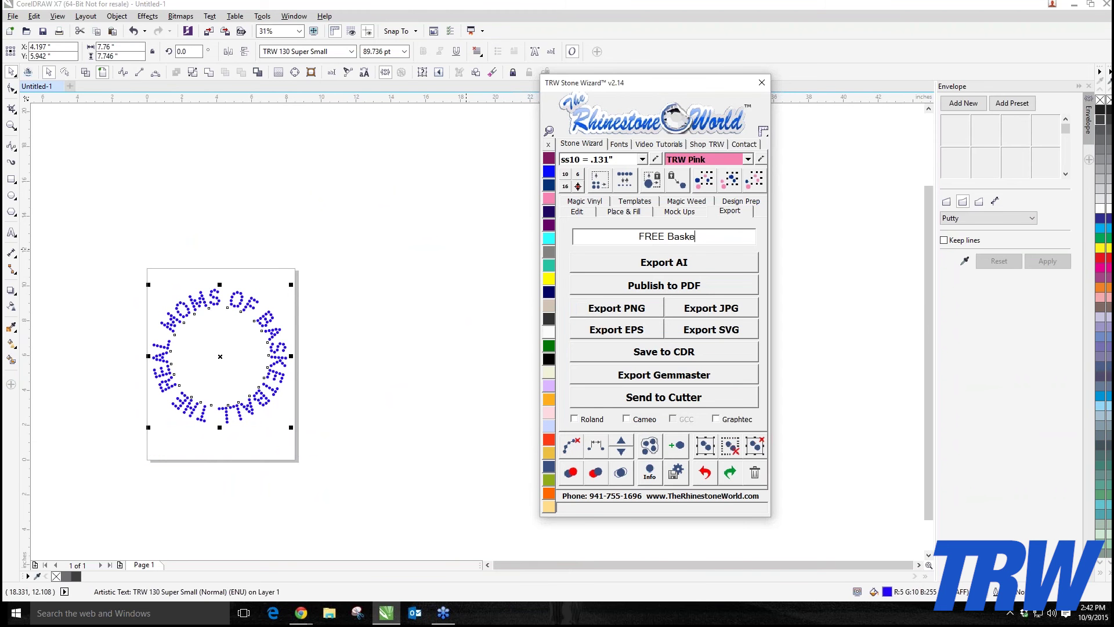
type("tball")
left_click(595, 334)
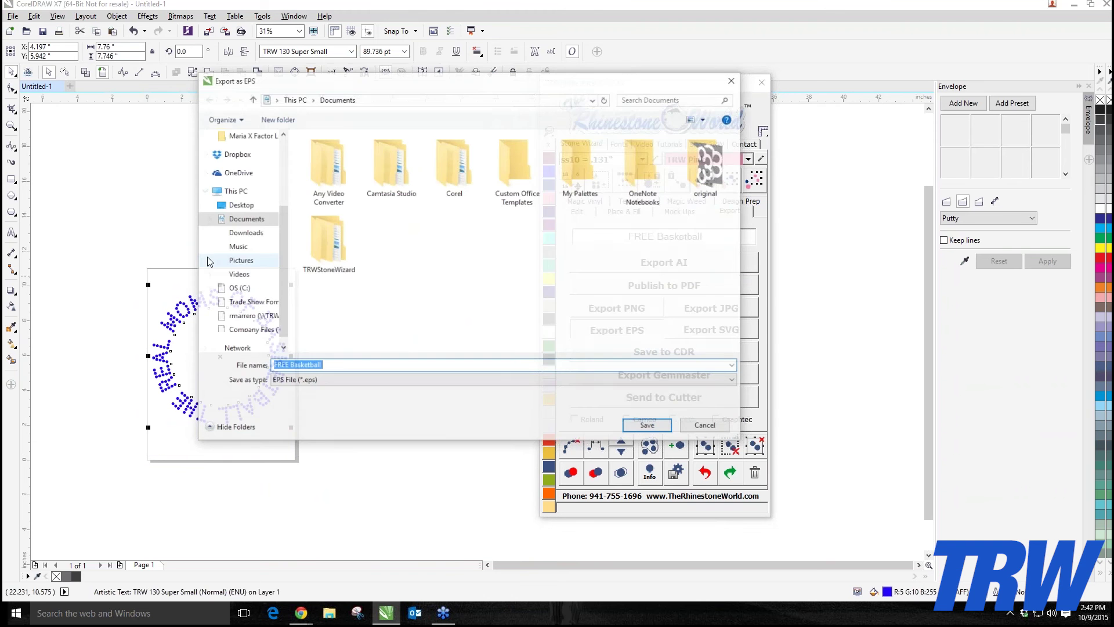
left_click(239, 168)
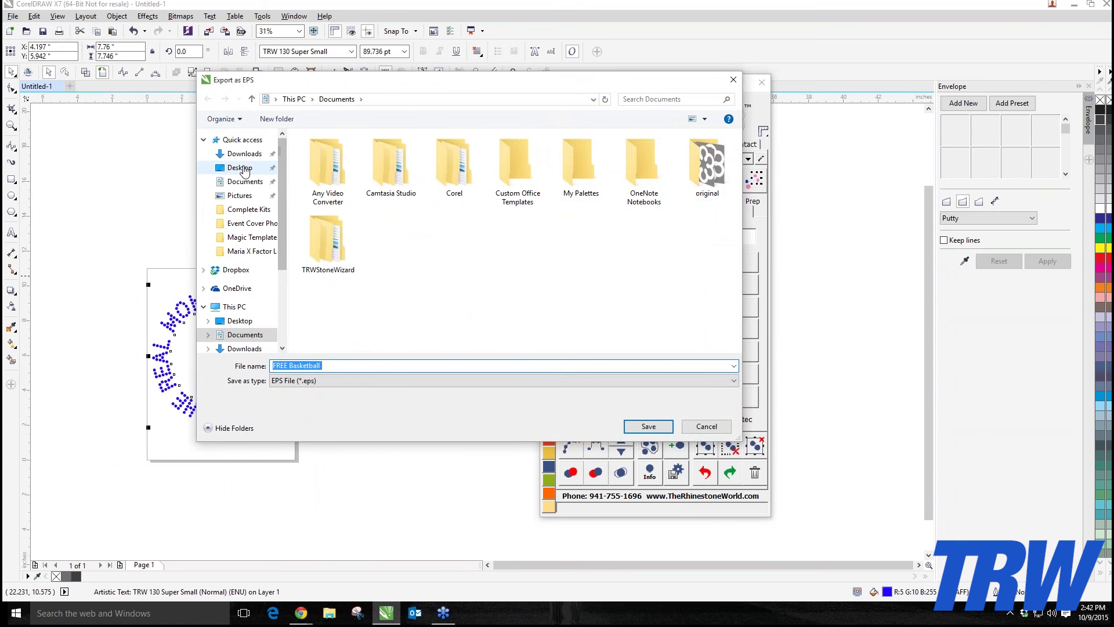
left_click(648, 426)
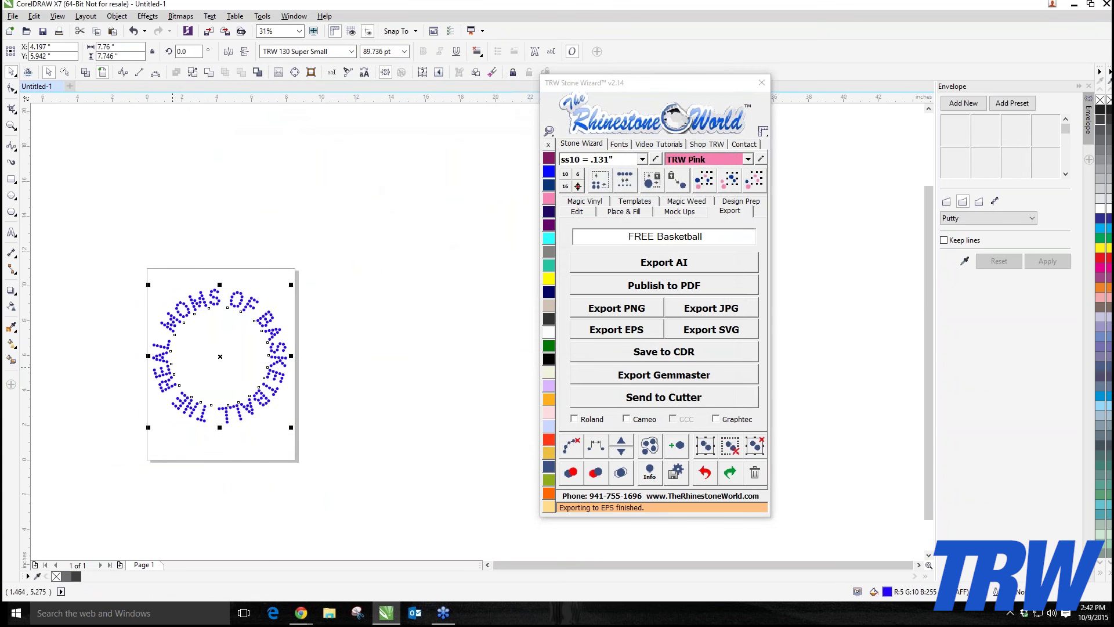
- Delete the circular text to leave the page empty
left_click(332, 340)
left_click_drag(134, 261, 405, 460)
key("Delete")
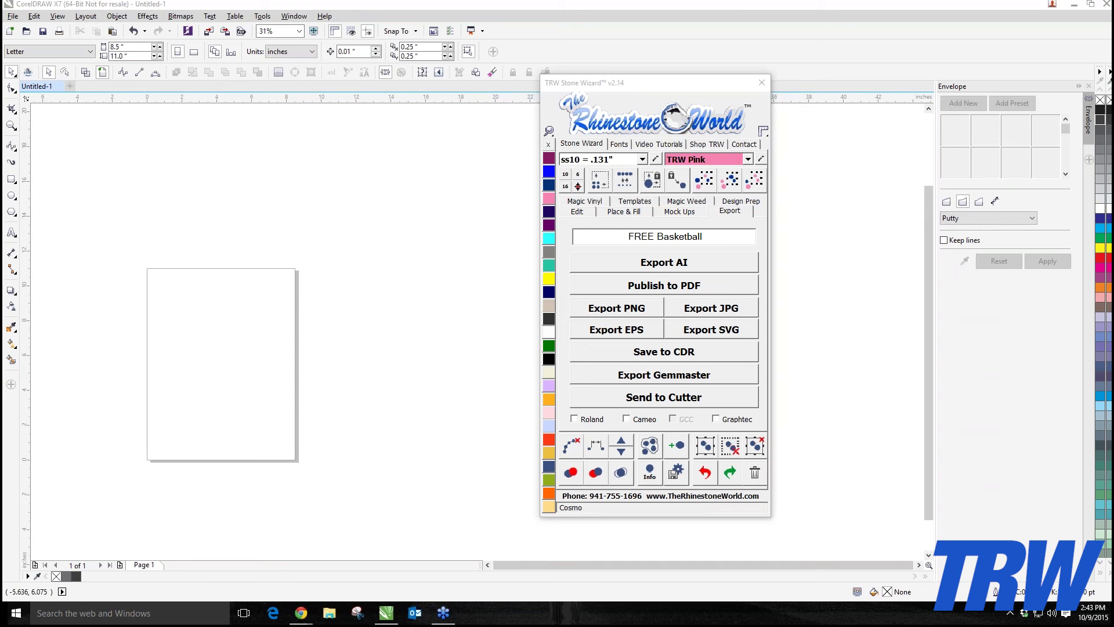
- Bring the bat image from the desktop into the drawing and shift it away from the spare basketball
left_click(1075, 4)
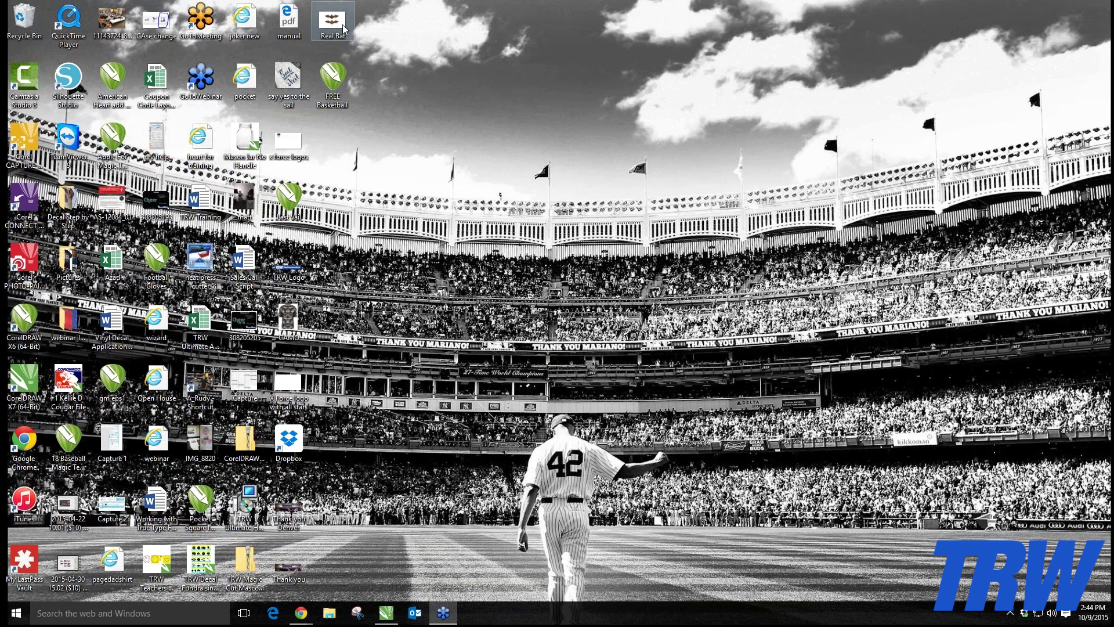
left_click_drag(343, 29, 207, 329)
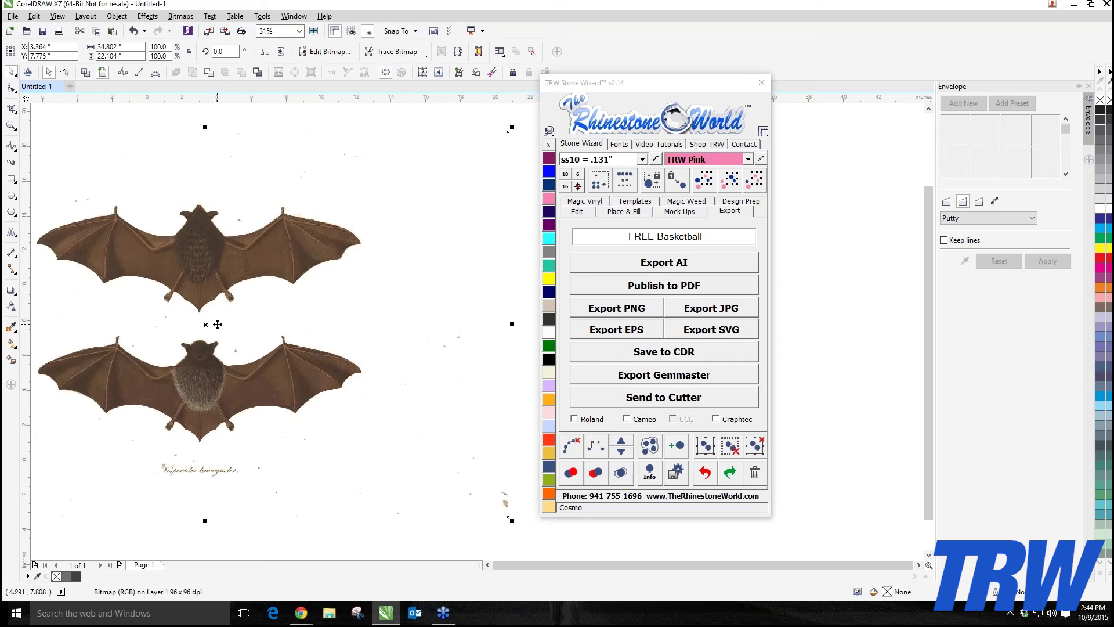
scroll(215, 325, "down", 1)
left_click_drag(118, 236, 191, 245)
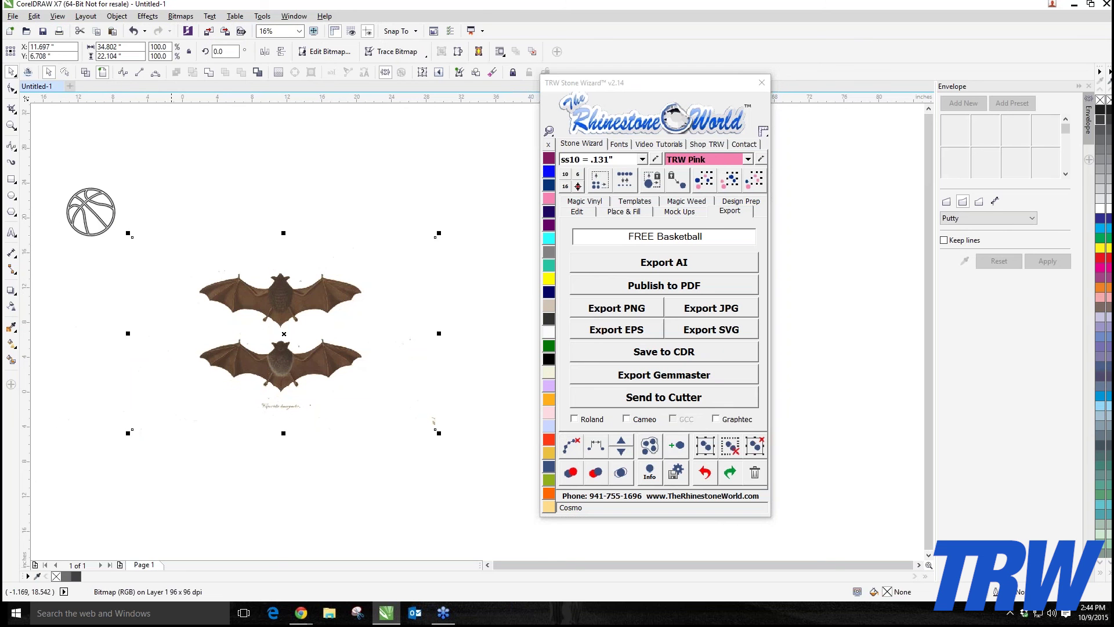
- Nudge the spare basketball down slightly and move the bat image far to the side, clear of the page
left_click_drag(142, 152, 48, 274)
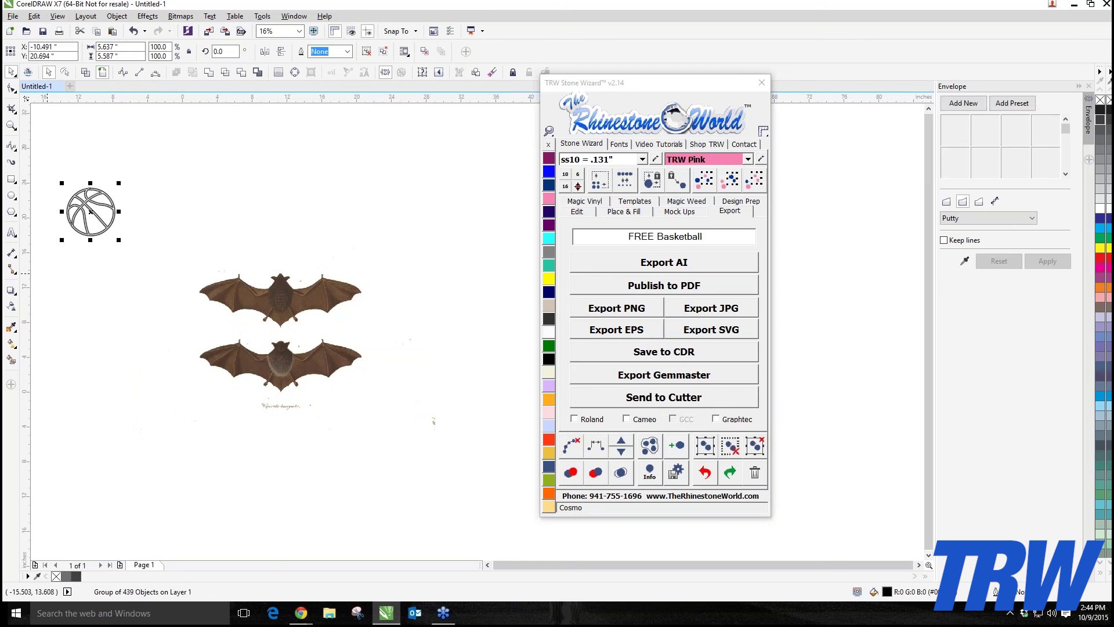
mouse_move(121, 223)
left_mouse_down()
mouse_move(72, 272)
mouse_move(100, 248)
left_mouse_up()
left_click(241, 292)
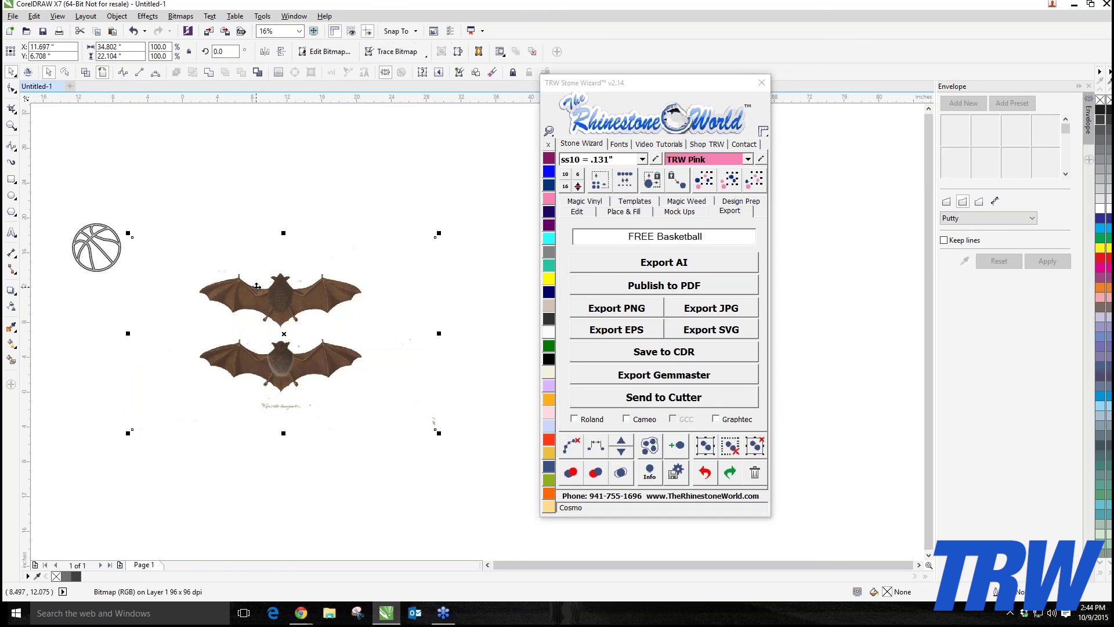
left_click_drag(241, 292, 501, 288)
scroll(467, 319, "down", 1)
scroll(468, 319, "up", 1)
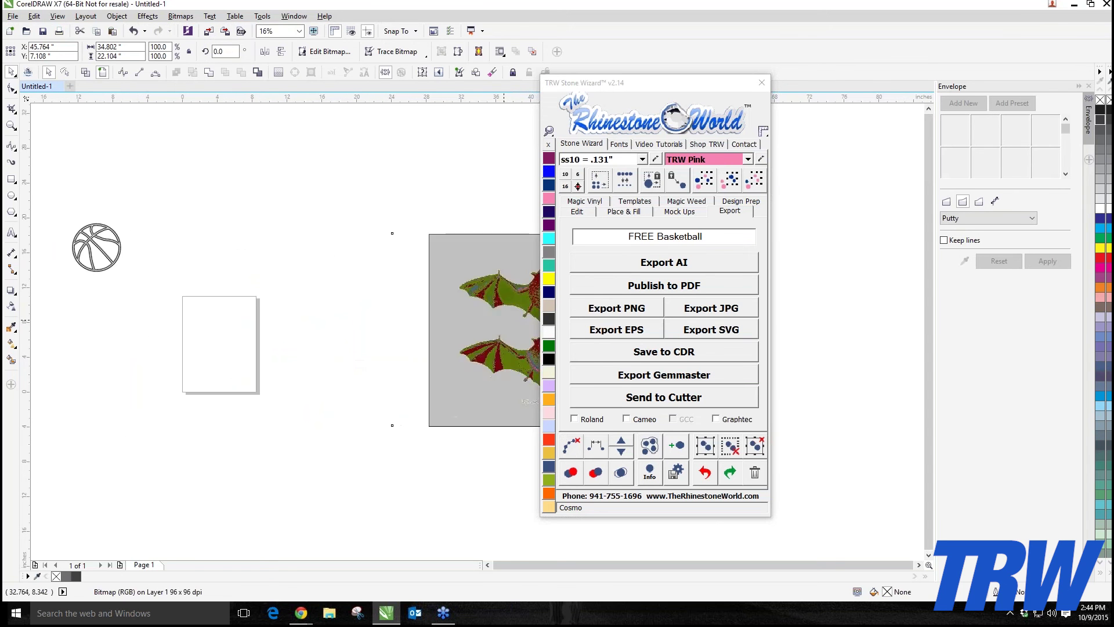
- Move the spare rhinestone basketball group onto the middle of the page
left_click(461, 326)
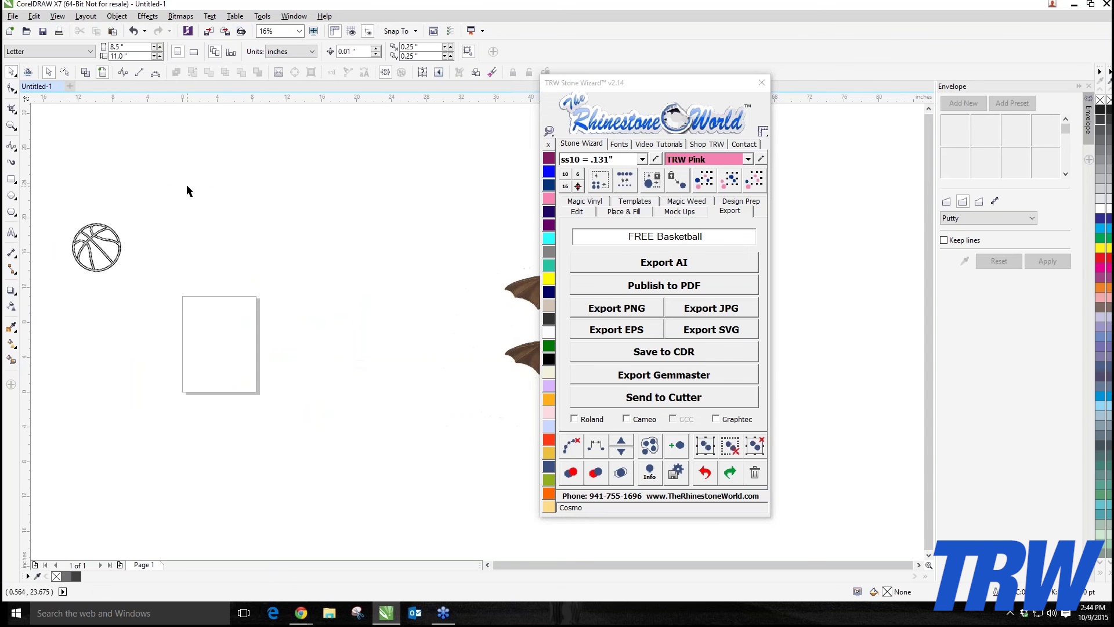
left_click_drag(186, 183, 49, 328)
left_click_drag(96, 256, 219, 345)
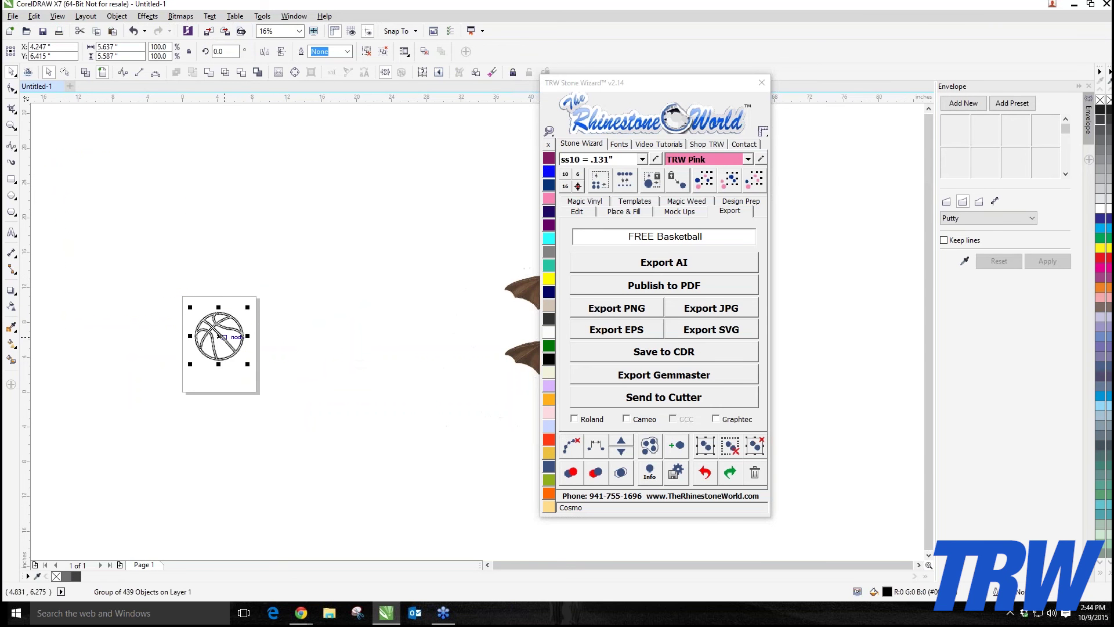
scroll(176, 363, "up", 2)
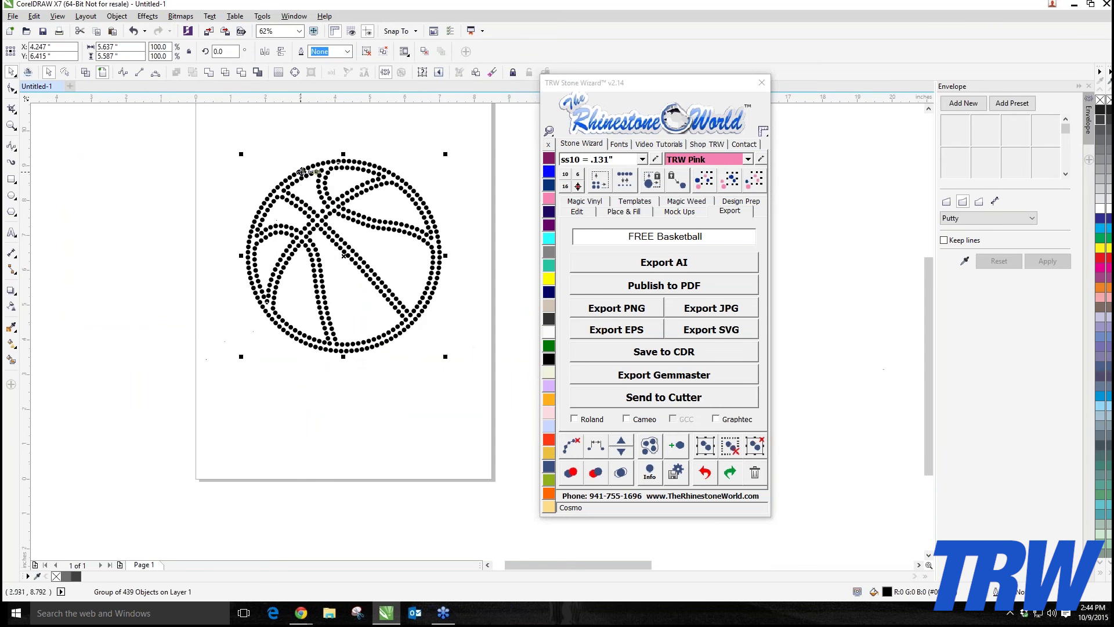
- Delete the bat image lying far off to the side of the page
left_click(355, 282)
scroll(319, 282, "down", 2)
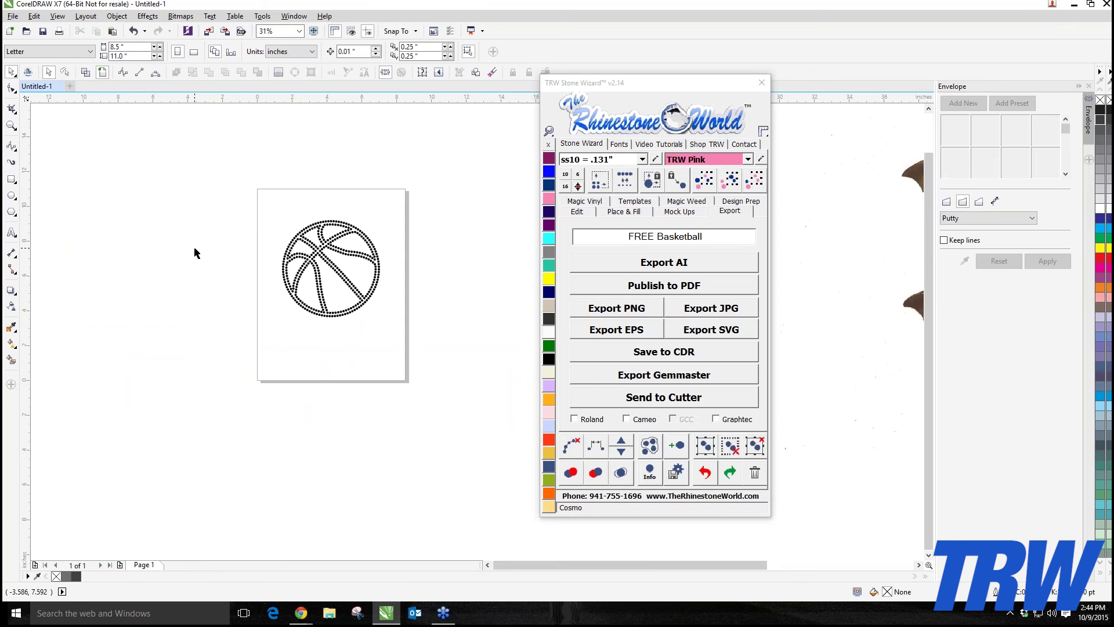
scroll(194, 253, "down", 2)
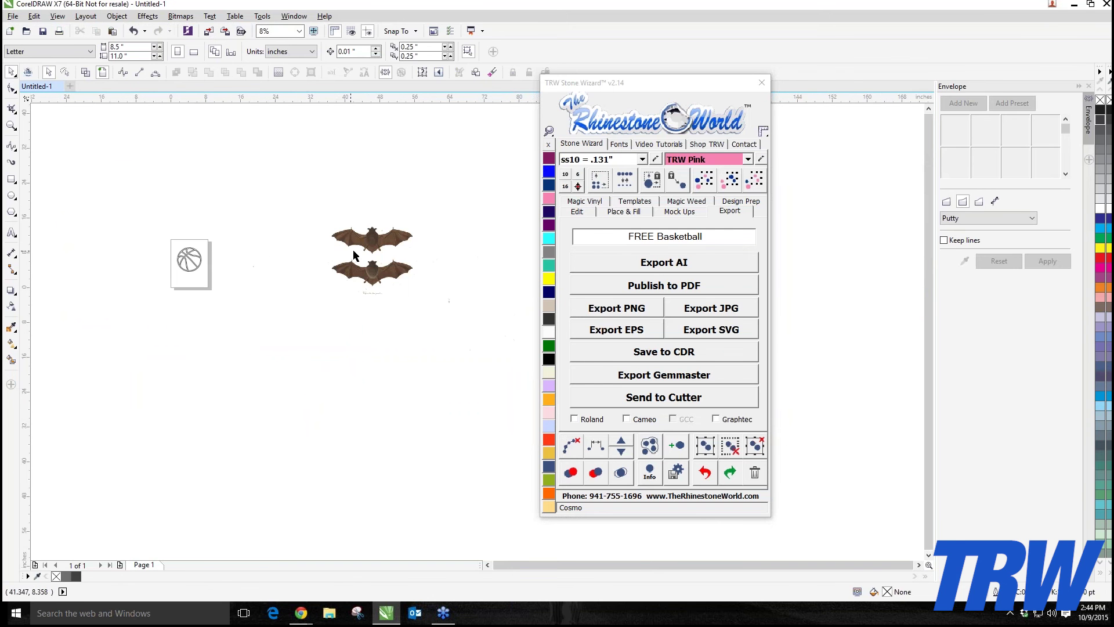
scroll(356, 256, "up", 2)
left_click(388, 252)
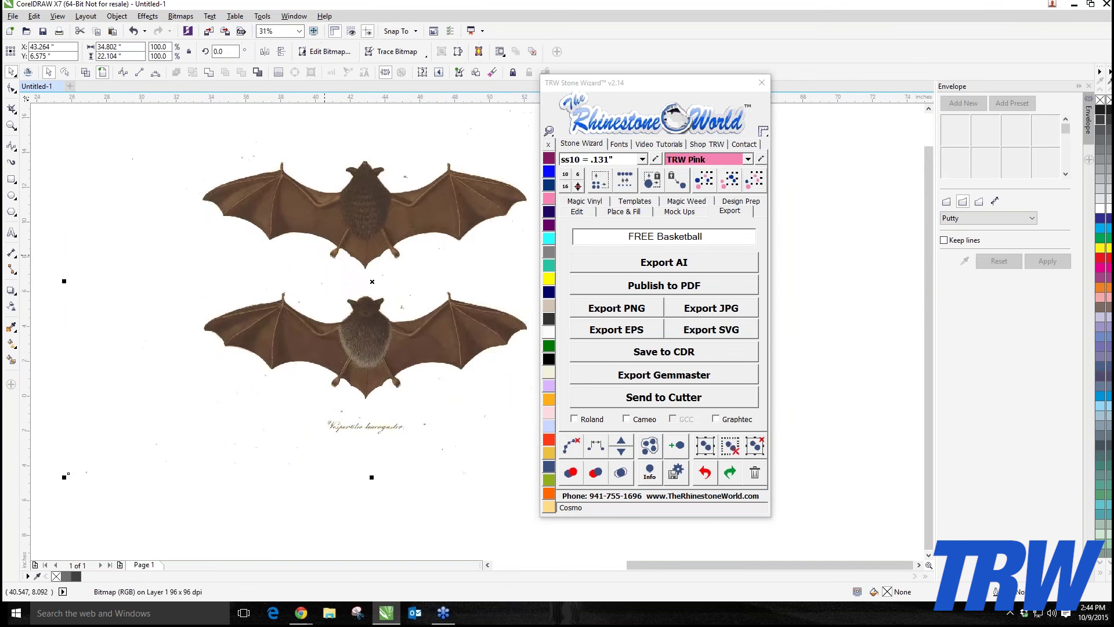
key("Delete")
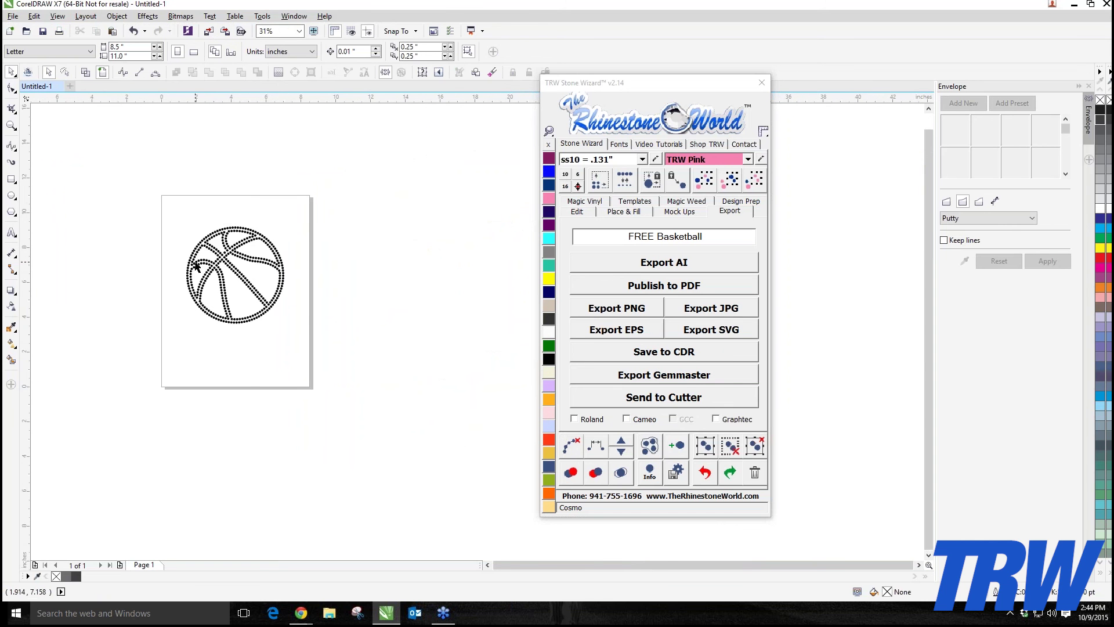
- Add the letter "M" in Arial below the basketball and scale it up to about 3.1 by 3.3 inches
scroll(196, 263, "up", 1)
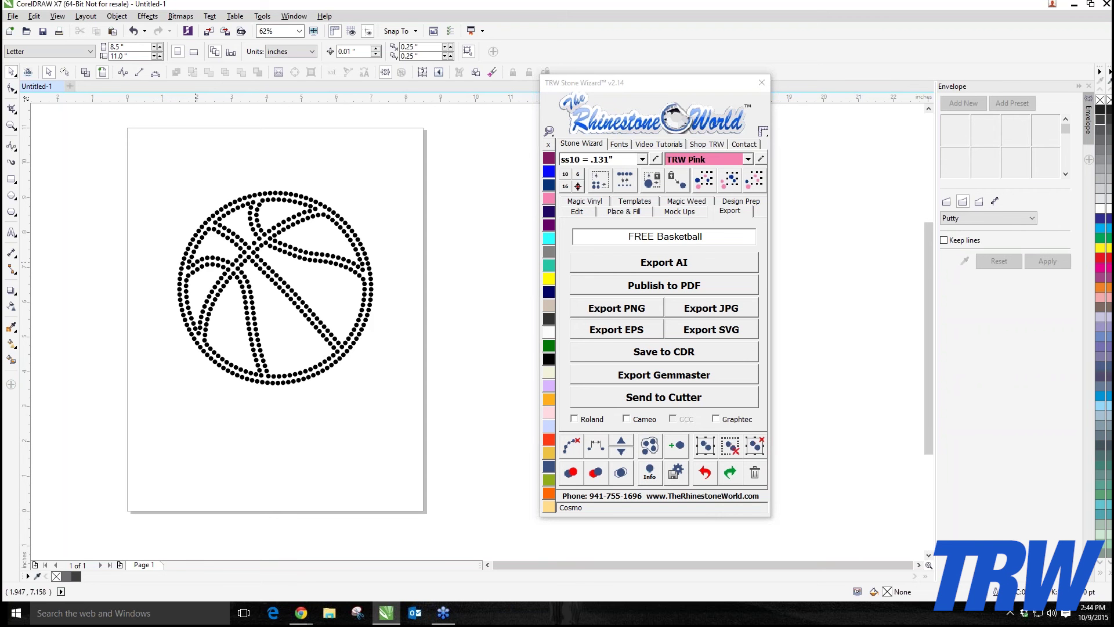
left_click(11, 232)
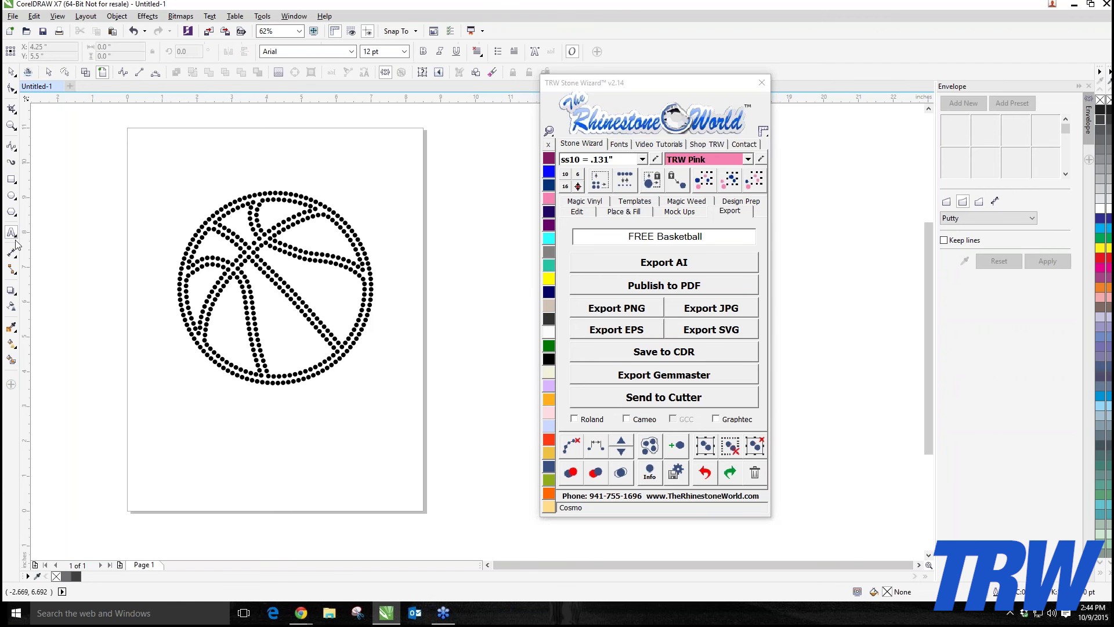
left_click(185, 414)
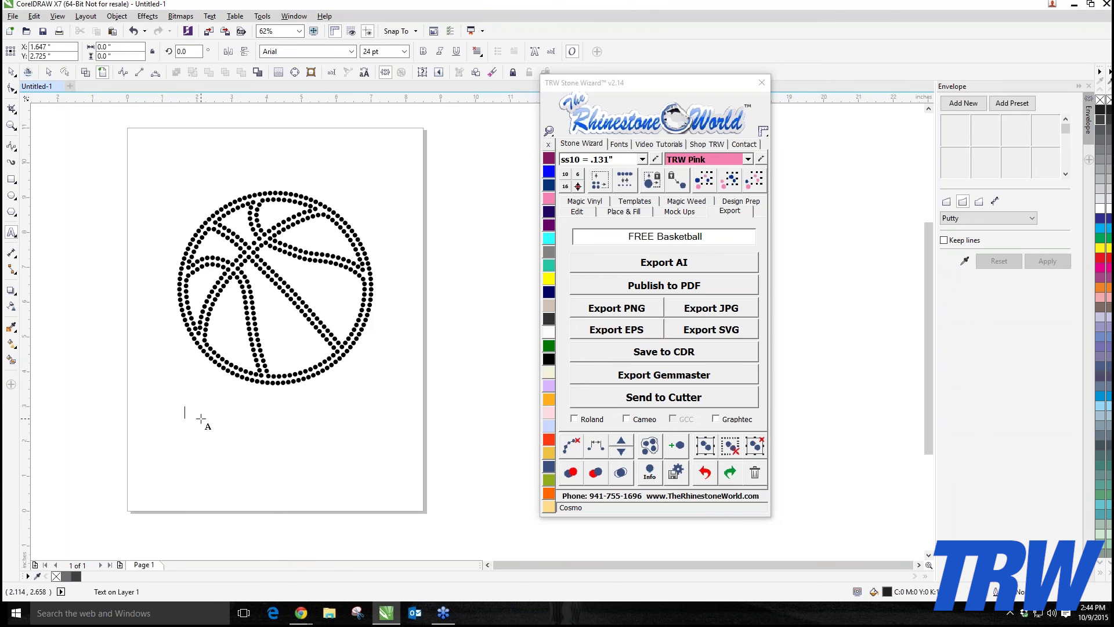
type("M")
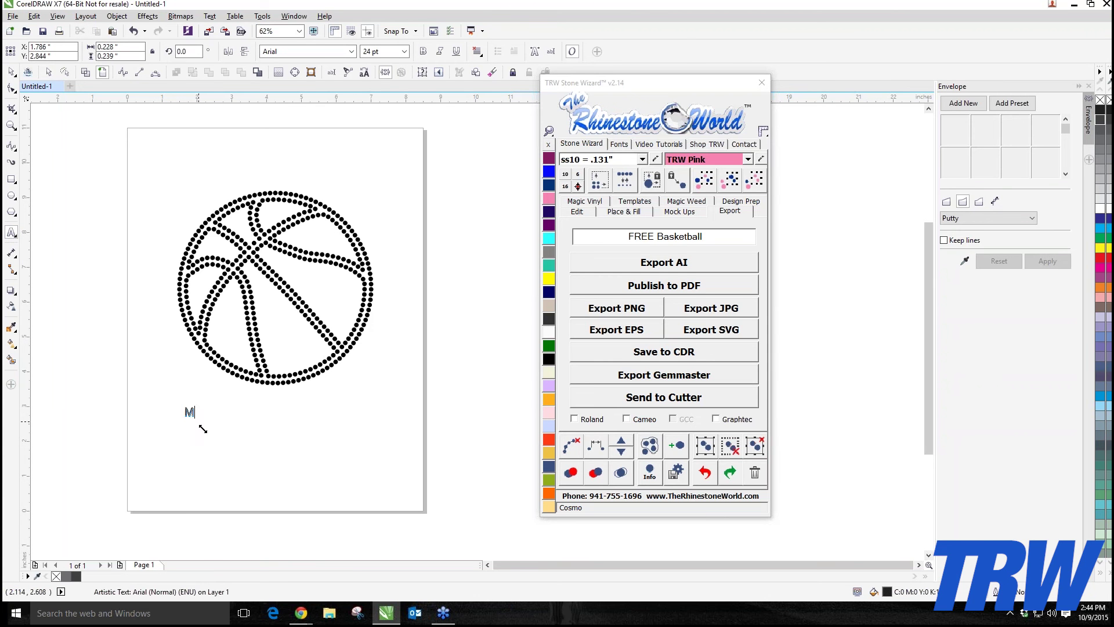
left_click_drag(200, 422, 296, 523)
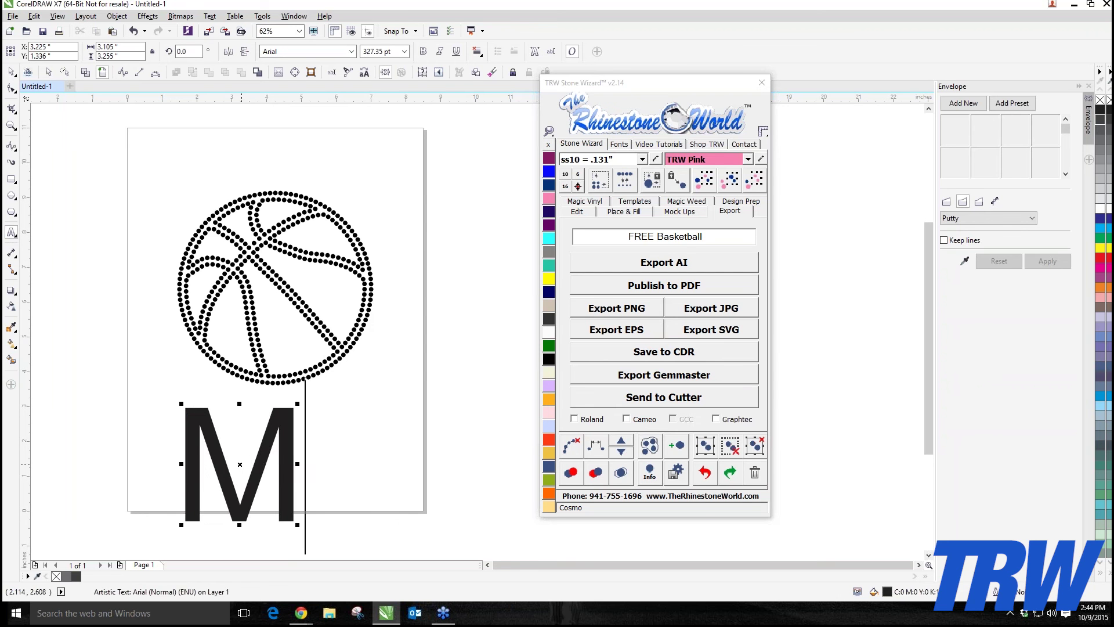
- Enlarge the letter M to about 3.8 by 4 inches and place it against the basketball's left edge
left_click_drag(240, 464, 164, 469)
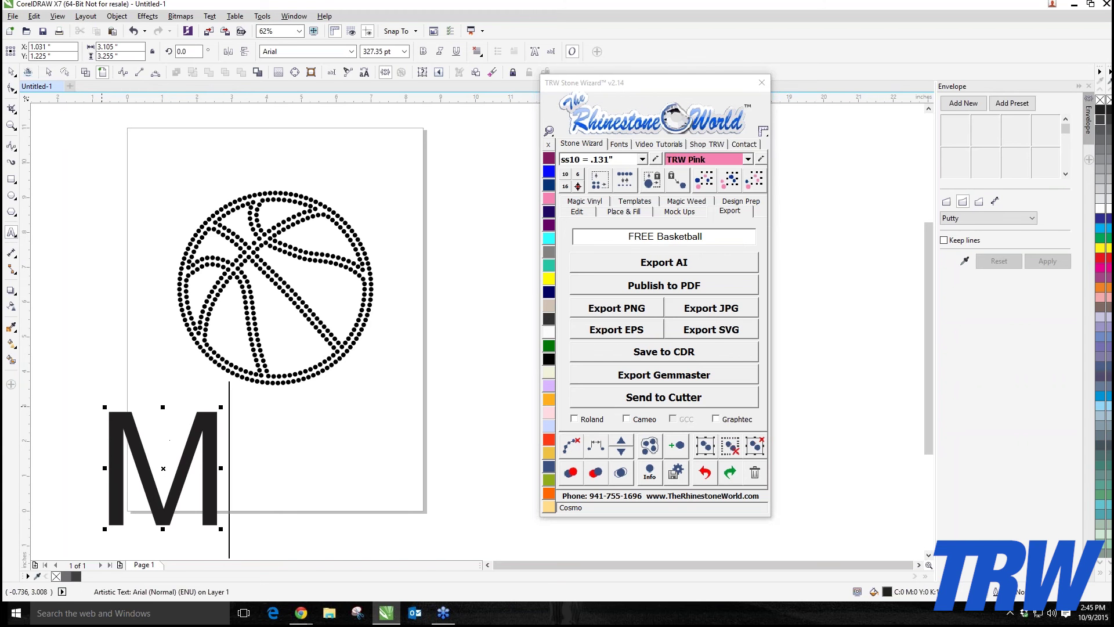
left_click_drag(104, 407, 80, 382)
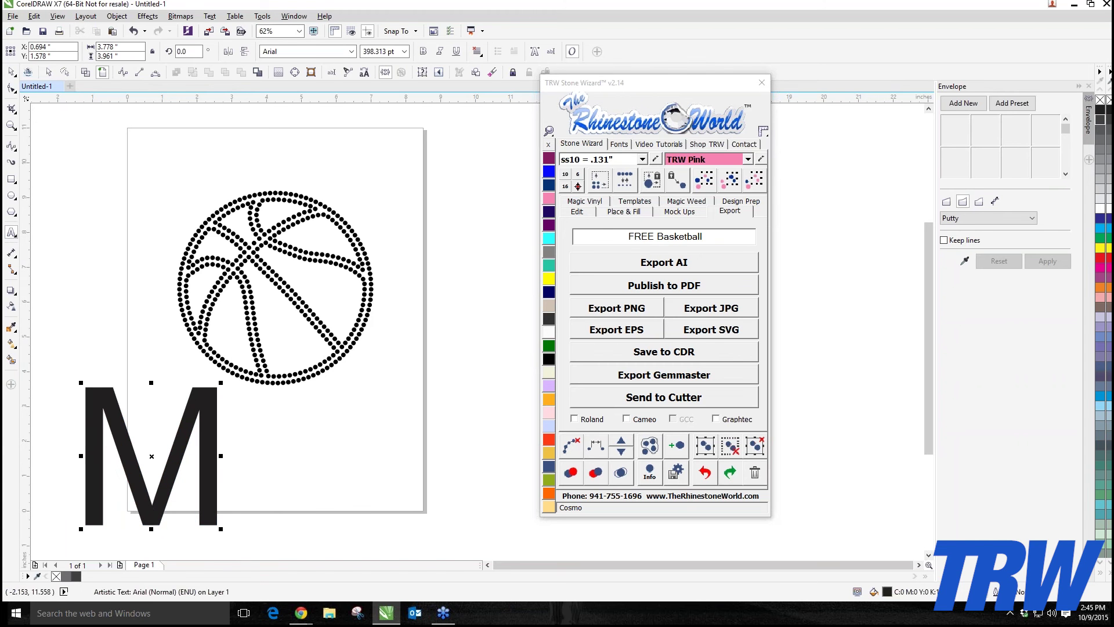
left_click(11, 72)
left_click_drag(183, 434, 156, 259)
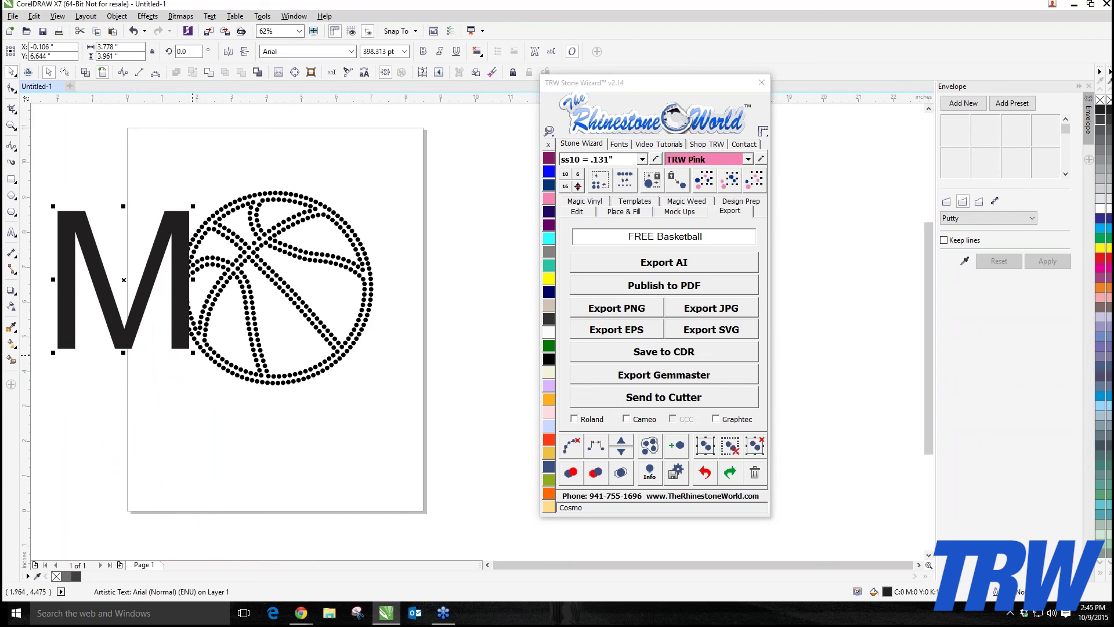
- Enlarge the letter M to about 4.8 by 5.0 inches and move it over the rhinestone basketball's edge
left_click_drag(193, 355, 228, 389)
left_click_drag(172, 314, 166, 297)
left_click(249, 482)
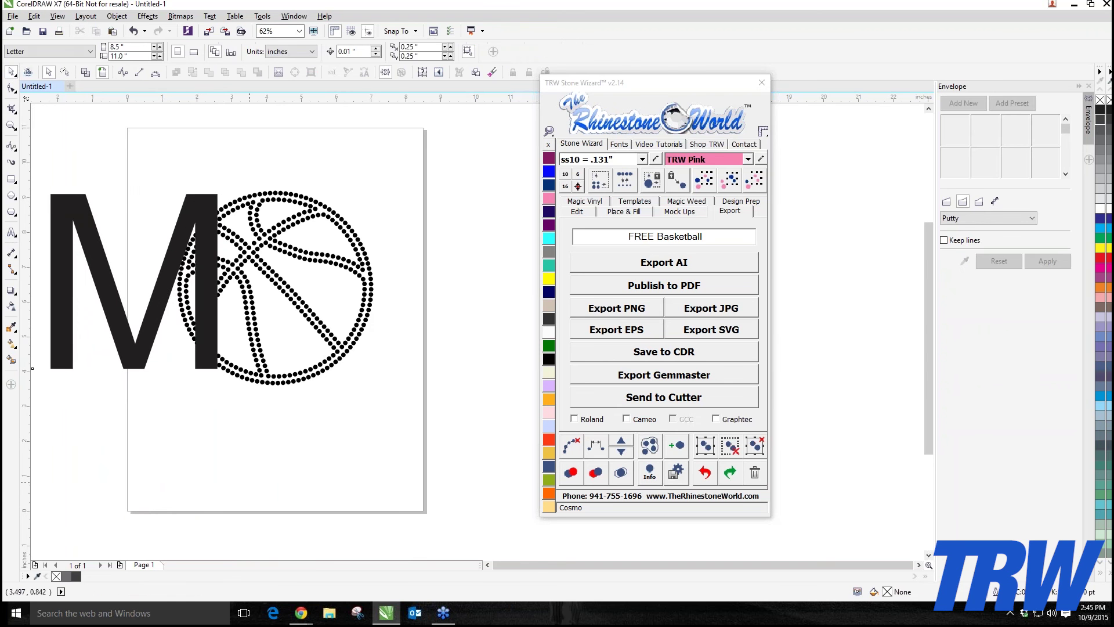
- Paste the solid basketball outline into the drawing and place it above the page
key("ctrl+v")
scroll(294, 477, "down", 4)
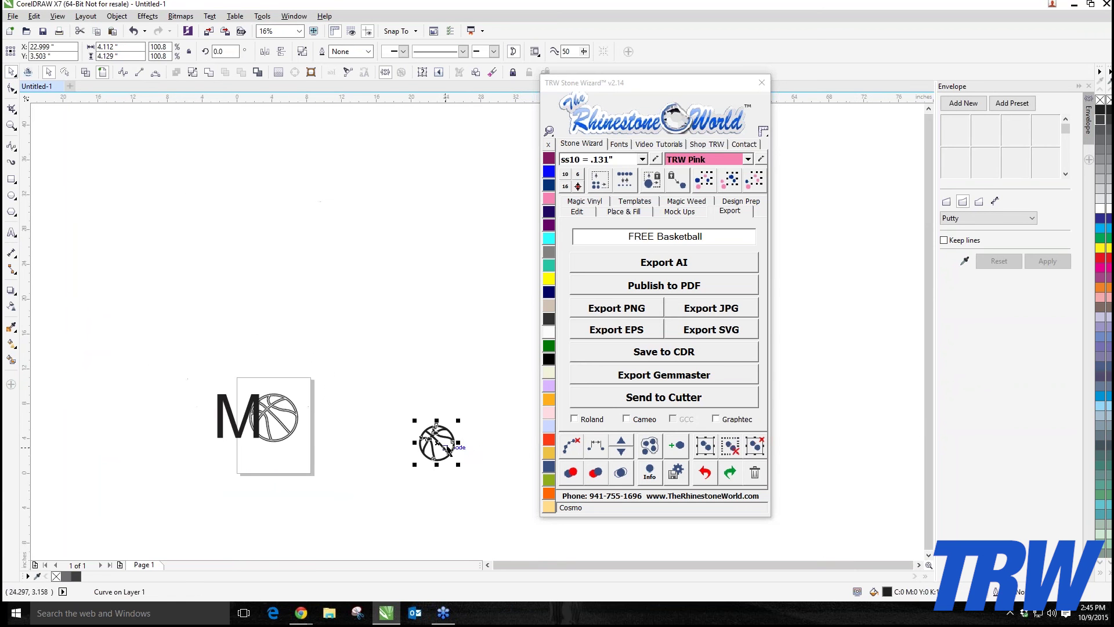
left_click_drag(441, 446, 273, 357)
- Delete the rhinestone basketball from the page, keeping the letter M
scroll(265, 358, "up", 2)
left_click_drag(405, 401, 229, 523)
key("Delete")
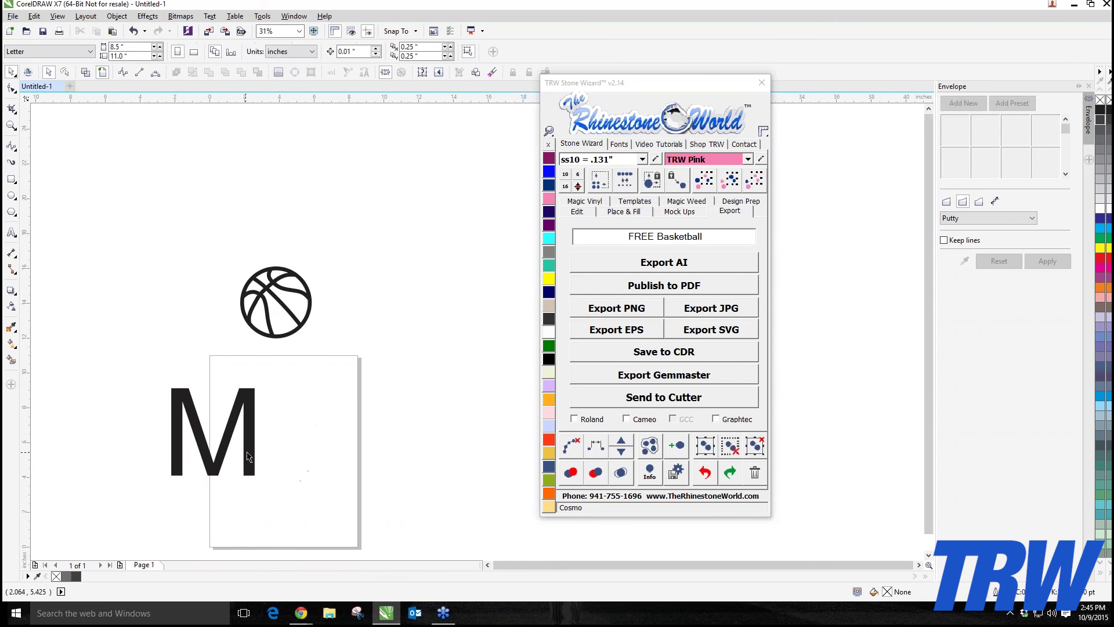
- Move the letter M beside the solid basketball and scale it down to about 3.8 by 3.9 inches
left_click_drag(246, 452, 231, 320)
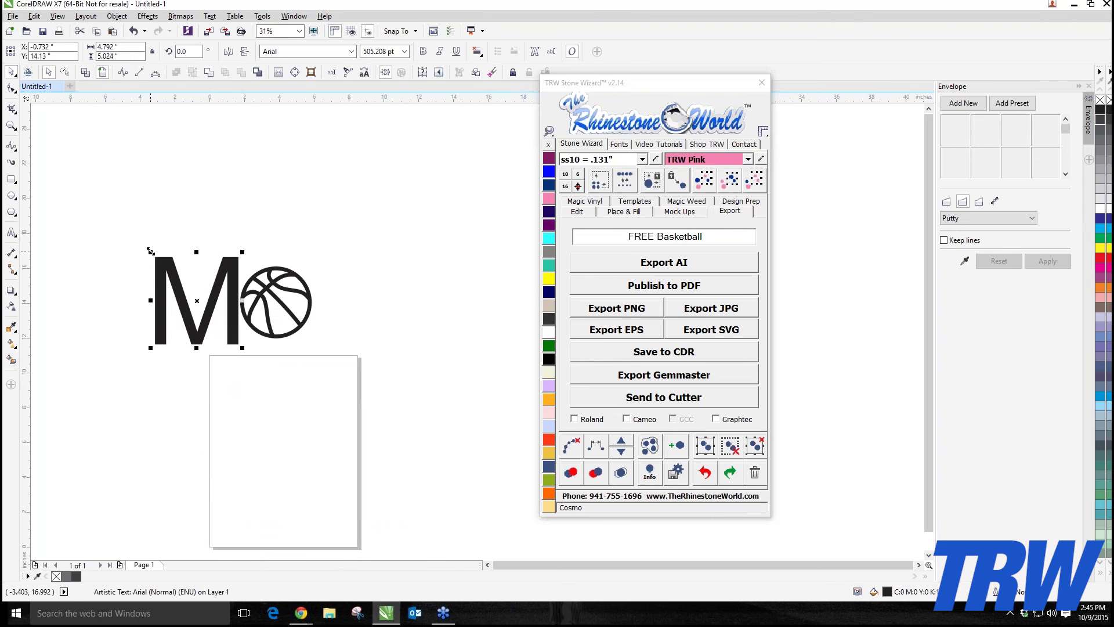
left_click_drag(151, 251, 170, 271)
left_click_drag(219, 303, 222, 294)
- Add horizontal guidelines along the basketball's upper and lower edges, at about 16.12 and 11.95 inches
left_click_drag(288, 99, 311, 270)
scroll(288, 269, "up", 4)
scroll(270, 157, "down", 2)
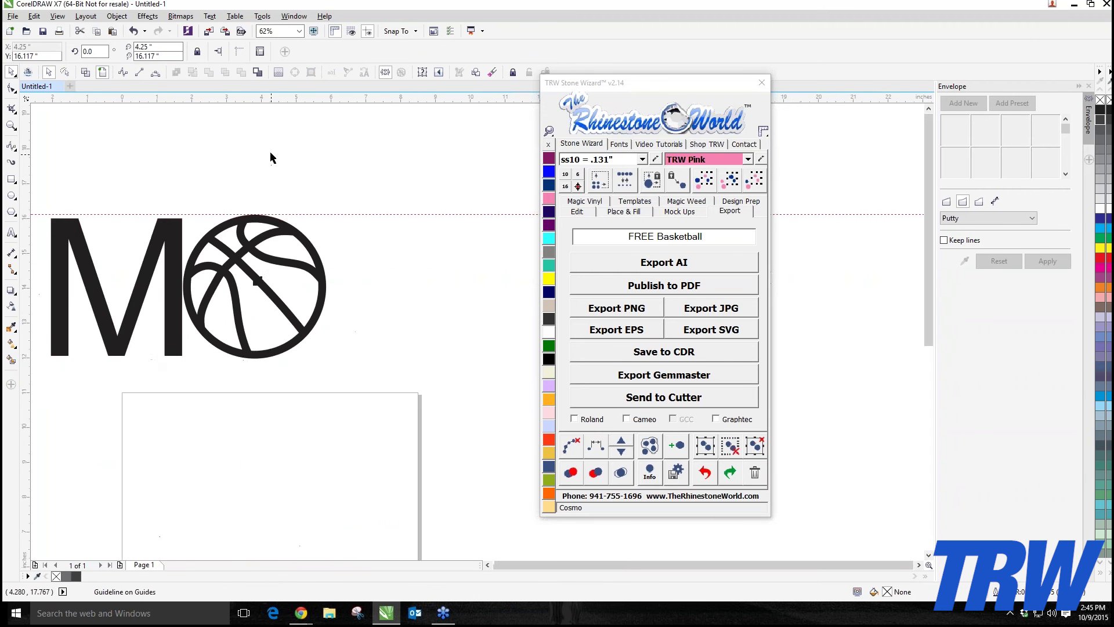
left_click_drag(278, 99, 279, 360)
scroll(150, 341, "down", 2)
scroll(107, 340, "up", 2)
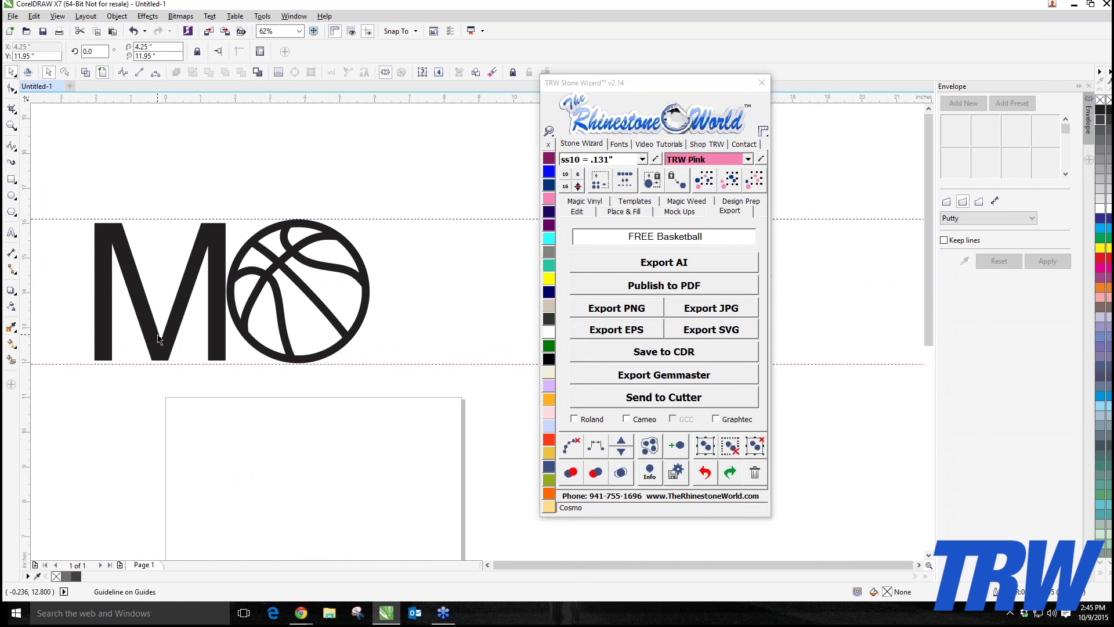
- Select the letter M, open the Stone Wizard font list, search it for "trw" and clear the search
left_click(108, 340)
left_click(621, 144)
left_click_drag(636, 84, 564, 80)
left_click(514, 278)
type("trw")
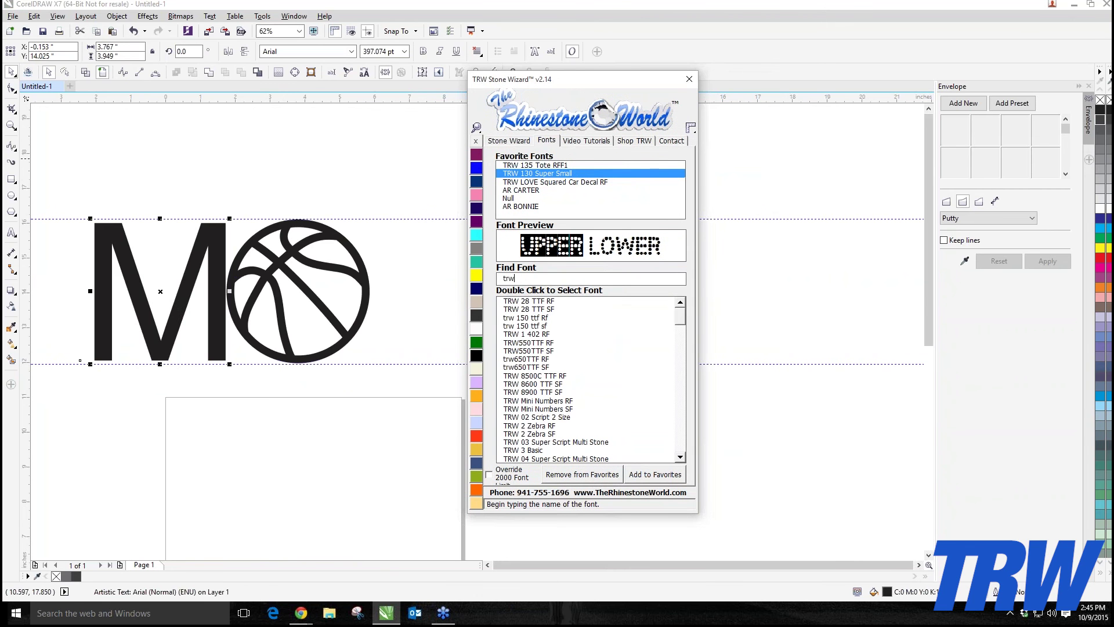
key("BackSpace")
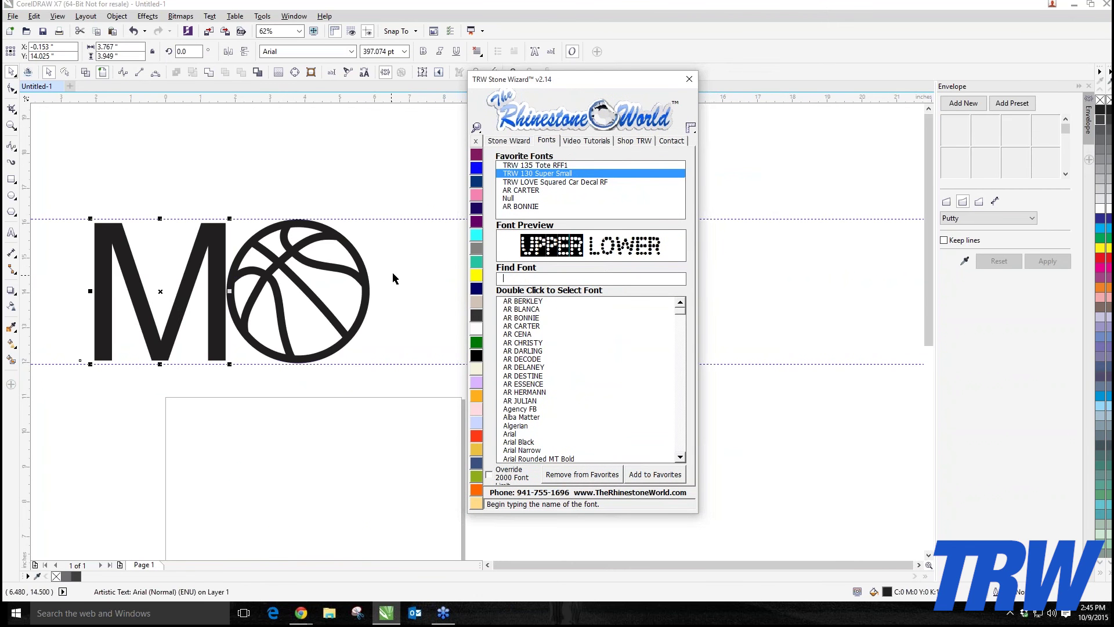
- Try the fonts from AR BLANCA down to Alba Matter on the letter M
double_click(521, 310)
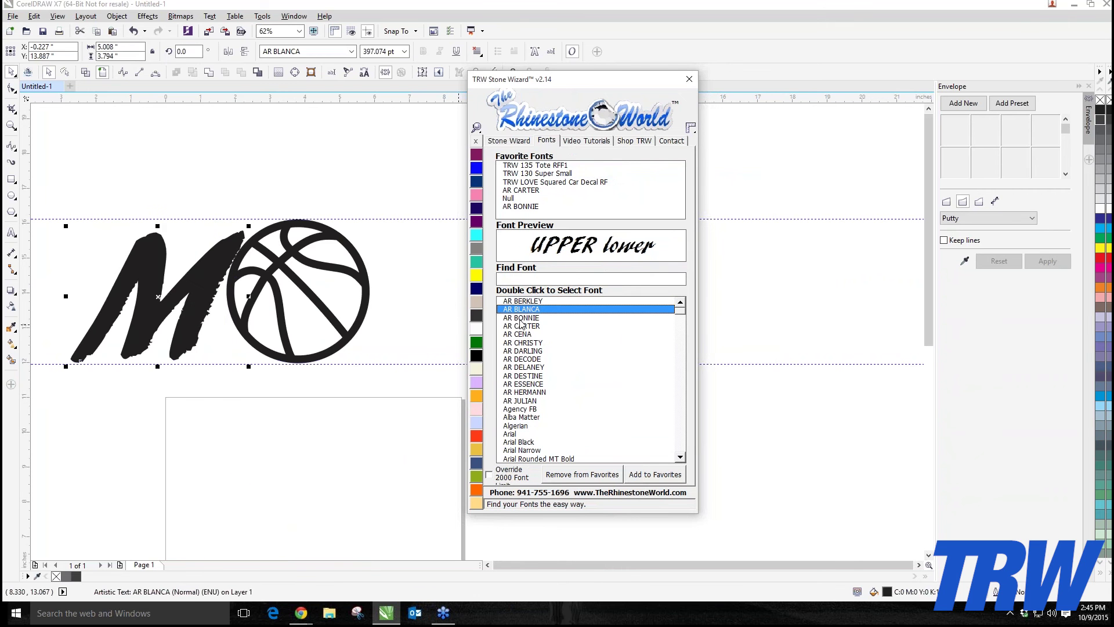
key("Down")
key("Down")
key("Down")
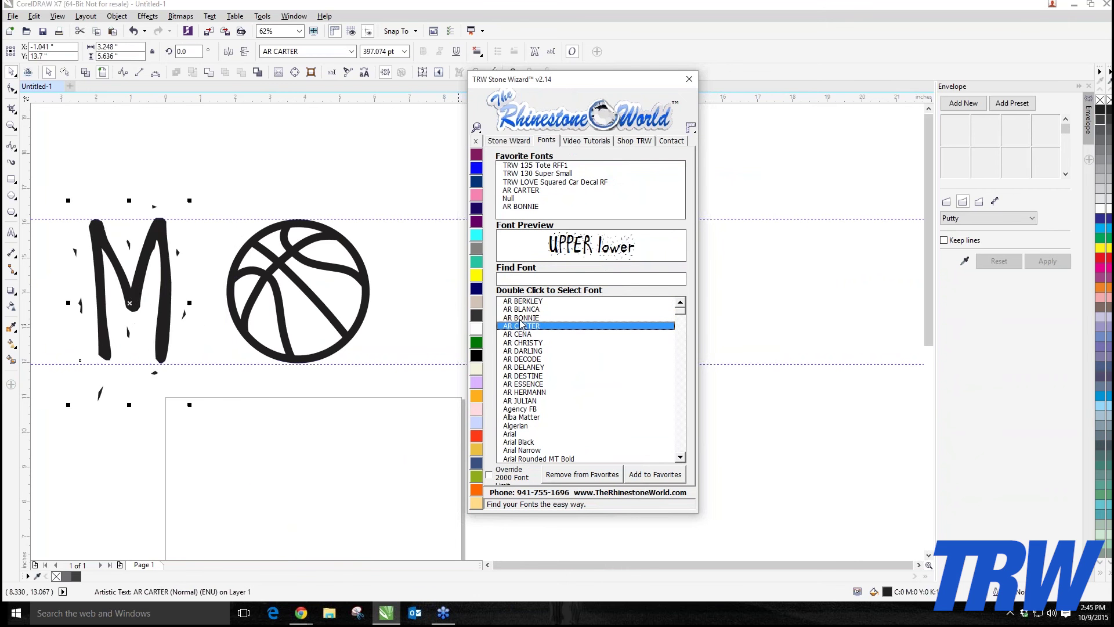
key("Down")
key("Down")
key("Down")
key("Down")
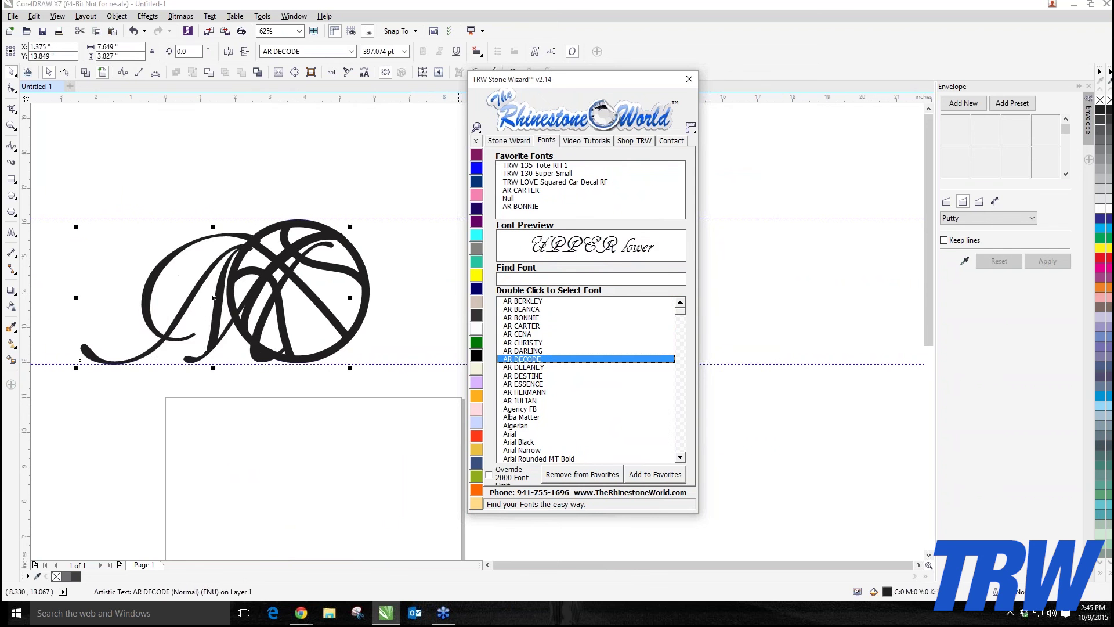
key("Down")
key("Down")
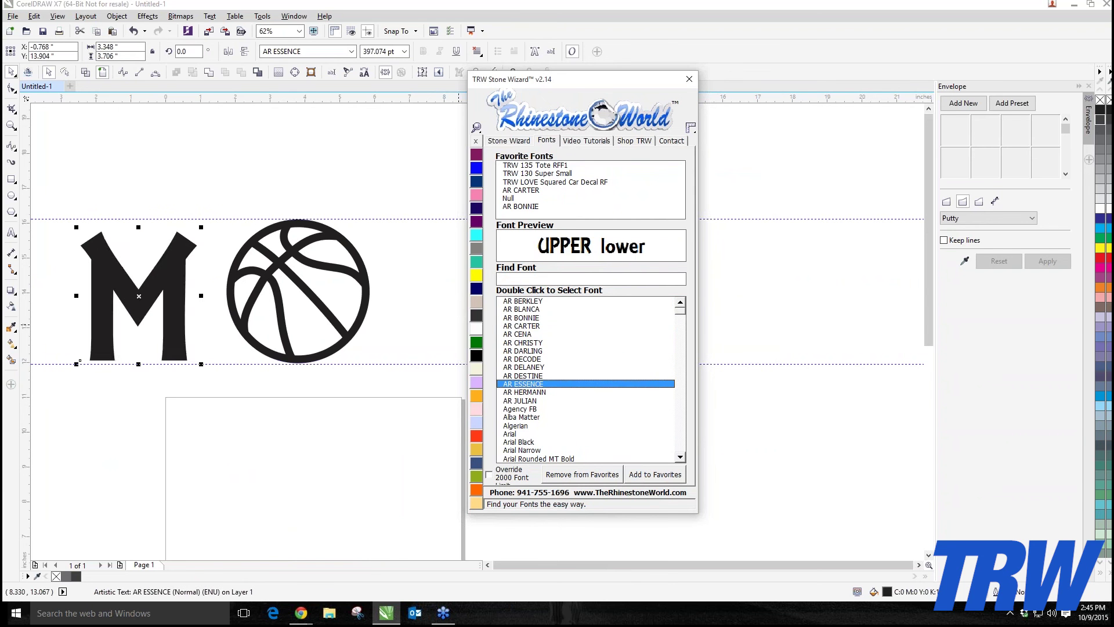
key("Down")
key("Down")
key("Down")
key("Down")
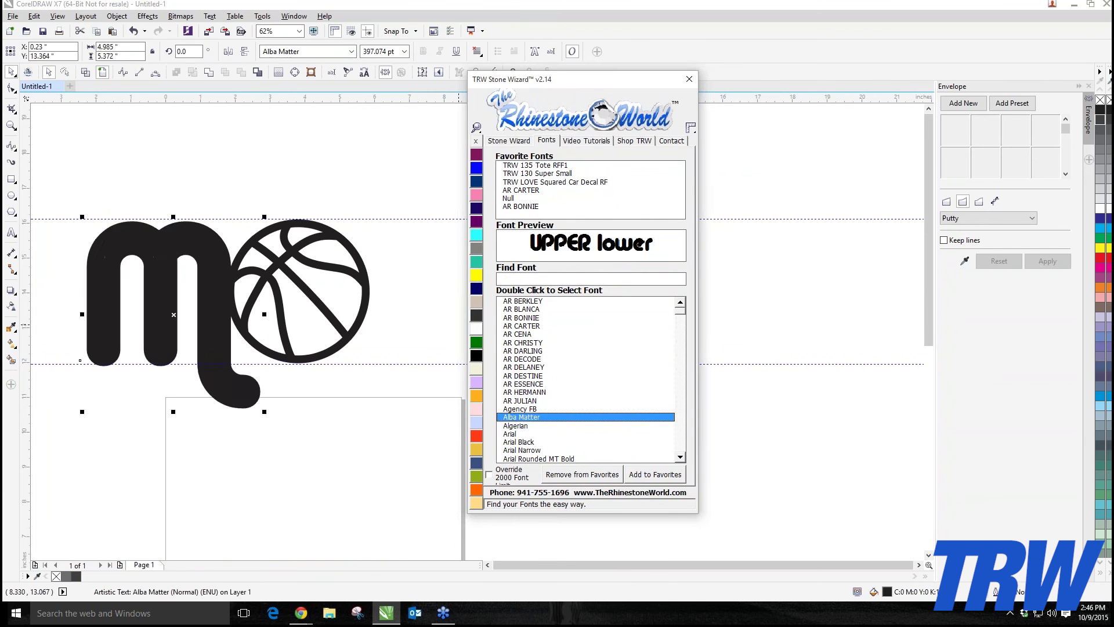
key("Down")
key("Up")
- Scale the Alba Matter M down to about 4.2 by 4.6 inches and position it against the basketball
left_click_drag(174, 314, 157, 313)
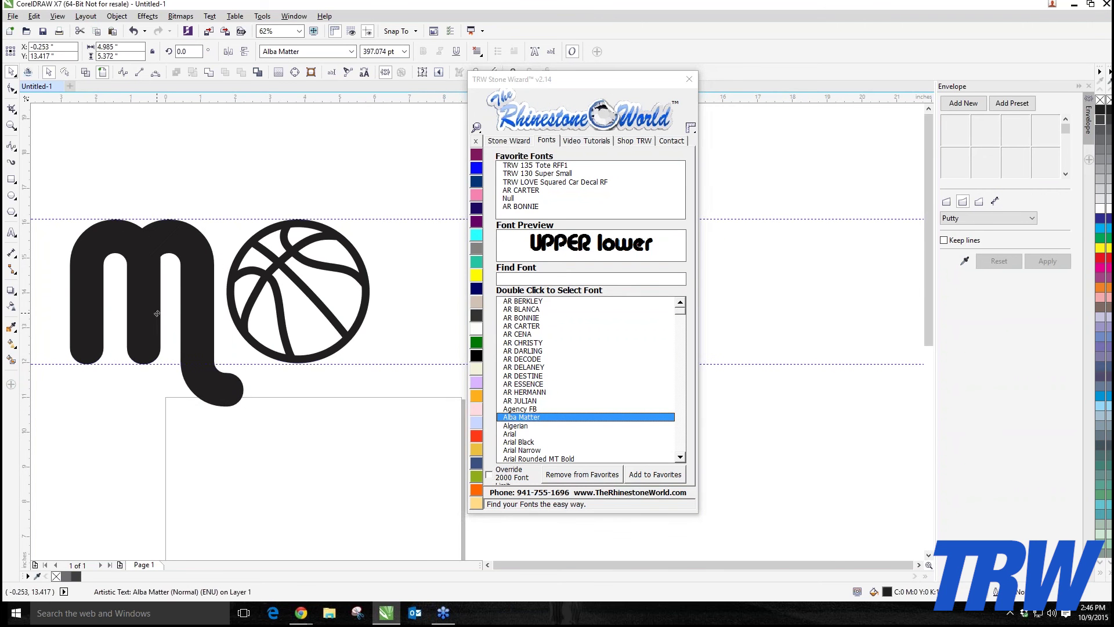
left_click_drag(248, 411, 244, 381)
left_click_drag(191, 305, 222, 307)
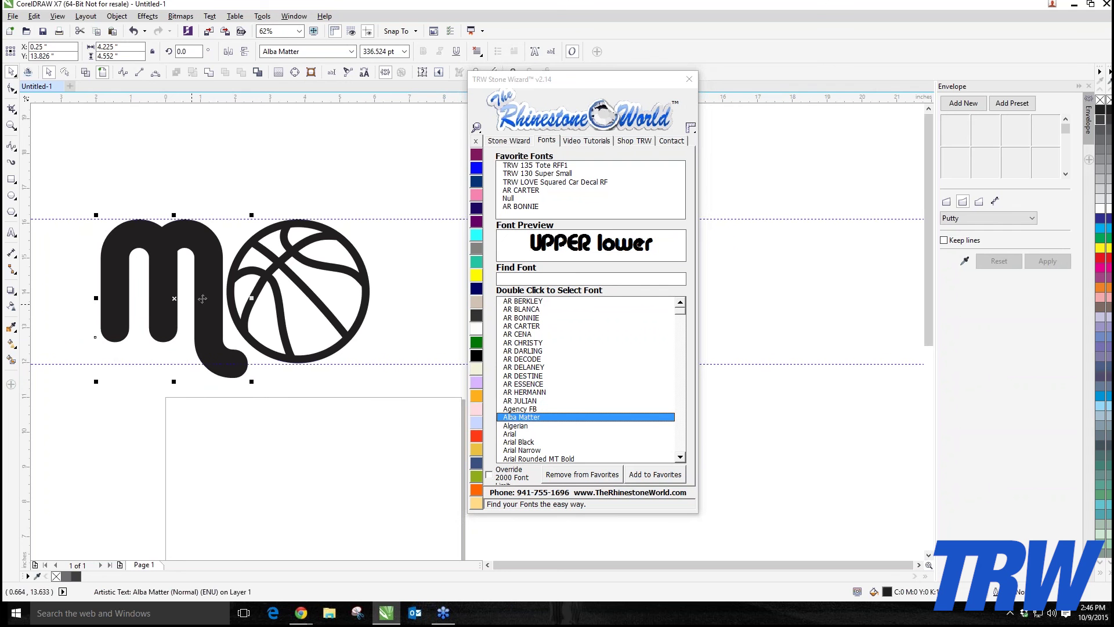
- Set the M in Arial Black, align its top with the upper guideline, and try further fonts down to Bauhaus 93
double_click(520, 443)
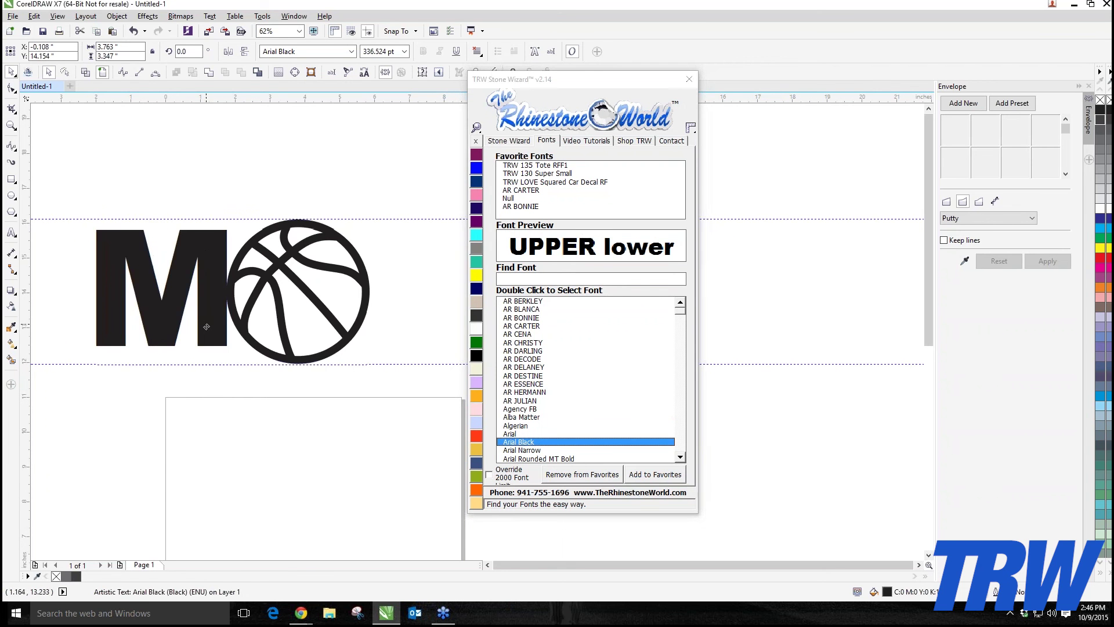
left_click_drag(206, 327, 194, 315)
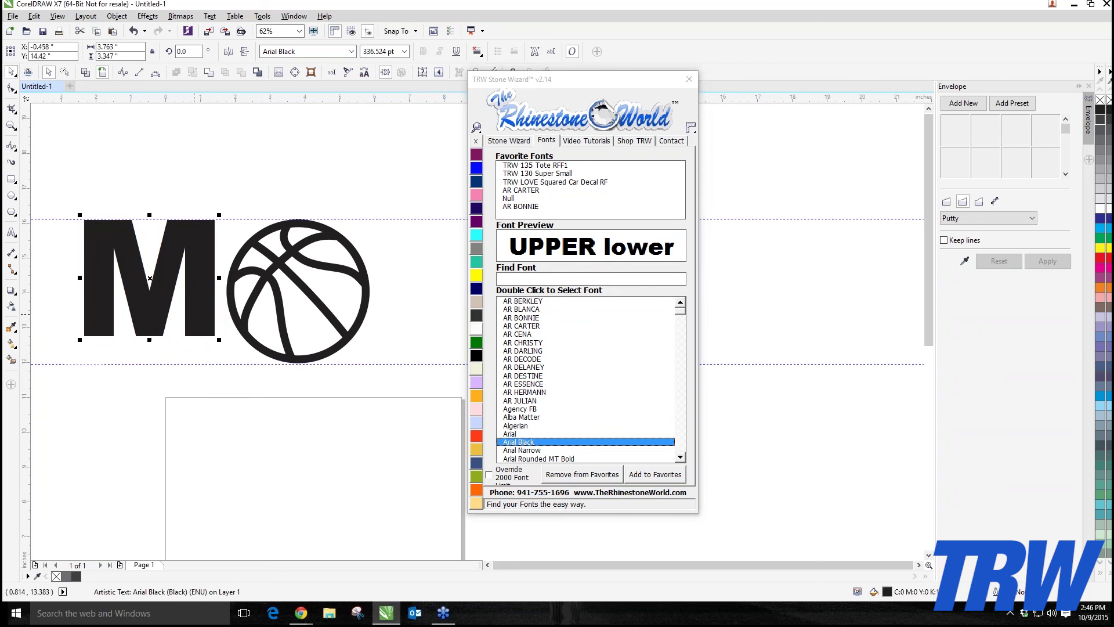
double_click(523, 450)
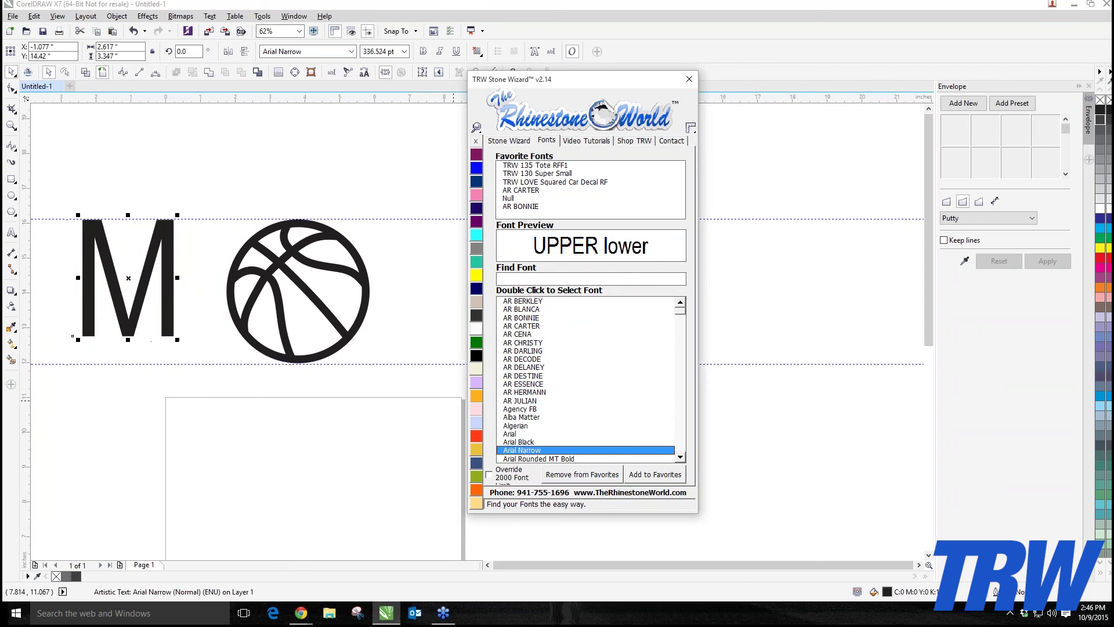
double_click(538, 459)
key("Down")
key("Down")
key("Down")
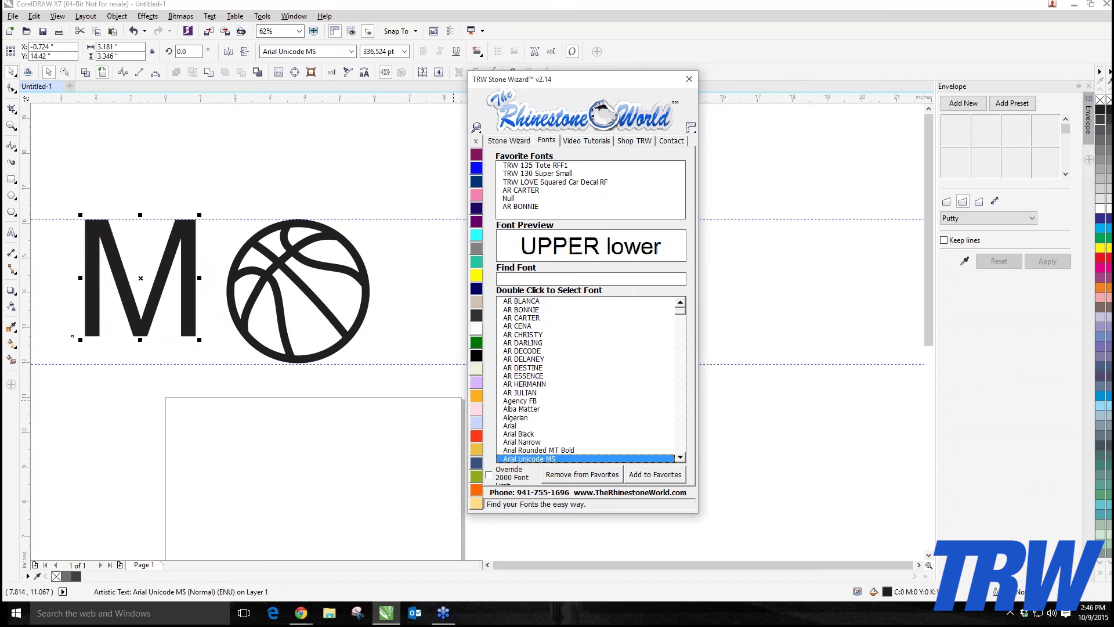
key("Down")
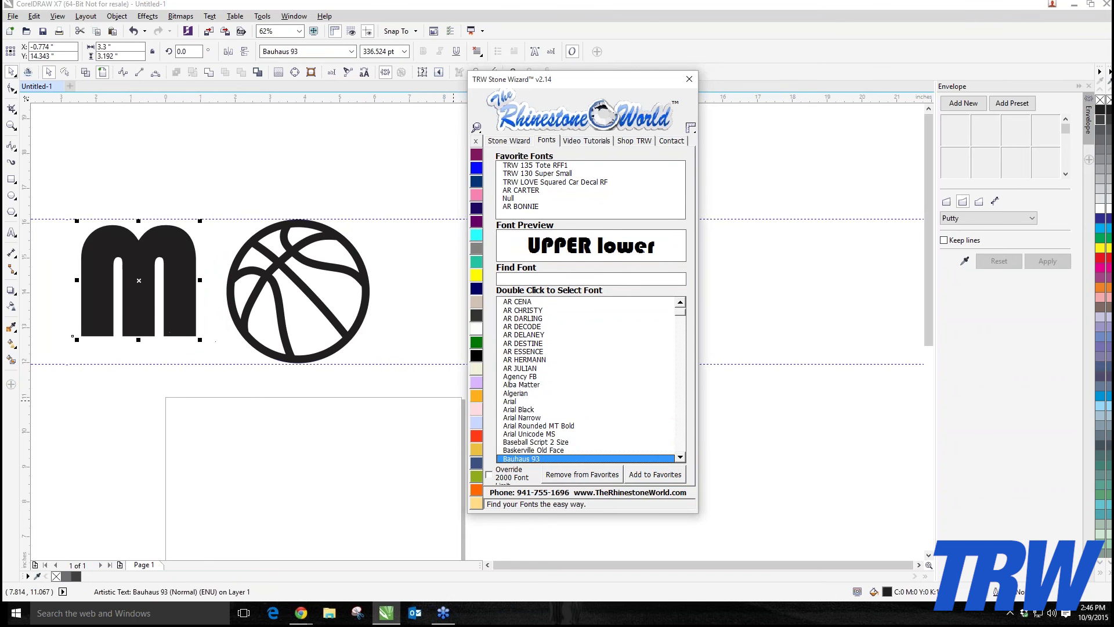
- Preview the fonts on the letter M from Bauhaus 93 down the list to Broadway
key("Up")
key("Down")
key("Down")
key("Down")
key("Down")
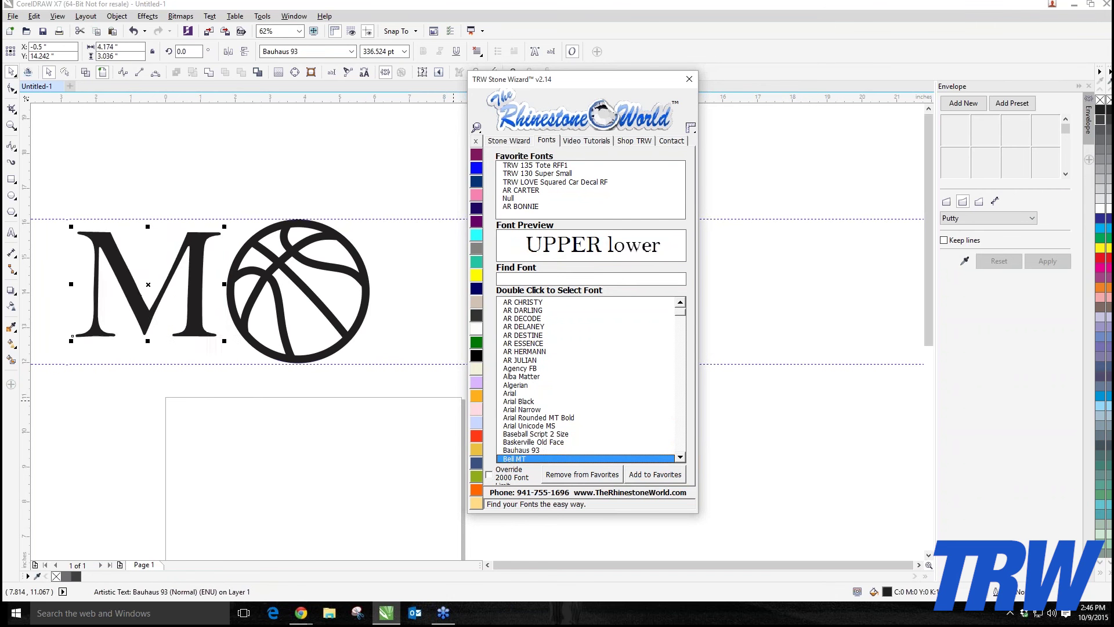
key("Down")
key("Down")
key("Down")
key("Down")
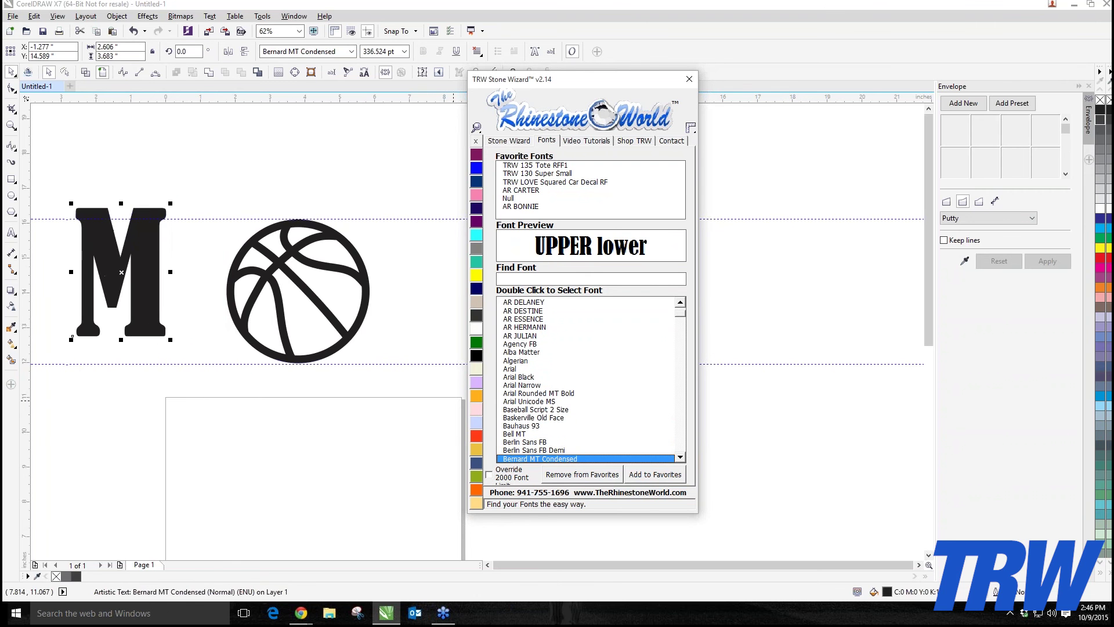
key("Down")
key("Down")
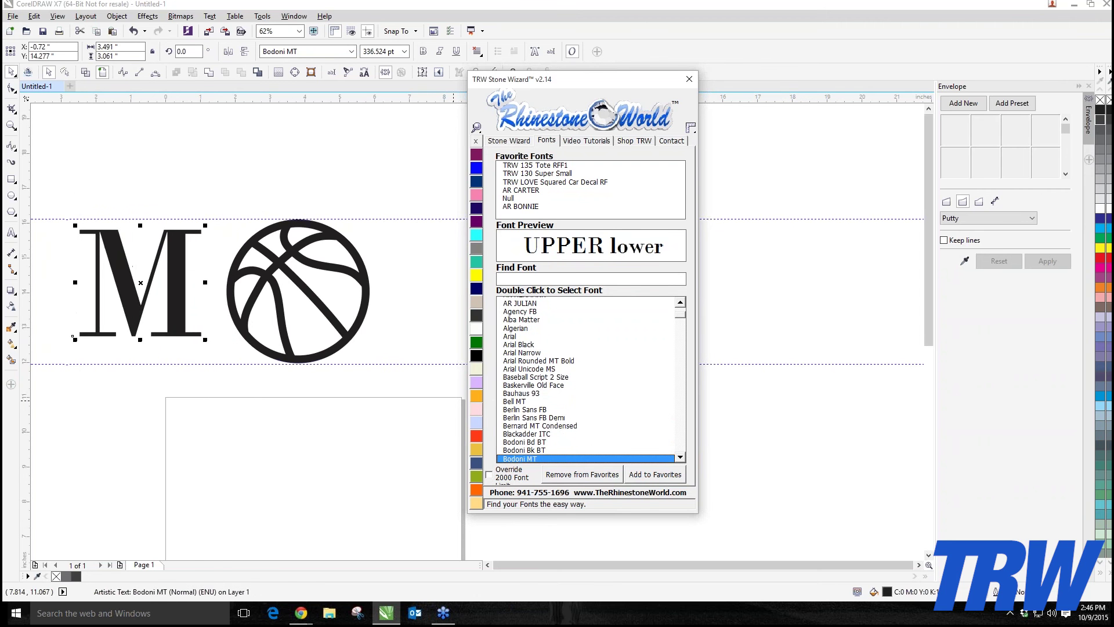
key("Down")
key("Down")
key("Down")
key("Down")
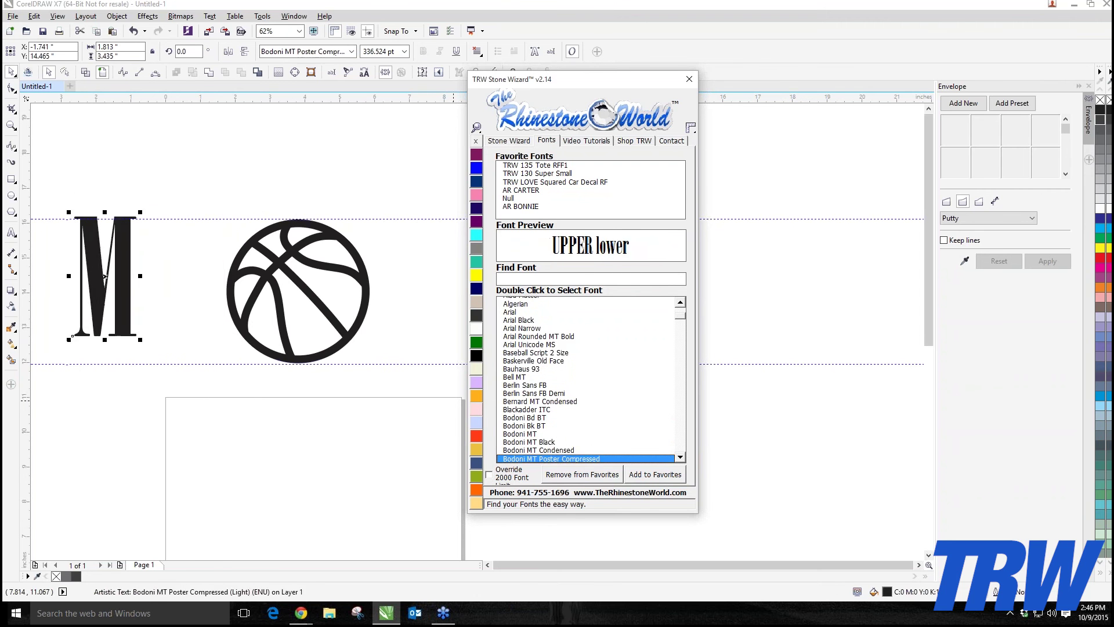
key("Down")
key("Down")
key("Down")
key("Down")
key("Down")
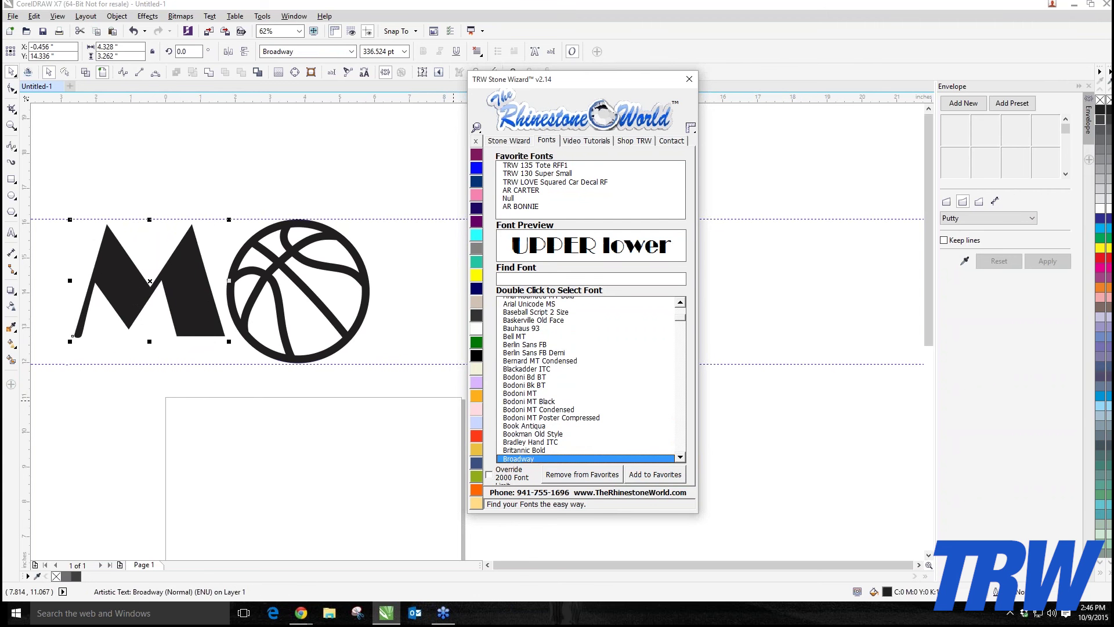
- Compare Britannic Bold, Broadway and Bradley Hand ITC on the letter M
key("Up")
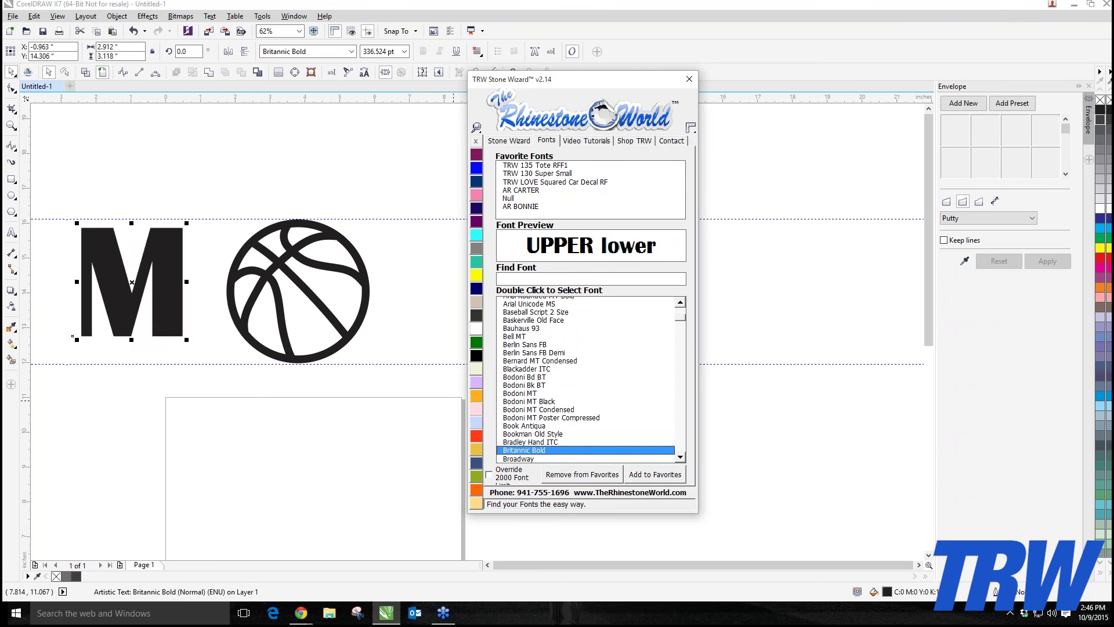
key("Up")
key("Down")
key("Down")
key("Up")
key("Up")
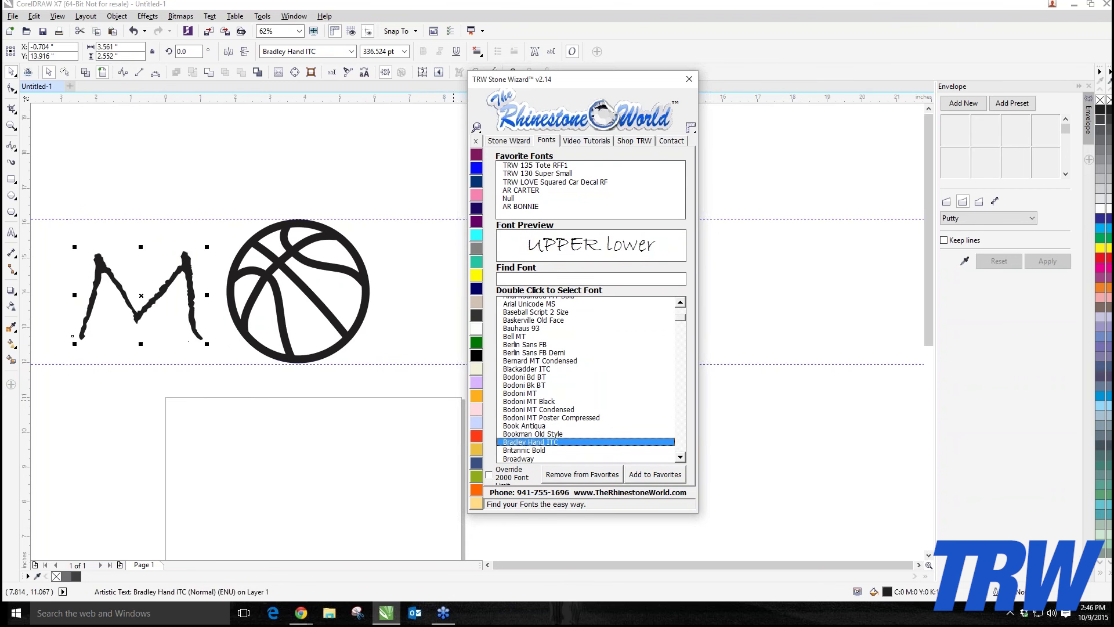
- Go back up through the font list and apply Bauhaus 93 to the letter M
key("Up")
key("Up")
key("Up")
key("Up")
key("Up")
key("Up")
key("Up")
key("Up")
key("Up")
key("Up")
key("Up")
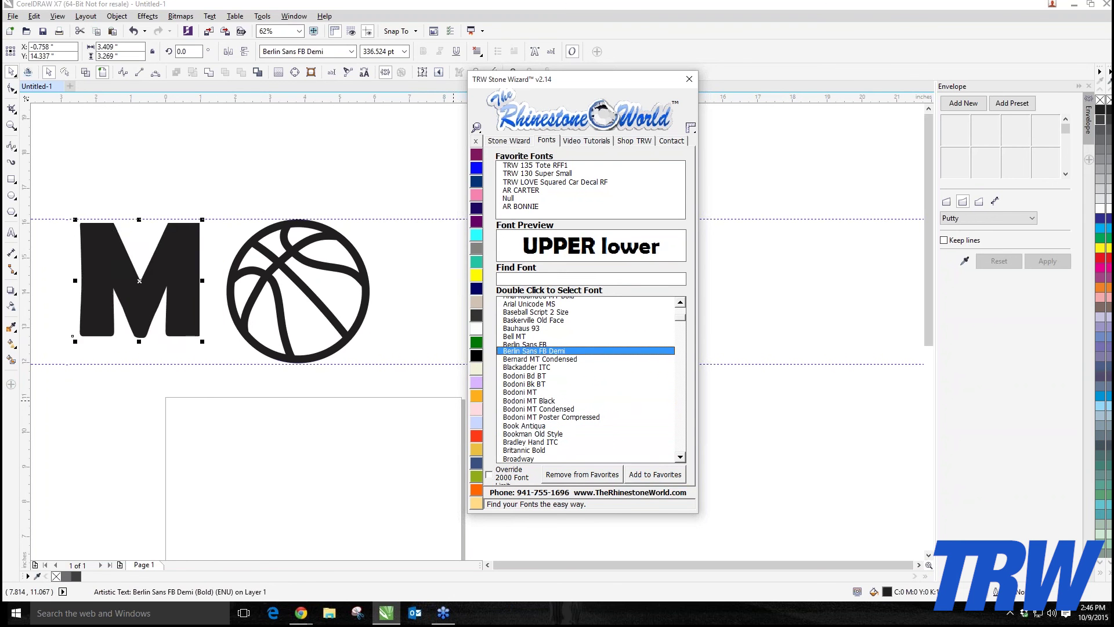
key("Up")
key("Up")
key("Up")
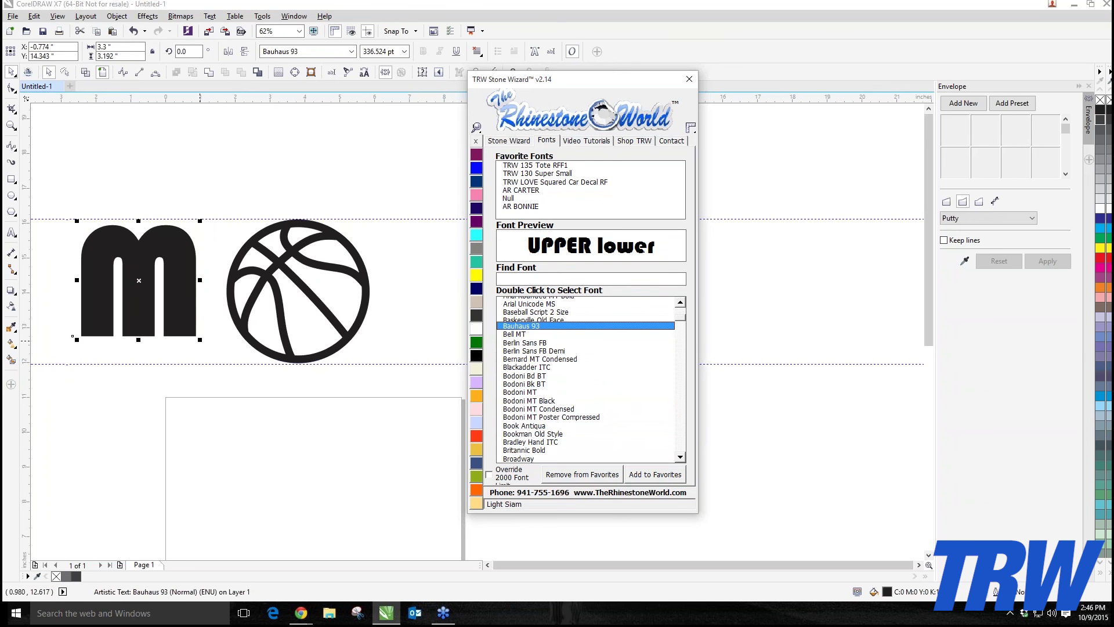
- Enlarge the M to about 3.9 by 3.8 inches and place a copy on the basketball's other side to spell MOM
left_click_drag(200, 339, 210, 318)
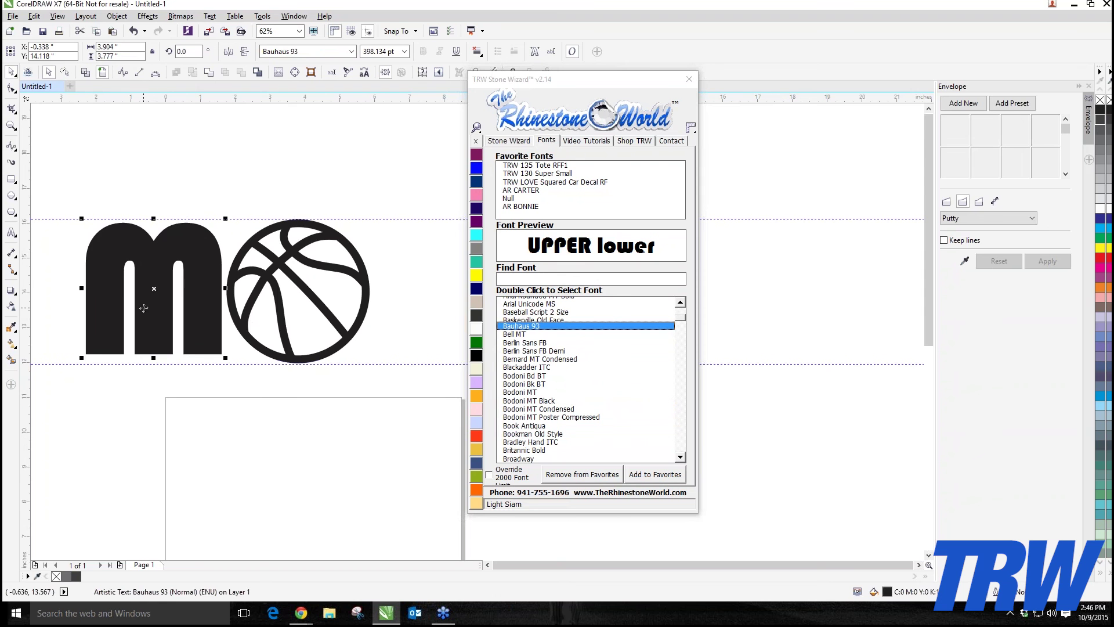
left_click_drag(143, 308, 430, 308)
scroll(430, 308, "down", 1)
- Select both letters and the basketball and scale them together to 80%
left_click_drag(210, 220, 458, 355)
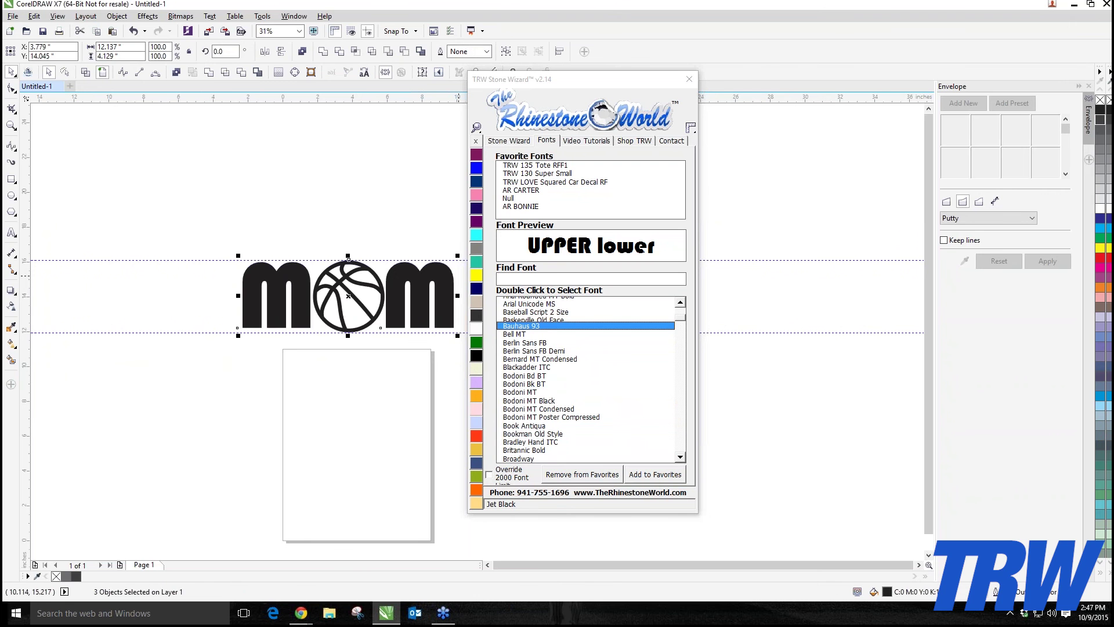
left_click_drag(460, 257, 436, 273)
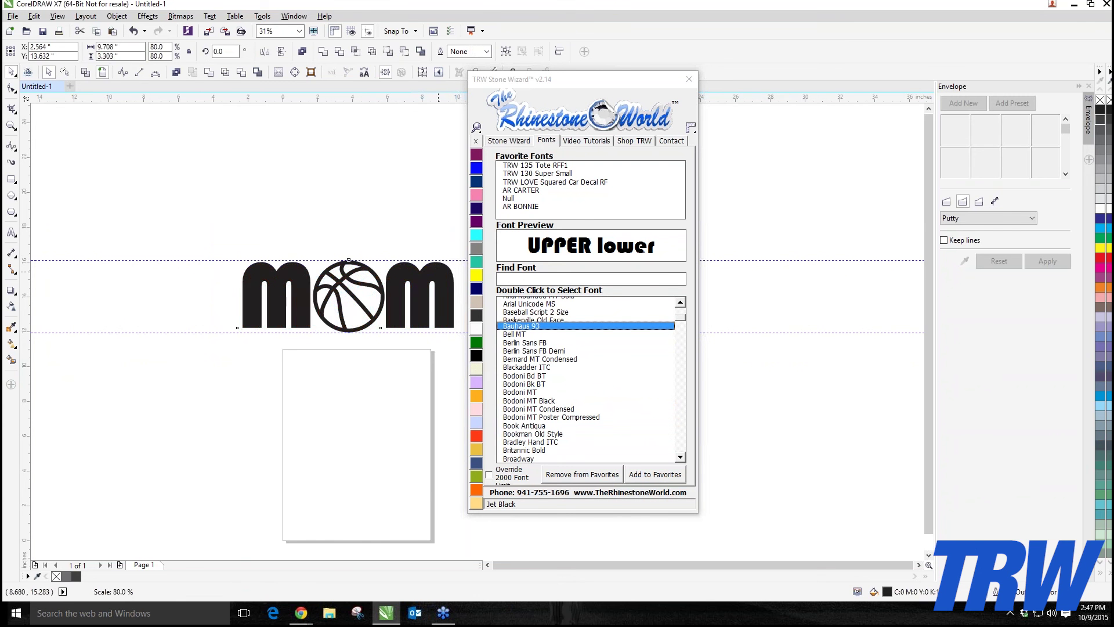
left_click(356, 391)
scroll(342, 318, "up", 2)
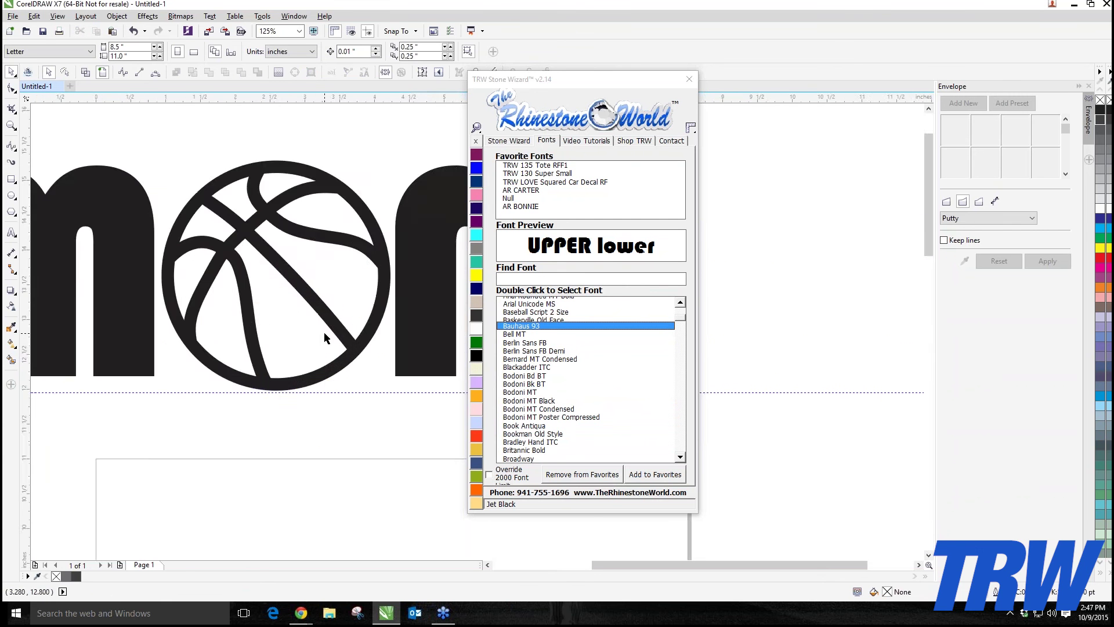
- Shift the first M about 0.01 inch toward the basketball
scroll(324, 335, "down", 2)
left_click(226, 328)
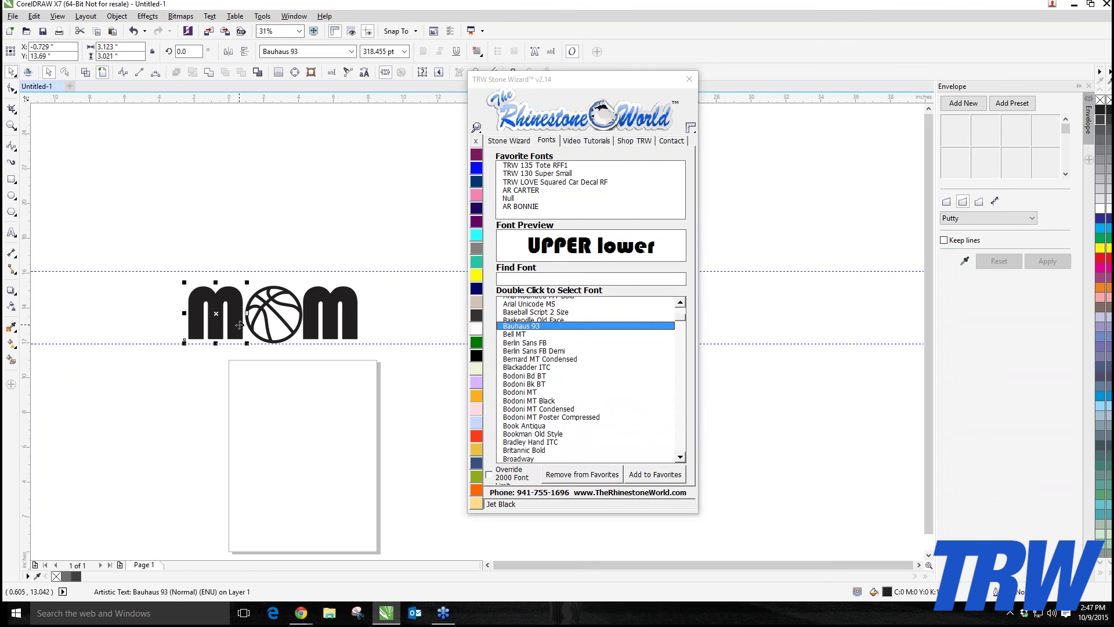
left_click_drag(239, 325, 240, 326)
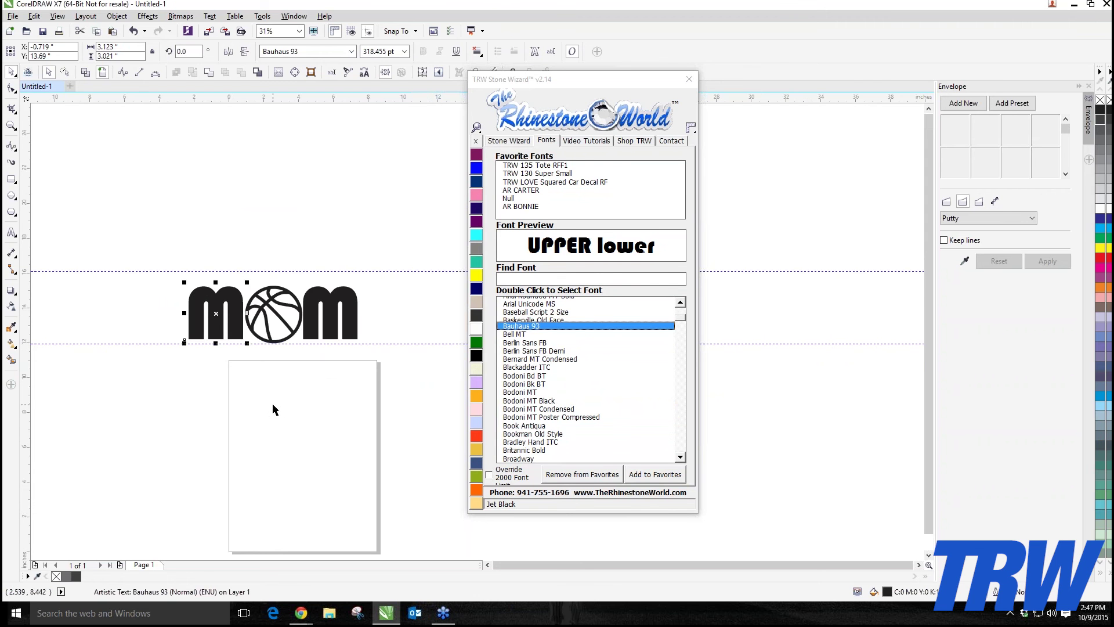
- Delete the second M and move the remaining M straight down below the basketball row
scroll(296, 353, "up", 2)
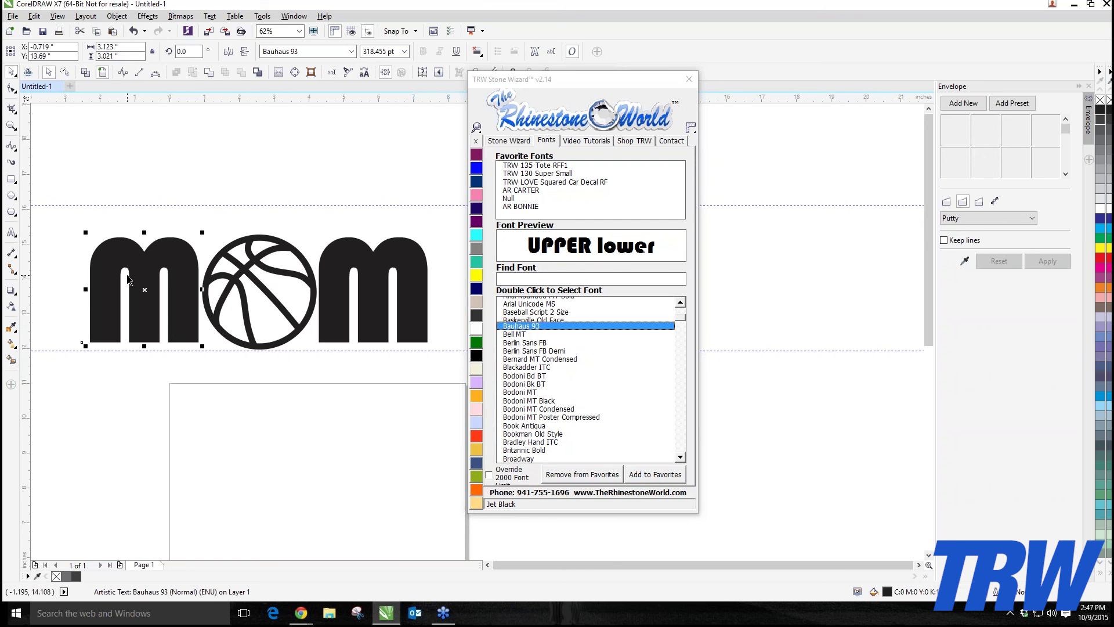
left_click(383, 276)
key("Delete")
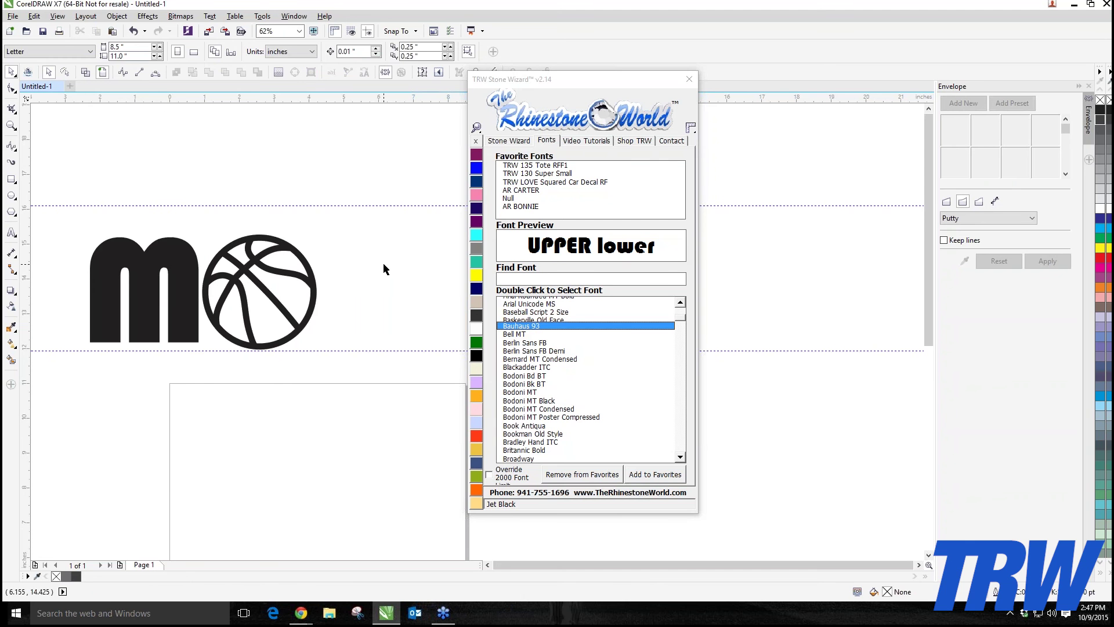
left_click_drag(91, 286, 91, 436)
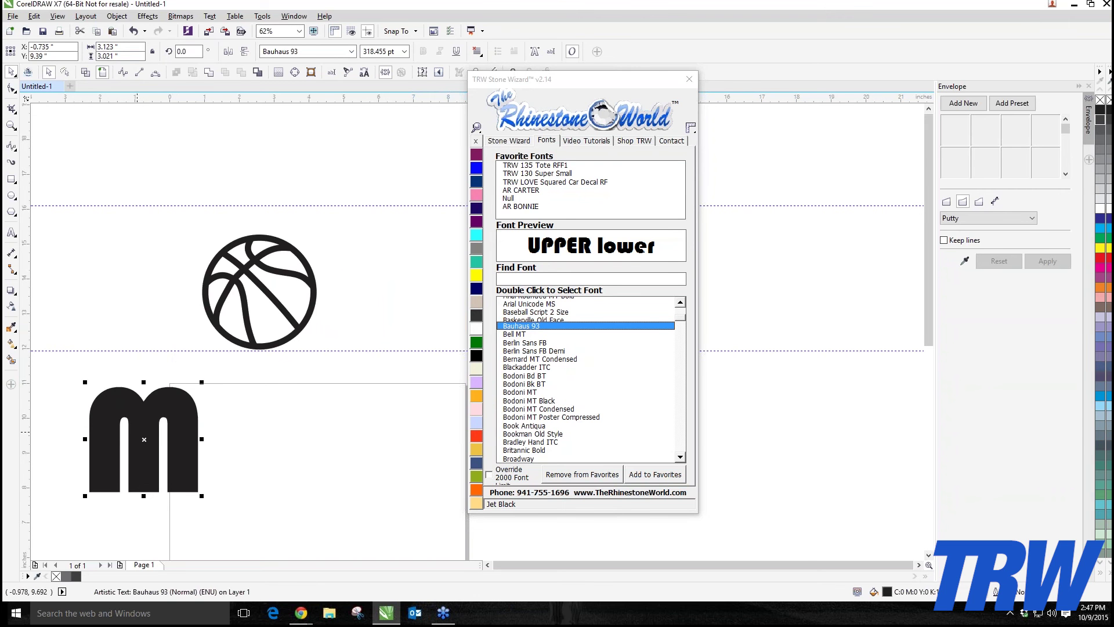
- Turn on Add Stones and Island Fill the letter M with ss10 TRW Pink stones
scroll(122, 511, "up", 2)
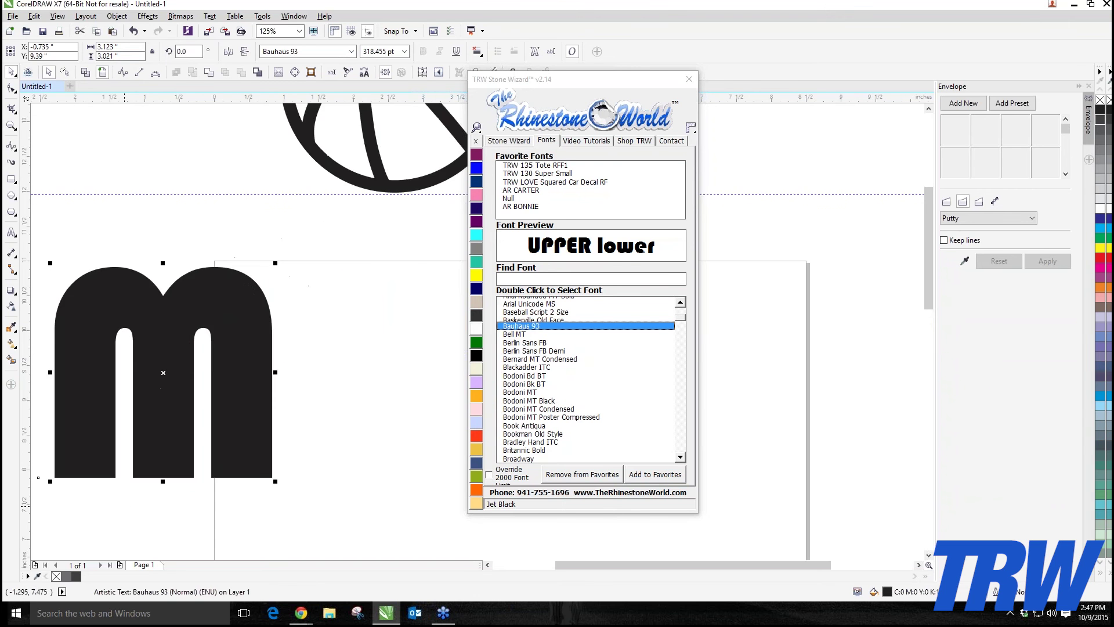
left_click(523, 141)
left_click(566, 207)
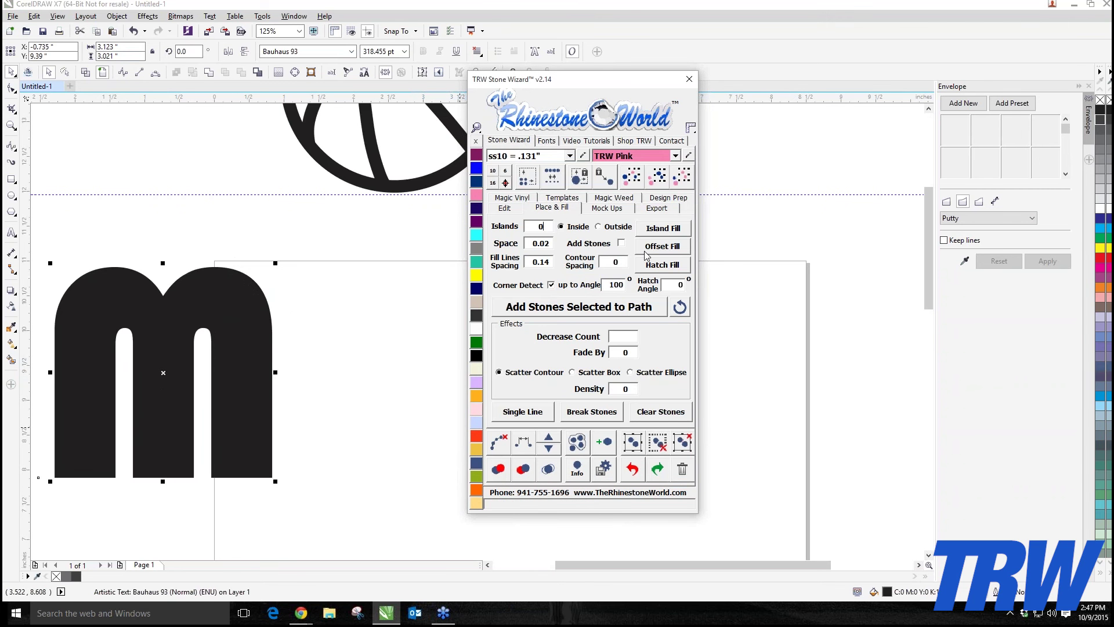
scroll(278, 366, "down", 1)
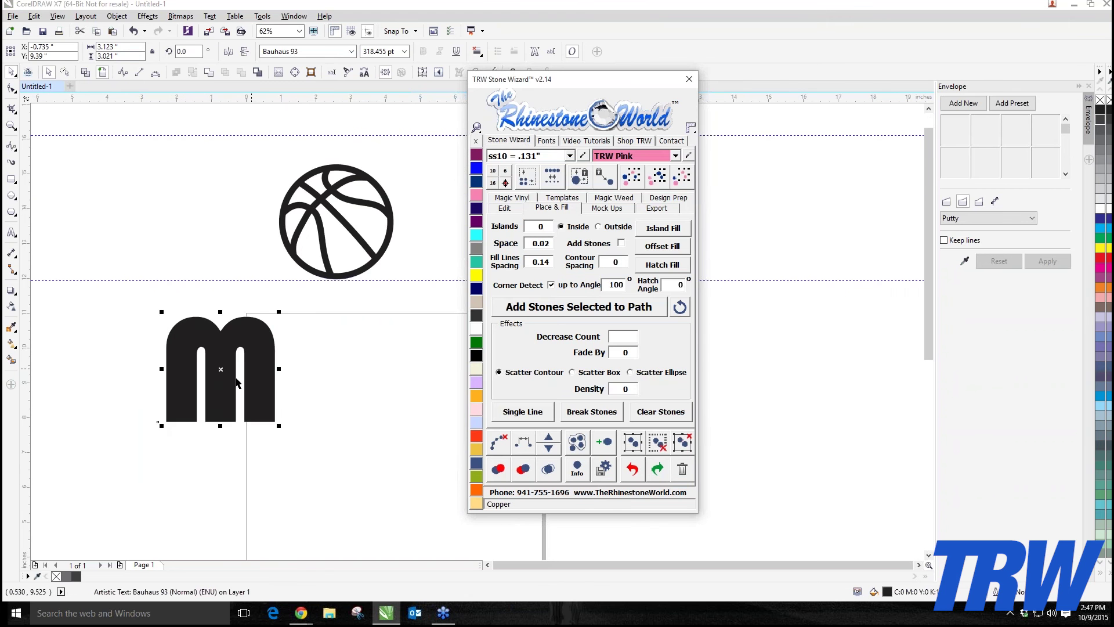
scroll(211, 401, "up", 1)
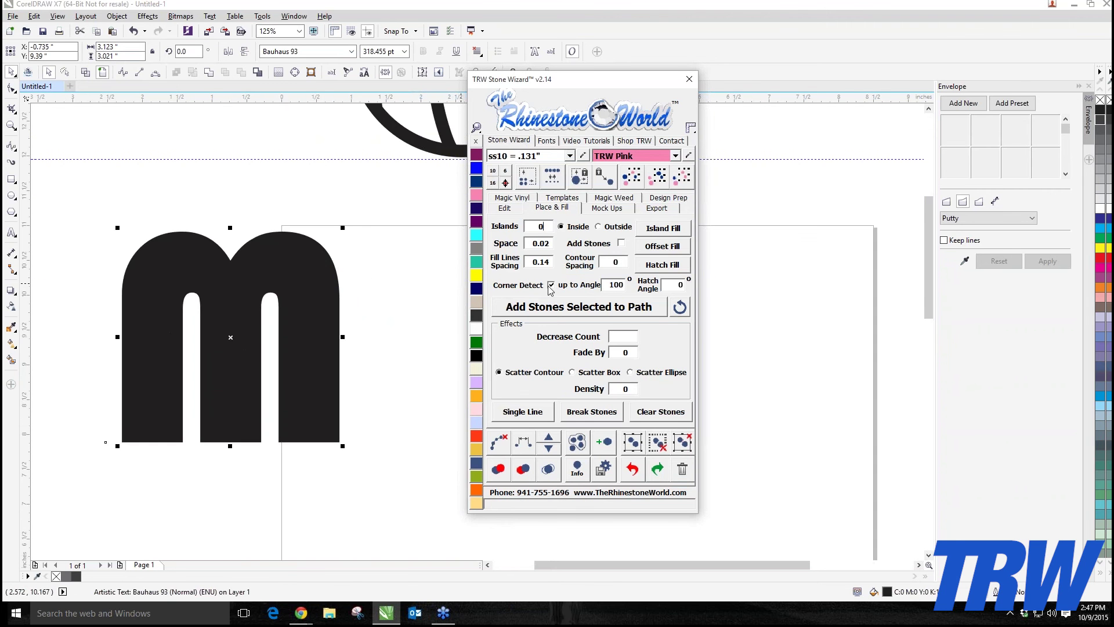
left_click(621, 243)
left_click(672, 235)
left_click(412, 287)
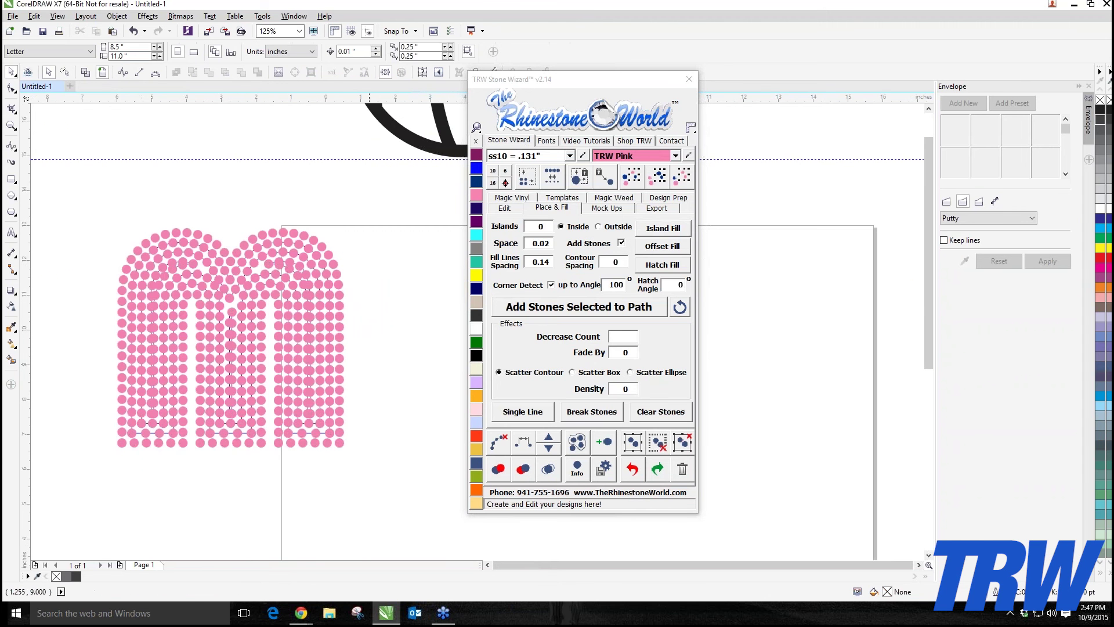
- Clear the fill paths from the stone-filled M so only the stones remain
scroll(400, 368, "down", 1)
left_click_drag(164, 282, 439, 493)
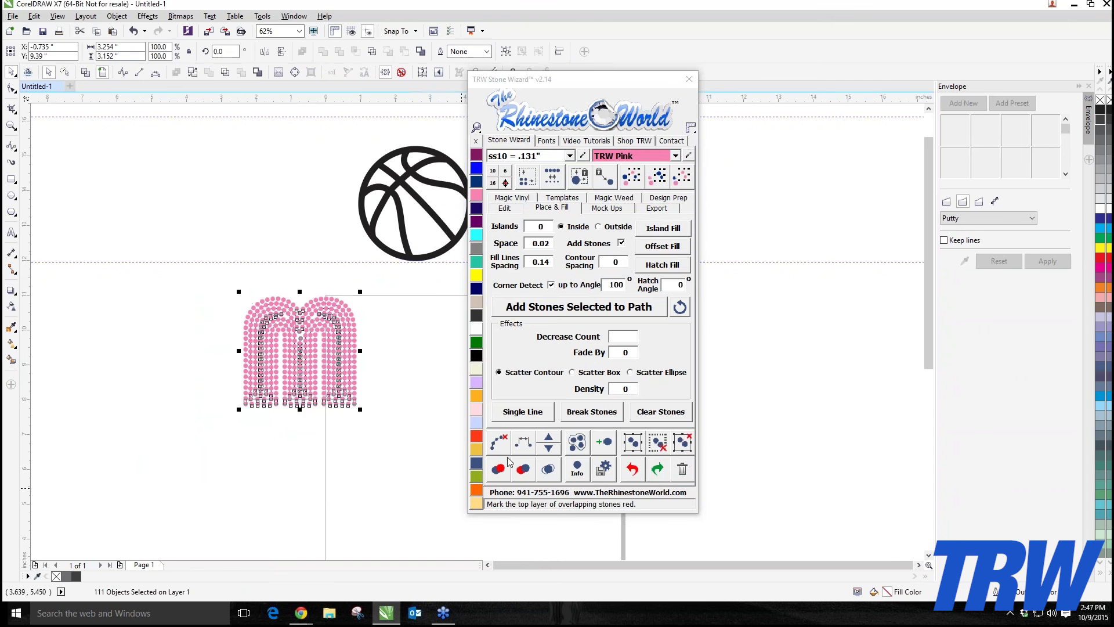
left_click(498, 442)
left_click(221, 287)
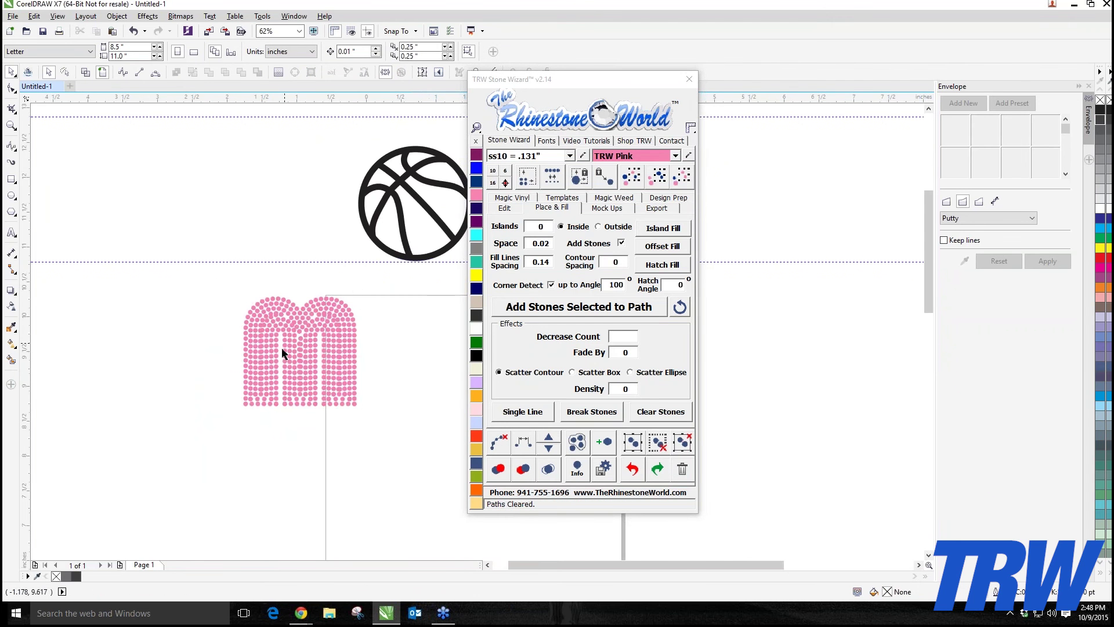
- Select all the stones in the M and merge the overlapping ones
scroll(260, 348, "up", 2)
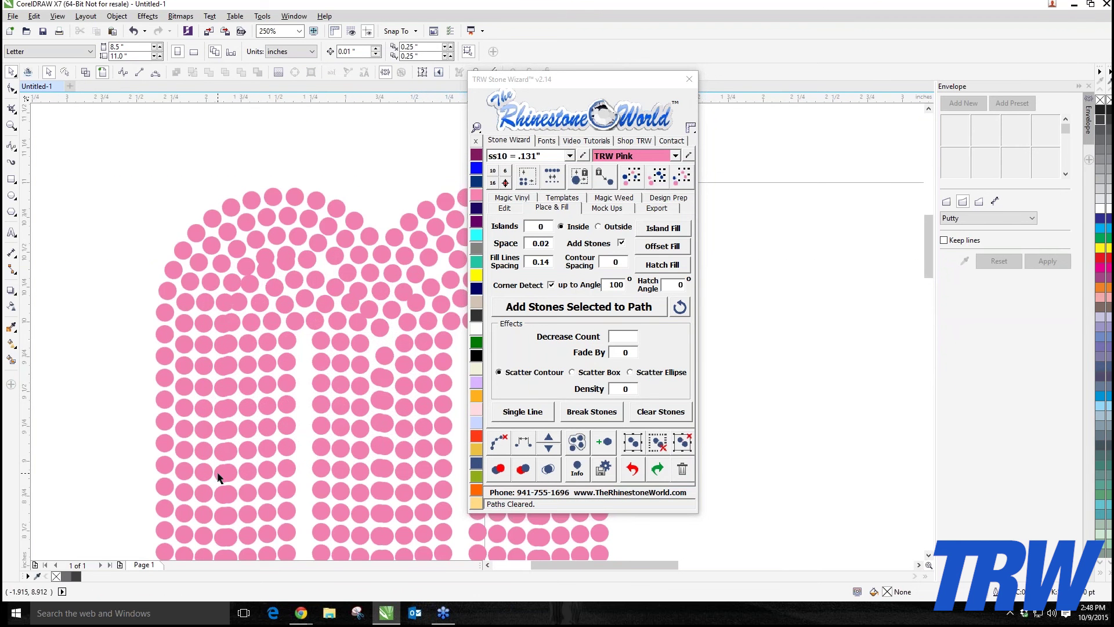
scroll(251, 290, "down", 2)
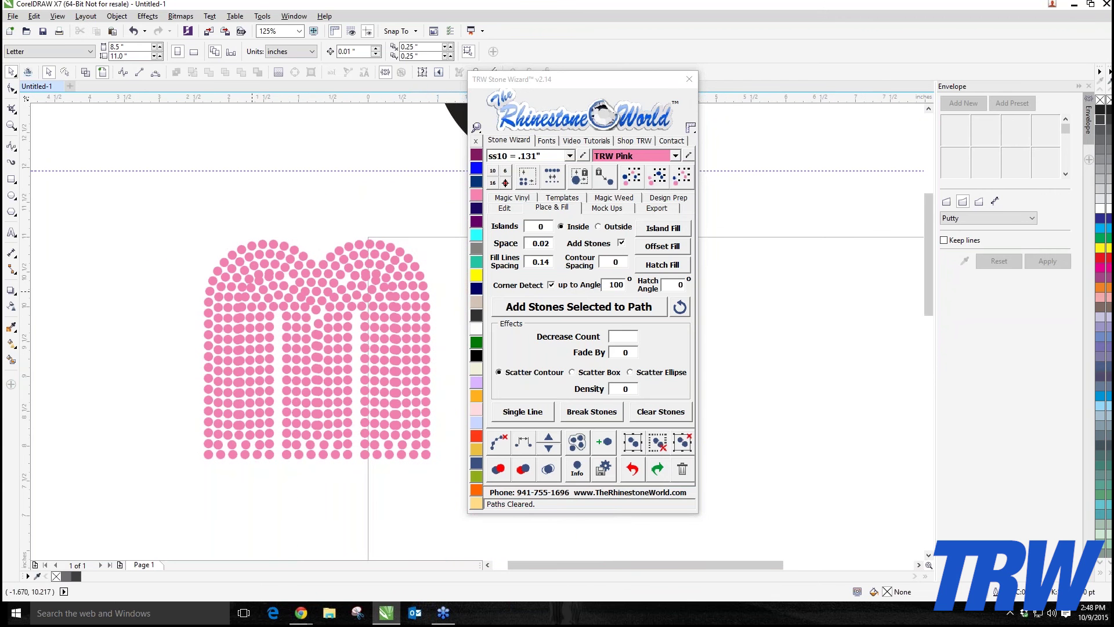
left_click_drag(135, 199, 436, 477)
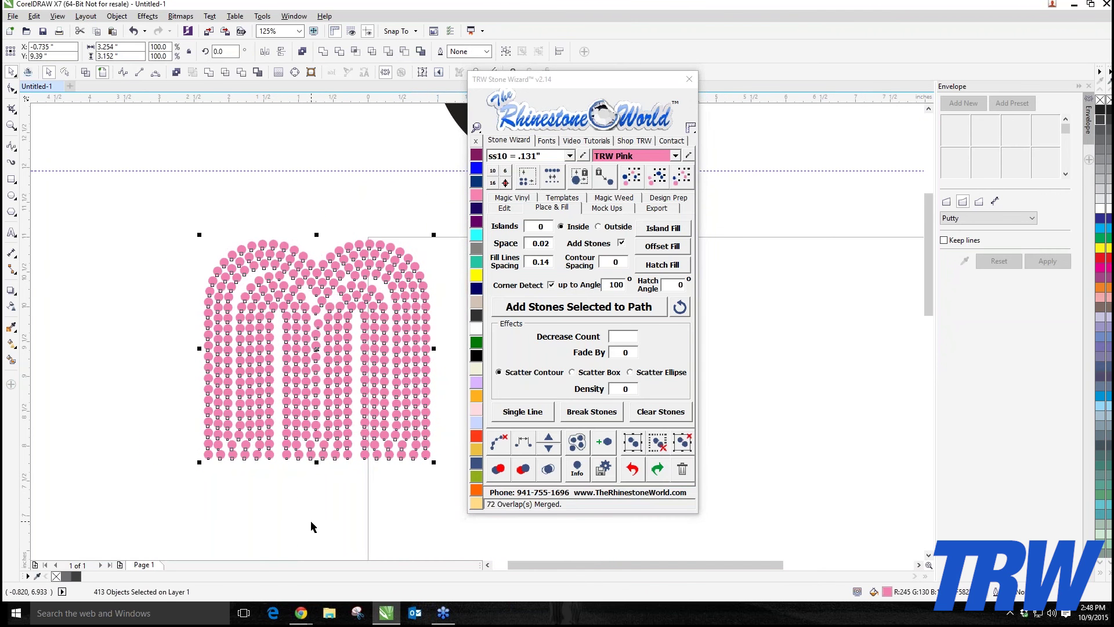
left_click(313, 464)
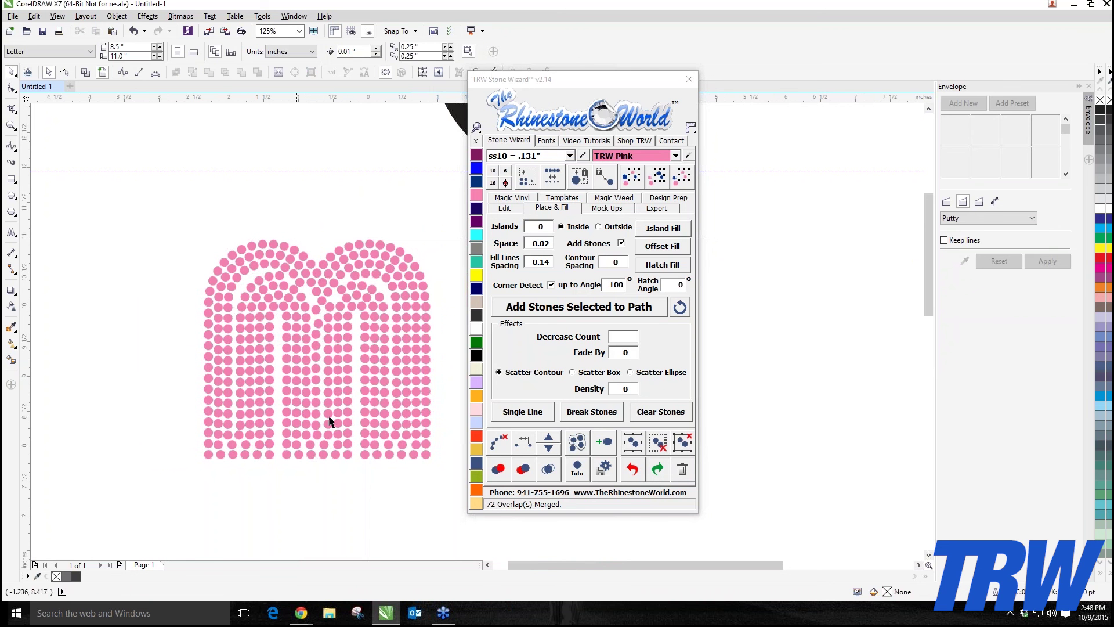
- Undo back to the solid M, set the contour spacing to 0.01 and apply Island Fill
left_click(633, 474)
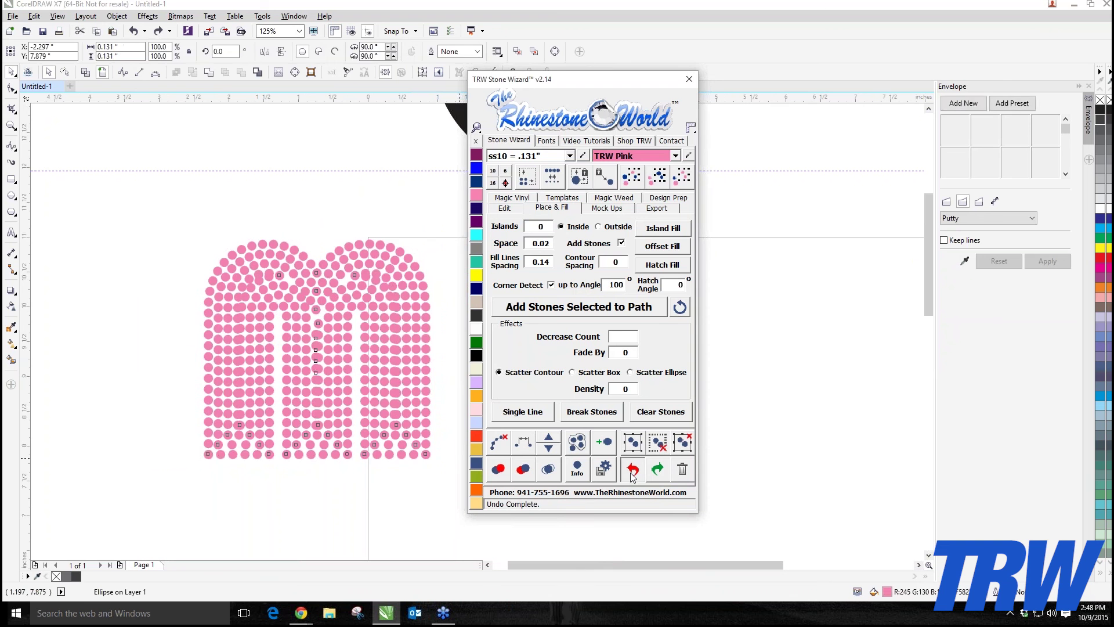
left_click(145, 475)
left_click(299, 360)
left_click(617, 260)
type("01")
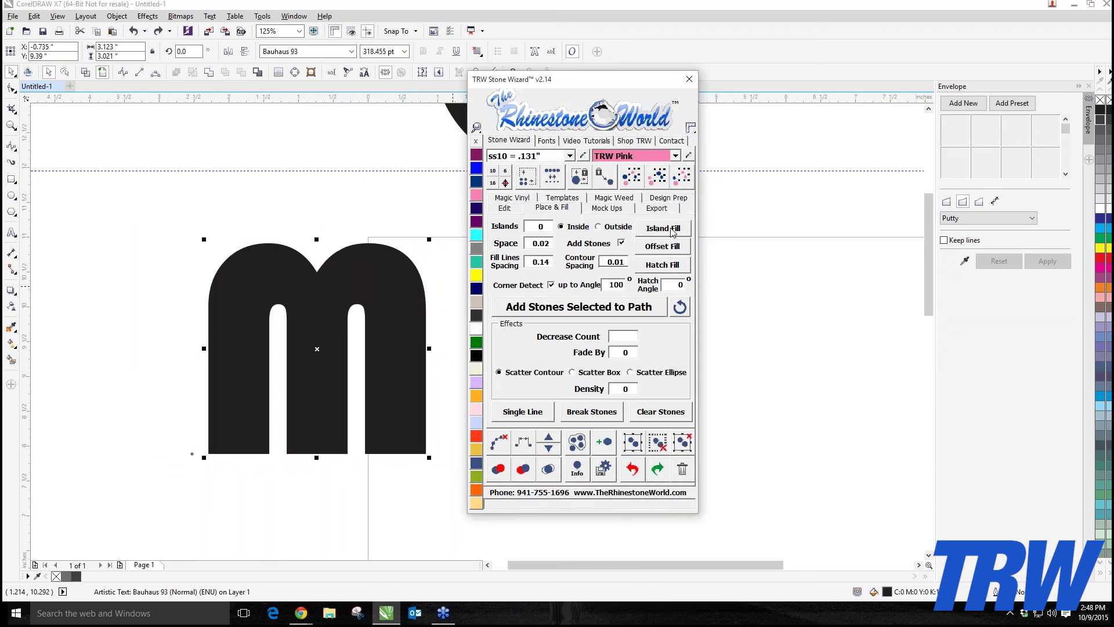
left_click(664, 228)
left_click(264, 274)
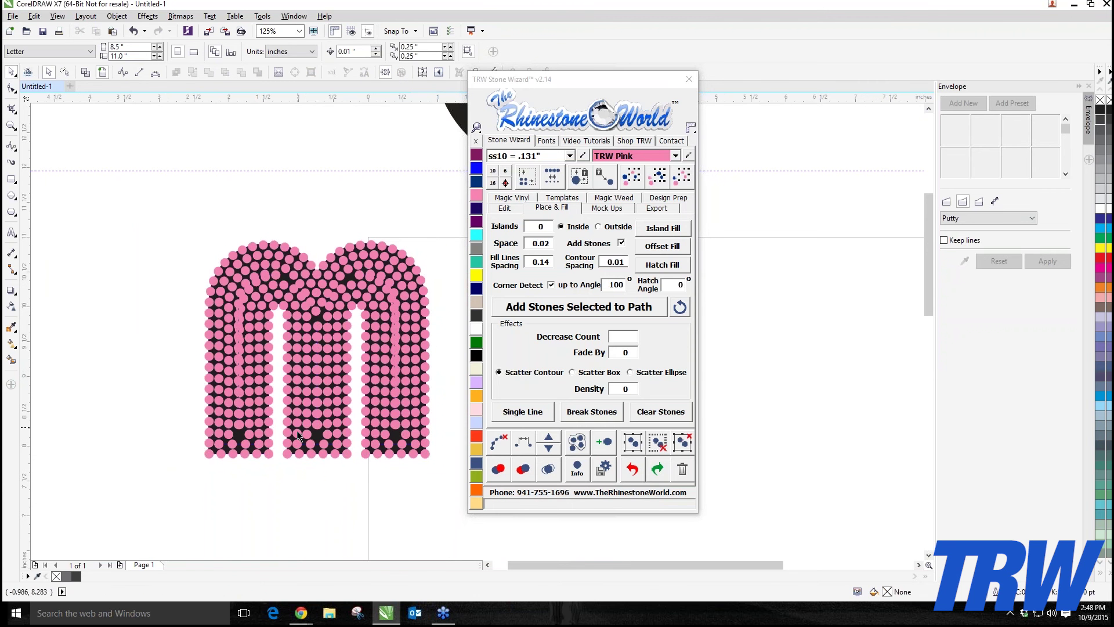
- Undo the last stone fill and Island Fill the M with a contour spacing of 0.02
left_click(634, 470)
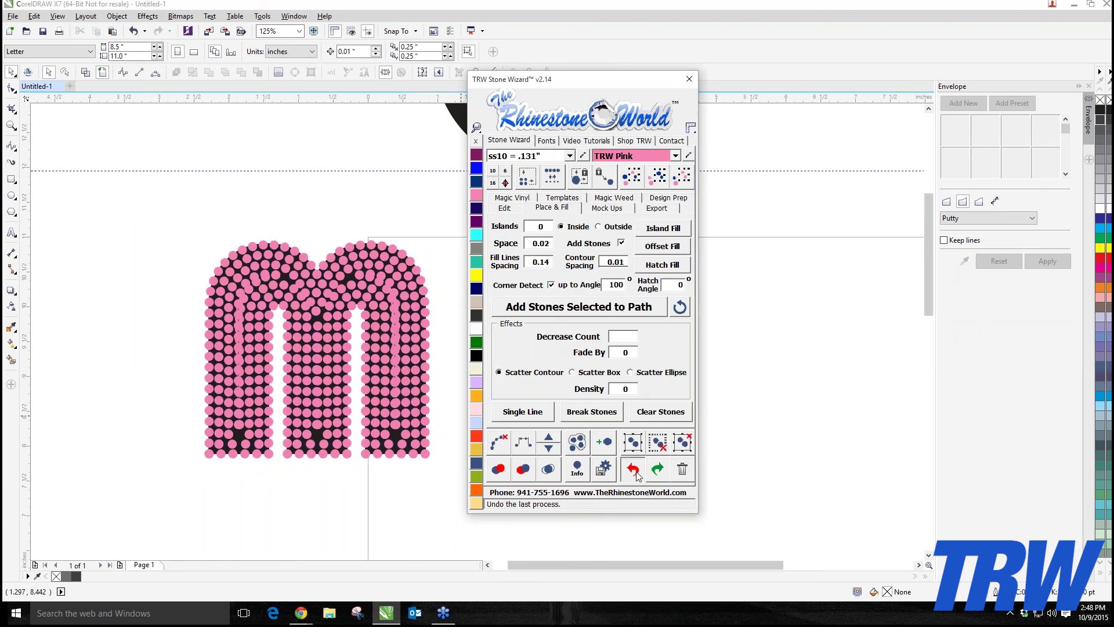
left_click(634, 470)
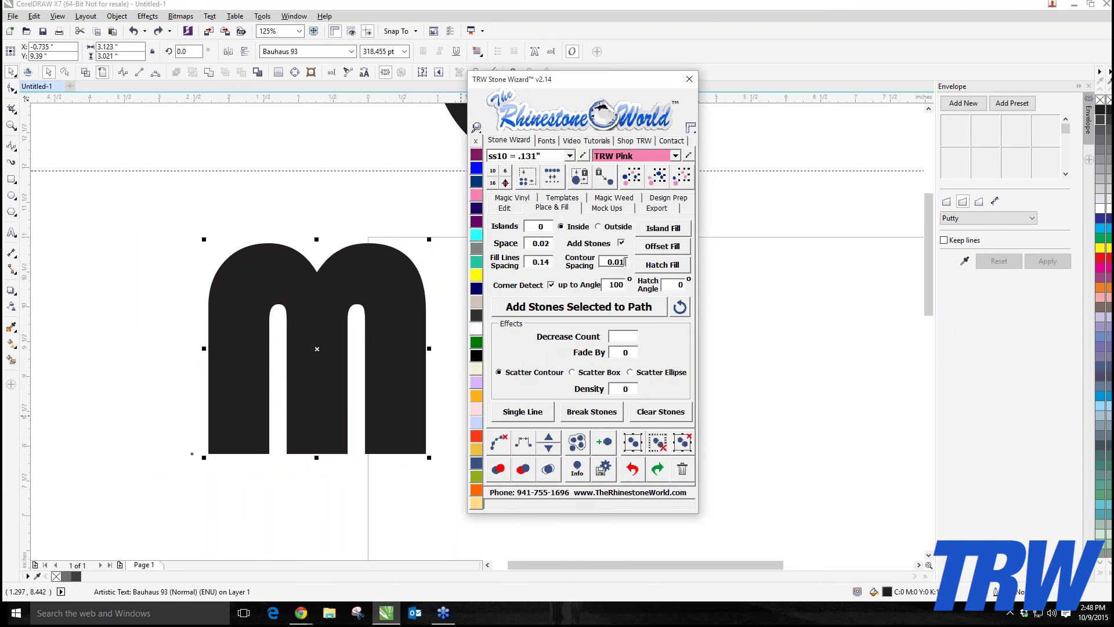
left_click(663, 228)
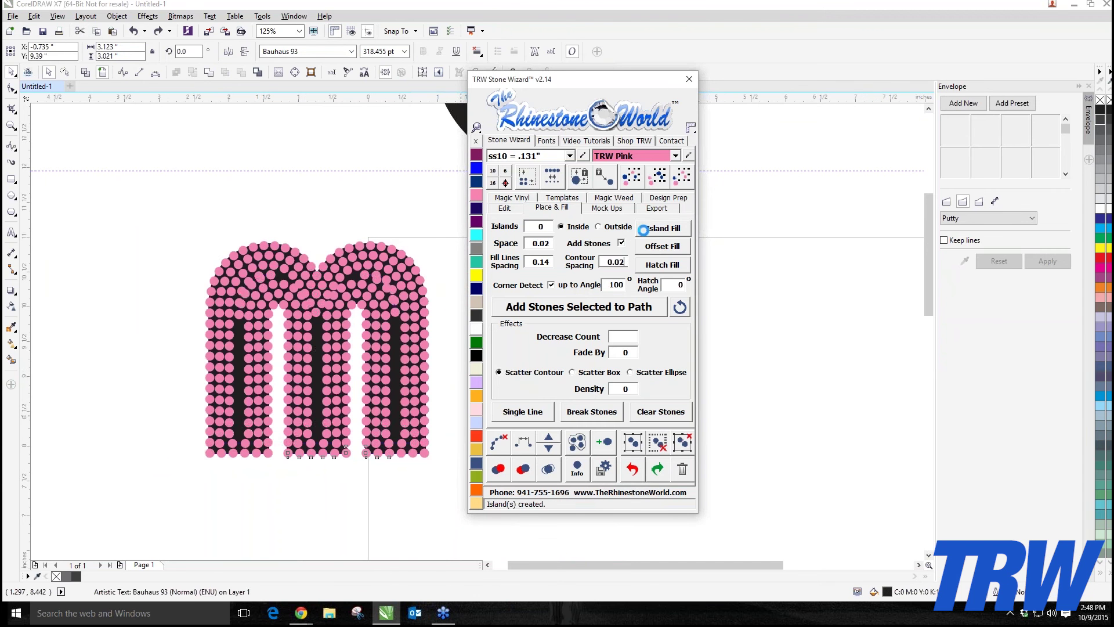
left_click(654, 477)
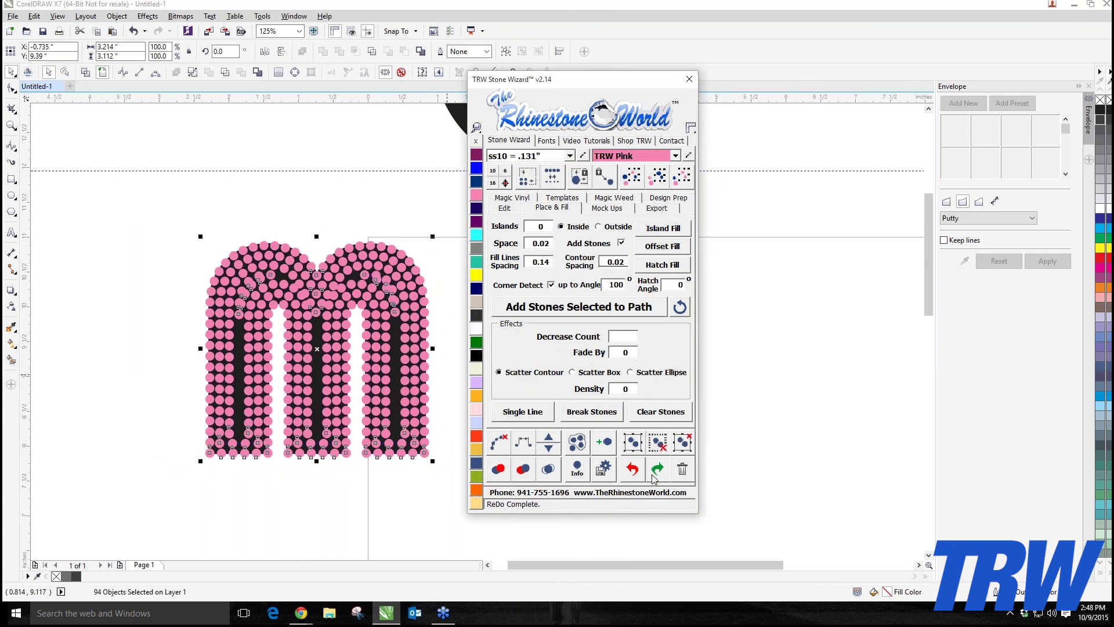
- Undo the fill, Island Fill the M with contour spacing 0.01 and clear its paths
left_click(630, 477)
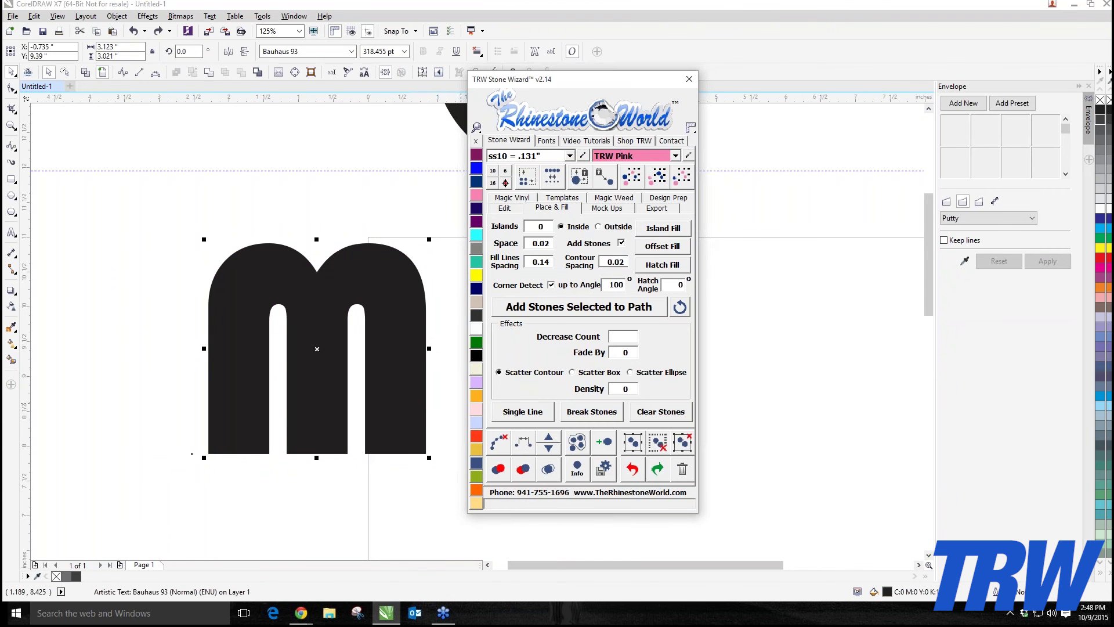
left_click(664, 228)
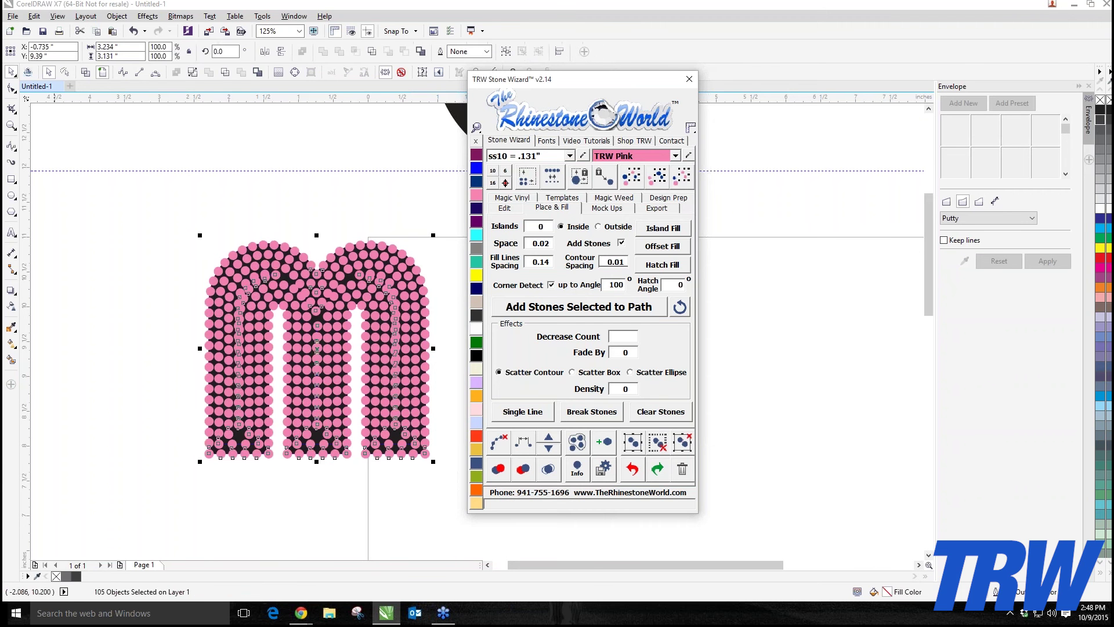
left_click_drag(127, 221, 437, 475)
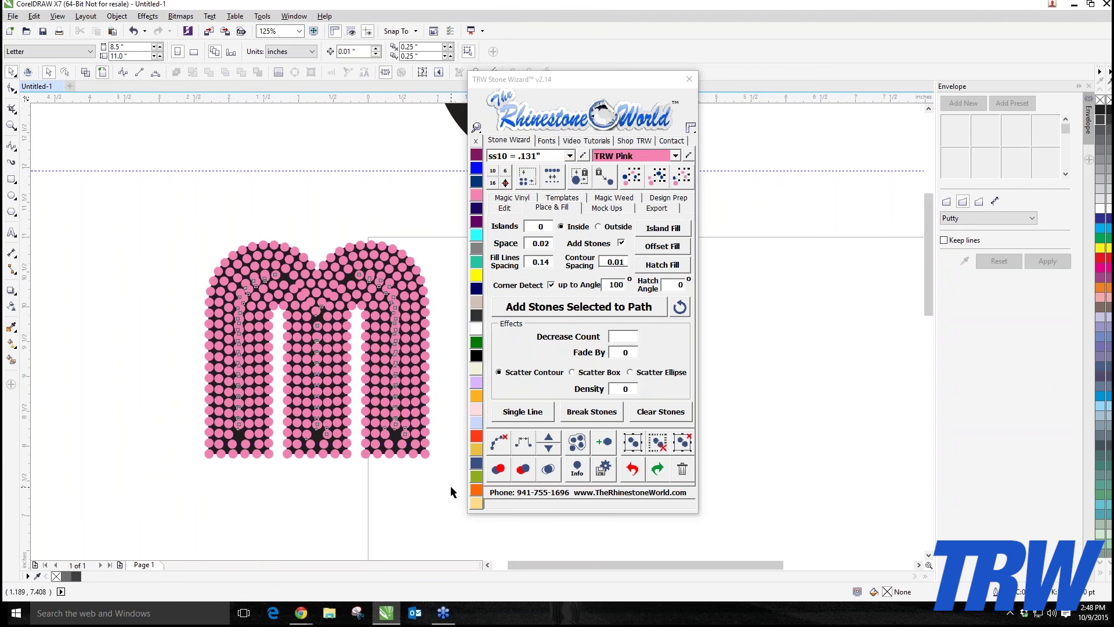
left_click(507, 461)
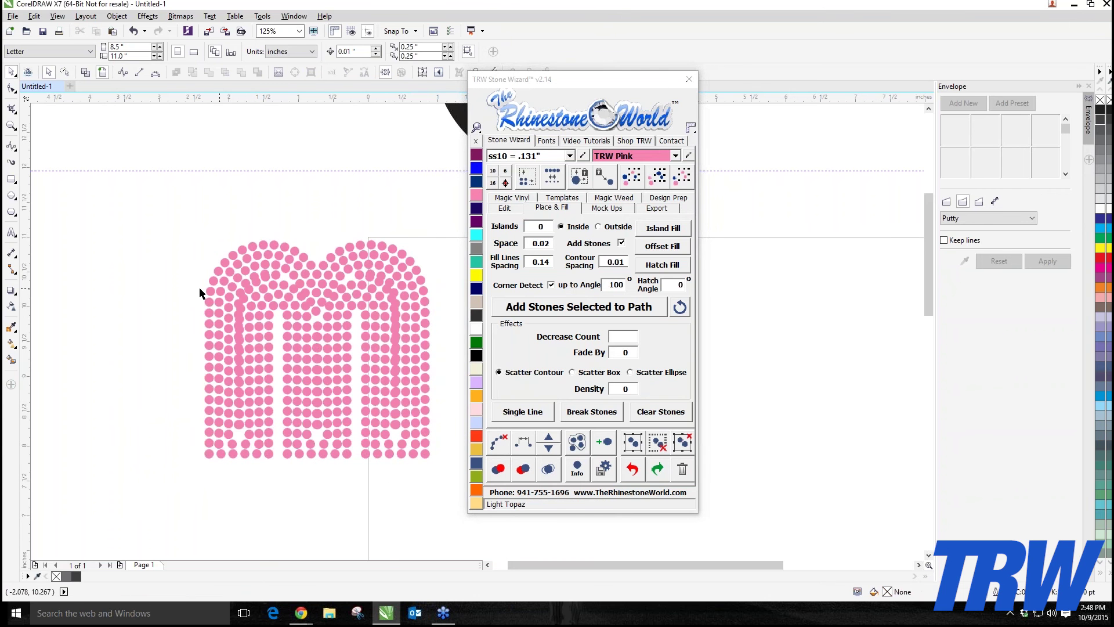
- Merge the overlapping stones across the refilled M and inspect the resulting stone pattern up close
left_click_drag(148, 213, 447, 509)
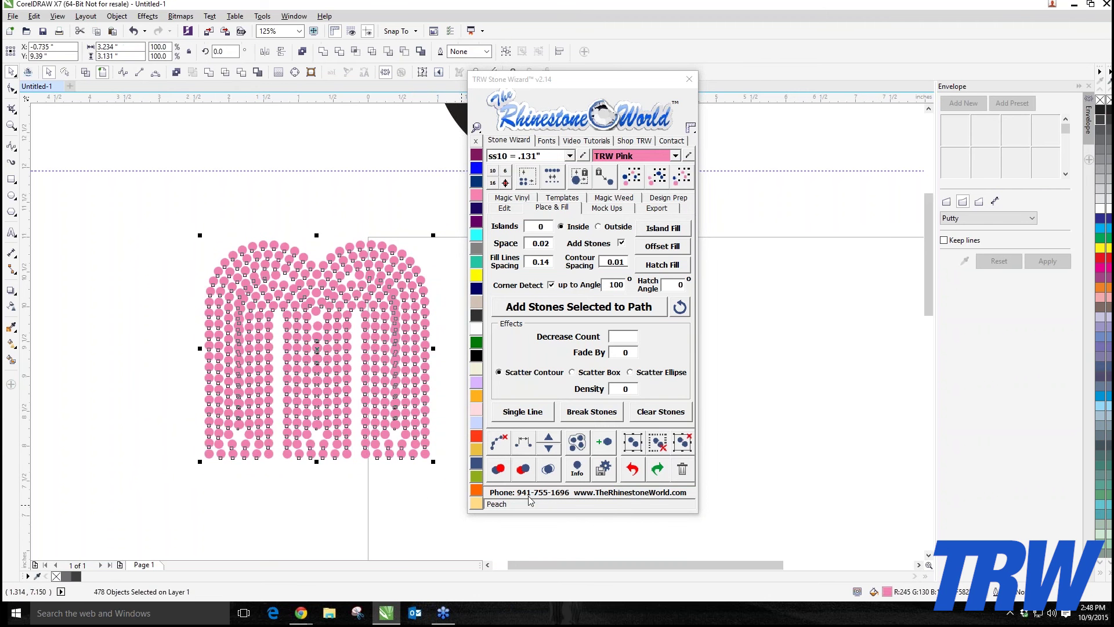
left_click(547, 470)
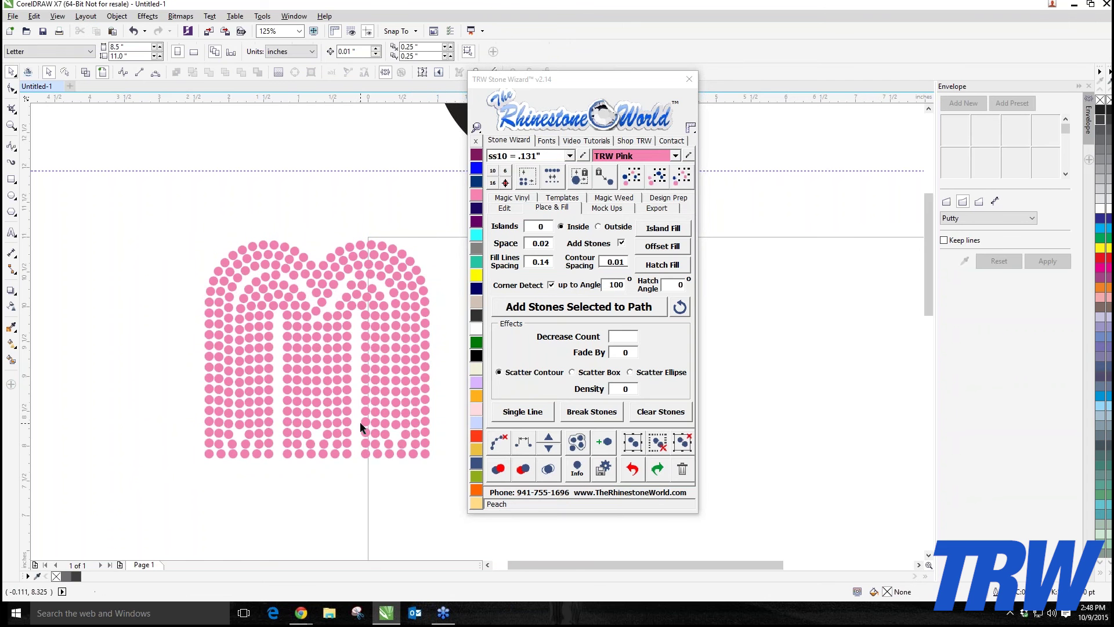
scroll(232, 307, "up", 4)
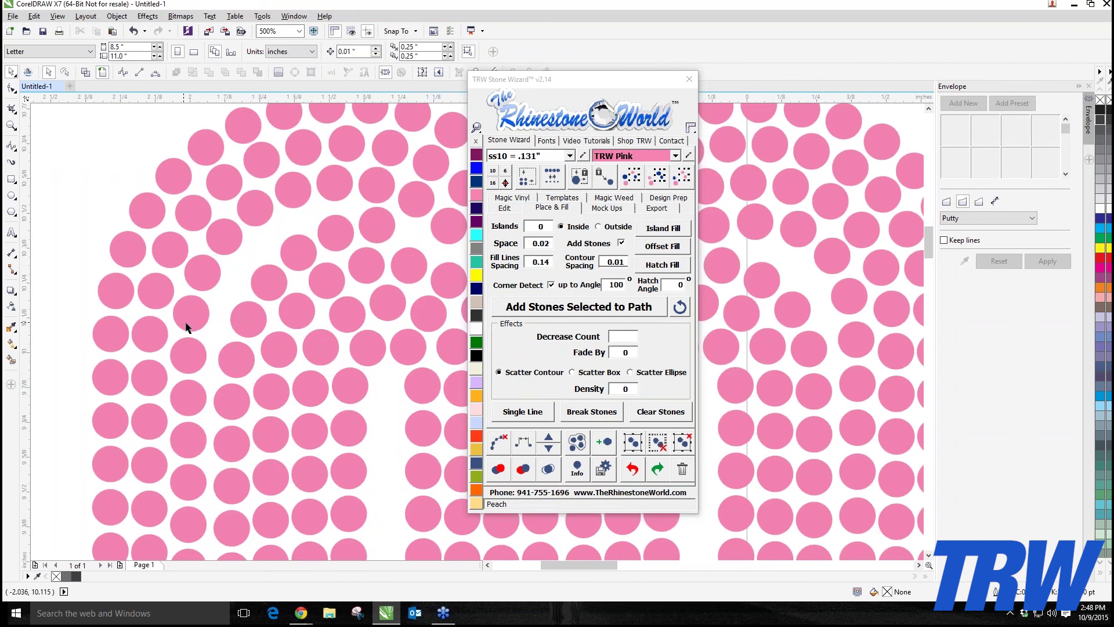
scroll(187, 322, "down", 4)
scroll(280, 443, "down", 1)
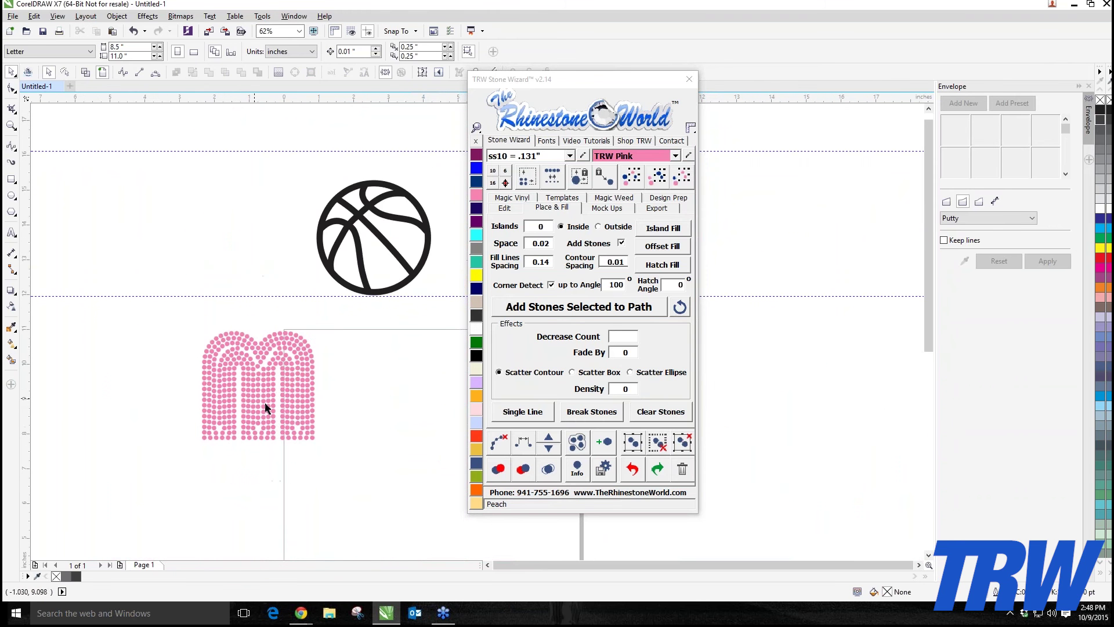
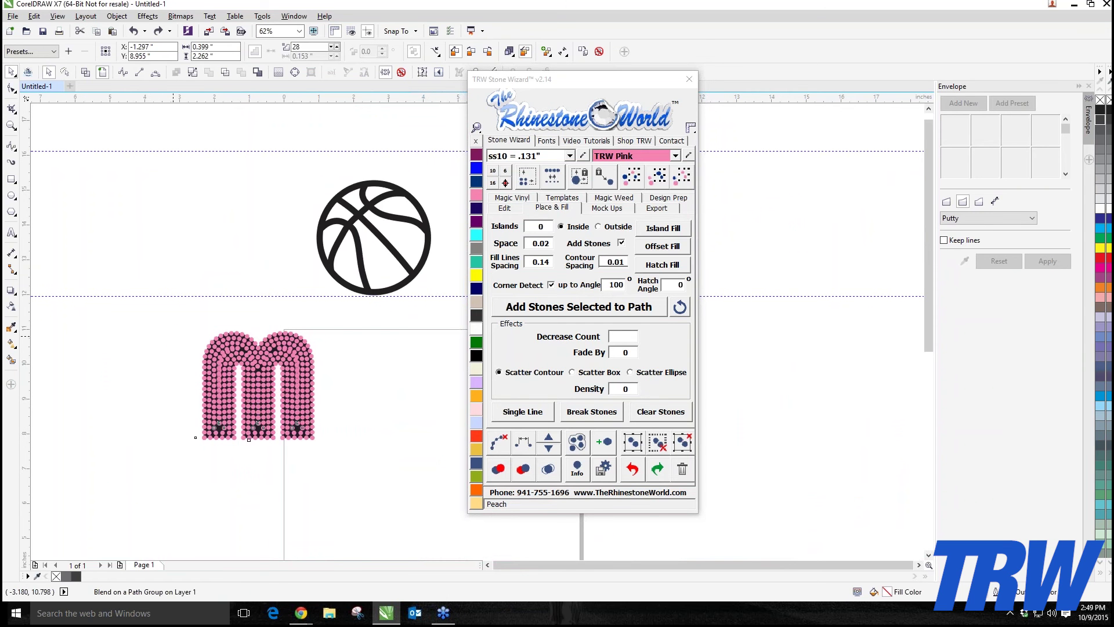
- Undo the stone work back to the solid M and change its font to College-Black
key("ctrl+z")
left_click(546, 141)
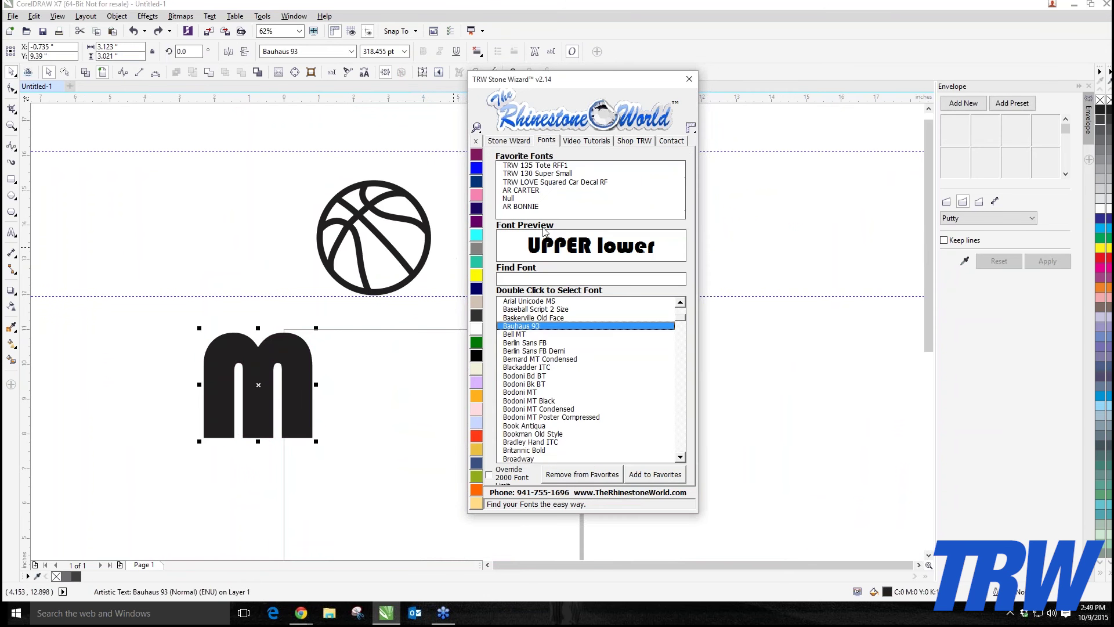
type("college")
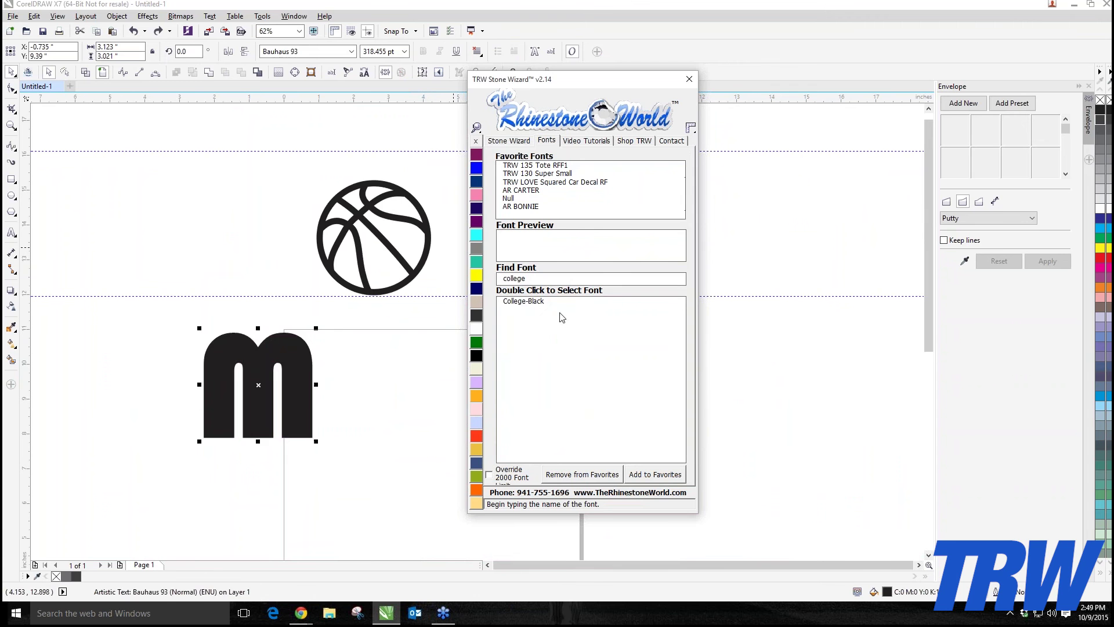
double_click(541, 302)
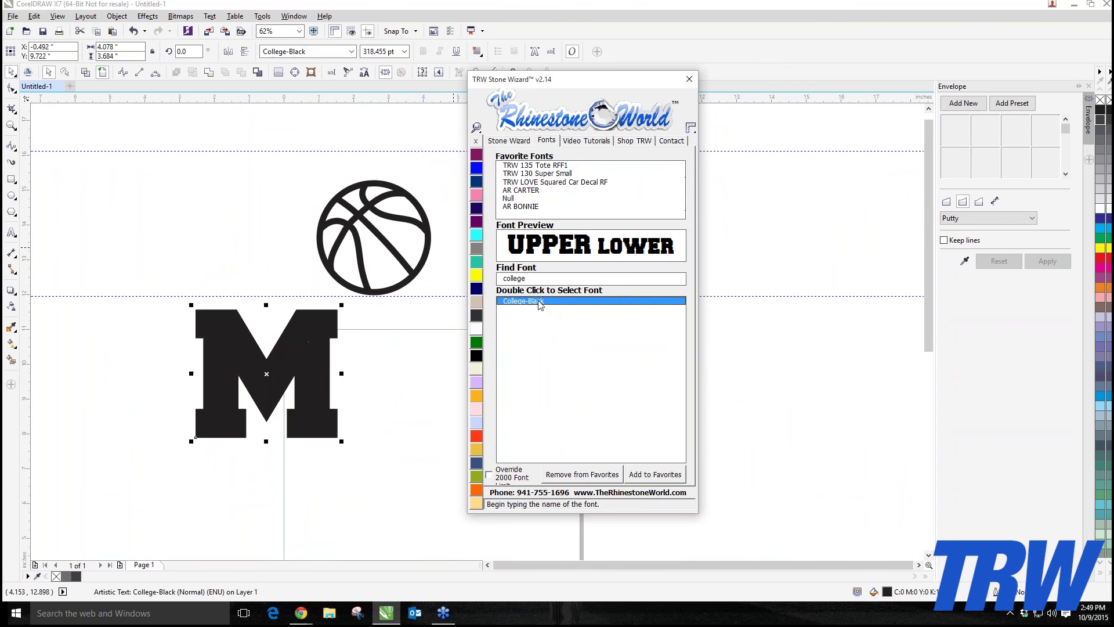
- Place the College-Black M on one side of the basketball and a copy on the other to spell MOM
left_click_drag(280, 362, 386, 222)
scroll(259, 221, "down", 2)
right_click(386, 221)
left_click_drag(154, 133, 451, 315)
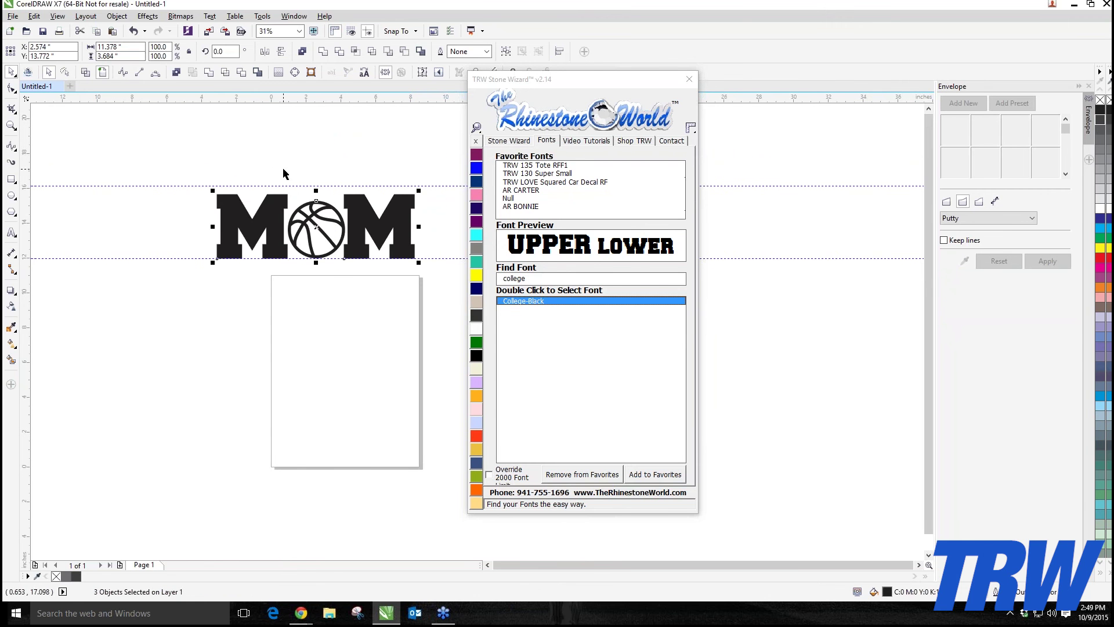
left_click(353, 250)
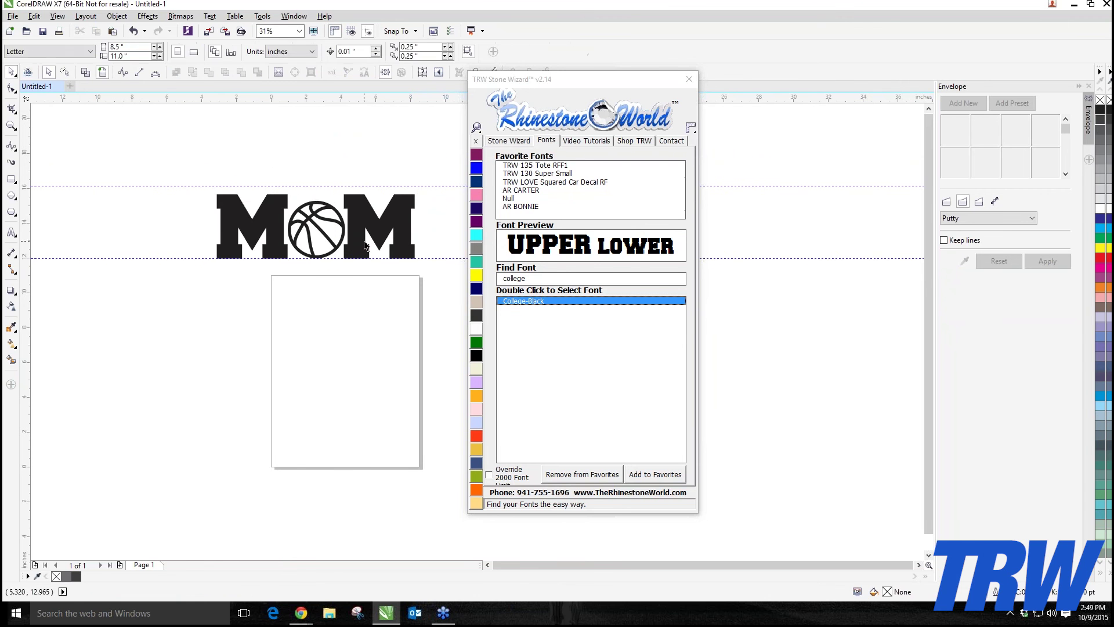
- Delete the second M and move the remaining M well below the basketball
left_click_drag(353, 250, 339, 346)
key("Delete")
scroll(242, 226, "up", 2)
left_click(242, 225)
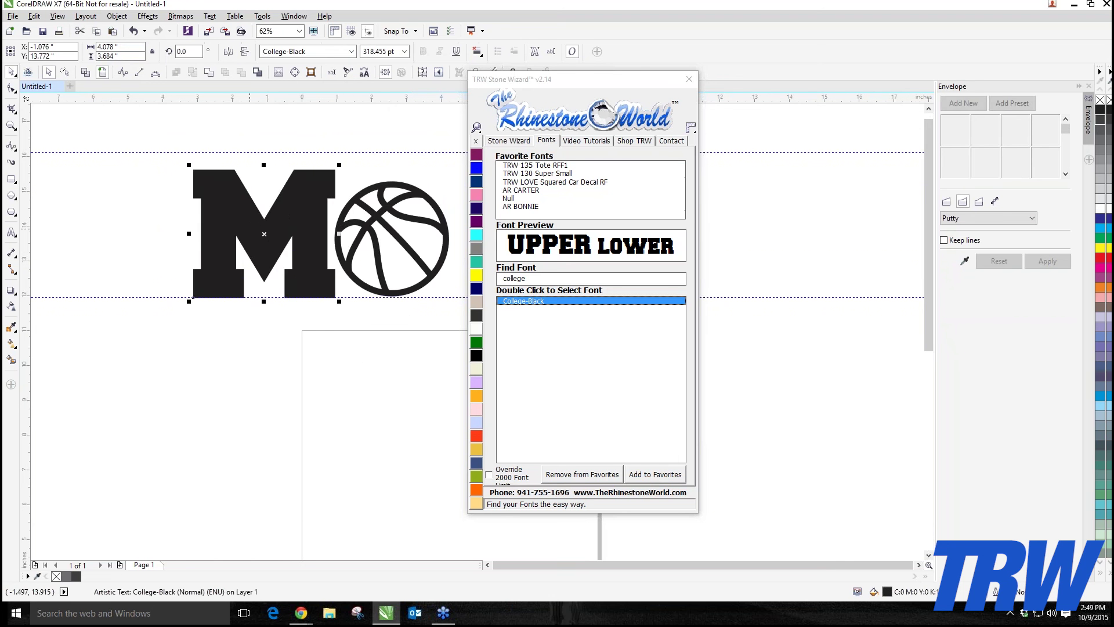
left_click_drag(243, 225, 217, 447)
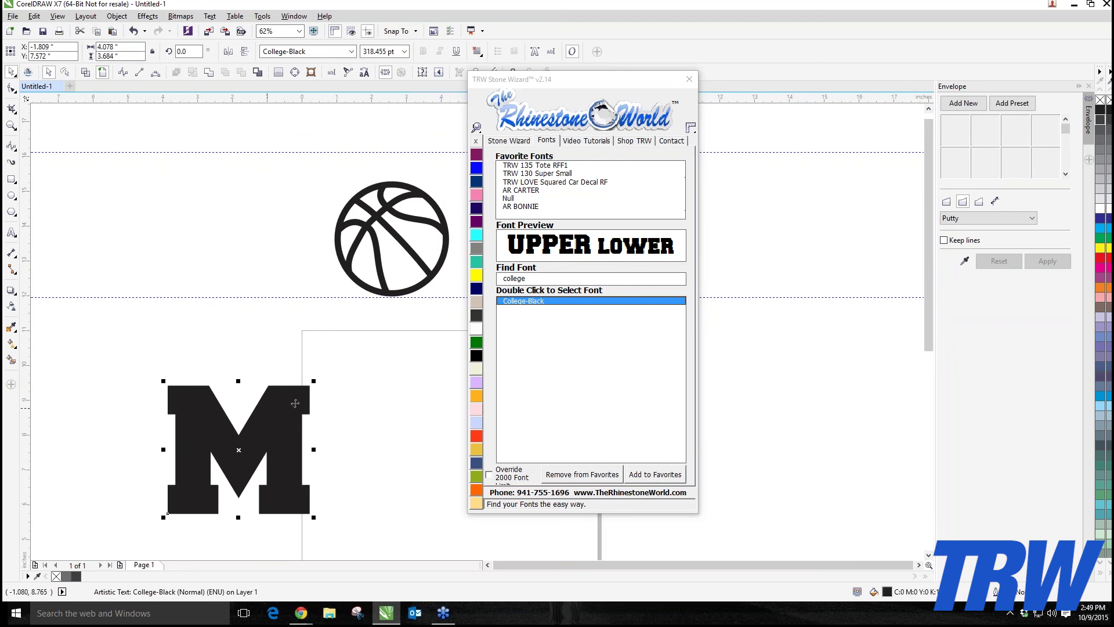
- Hatch Fill the College-Black M with ss10 TRW Pink stones
left_click(509, 141)
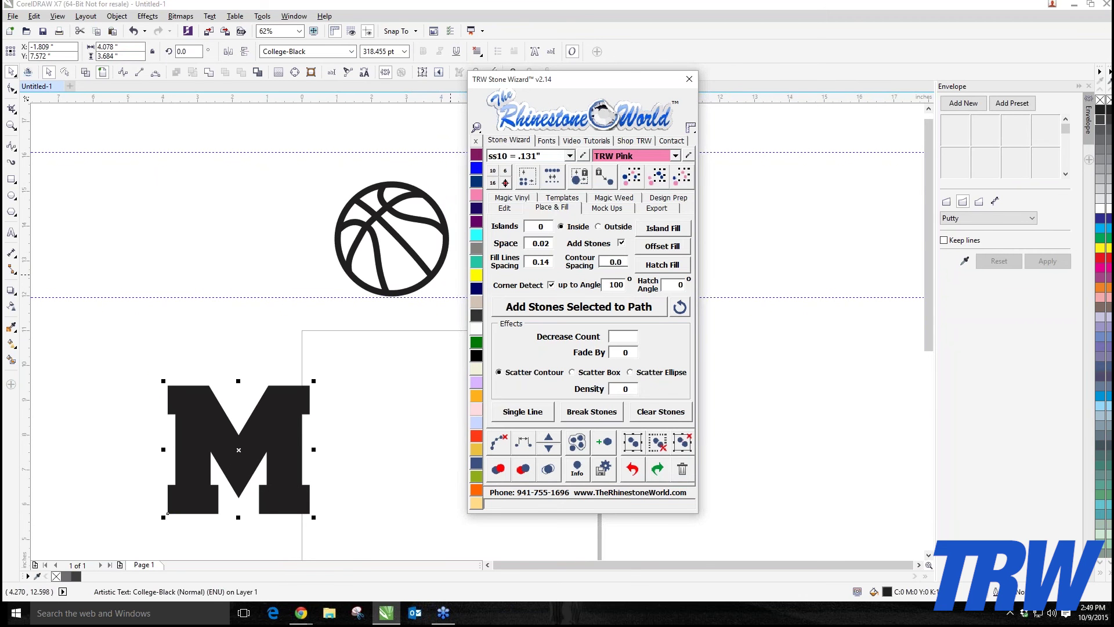
scroll(214, 332, "down", 2)
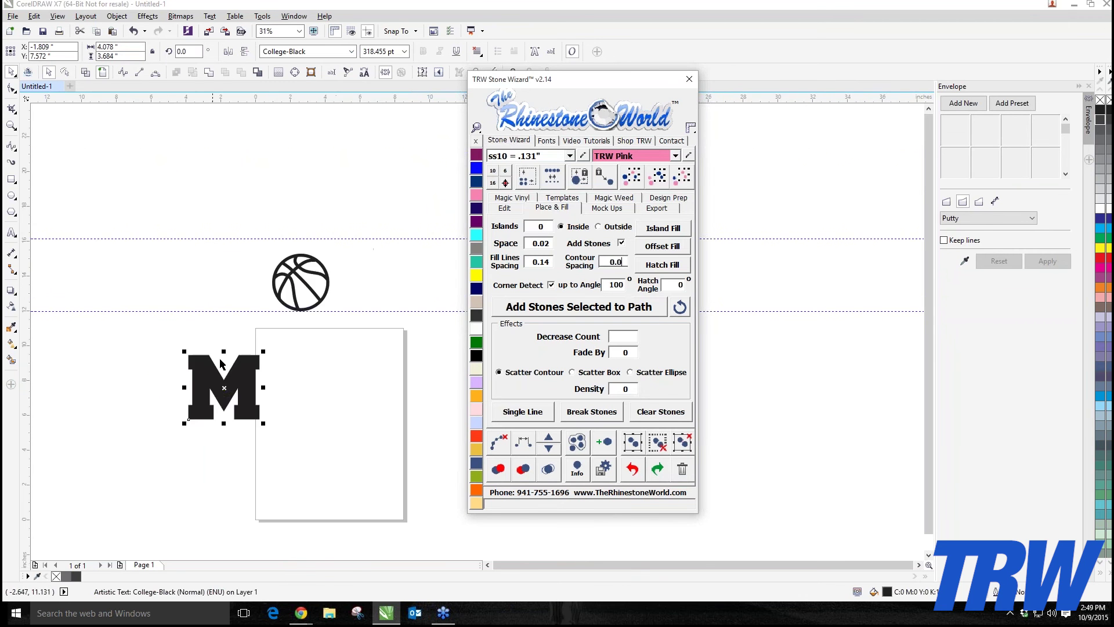
scroll(226, 385, "up", 2)
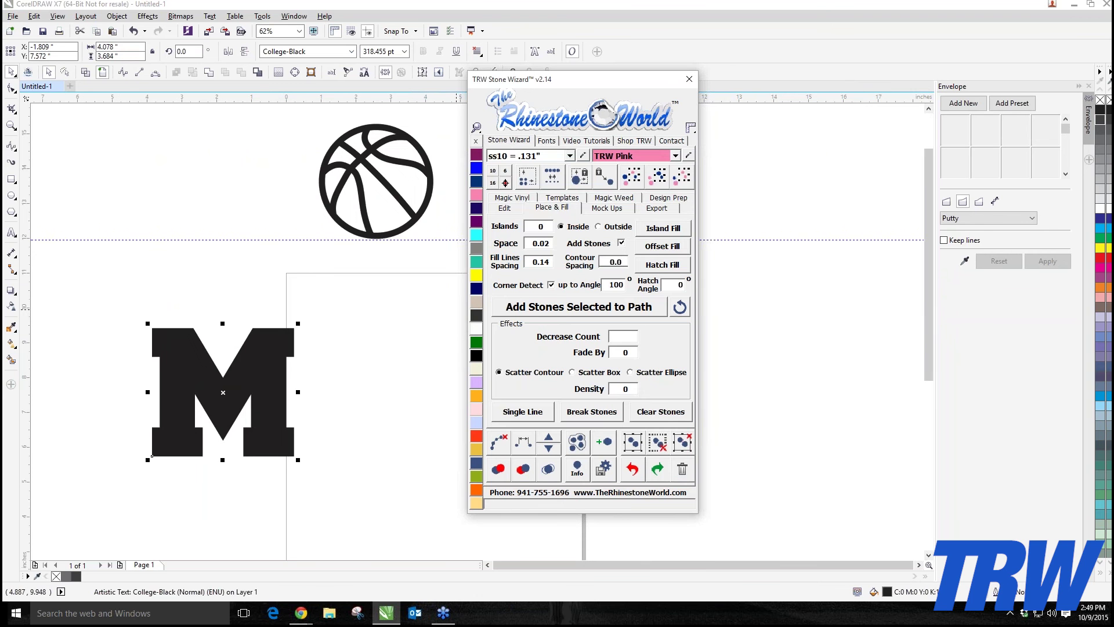
left_click(660, 266)
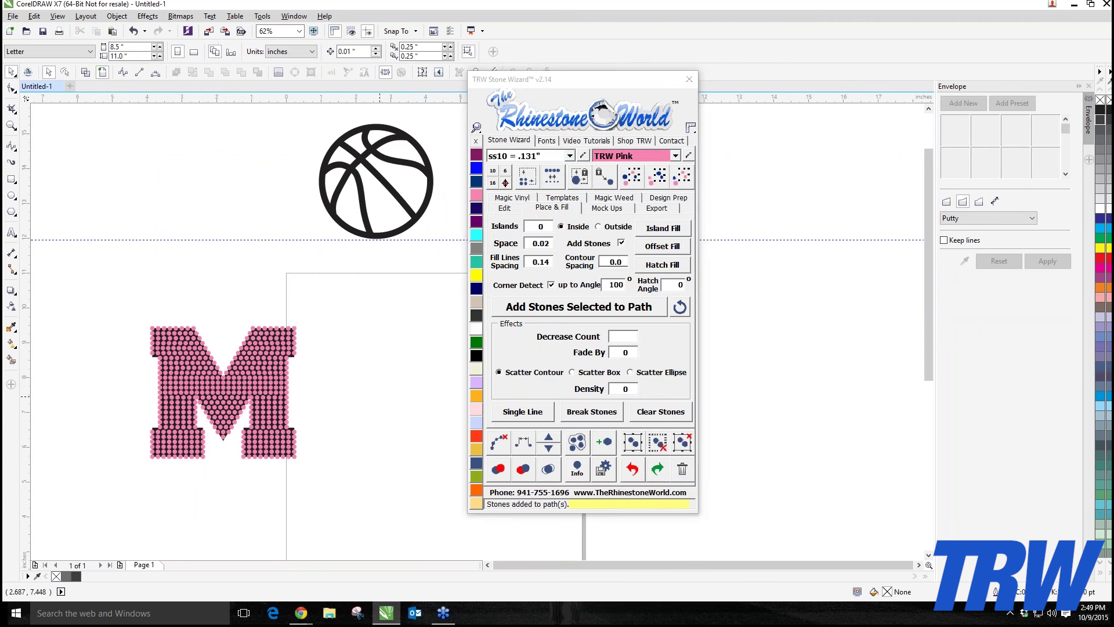
- Clear the paths from the hatch-filled M and group all its stones
left_click_drag(119, 300, 325, 480)
left_click(499, 442)
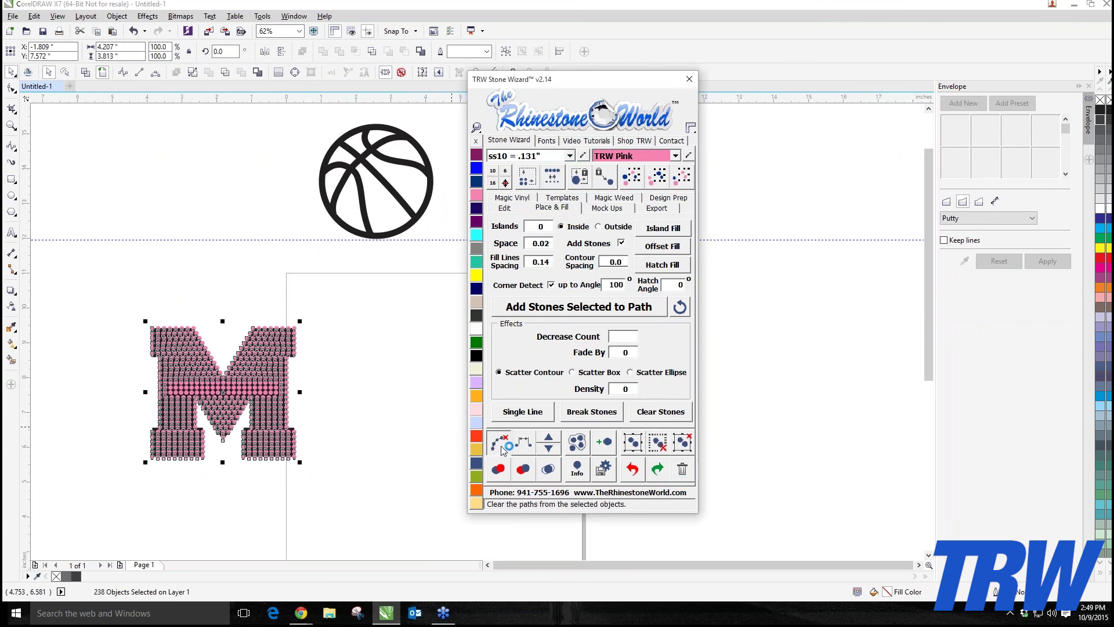
left_click_drag(107, 302, 332, 504)
left_click(633, 442)
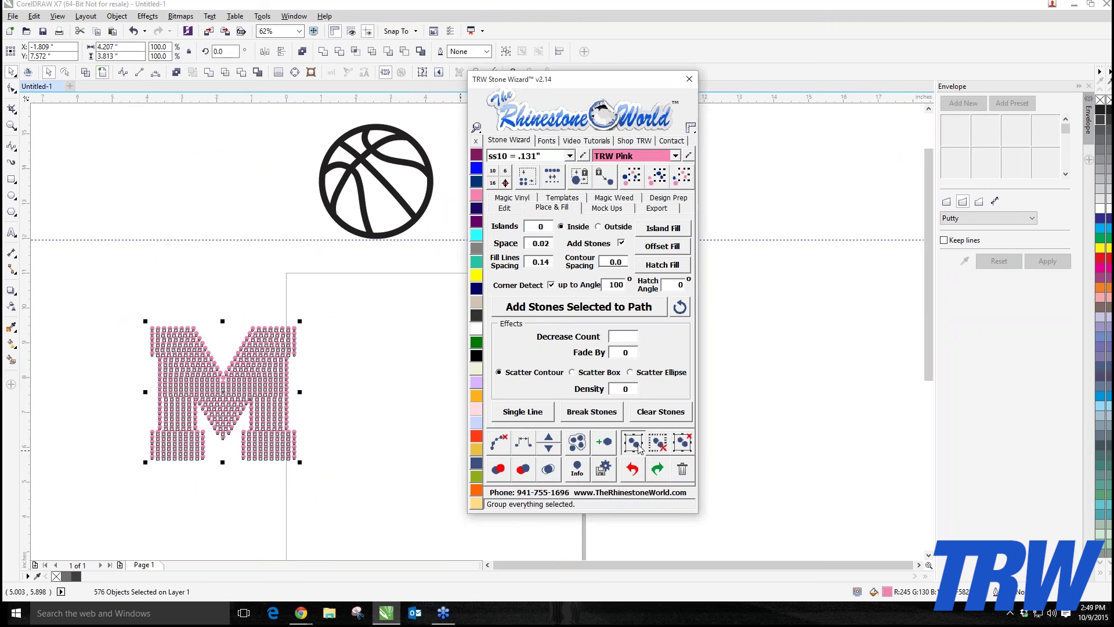
- Move the grouped stone M to the left side of the basketball and place a copy on its right side
scroll(306, 428, "down", 2)
scroll(306, 428, "up", 3)
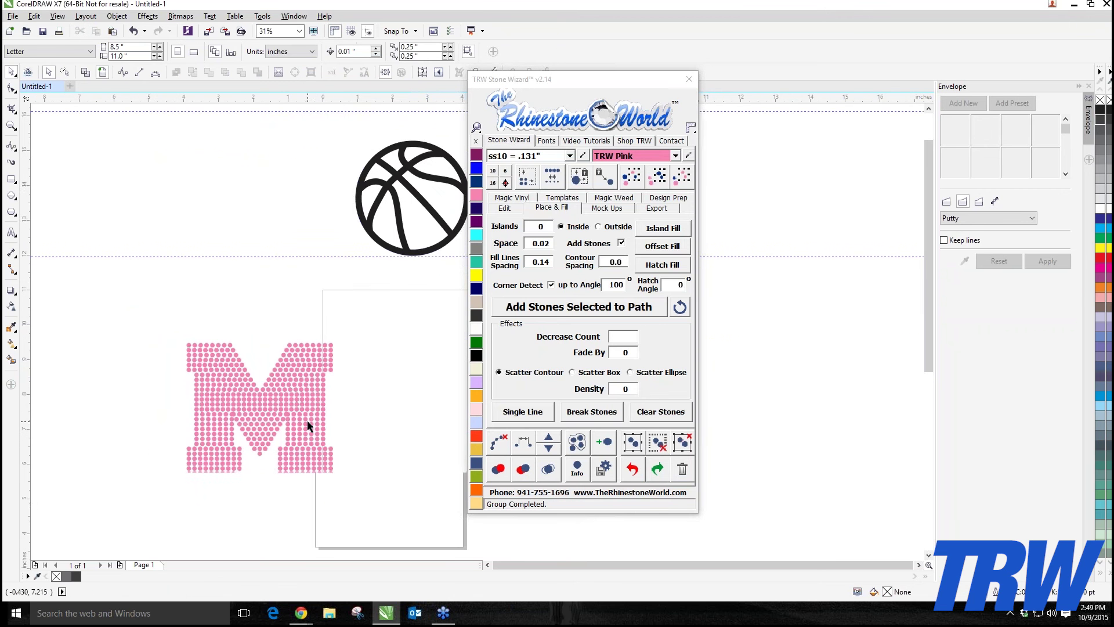
left_click_drag(308, 423, 406, 220)
scroll(327, 202, "down", 1)
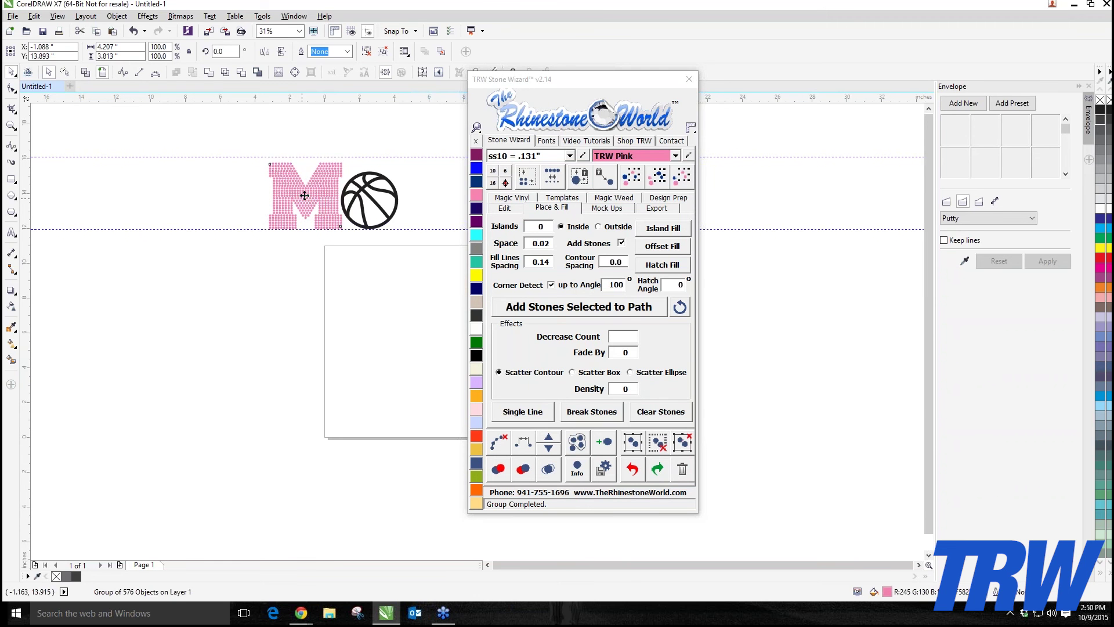
left_click_drag(305, 207, 436, 208)
key("Escape")
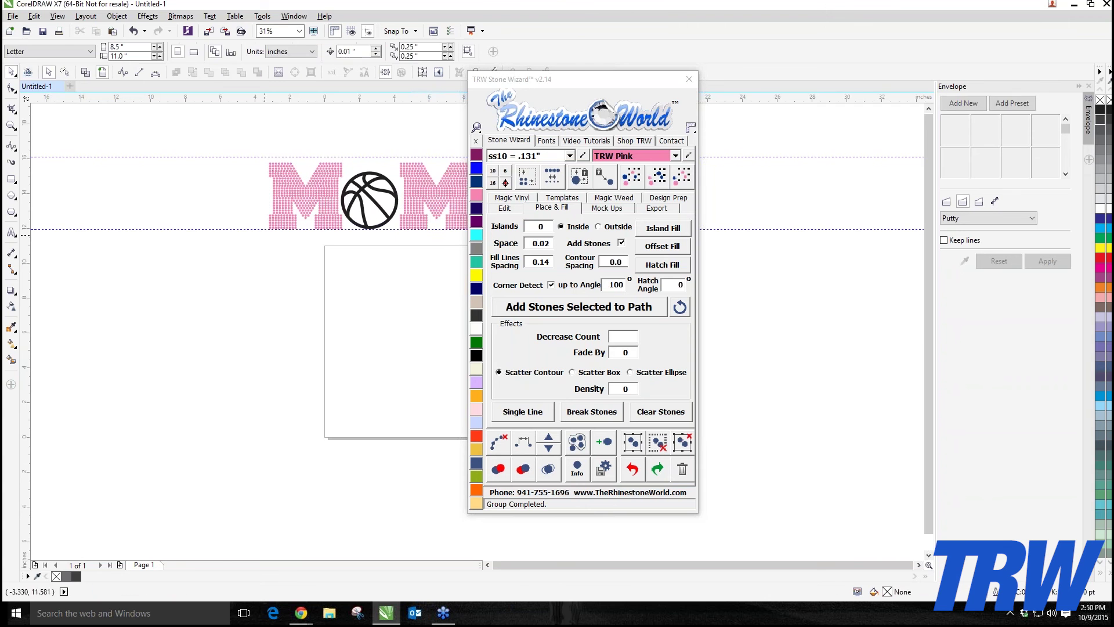
- Shift the copied stone M slightly closer to the basketball
scroll(269, 235, "down", 1)
scroll(333, 211, "up", 2)
left_click(382, 221)
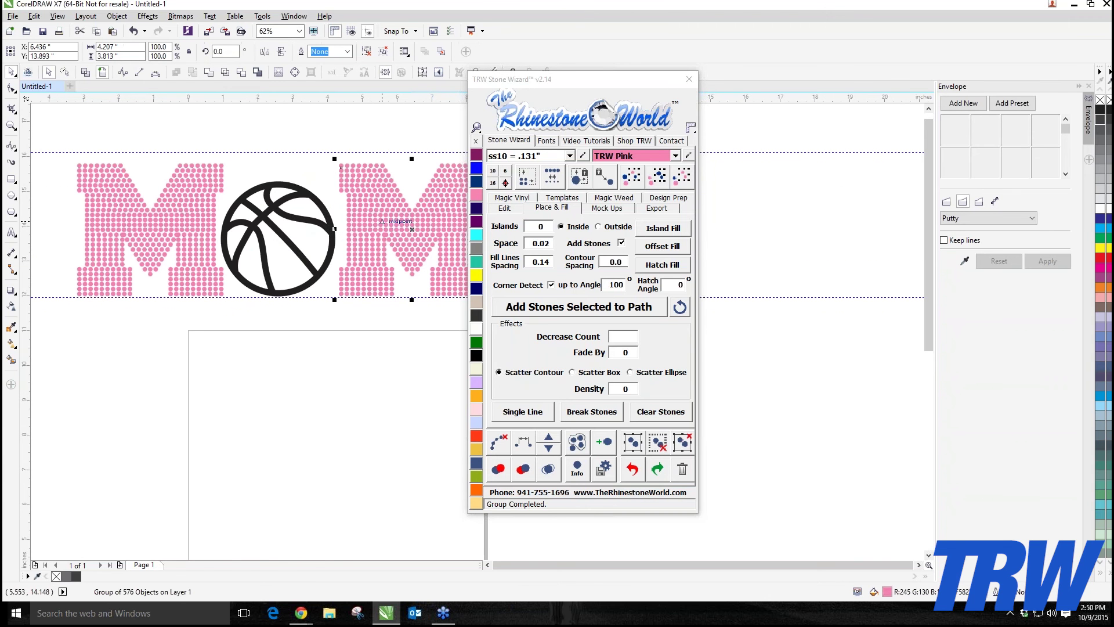
left_click_drag(396, 220, 390, 221)
- Enlarge the basketball to about 3.42 by 3.44 inches and centre it between the two Ms
left_click_drag(363, 127, 215, 356)
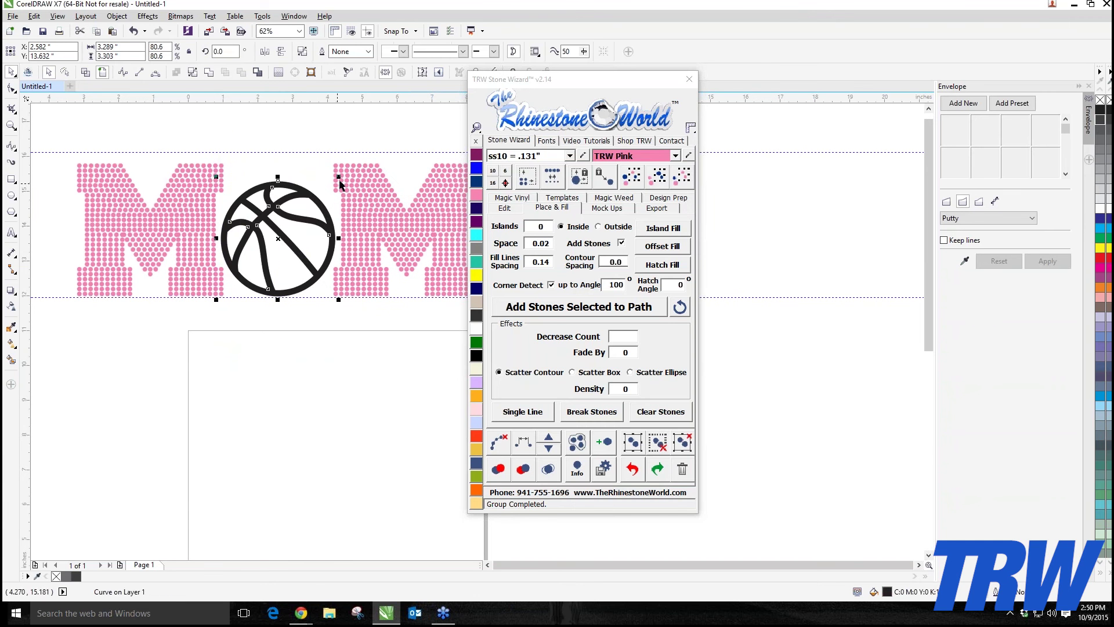
left_click_drag(341, 177, 343, 172)
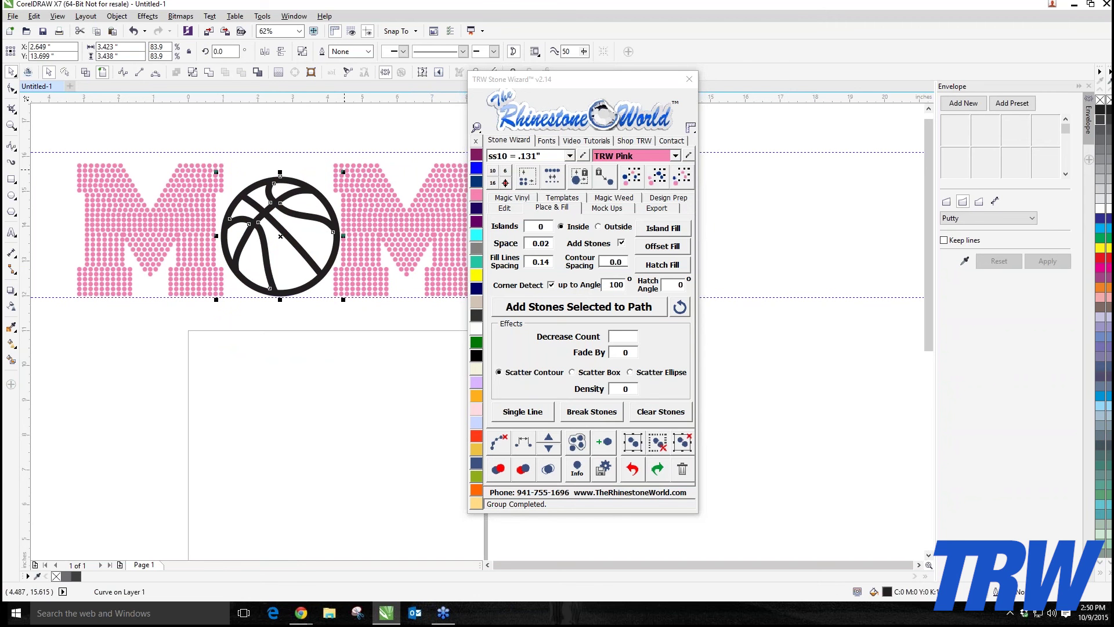
left_click_drag(344, 172, 342, 173)
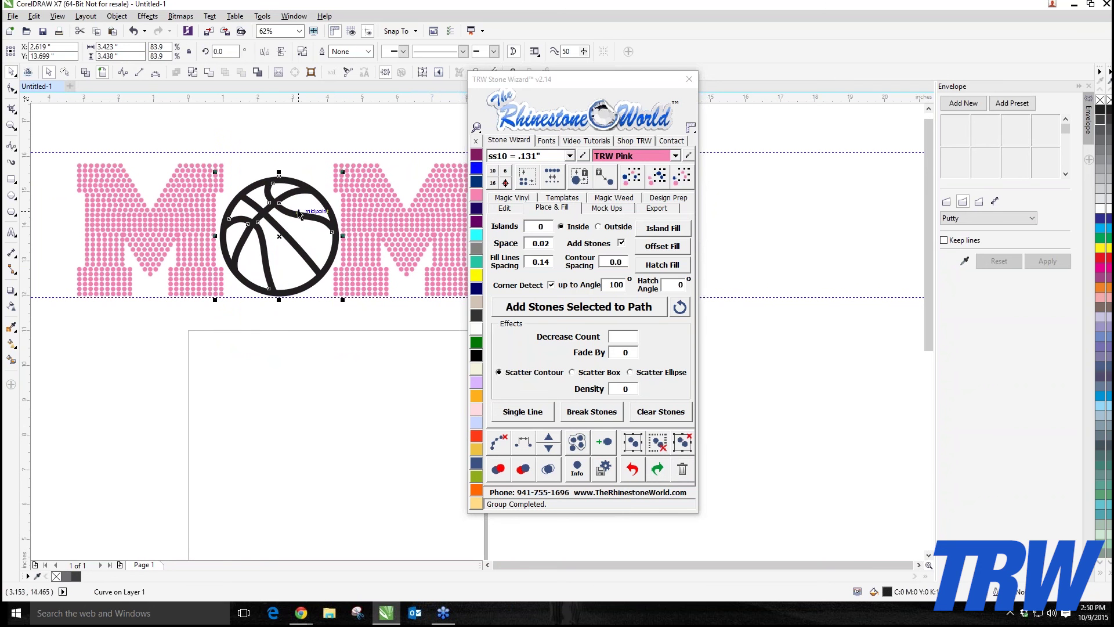
- Add ss10 TRW Pink stones along the basketball's paths and clear the underlying paths
left_click(538, 315)
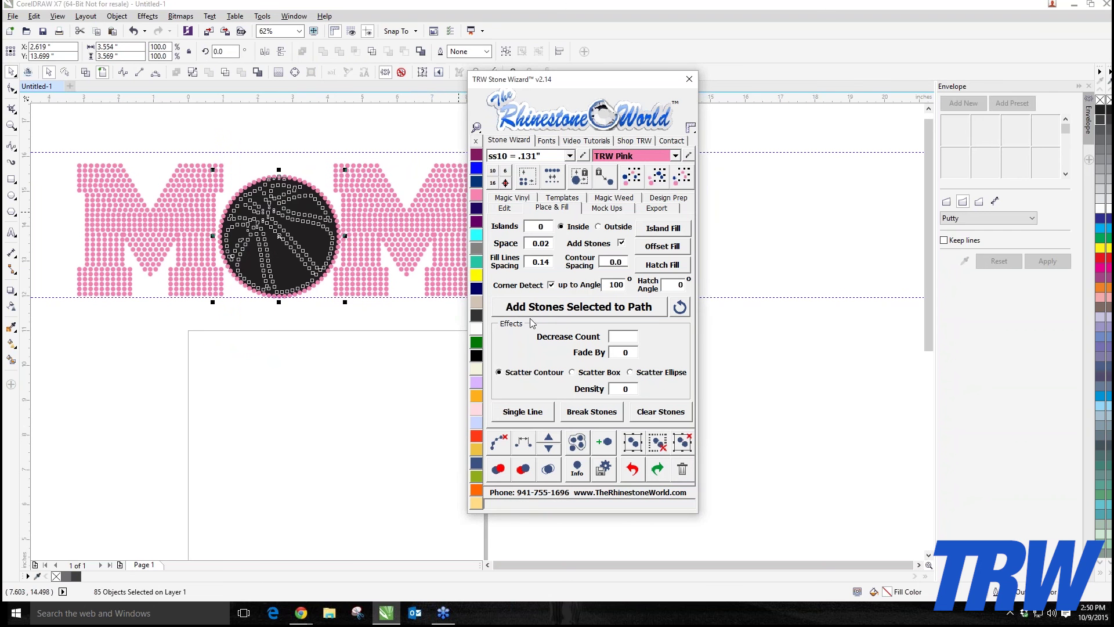
left_click(498, 443)
left_click(312, 202)
- Separate overlapping stones around the basketball's seam junctions, including the seam end at its lower left edge
scroll(270, 189, "up", 5)
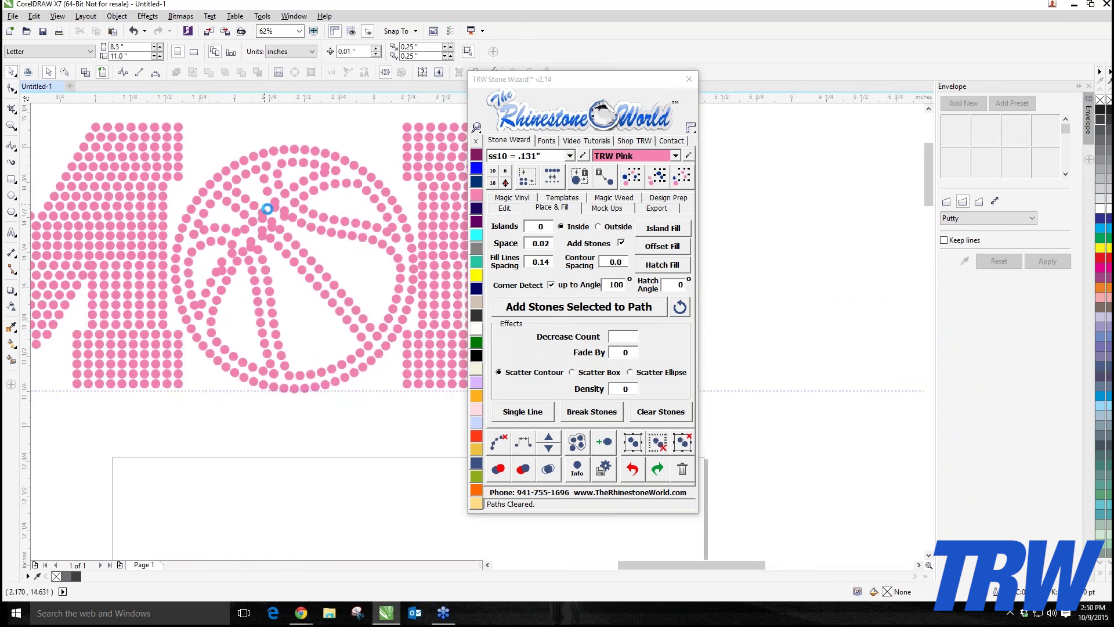
left_click(234, 225)
left_click_drag(223, 239, 177, 354)
key("Escape")
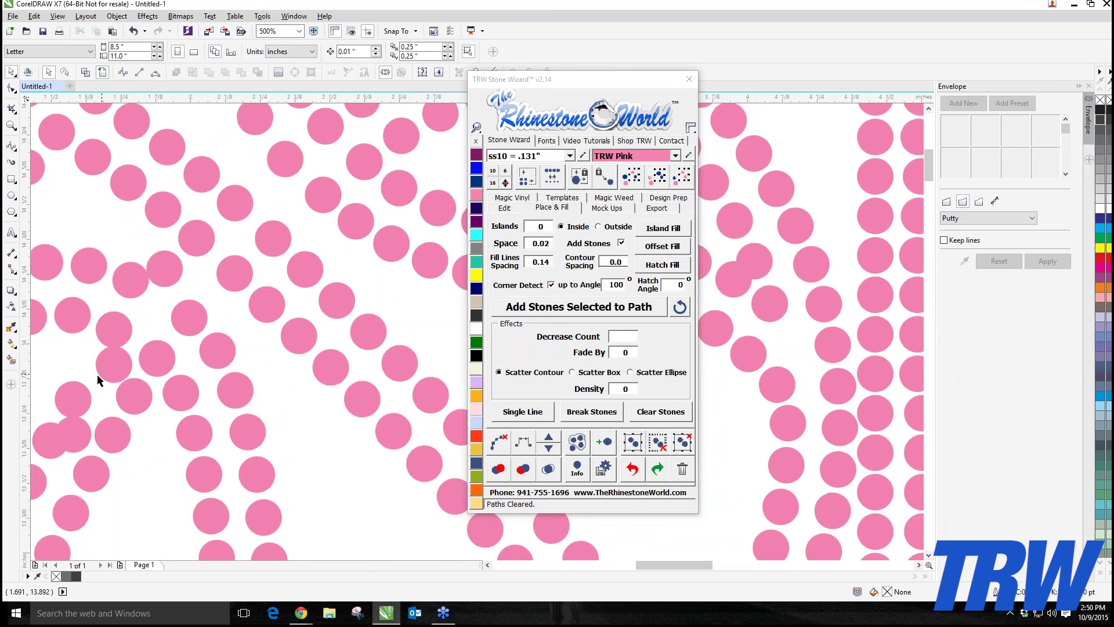
scroll(97, 374, "up", 1)
scroll(155, 344, "down", 5)
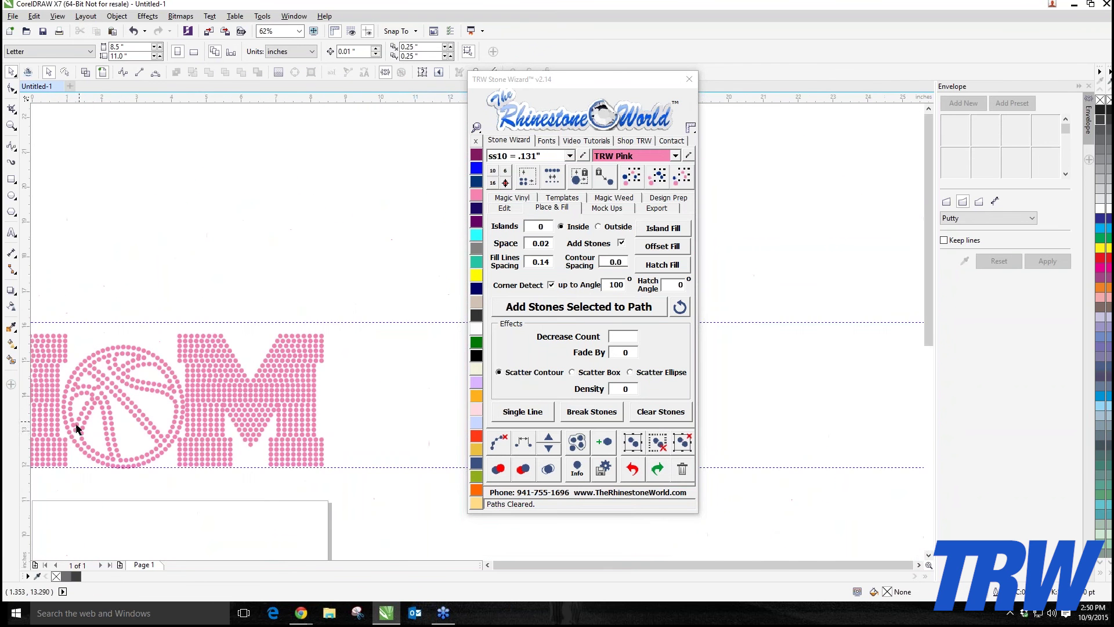
scroll(154, 344, "up", 8)
left_click(154, 344)
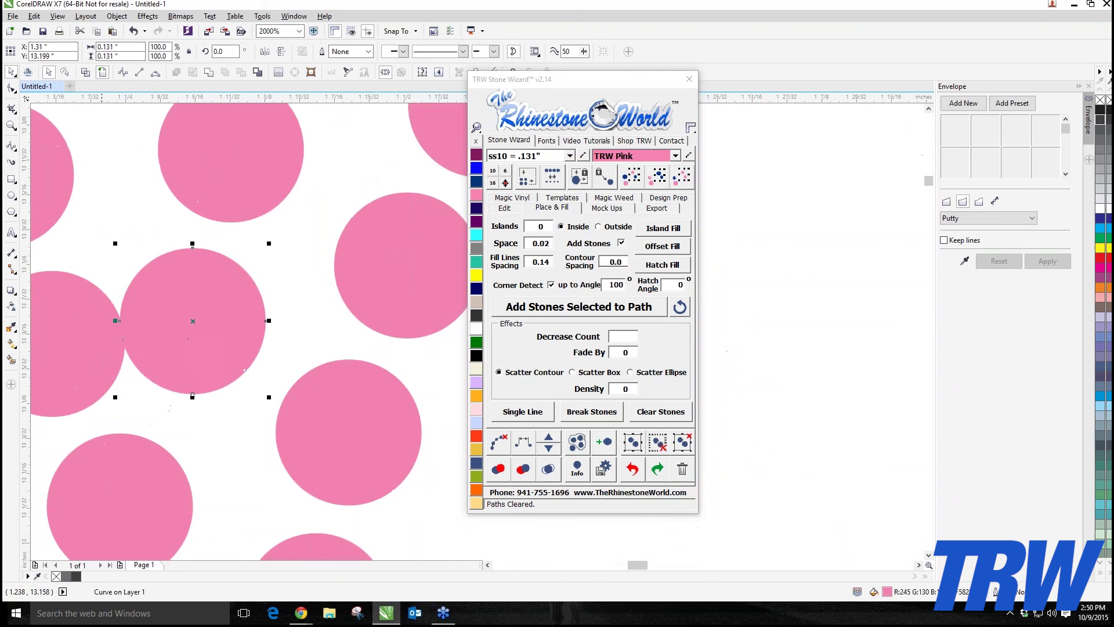
scroll(99, 388, "down", 4)
scroll(170, 211, "down", 3)
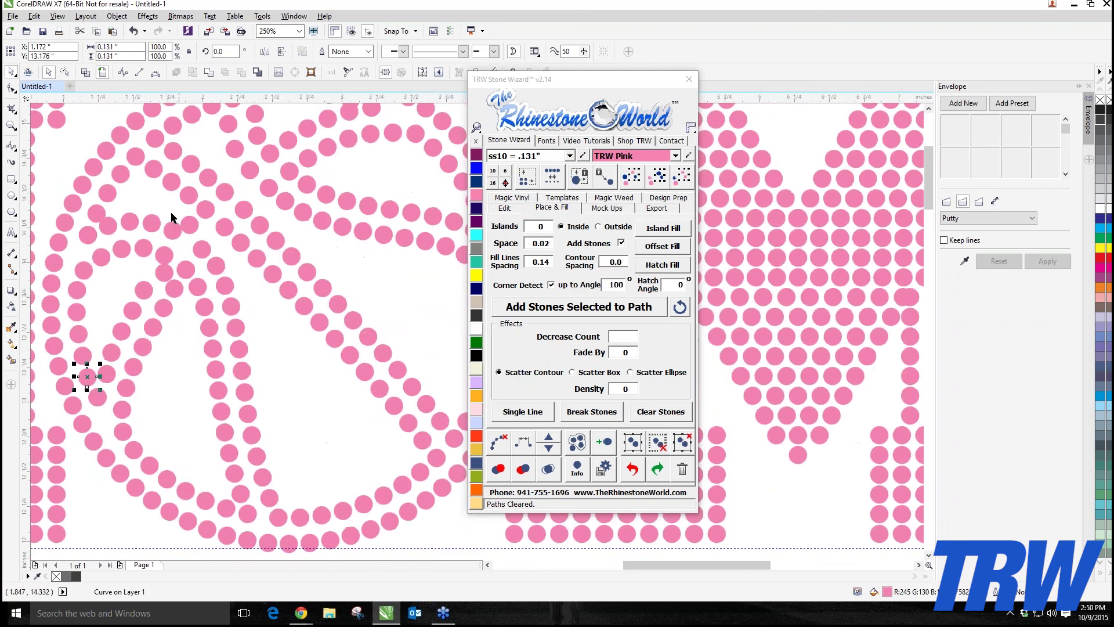
- Nudge the overlapping stone at the upper left end of the basketball's seam away from its neighbour
scroll(109, 213, "up", 3)
left_click(78, 245)
left_click_drag(79, 249, 82, 256)
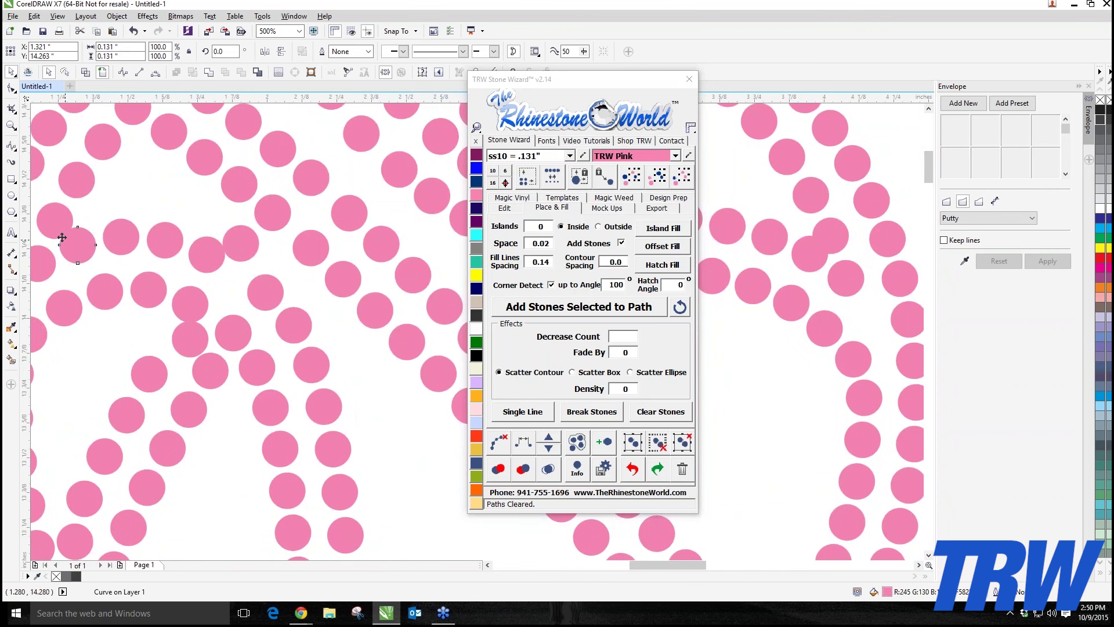
scroll(82, 256, "up", 4)
scroll(186, 269, "down", 4)
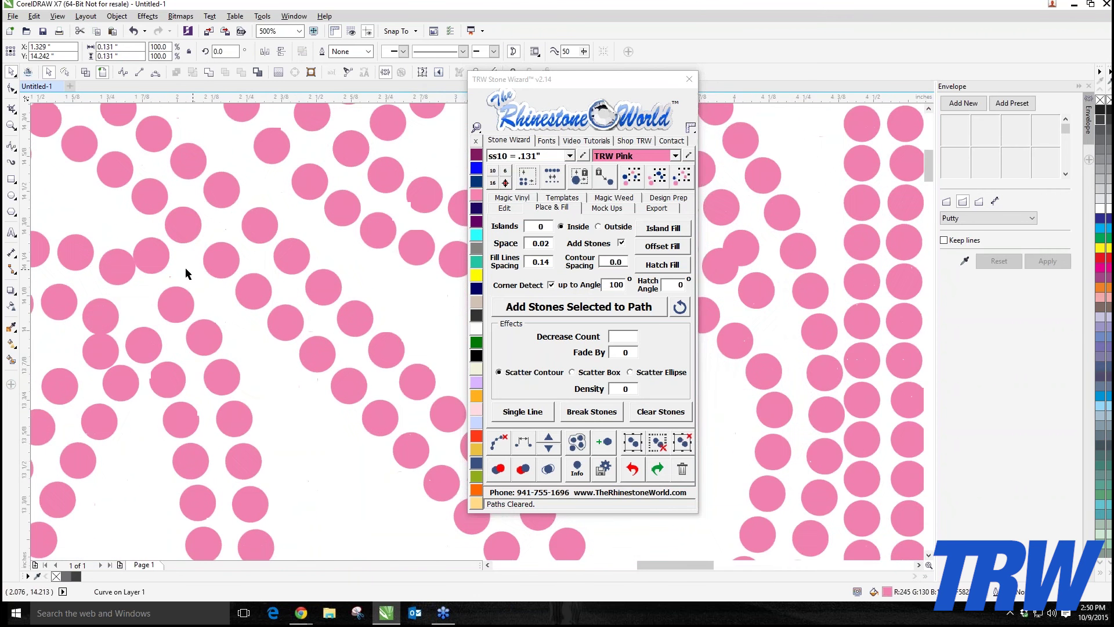
- Space out the crowded stones where the basketball's curved left seams meet near the diagonal seam
scroll(150, 259, "up", 3)
left_click(151, 259)
scroll(151, 259, "down", 3)
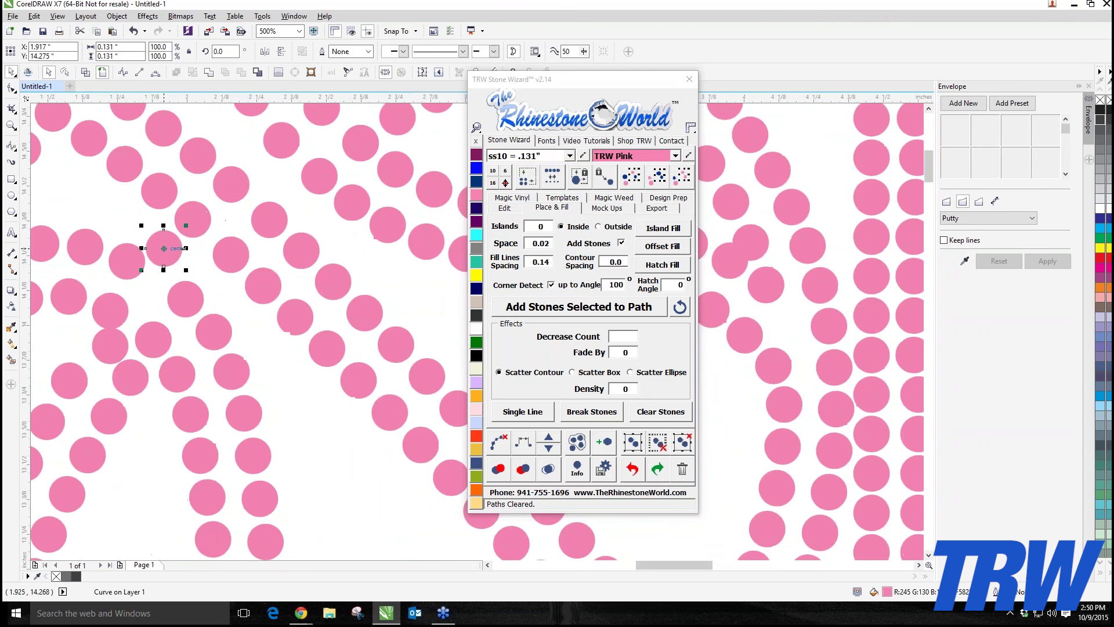
left_click_drag(114, 301, 114, 291)
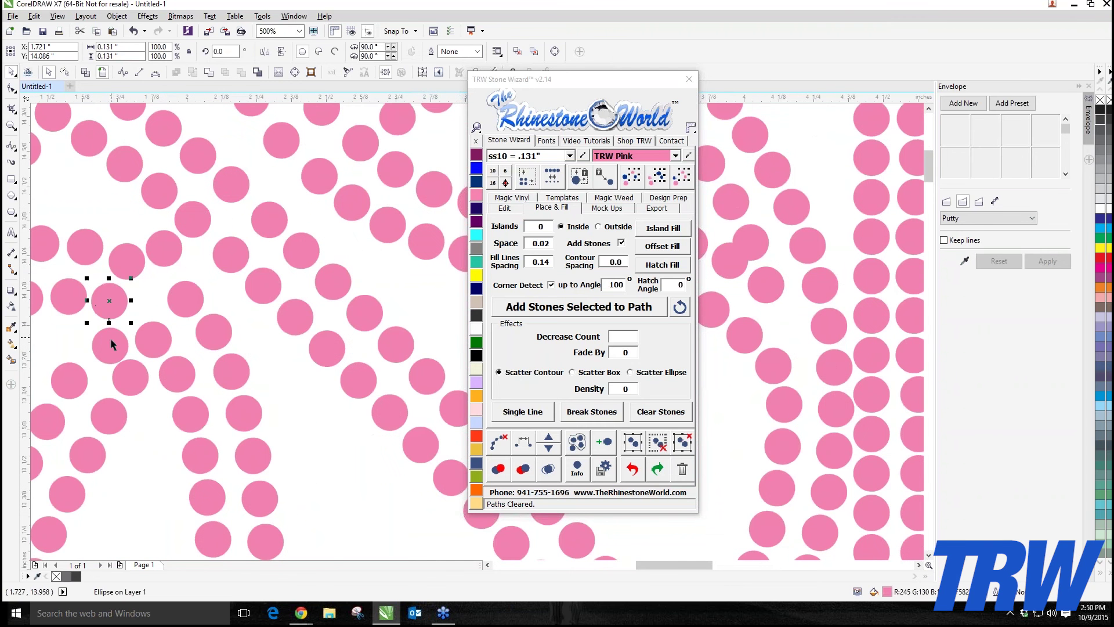
left_click_drag(111, 341, 93, 341)
scroll(144, 373, "down", 4)
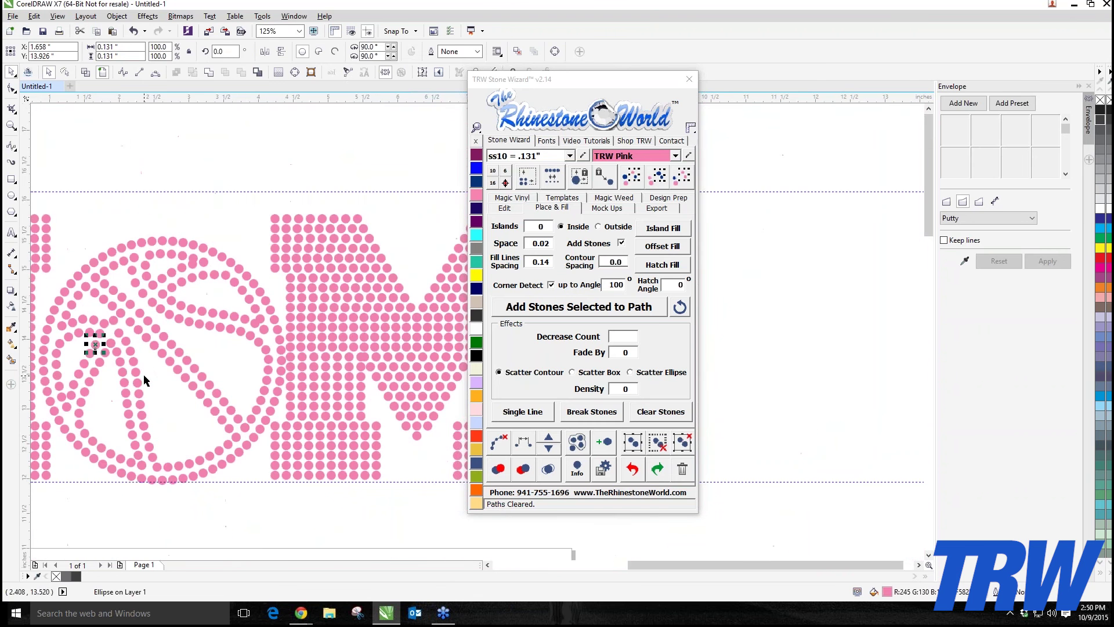
- Move apart the two overlapping stones where the seams meet near the top of the basketball
scroll(198, 263, "up", 5)
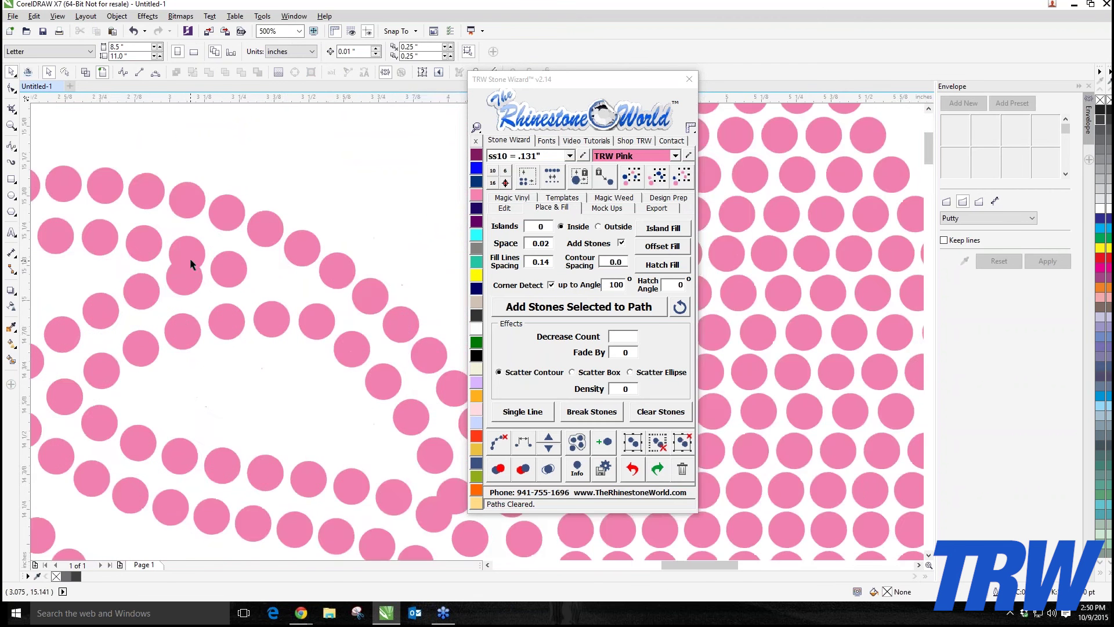
left_click(188, 243)
left_click_drag(177, 273, 178, 284)
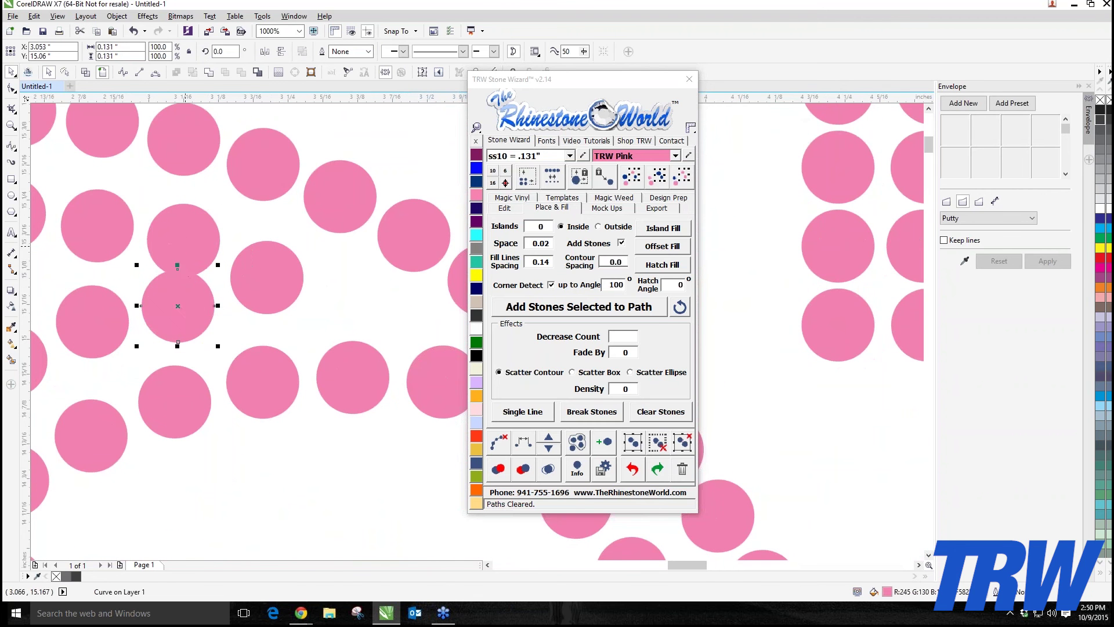
left_click_drag(189, 244, 194, 236)
left_click(180, 299)
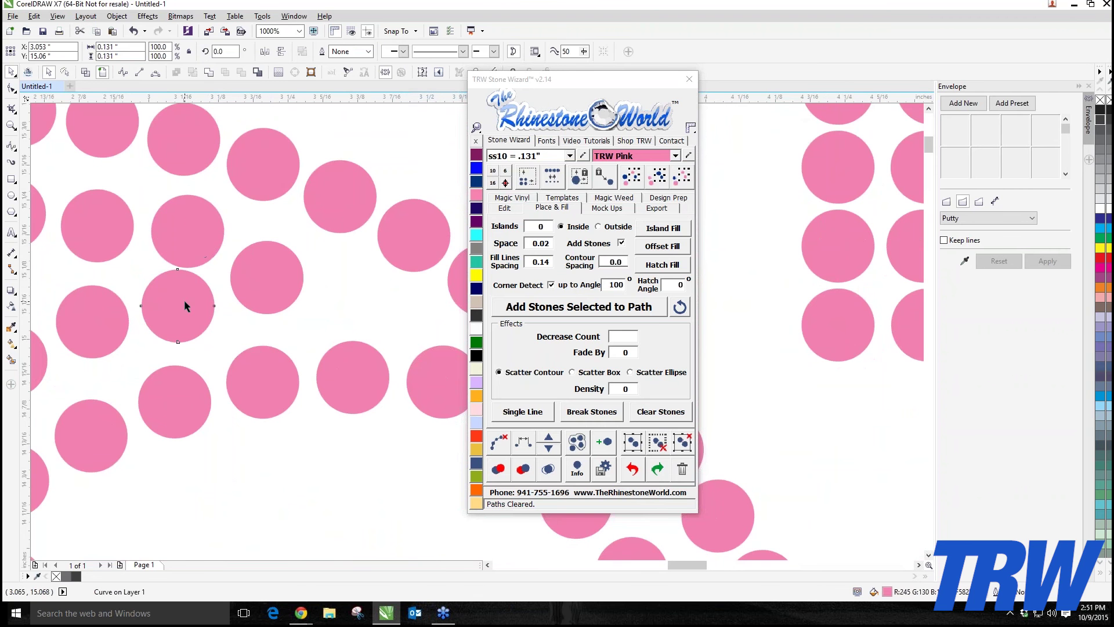
scroll(175, 304, "down", 3)
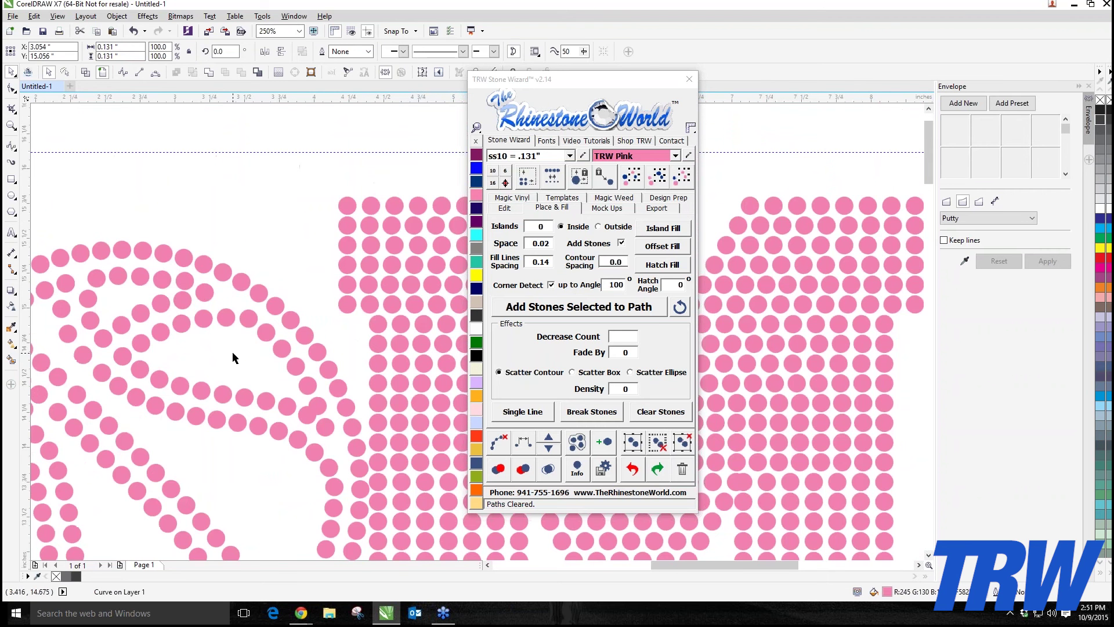
- Separate the overlapping stones at the seam junction near the basketball's right edge
left_click(233, 352)
scroll(338, 427, "up", 3)
left_click_drag(242, 342, 250, 326)
left_click(209, 380)
scroll(208, 379, "down", 6)
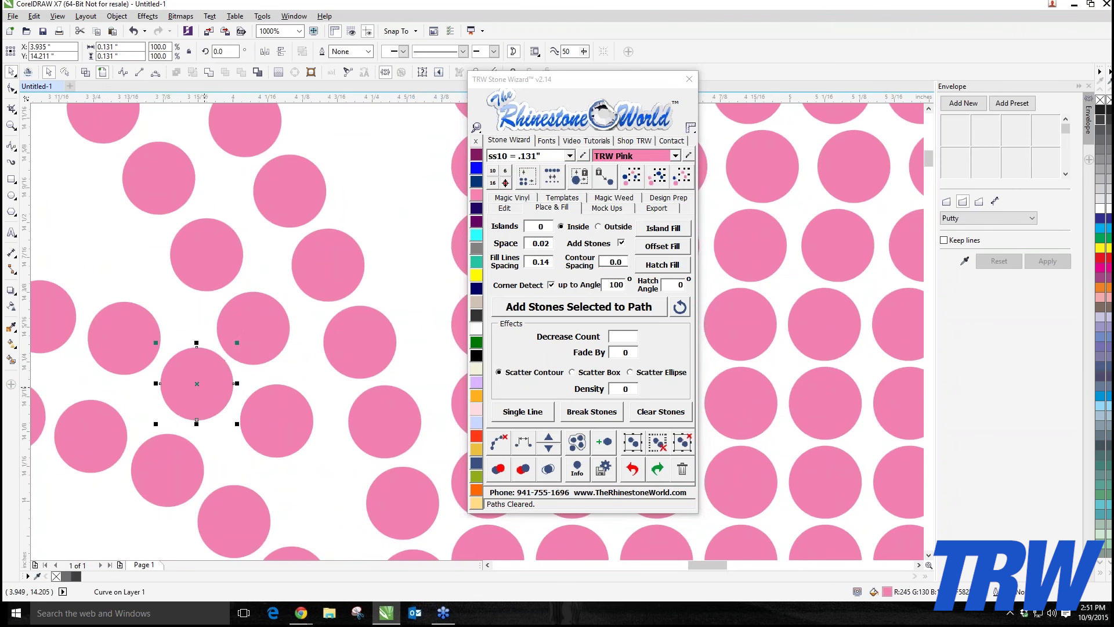
- Select all the basketball's stones with a freehand selection and recolour them Jet Black
left_click(205, 460)
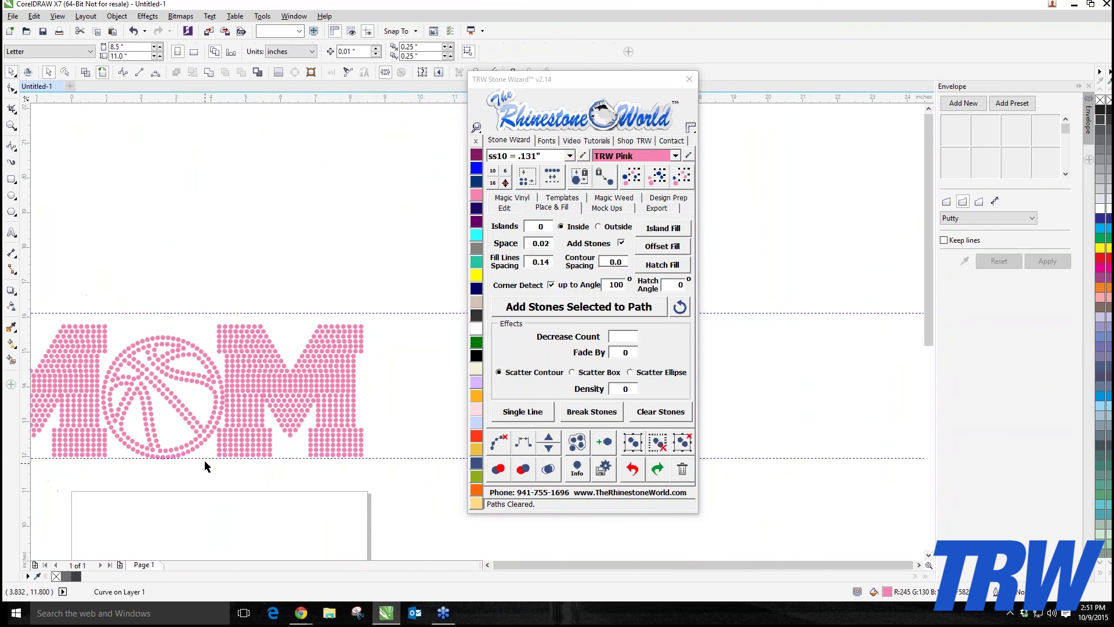
scroll(223, 414, "down", 2)
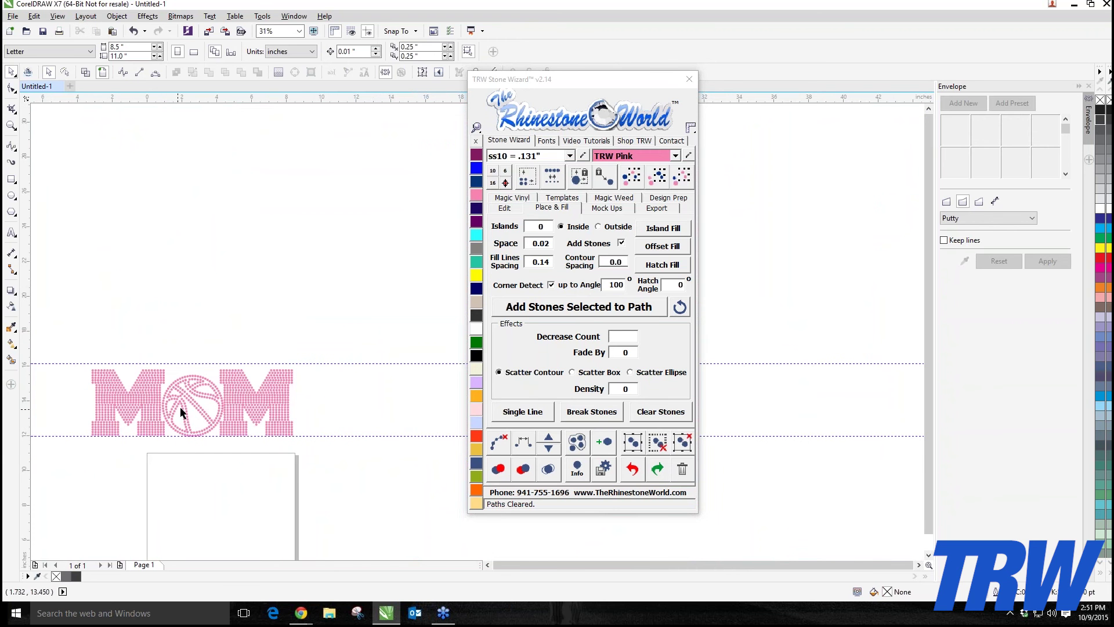
scroll(180, 406, "up", 4)
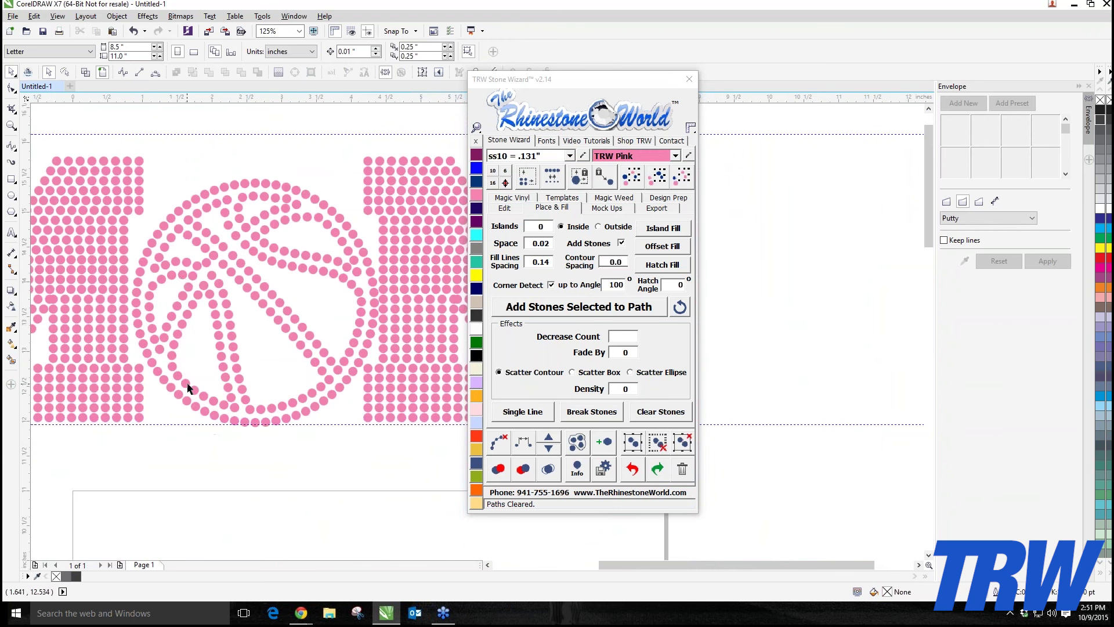
left_click(66, 73)
left_click_drag(194, 149, 166, 185)
mouse_move(131, 249)
left_mouse_down()
mouse_move(128, 344)
mouse_move(182, 415)
mouse_move(260, 442)
mouse_move(304, 440)
mouse_move(346, 415)
mouse_move(379, 339)
mouse_move(379, 256)
mouse_move(318, 176)
left_mouse_up()
left_click(475, 354)
left_click(242, 459)
scroll(242, 459, "down", 2)
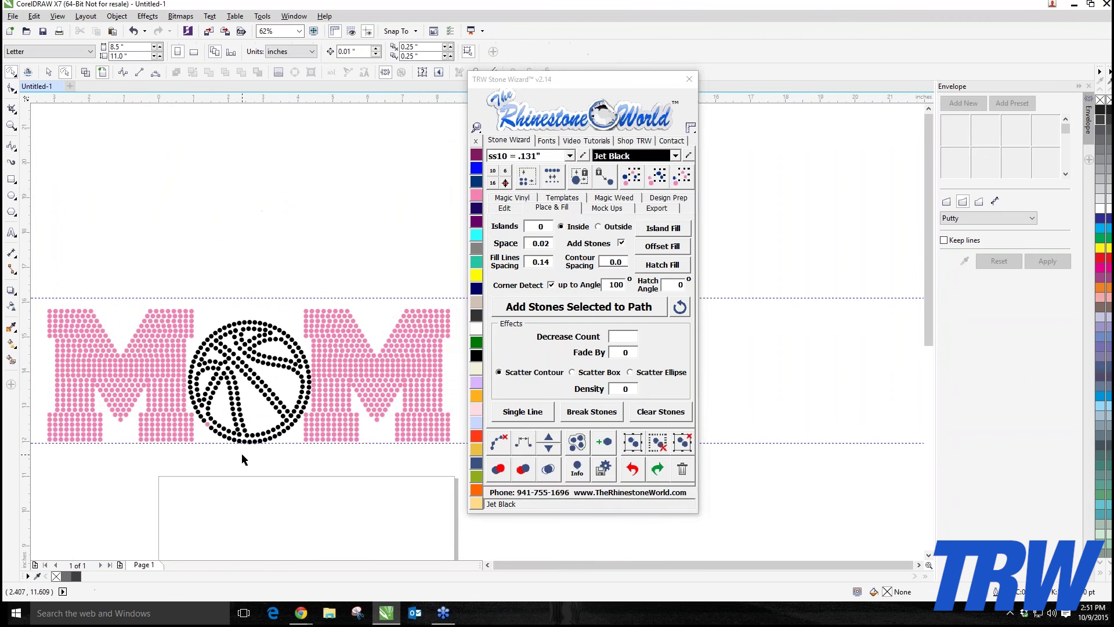
- Recolour the one remaining pink stone on the basketball's lower-left outline Jet Black
scroll(217, 439, "up", 4)
left_click(191, 395)
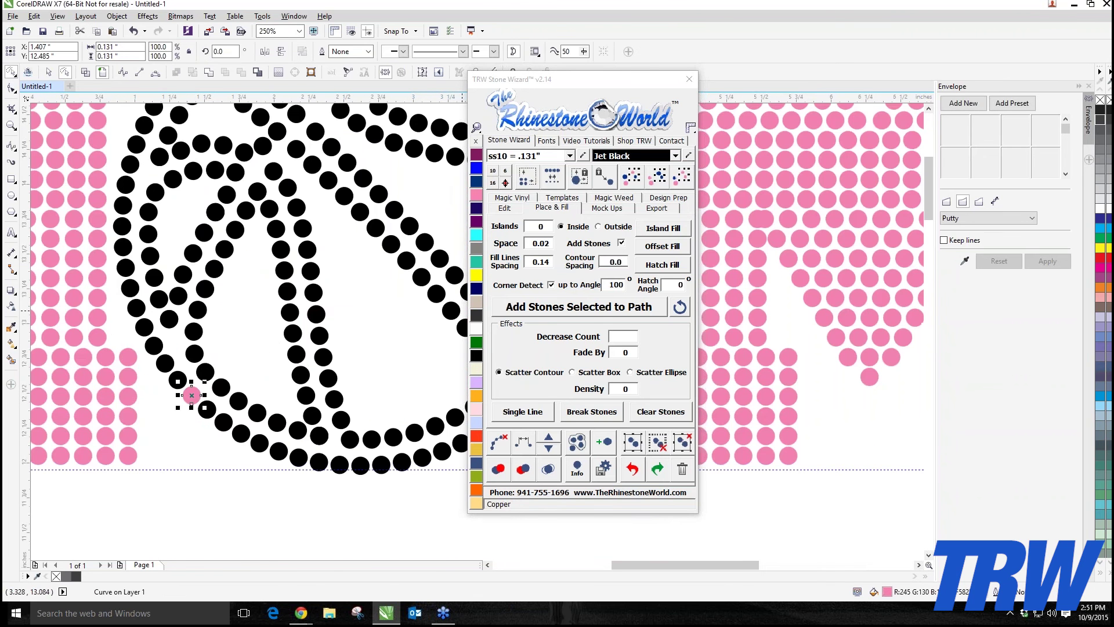
left_click(204, 497)
scroll(198, 427, "down", 6)
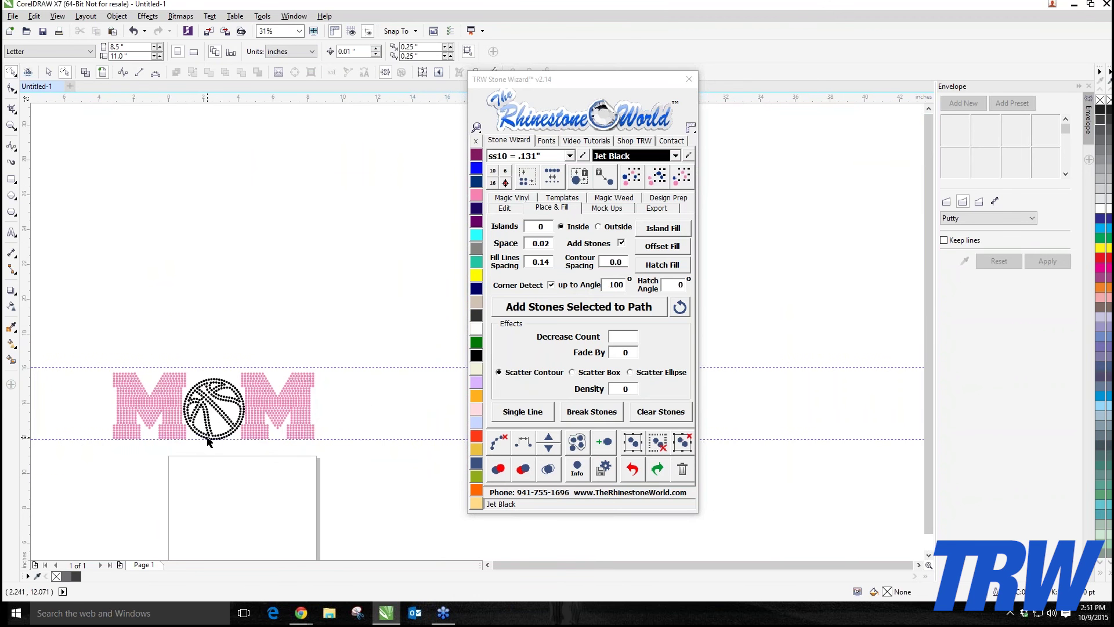
- Select all of the basketball's Jet Black stones by matching one of them and group them
scroll(246, 417, "up", 6)
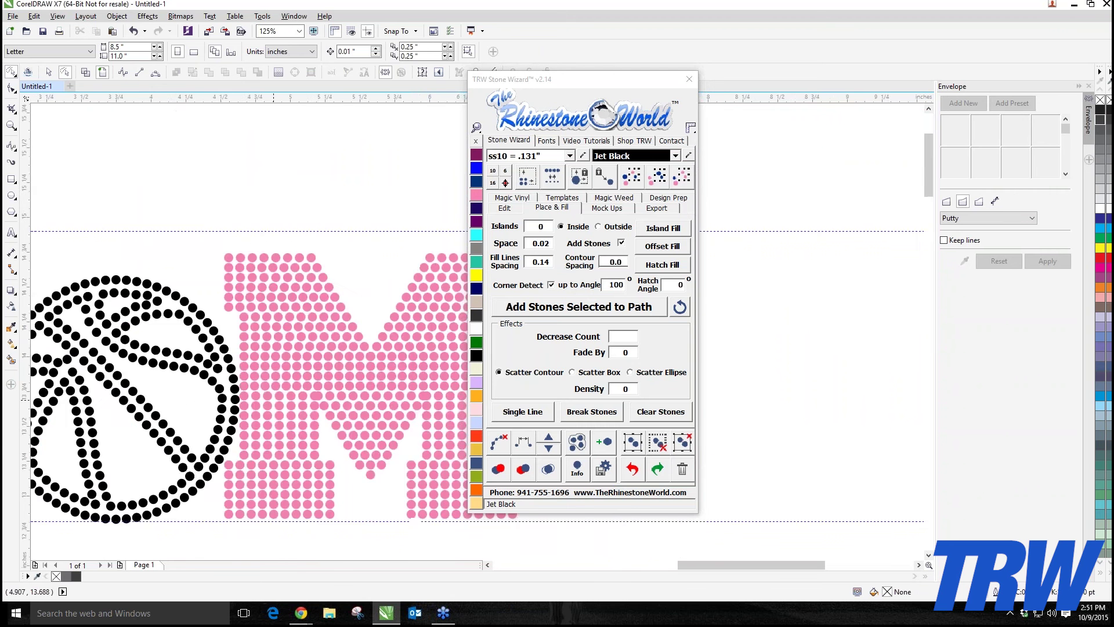
left_click(197, 399)
scroll(197, 400, "down", 6)
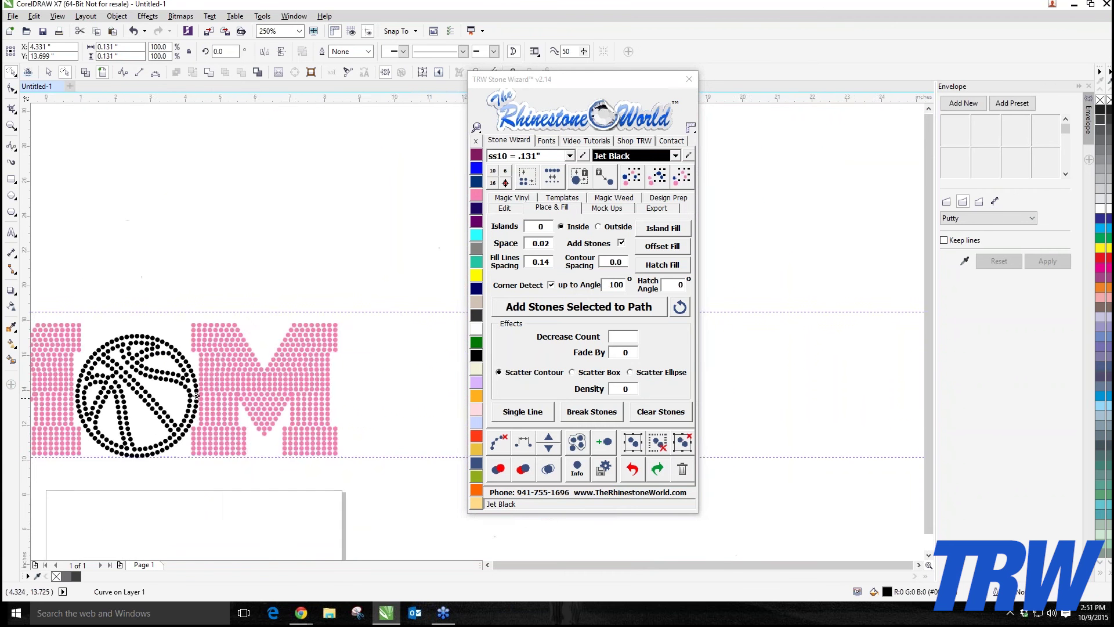
left_click(658, 177)
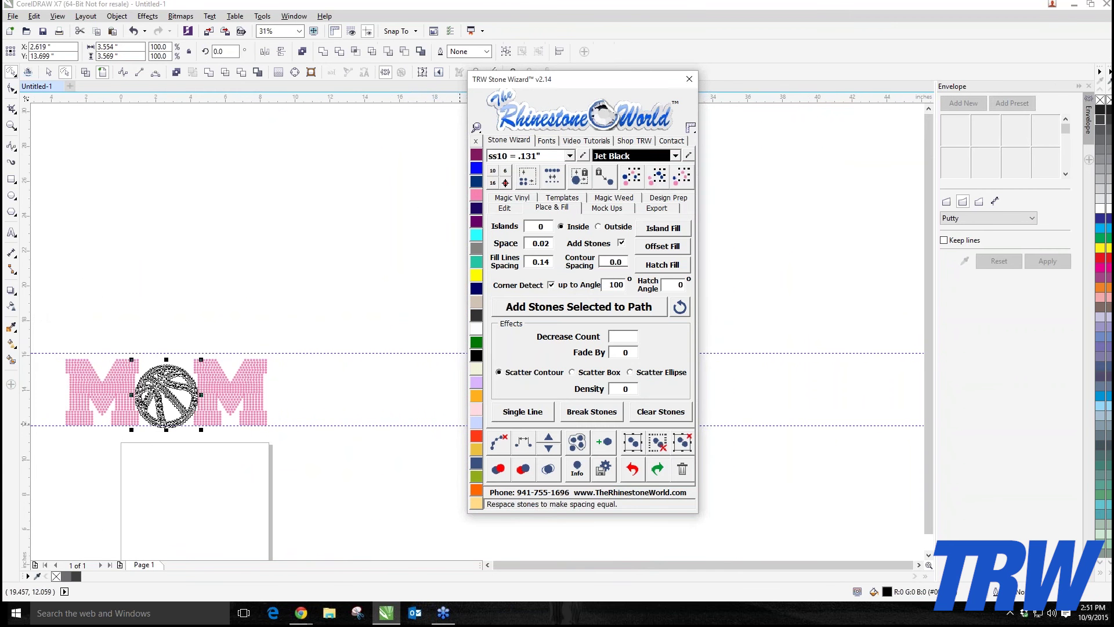
left_click(631, 444)
- Move the basketball group slightly to the left between the two Ms and check the gaps on both sides
scroll(139, 410, "up", 2)
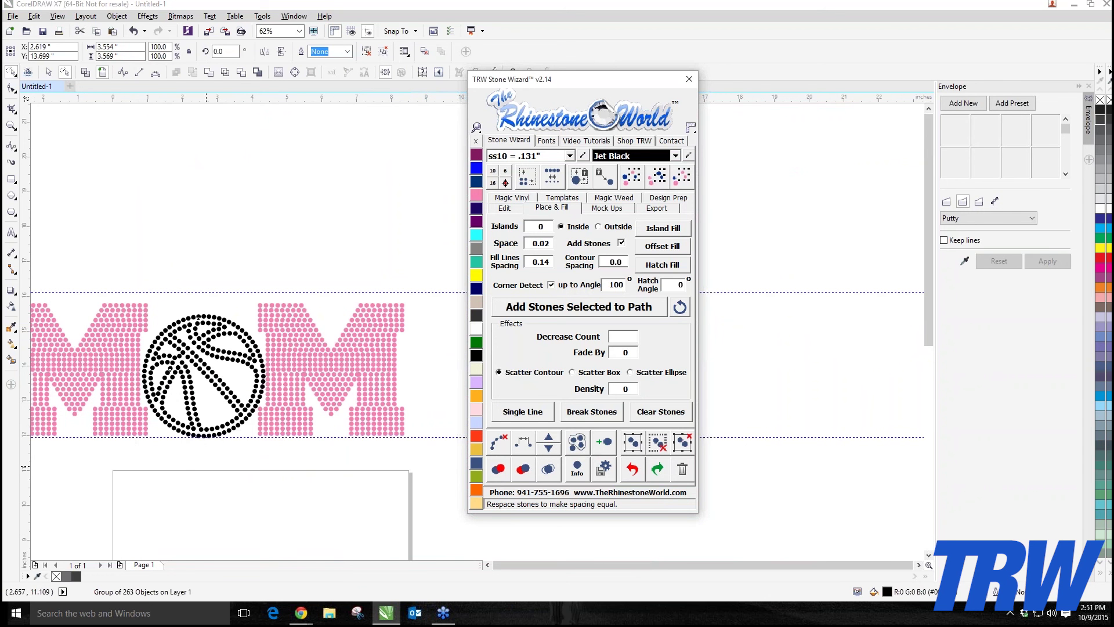
left_click_drag(201, 417, 197, 414)
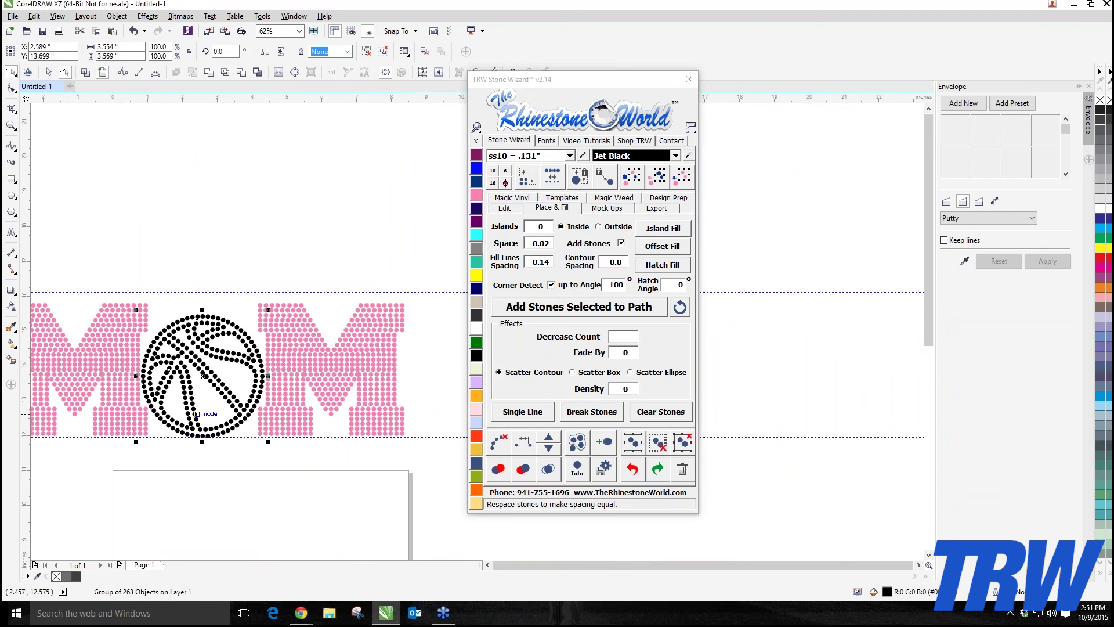
scroll(225, 362, "up", 4)
scroll(226, 362, "down", 4)
scroll(127, 325, "up", 4)
scroll(135, 314, "down", 4)
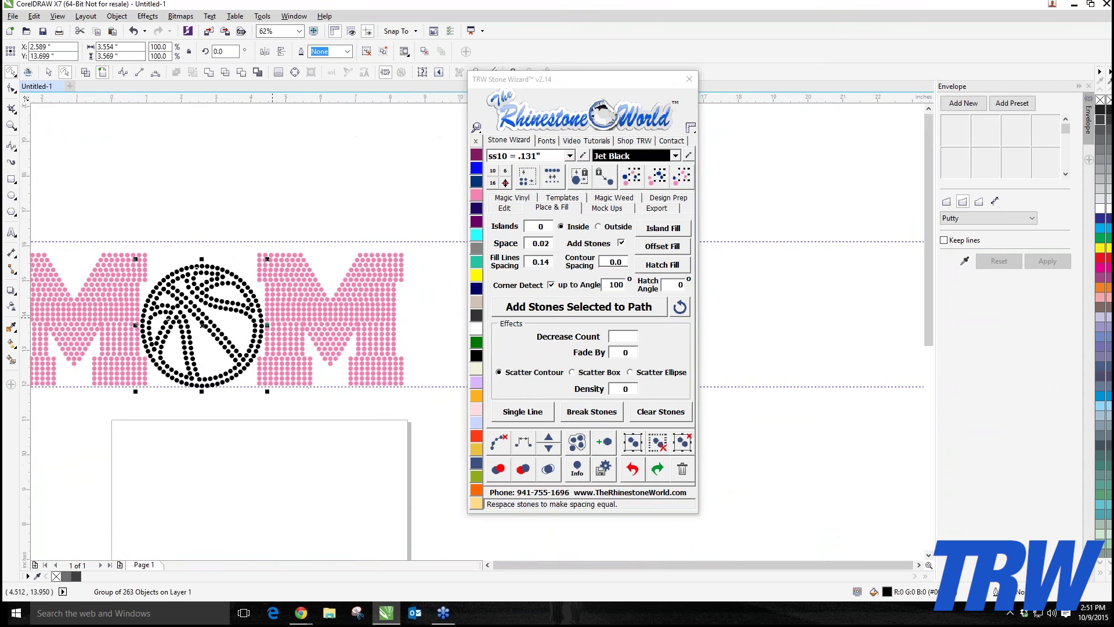
scroll(251, 337, "up", 4)
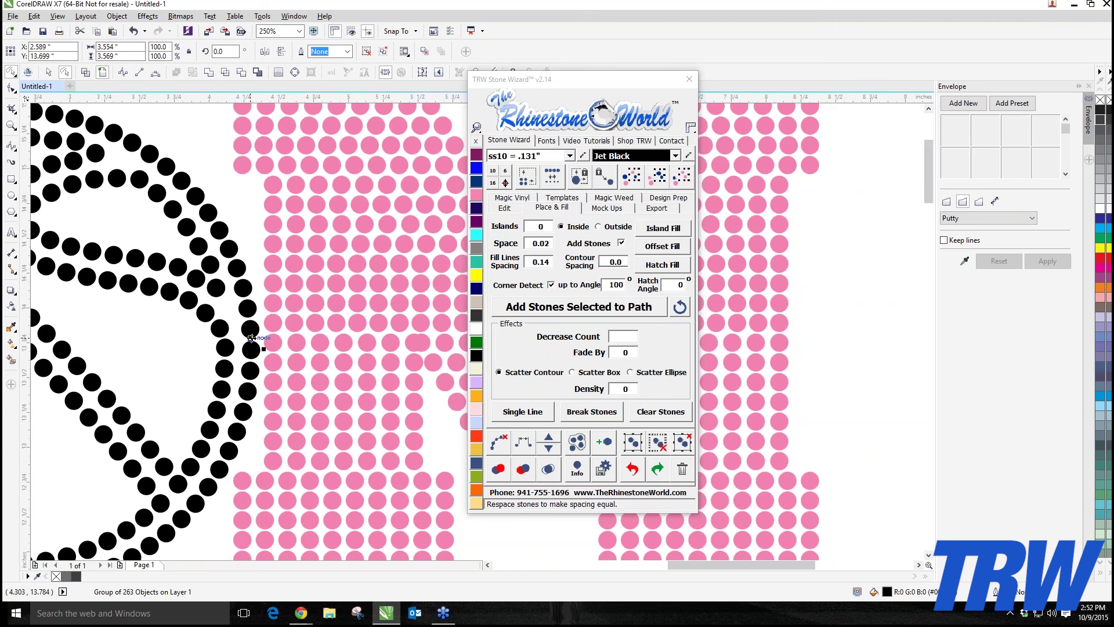
scroll(251, 338, "down", 8)
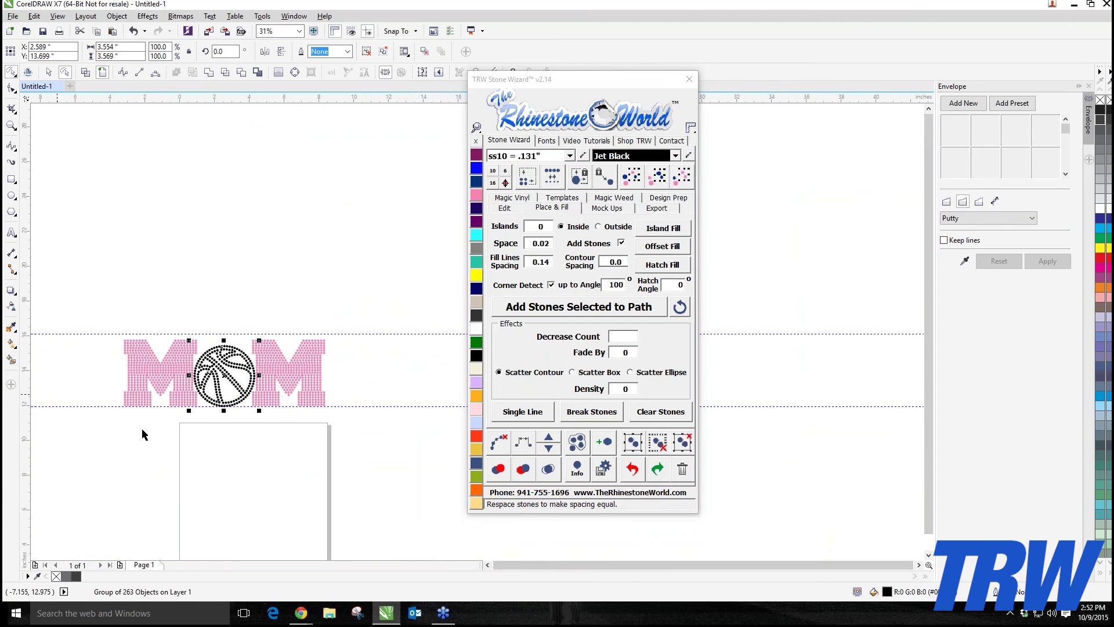
scroll(219, 379, "up", 1)
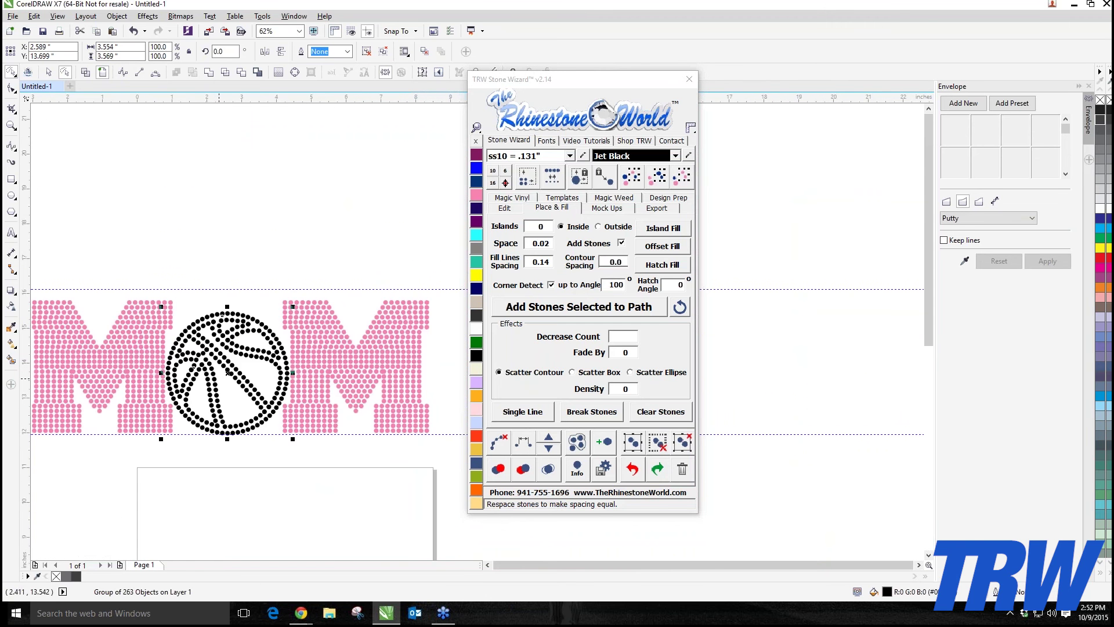
scroll(228, 373, "down", 1)
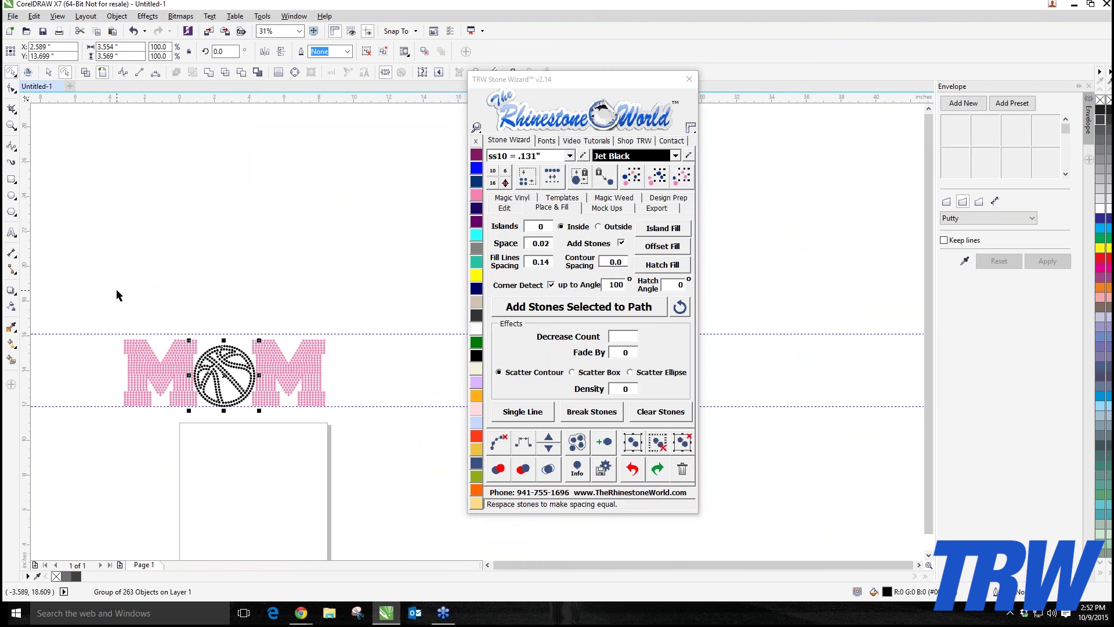
- Examine the complete MOM design and its left M by selecting each in turn
key("Escape")
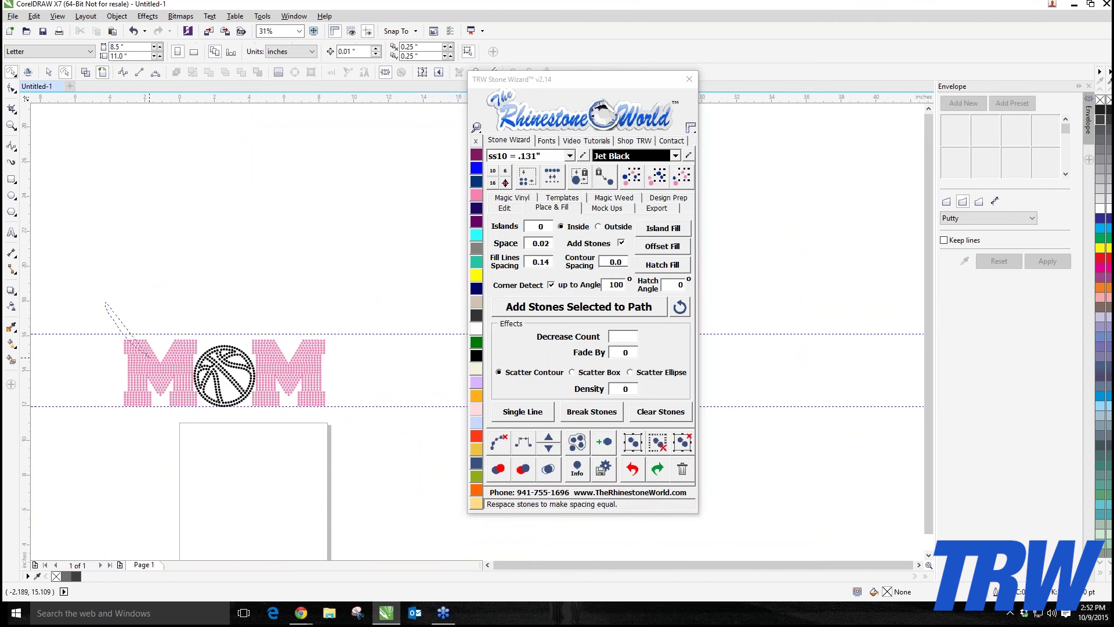
left_click(49, 72)
left_click_drag(110, 301, 368, 453)
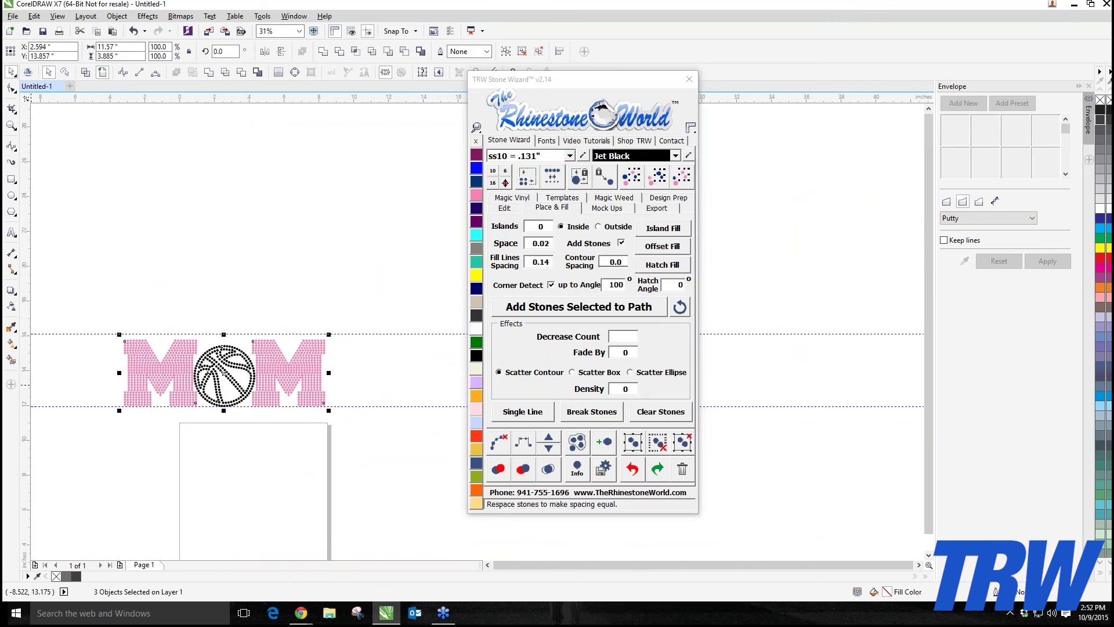
left_click(207, 493)
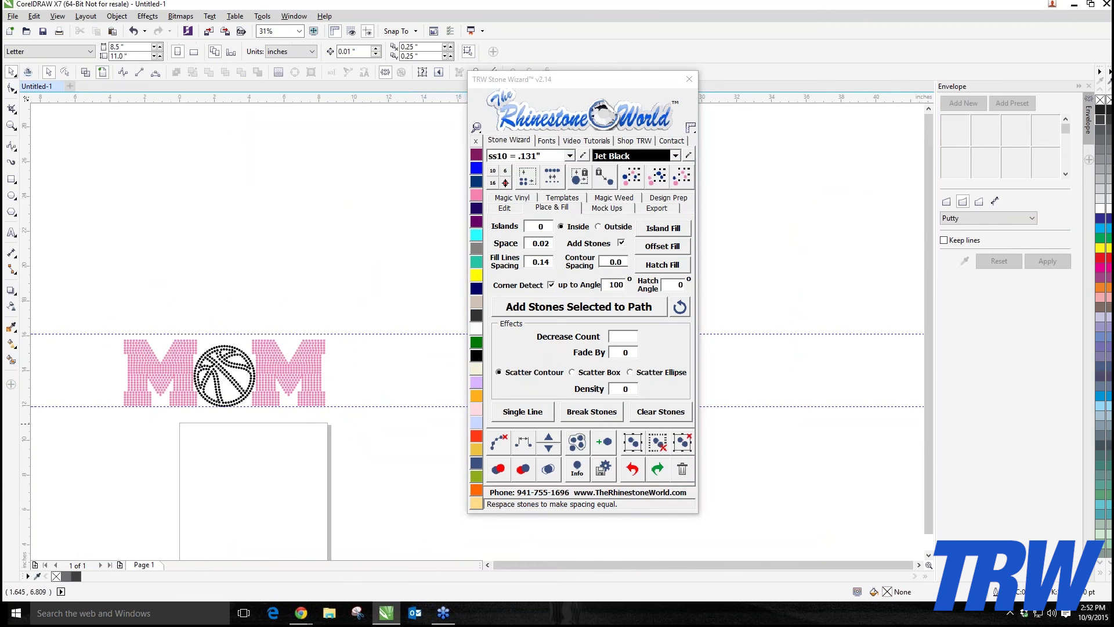
left_click_drag(78, 283, 203, 441)
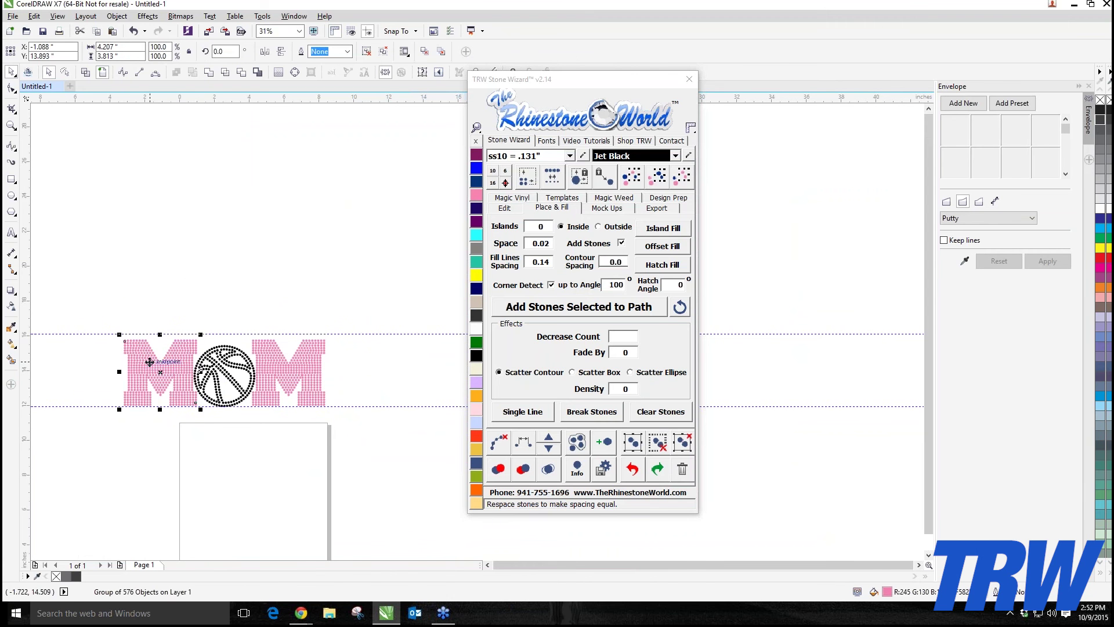
left_click(171, 458)
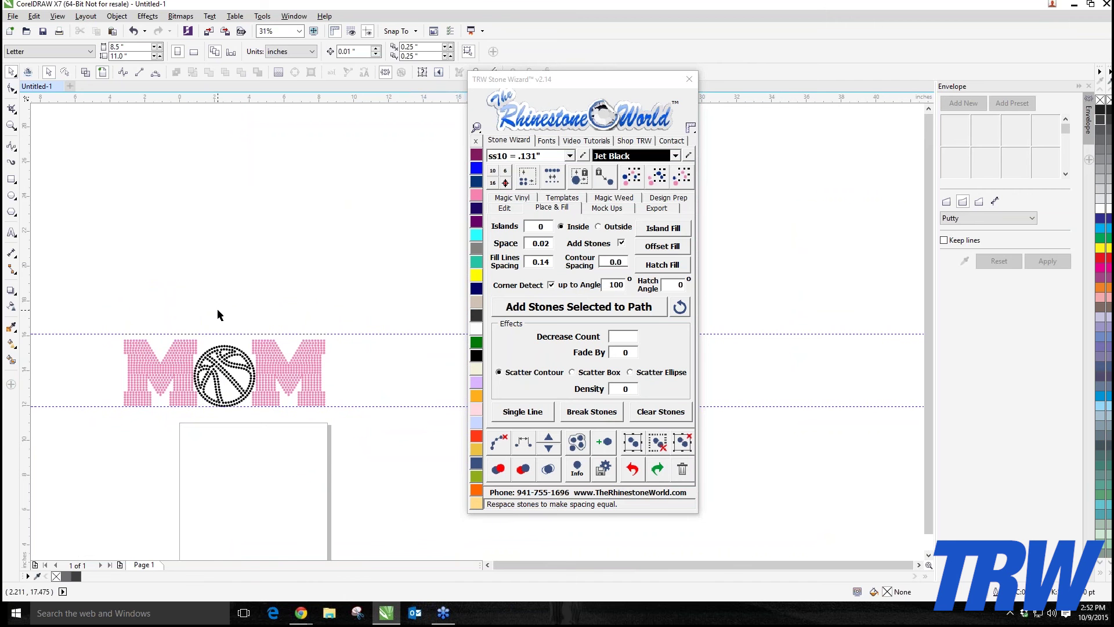
- Delete the whole MOM design, both Ms and the basketball together
left_click_drag(107, 301, 447, 482)
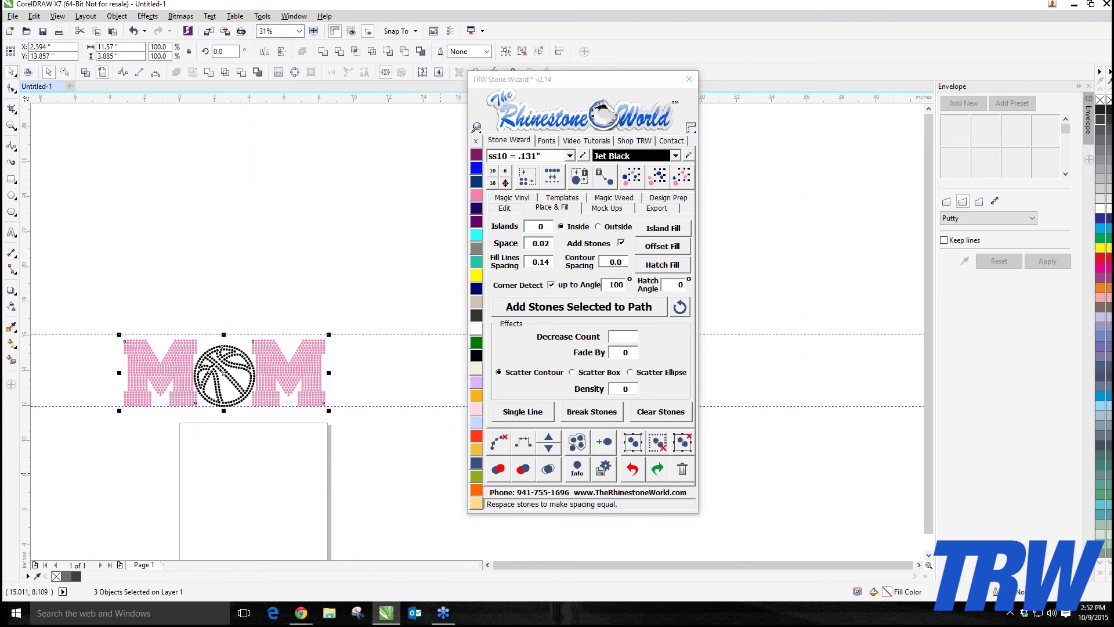
key("Delete")
scroll(360, 456, "down", 3)
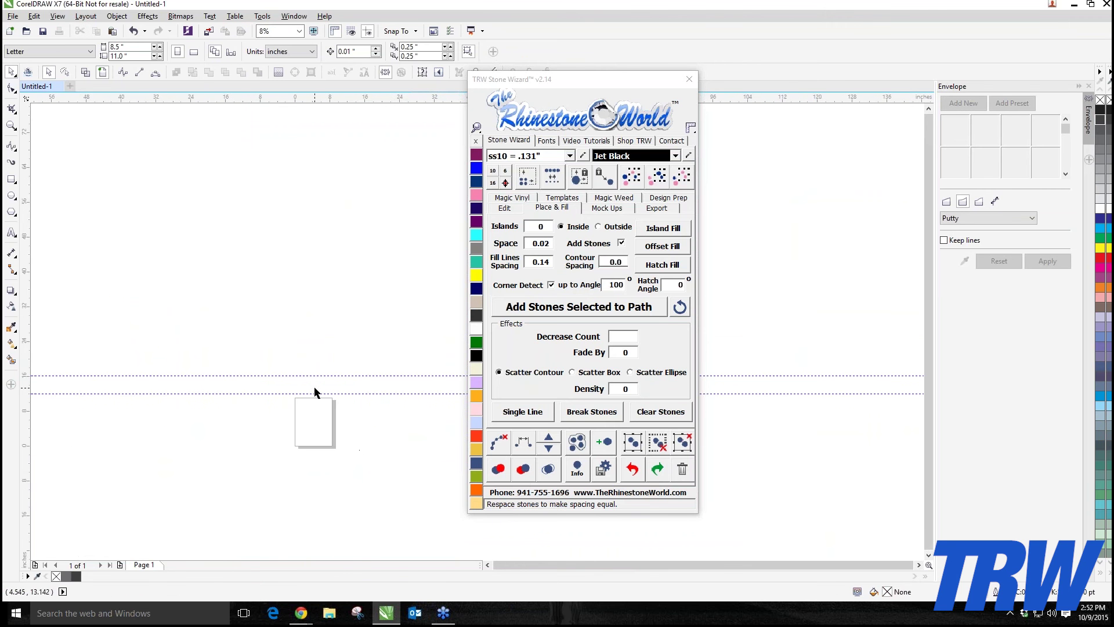
scroll(323, 400, "up", 3)
- Remove both horizontal guidelines above the page
left_click(326, 390)
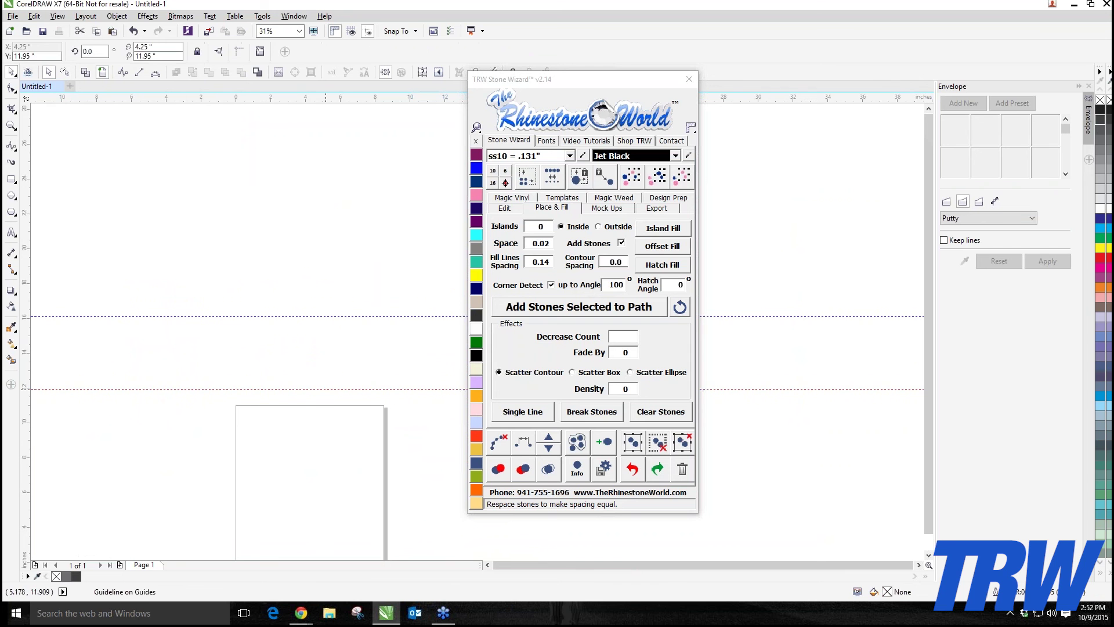
key("Delete")
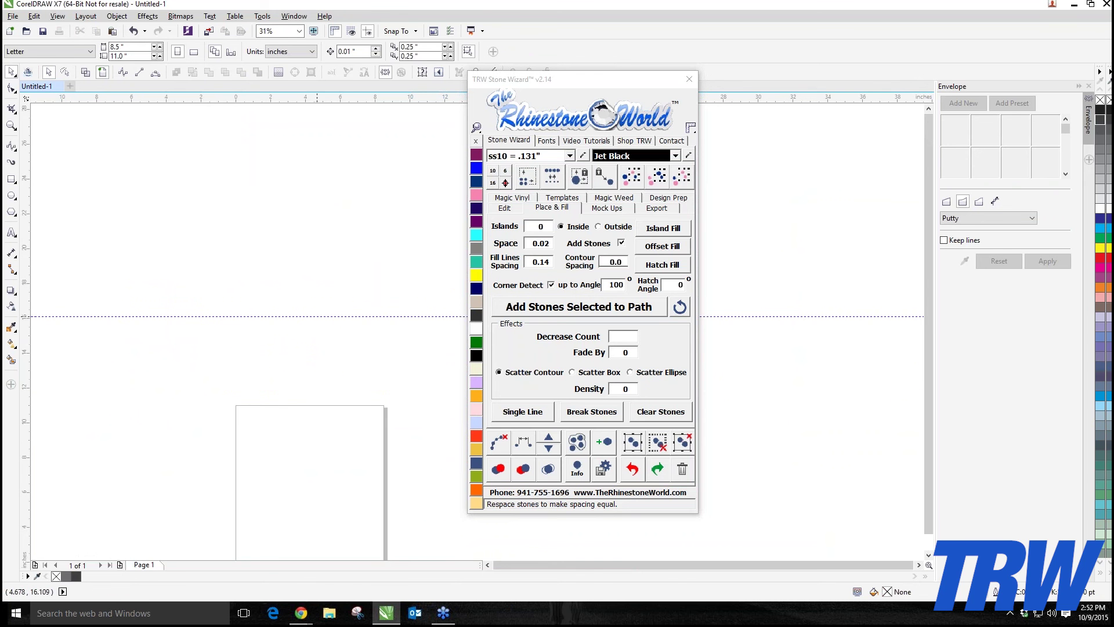
scroll(316, 337, "down", 2)
scroll(308, 438, "up", 2)
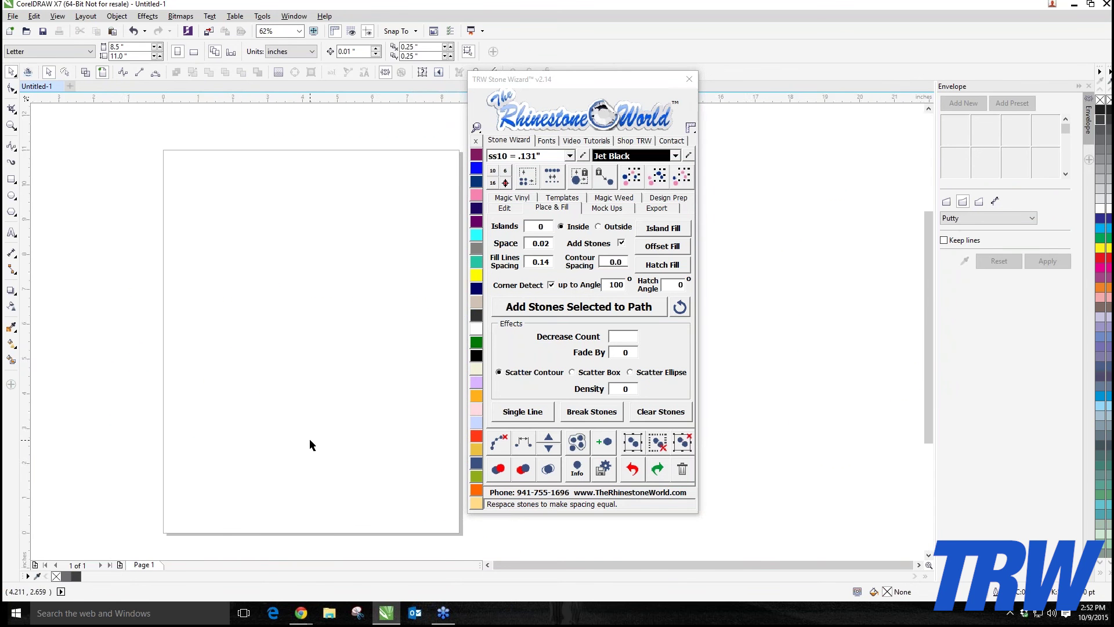
scroll(309, 437, "down", 2)
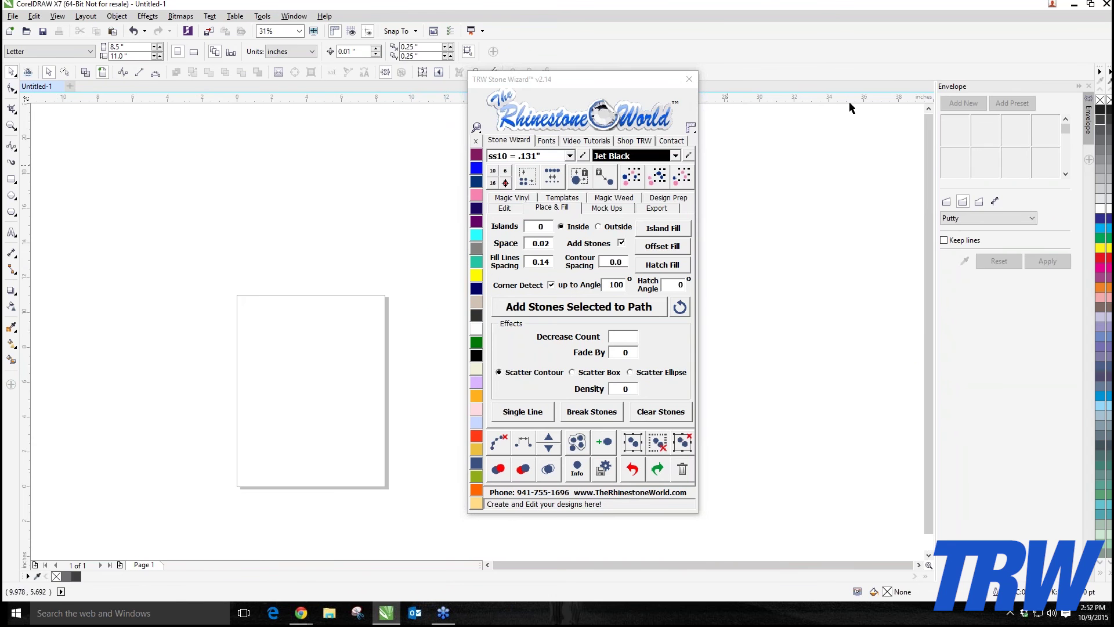
- Bring the Real Bat picture from the desktop into the CorelDRAW document
left_click(1072, 6)
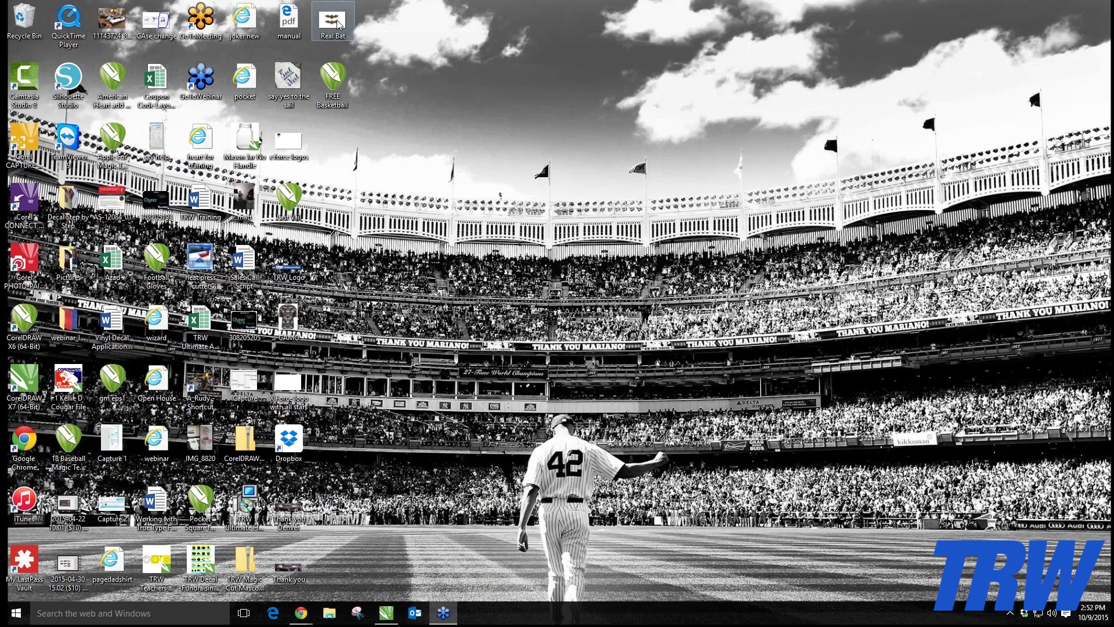
left_click_drag(338, 25, 313, 617)
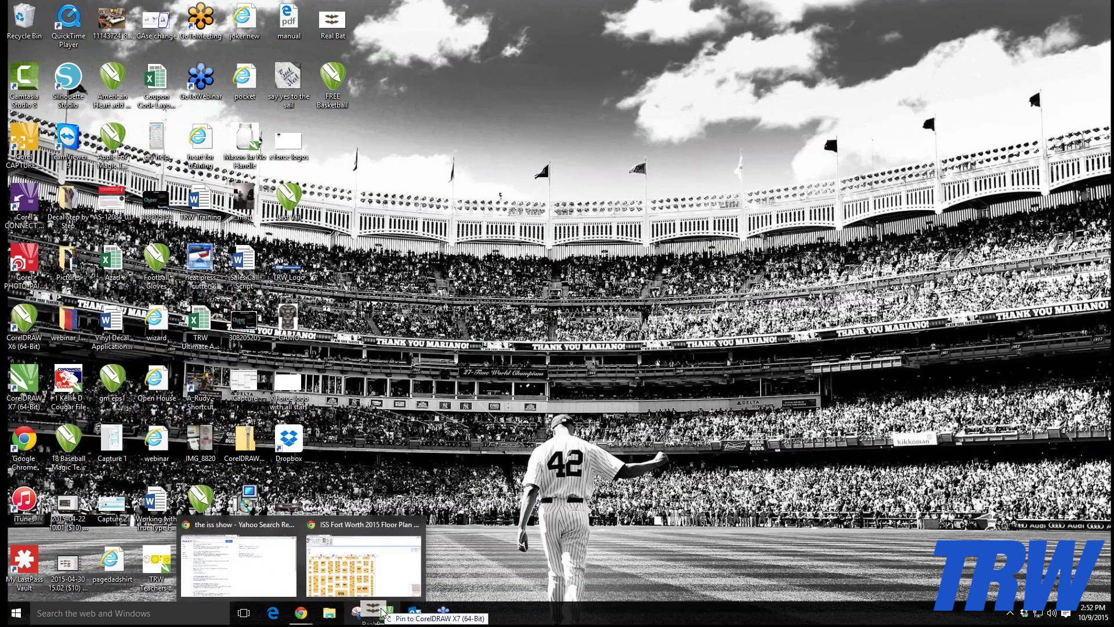
left_click(386, 613)
left_click(260, 332)
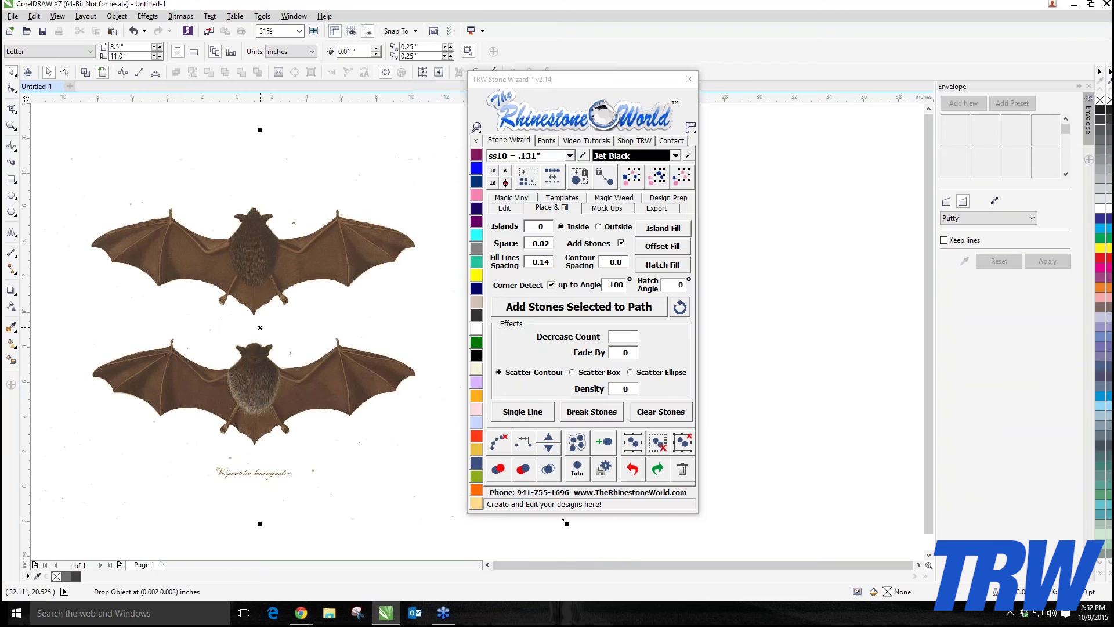
scroll(244, 383, "down", 2)
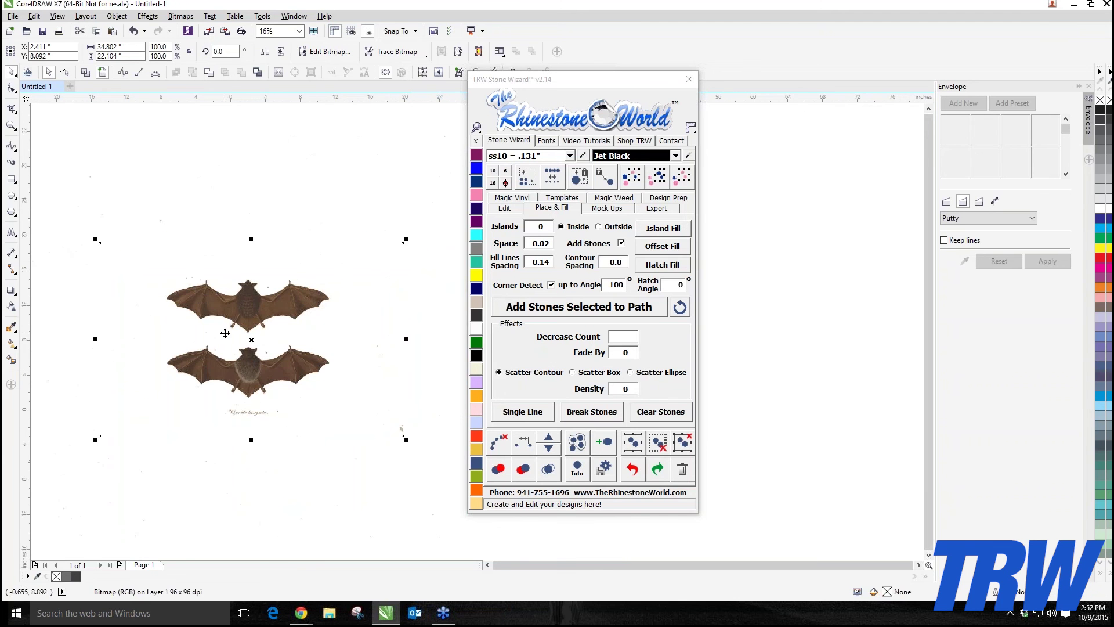
scroll(245, 404, "up", 2)
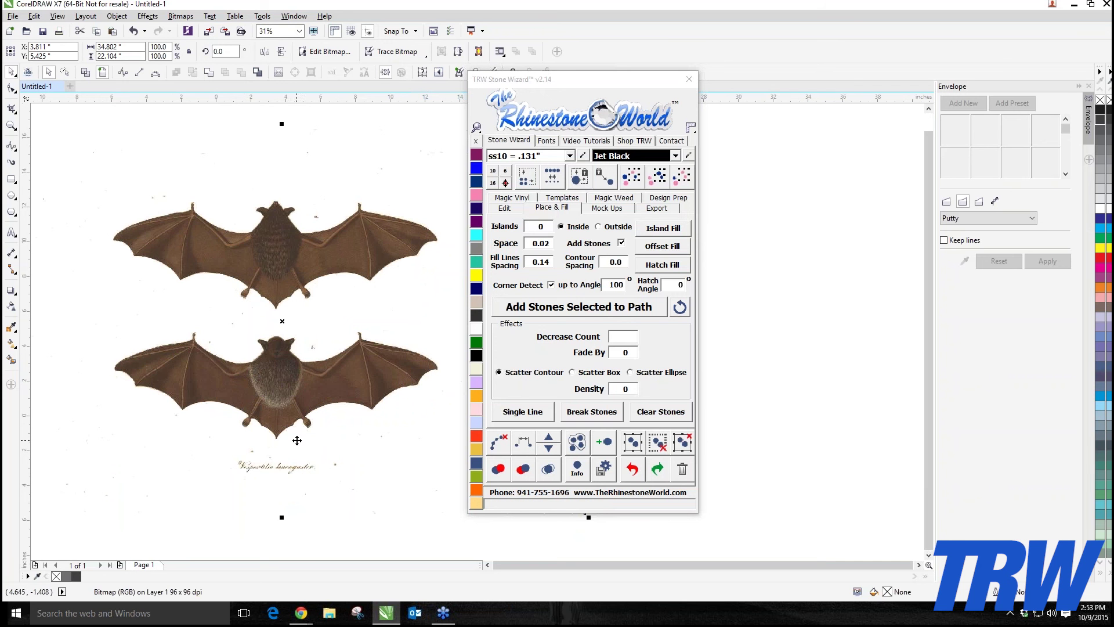
scroll(299, 312, "down", 2)
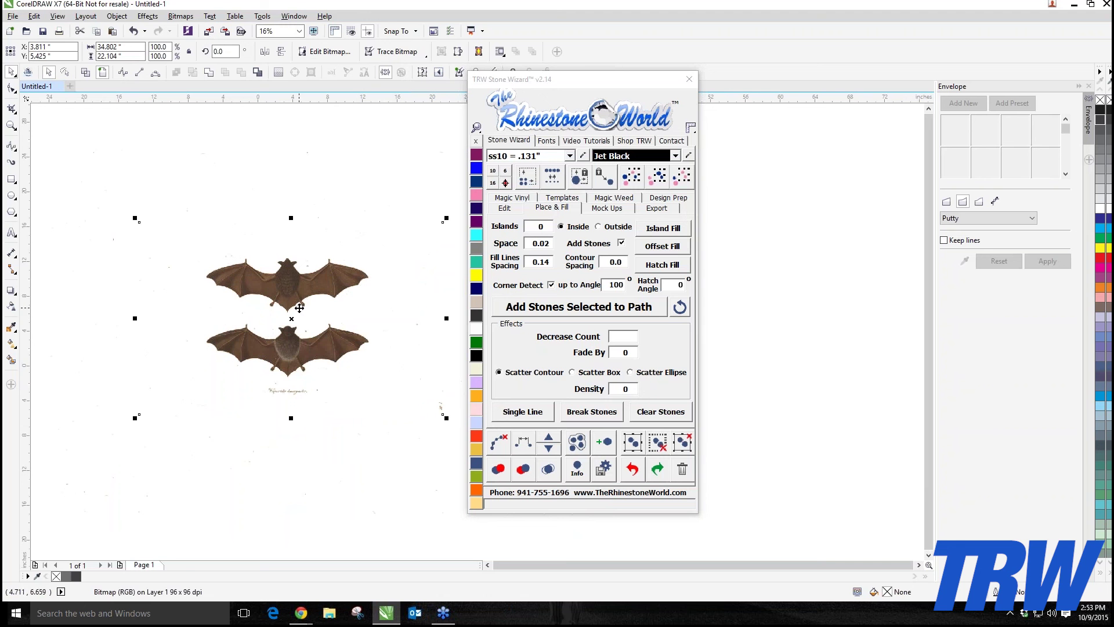
key("Escape")
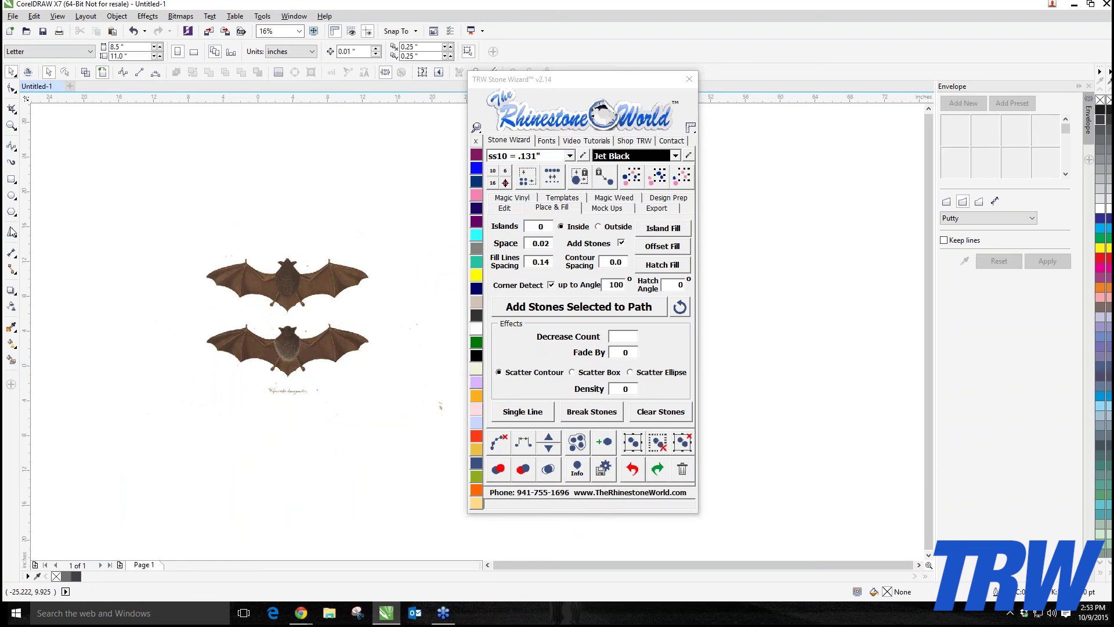
- Crop the picture to the lower bat only, with a frame of about 21.3 by 7.6 inches
left_click(11, 109)
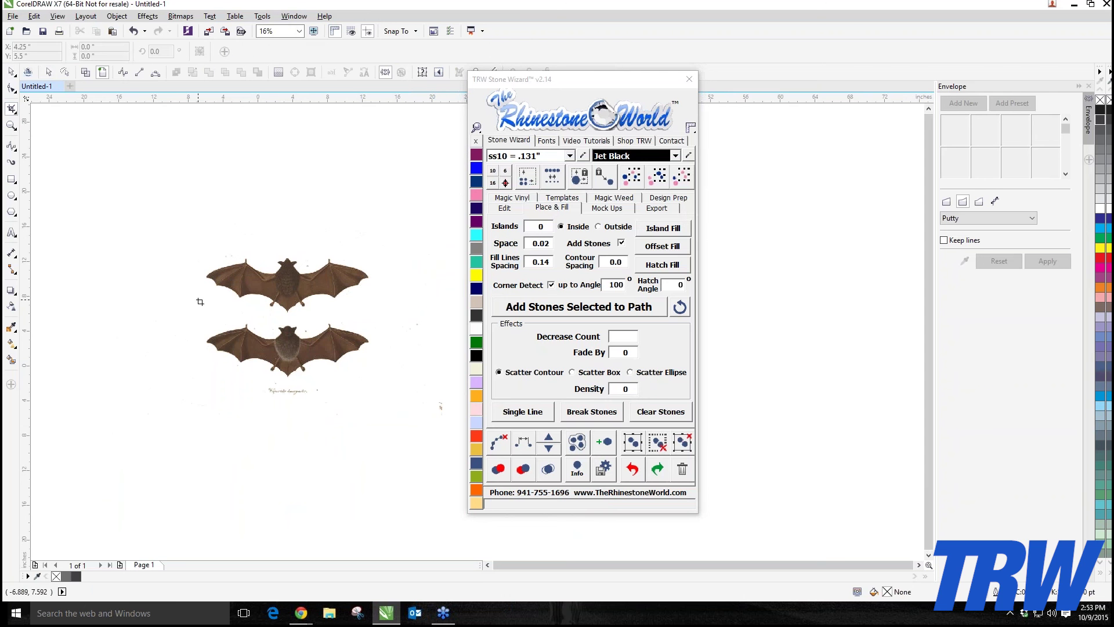
left_click_drag(196, 306, 383, 384)
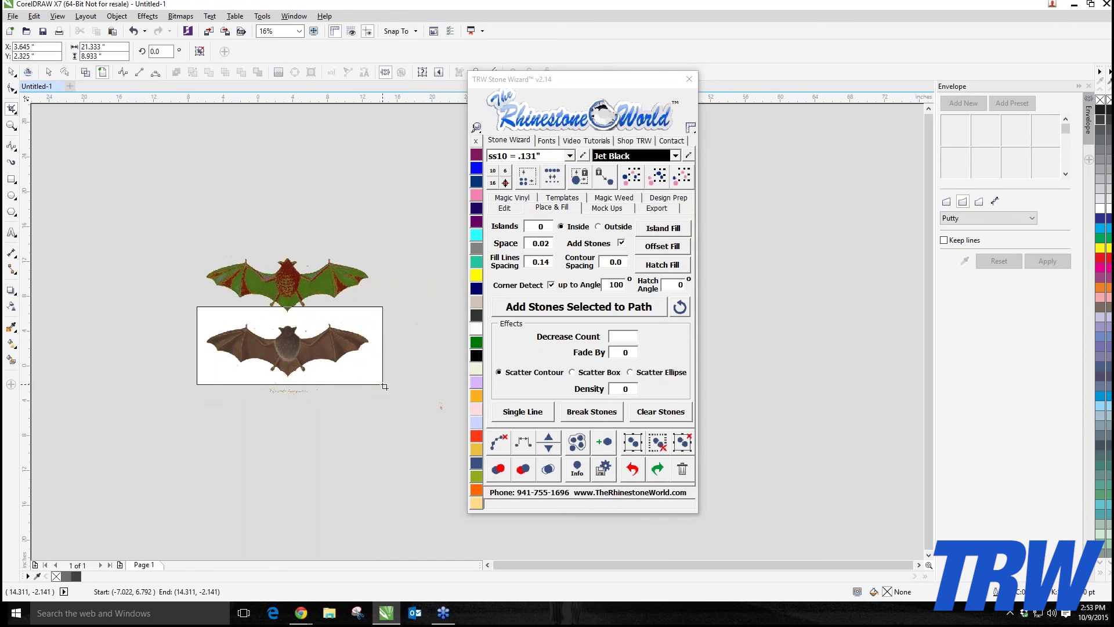
left_click_drag(290, 308, 290, 318)
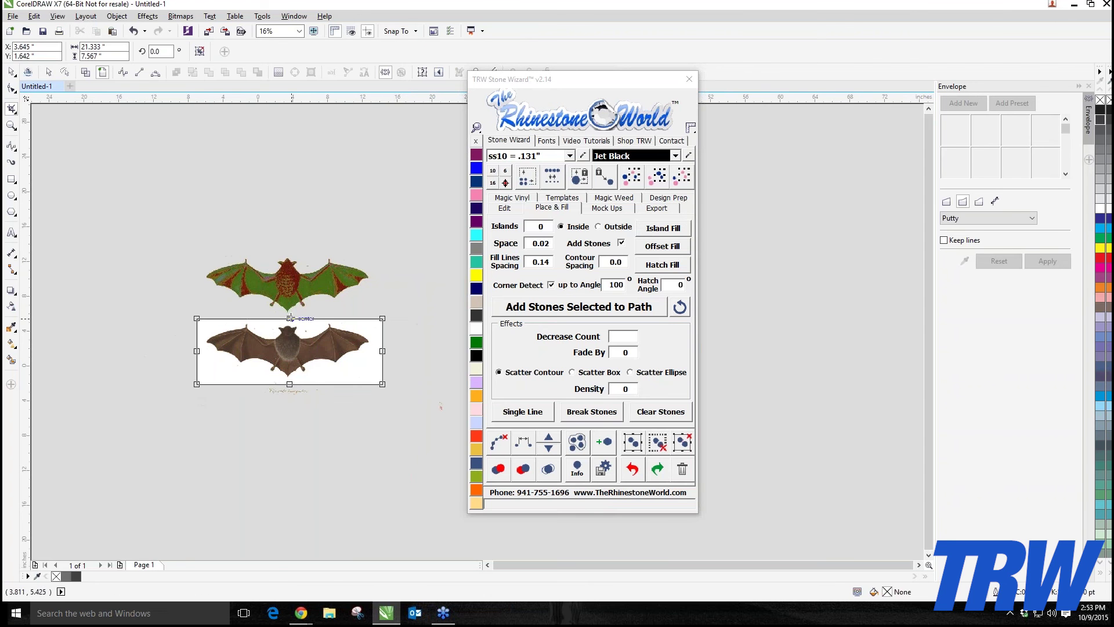
double_click(290, 342)
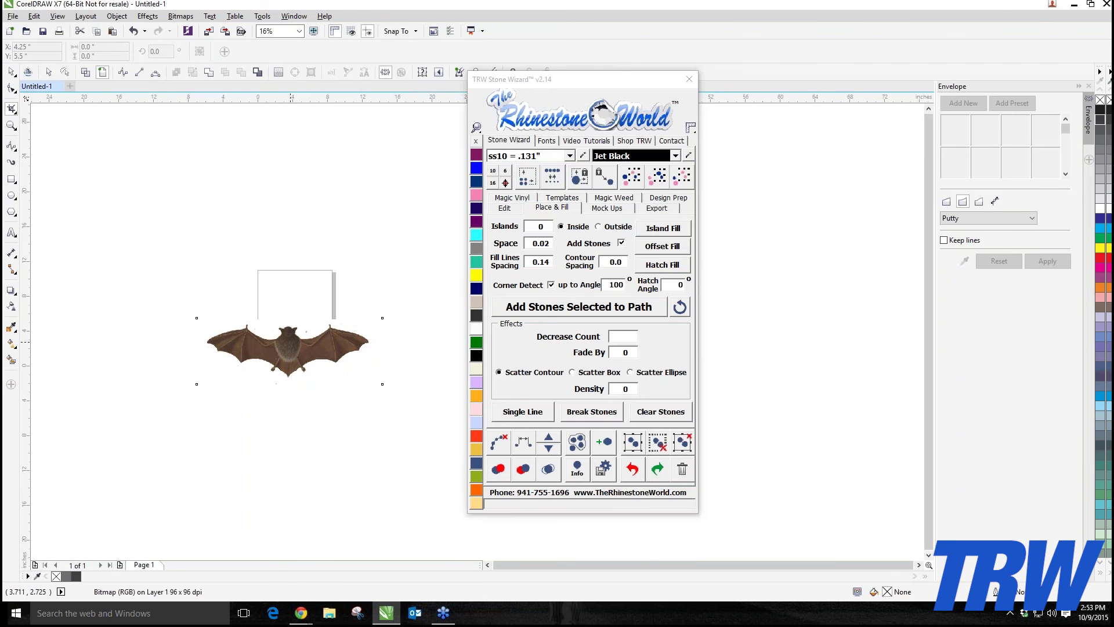
left_click(11, 71)
left_click(11, 109)
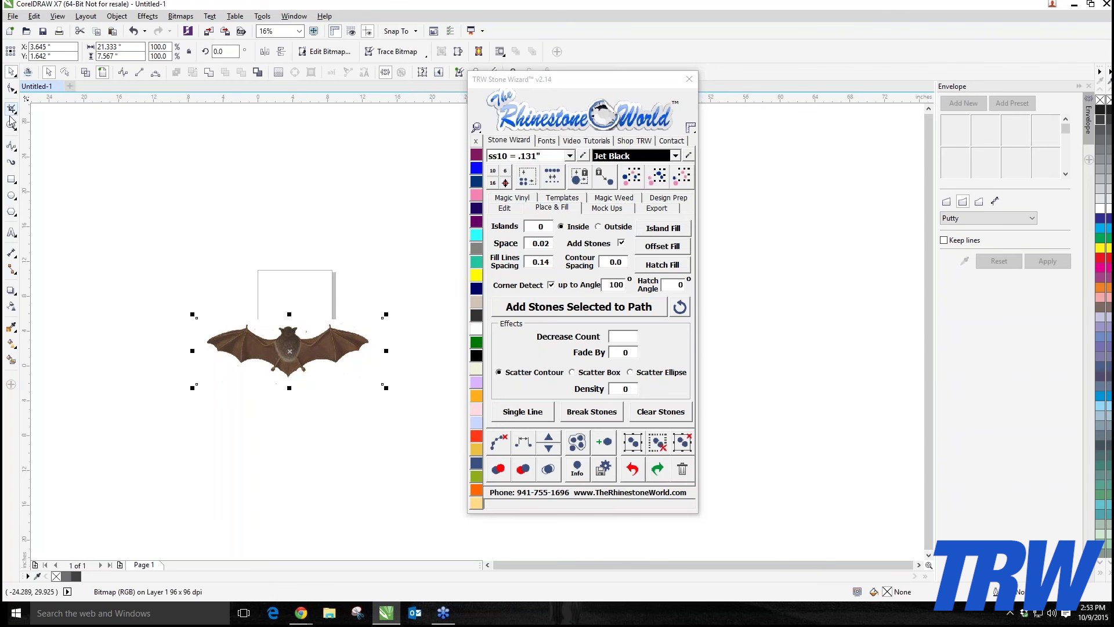
- Scale the bat picture down proportionally to about 5.5 by 2 inches and place it on the upper part of the page
scroll(316, 313, "up", 2)
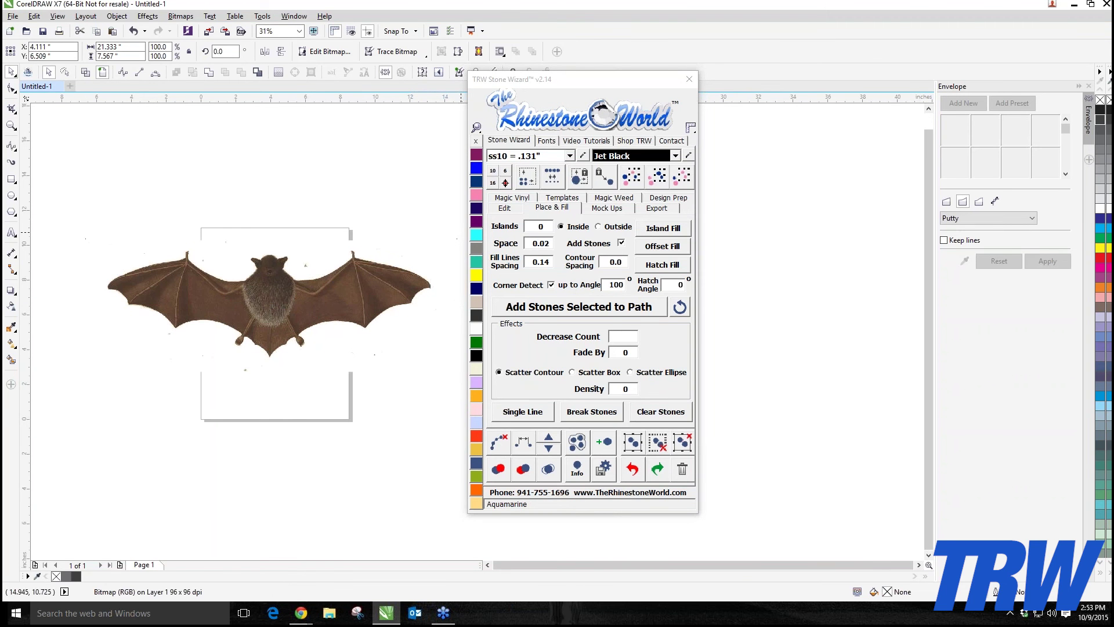
left_click_drag(458, 239, 399, 293)
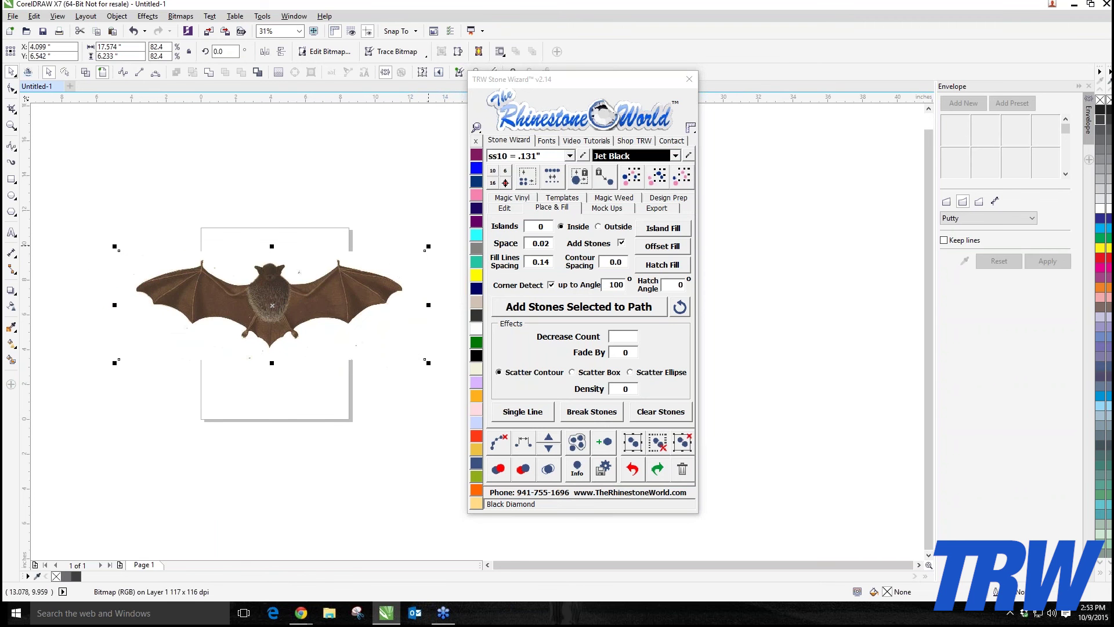
left_click_drag(425, 250, 288, 328)
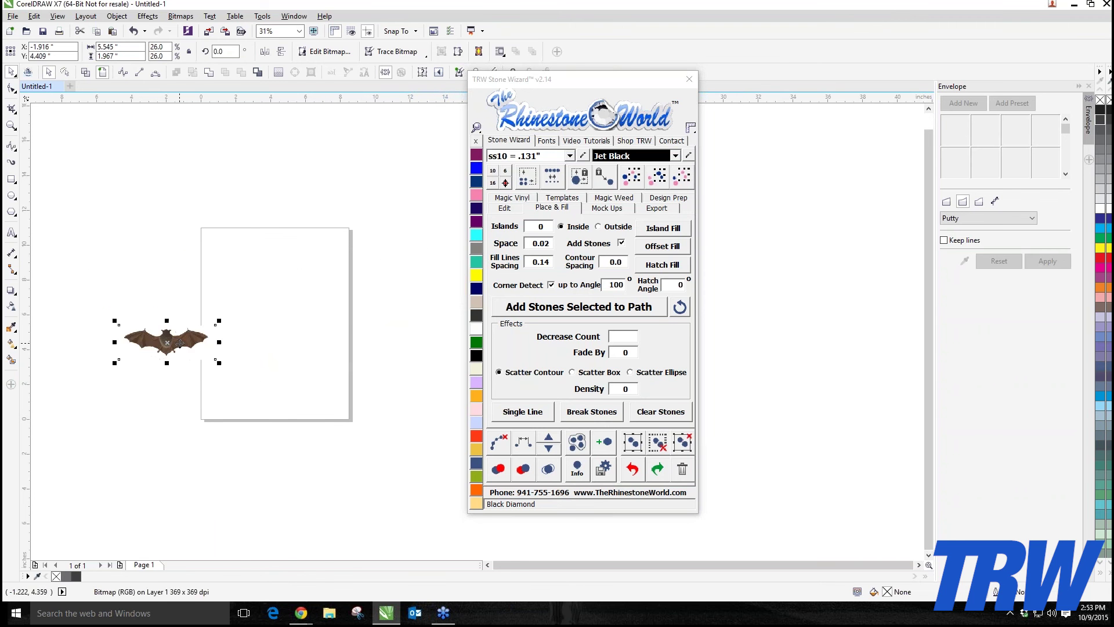
left_click_drag(162, 336, 283, 282)
scroll(283, 282, "up", 1)
scroll(281, 282, "up", 1)
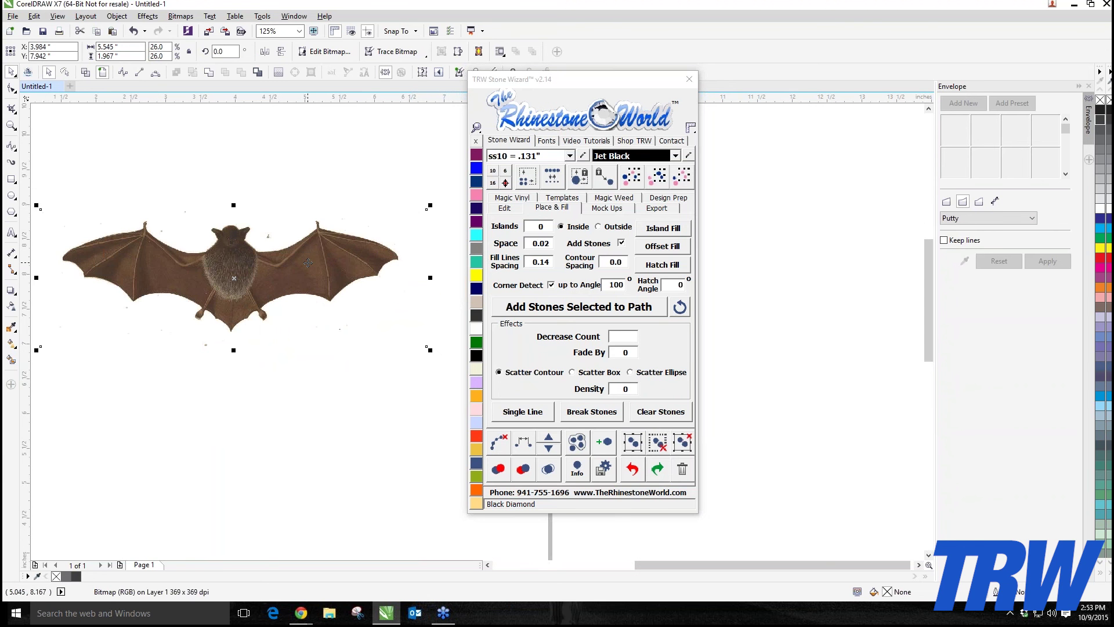
- Lock the bat picture in place
right_click(301, 263)
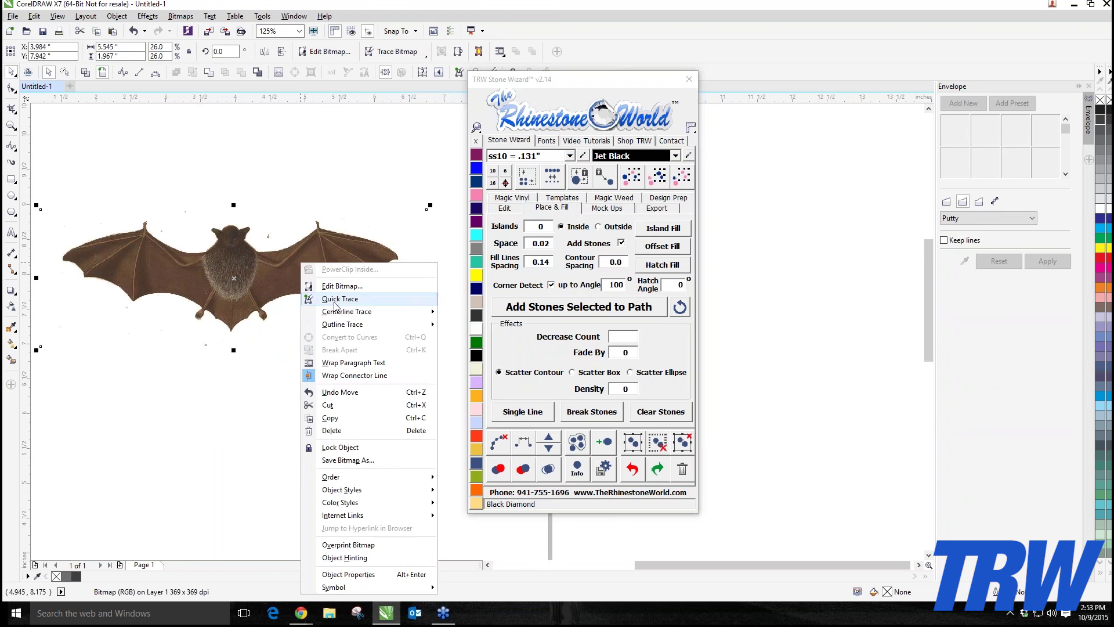
left_click(350, 449)
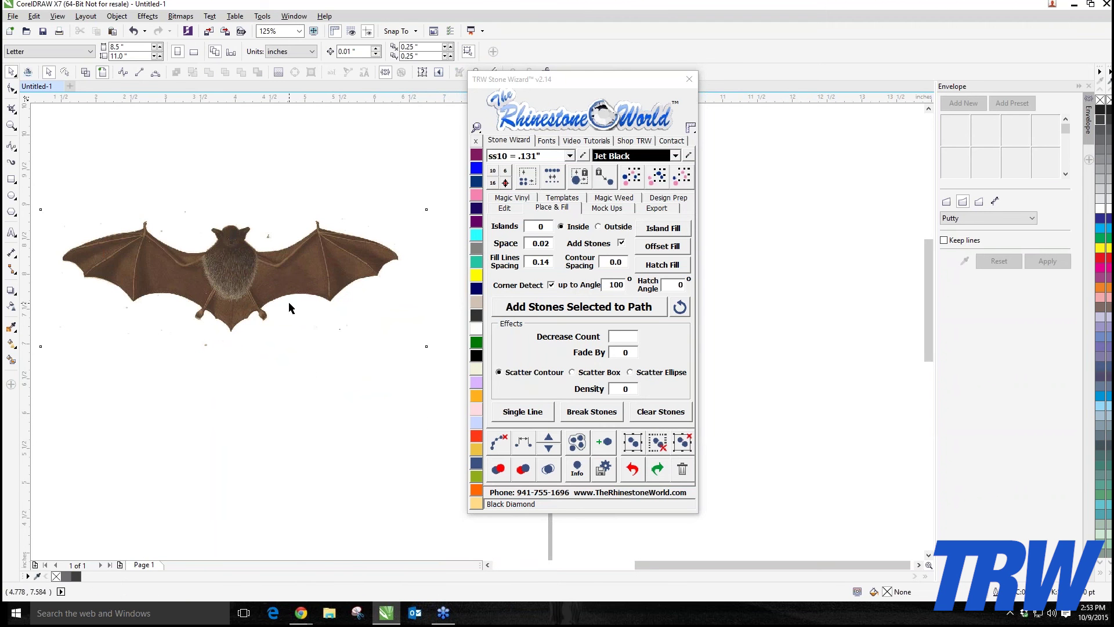
scroll(281, 284, "down", 1)
scroll(229, 273, "up", 1)
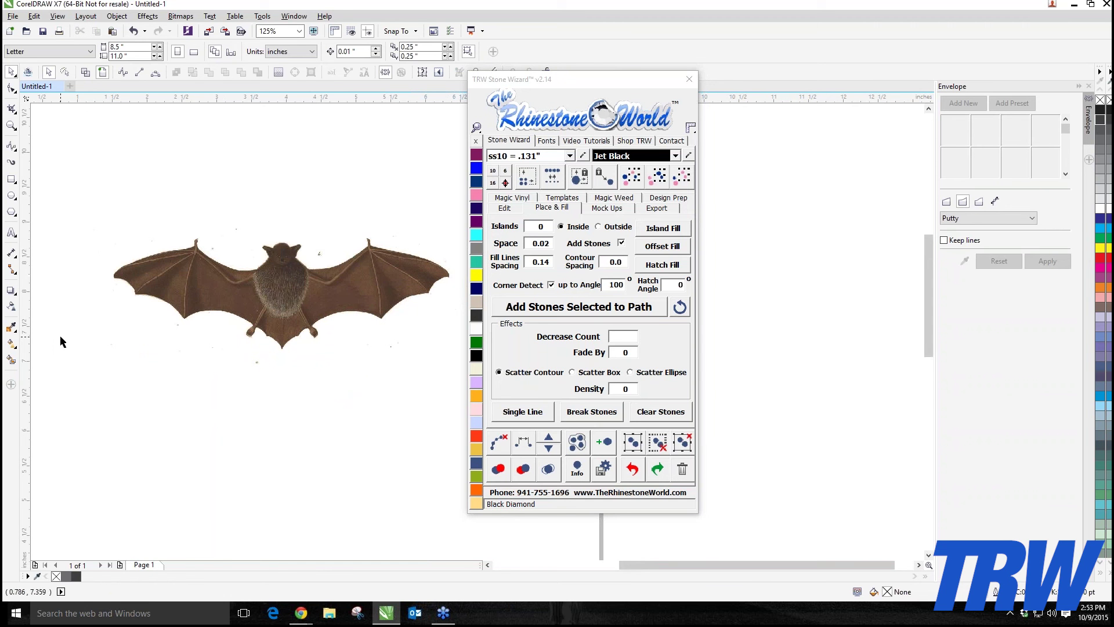
scroll(193, 301, "right", 2)
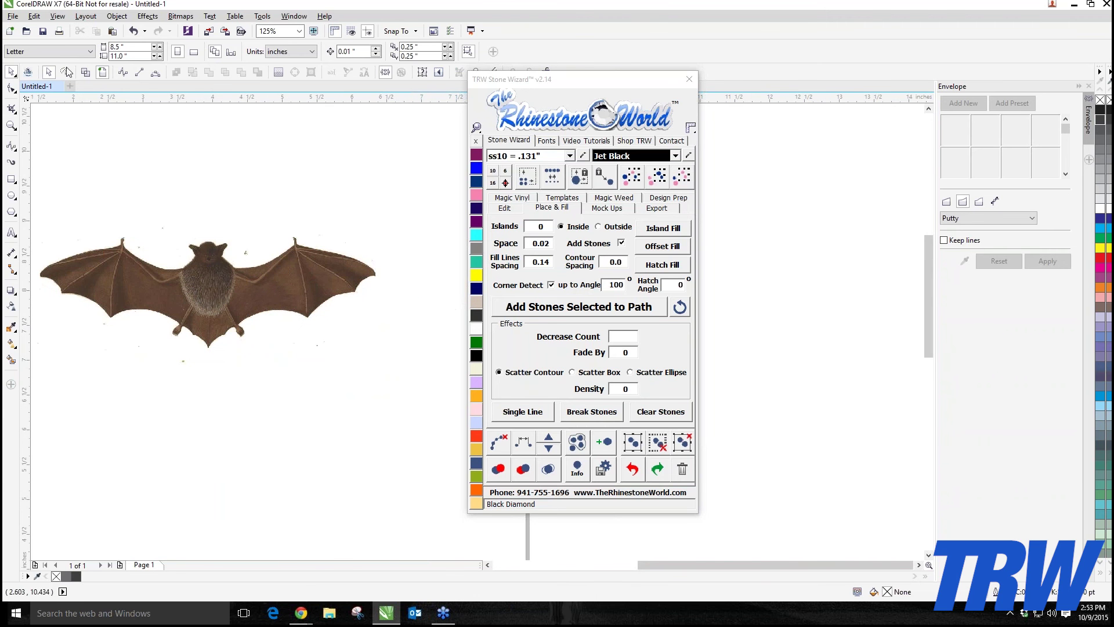
- Switch the drawing to wireframe view and move the TRW Stone Wizard window clear of the bat
left_click(86, 71)
scroll(270, 288, "left", 2)
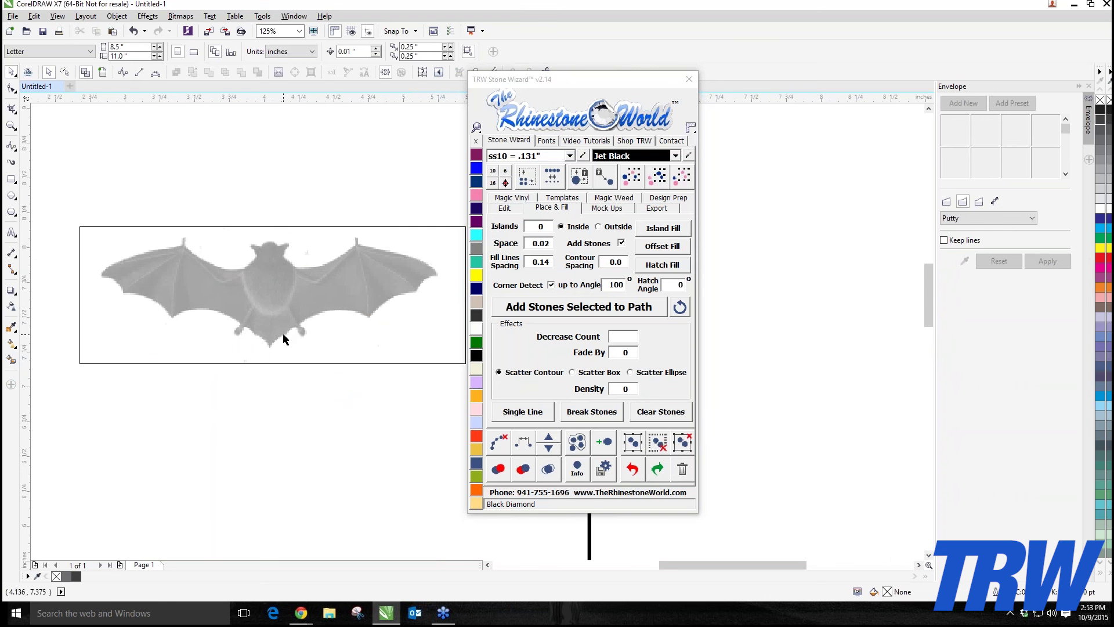
scroll(298, 330, "up", 1)
scroll(295, 329, "down", 1)
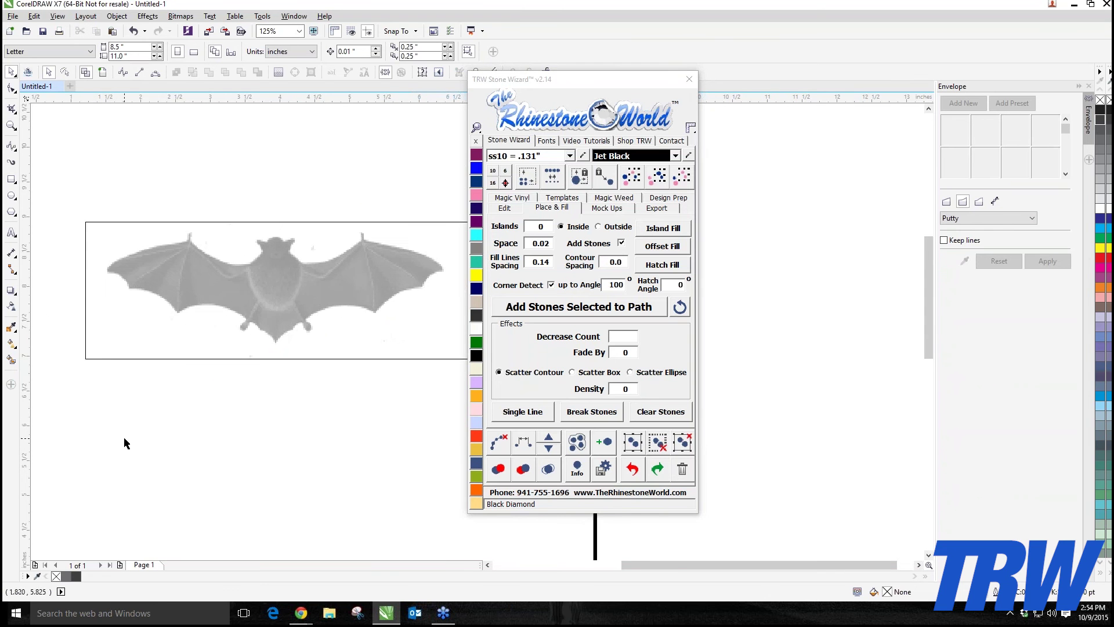
left_click_drag(552, 99, 930, 45)
scroll(141, 259, "up", 1)
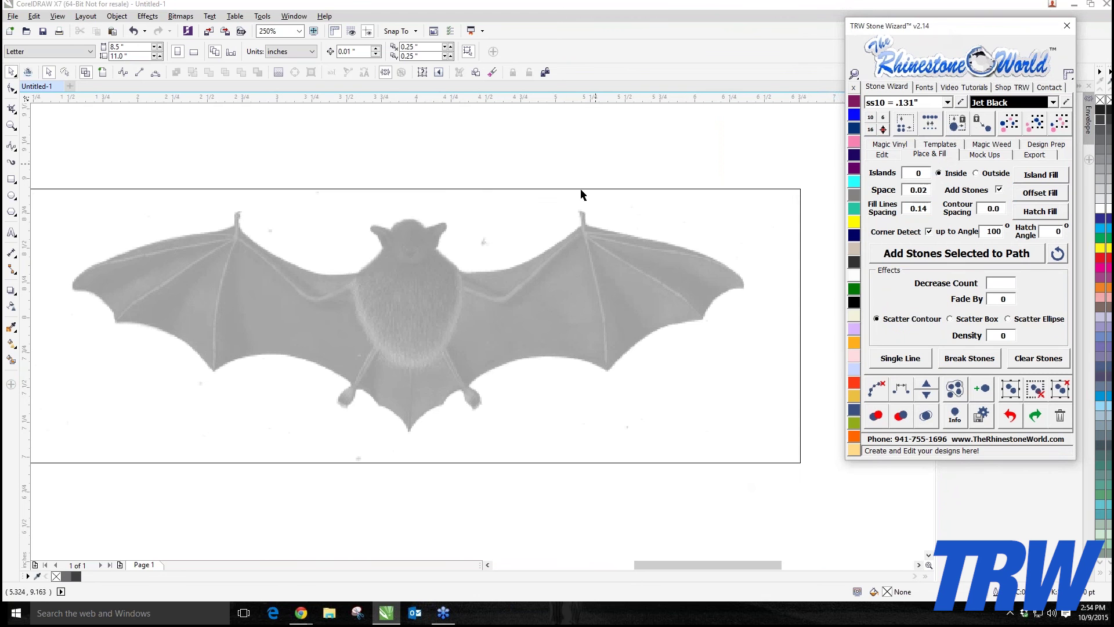
- Start a Polyline outline at the left side of the bat's neck, tracing over the shoulder along the left wing's inner upper edge
left_click(14, 152)
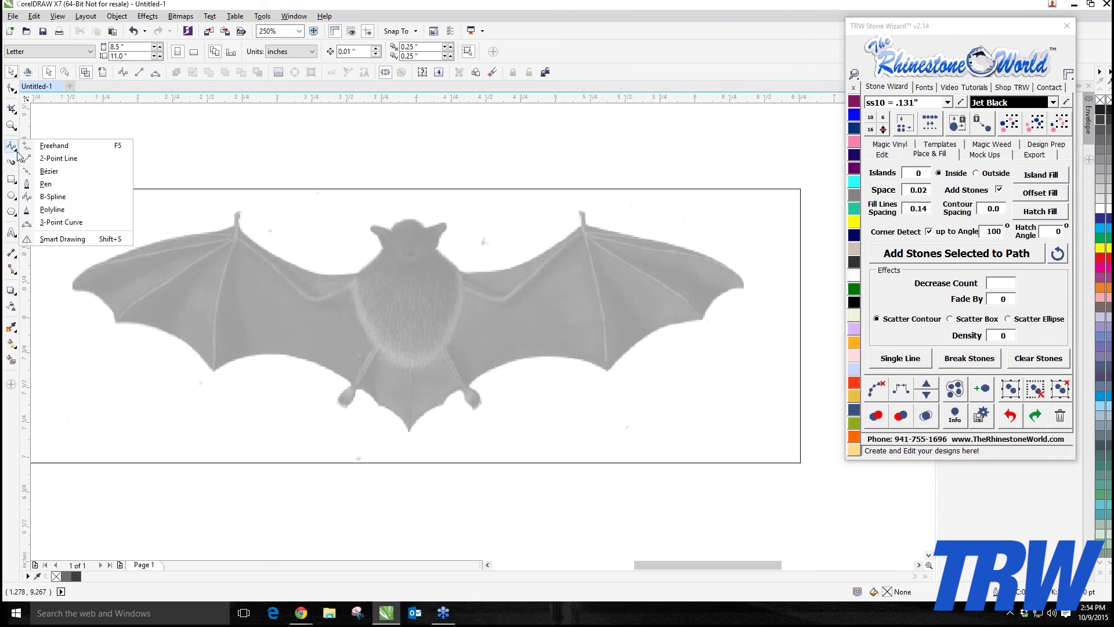
left_click(43, 204)
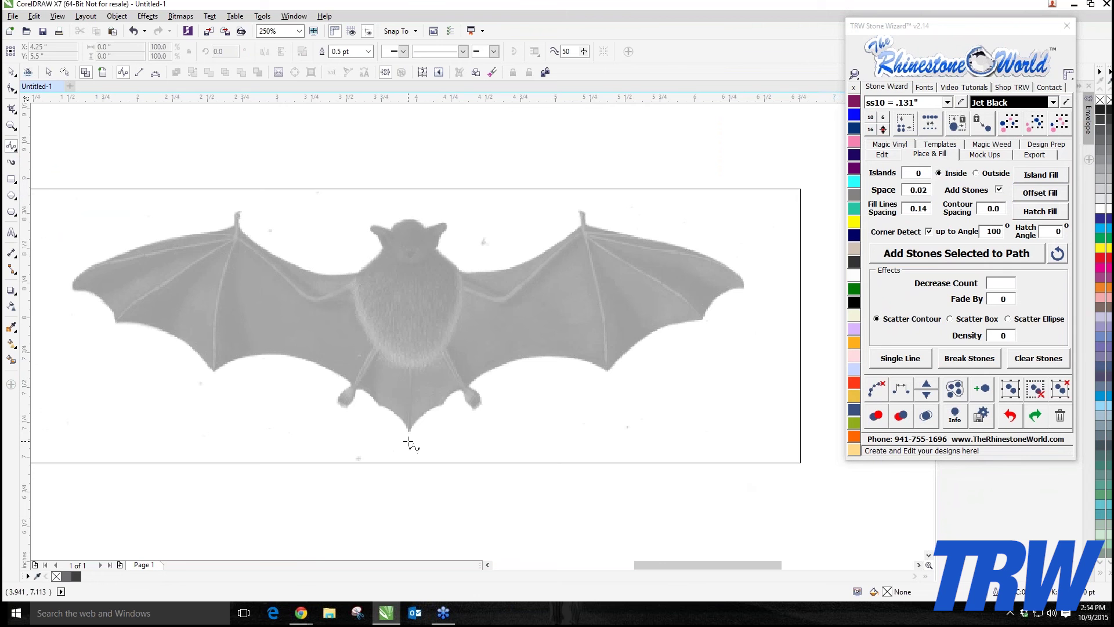
scroll(378, 258, "up", 3)
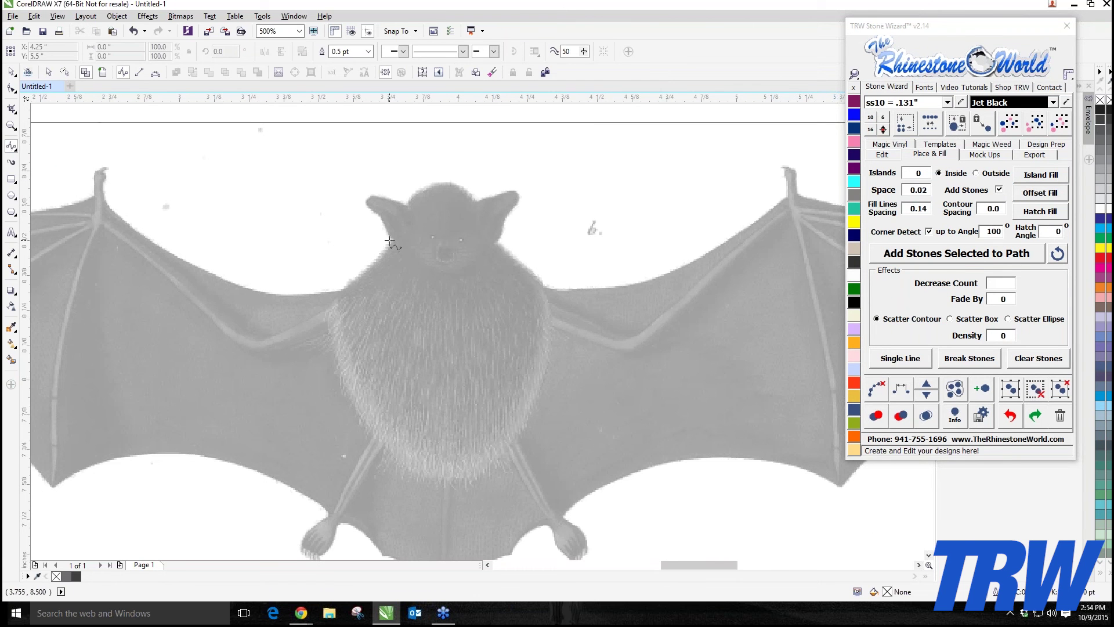
left_click(389, 241)
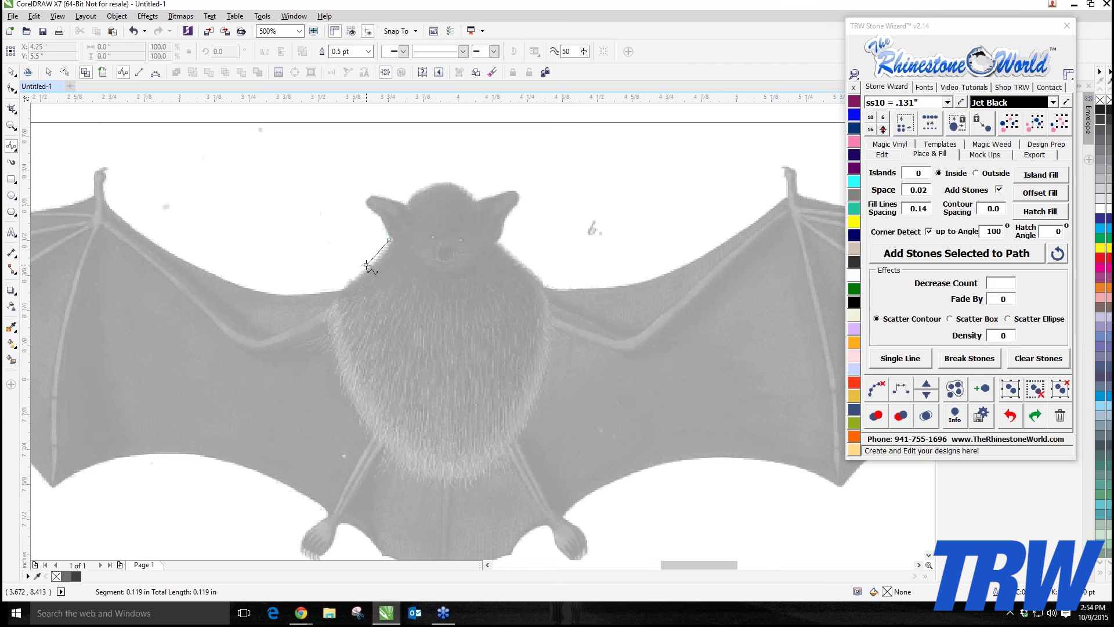
left_click(376, 261)
left_click(340, 287)
left_click(251, 288)
left_click(204, 271)
left_click(174, 256)
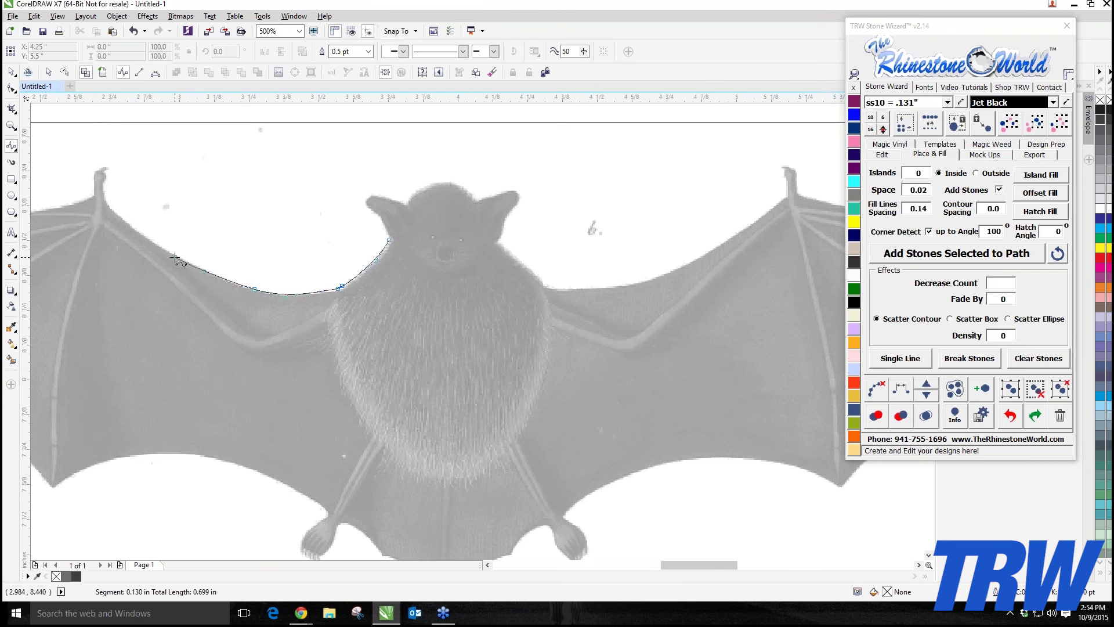
- Continue the outline up to the left wing's thumb claw and around it to the start of the outer top edge
left_click(134, 232)
left_click(103, 187)
left_click(107, 167)
left_click(95, 171)
left_click(92, 183)
left_click(94, 195)
left_click(73, 202)
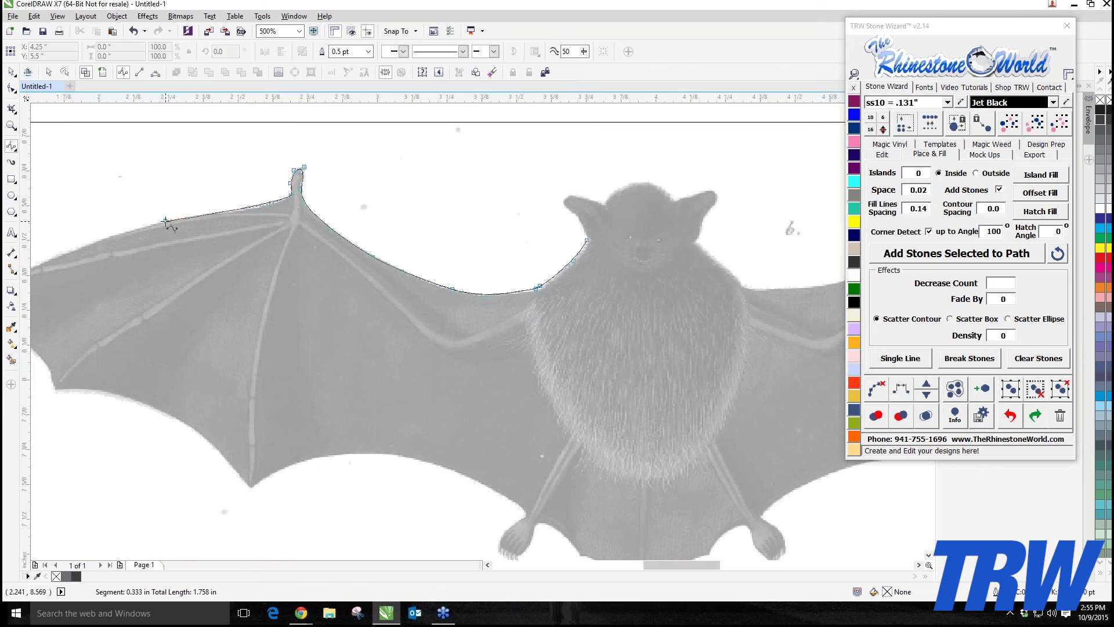
- Trace the left wing's outer top edge from the claw to the wing tip
left_click_drag(168, 223, 224, 169)
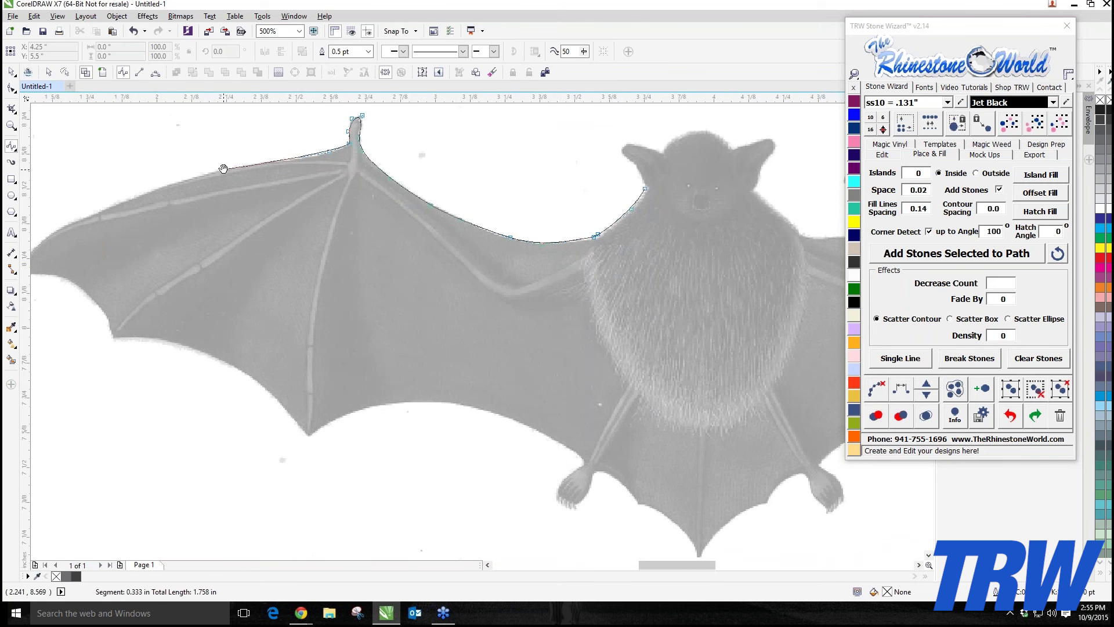
mouse_move(224, 169)
left_mouse_down()
mouse_move(156, 198)
mouse_move(448, 186)
mouse_move(612, 281)
mouse_move(628, 240)
left_mouse_up()
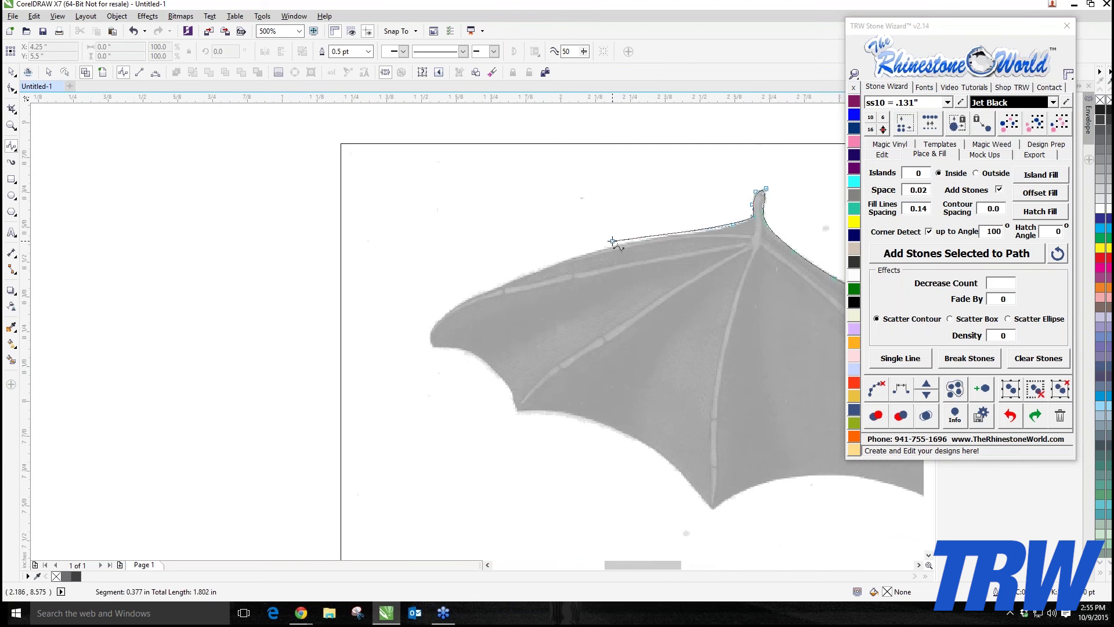
left_click(615, 245)
left_click(561, 259)
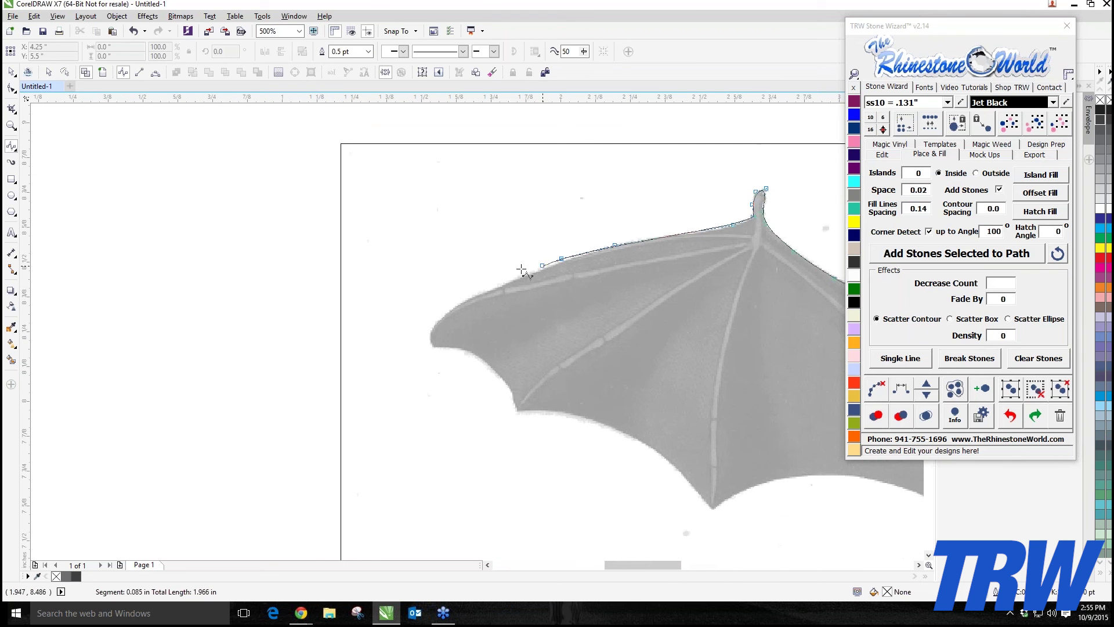
left_click(473, 295)
left_click(430, 327)
- Round the left wing tip and trace the outermost scallop to its point
left_click(430, 345)
left_click(433, 352)
left_click(507, 389)
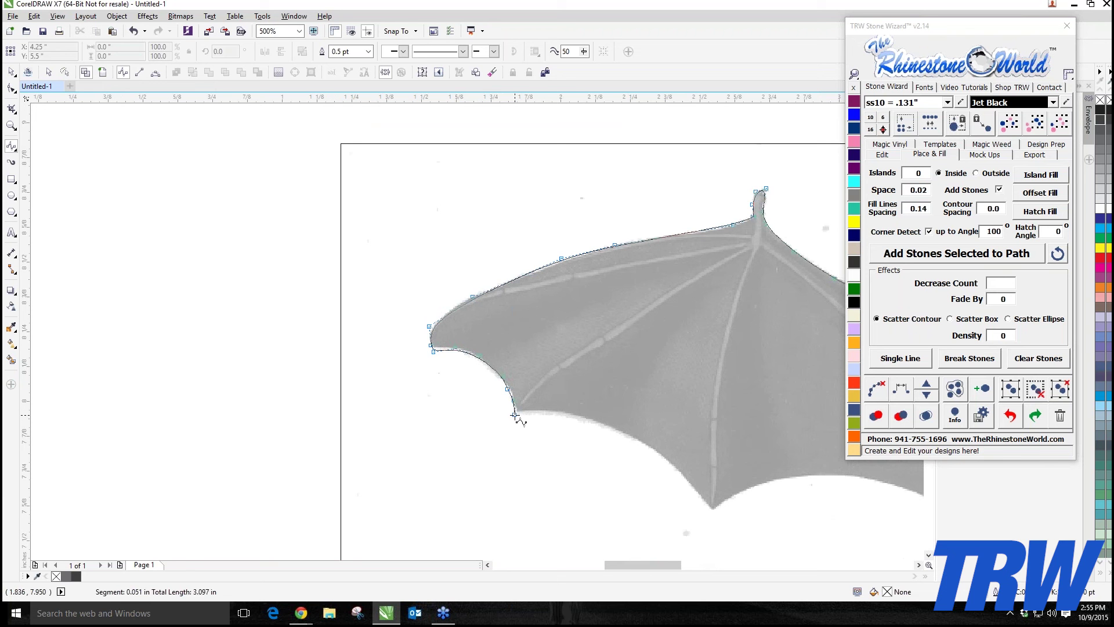
left_click(515, 414)
- Trace the left wing's middle scallop down to the wing's lowest point
left_click(539, 414)
left_click(562, 416)
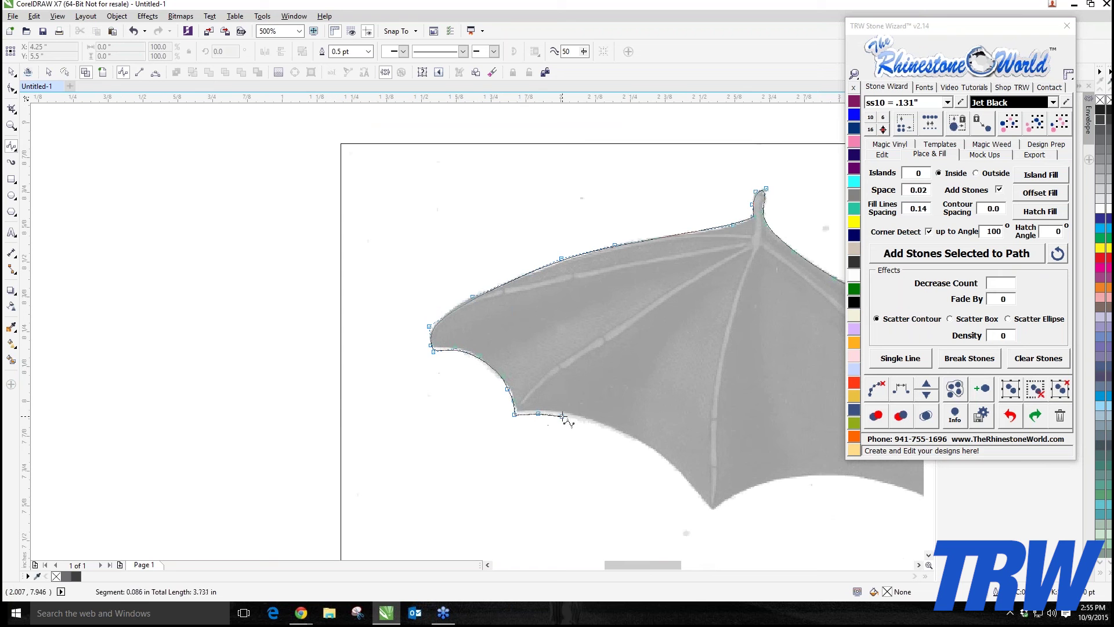
left_click(602, 424)
left_click(635, 440)
left_click(662, 459)
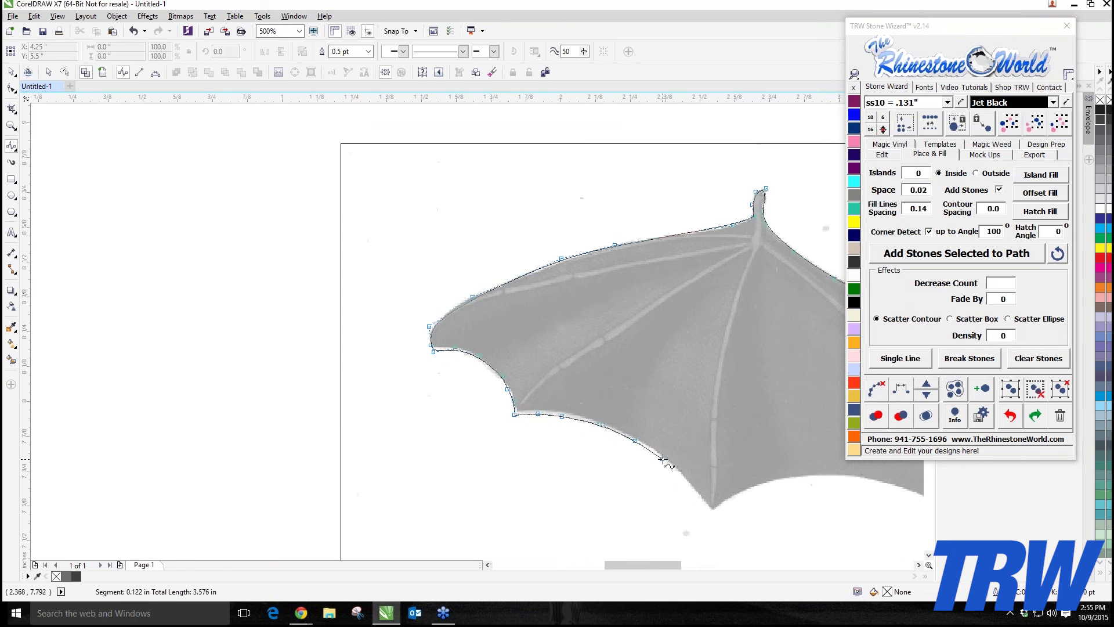
left_click(688, 484)
left_click(711, 513)
- Trace the left wing's inner scallop from the lowest wing point toward the left foot
left_click(729, 500)
left_click(764, 487)
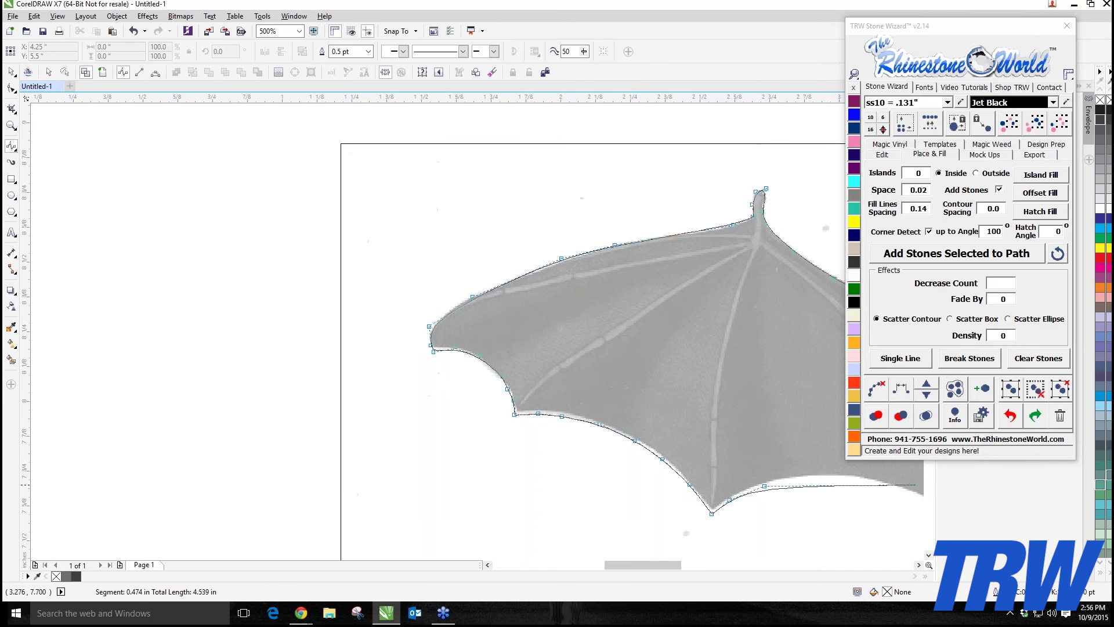
left_click(812, 506)
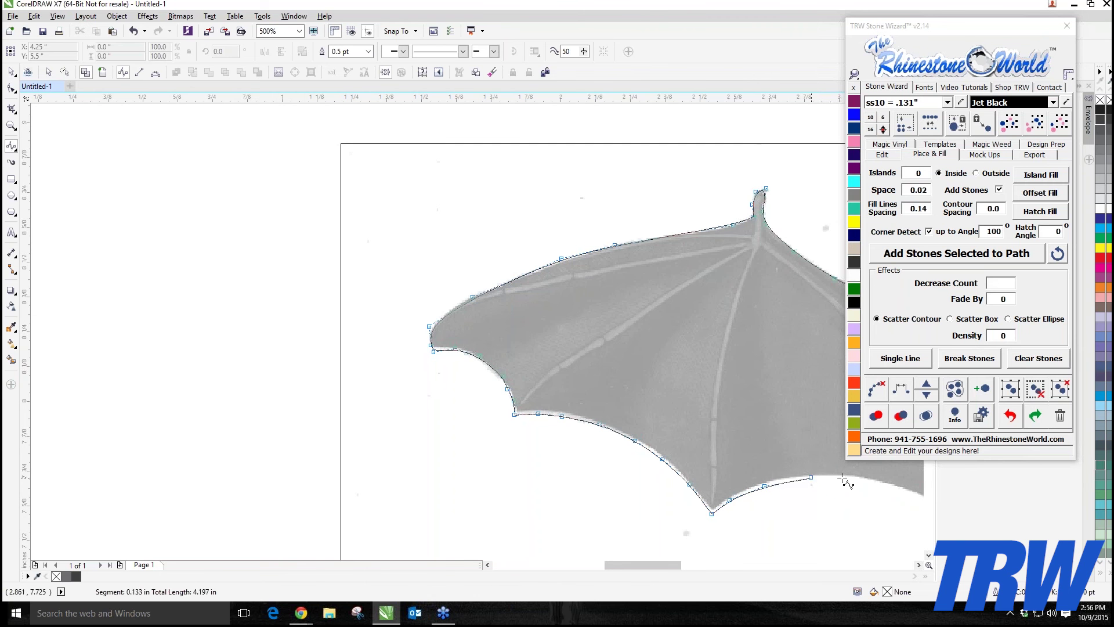
left_click(795, 483)
scroll(793, 483, "right", 5)
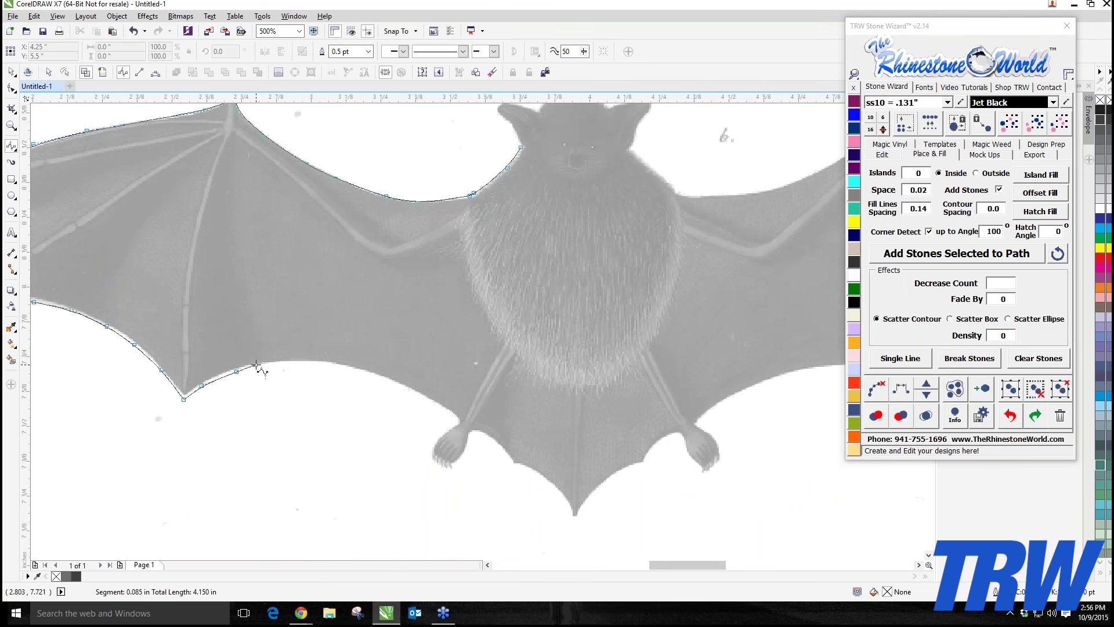
left_click(284, 362)
left_click(311, 363)
left_click(353, 367)
left_click(390, 379)
left_click(428, 398)
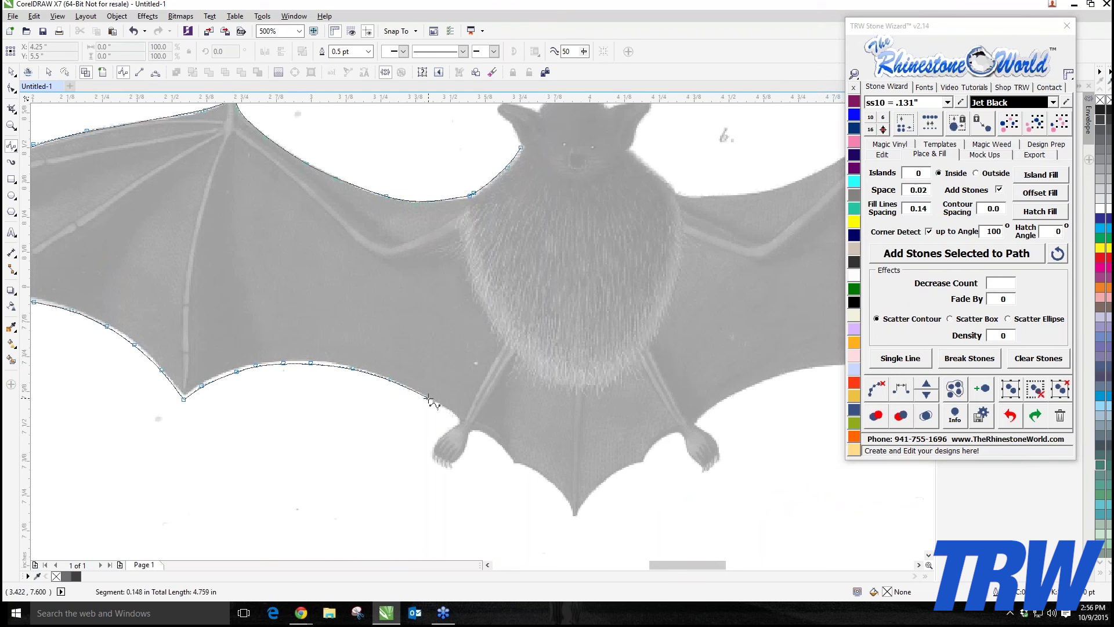
- Outline the bat's left foot, ending where it meets the tail membrane
left_click(441, 437)
left_click(432, 449)
left_click(432, 462)
left_click(455, 469)
left_click(468, 452)
left_click(471, 431)
- Trace the left half of the tail membrane, from the left foot to the tail tip
left_click(509, 455)
left_click(512, 462)
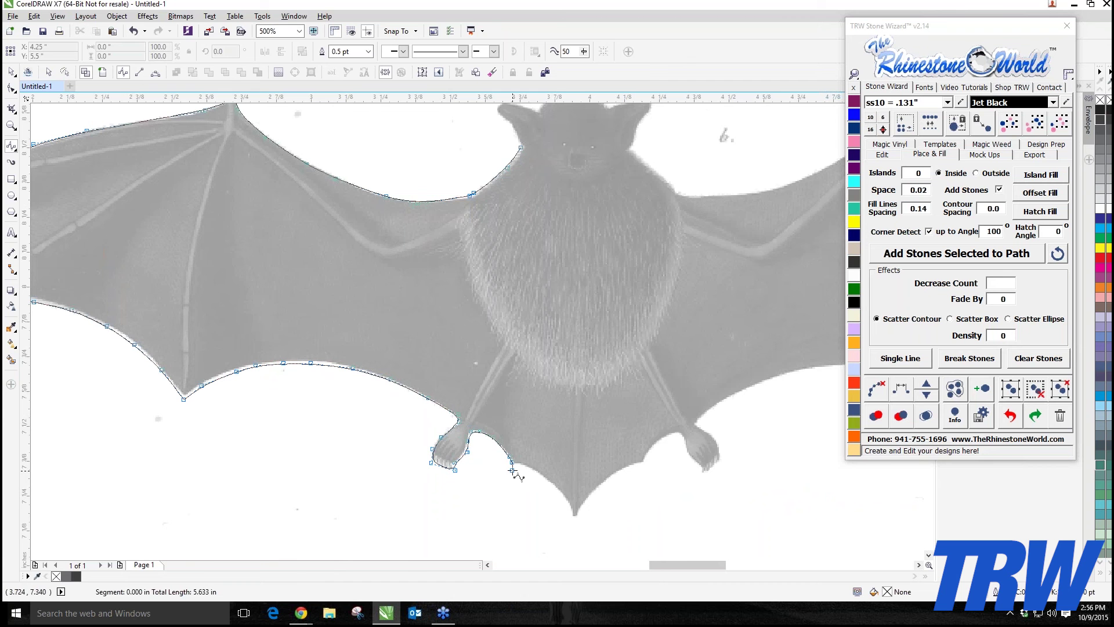
left_click(512, 470)
left_click(522, 464)
left_click(536, 473)
left_click(555, 486)
left_click(573, 504)
- Trace the right half of the tail membrane, from the tail tip up to the right foot
left_click(590, 496)
left_click(620, 469)
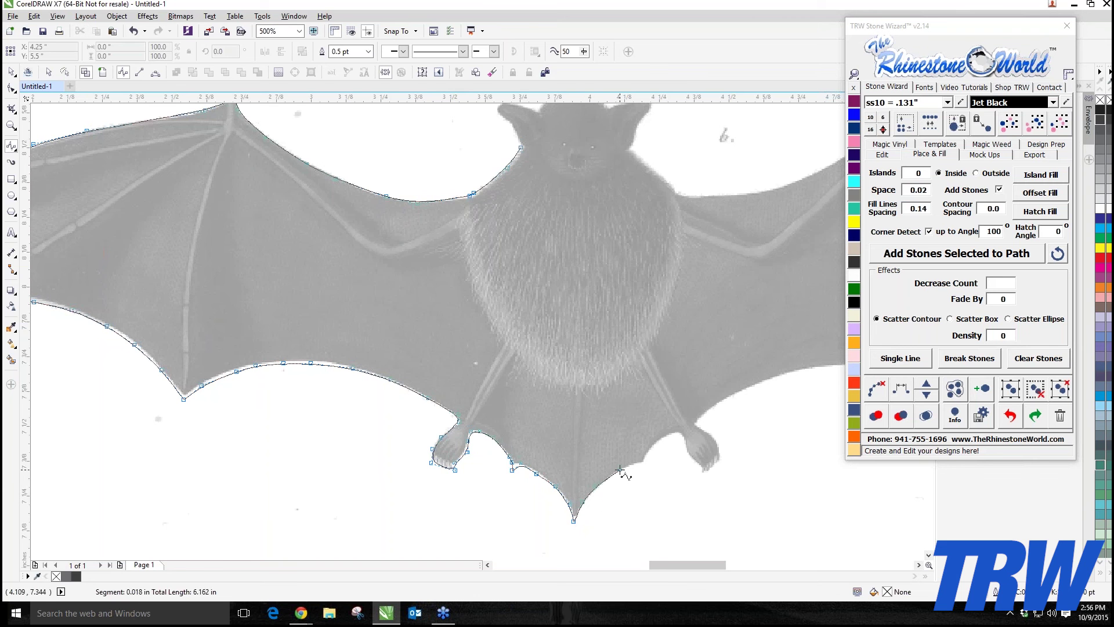
left_click(654, 446)
left_click(678, 434)
- Outline the bat's right foot back up to the underside of the right wing
left_click(683, 436)
left_click(688, 459)
left_click(721, 453)
left_click(718, 440)
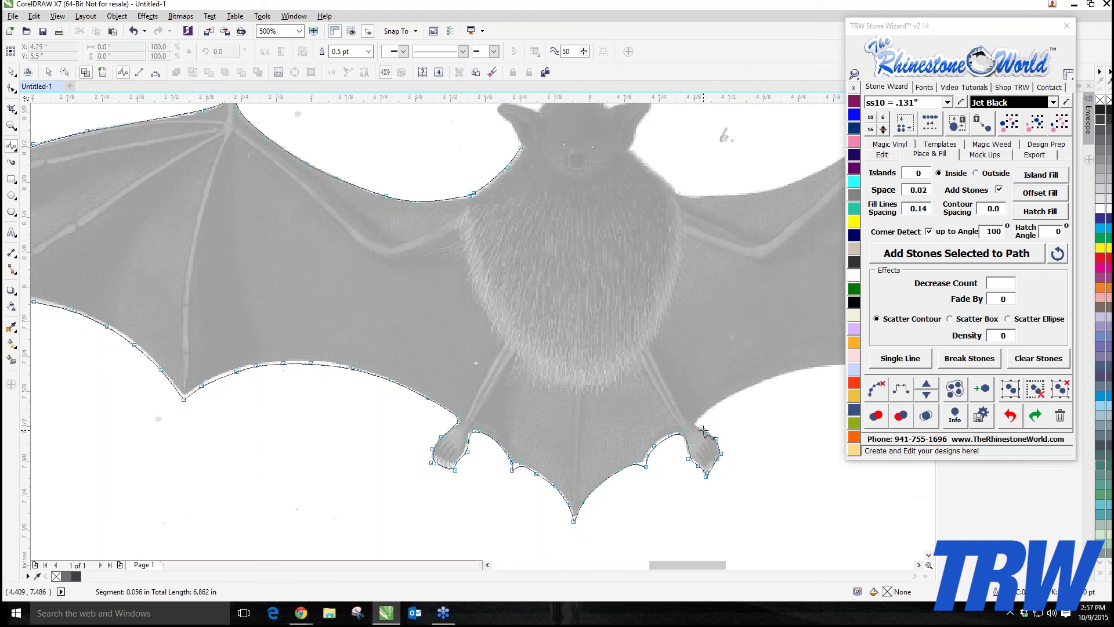
left_click(718, 414)
- Trace the right wing's inner scallop from the foot to the wing's lowest point
left_click_drag(696, 416, 264, 448)
left_click(276, 444)
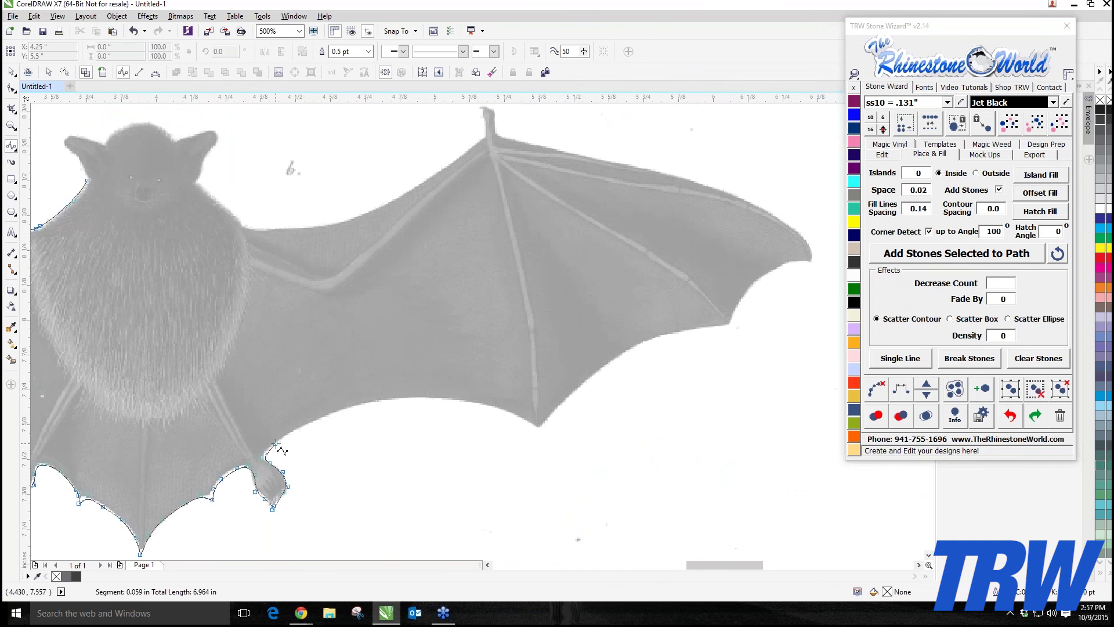
left_click(336, 414)
left_click(371, 401)
left_click(438, 399)
left_click(471, 403)
left_click(497, 409)
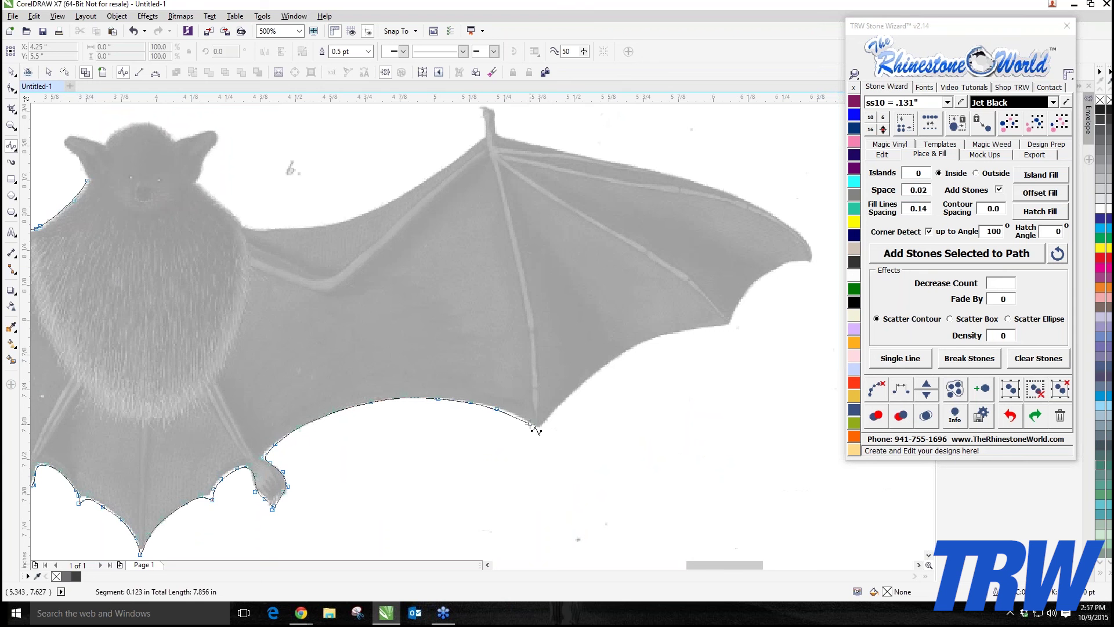
left_click(531, 424)
- Trace the right wing's middle scallop from the lowest wing point up to the next point
left_click(547, 419)
left_click(610, 360)
left_click(646, 343)
left_click(676, 333)
left_click(708, 328)
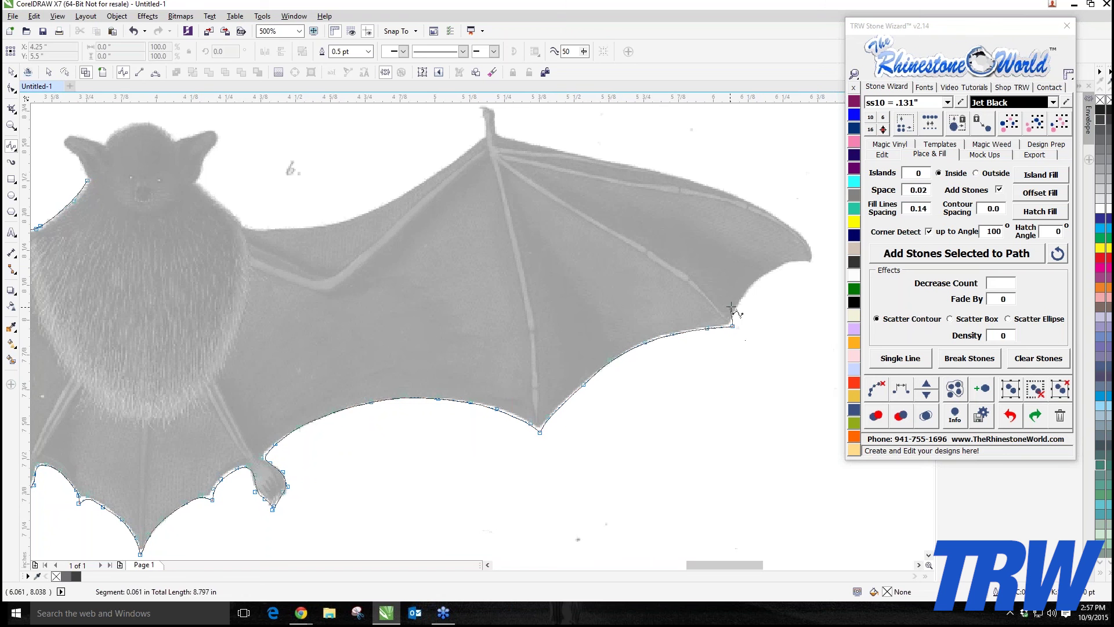
- Trace the right wing's outermost scallop up to the wing tip
left_click(740, 307)
left_click(757, 283)
left_click(777, 270)
left_click(798, 261)
left_click_drag(810, 264, 540, 361)
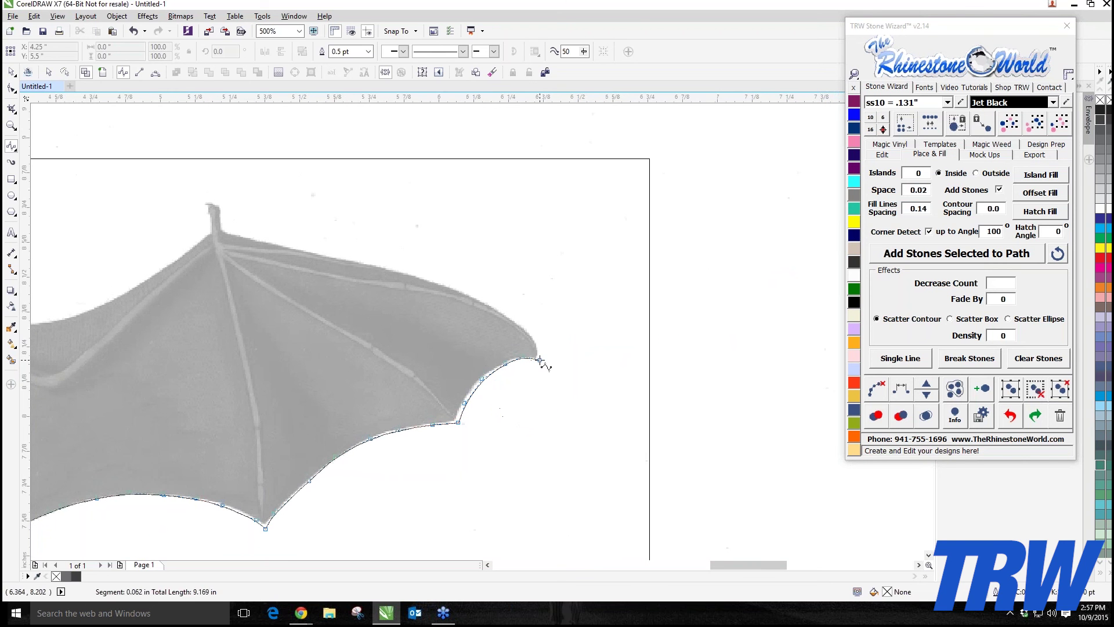
- Trace the right wing's upper edge from the wing tip back toward the claw at the top of the wing
left_click(533, 332)
left_click(498, 312)
left_click(446, 284)
left_click(388, 270)
left_click(313, 253)
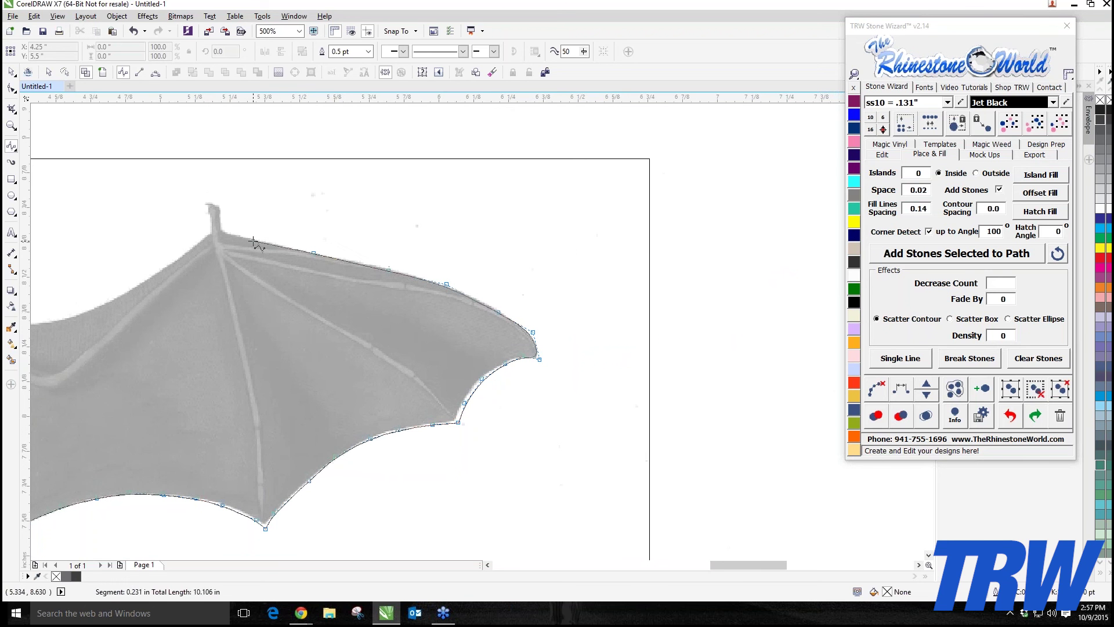
left_click(253, 239)
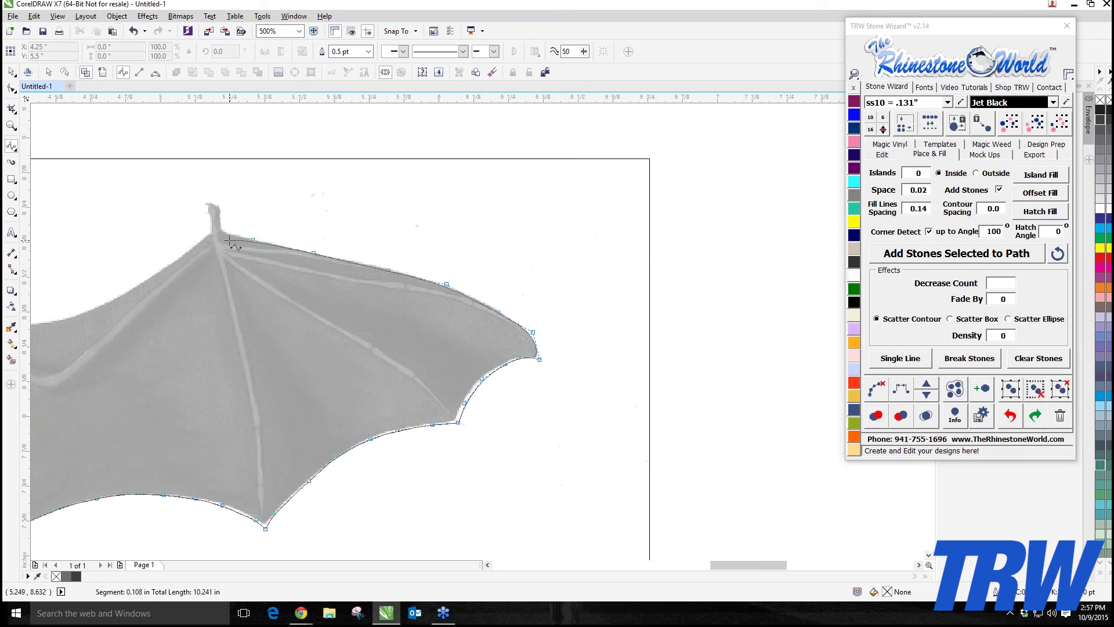
- Outline the small thumb claw at the top of the right wing
left_click(221, 212)
left_click(203, 201)
left_click(208, 215)
left_click(210, 232)
- Trace the right wing's inner upper edge from the claw down to the bat's shoulder
left_click_drag(194, 244, 550, 247)
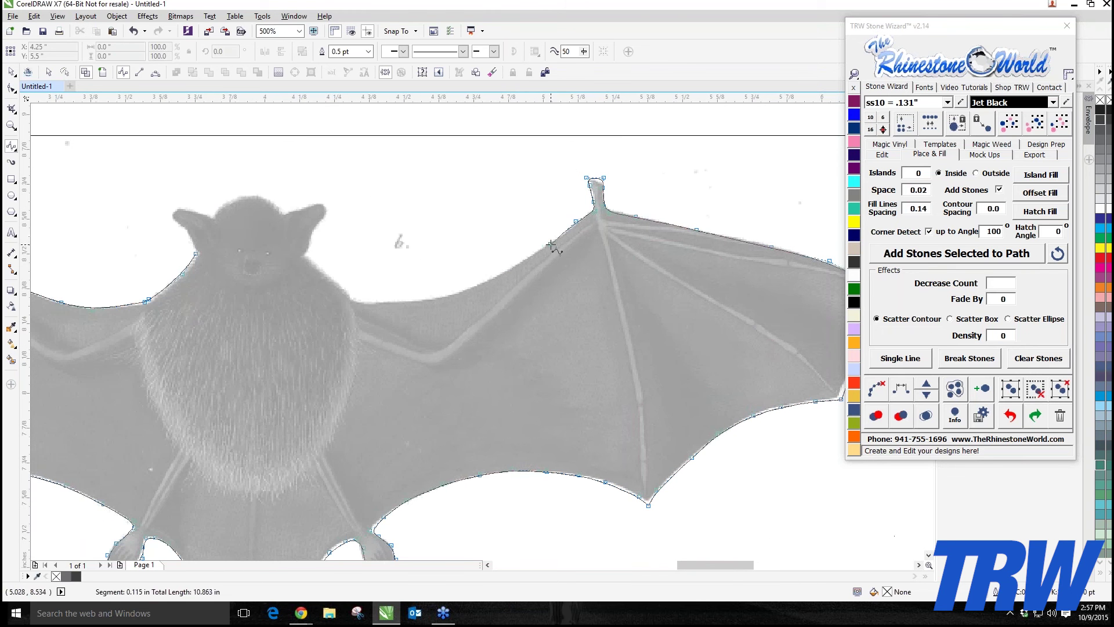
left_click(491, 278)
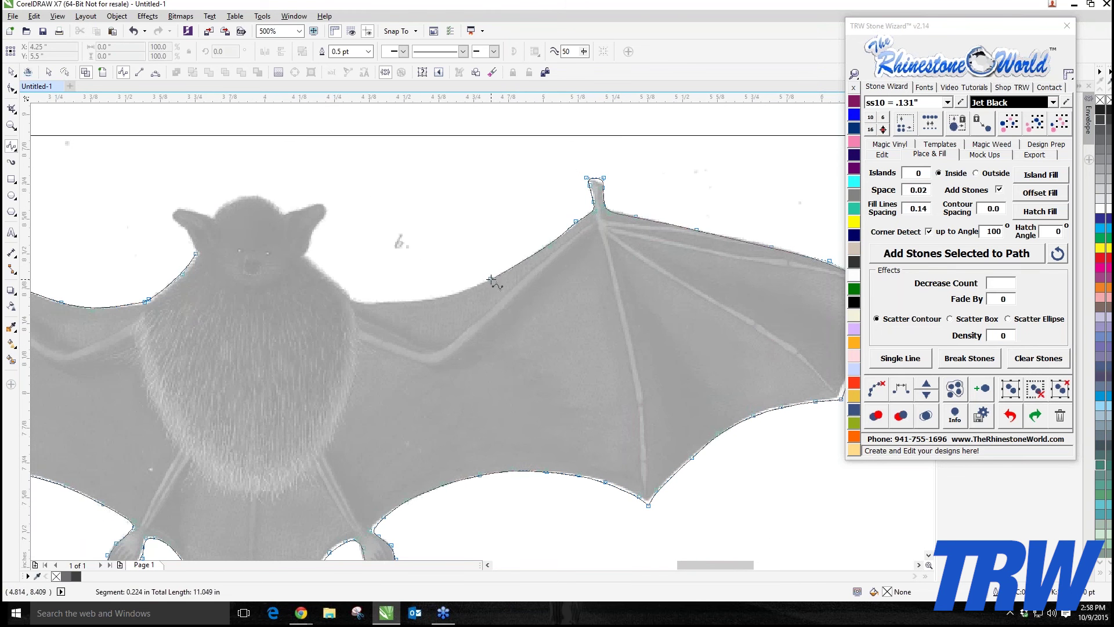
left_click(437, 299)
left_click(390, 301)
left_click(349, 296)
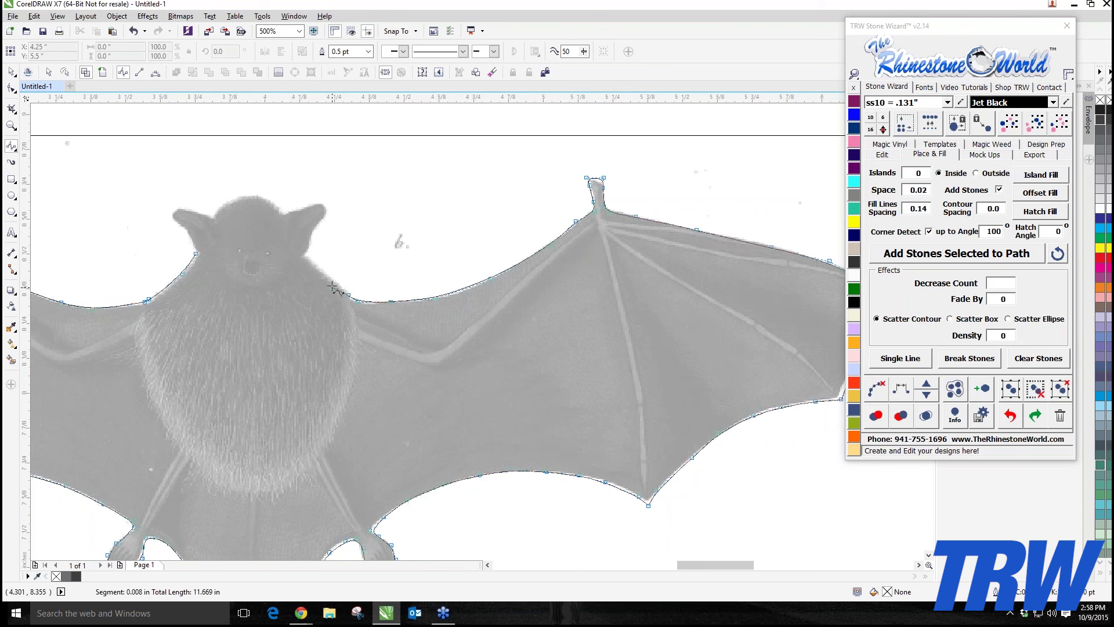
- Trace up the right side of the neck, around the right ear and onto the top of the head
left_click(324, 272)
left_click(324, 219)
left_click(331, 205)
left_click(314, 203)
left_click(296, 209)
left_click(270, 200)
left_click(245, 194)
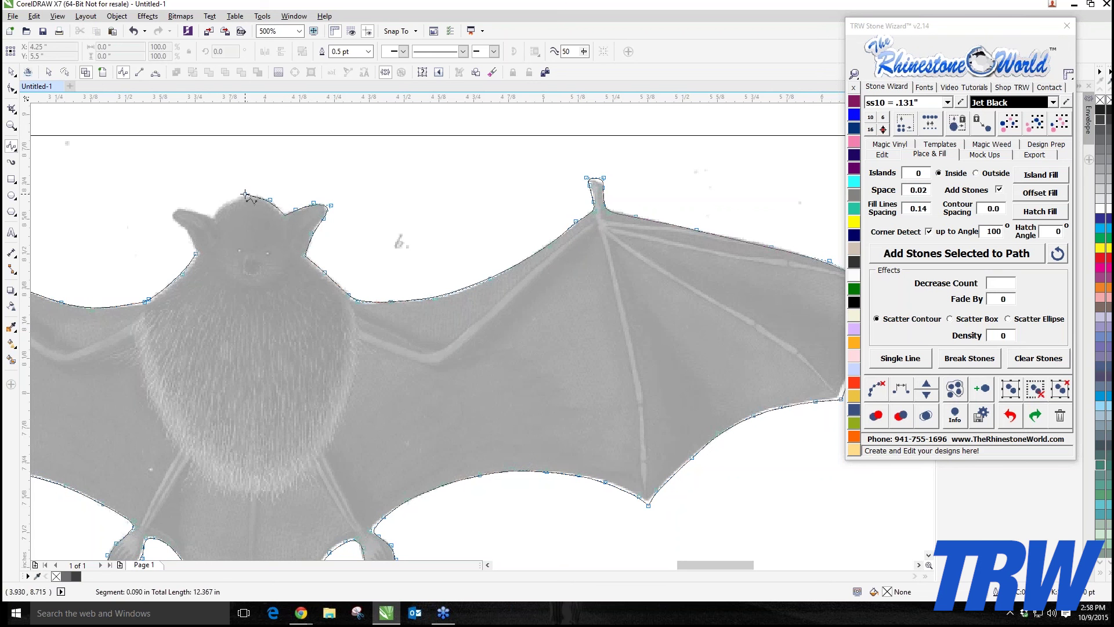
- Trace the rest of the head and the left ear, and close the outline at its starting point on the neck
left_click(228, 201)
left_click(217, 209)
left_click(195, 208)
left_click(173, 207)
left_click(181, 226)
left_click(190, 238)
left_click(196, 253)
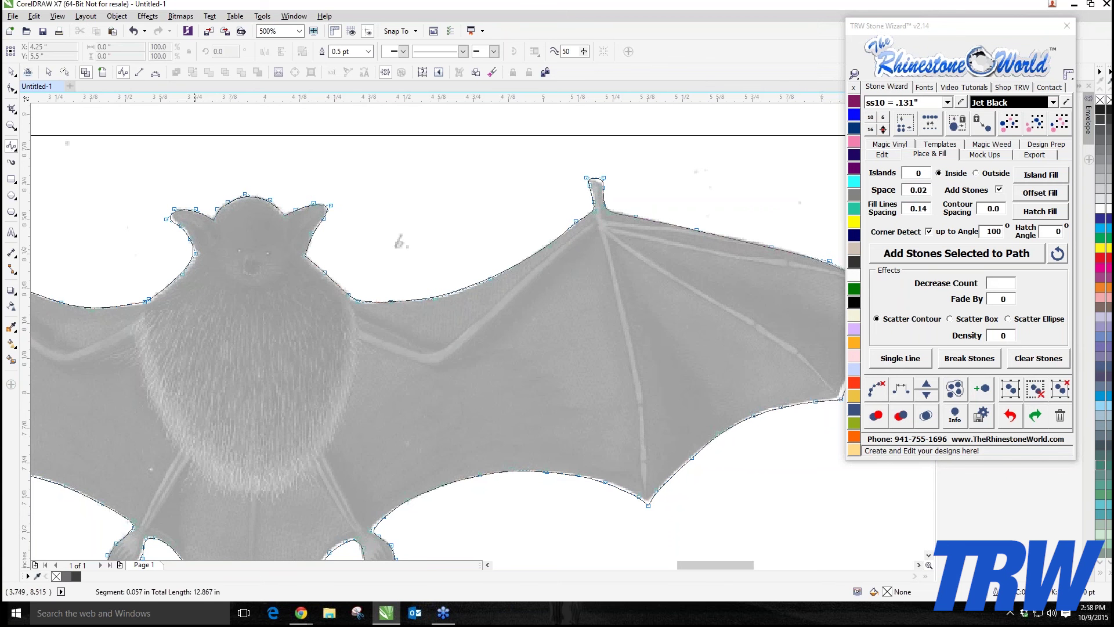
double_click(195, 253)
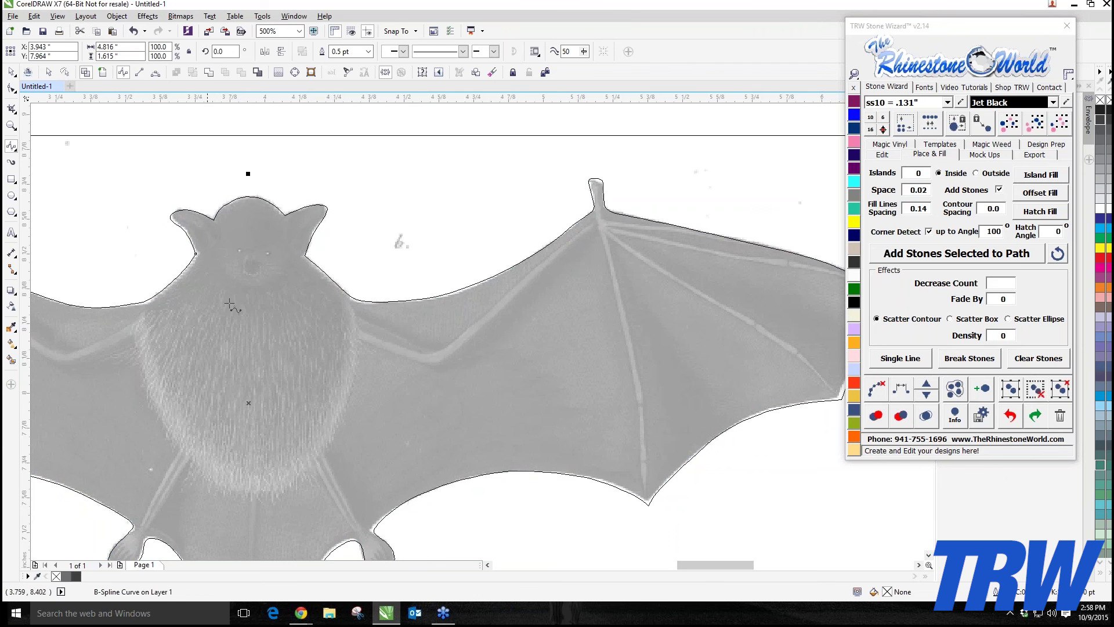
- Switch from the wireframe view to the full-colour view and move the traced outline below the bat picture
left_click(10, 75)
scroll(238, 268, "down", 5)
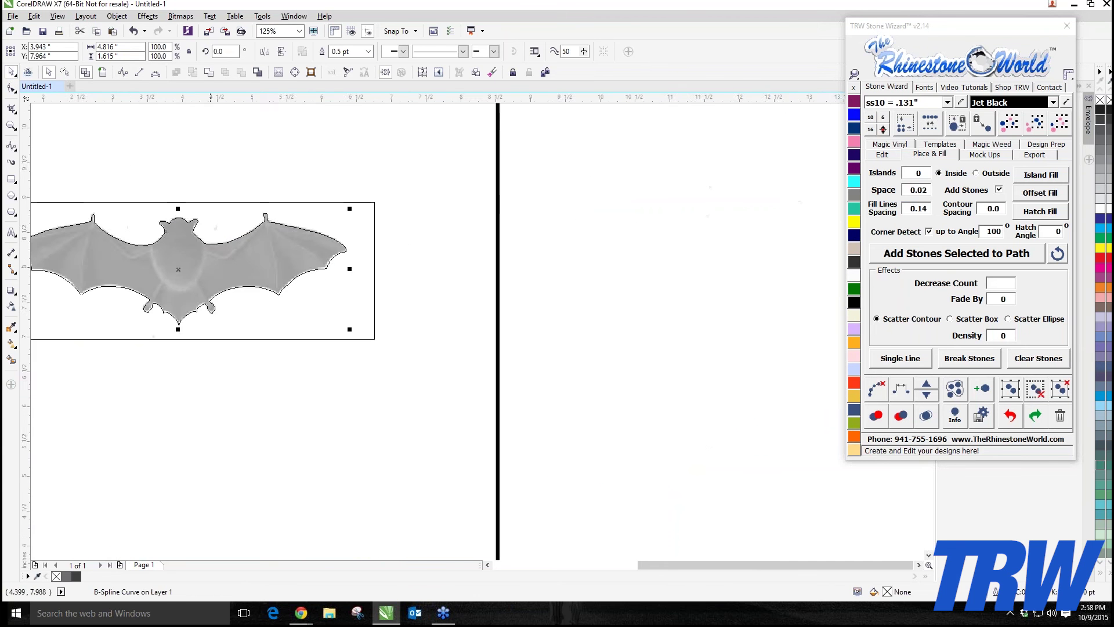
scroll(207, 271, "up", 1)
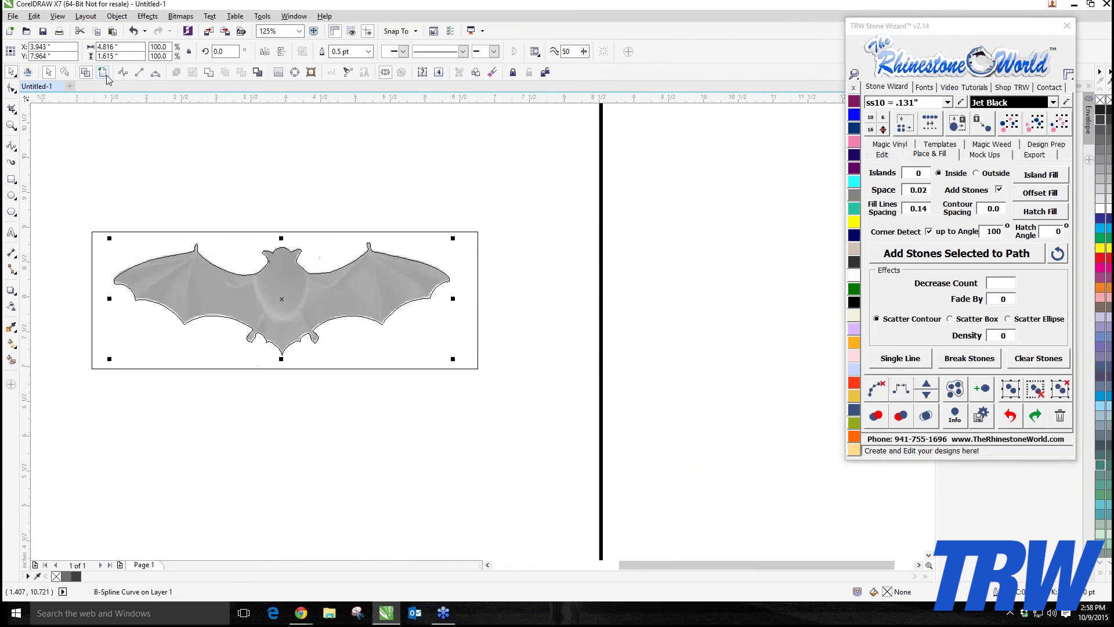
left_click(104, 73)
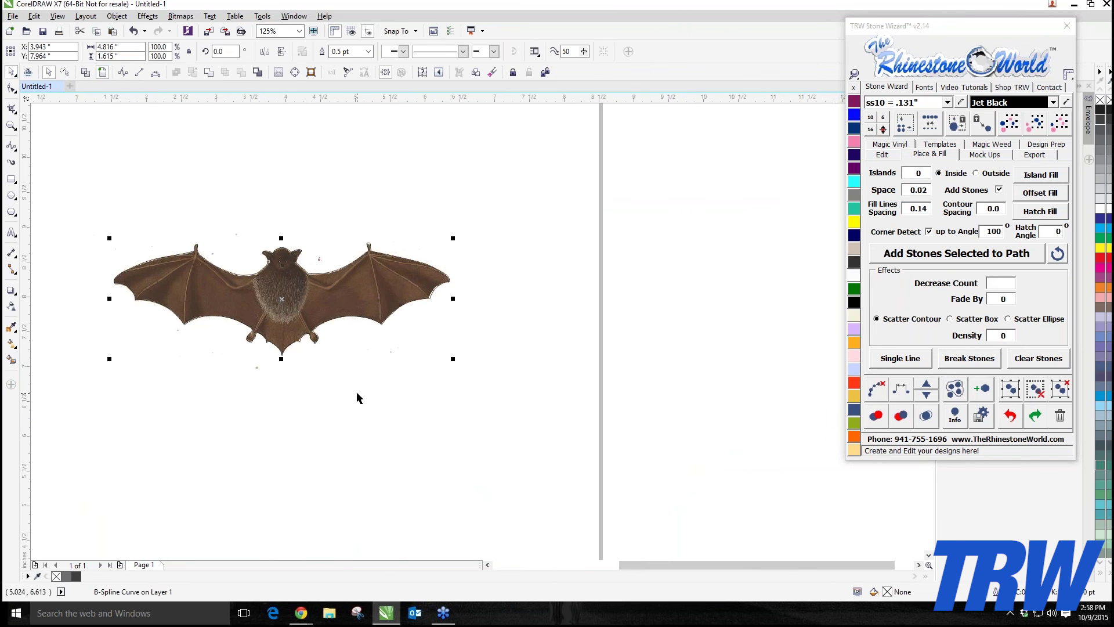
left_click_drag(342, 292, 342, 396)
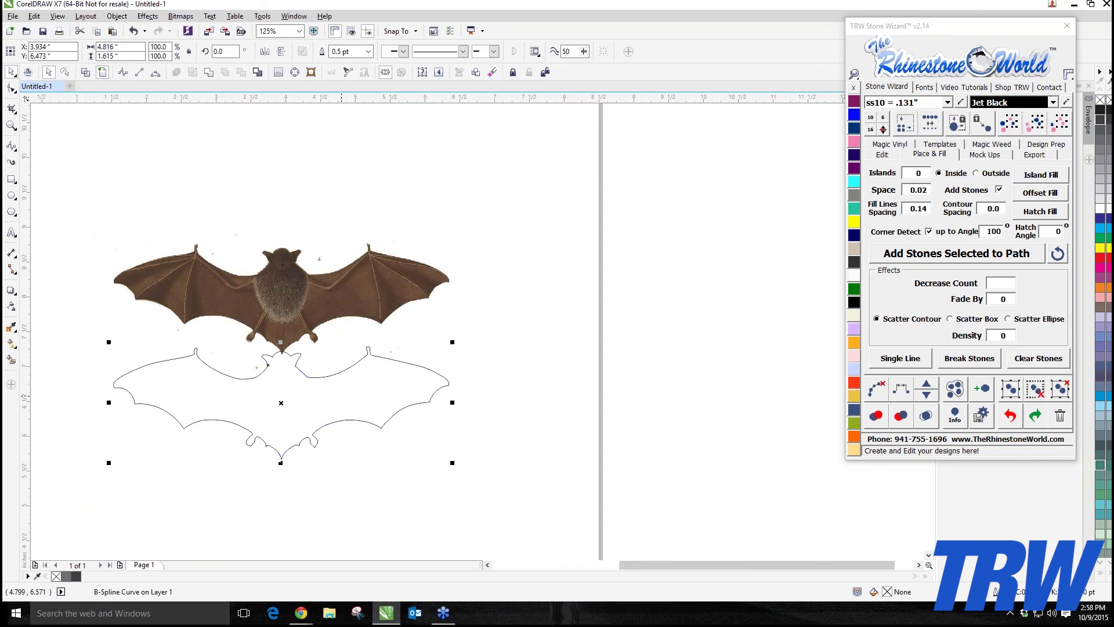
- Unlock the original bat picture and delete it
key("Escape")
right_click(349, 312)
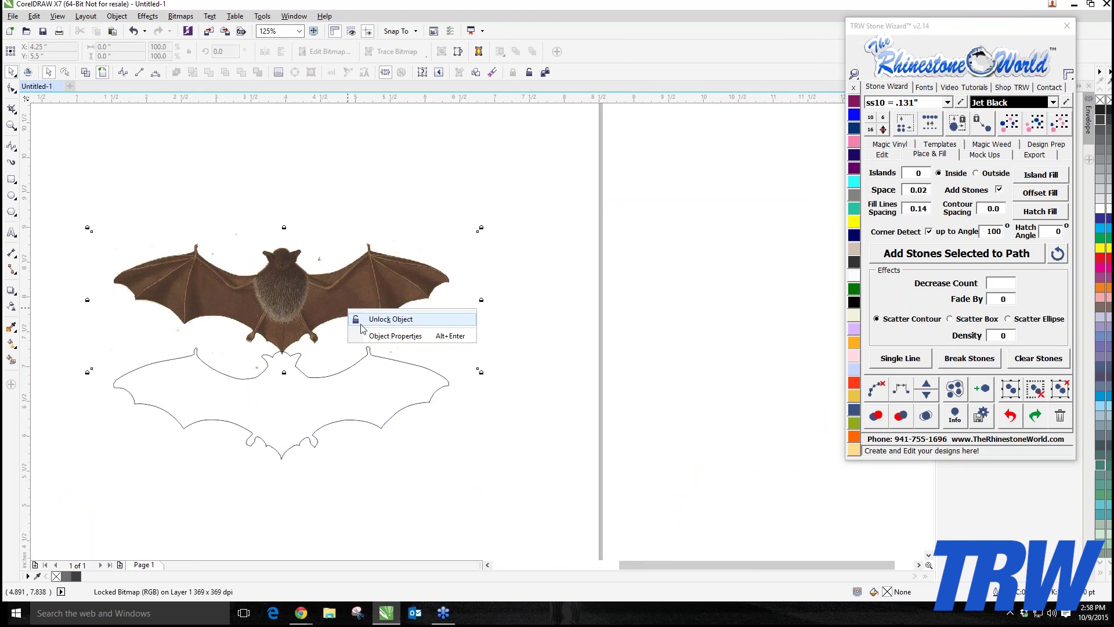
left_click(383, 321)
key("Delete")
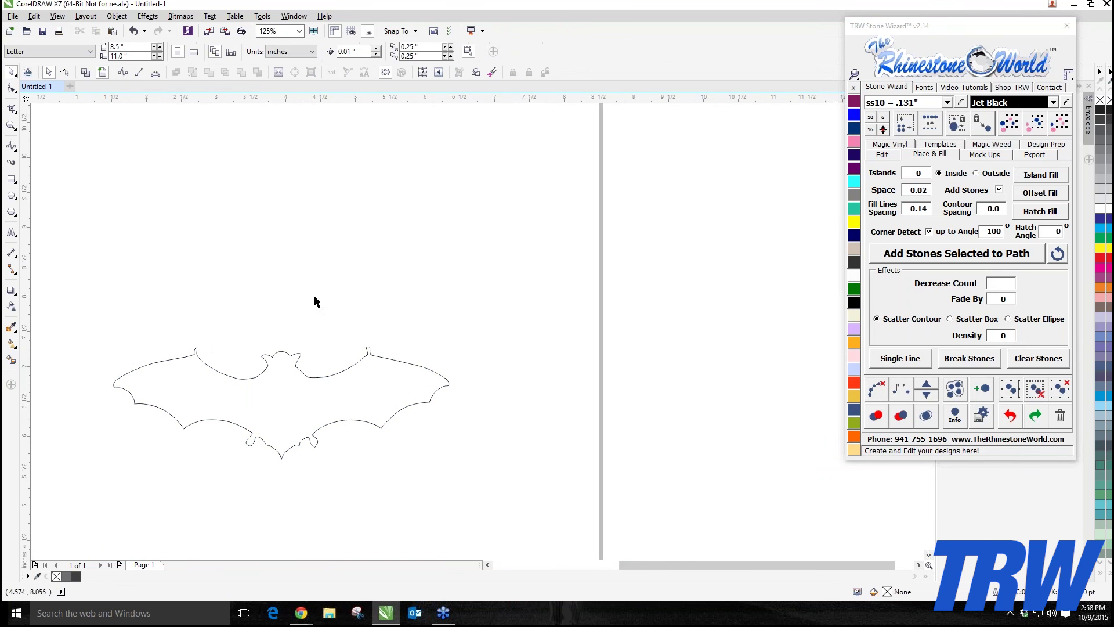
- Fill the traced bat with black, remove its outline and position it in the upper left of the page
left_click_drag(303, 386, 298, 275)
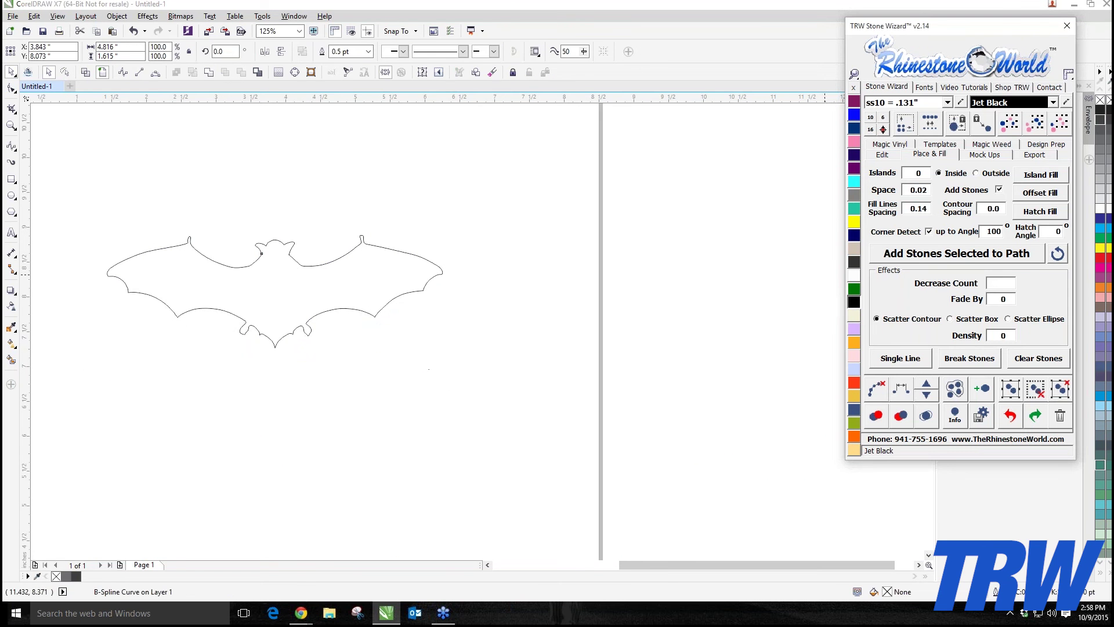
left_click(854, 302)
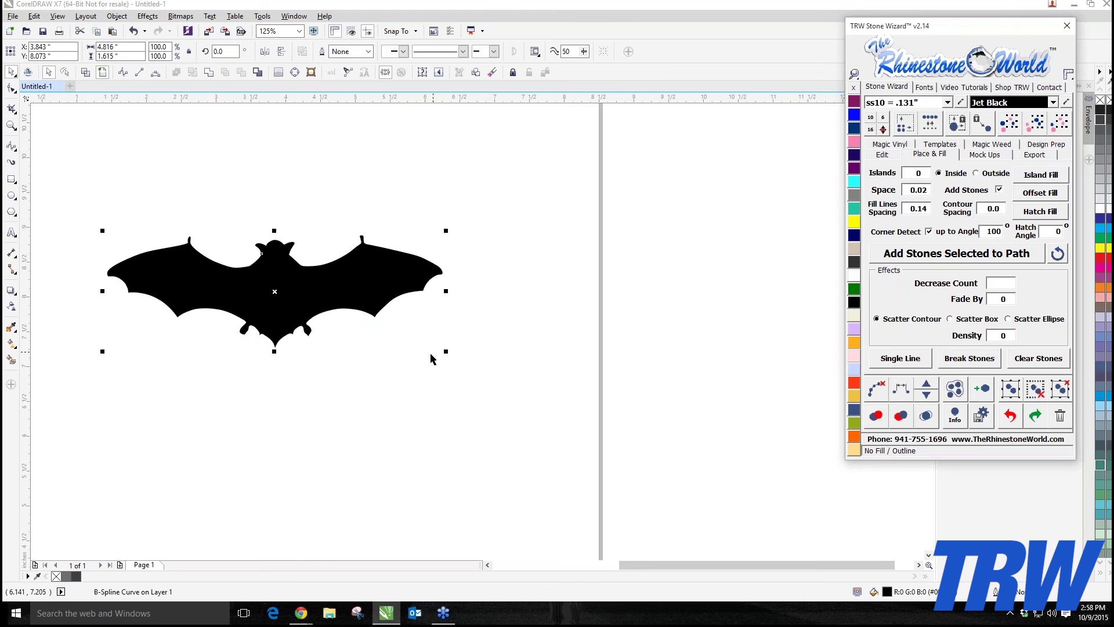
left_click(325, 389)
scroll(351, 356, "down", 2)
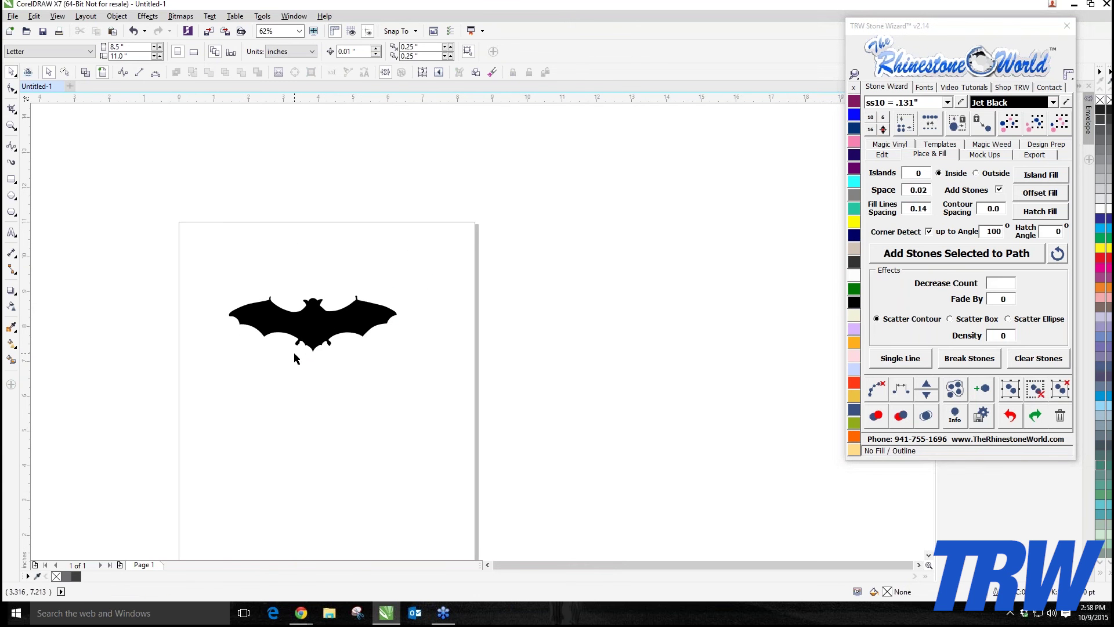
left_click_drag(294, 355, 262, 308)
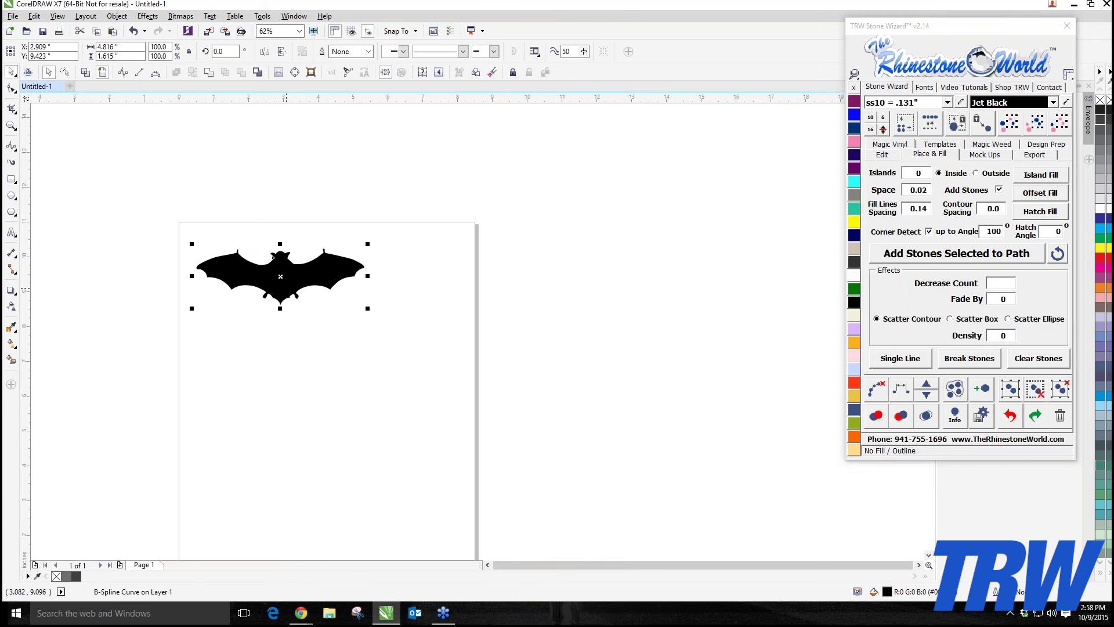
left_click(289, 307)
- Delete the control points that form the small notch between the bat's left foot and the tail tip
scroll(288, 308, "up", 4)
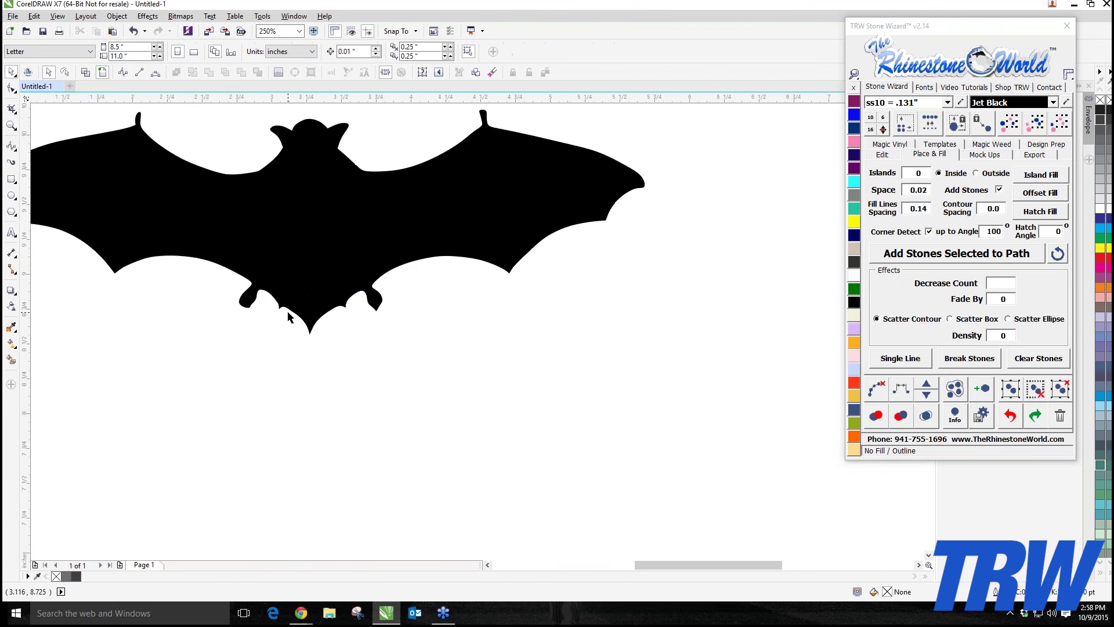
scroll(289, 309, "up", 4)
key("F10")
left_click(248, 308)
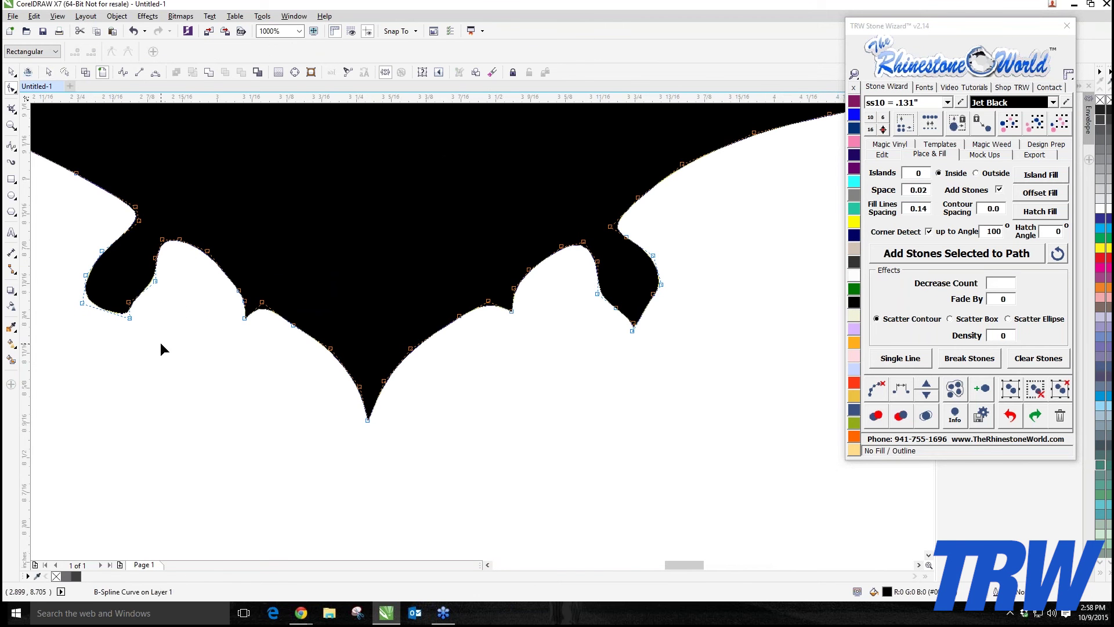
scroll(85, 357, "down", 6)
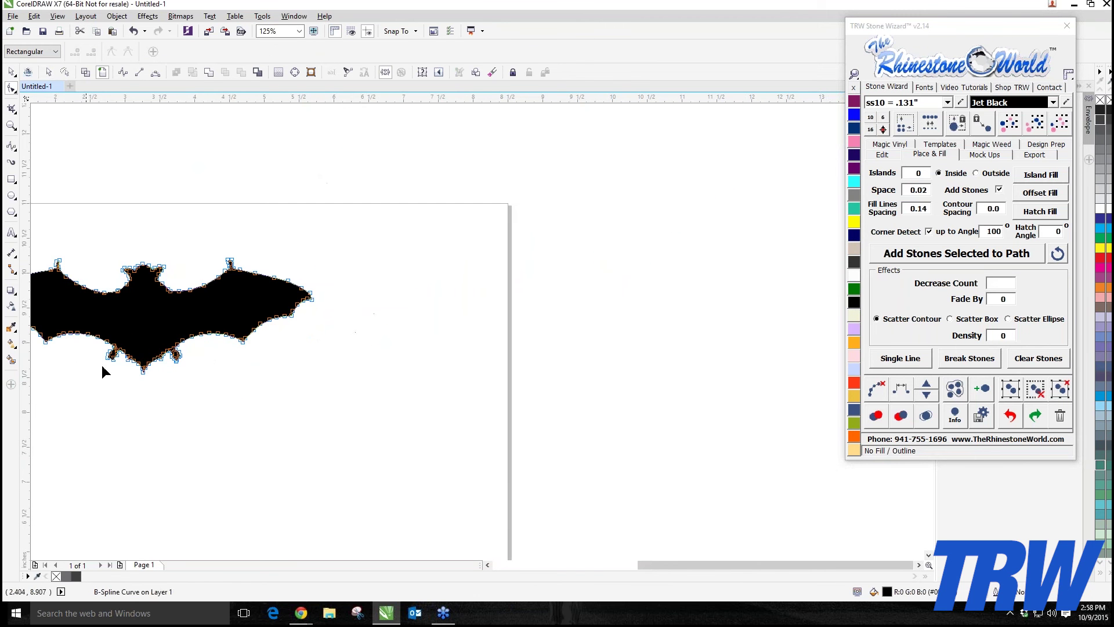
scroll(194, 353, "up", 4)
scroll(335, 333, "up", 3)
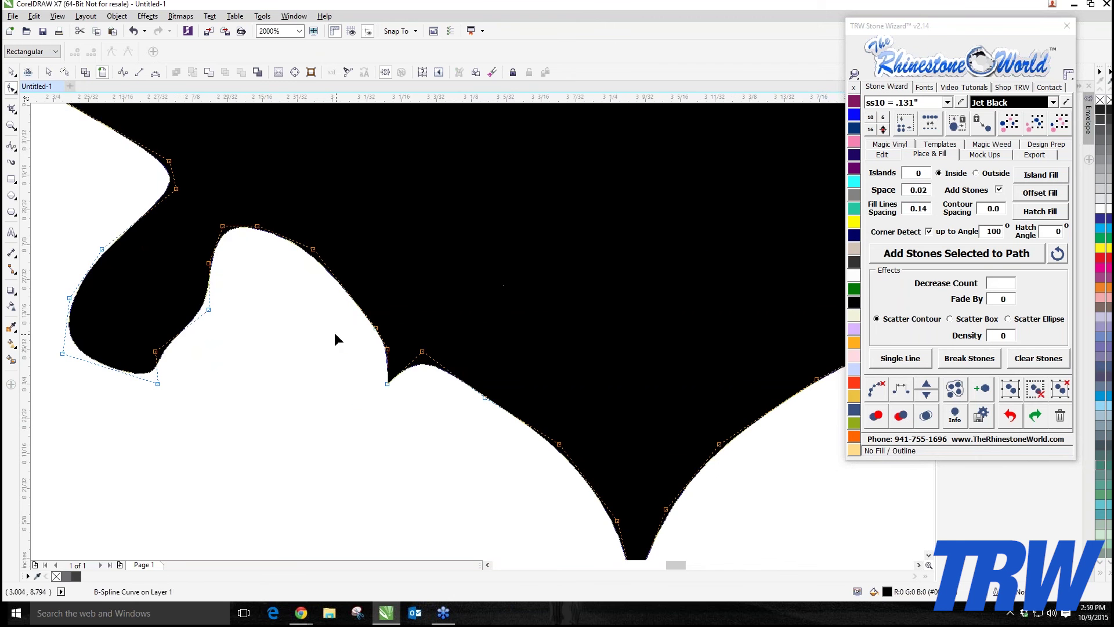
left_click_drag(335, 333, 403, 411)
key("Delete")
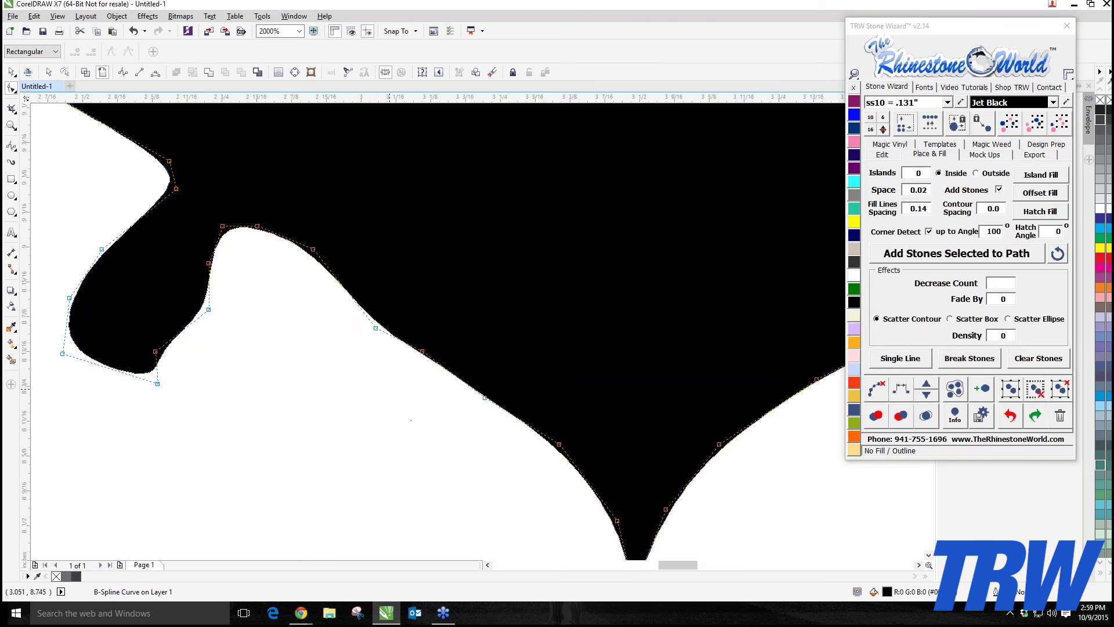
- Remove the control points of the matching notch between the tail tip and the right foot
scroll(441, 396, "down", 3)
scroll(511, 395, "up", 3)
left_click_drag(595, 330, 517, 435)
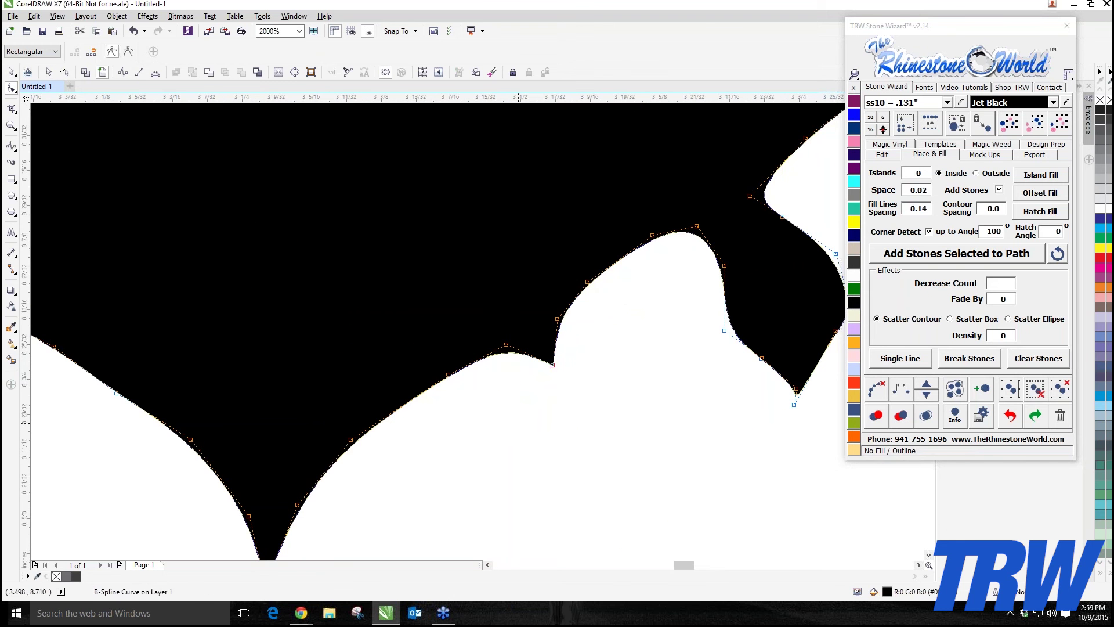
scroll(401, 451, "down", 7)
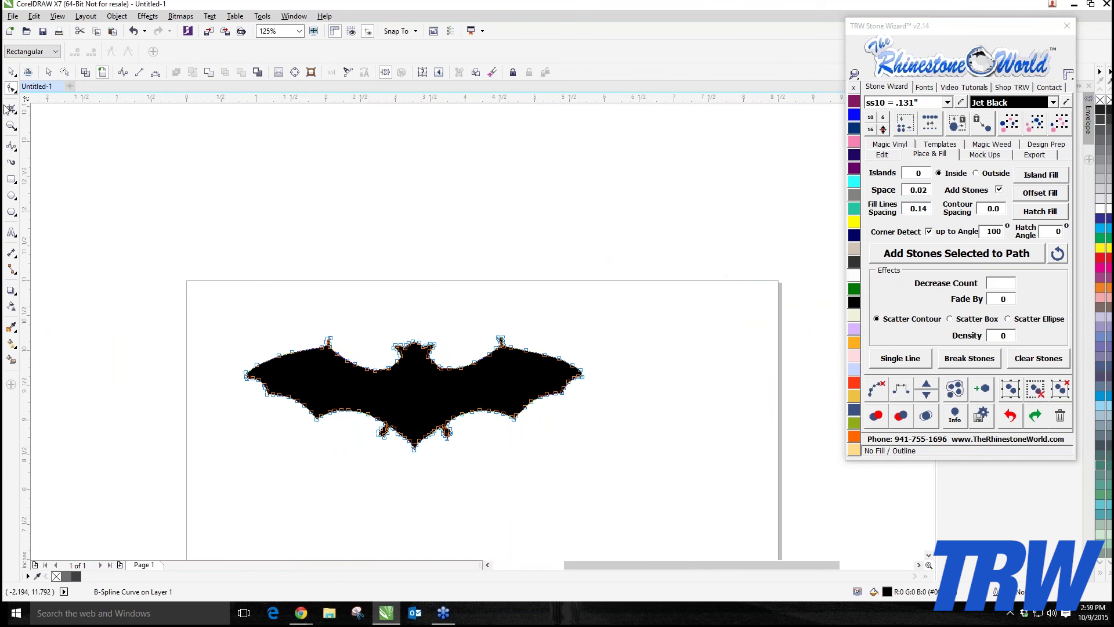
left_click(11, 74)
left_click(514, 483)
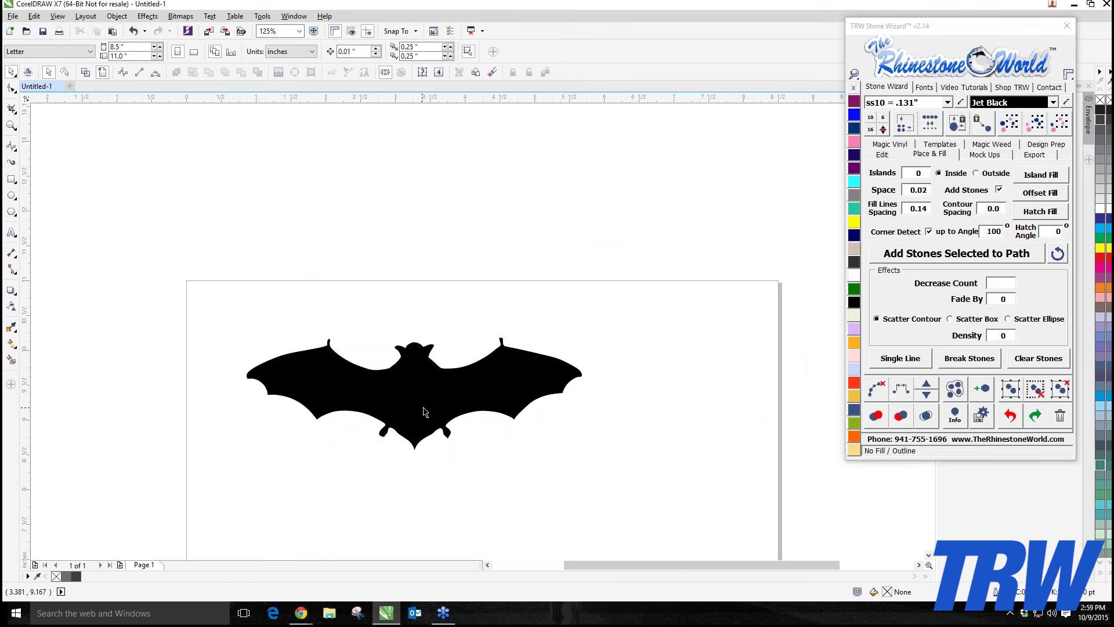
- Place a copy of the bat below the original and rotate the copy about 8 degrees counterclockwise
left_click_drag(423, 410, 382, 454)
scroll(361, 370, "down", 2)
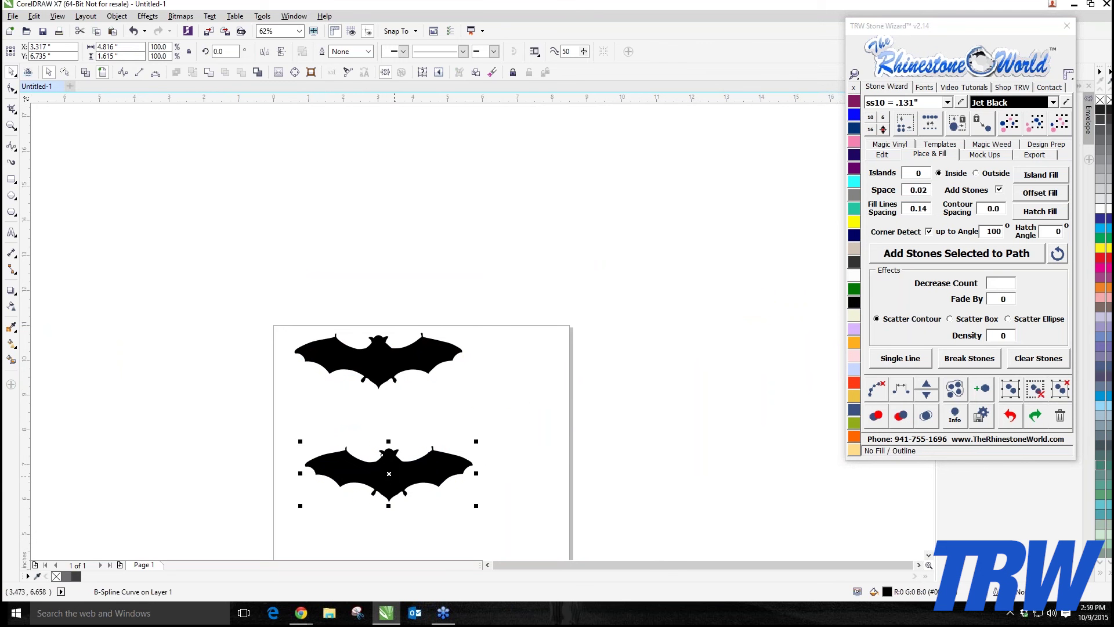
left_click(394, 474)
left_click_drag(298, 443, 295, 456)
- Move the upper bat to the right and scale it down to about 66 percent
left_click_drag(399, 381, 477, 396)
left_click_drag(544, 344, 485, 364)
left_click_drag(487, 381, 487, 380)
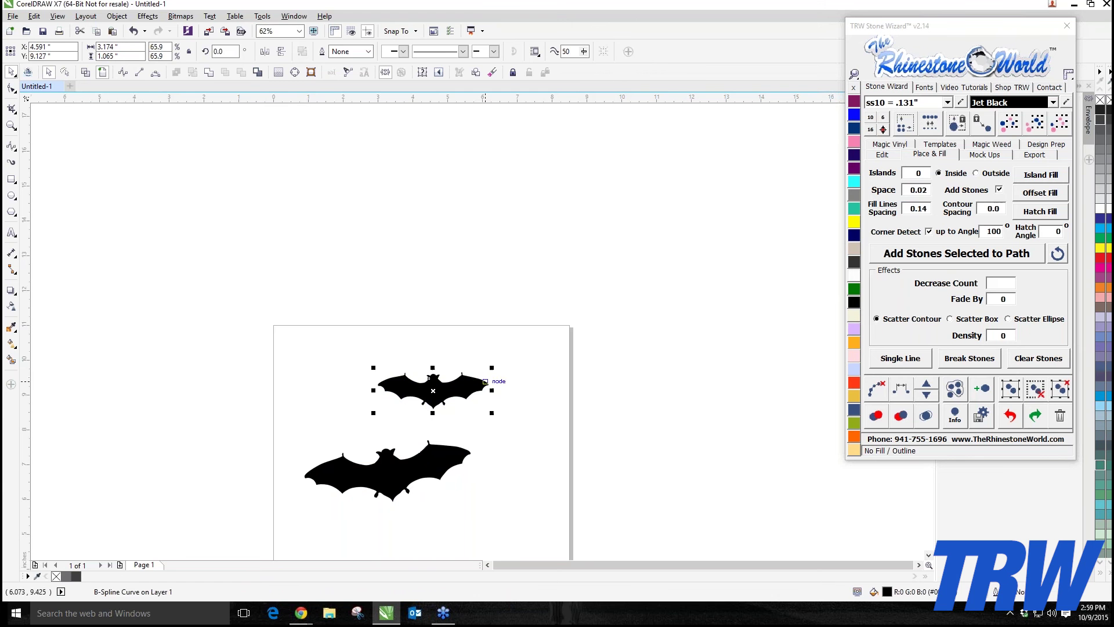
left_click(329, 309)
scroll(340, 332, "down", 3)
scroll(337, 377, "up", 3)
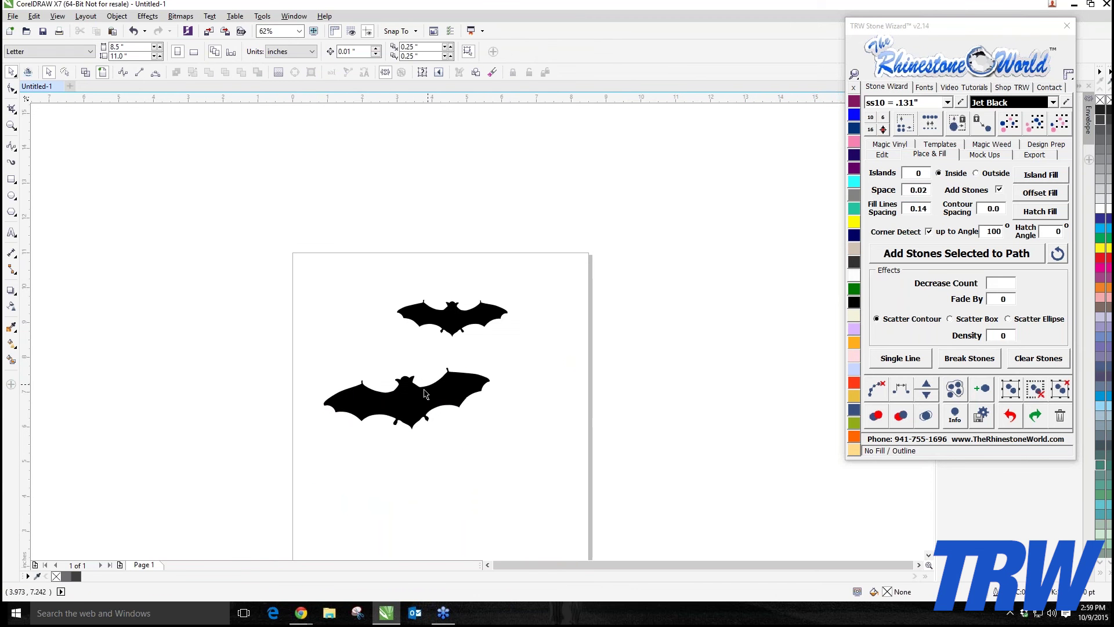
- Fine-tune the placement of the large tilted bat and shift the small bat slightly up and to the left
left_click_drag(424, 388, 403, 385)
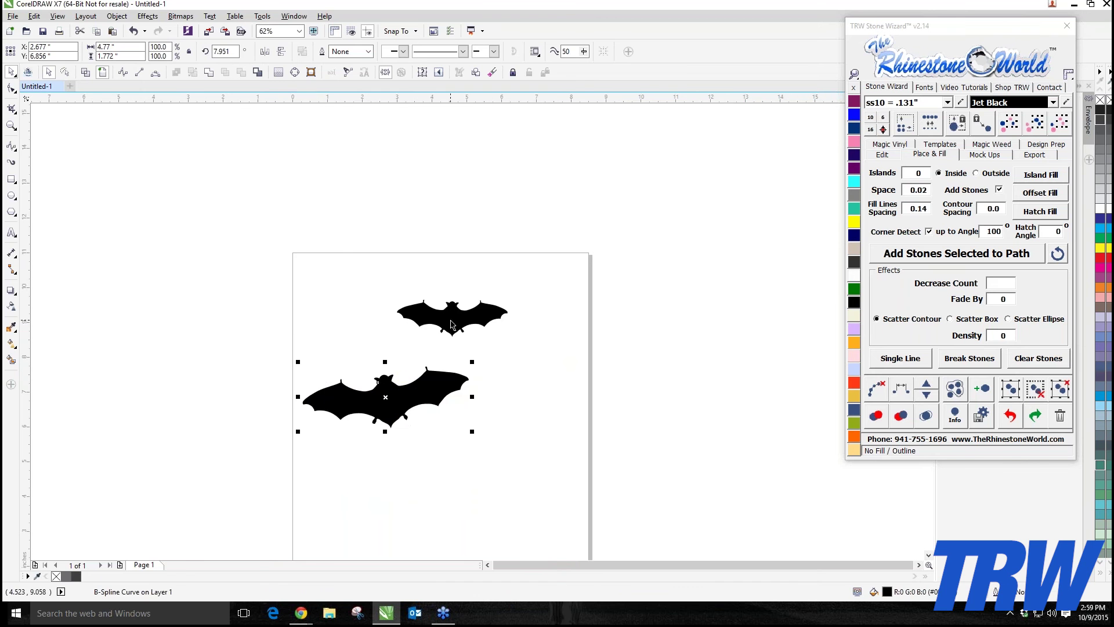
left_click(365, 318)
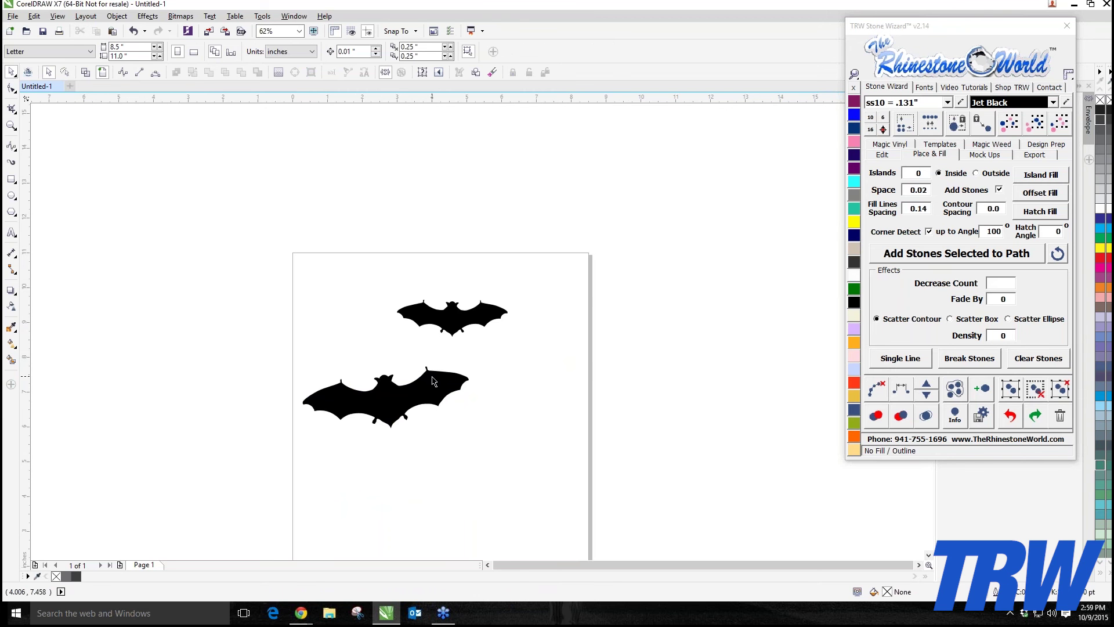
left_click(432, 393)
mouse_move(433, 393)
left_mouse_down()
mouse_move(439, 373)
mouse_move(434, 387)
left_mouse_up()
left_click(456, 306)
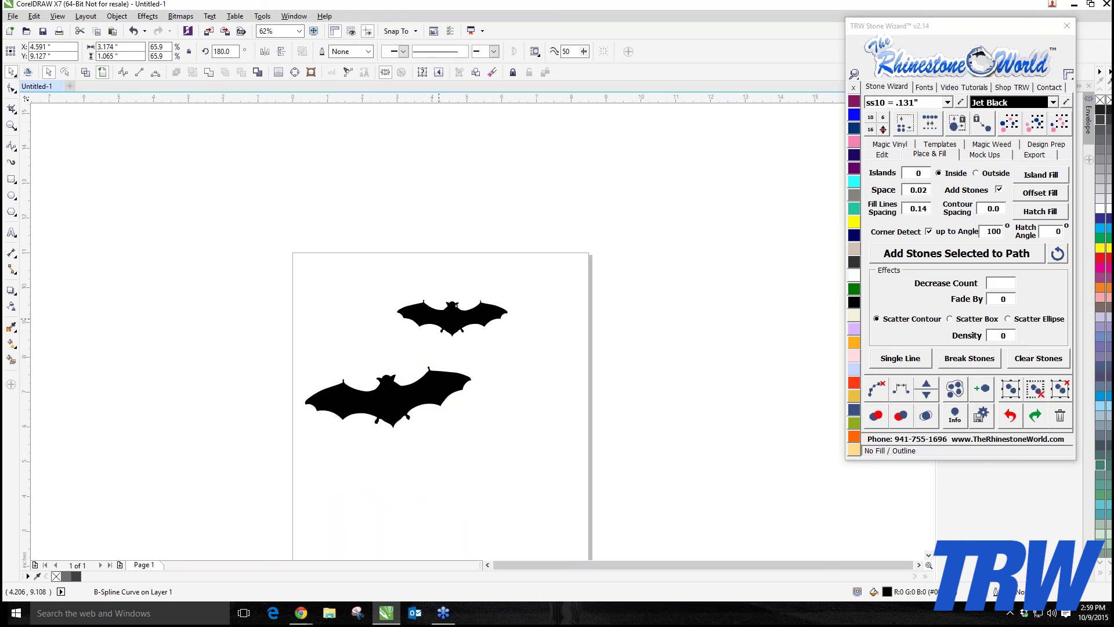
left_click_drag(456, 306, 452, 301)
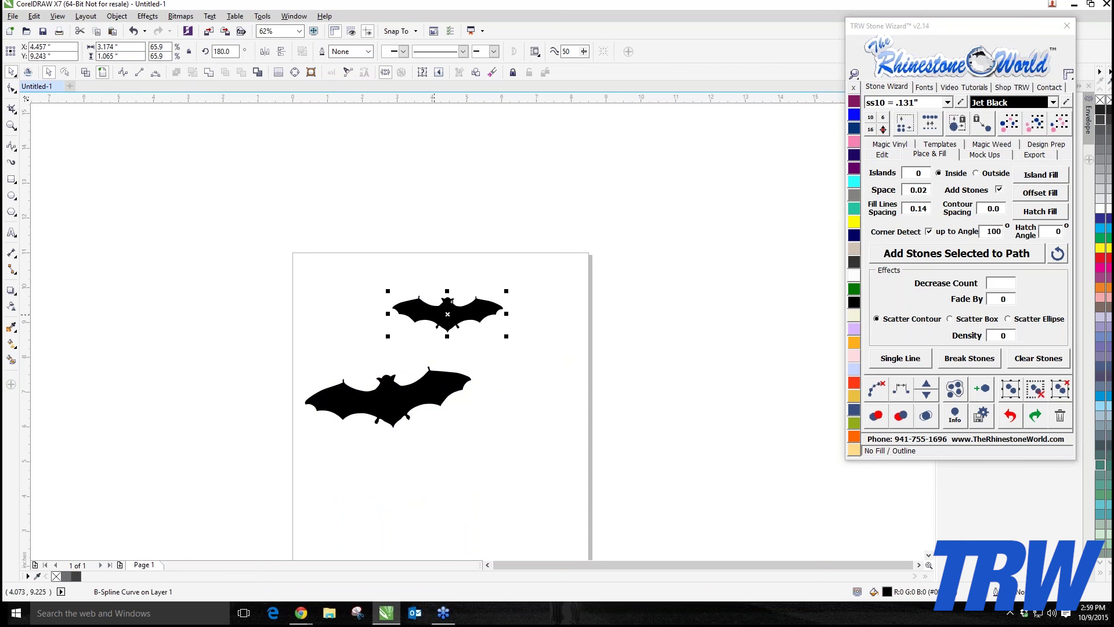
left_click(618, 329)
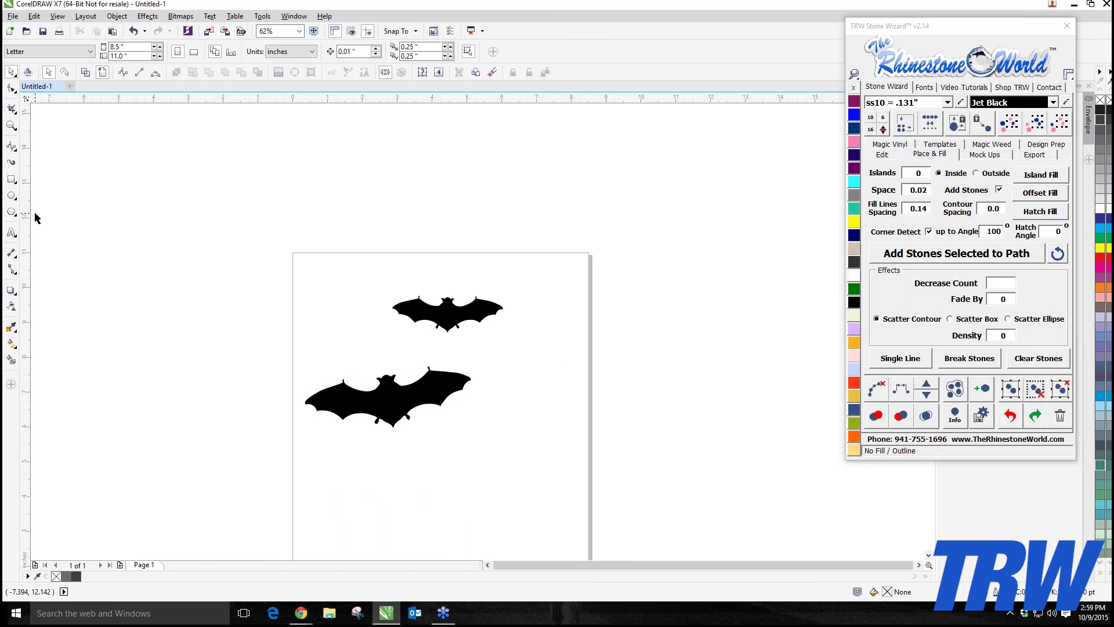
- Draw a circle about 4.4 inches wide over the bats, fill it with Citrine yellow and remove its outline
left_click(11, 196)
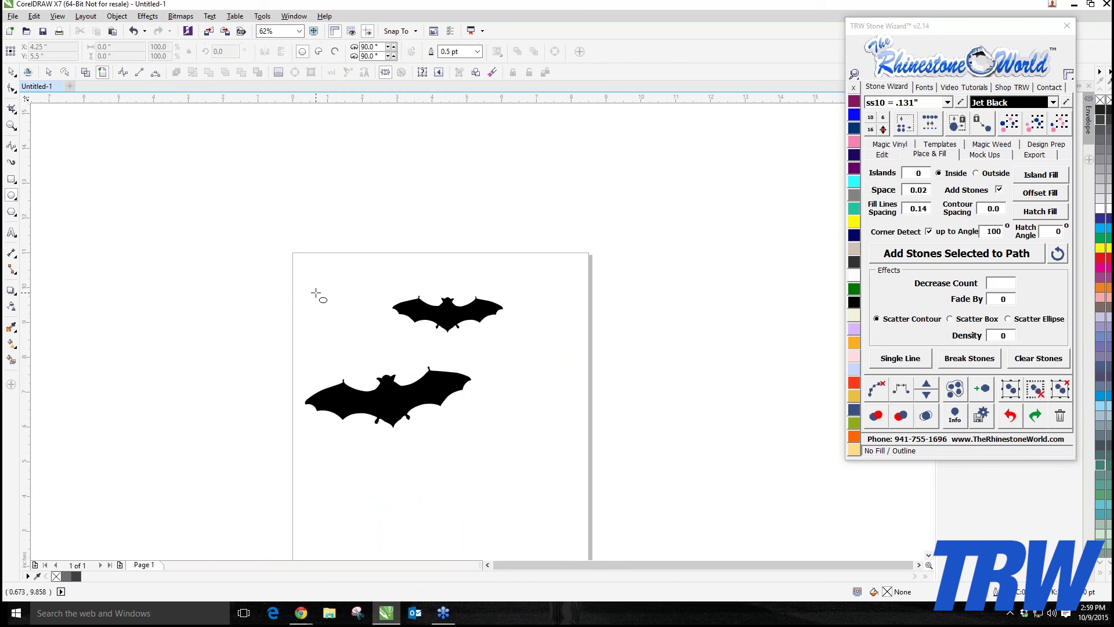
left_click_drag(317, 293, 474, 450)
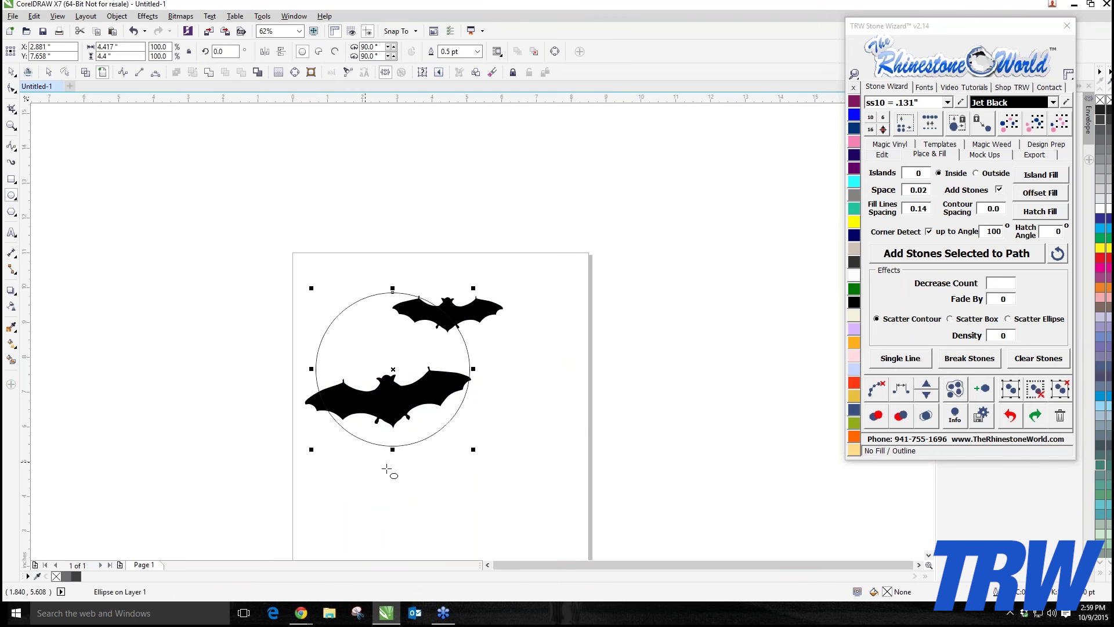
left_click(854, 221)
right_click(852, 88)
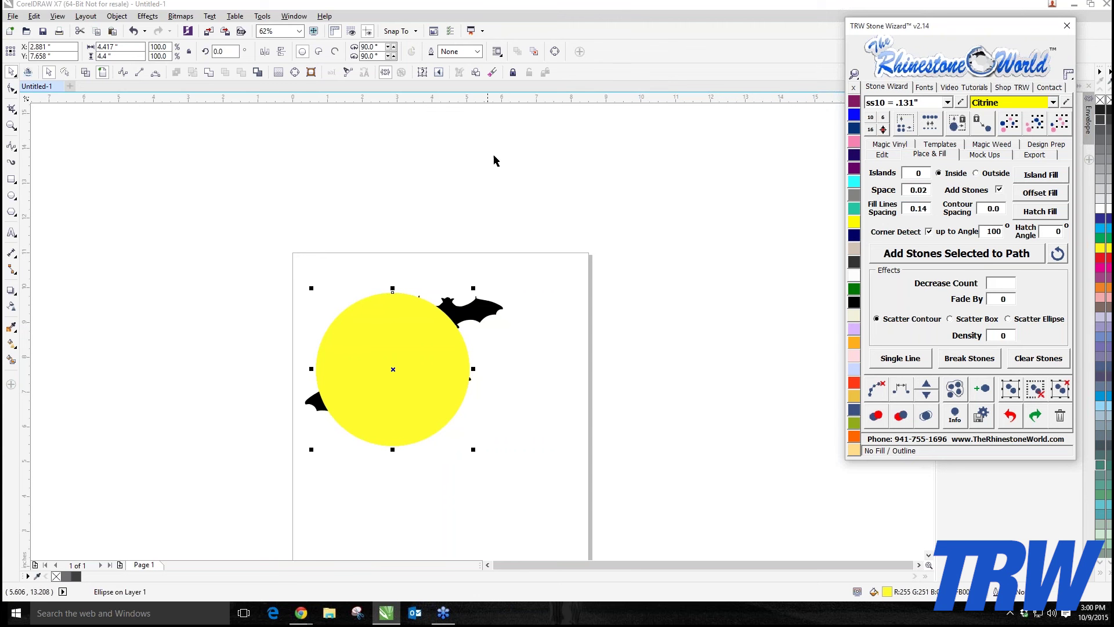
- Send the yellow circle to the back, behind both bats
left_click(883, 156)
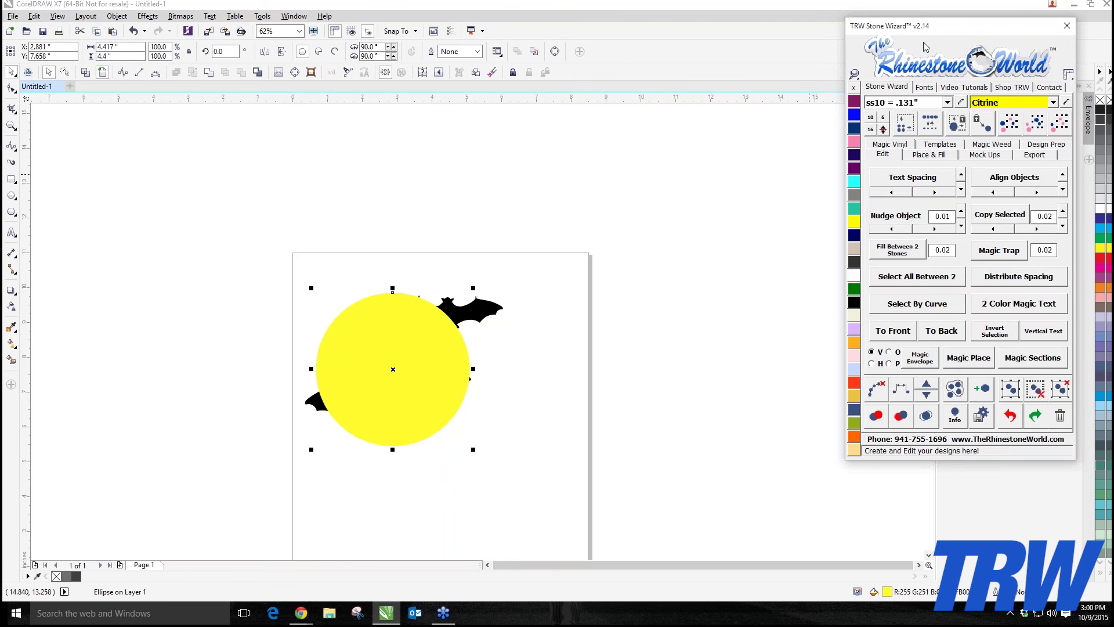
left_click_drag(932, 33, 702, 62)
left_click(674, 365)
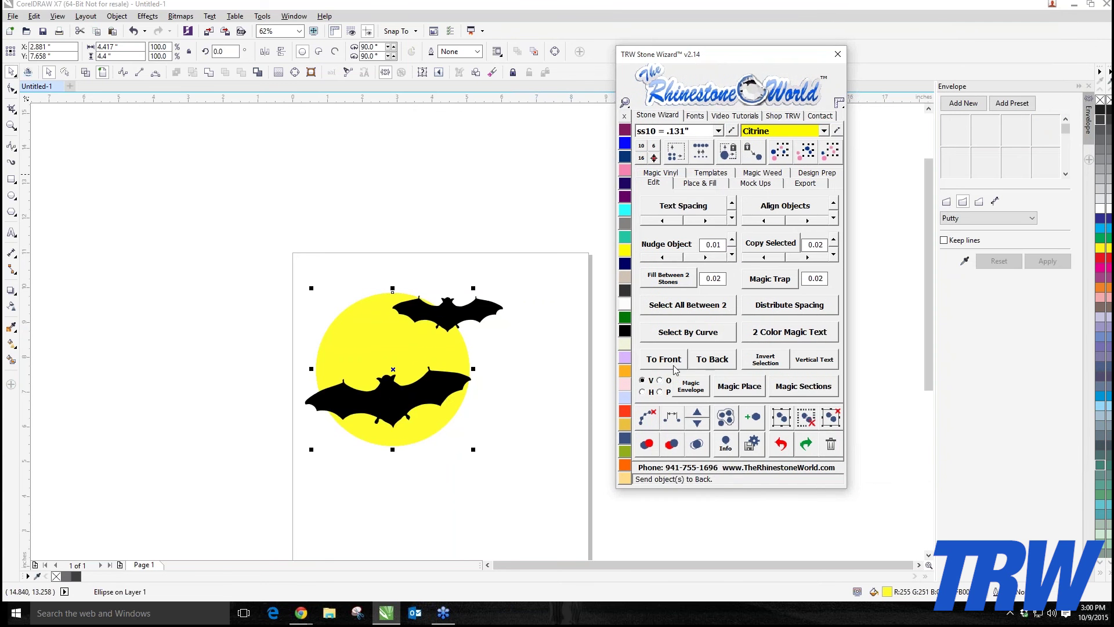
- Reposition both bats on the yellow circle, shifting each slightly down and to the left
left_click_drag(409, 411, 385, 430)
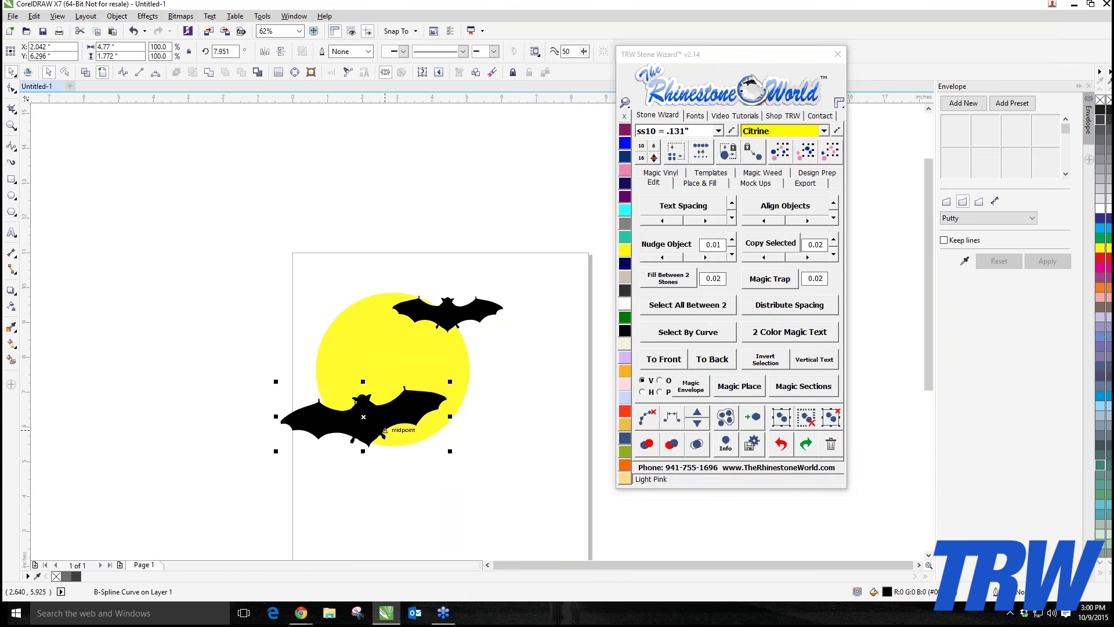
left_click_drag(433, 324, 422, 338)
left_click_drag(408, 421, 417, 410)
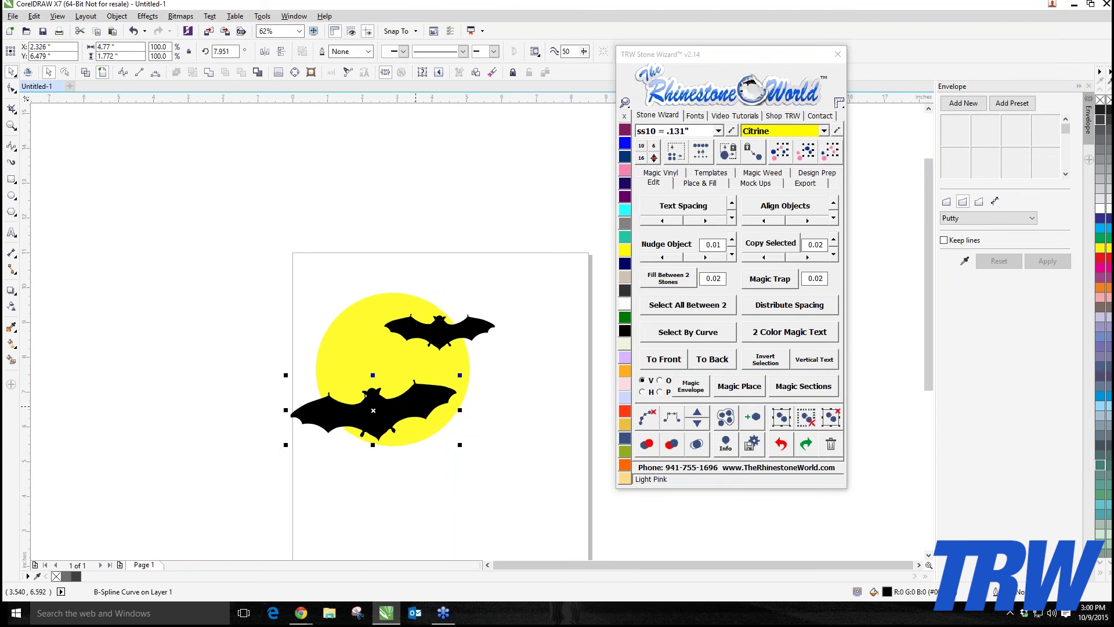
left_click(486, 493)
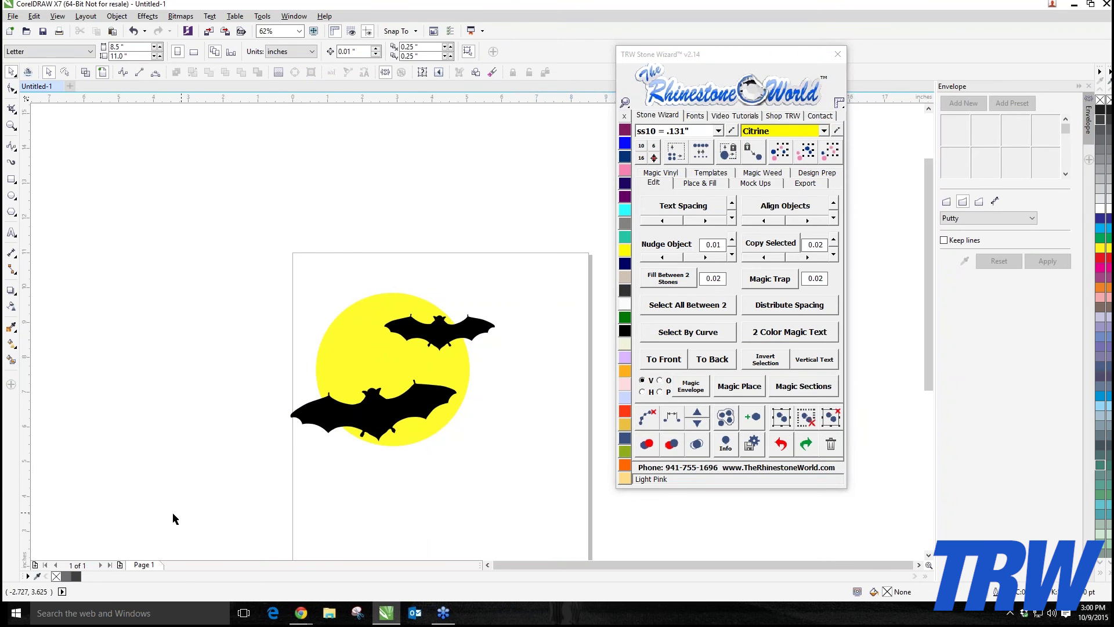
scroll(359, 489, "down", 3)
scroll(300, 453, "up", 5)
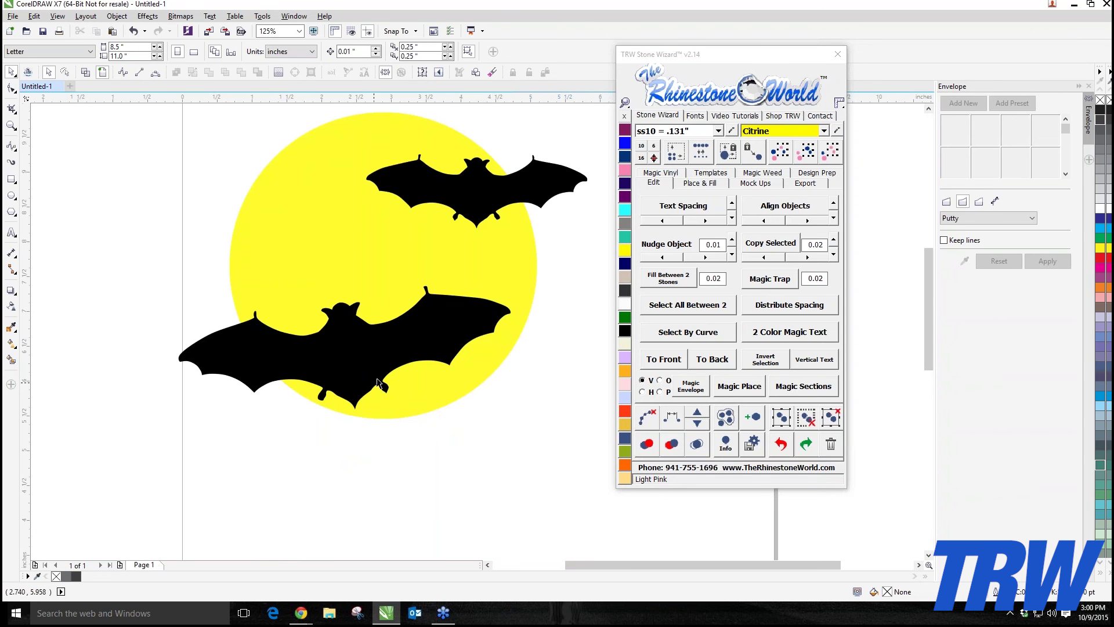
- Create 1 outside Island Fill contour around the large bat with 0.02 contour spacing and no stones added
left_click(329, 318)
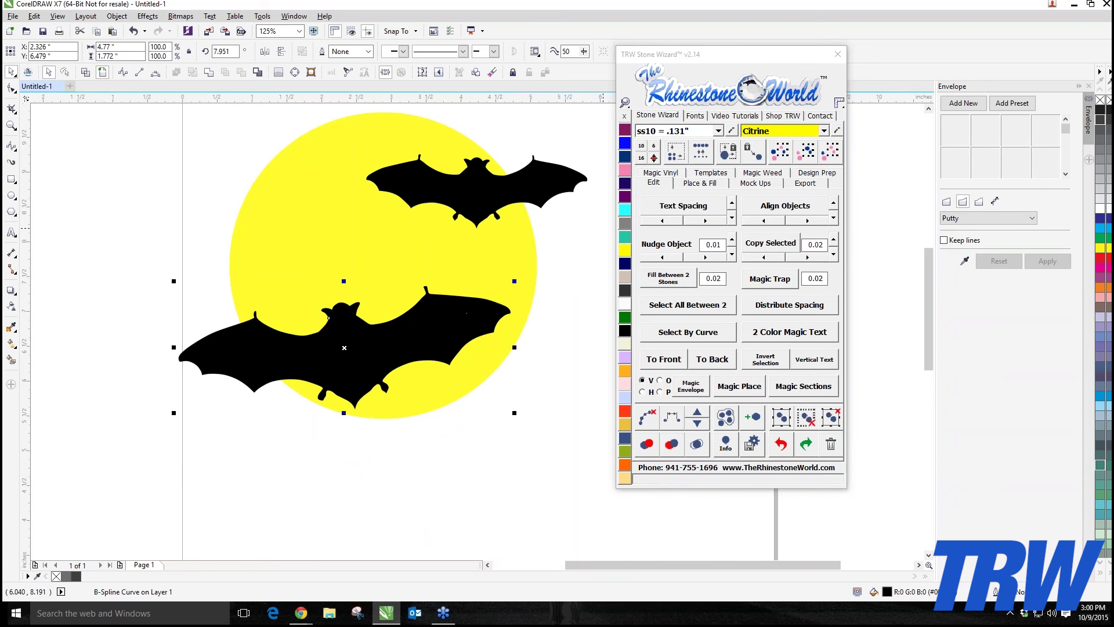
left_click(714, 185)
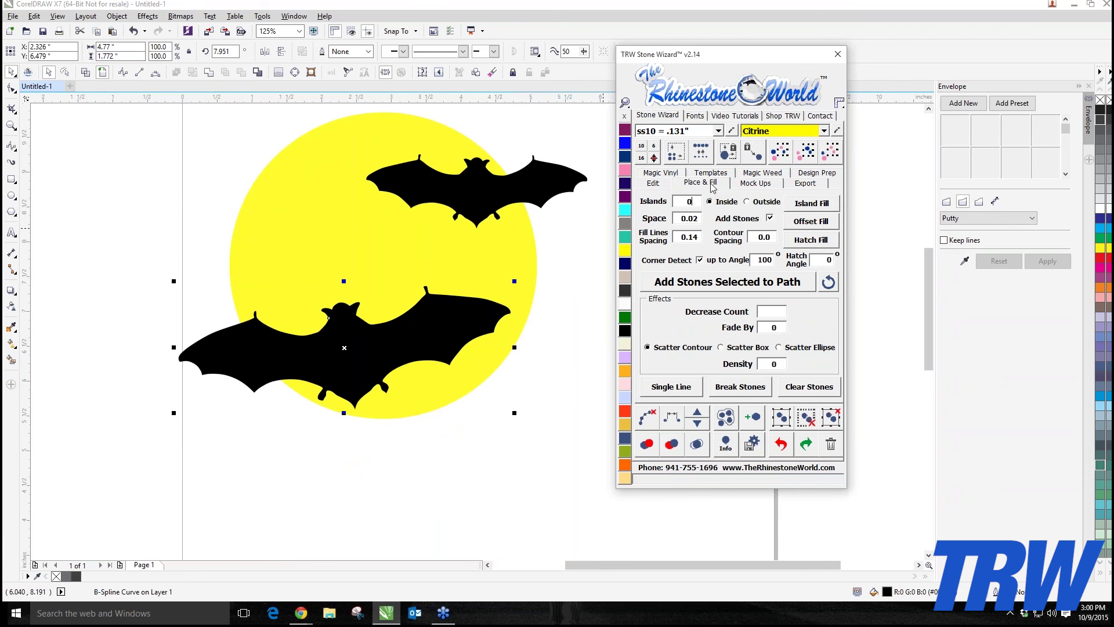
left_click(771, 219)
left_click(773, 236)
type("2")
left_click(497, 469)
left_click(471, 334)
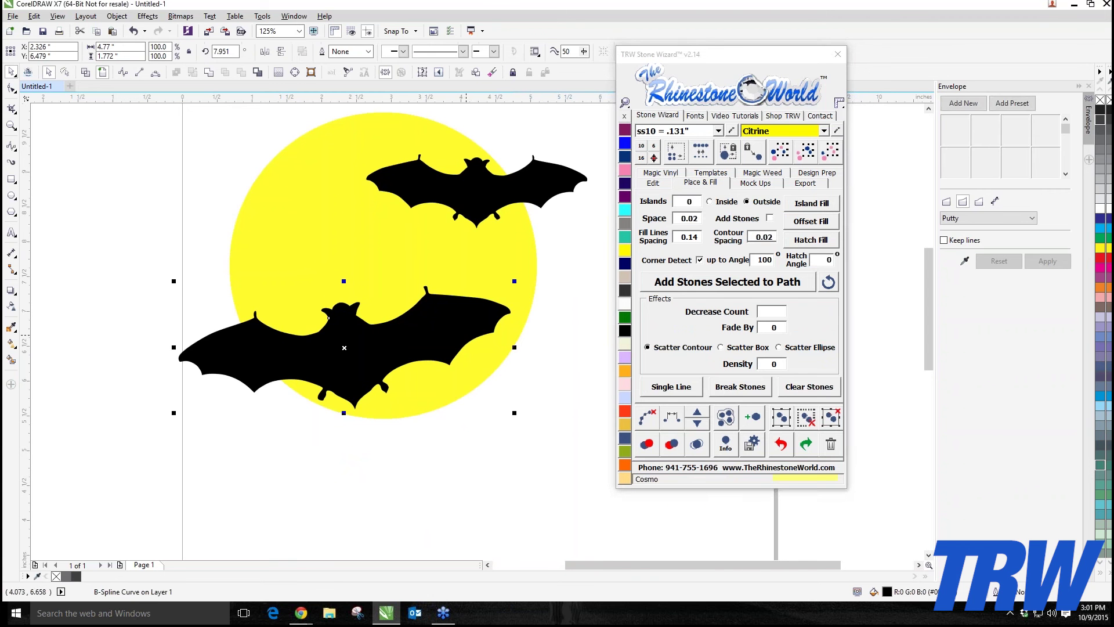
left_click(691, 201)
type("1")
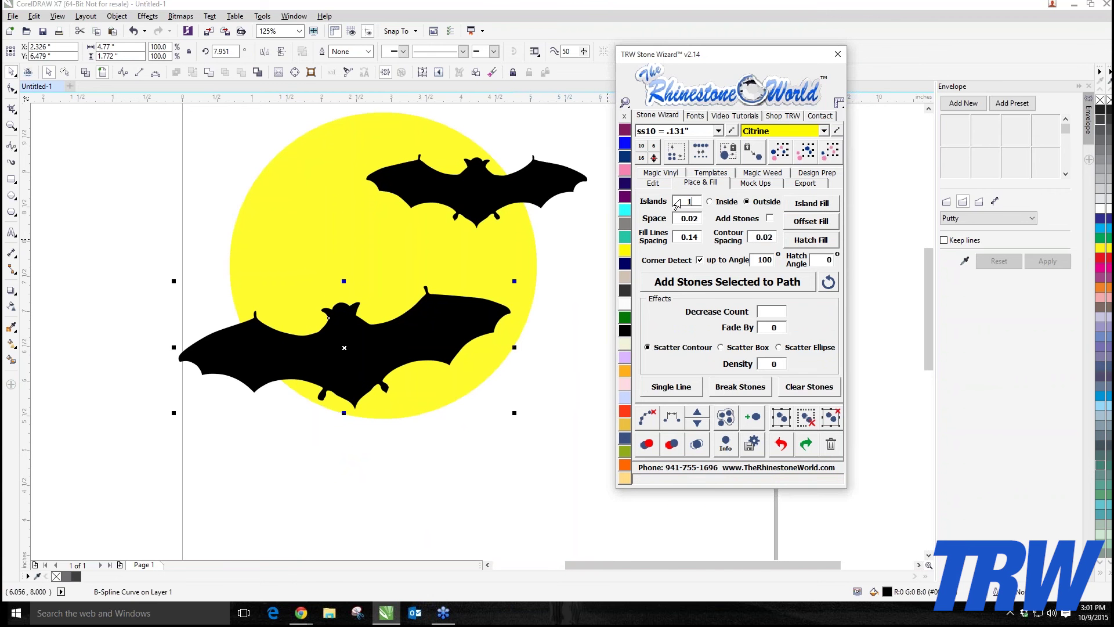
left_click(817, 205)
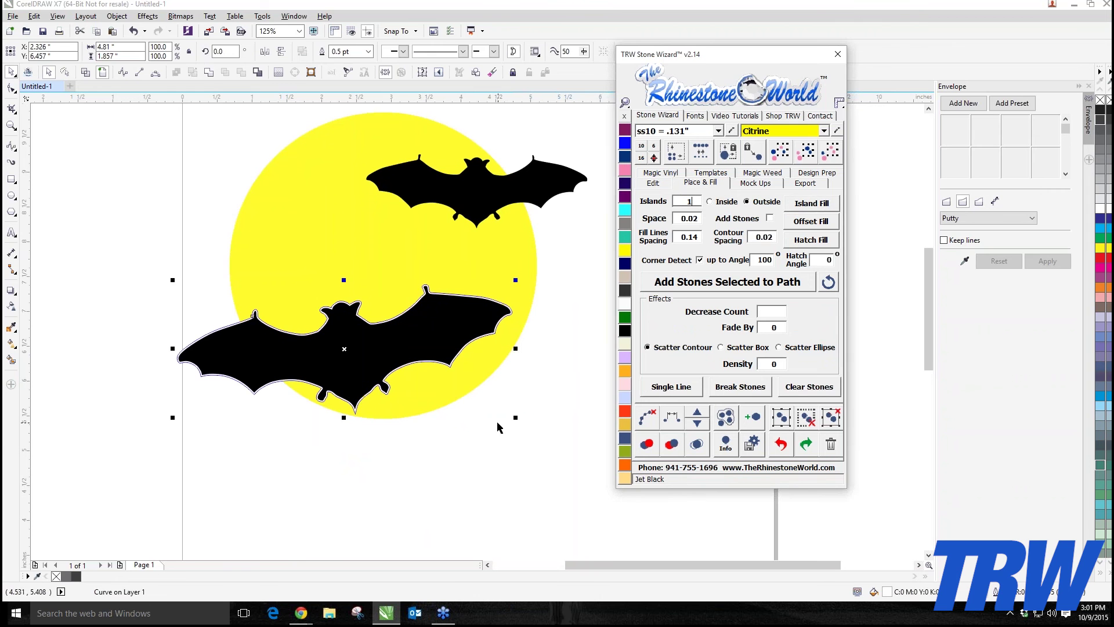
left_click(499, 426)
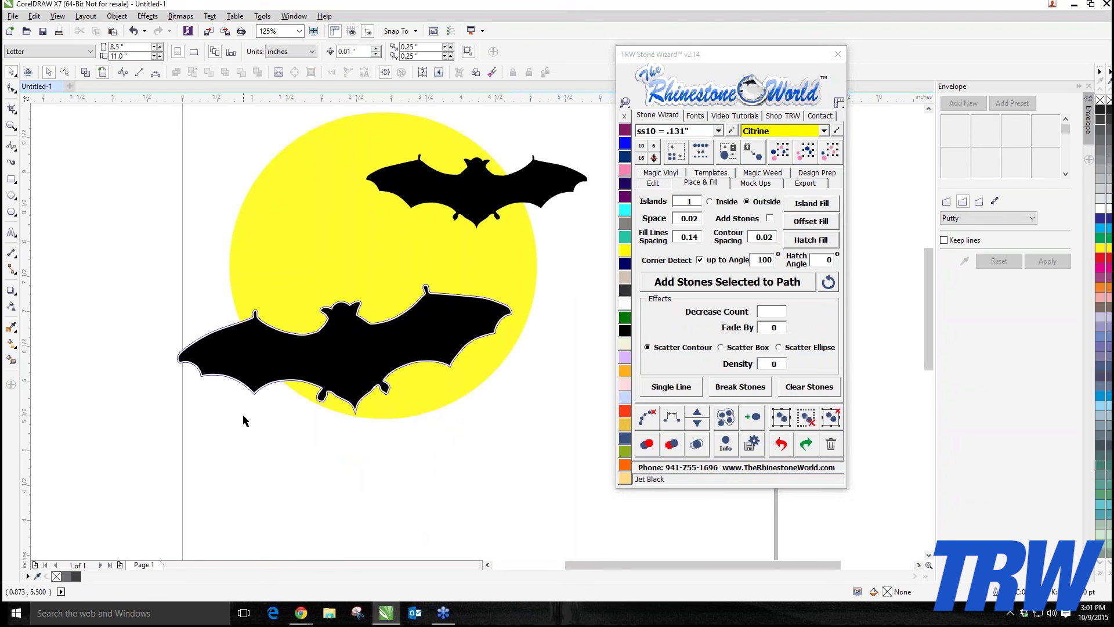
scroll(334, 317, "up", 5)
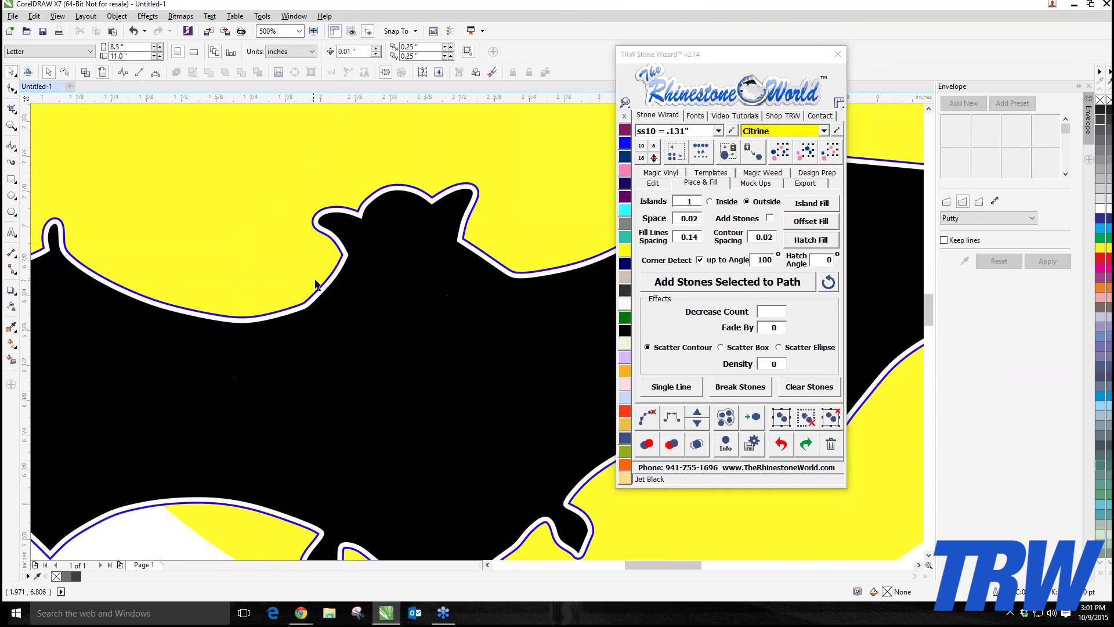
left_click(336, 286)
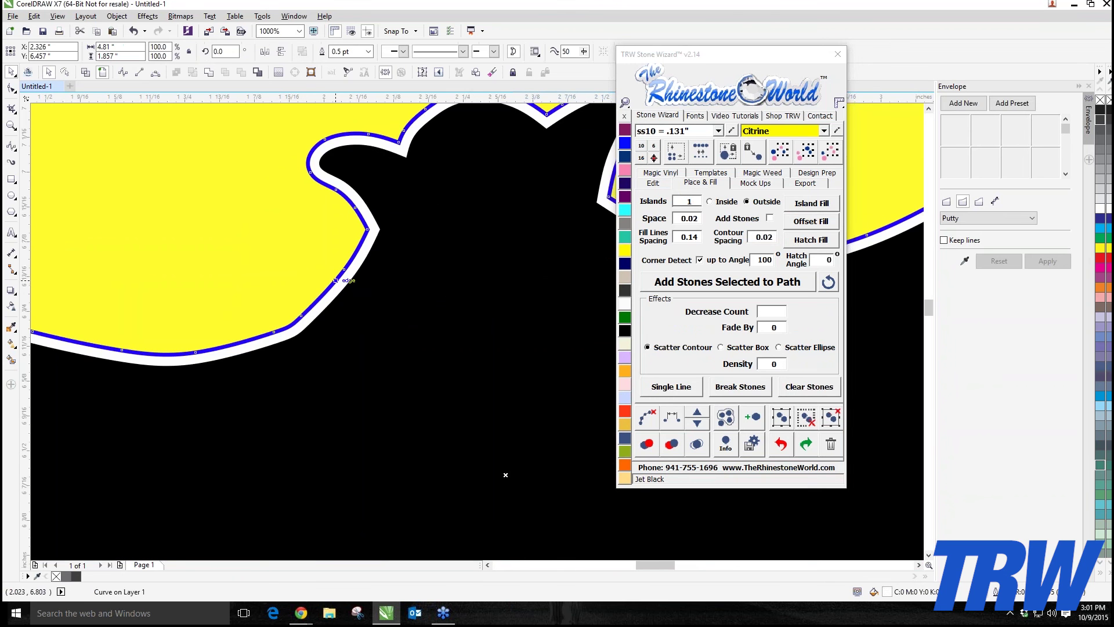
left_click_drag(337, 286, 293, 223)
scroll(294, 222, "down", 7)
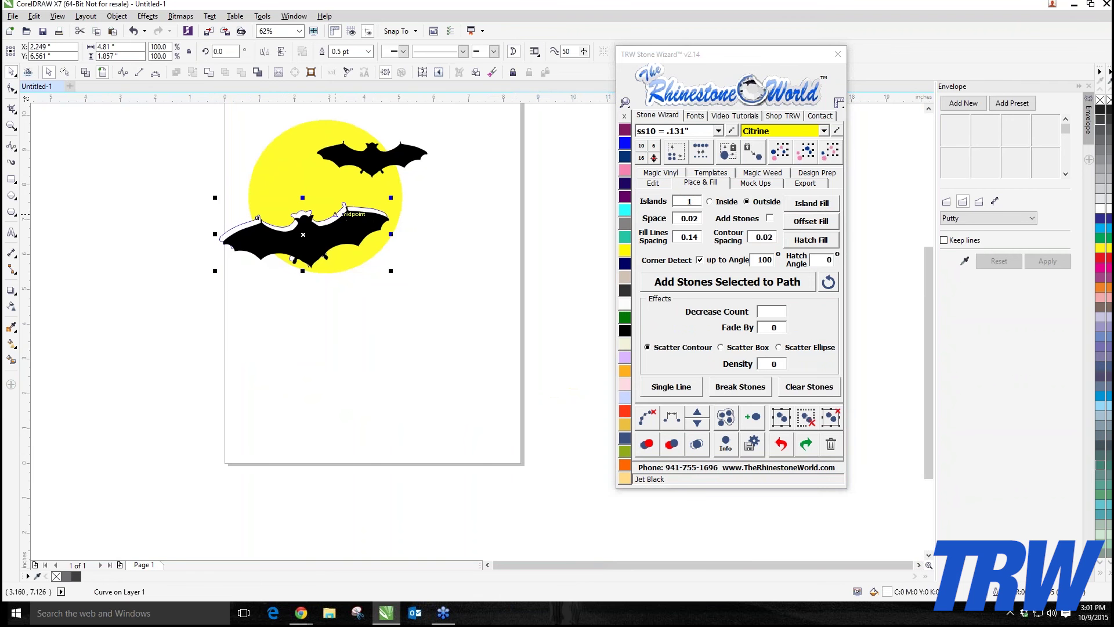
left_click_drag(342, 215, 364, 292)
key("Escape")
scroll(297, 220, "up", 2)
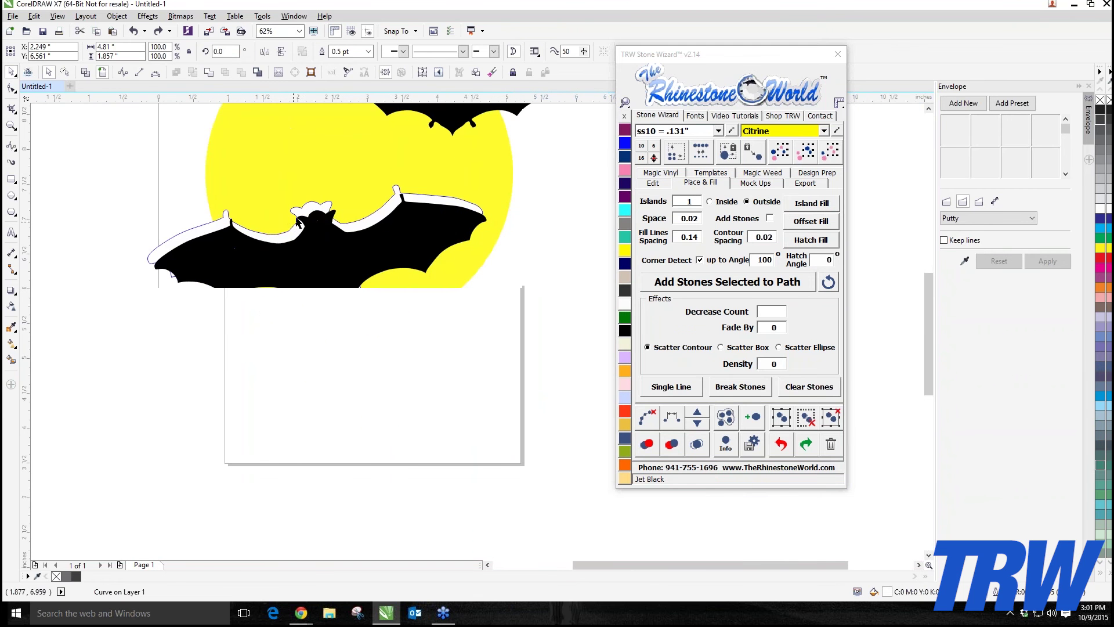
left_click_drag(303, 222, 300, 215)
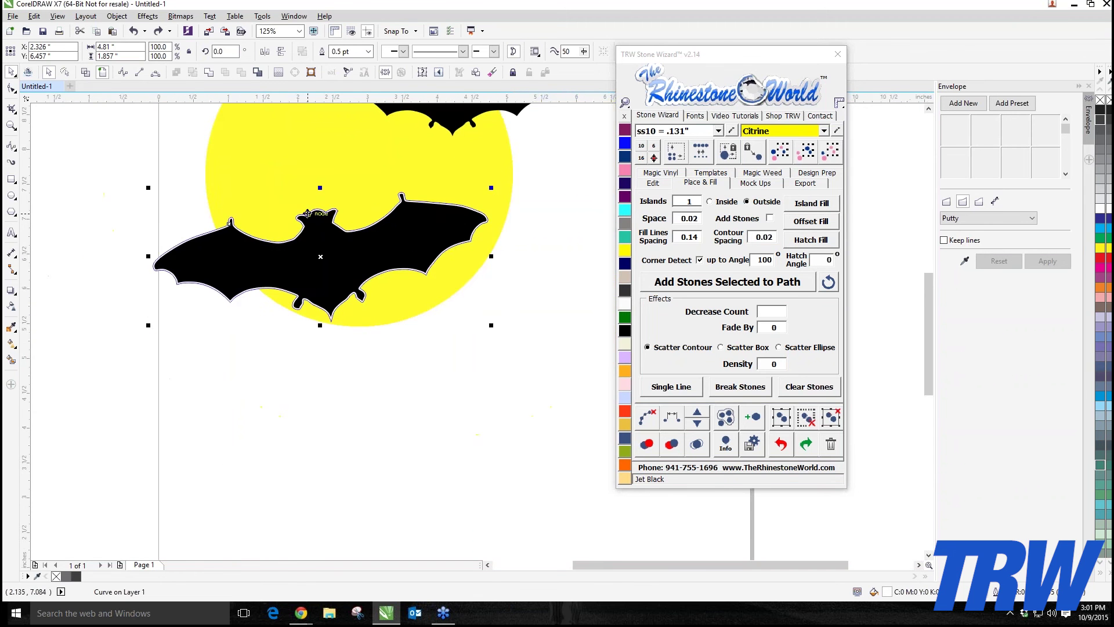
- Trim the yellow circle with the large bat's offset outline and delete the outline
scroll(300, 215, "down", 4)
left_click(308, 207, "shift")
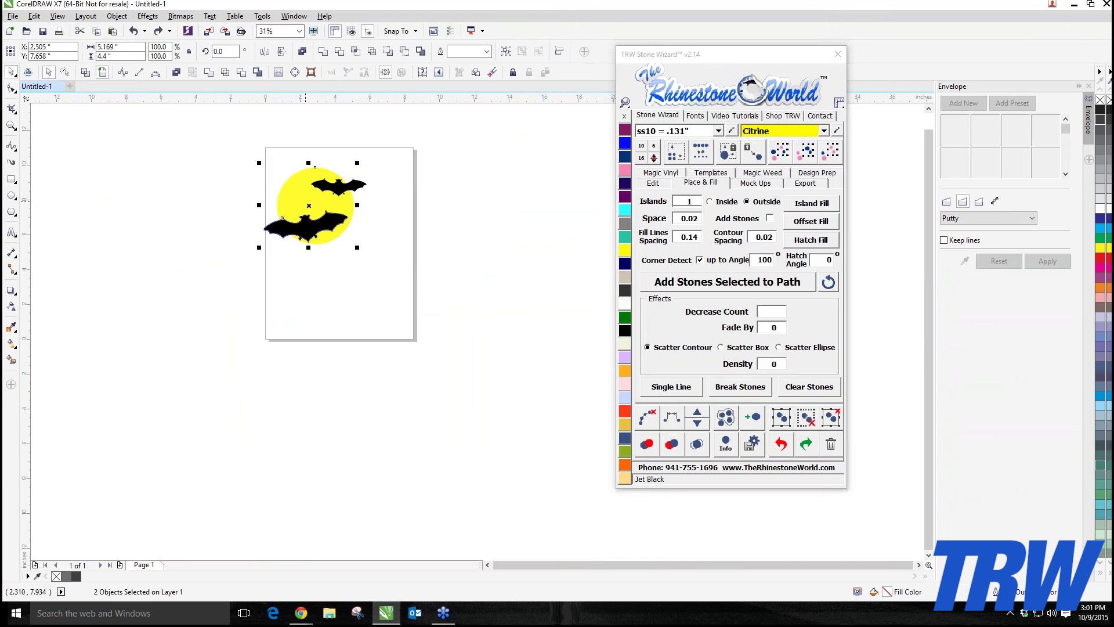
mouse_move(305, 221)
left_mouse_down()
mouse_move(191, 238)
mouse_move(305, 201)
left_mouse_up()
scroll(308, 161, "up", 2)
scroll(275, 132, "up", 2)
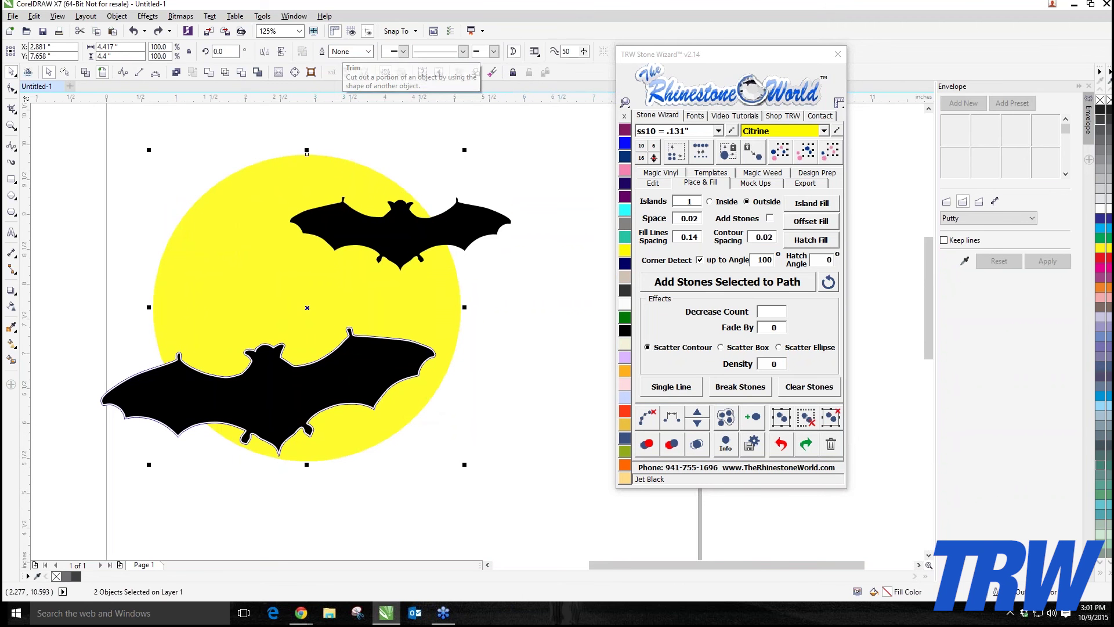
left_click(104, 208)
scroll(186, 371, "up", 2)
scroll(192, 387, "up", 2)
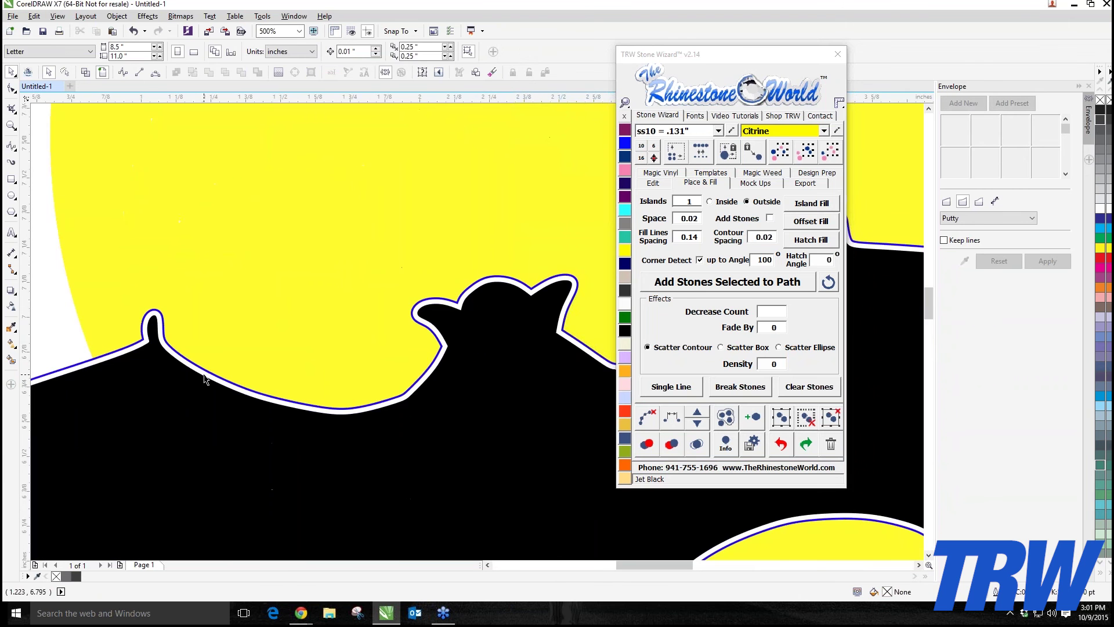
scroll(192, 387, "down", 4)
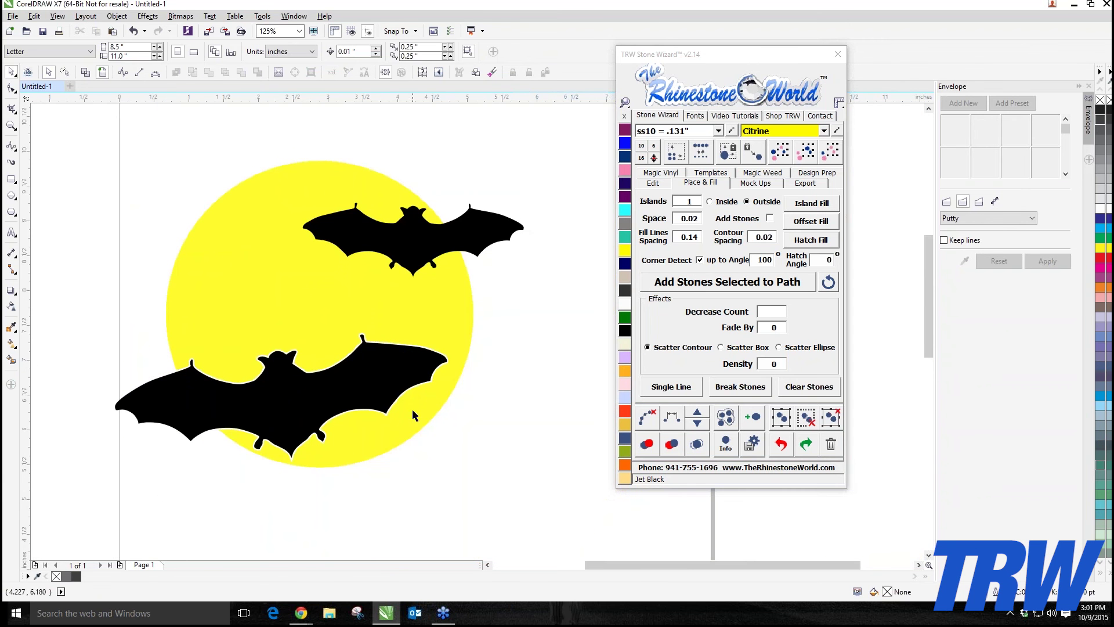
scroll(448, 369, "up", 4)
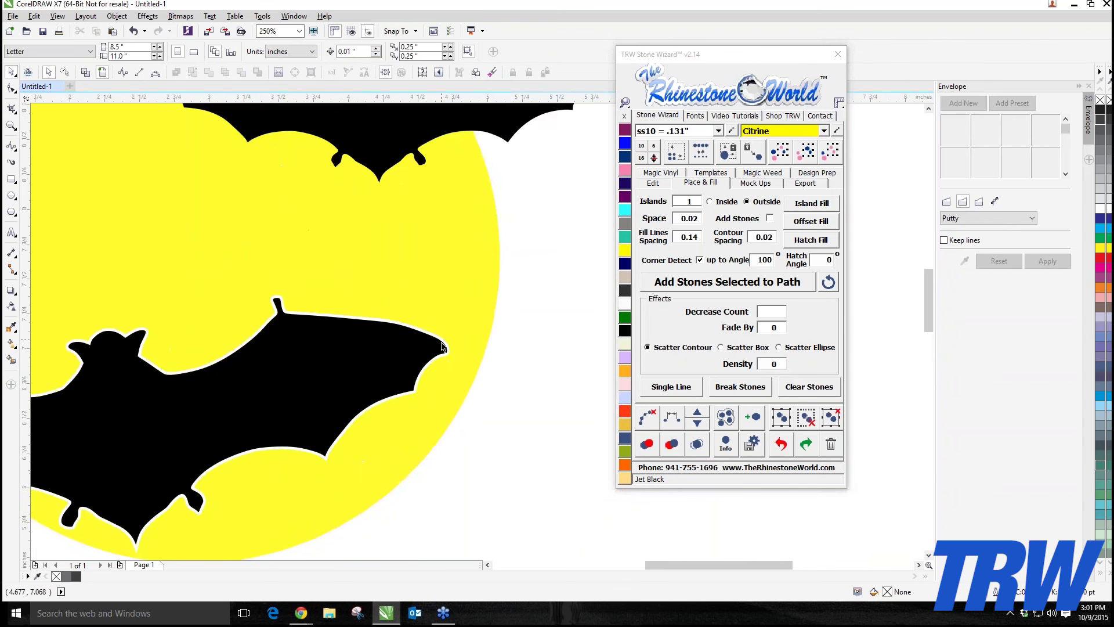
scroll(435, 358, "down", 4)
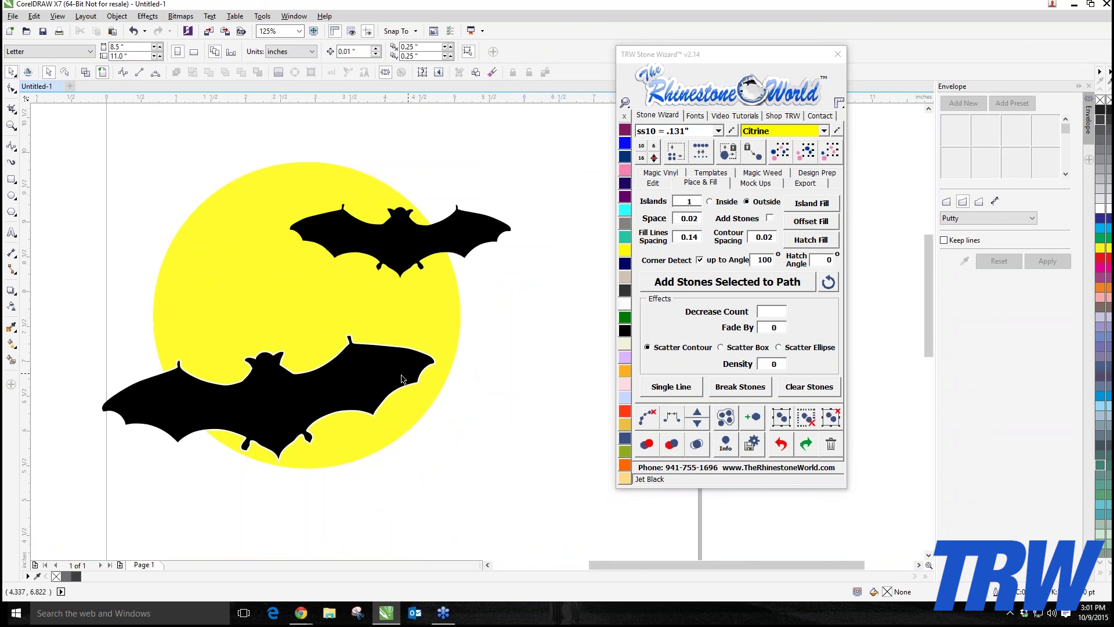
- Move the large bat aside to check the cutout in the yellow circle and undo the move
left_click_drag(351, 388, 229, 451)
scroll(263, 415, "down", 2)
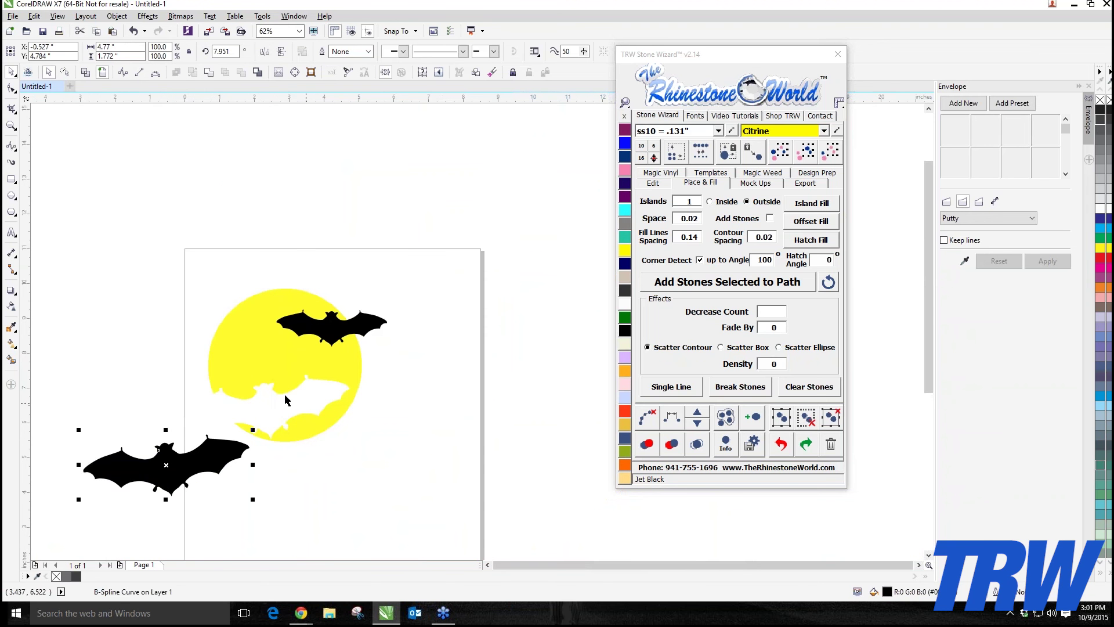
key("ctrl+z")
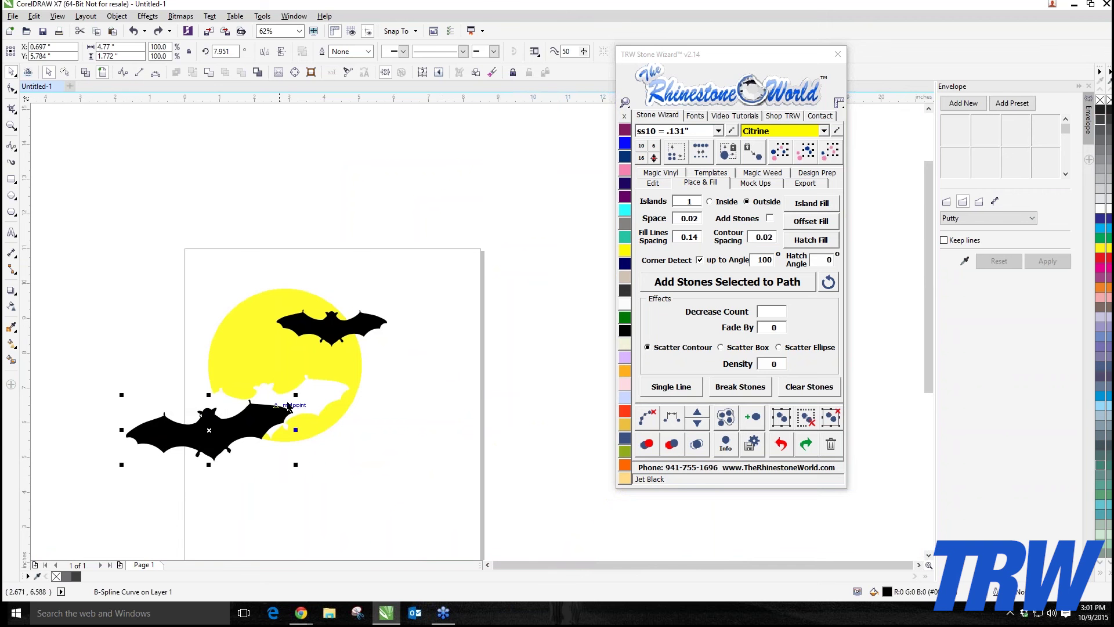
key("ctrl+z")
left_click(365, 429)
scroll(344, 321, "up", 2)
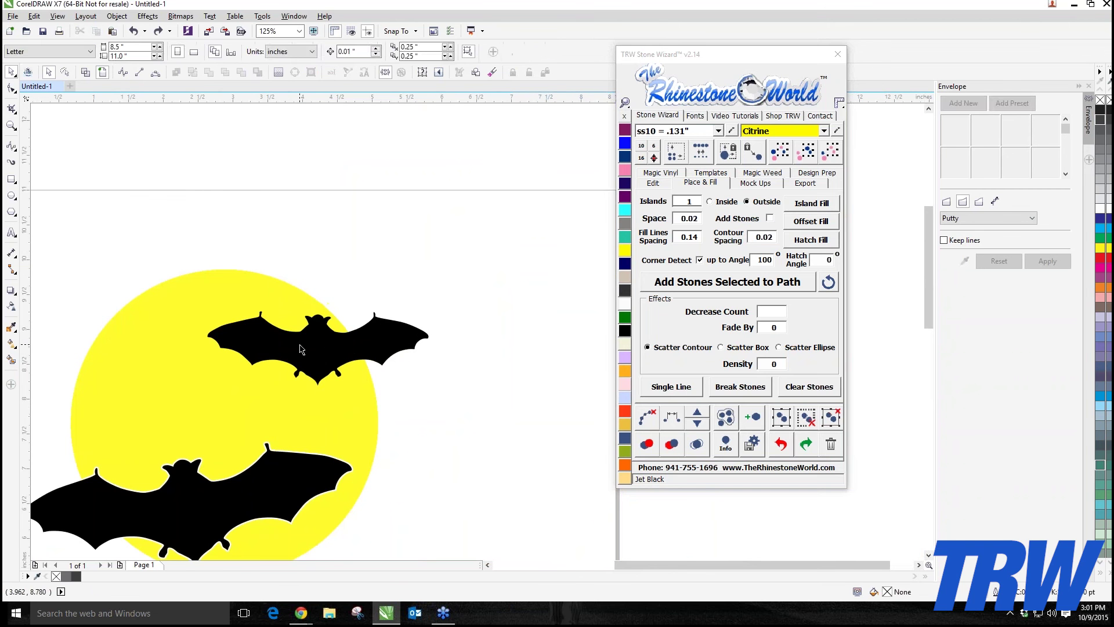
left_click(340, 334)
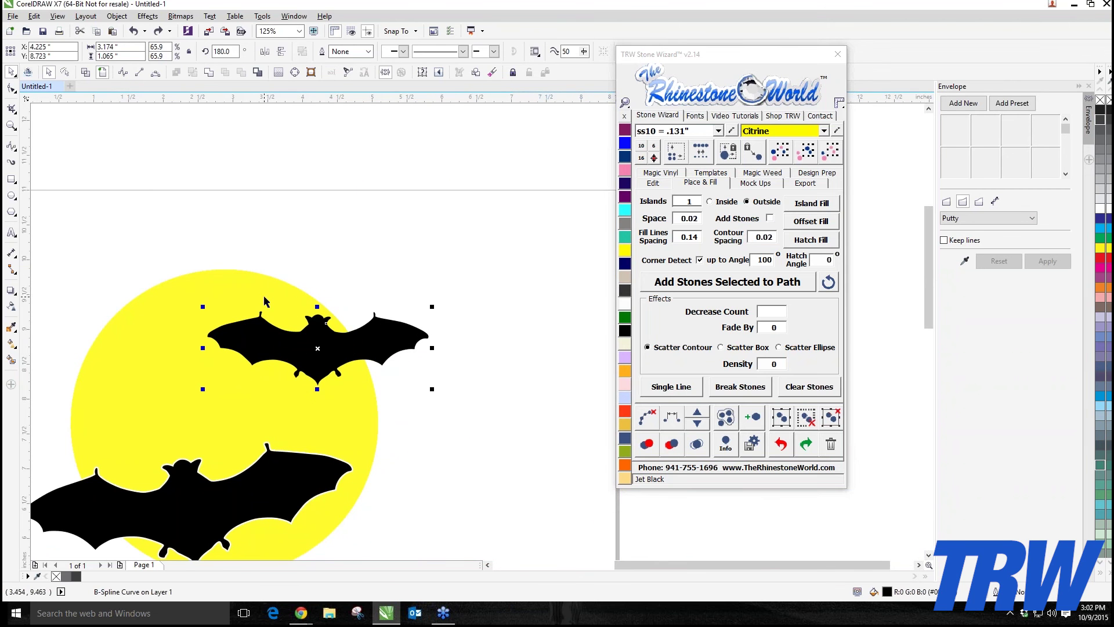
left_click_drag(339, 322, 406, 285)
key("ctrl+z")
key("F10")
left_click(346, 200)
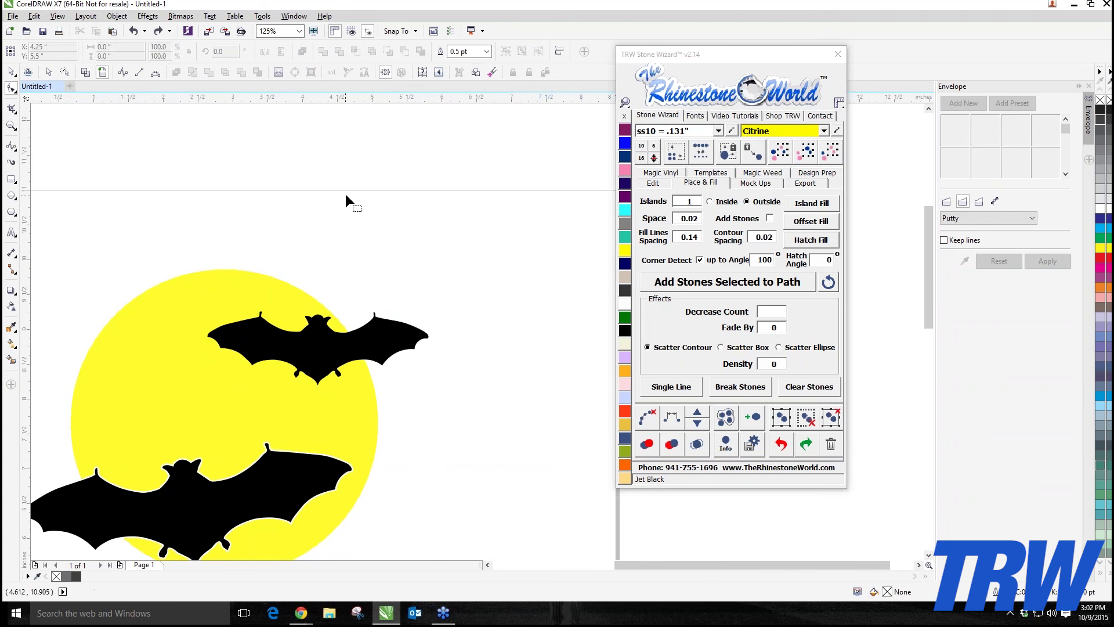
key("space")
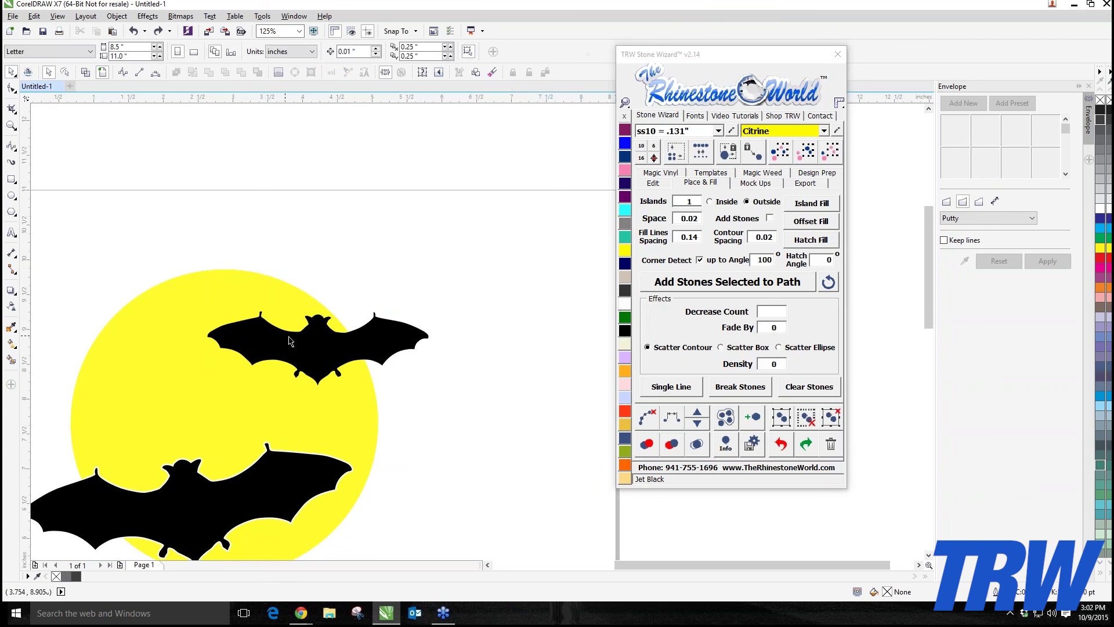
- Apply Magic Trap with a value of 0.02 to the small bat and the yellow circle
left_click(289, 339)
left_click(270, 361, "shift")
left_click_drag(270, 361, 341, 295)
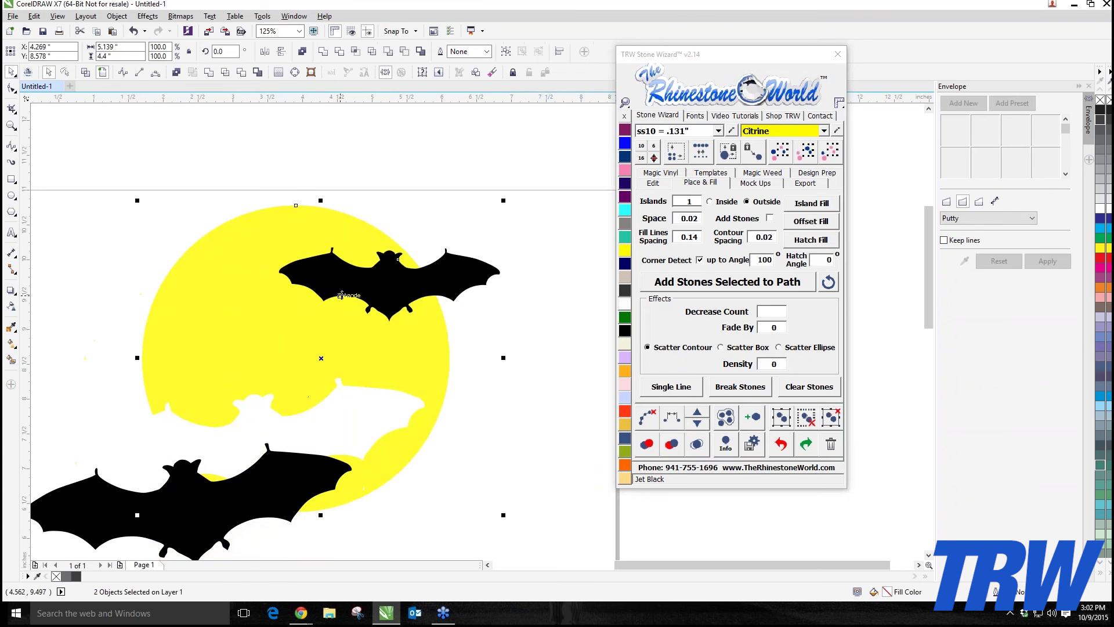
key("ctrl+z")
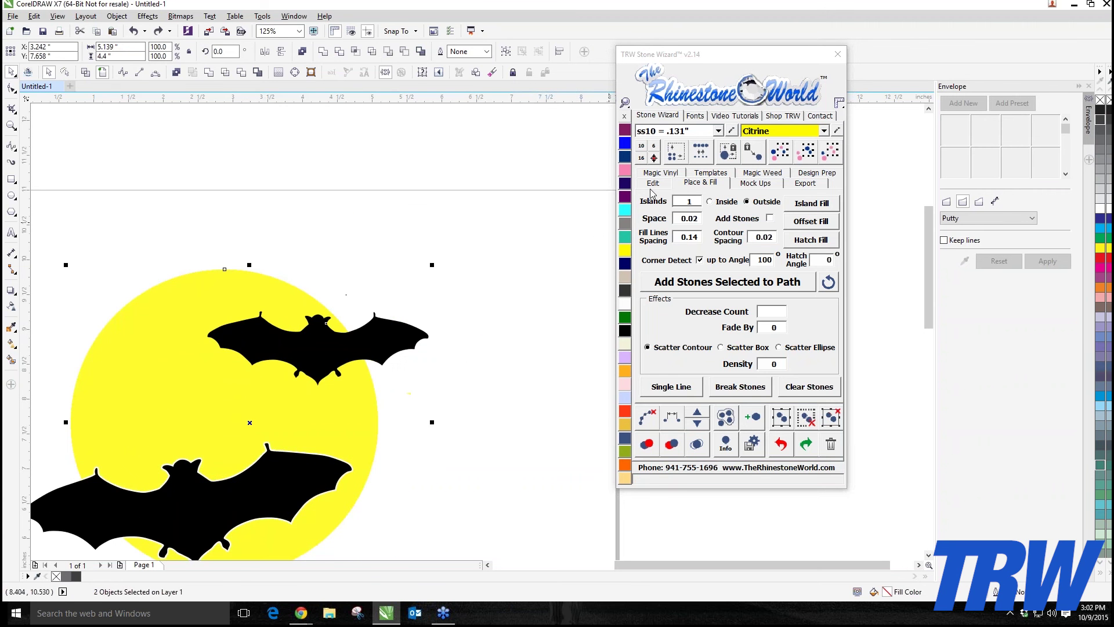
left_click(654, 184)
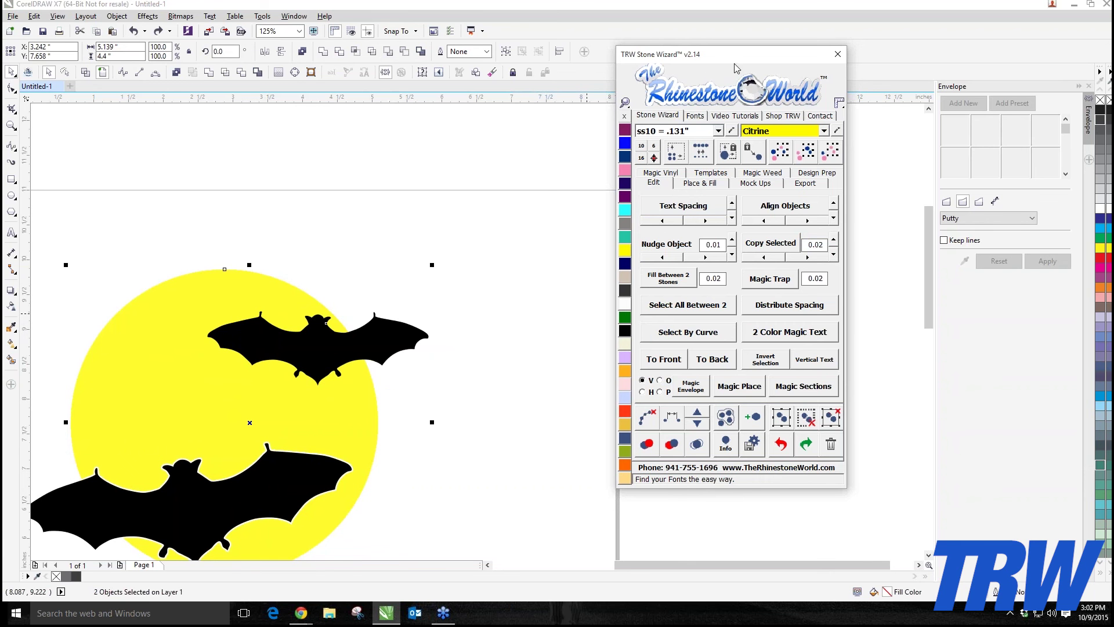
left_click_drag(708, 58, 657, 61)
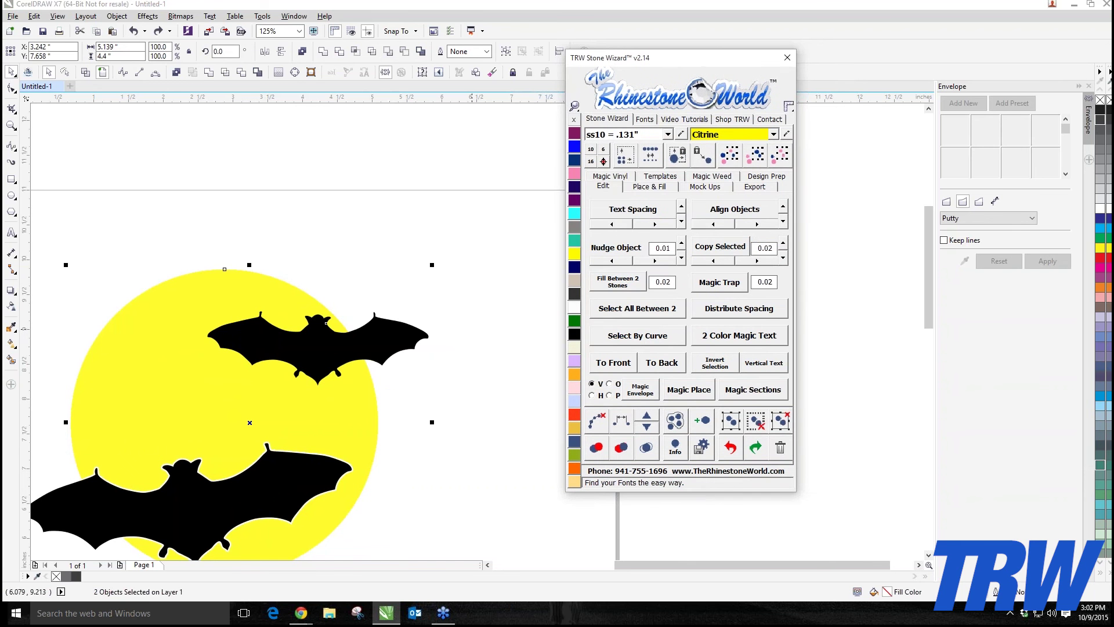
left_click(713, 288)
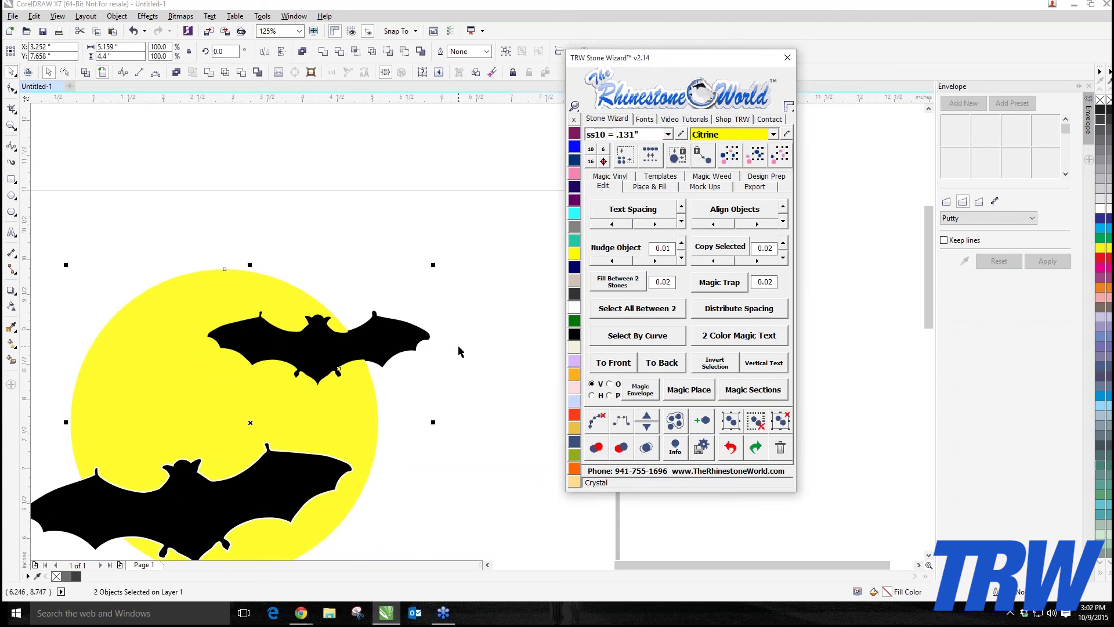
- Check the small bat's cutout by moving the bat away and back, and examine the overlapping outlines in wireframe view
left_click_drag(319, 356, 380, 238)
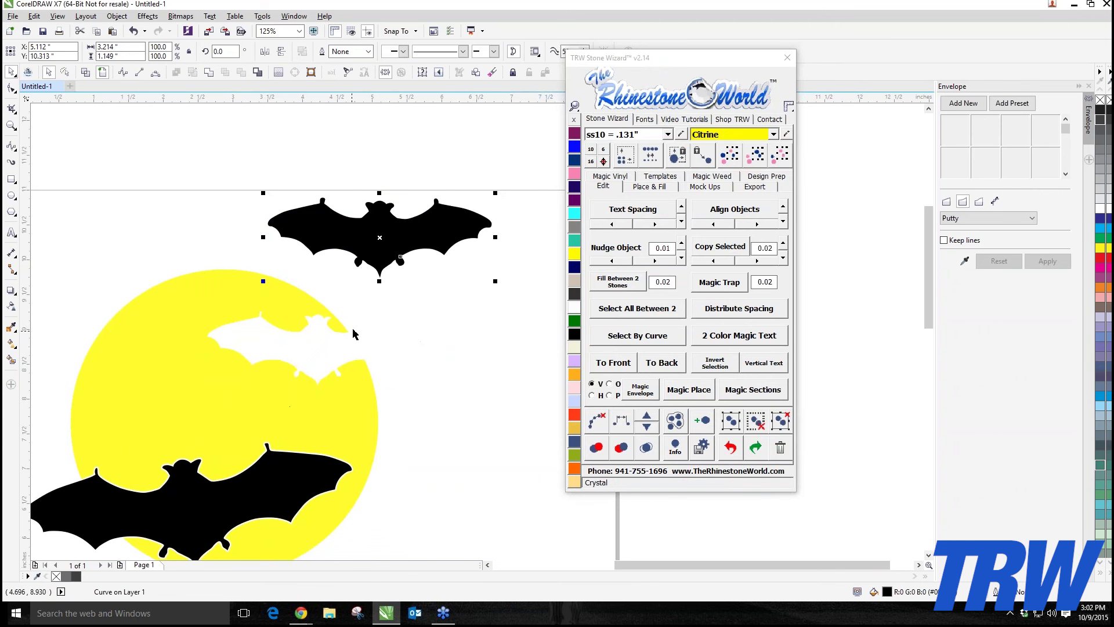
key("ctrl+z")
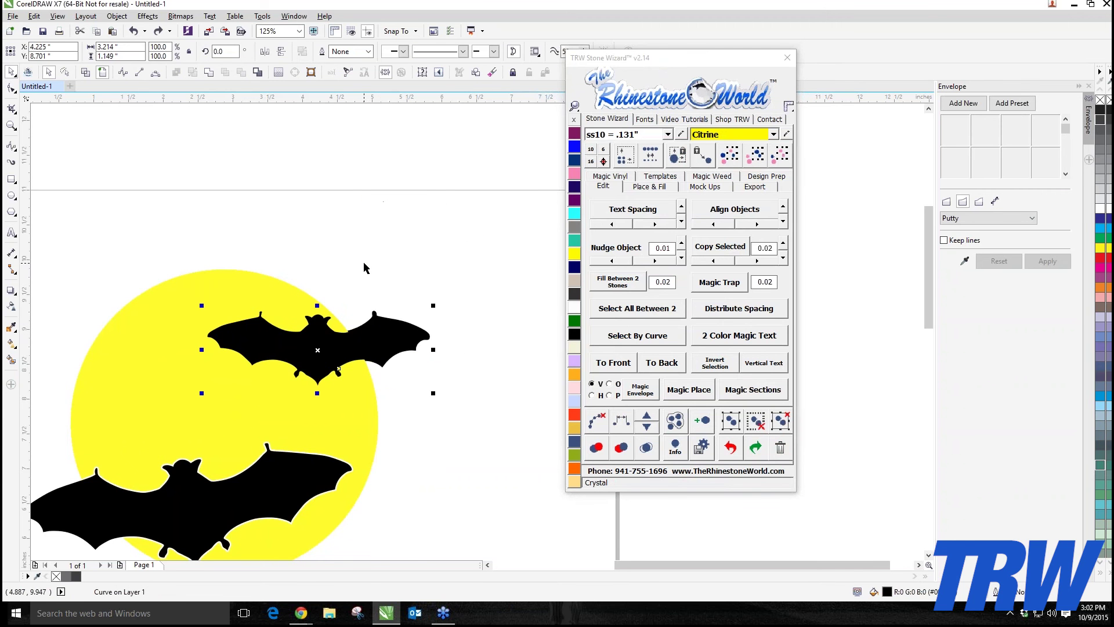
key("shift+F9")
left_click(314, 205)
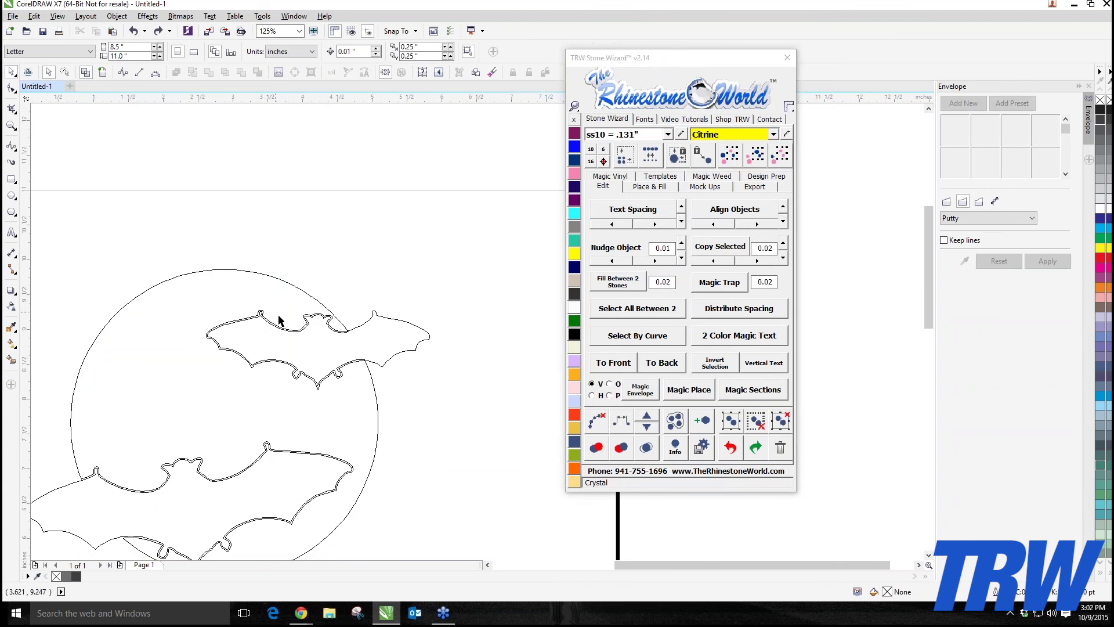
scroll(283, 323, "up", 4)
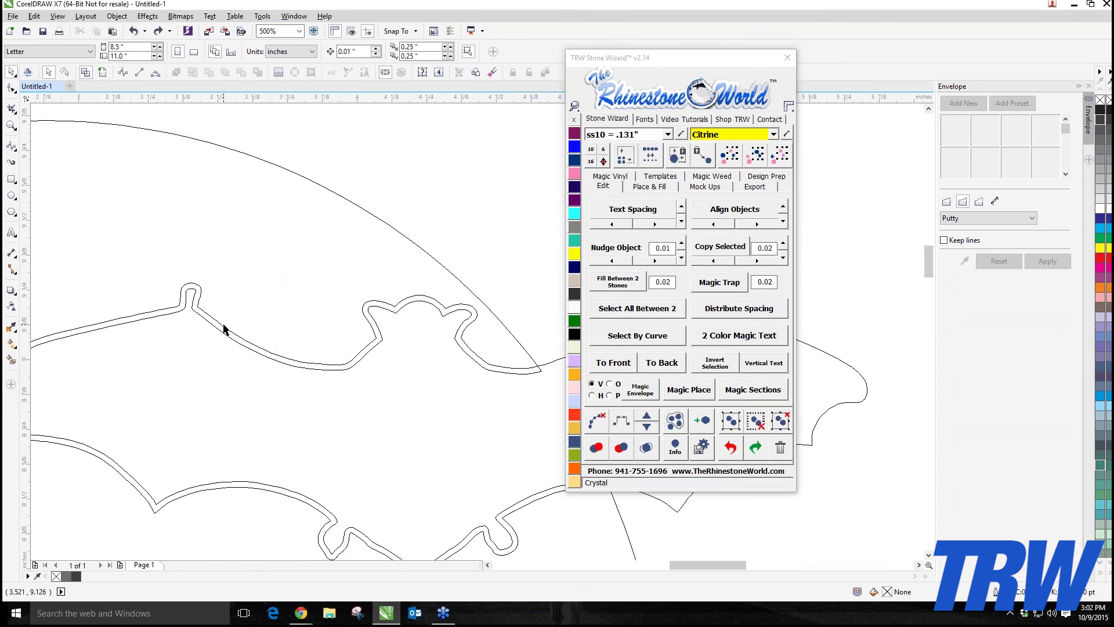
scroll(224, 328, "down", 2)
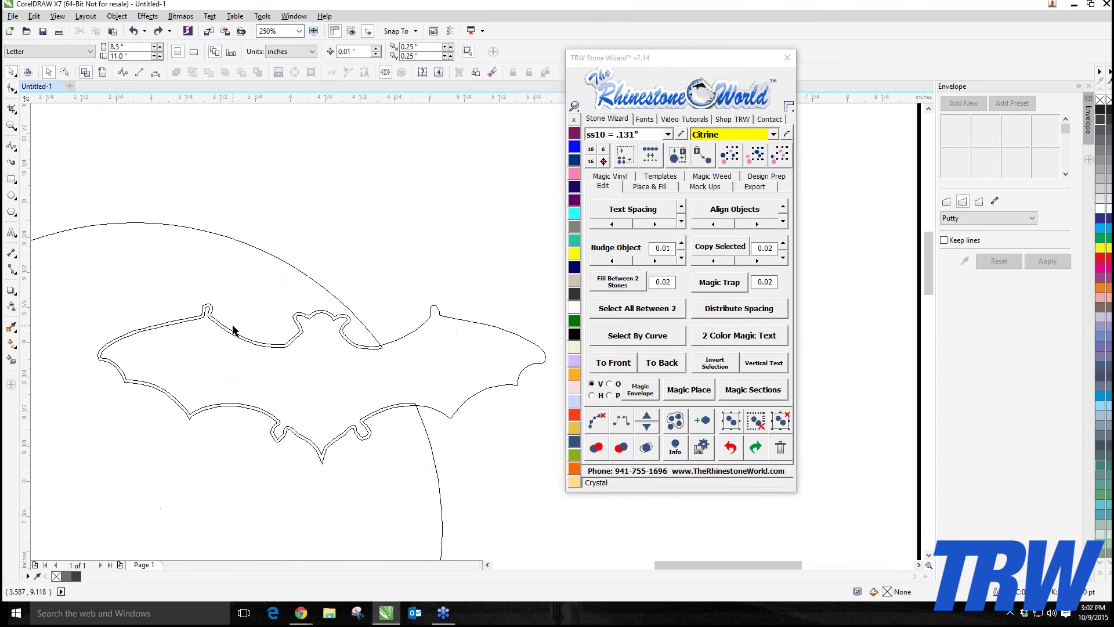
left_click(103, 74)
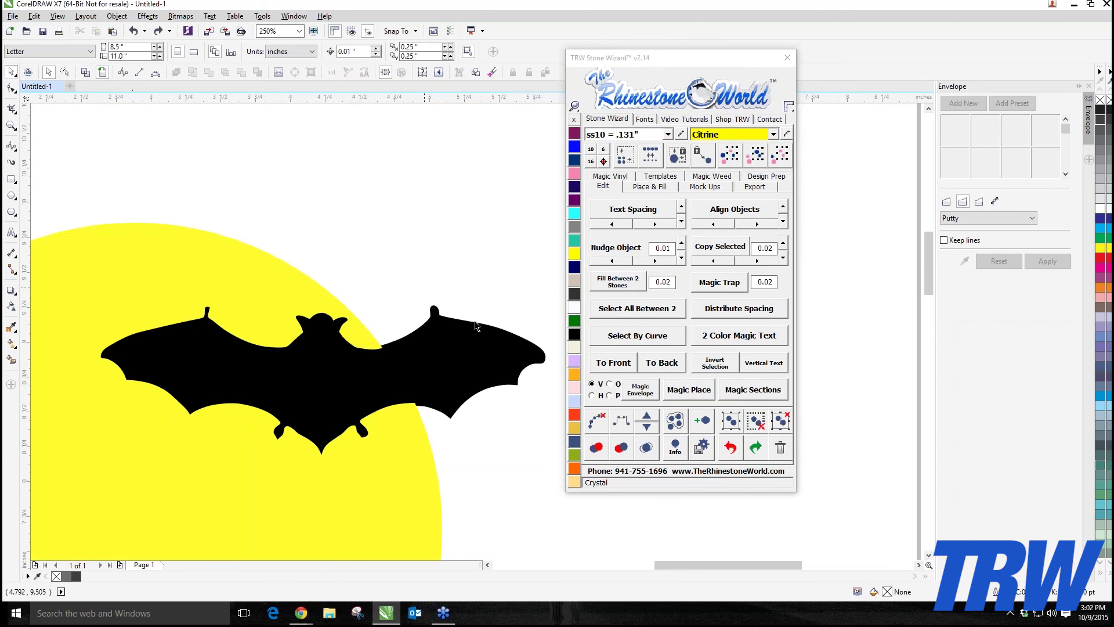
- Move the trapped small bat off its cutout to compare their shapes, undo the move and deselect the bat
left_click_drag(472, 321, 506, 246)
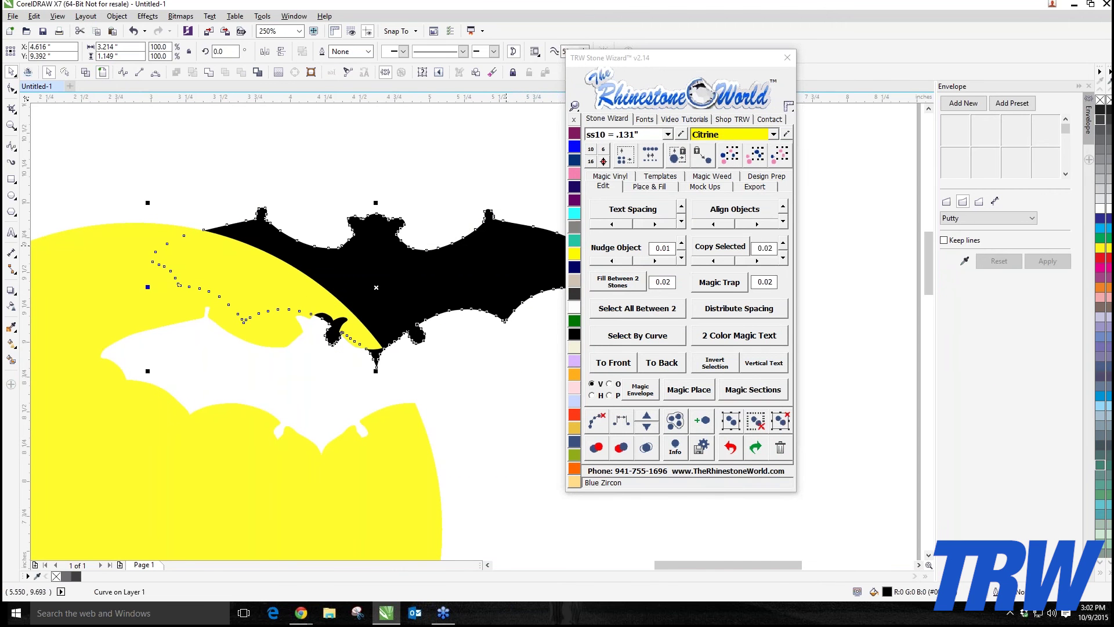
key("ctrl+z")
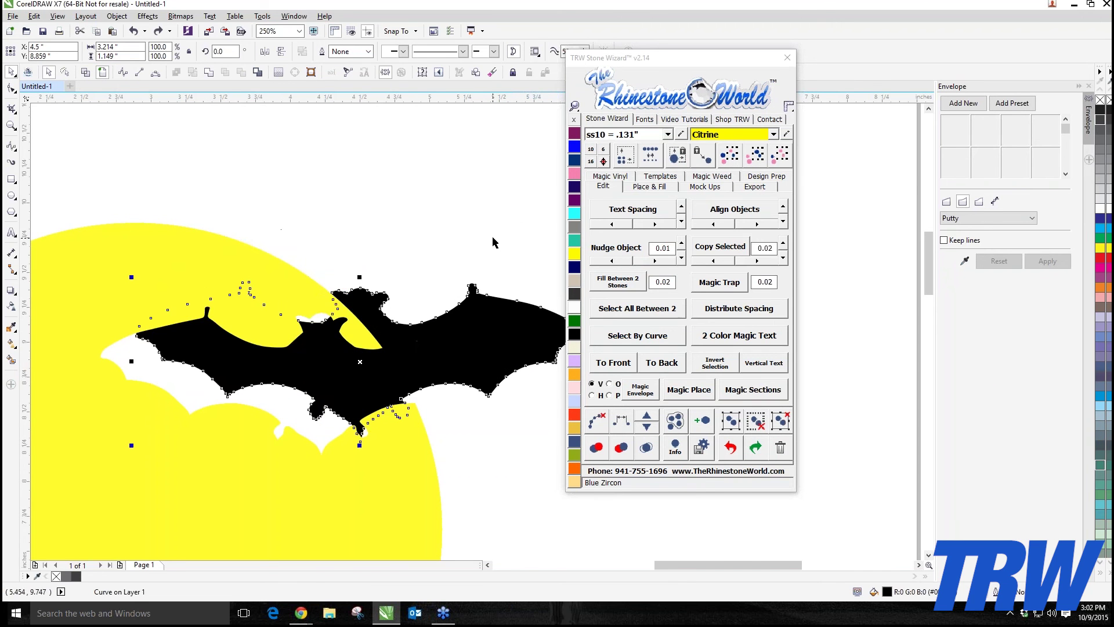
key("ctrl+z")
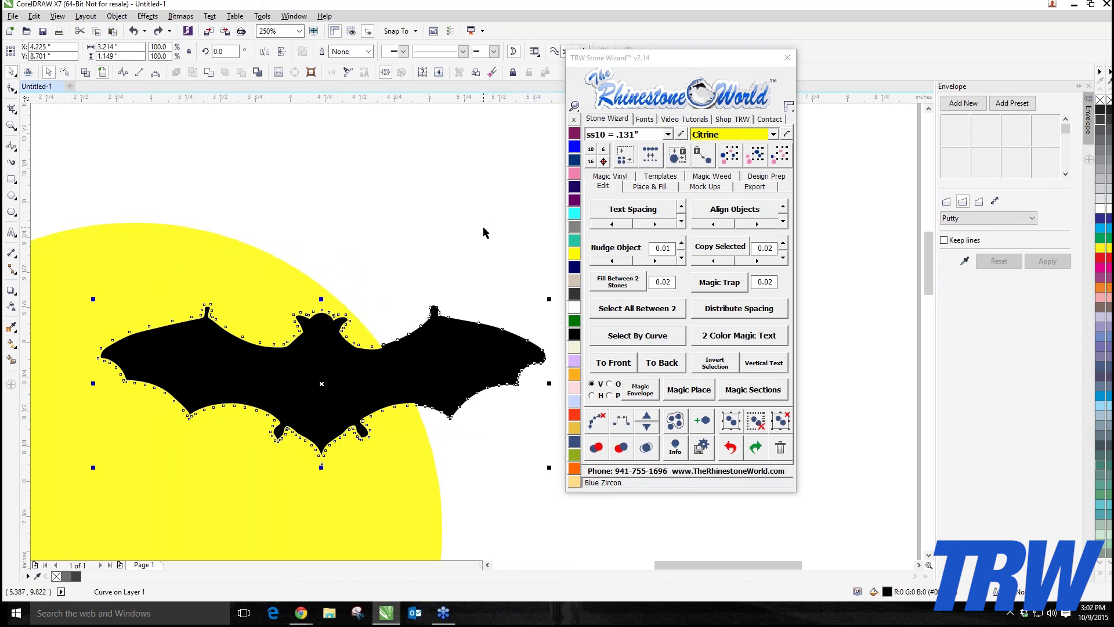
left_click(383, 253)
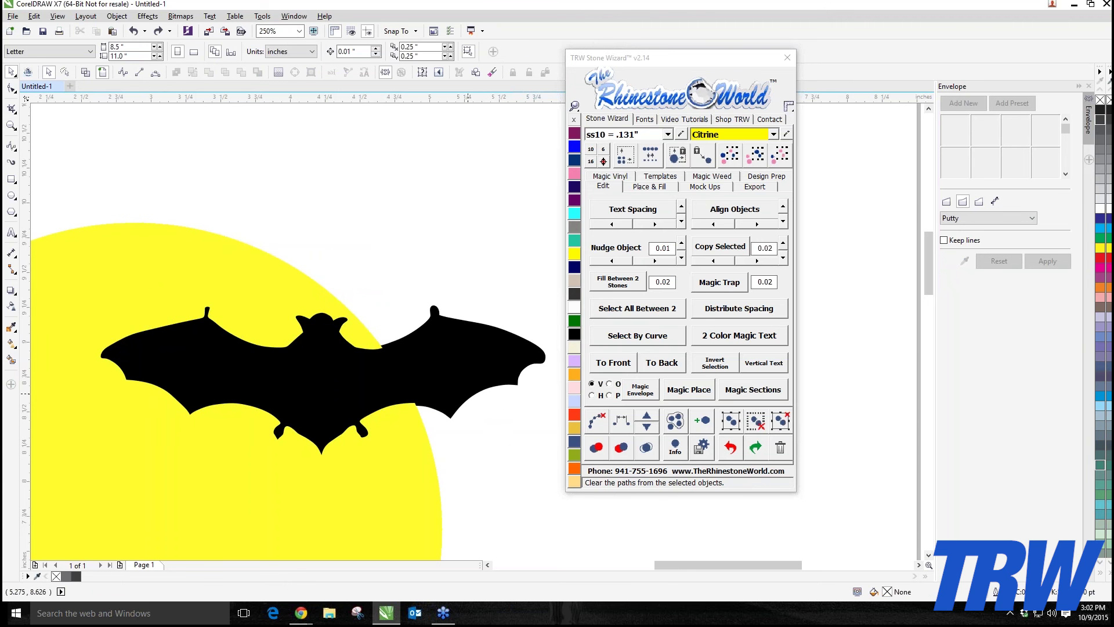
- Bring the small bat in front of the yellow circle and compare its edge with the gap around the large bat
left_click(470, 377)
left_click(597, 420)
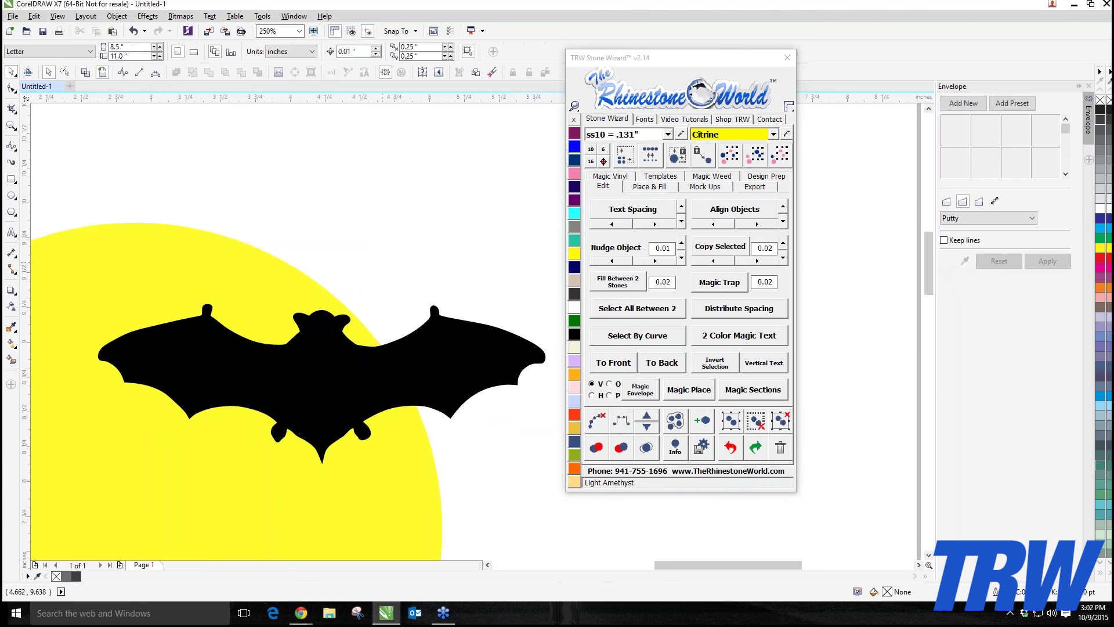
scroll(386, 318, "down", 2)
scroll(407, 278, "down", 1)
scroll(366, 351, "up", 1)
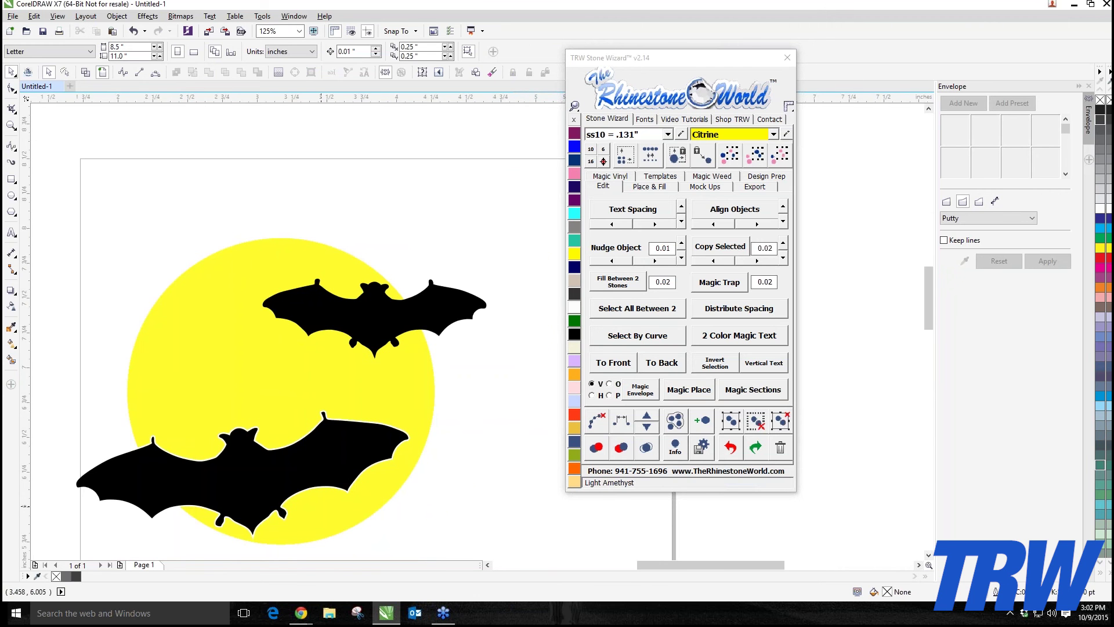
scroll(320, 504, "up", 4)
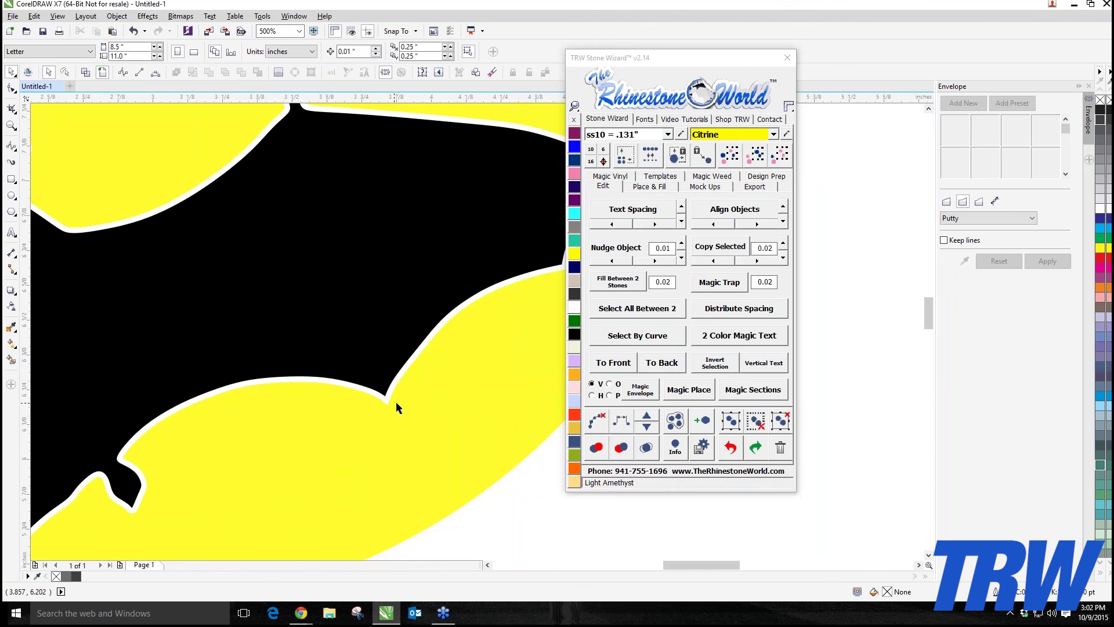
scroll(396, 402, "down", 2)
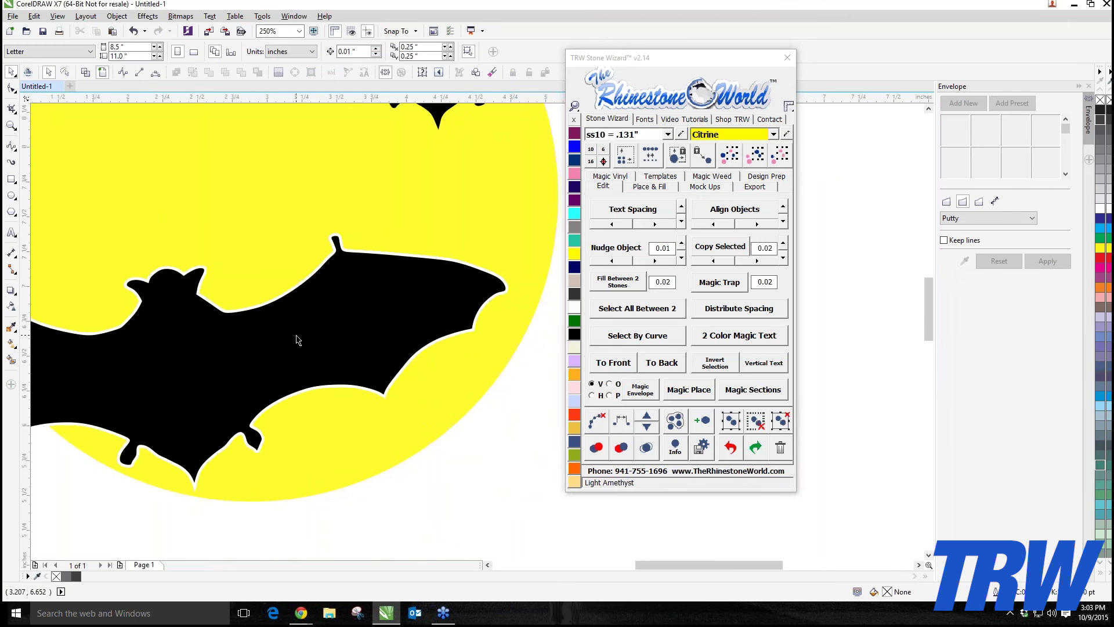
scroll(189, 346, "down", 2)
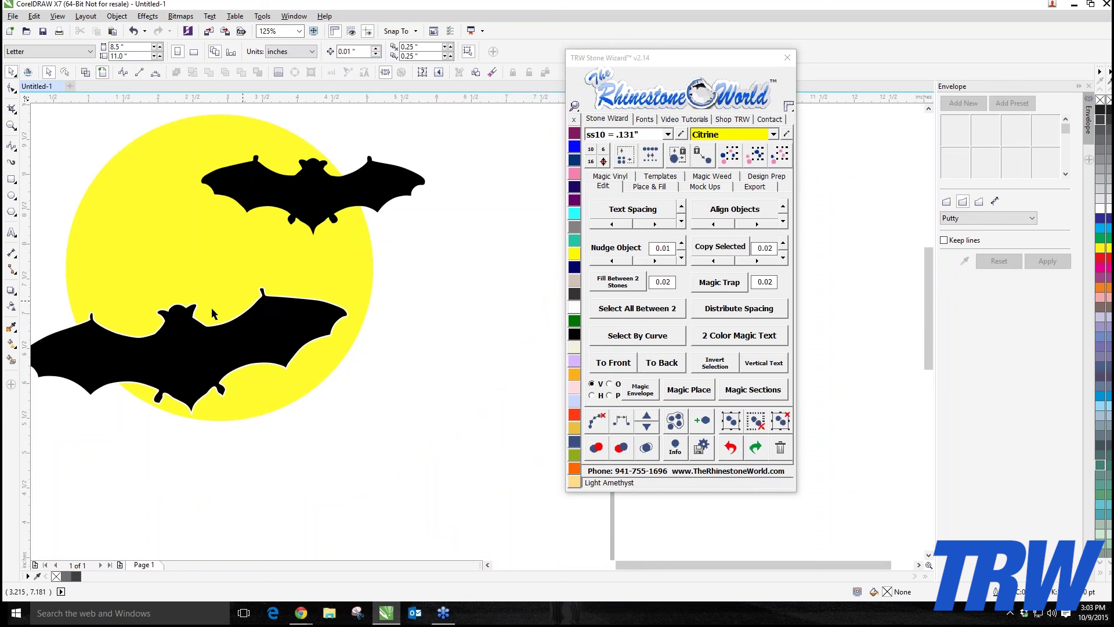
- Undo the Magic Trap on the small bat and yellow circle, checking the area beneath by moving the bat away and back
left_click(319, 182)
left_click_drag(313, 185, 458, 213)
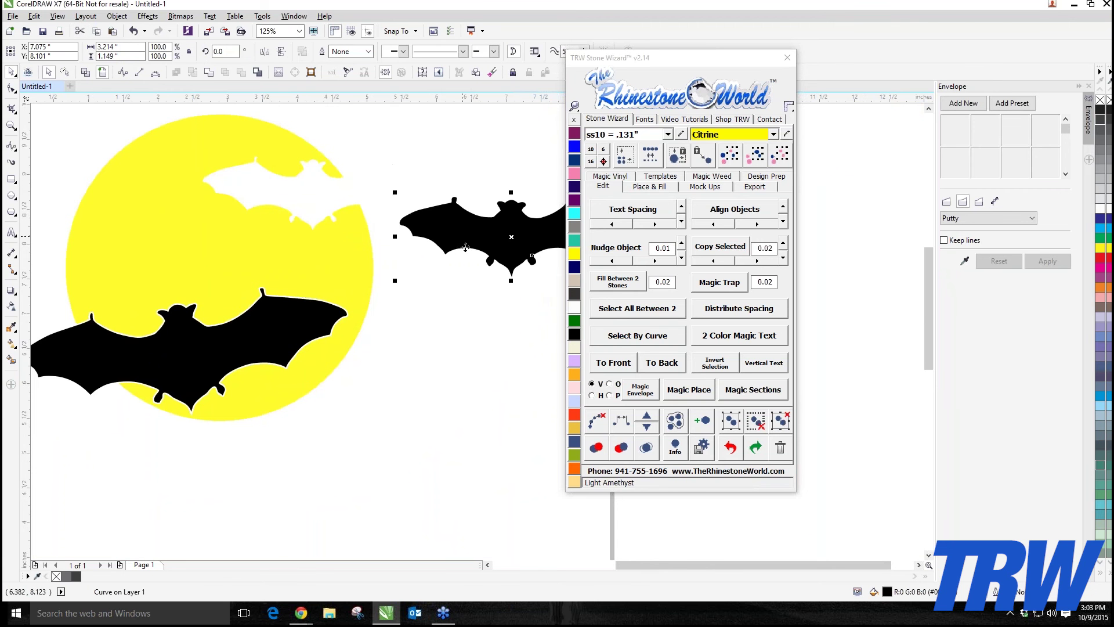
left_click(731, 448)
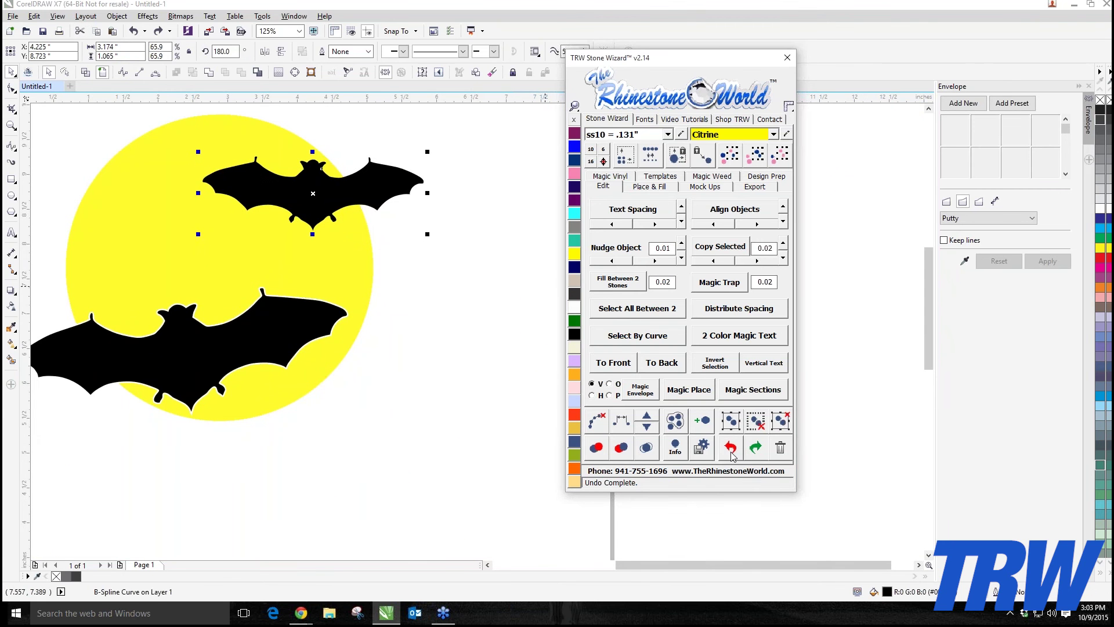
left_click(730, 448)
left_click_drag(371, 186, 447, 226)
key("ctrl+z")
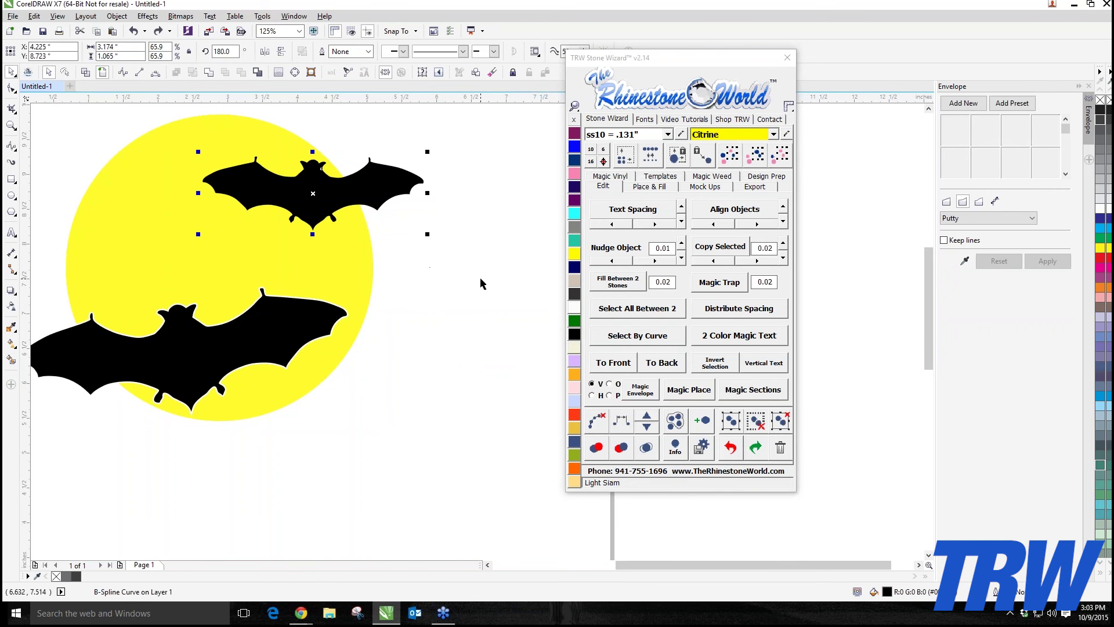
- Create 1 outside Island Fill contour around the small bat with 0.02 contour spacing and no stones added
left_click(662, 188)
left_click(759, 212)
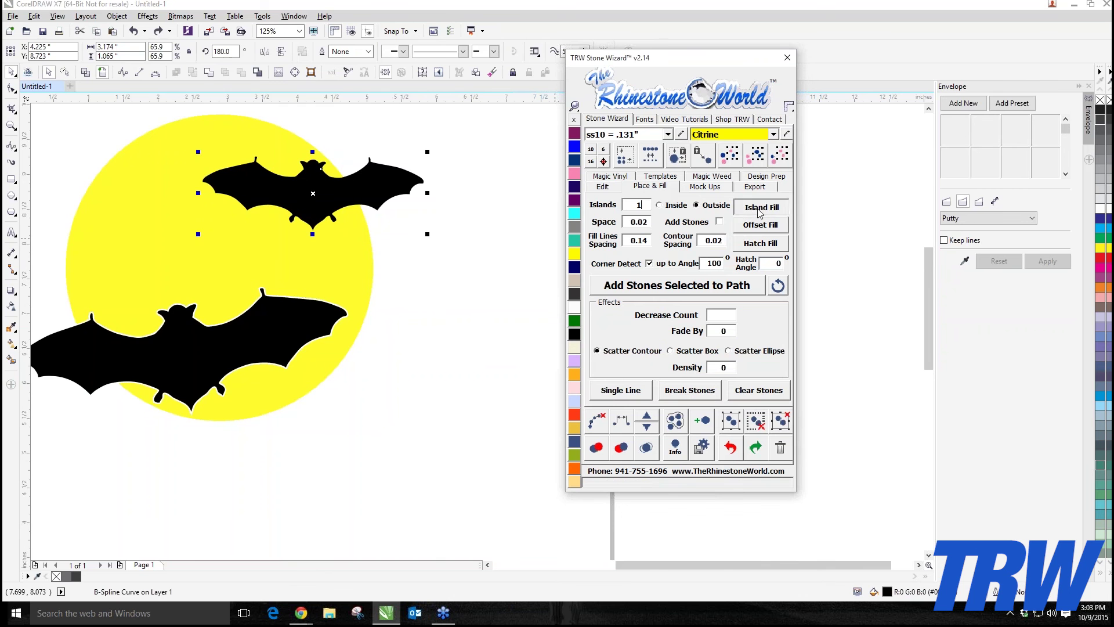
scroll(262, 171, "up", 2)
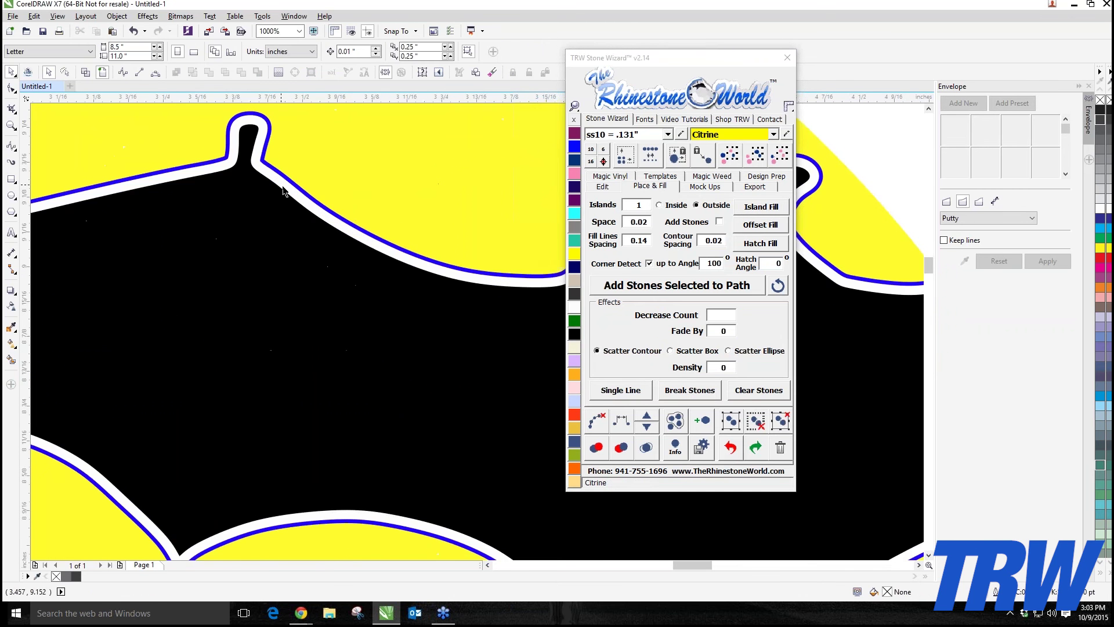
- Trim the yellow circle with the small bat's offset outline and delete the outline
left_click(310, 210)
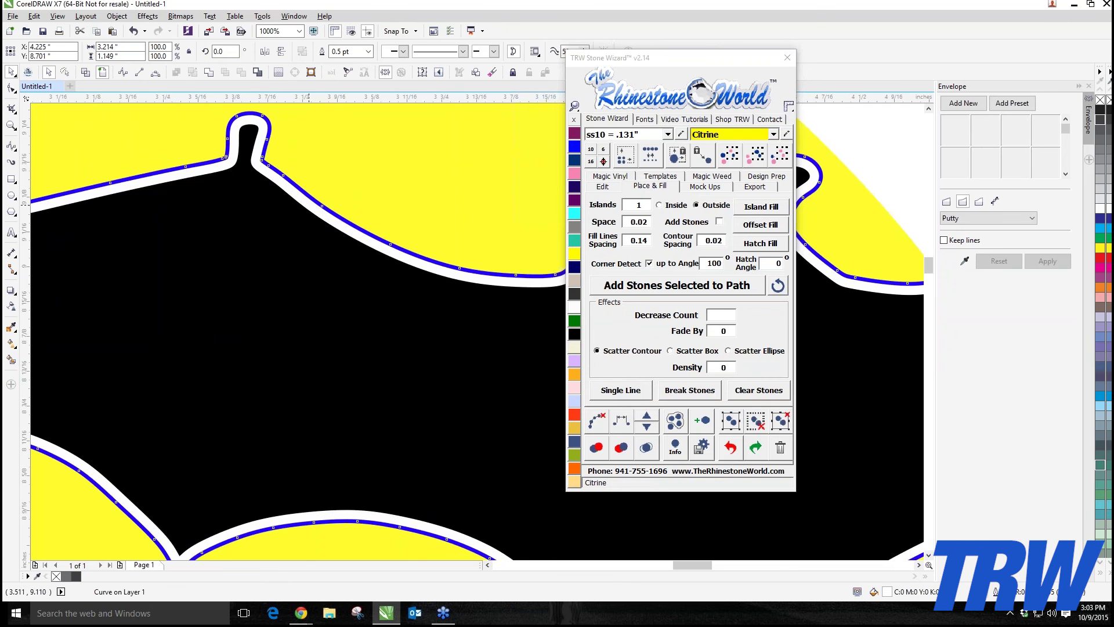
scroll(316, 166, "down", 6)
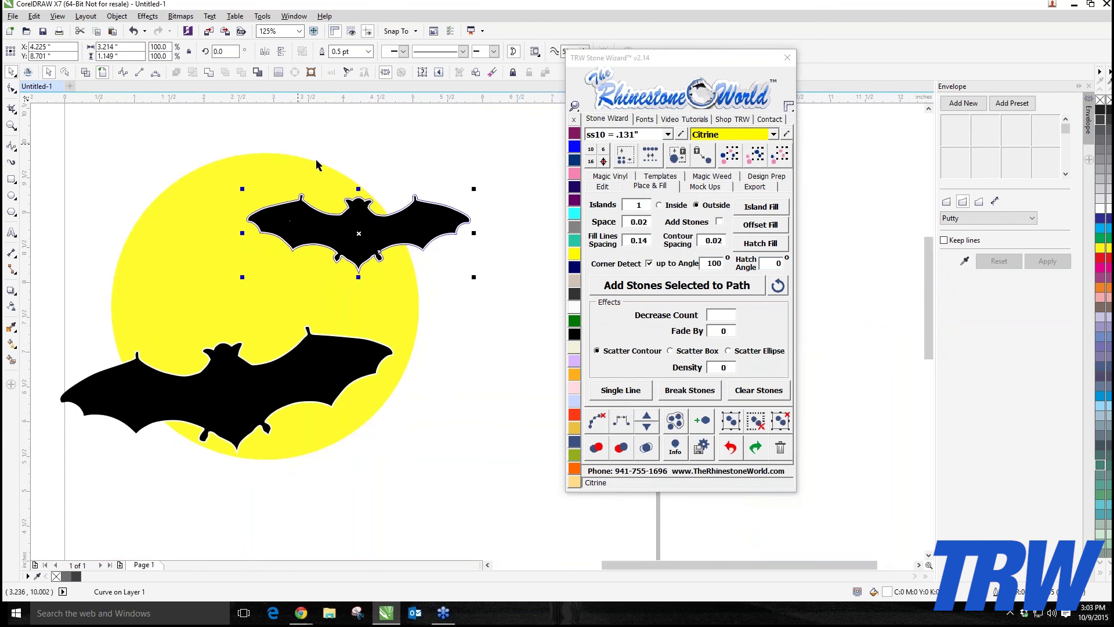
scroll(316, 166, "up", 2)
left_click(419, 303, "shift")
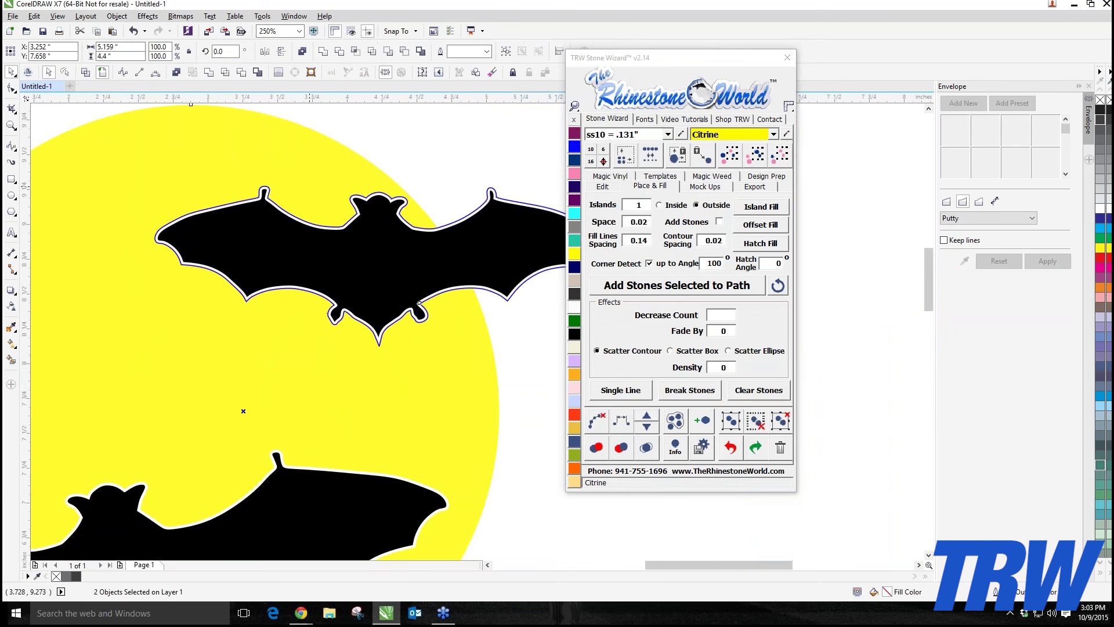
left_click_drag(419, 302, 432, 289)
key("Escape")
left_click(401, 216)
key("Escape")
- Move both bats and the yellow circle together toward the middle of the page and deselect them
scroll(402, 216, "down", 5)
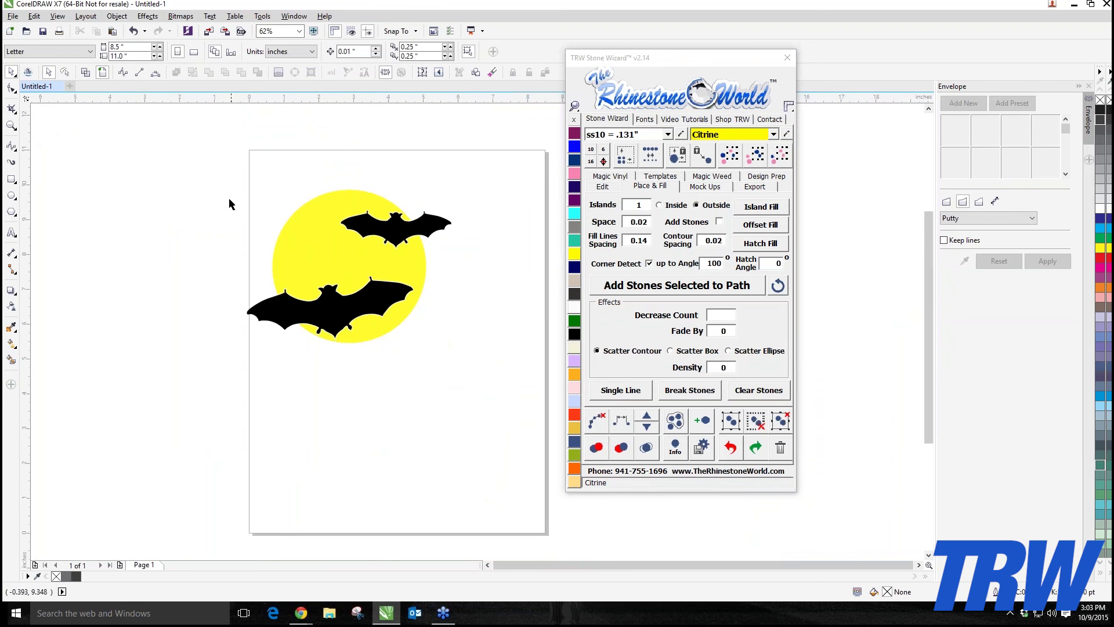
left_click_drag(192, 181, 505, 401)
left_click_drag(347, 293, 403, 320)
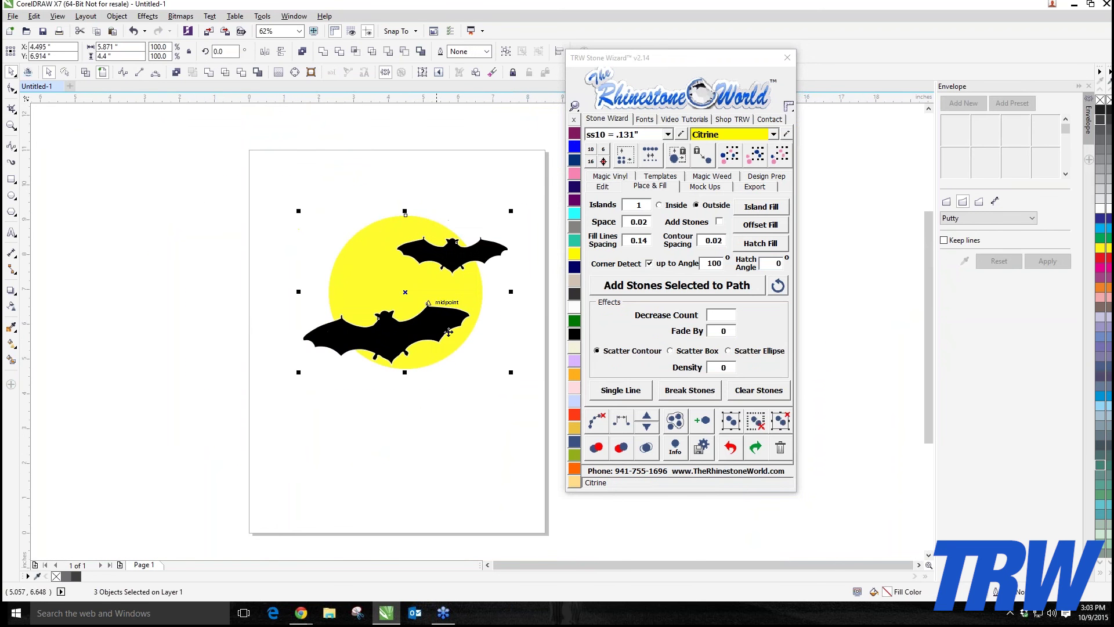
key("Escape")
left_click_drag(252, 194, 516, 396)
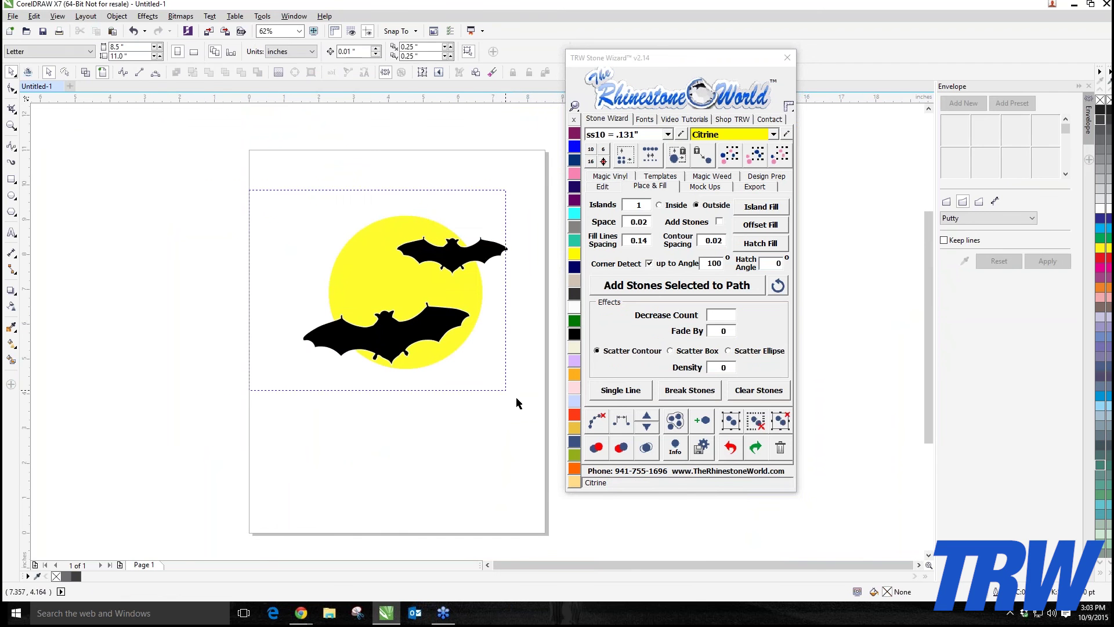
left_click_drag(461, 333, 444, 341)
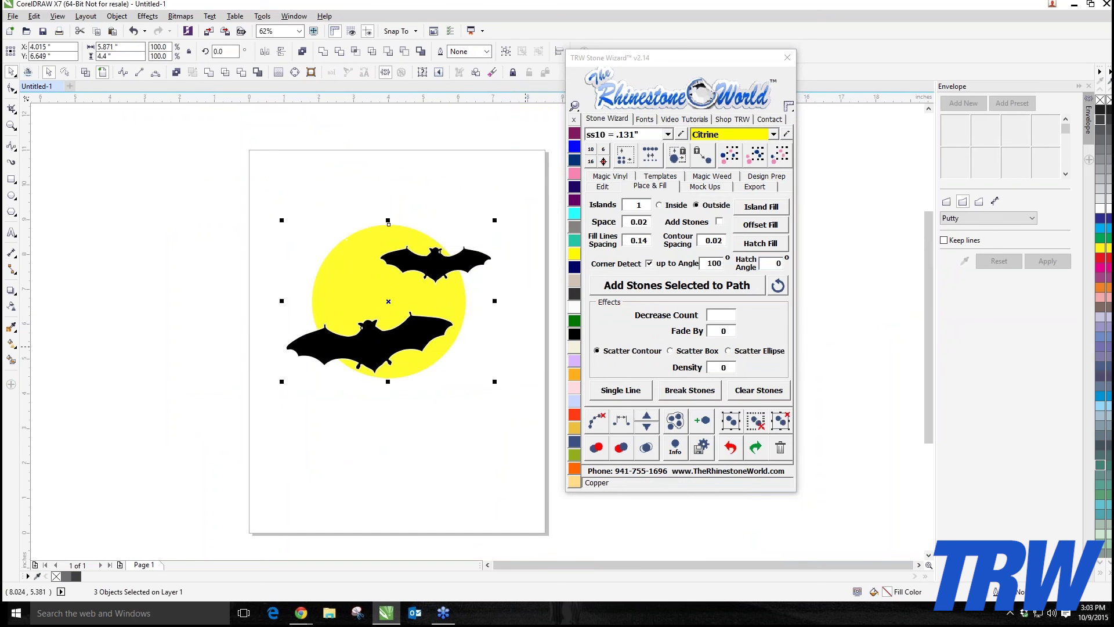
left_click(513, 381)
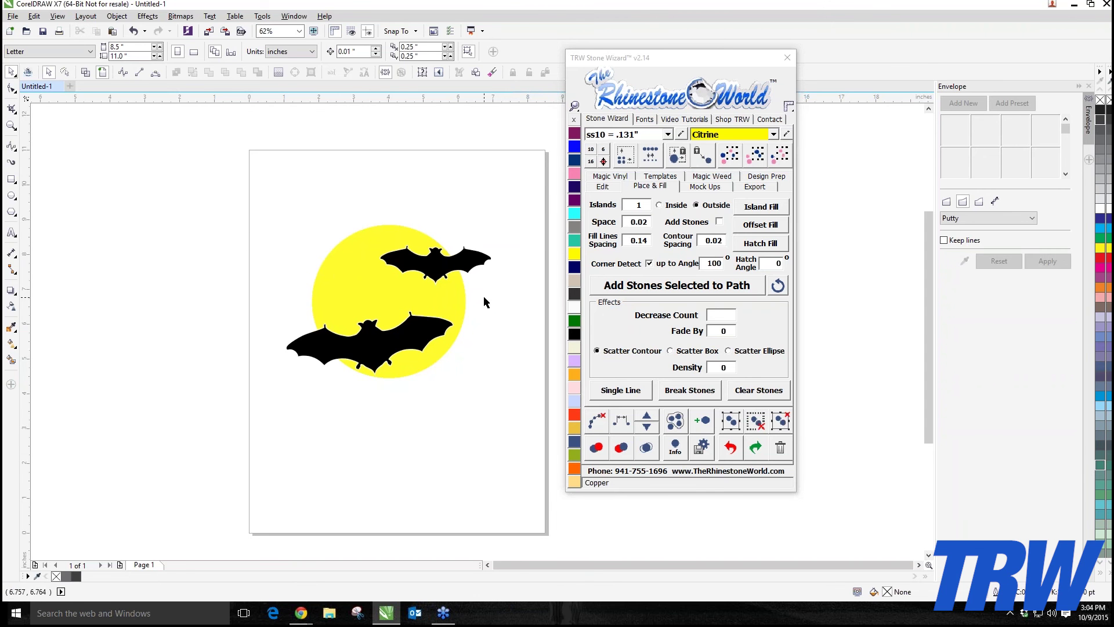
- Smudge three thin horizontal cloud streaks into the yellow moon from its outer edge, using a 0.05" nib
scroll(422, 314, "up", 2)
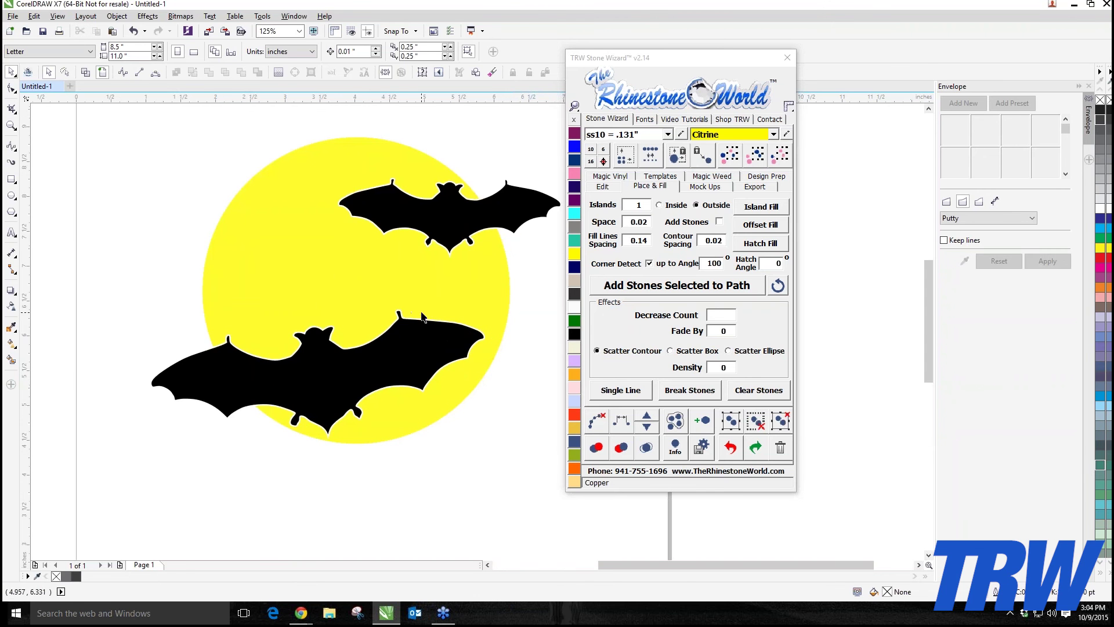
left_click(14, 91)
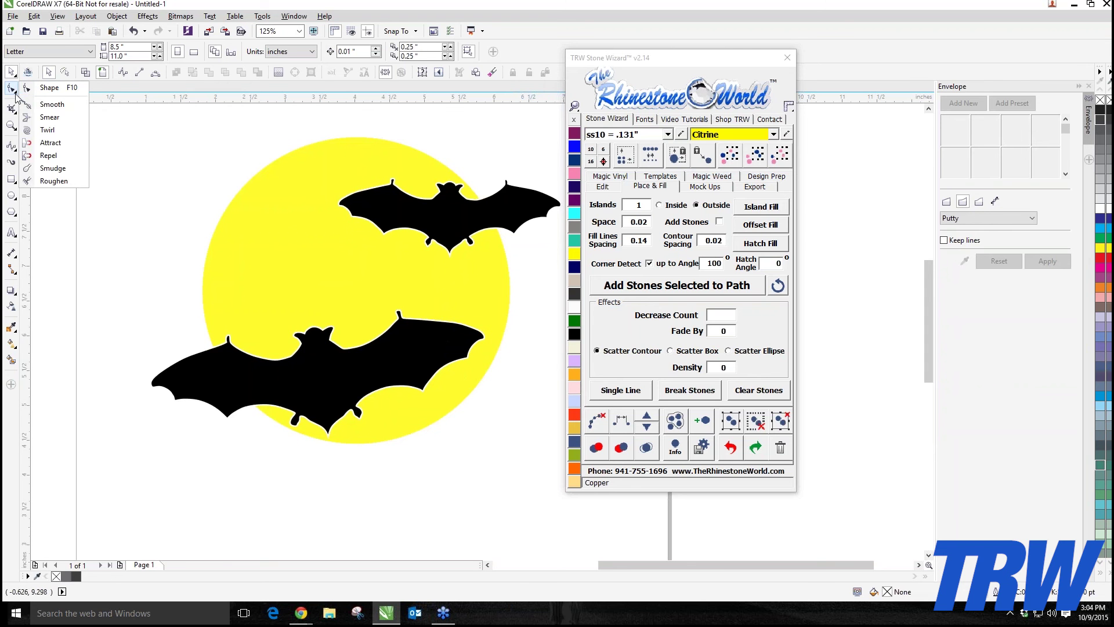
left_click(51, 167)
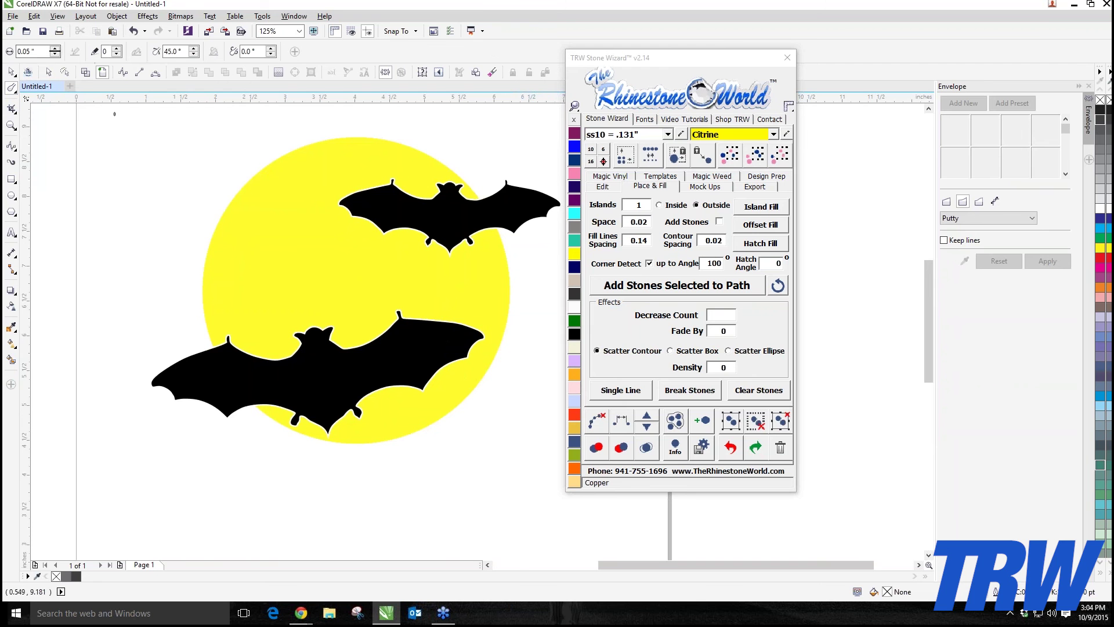
double_click(26, 51)
left_click(253, 238)
left_click_drag(210, 238, 311, 244)
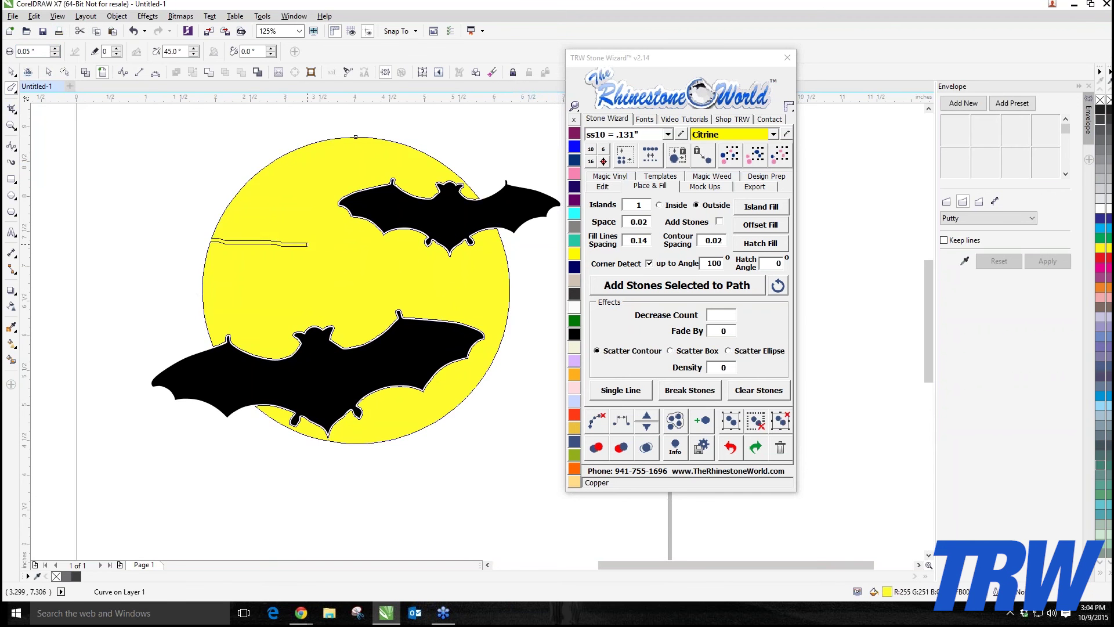
mouse_move(200, 311)
left_mouse_down()
mouse_move(441, 279)
mouse_move(502, 300)
left_mouse_up()
left_click_drag(201, 277, 301, 278)
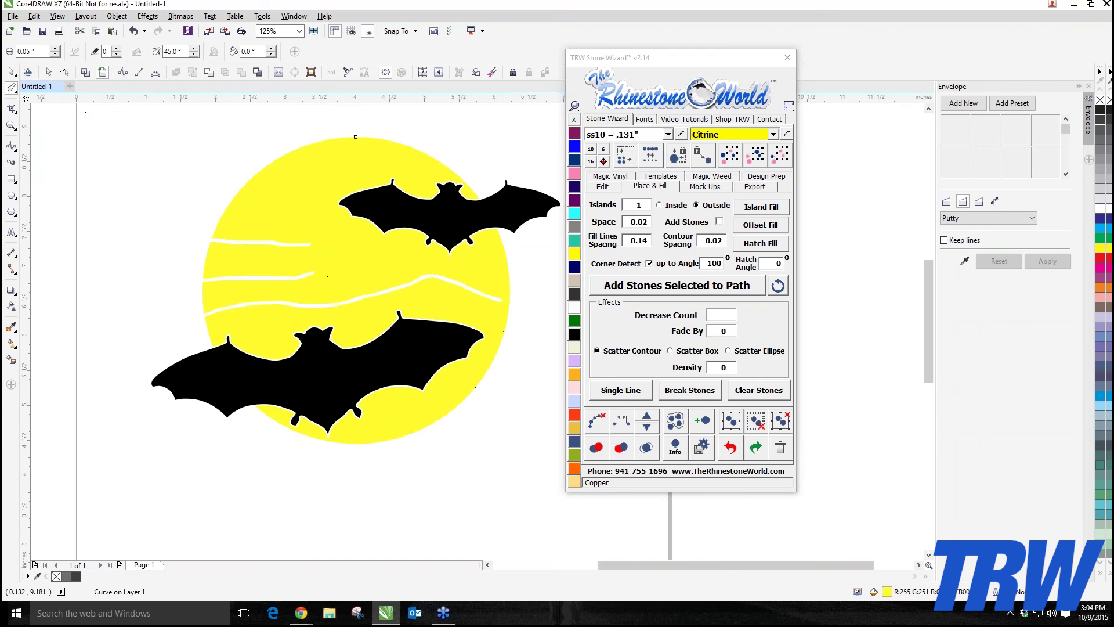
key("space")
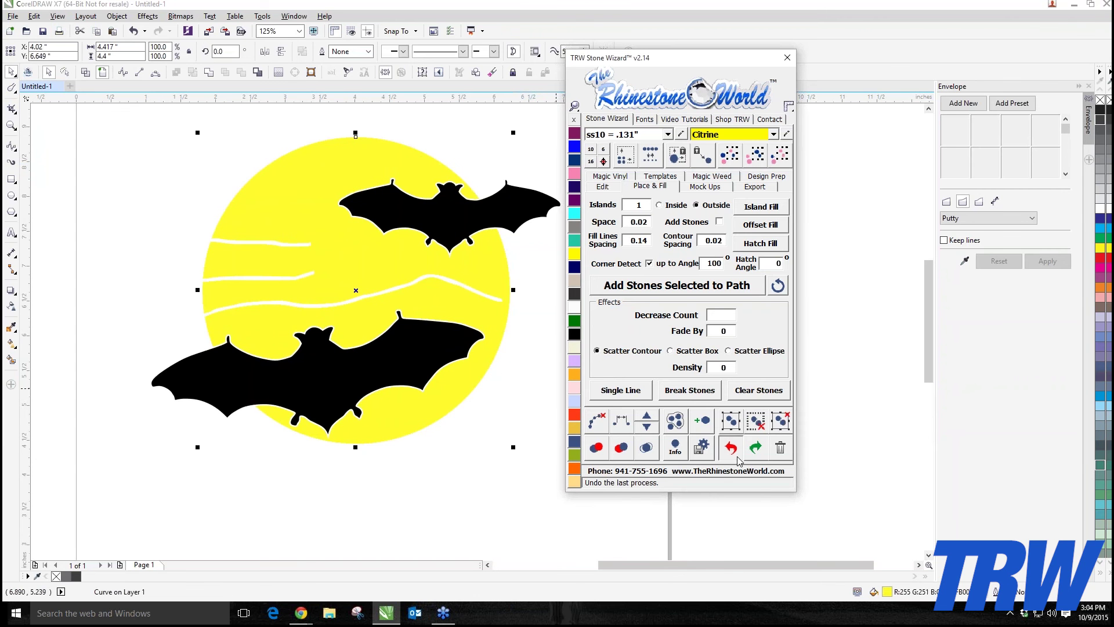
- Undo the three thin smudge streaks on the yellow moon
left_click(730, 448)
left_click(731, 448)
left_click(731, 449)
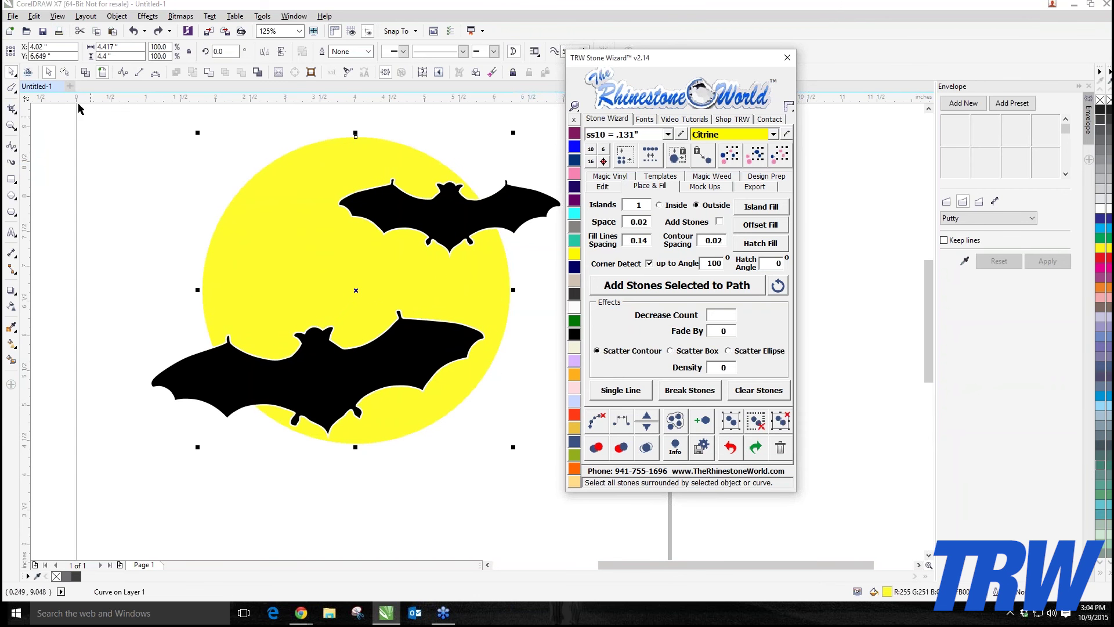
- Set the Smudge nib size to 0.24" and select the yellow moon as the shape to smudge
left_click(13, 90)
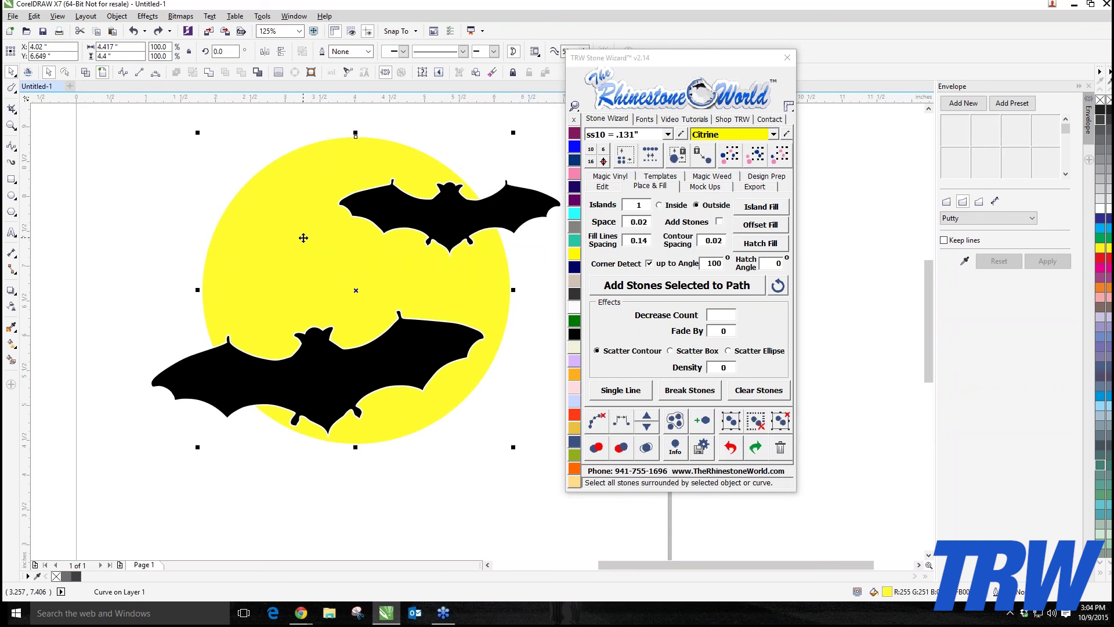
left_click(38, 109)
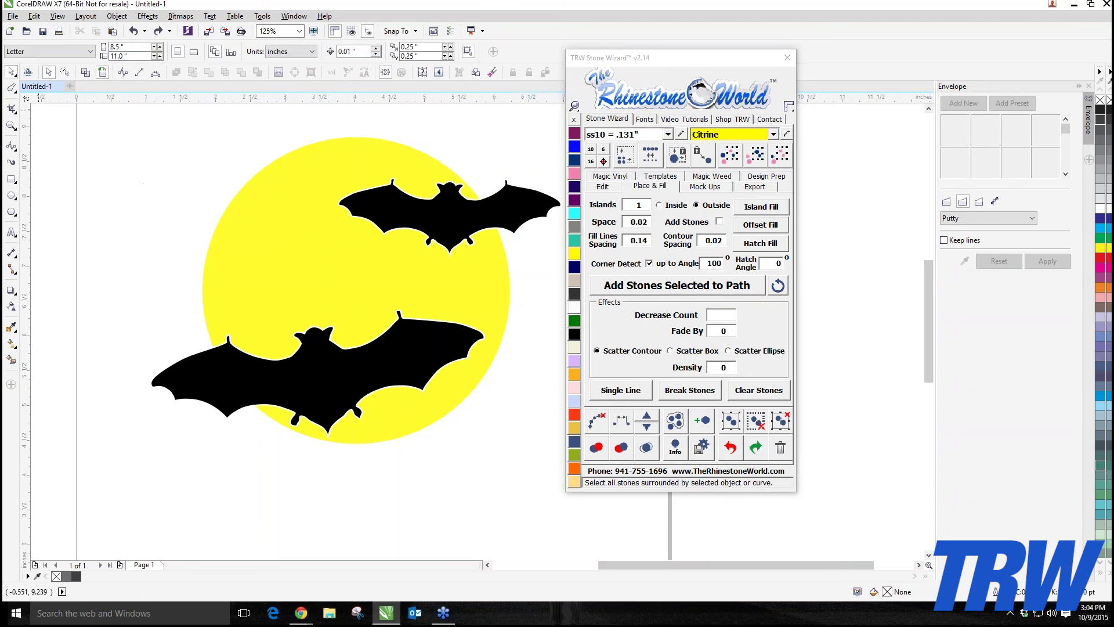
left_click(11, 89)
left_click(16, 96)
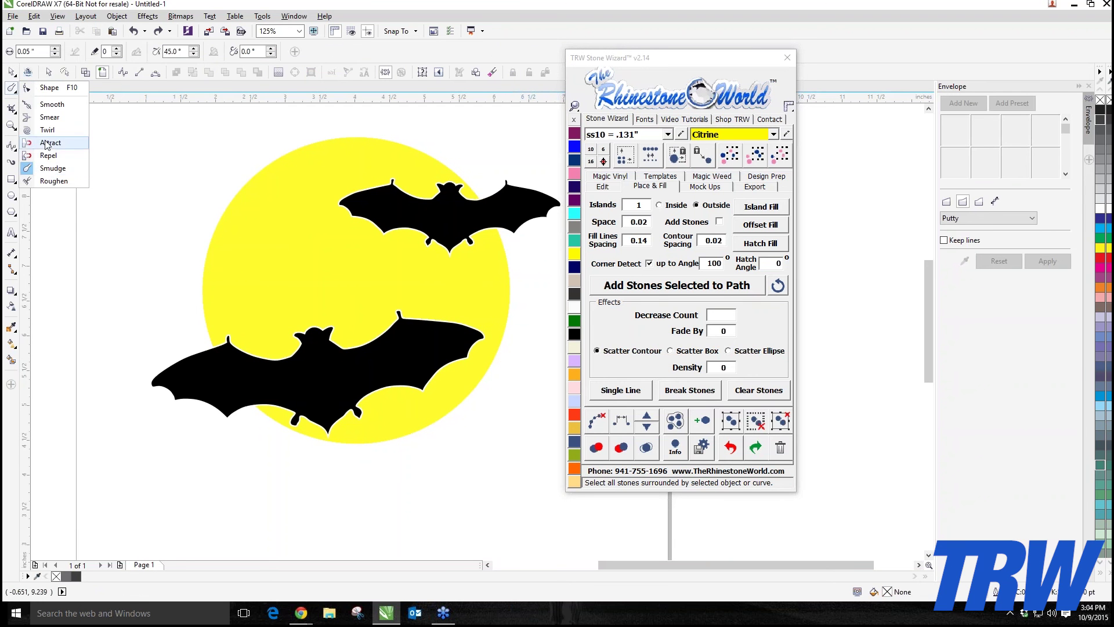
left_click(49, 168)
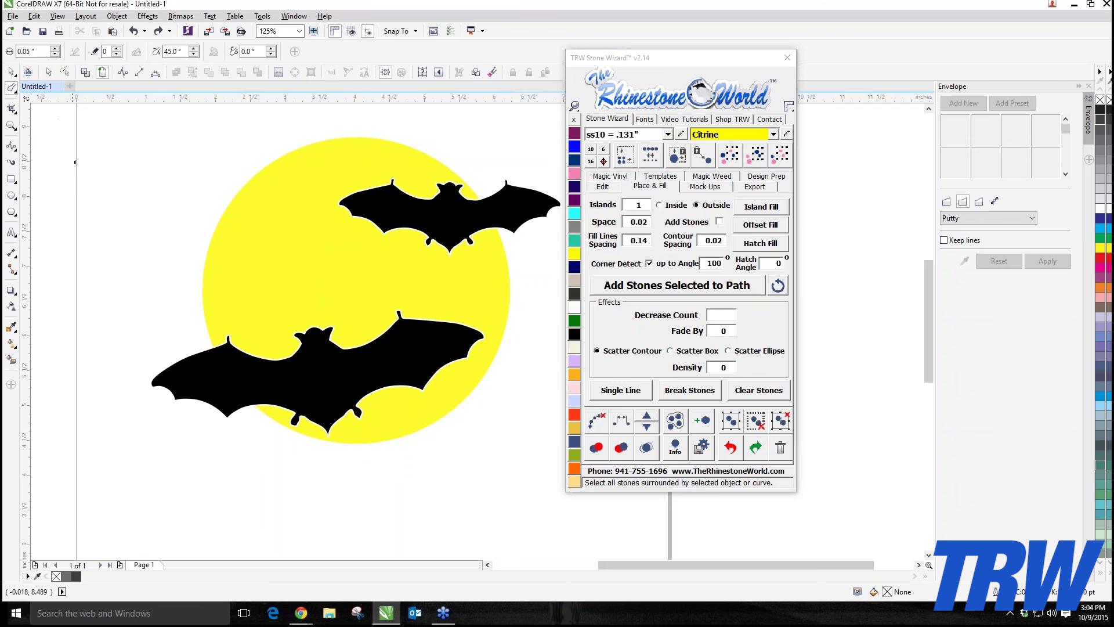
left_click(55, 48)
left_click(55, 48)
left_click(56, 48)
left_click(56, 49)
left_click(215, 235)
scroll(229, 254, "up", 1)
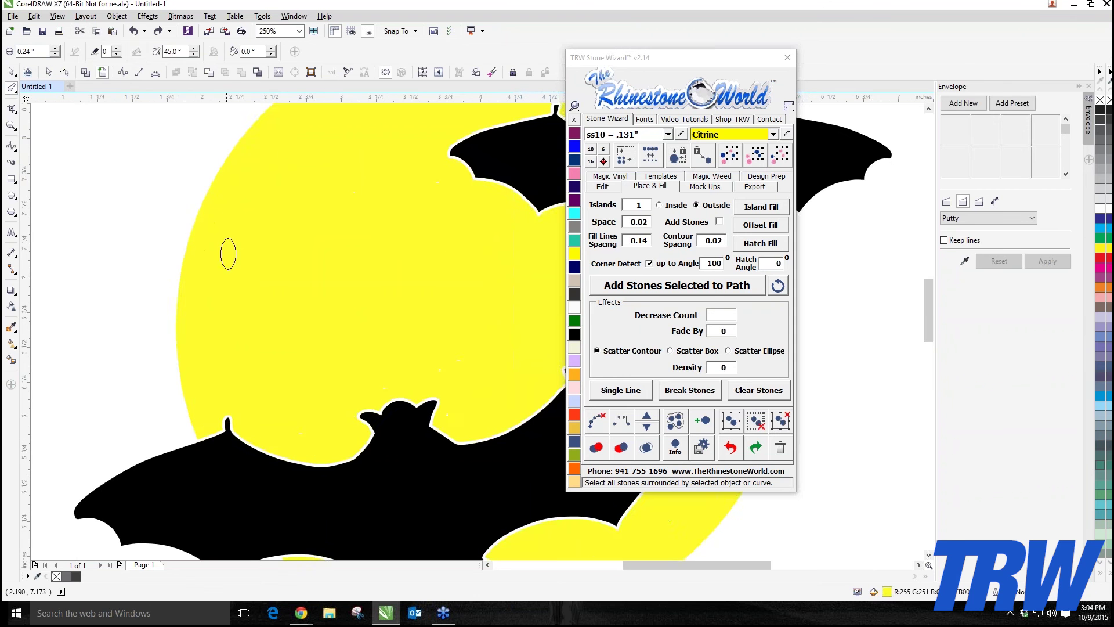
- Smudge four thick wavy cloud streaks into the moon's outer edge between and above the bats, and deselect it
mouse_move(152, 255)
left_mouse_down()
mouse_move(245, 295)
mouse_move(302, 294)
mouse_move(364, 250)
mouse_move(417, 269)
mouse_move(384, 221)
mouse_move(414, 216)
left_mouse_up()
scroll(383, 220, "down", 2)
left_click_drag(325, 289, 415, 277)
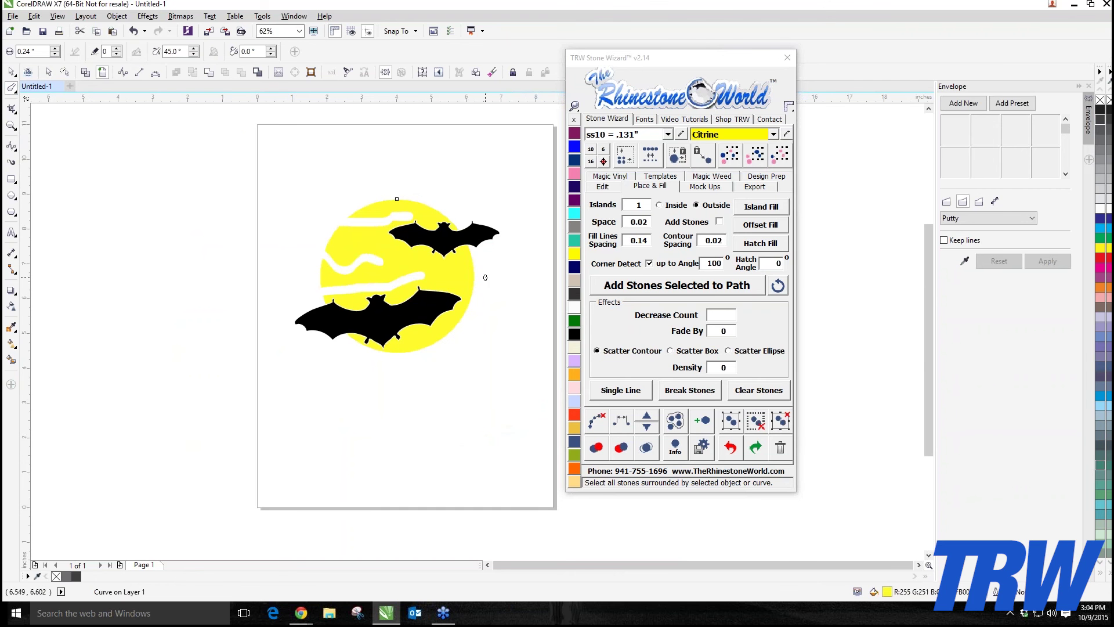
scroll(329, 246, "up", 1)
scroll(360, 233, "down", 1)
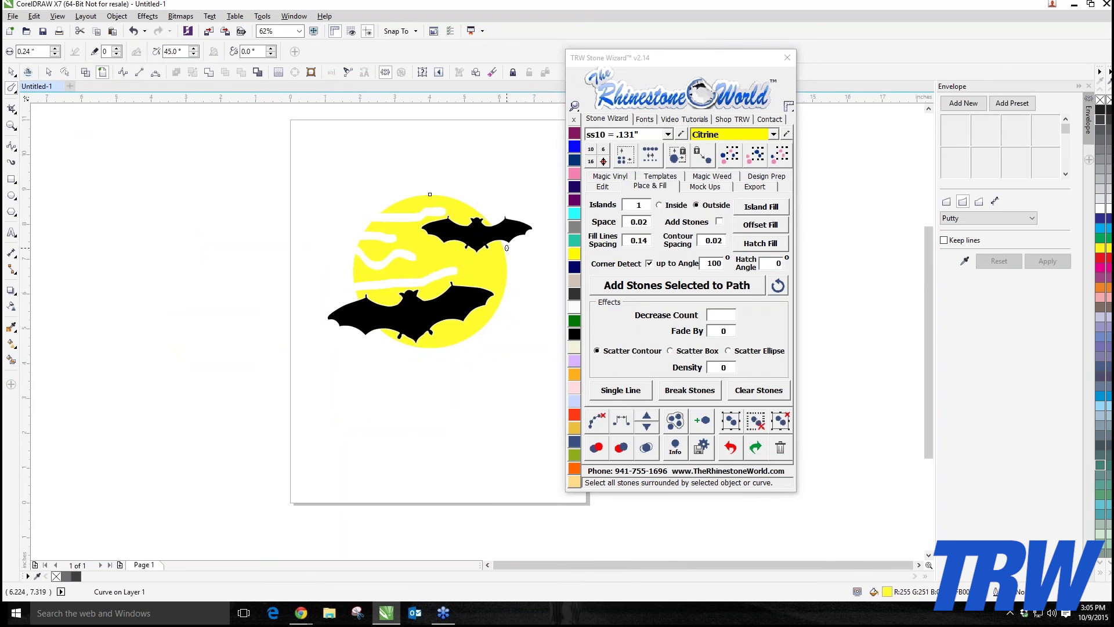
scroll(507, 248, "up", 1)
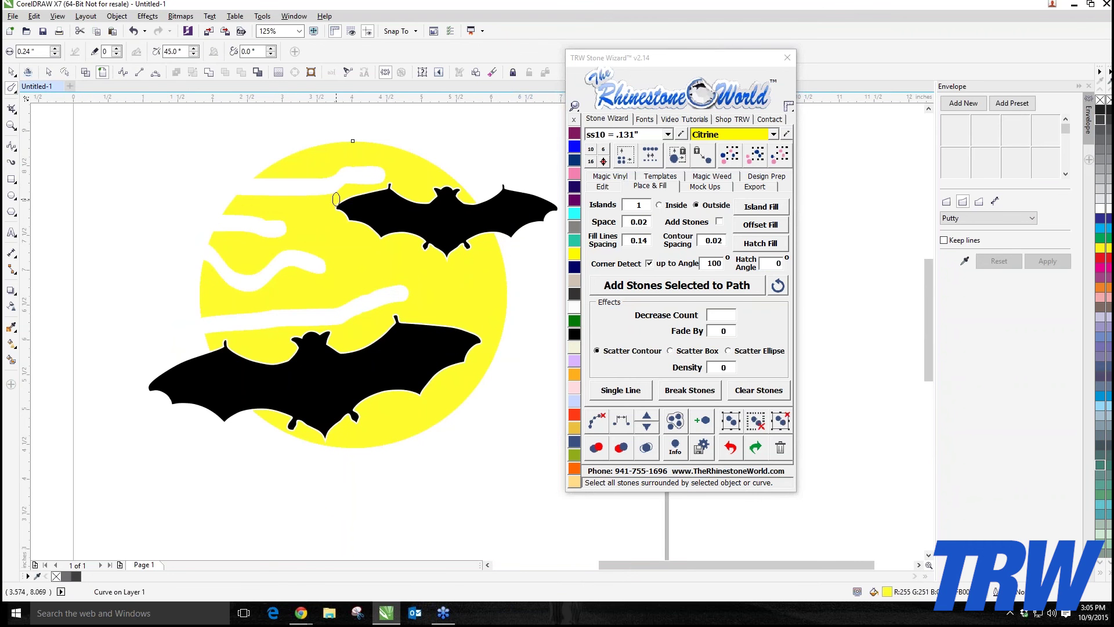
left_click(10, 71)
left_click(204, 272)
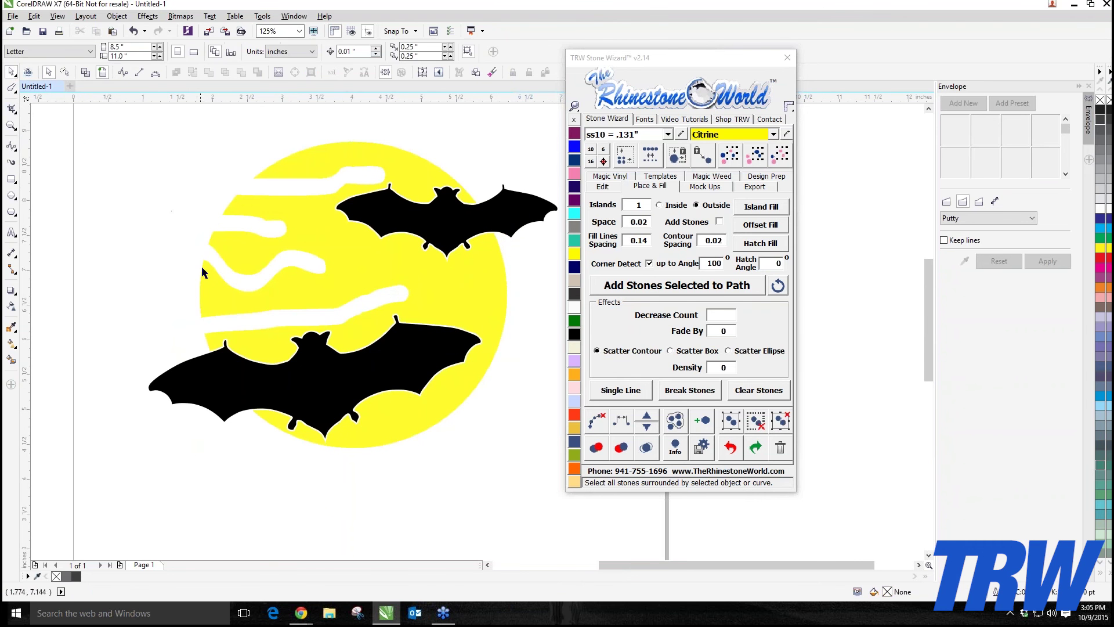
- Undo all the thick smudge streaks on the yellow moon and deselect it
scroll(203, 272, "down", 1)
left_click(731, 449)
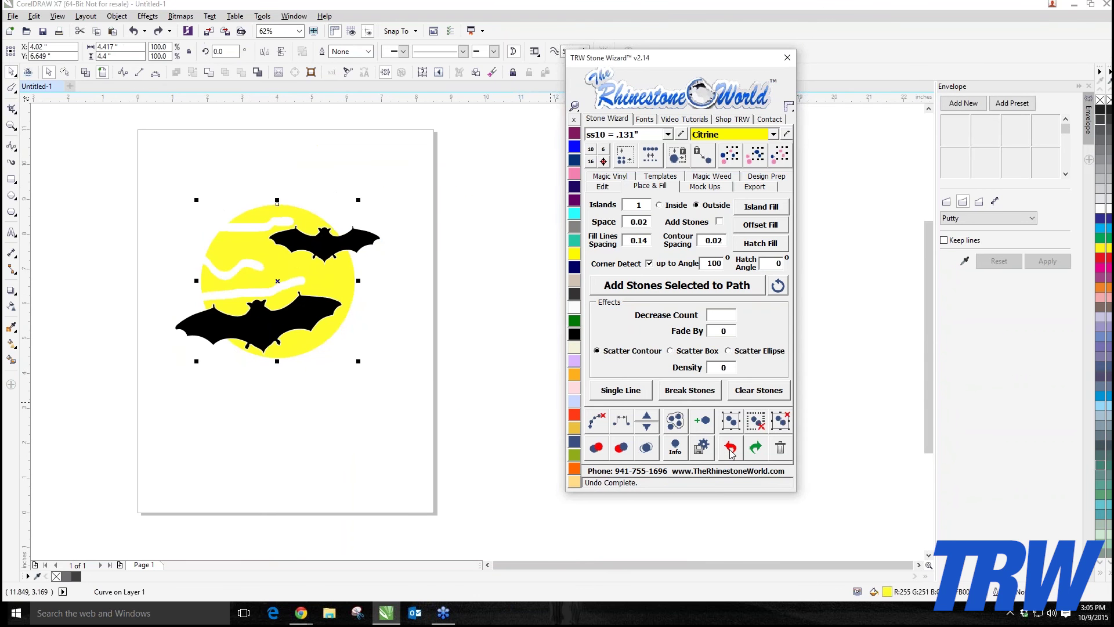
left_click(731, 449)
left_click(730, 448)
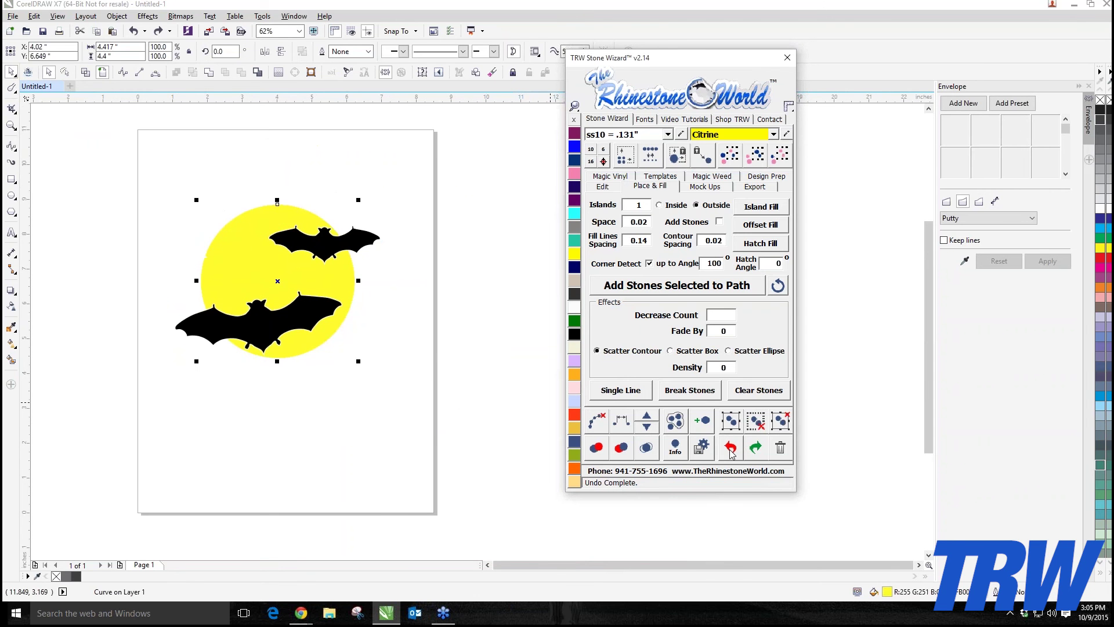
left_click(185, 229)
scroll(232, 239, "up", 1)
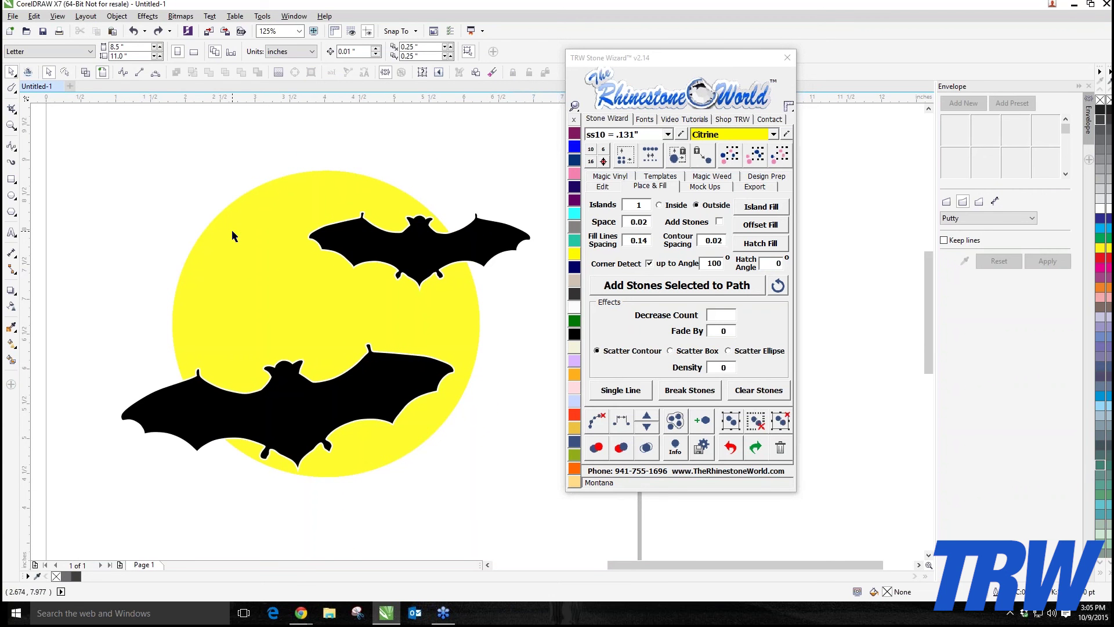
scroll(231, 228, "down", 1)
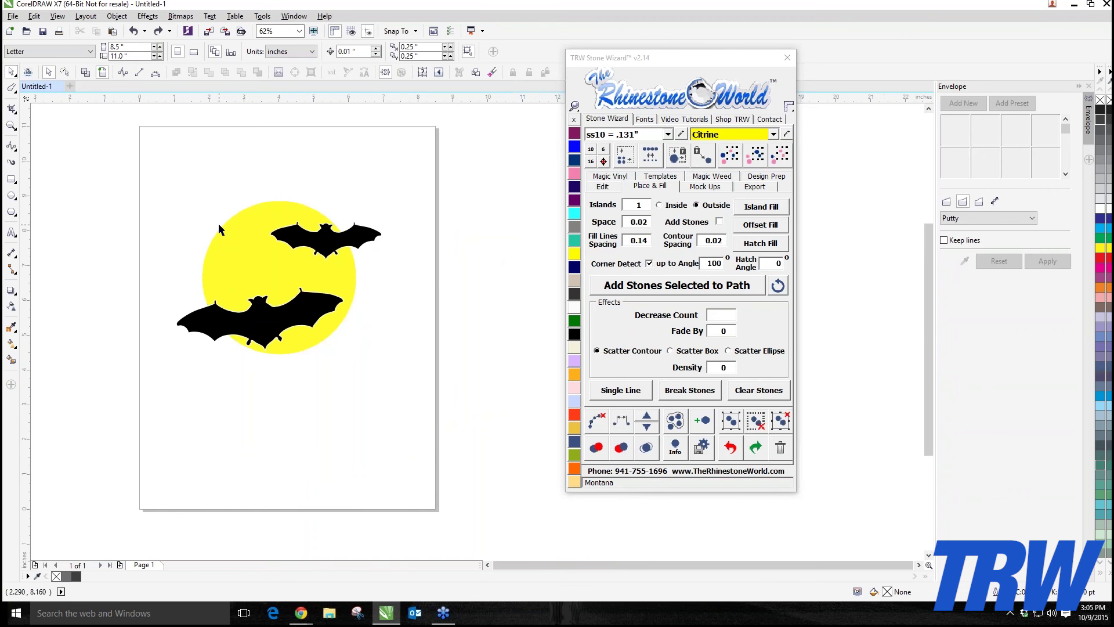
scroll(220, 225, "up", 1)
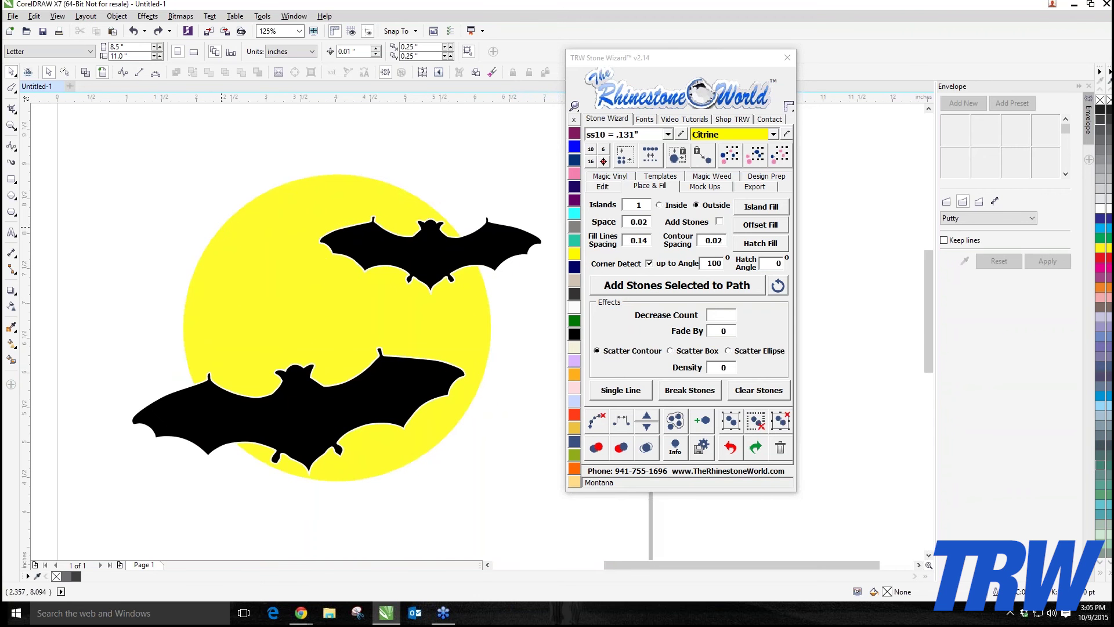
scroll(222, 222, "down", 1)
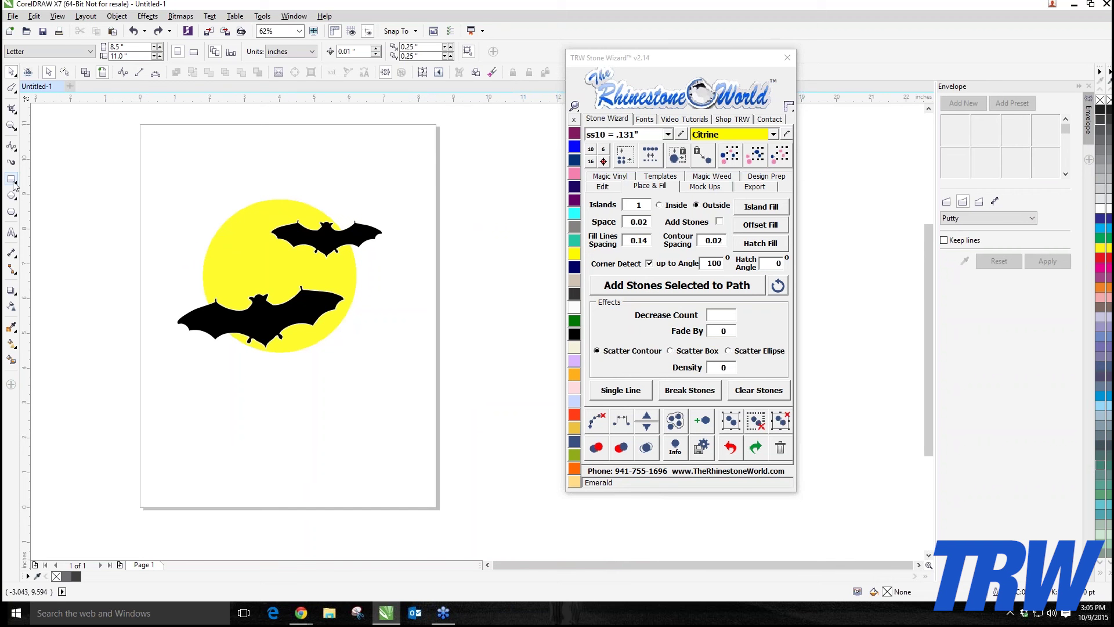
- Move both bats and the yellow moon together about 1.1 inches down the page and deselect them
left_click_drag(140, 181, 395, 401)
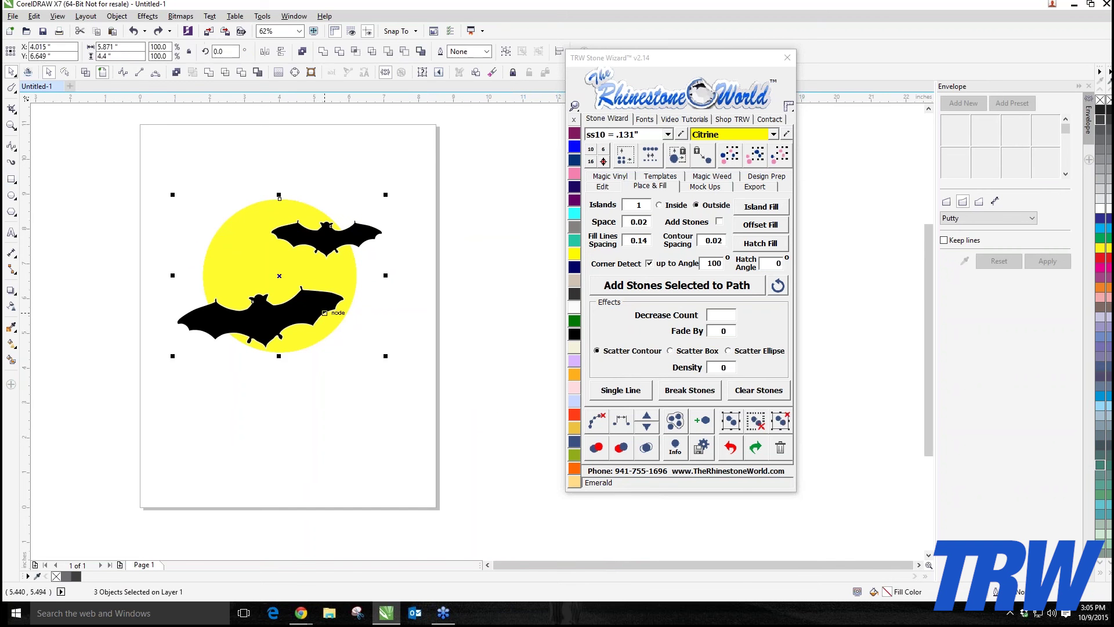
left_click_drag(311, 301, 314, 341)
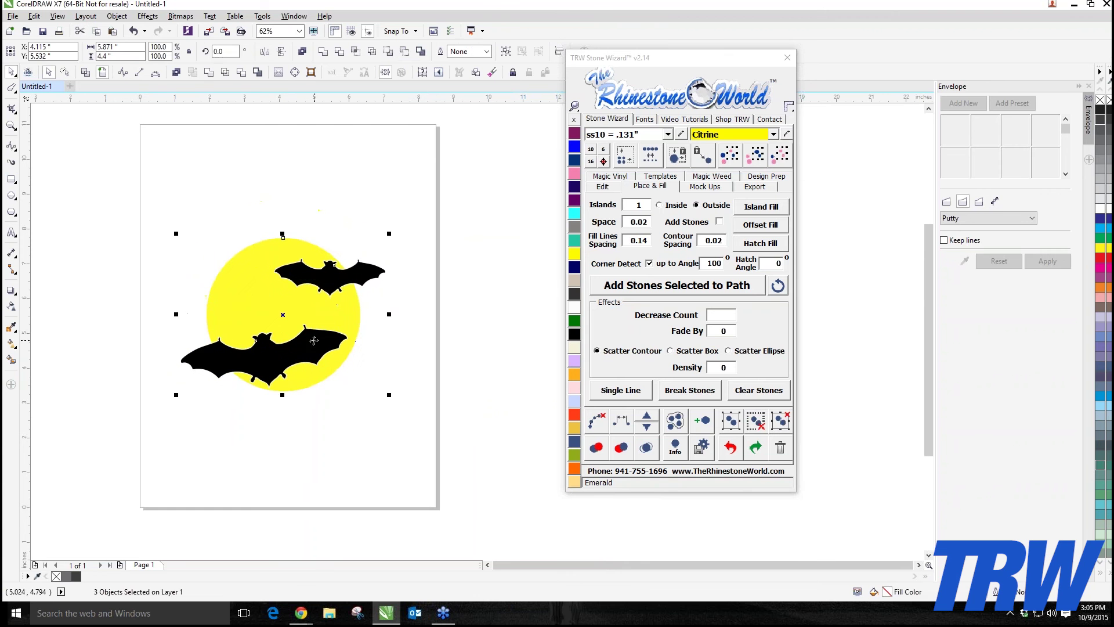
left_click(275, 454)
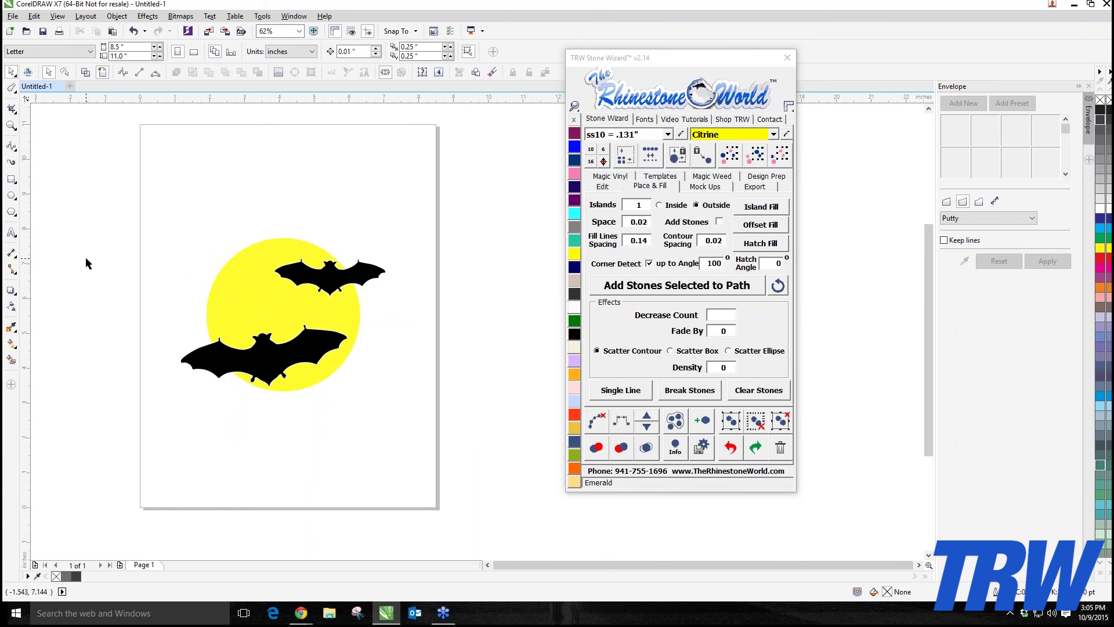
- Draw a rectangle above the moon and stretch it to about 6.07" wide by 2.2" high
left_click(11, 179)
left_click_drag(182, 178, 367, 233)
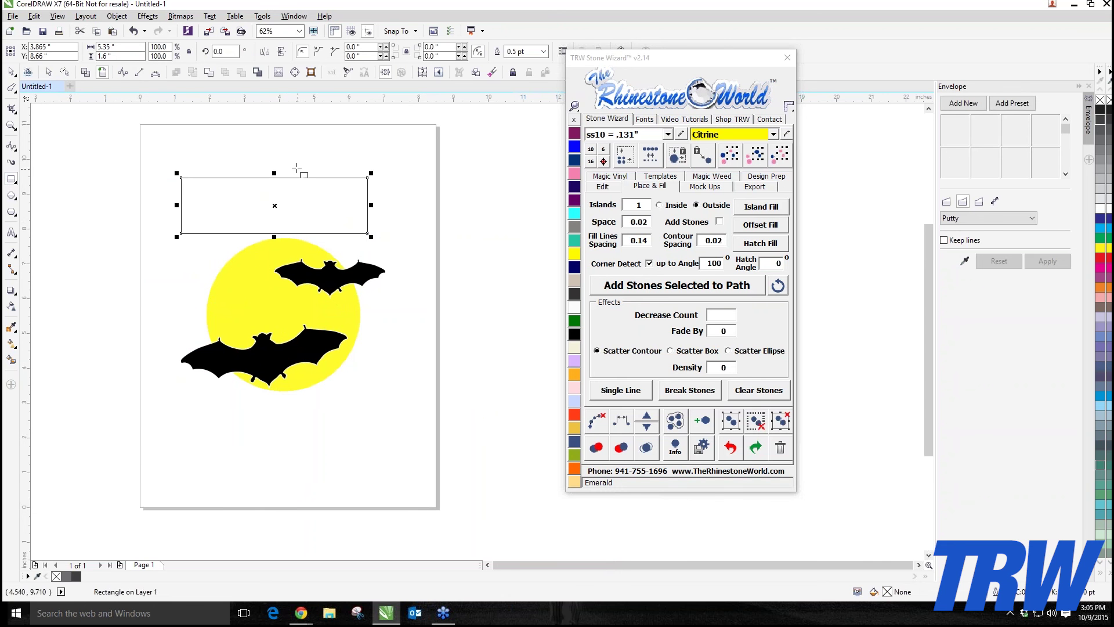
mouse_move(275, 173)
left_mouse_down()
mouse_move(274, 128)
mouse_move(274, 152)
left_mouse_up()
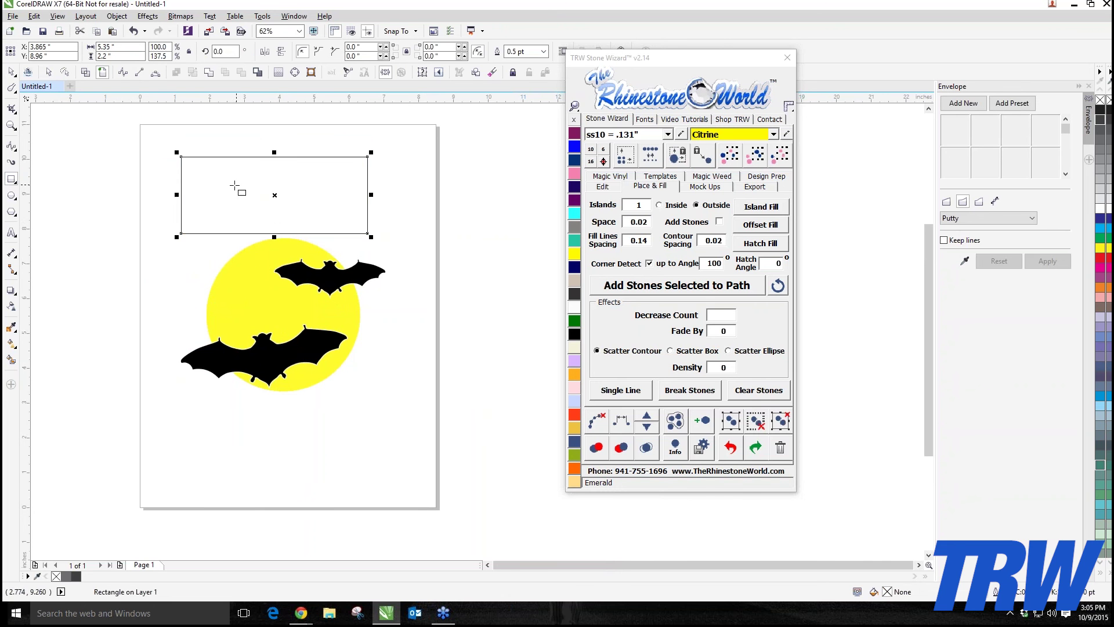
left_click_drag(176, 194, 167, 195)
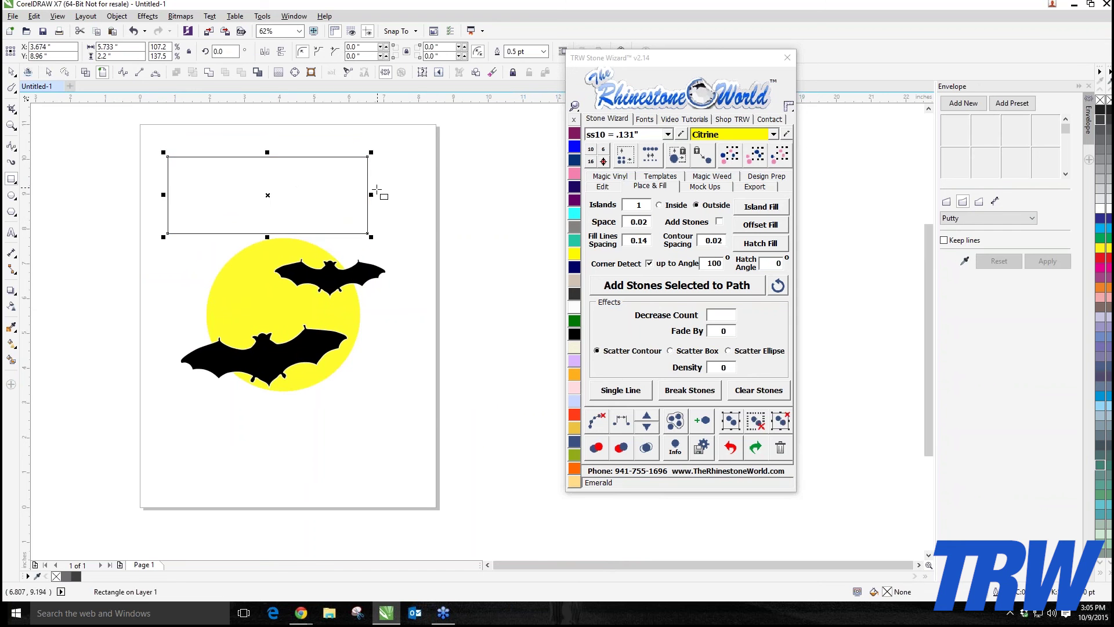
left_click_drag(370, 195, 380, 195)
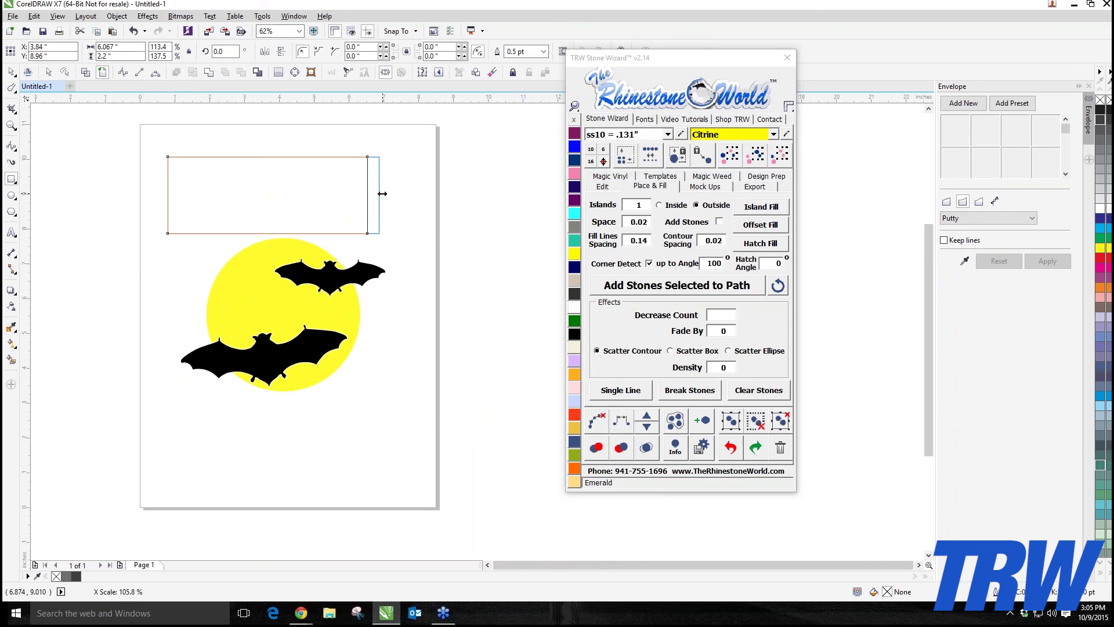
left_click(13, 74)
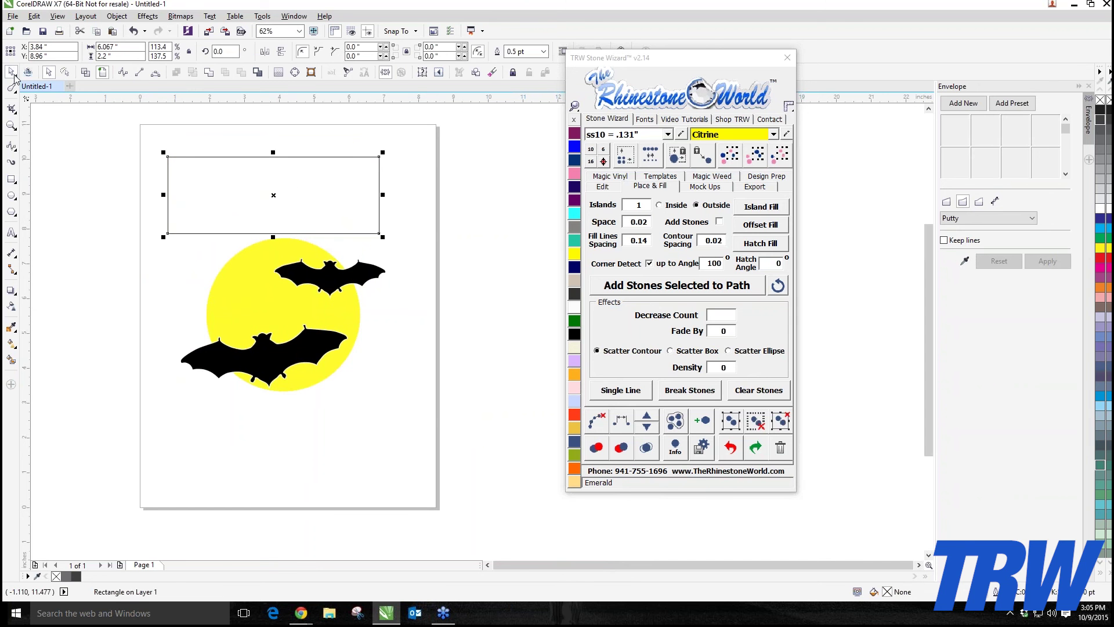
- Bend the rectangle's bottom edge into an upward arch with a single-arc envelope, place it just above the moon, and deselect it
left_click(961, 105)
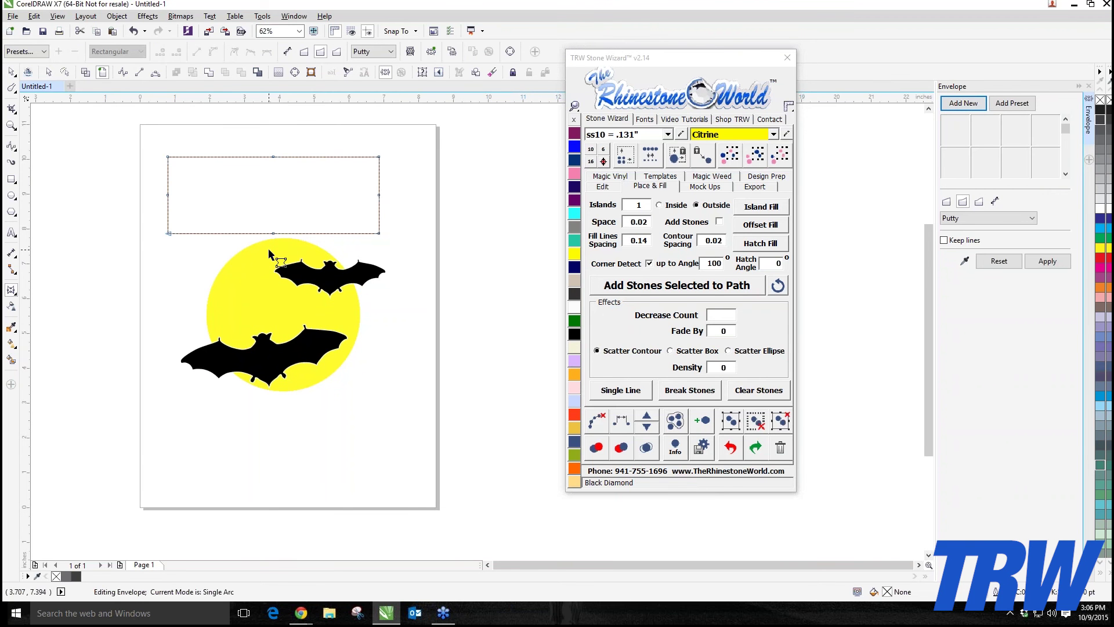
left_click_drag(274, 219, 308, 208)
left_click(11, 71)
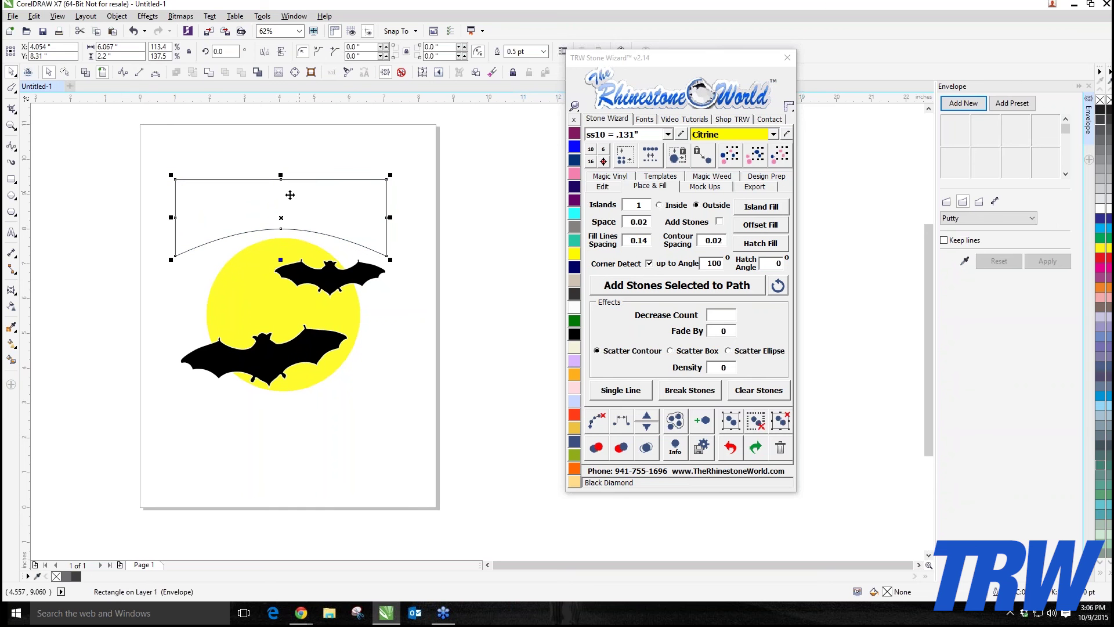
left_click(233, 214)
left_click(233, 214)
key("Escape")
- Create a pink filled copy of the arched shape with Smart Fill
left_click(11, 362)
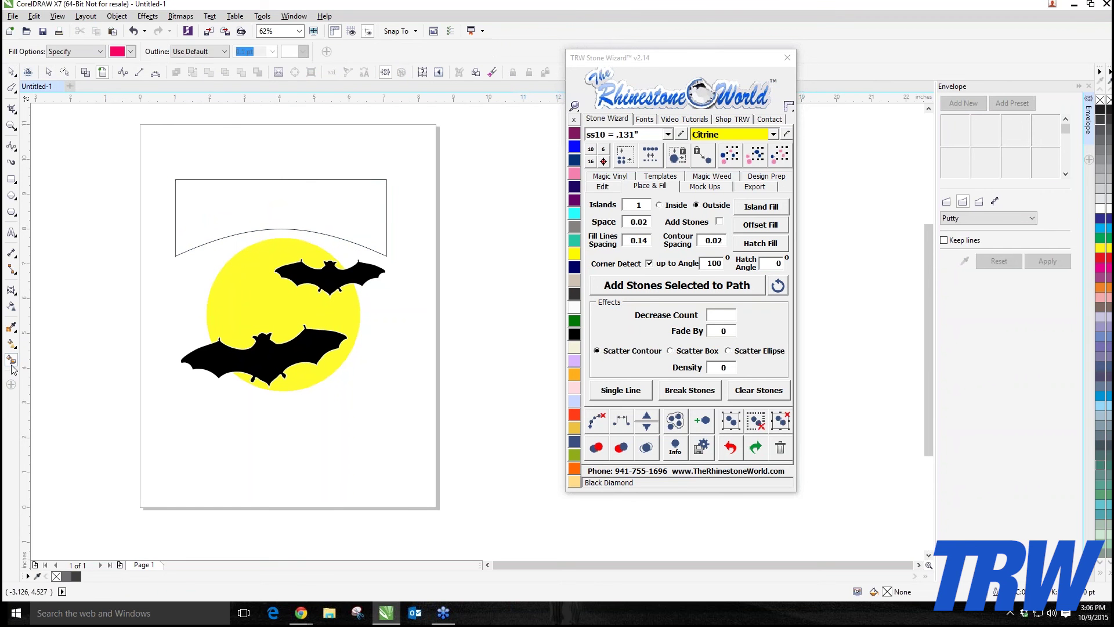
left_click(229, 220)
left_click(11, 72)
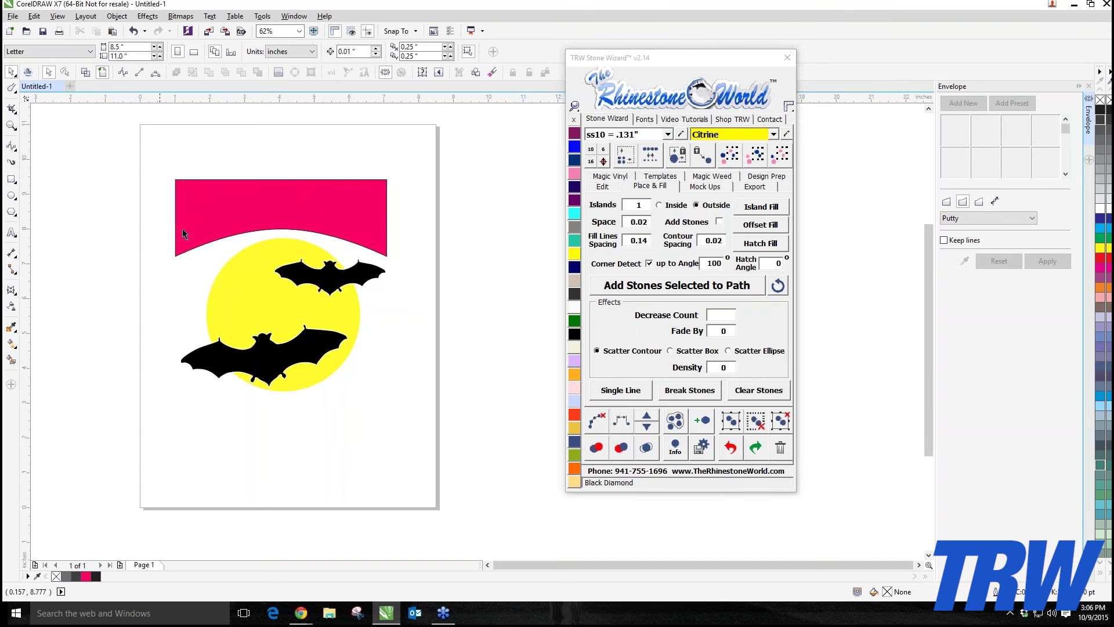
- Move the pink arched shape, both bats and the moon down the page, leaving the original arched outline behind
left_click(255, 213)
left_click_drag(130, 237, 450, 436)
left_click_drag(283, 238, 301, 338)
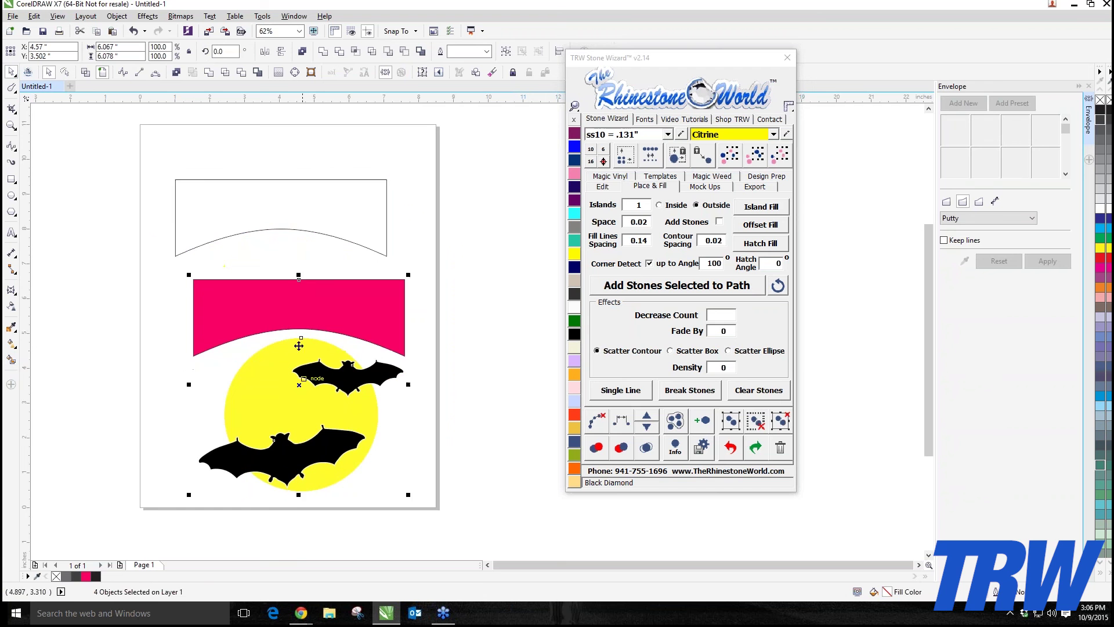
- Delete the original arched outline and move the pink arched shape, both bats and the moon up the page
left_click(325, 231)
key("Delete")
scroll(323, 229, "down", 1)
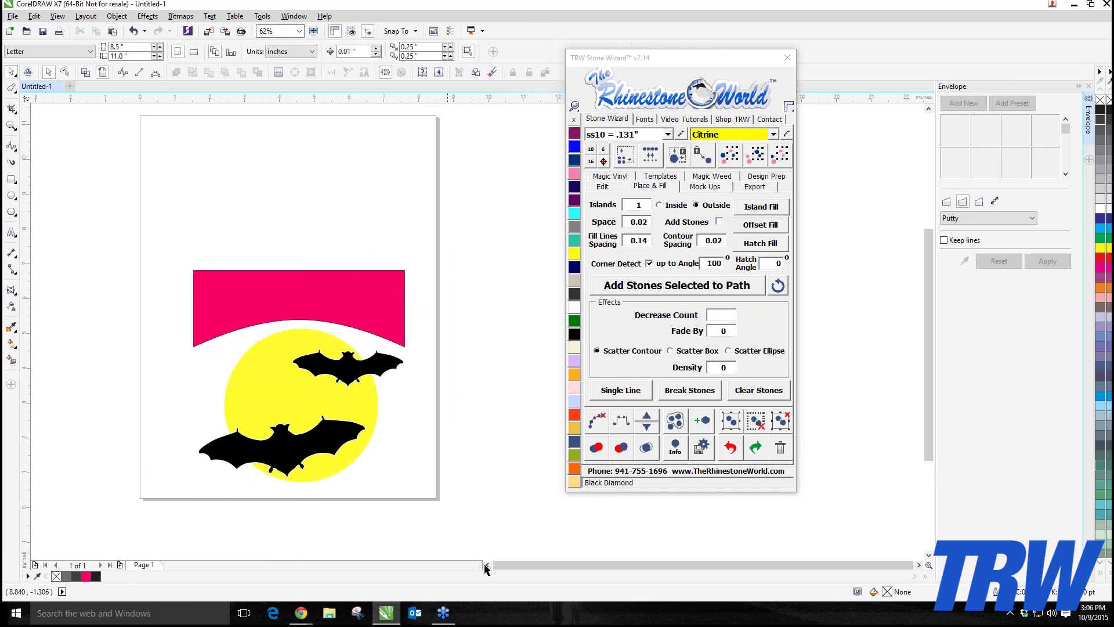
left_click_drag(303, 264, 296, 174)
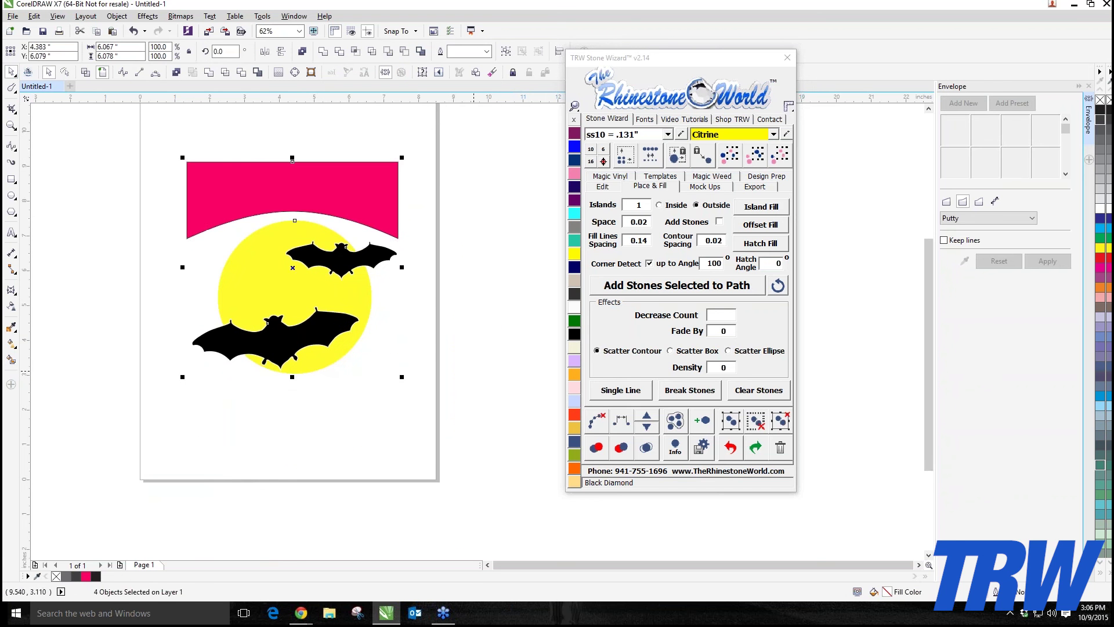
- Mirror a copy of the pink arched shape vertically below the moon and fill the copy with Cobalt
left_click(296, 174)
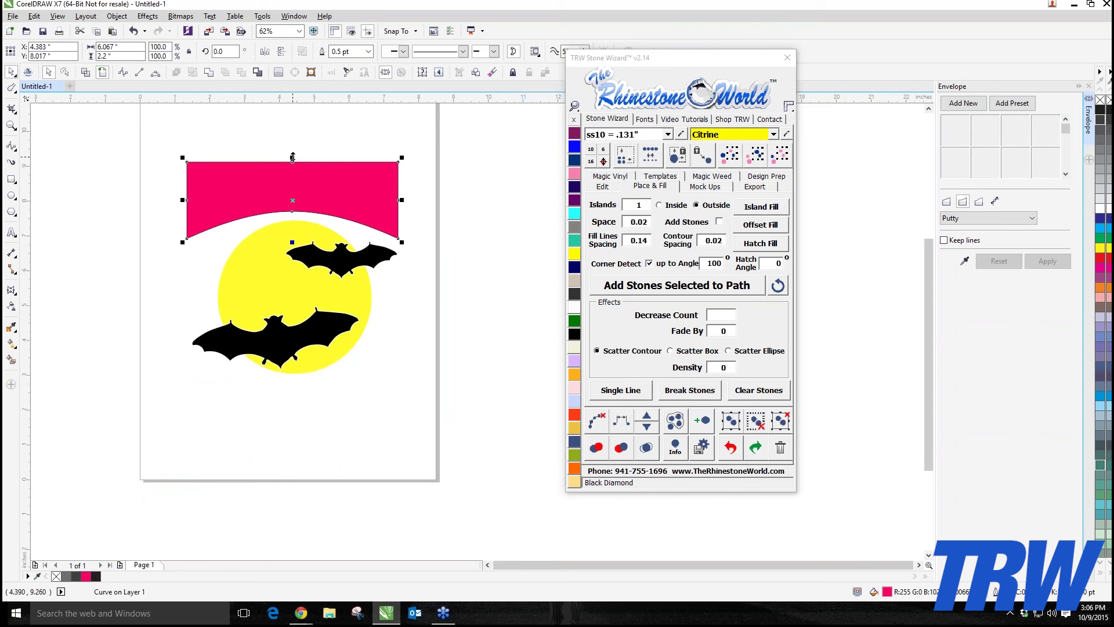
left_click_drag(293, 157, 292, 391)
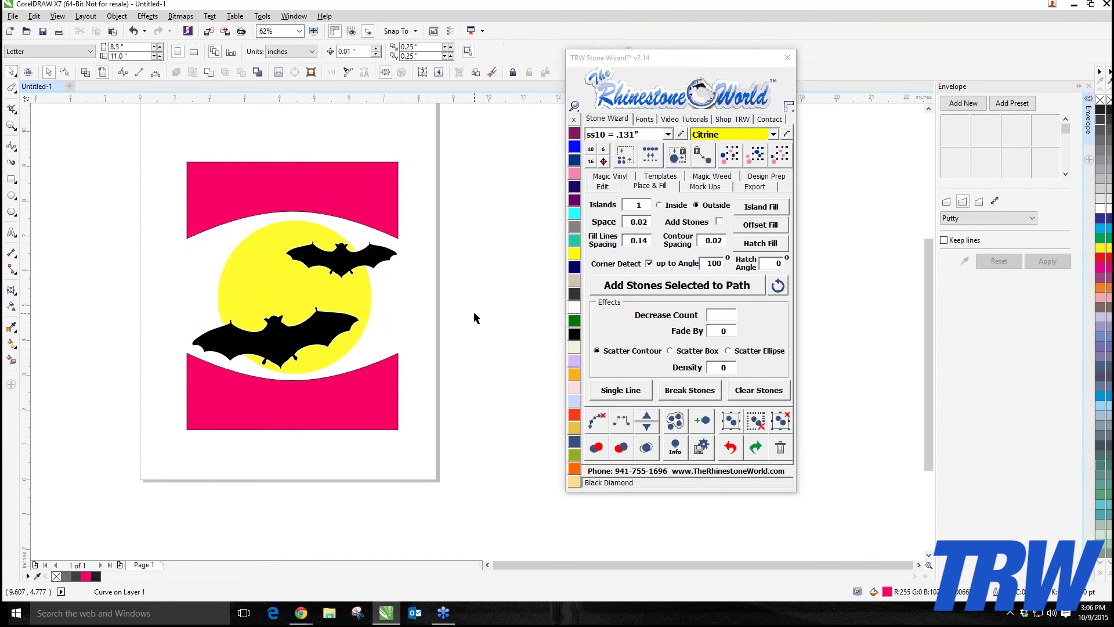
left_click(575, 266)
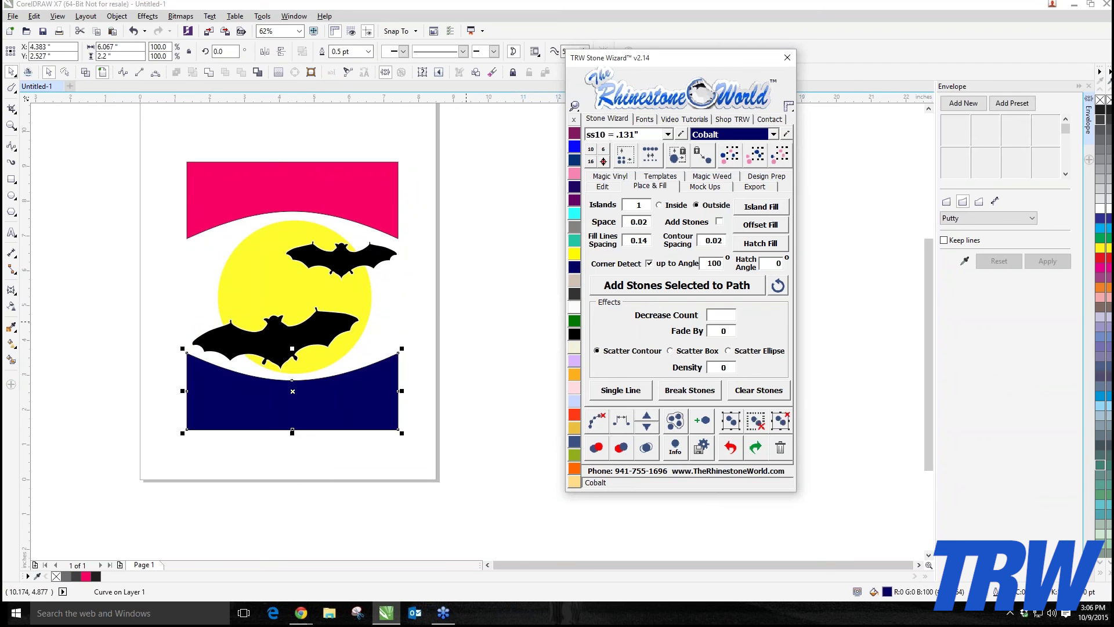
left_click(367, 345)
- Add the words HAPPY and HALLOWEEN as two separate text objects above the page
scroll(367, 343, "down", 2)
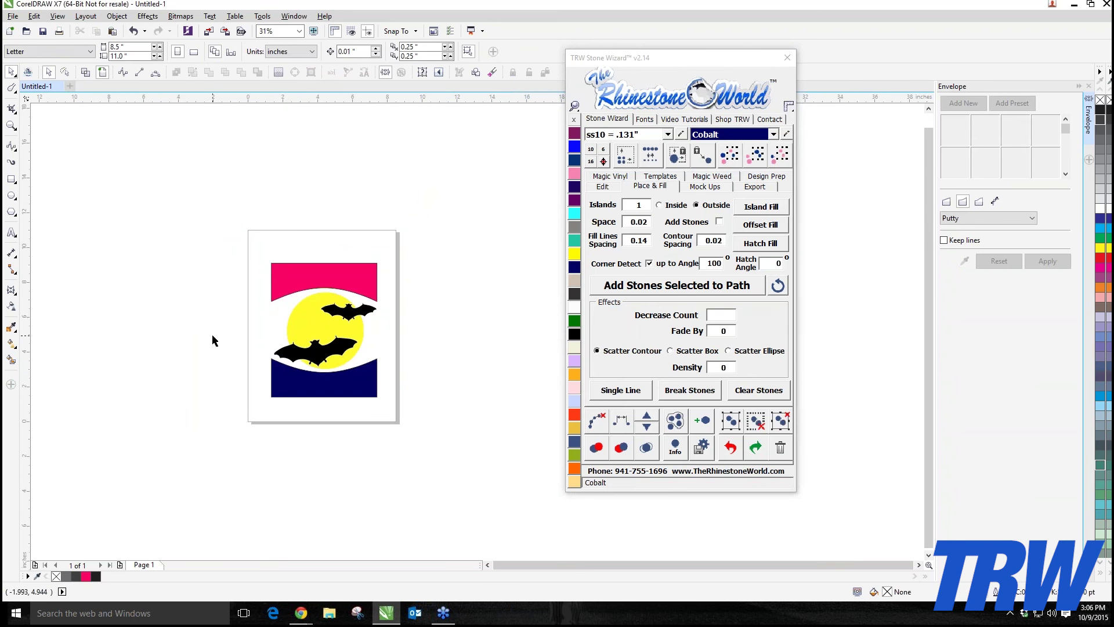
left_click(11, 232)
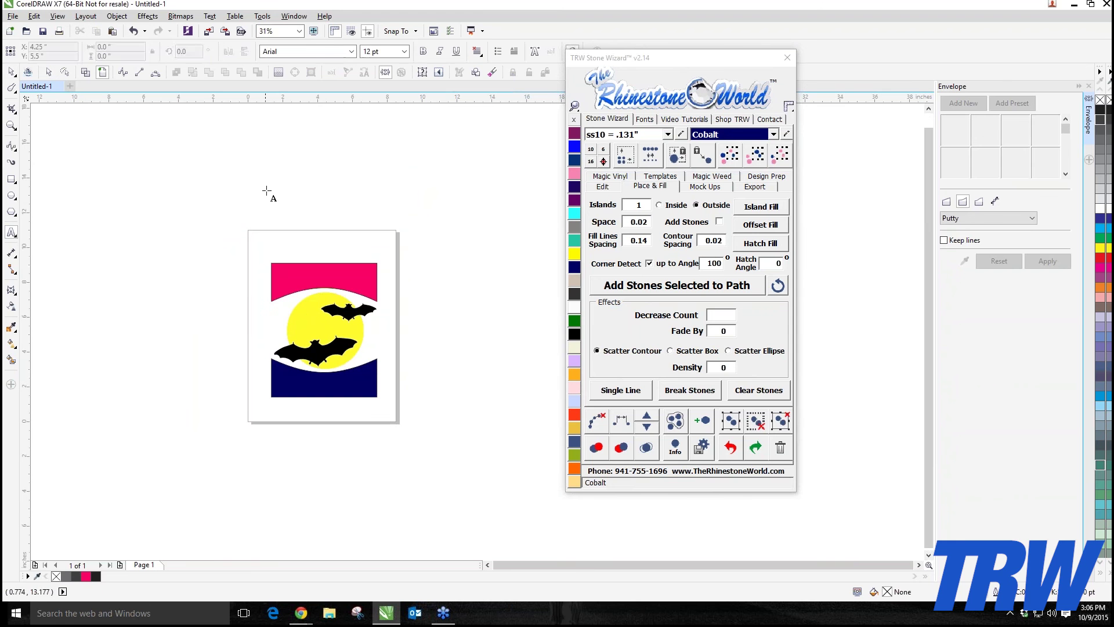
left_click(266, 188)
type("Happ")
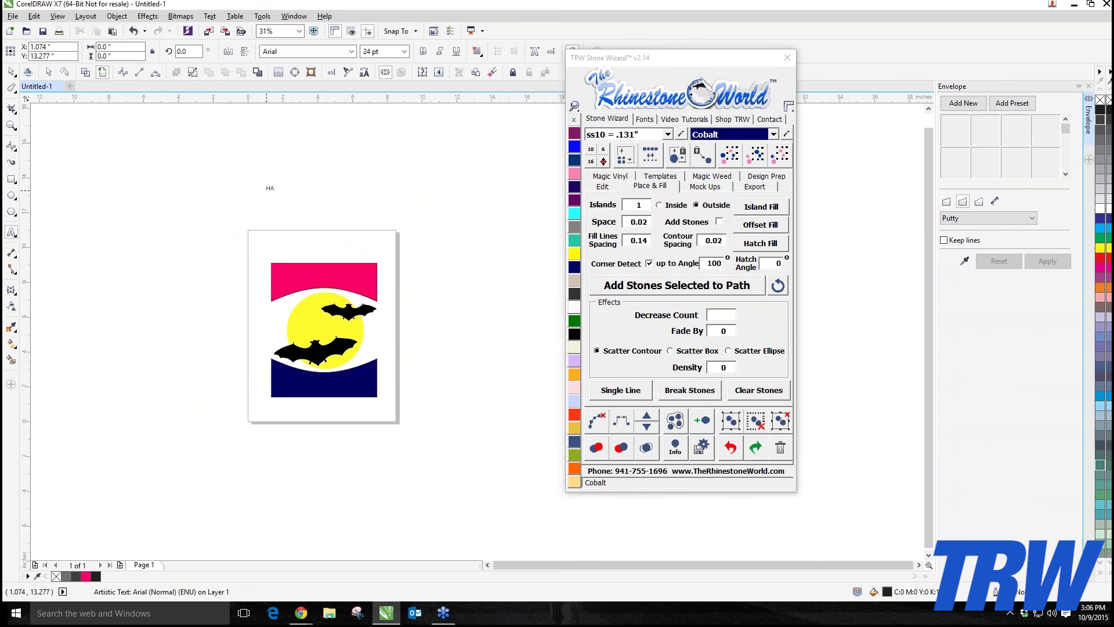
key("Escape")
left_click(333, 210)
type("HALLOWEEN")
key("ctrl+space")
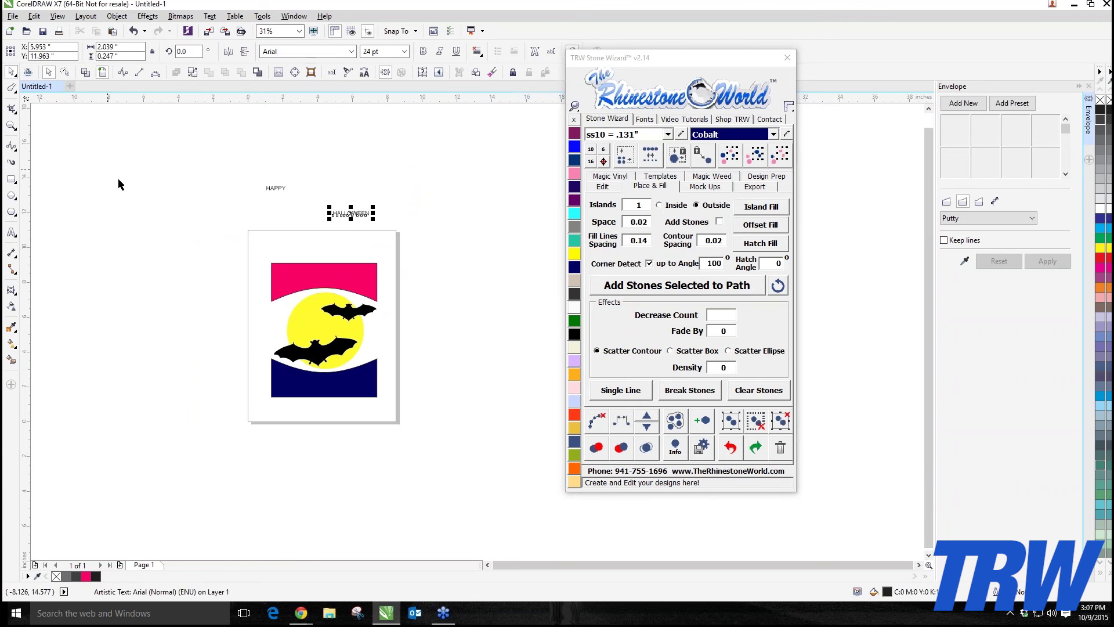
- Select both words and apply the AR HERMANN font from the full font list
left_click_drag(233, 163, 399, 238)
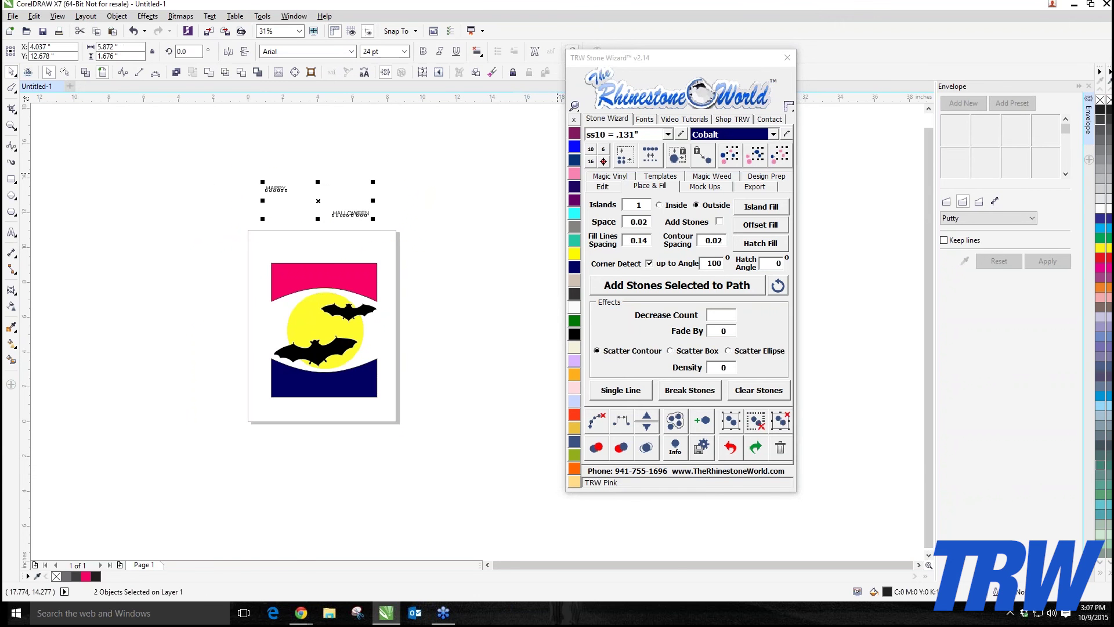
left_click(644, 119)
left_click(646, 256)
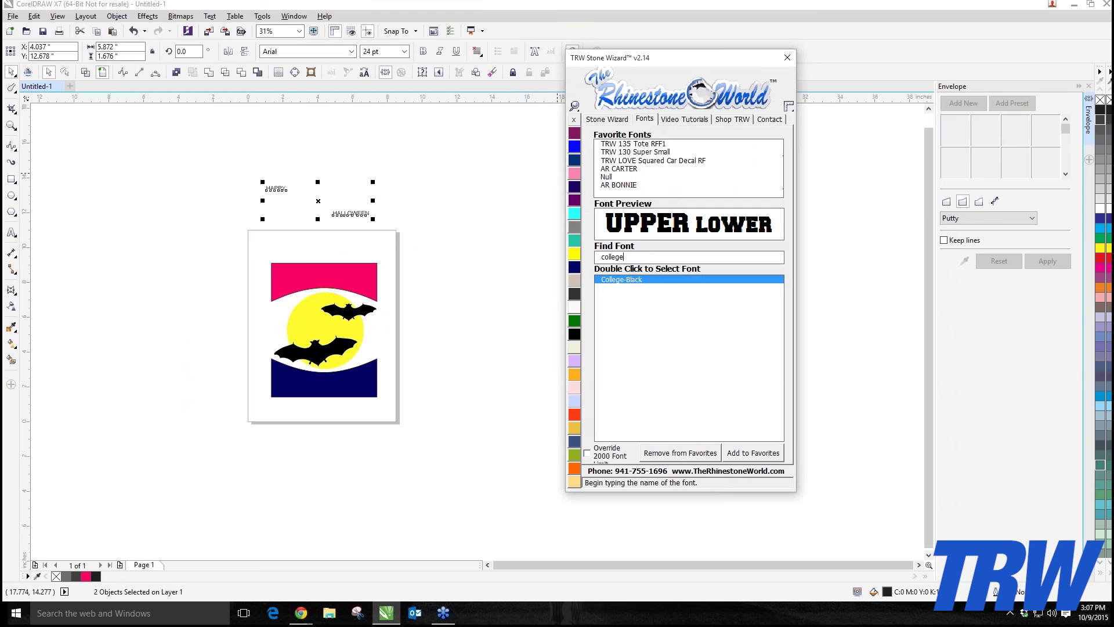
double_click(647, 257)
key("BackSpace")
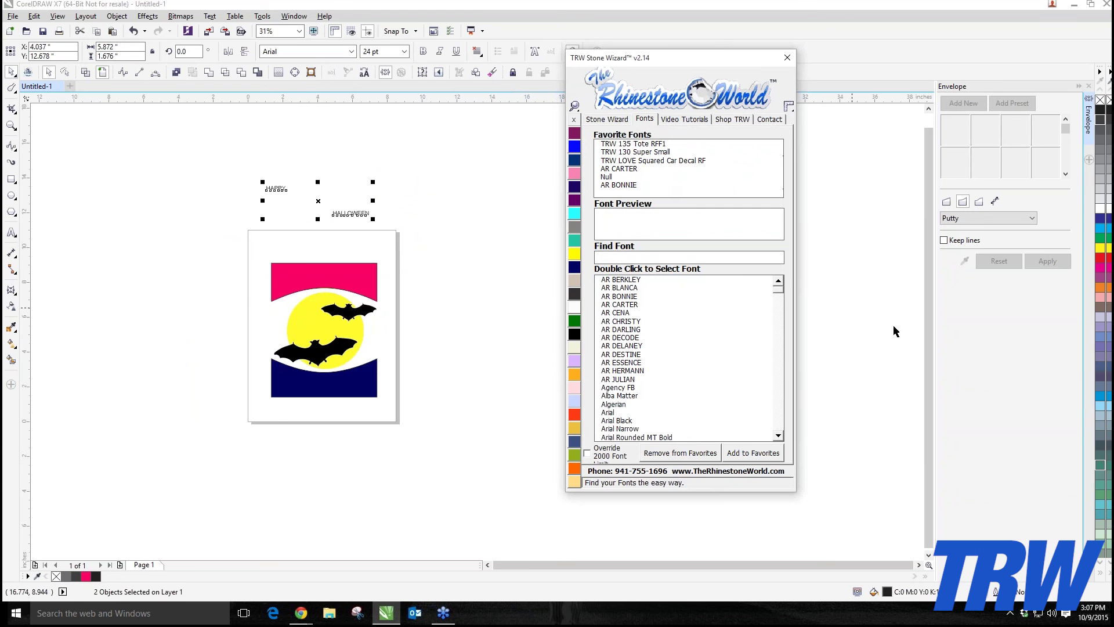
double_click(622, 370)
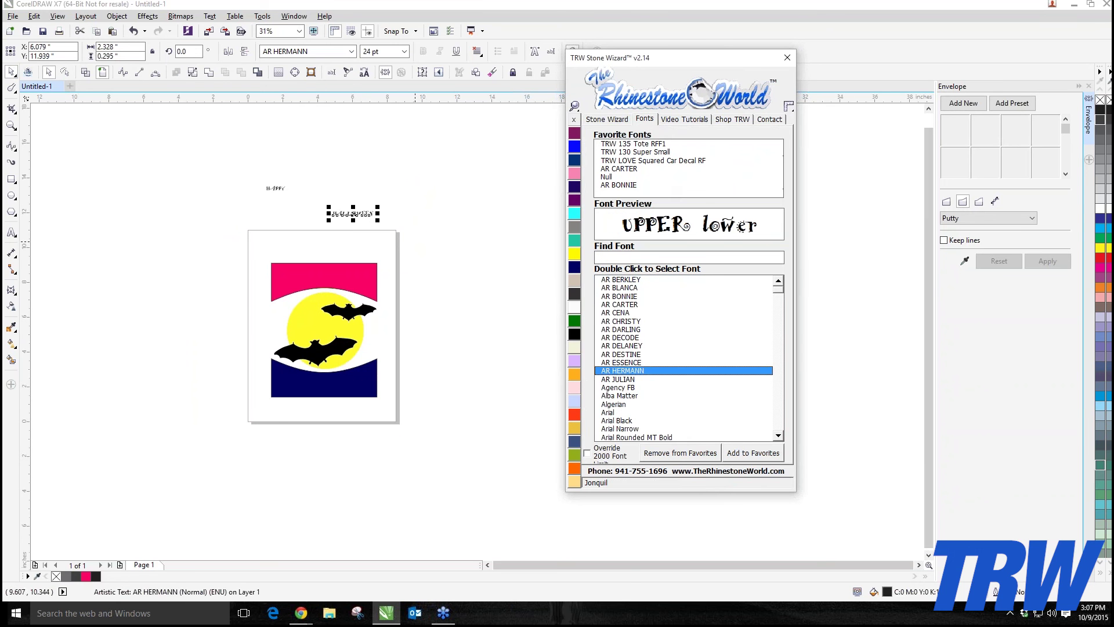
- Enlarge HALLOWEEN to about 11.86" wide by 1.5" high and place it above the page
left_click(381, 232)
left_click_drag(380, 222, 545, 293)
left_click_drag(441, 223, 422, 177)
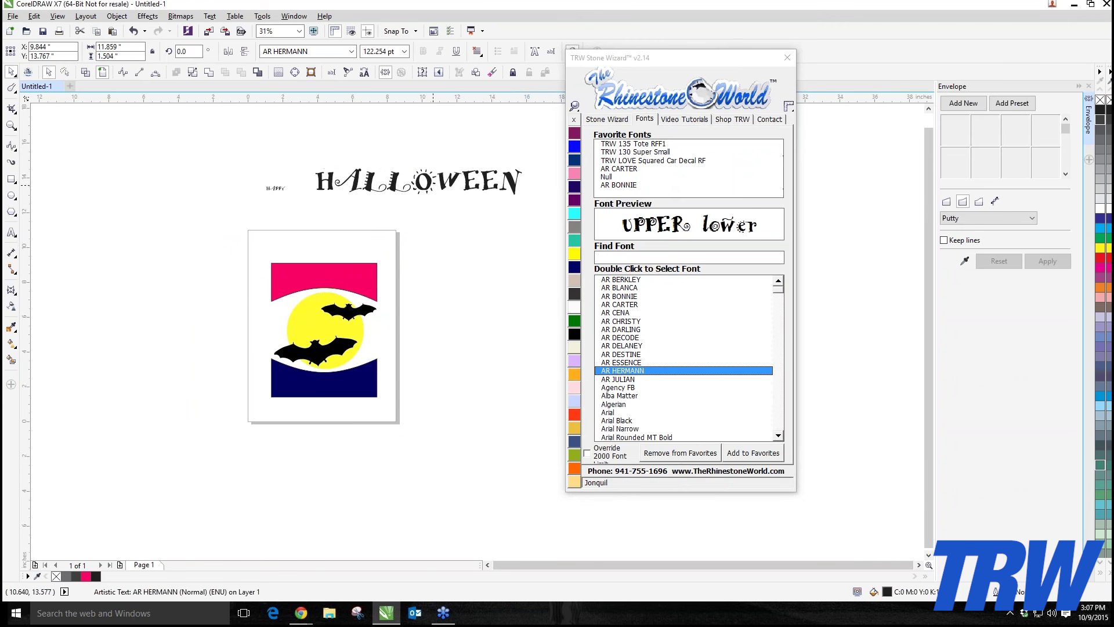
- Try AR JULIAN and Arial Narrow on HALLOWEEN, and settle on Your Bloody Choice, found by searching the fonts for "blo"
double_click(636, 379)
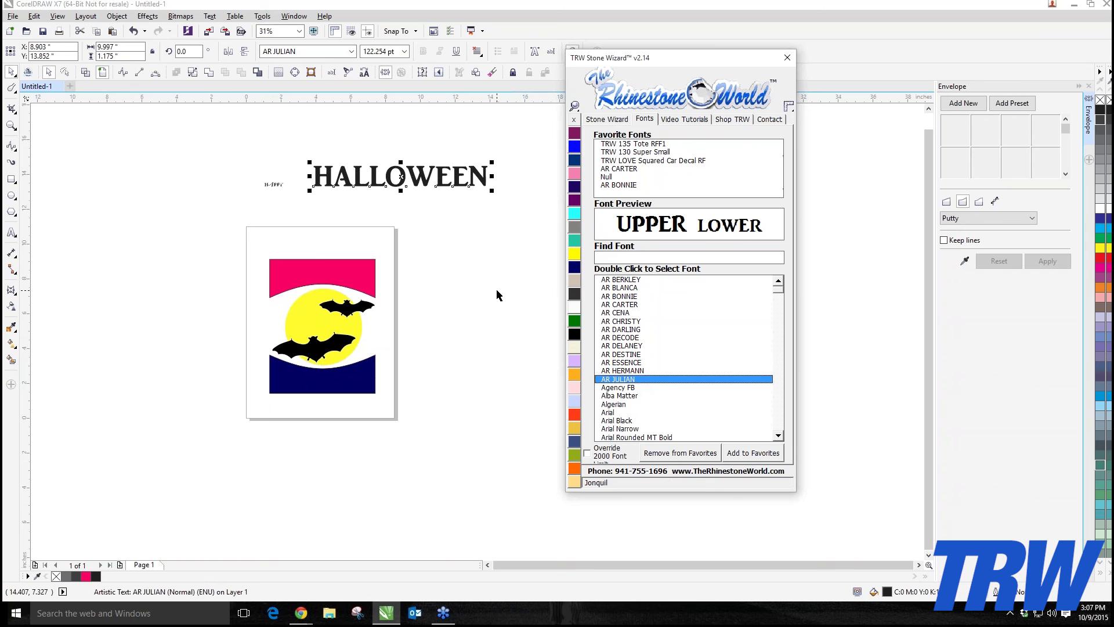
double_click(624, 428)
left_click(626, 256)
type("blo")
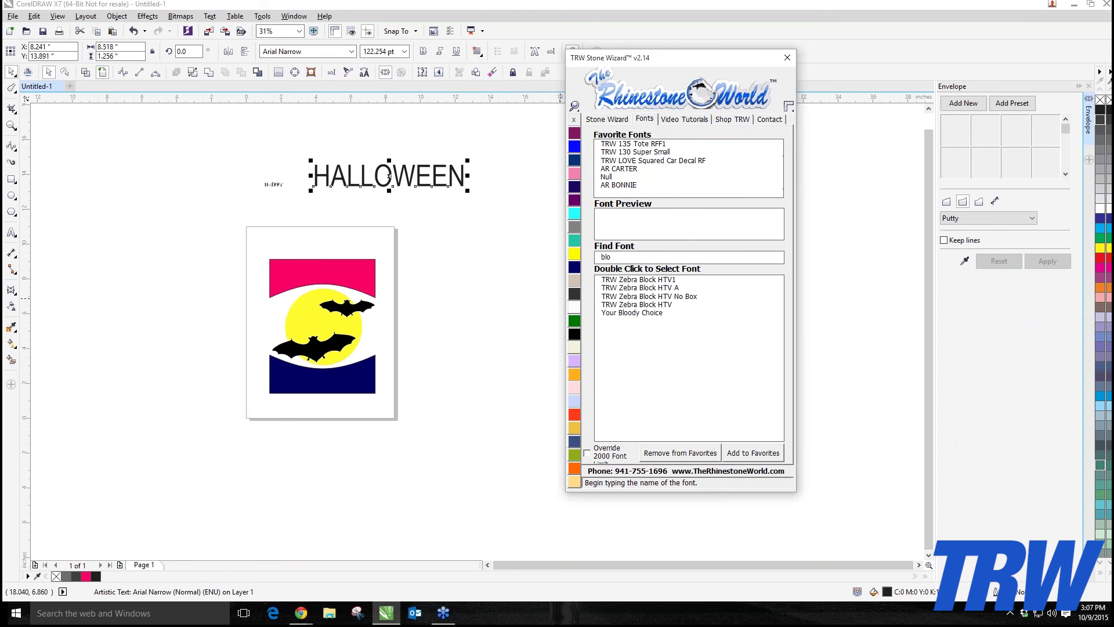
double_click(632, 312)
- Apply the Your Bloody Choice font to HAPPY and enlarge the word to about 7.91" wide by 3.38" high
left_click(274, 185)
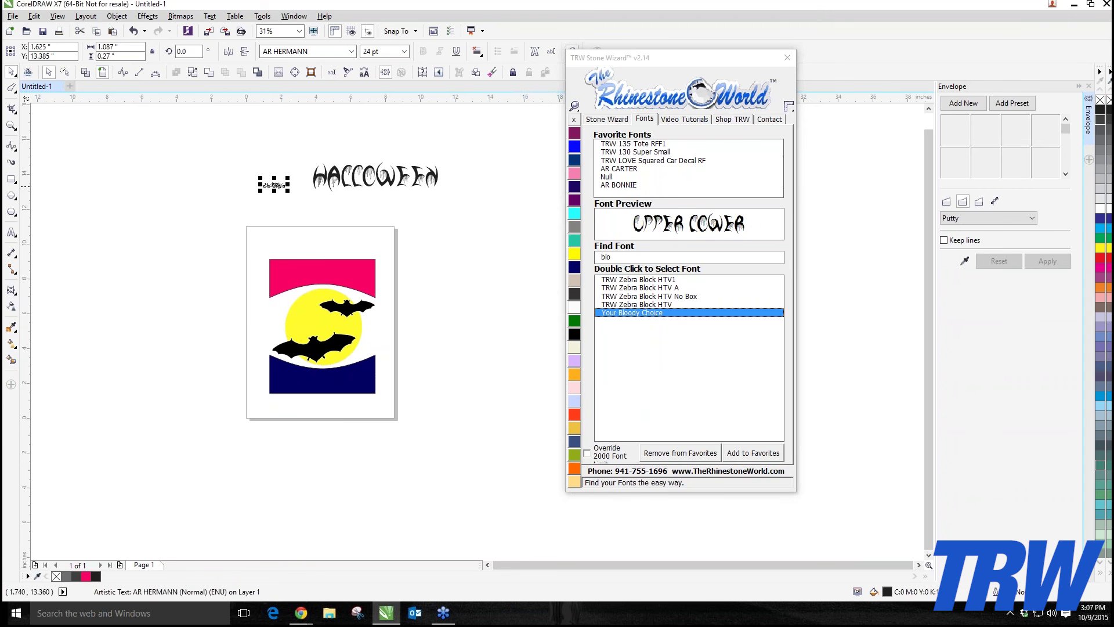
left_click(650, 296)
double_click(646, 313)
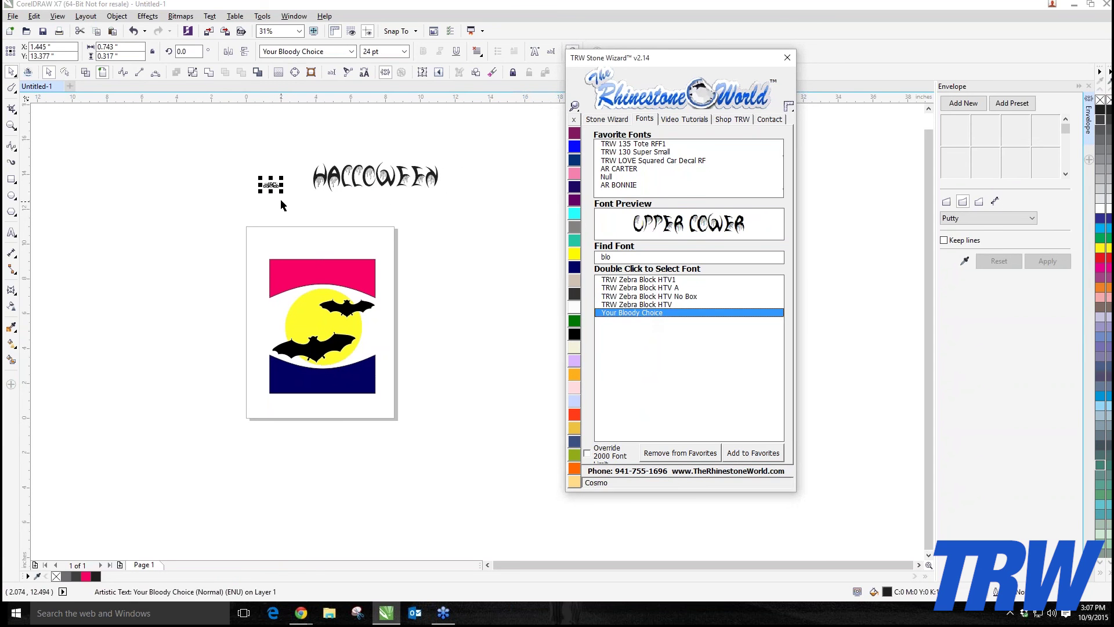
left_click_drag(283, 192, 278, 219)
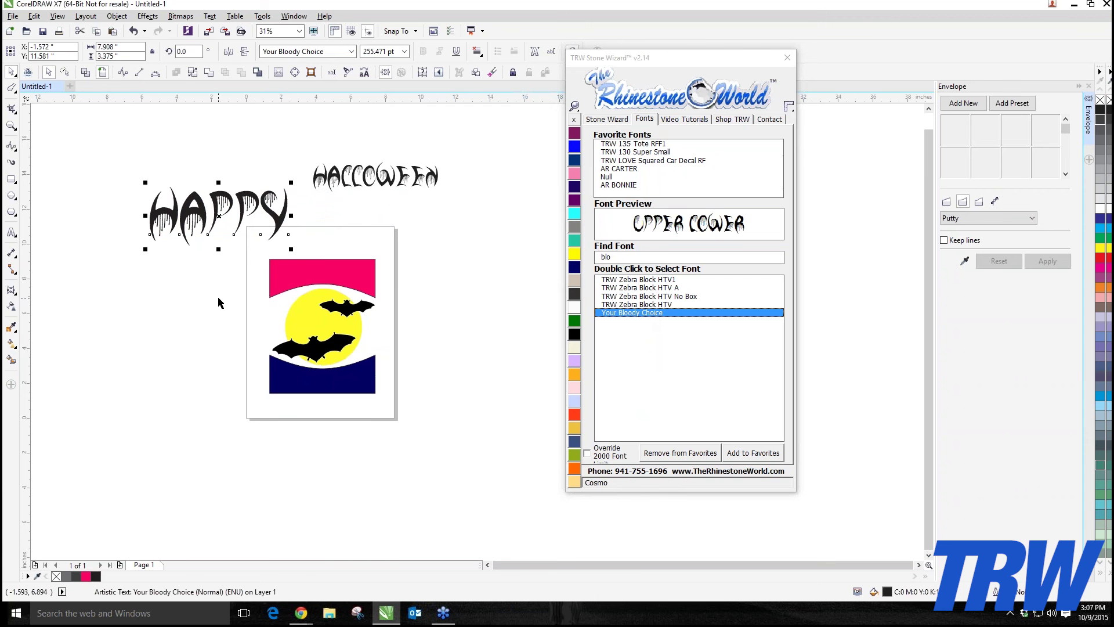
- Fit HAPPY into the pink arched shape above the moon using Magic Envelope with the O option
left_click(325, 273)
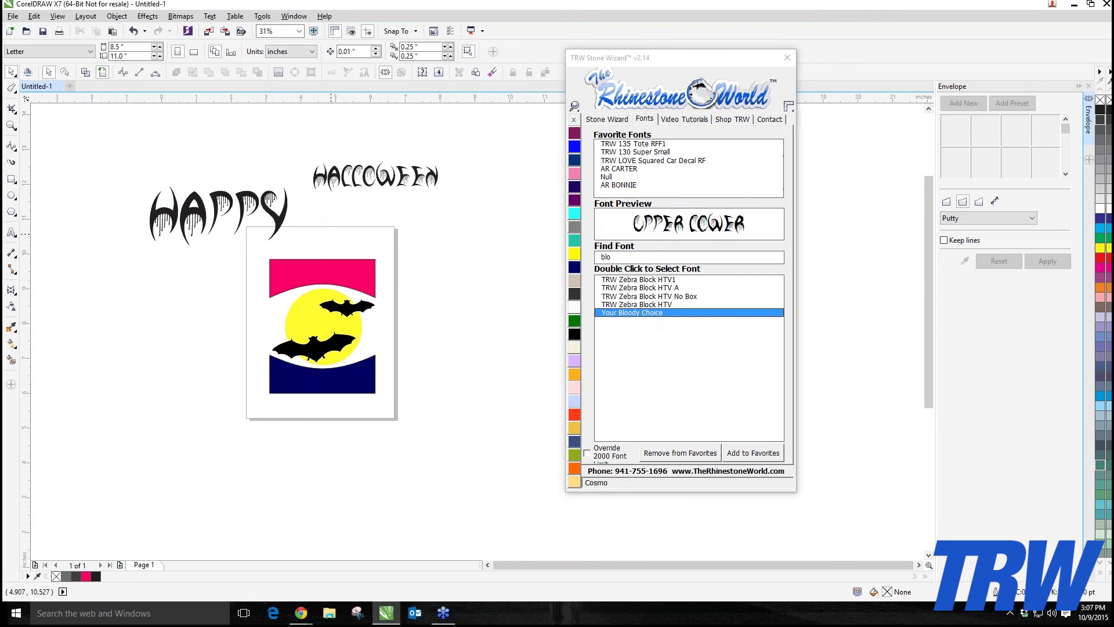
scroll(330, 244, "up", 3)
scroll(256, 301, "down", 3)
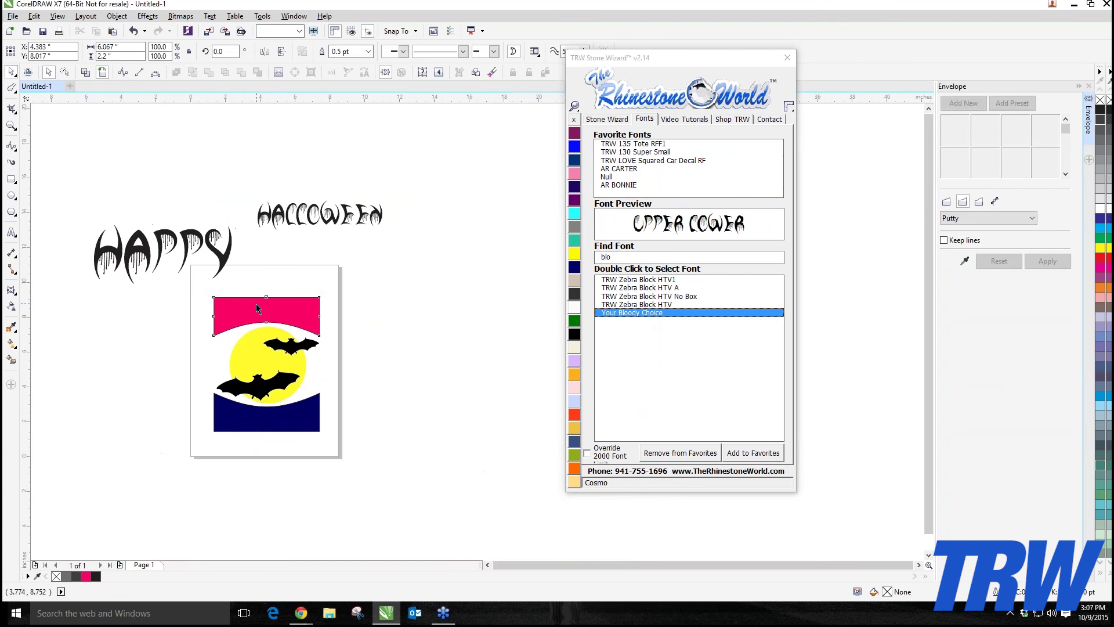
left_click(222, 249, "shift")
scroll(276, 308, "up", 2)
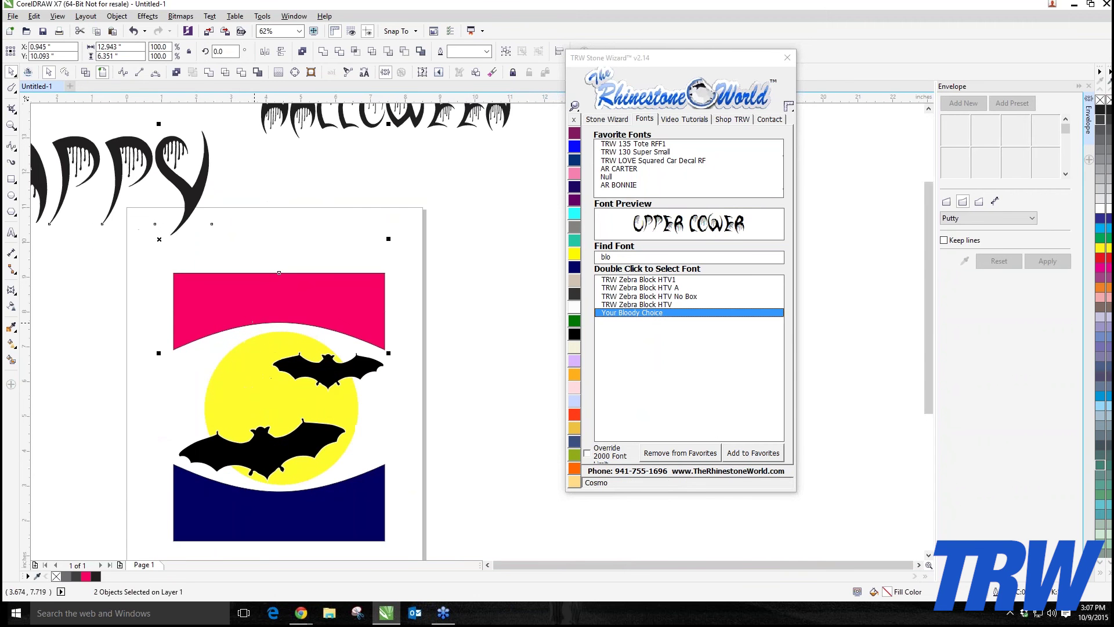
scroll(255, 323, "down", 2)
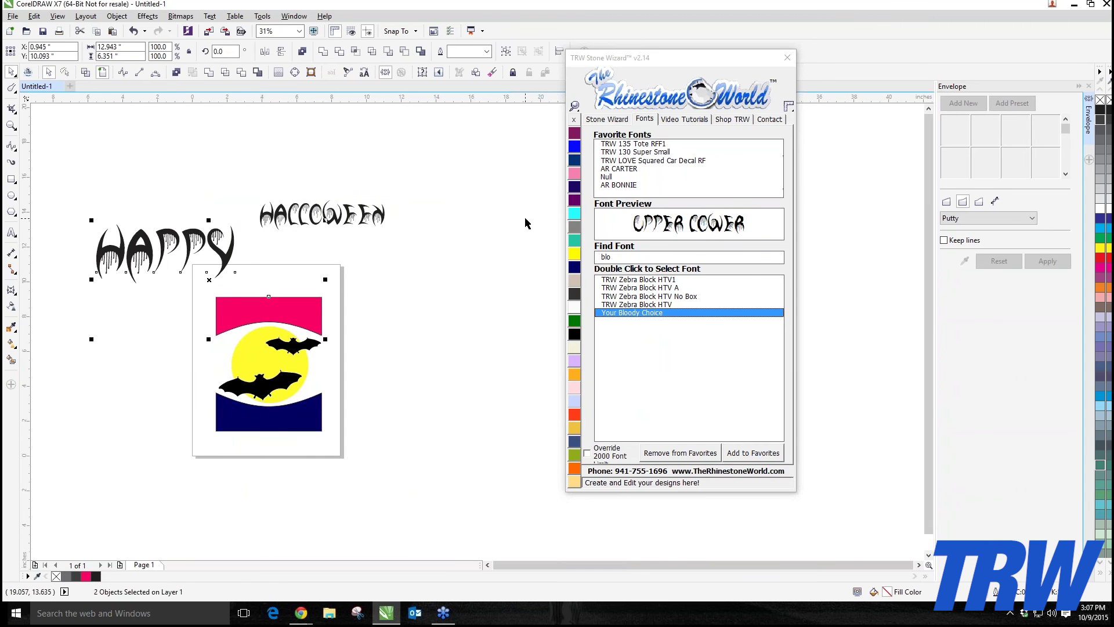
left_click(614, 122)
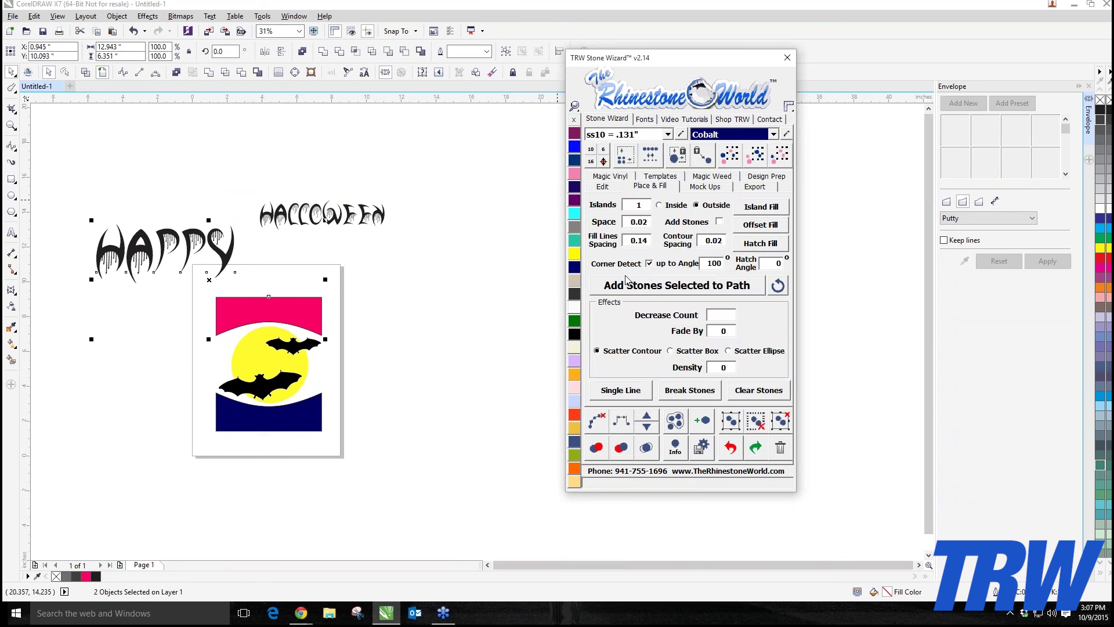
left_click(612, 189)
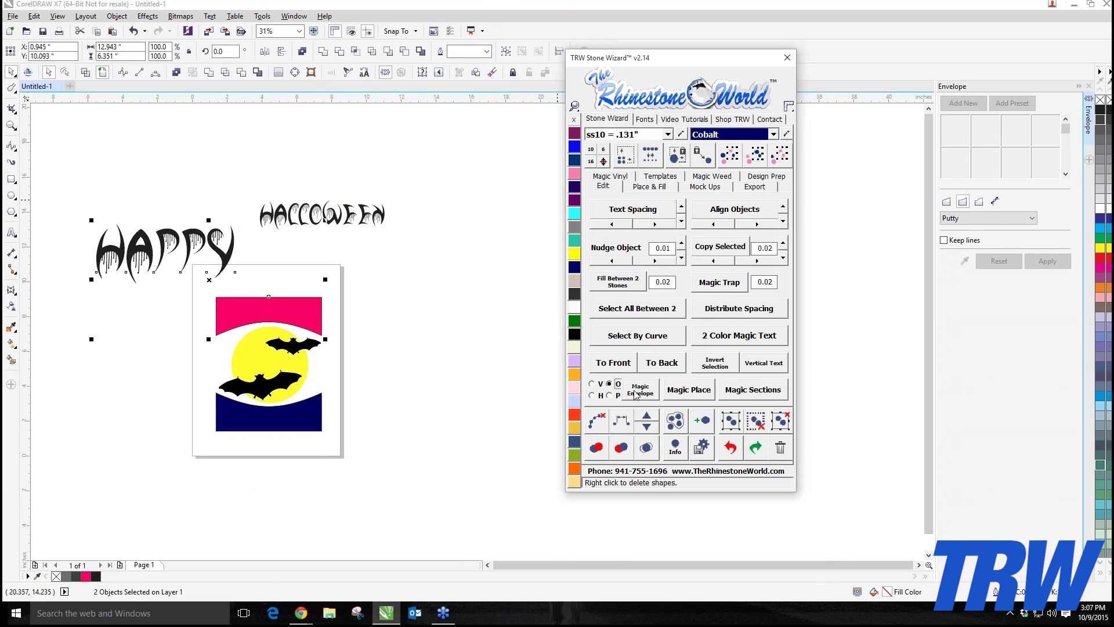
left_click(640, 390)
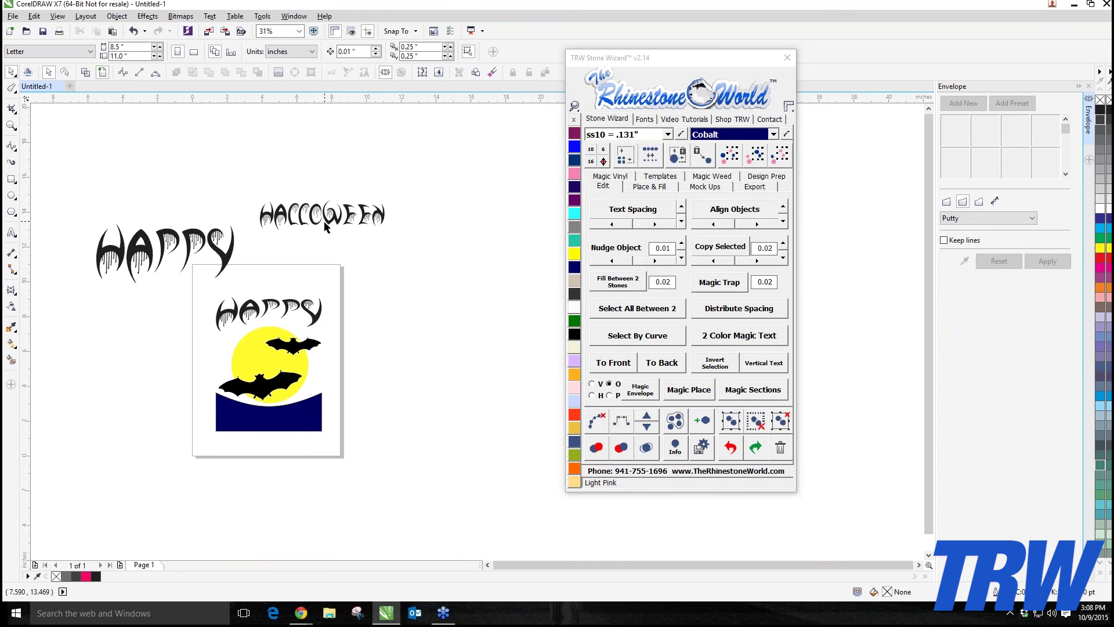
- Fit HALLOWEEN into the Cobalt shape below the moon with Magic Envelope
left_click(305, 427)
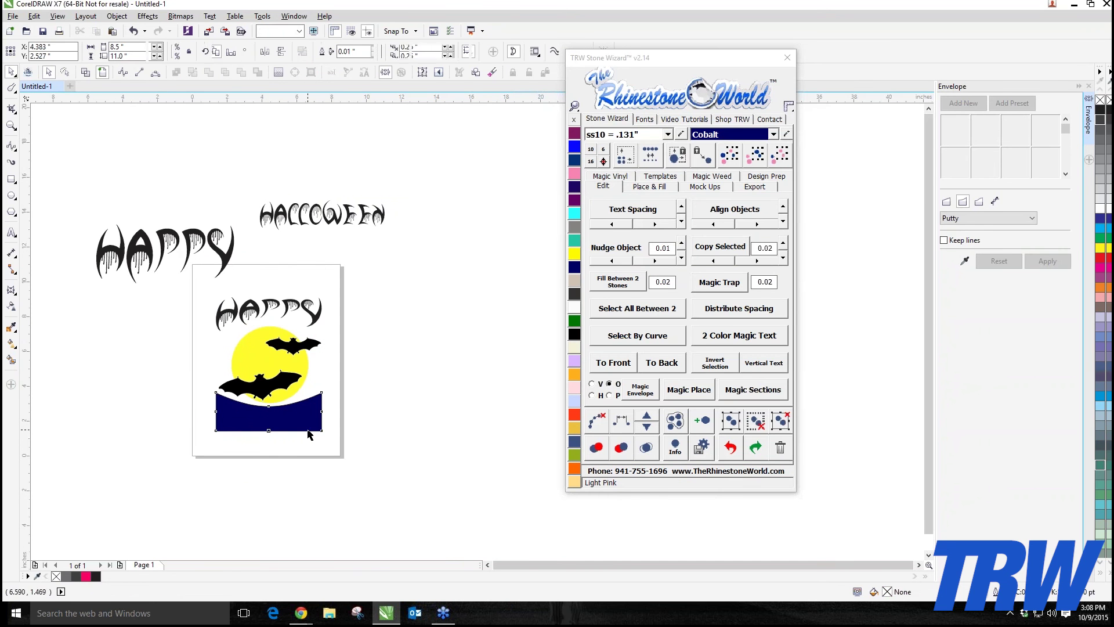
left_click(344, 225, "shift")
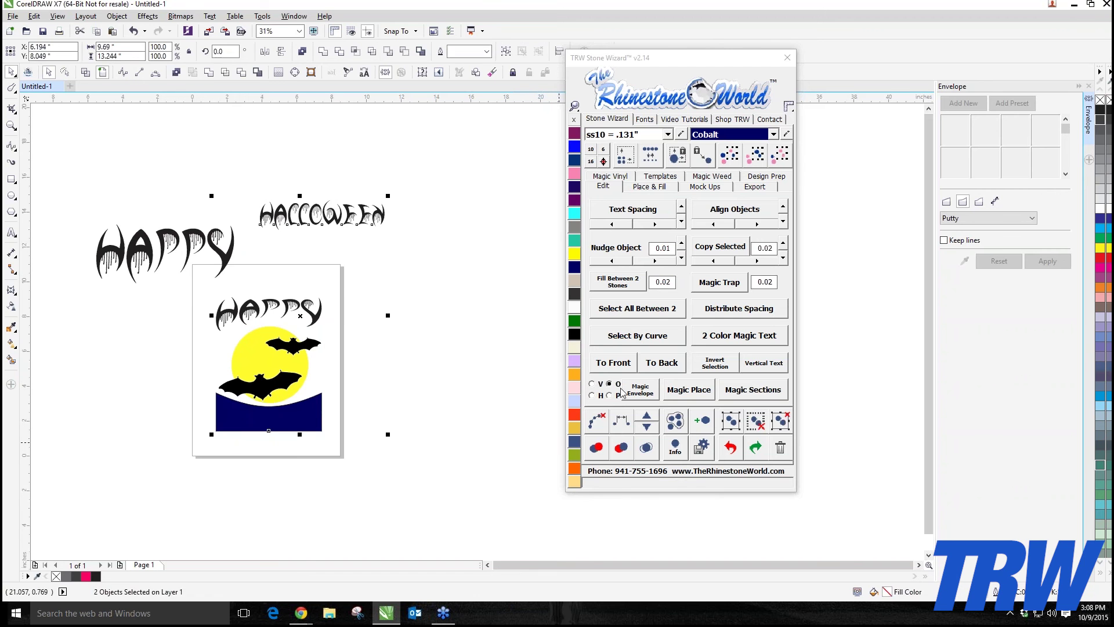
left_click(639, 393)
- Select the enveloped words, both bats and the moon, move them together down over the page's lower-left corner, and deselect them
scroll(399, 447, "down", 2)
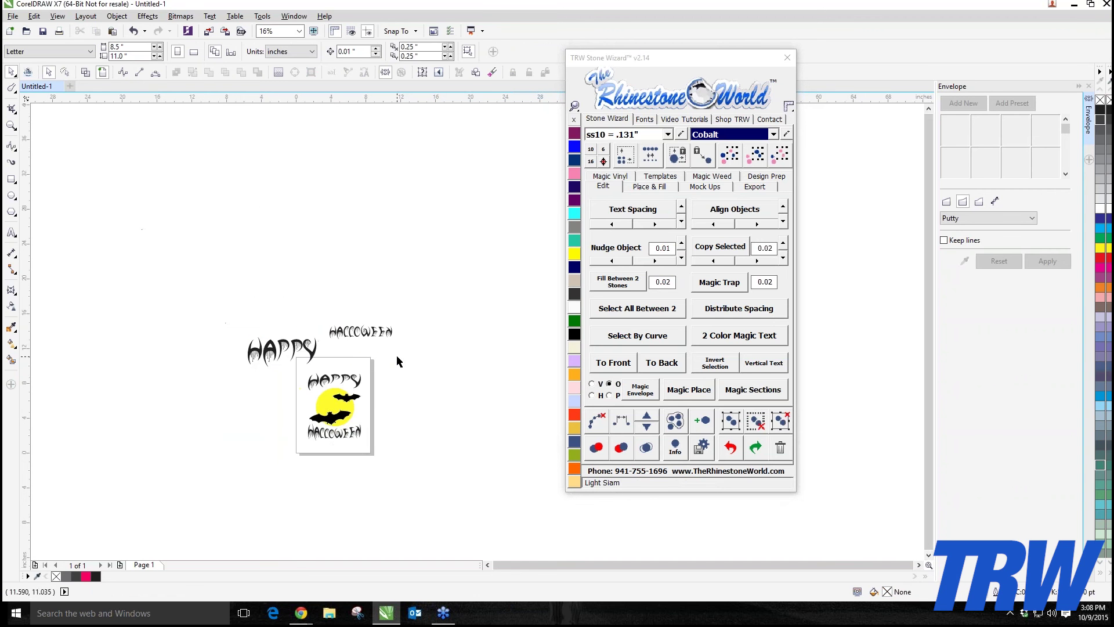
left_click_drag(397, 356, 269, 476)
scroll(316, 472, "up", 2)
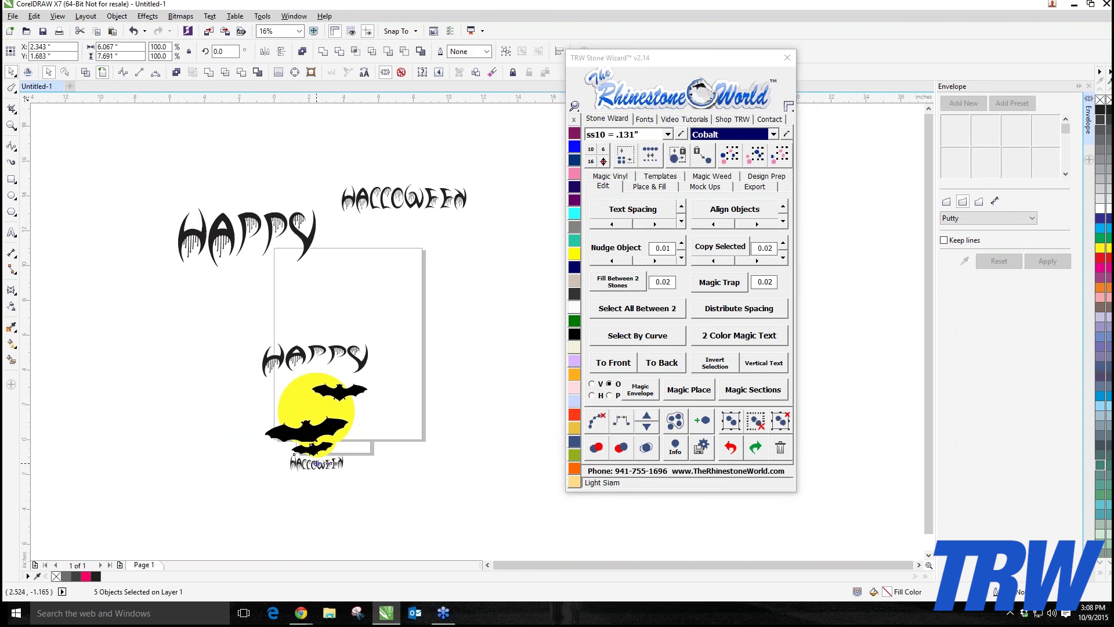
key("Escape")
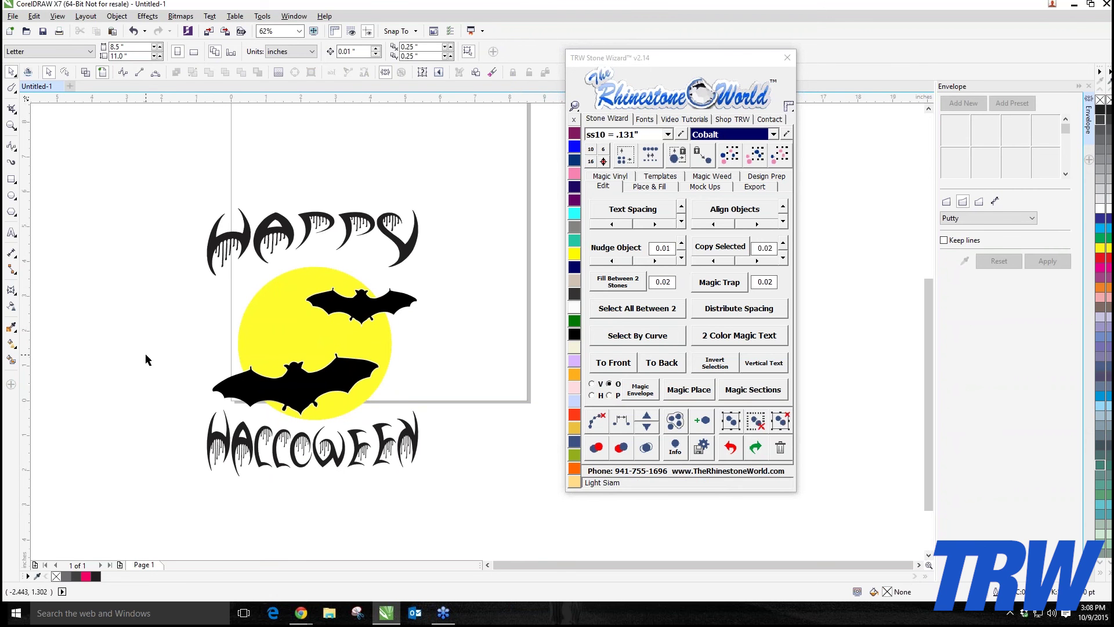
scroll(349, 495, "up", 3)
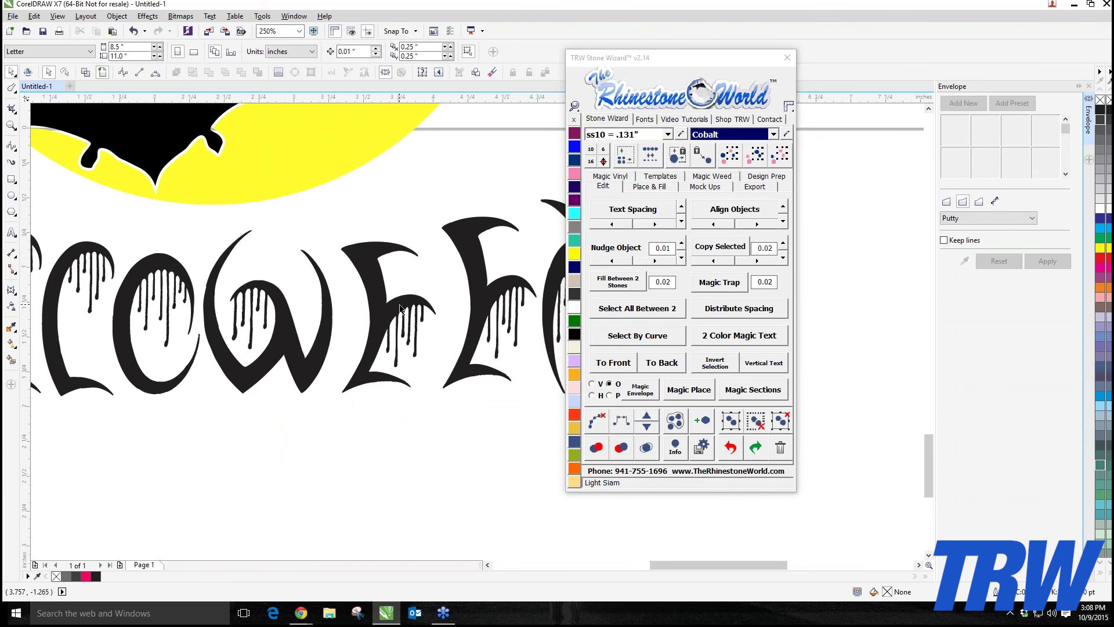
scroll(398, 313, "down", 3)
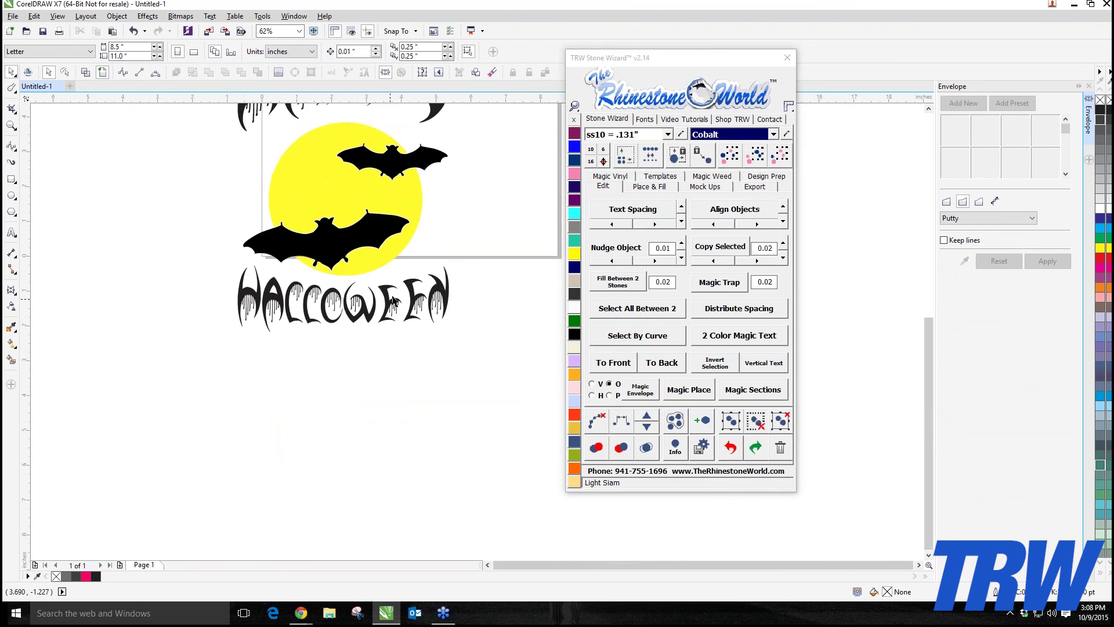
scroll(325, 242, "down", 2)
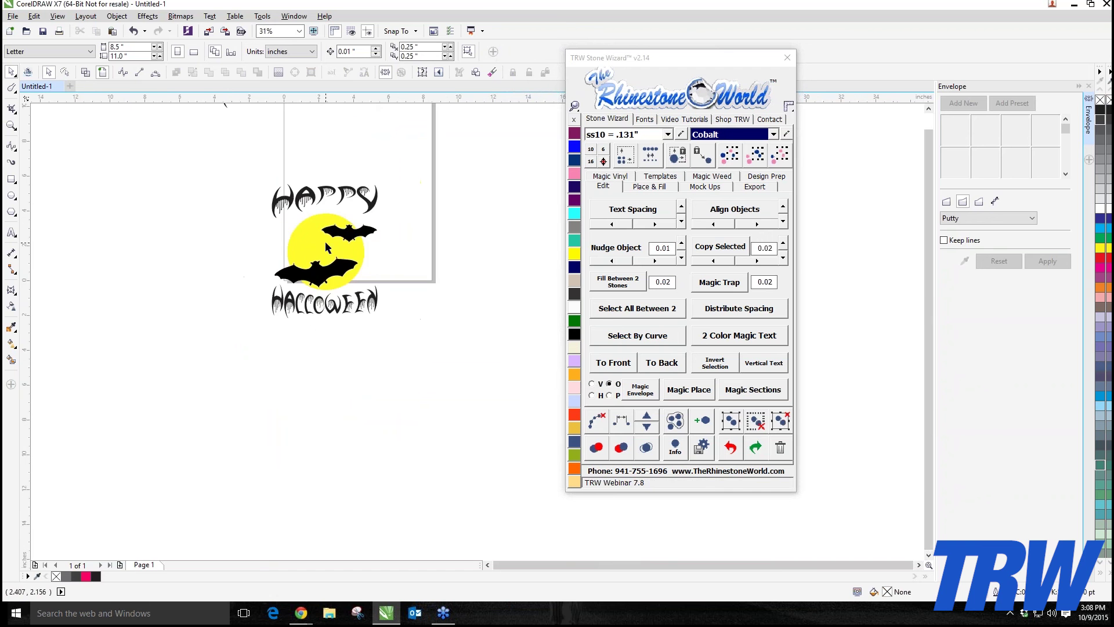
scroll(352, 200, "down", 2)
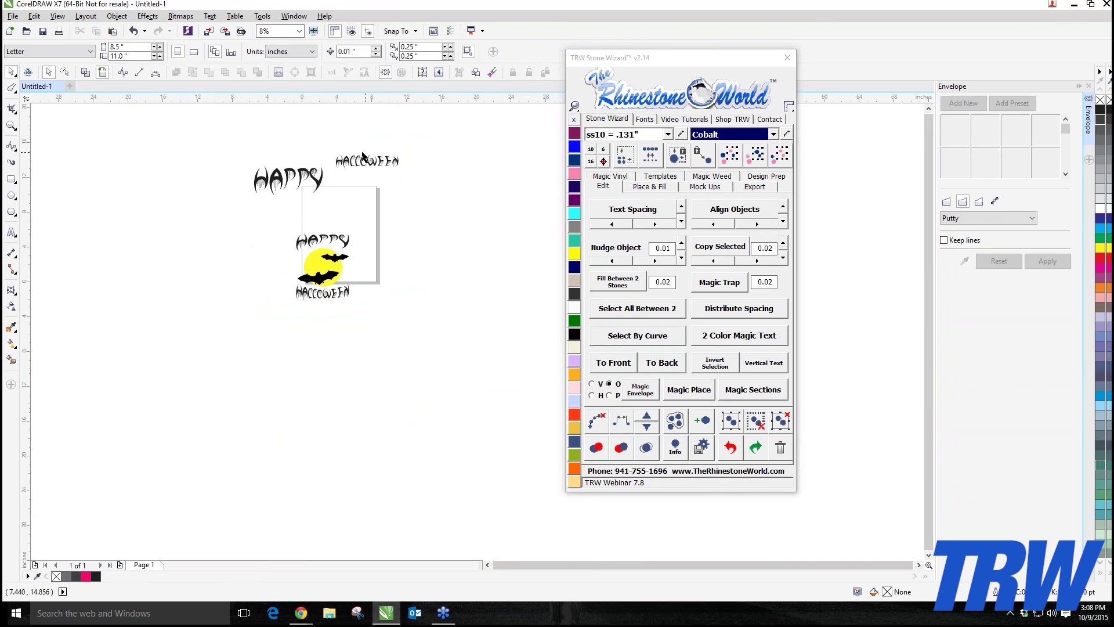
- Delete the leftover original HAPPY and HALLOWEEN words above the finished design
scroll(312, 191, "up", 2)
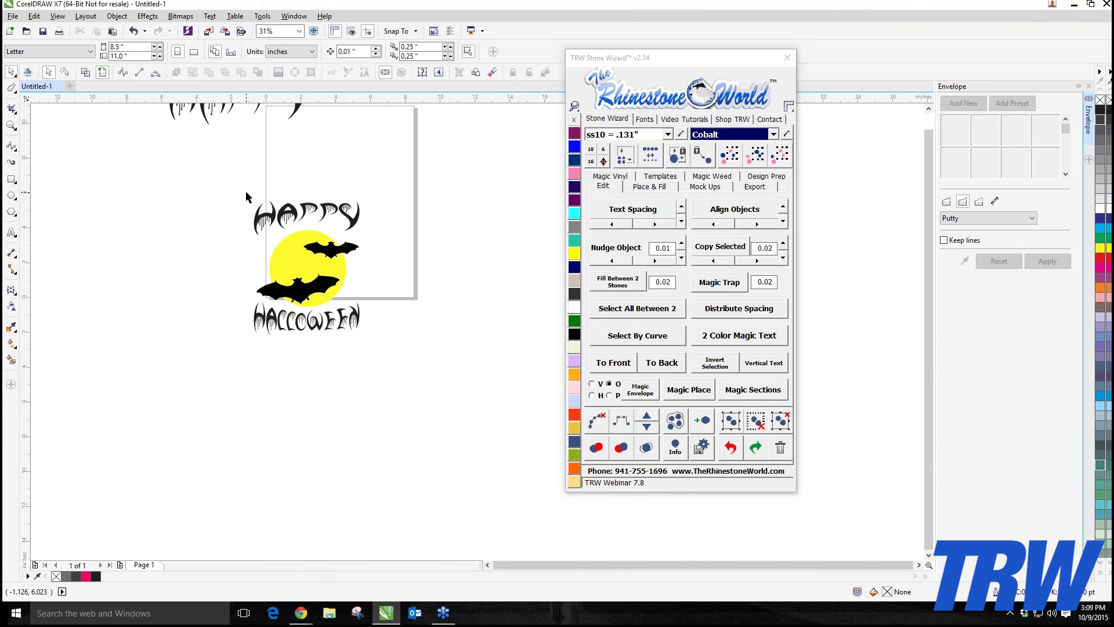
scroll(271, 295, "up", 7)
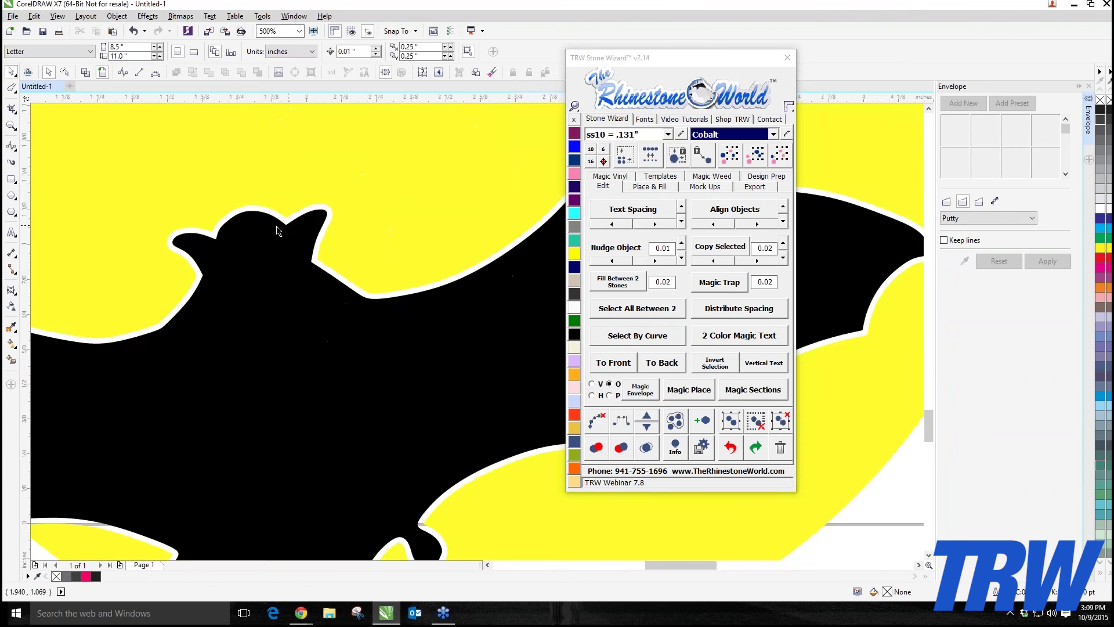
scroll(277, 231, "down", 8)
left_click_drag(165, 131, 393, 191)
key("Delete")
left_click(270, 171)
key("Delete")
- Select the enveloped words, both bats and the moon, and center them together on the page
left_click_drag(213, 215, 325, 307)
key("p")
scroll(306, 212, "up", 3)
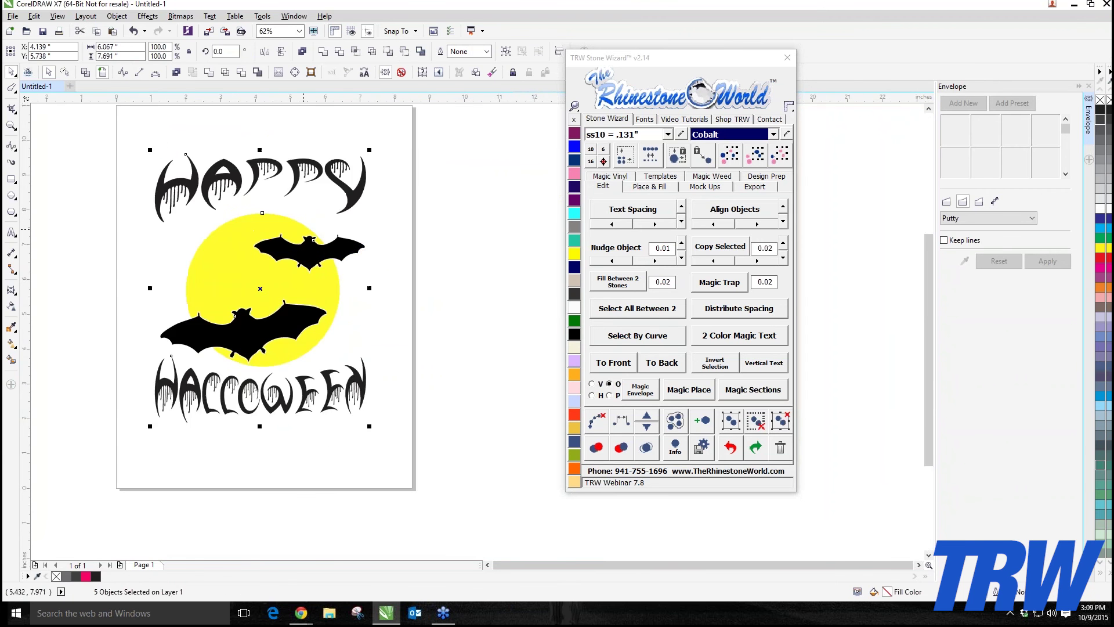
- Fill the yellow moon with the White Magic Glitter vinyl pattern
left_click(301, 229)
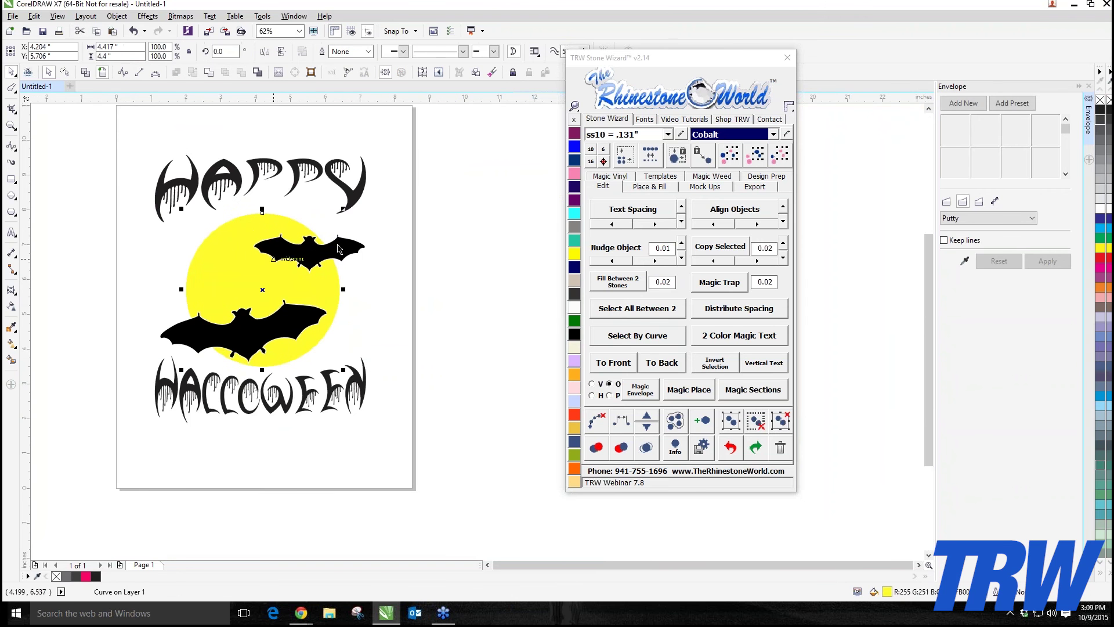
left_click(610, 176)
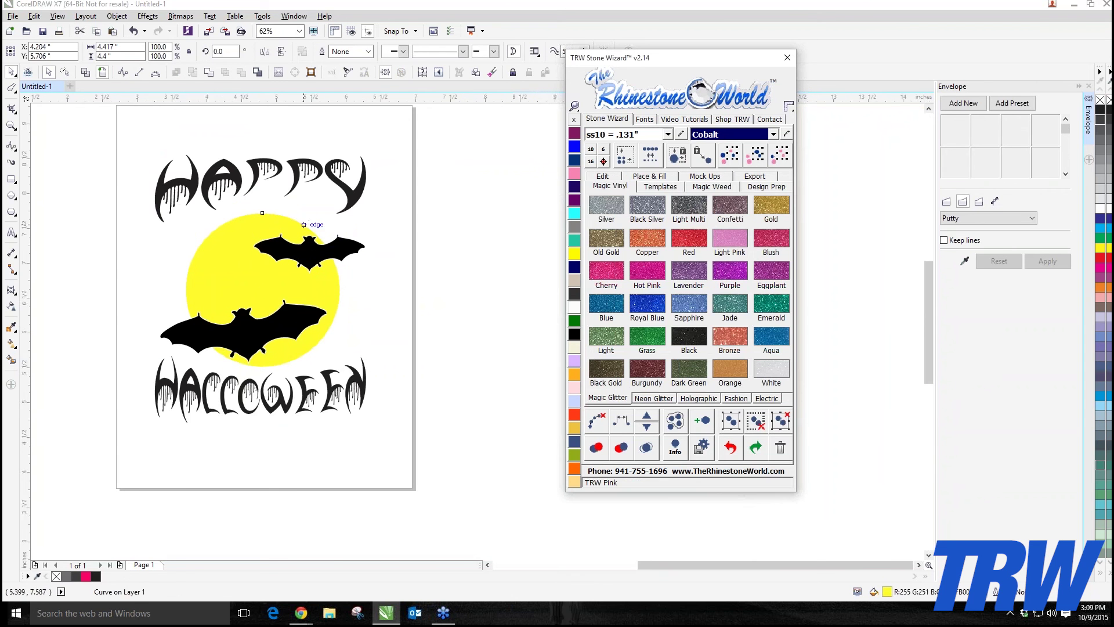
scroll(303, 224, "up", 3)
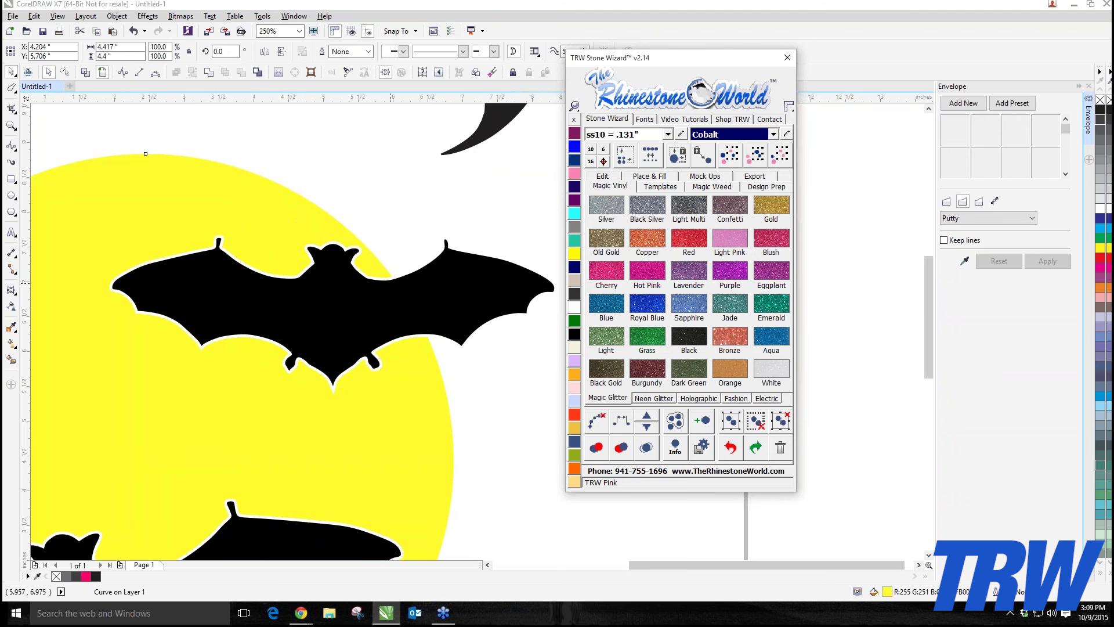
scroll(381, 302, "down", 2)
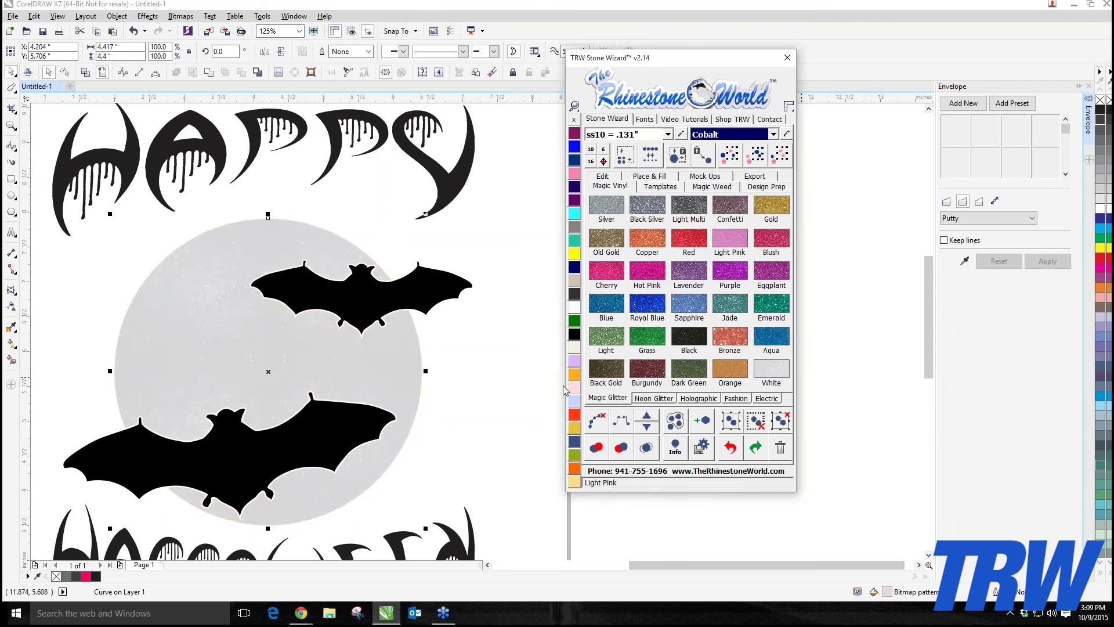
- Select both bats, fill them with the Black Magic Glitter vinyl pattern, and deselect them
left_click(482, 385)
left_click(325, 386, "shift")
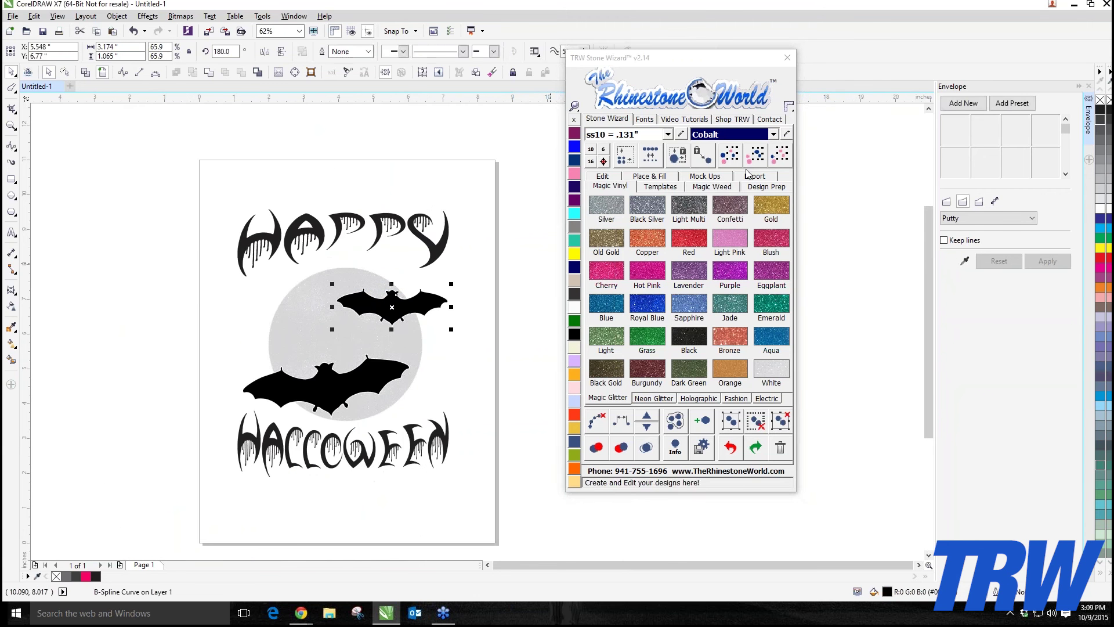
left_click(693, 332)
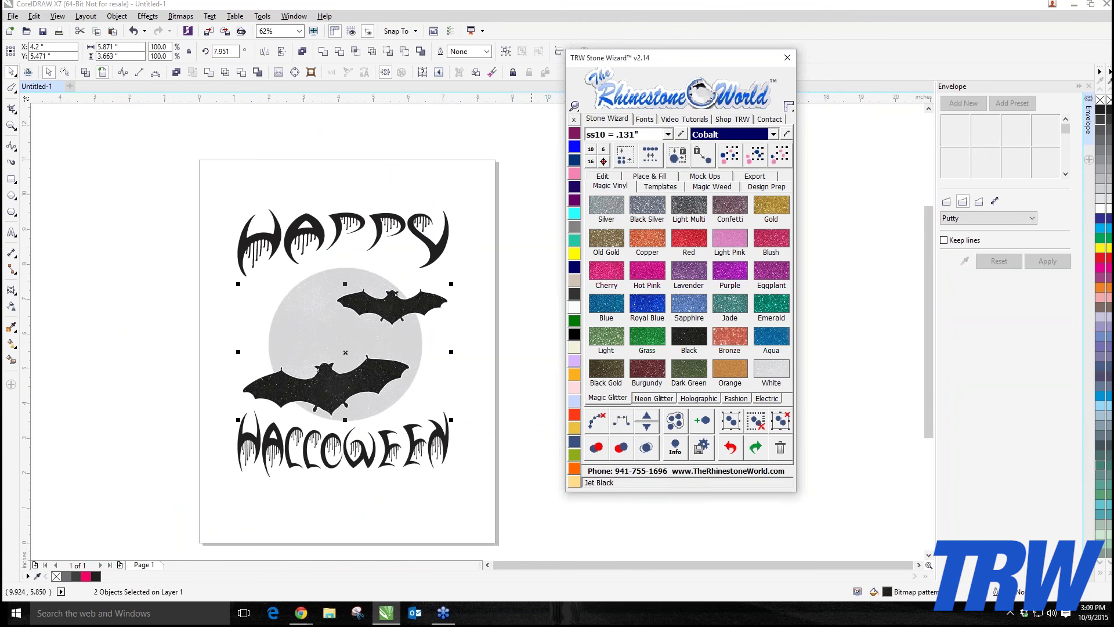
left_click(504, 347)
- Apply the Black Magic Glitter vinyl pattern to the words HAPPY and HALLOWEEN
key("Tab")
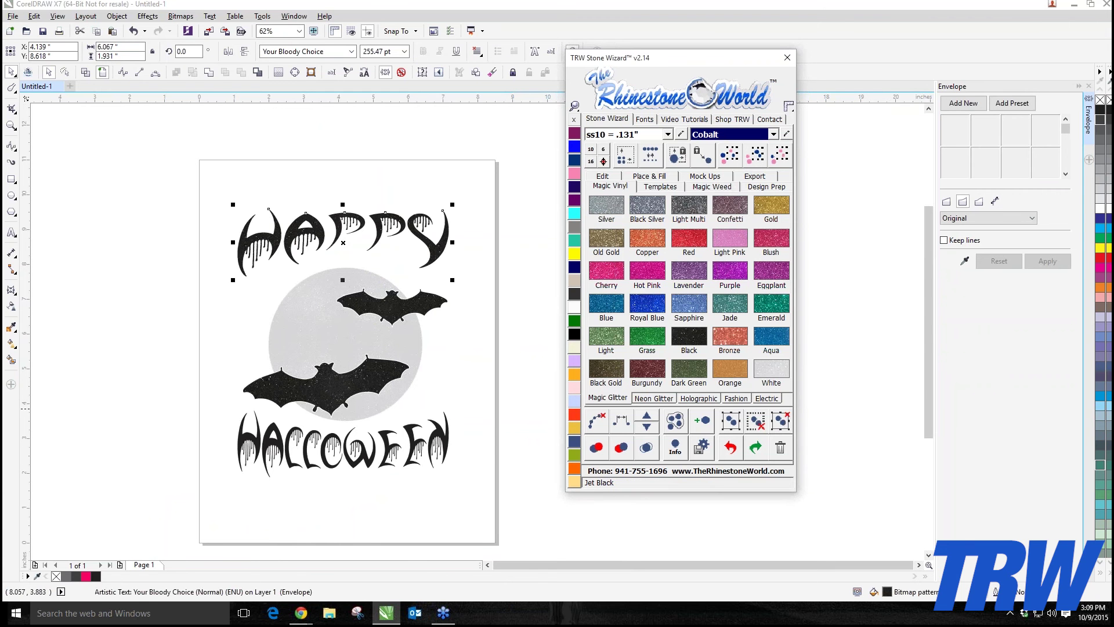
key("Tab")
left_click(677, 344)
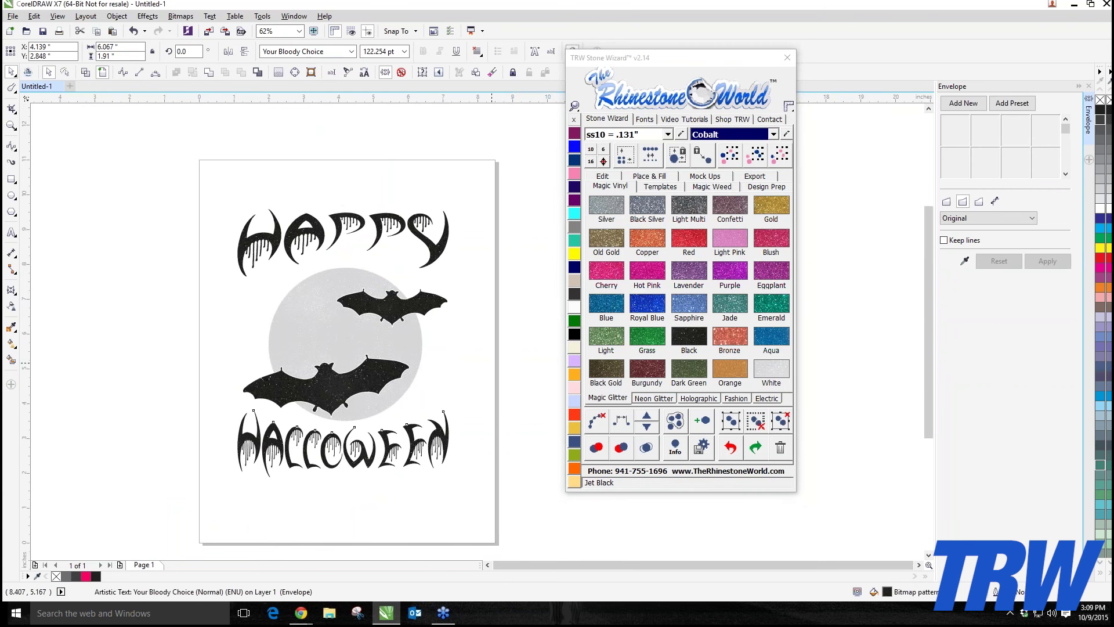
- Select the whole design and look through the Mens, Youths and Accessories products available for mock-ups
left_click_drag(170, 157, 493, 481)
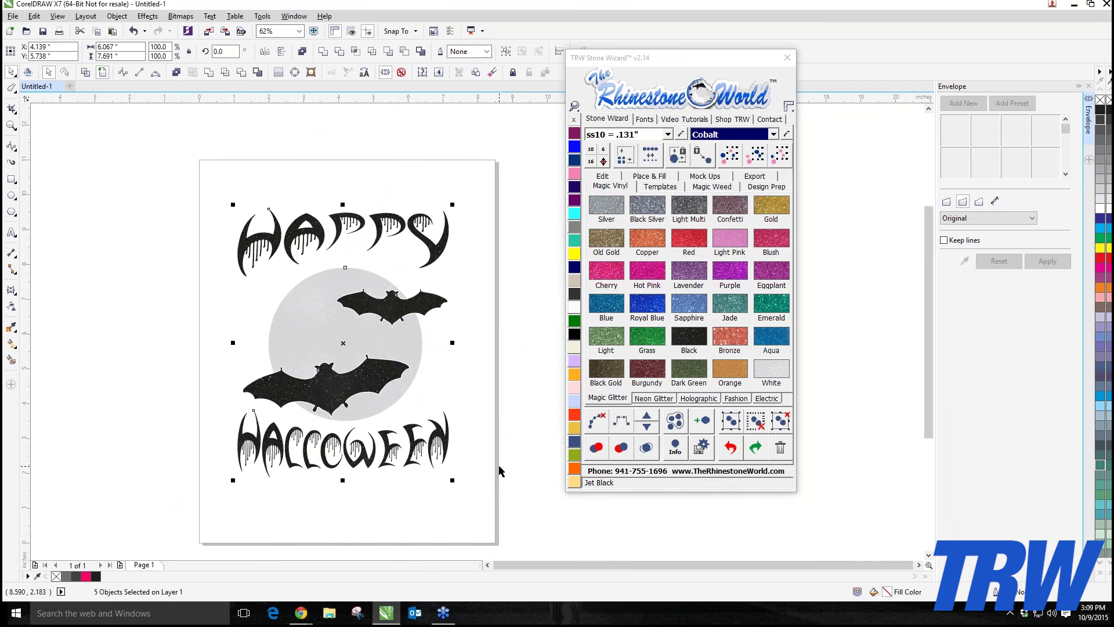
left_click(698, 177)
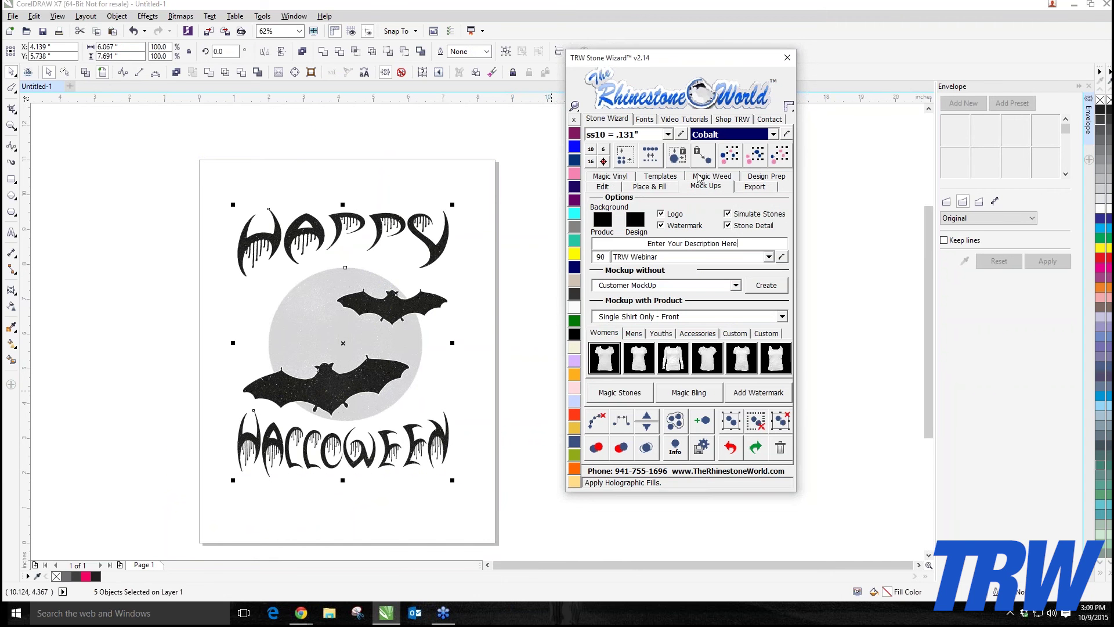
left_click(627, 334)
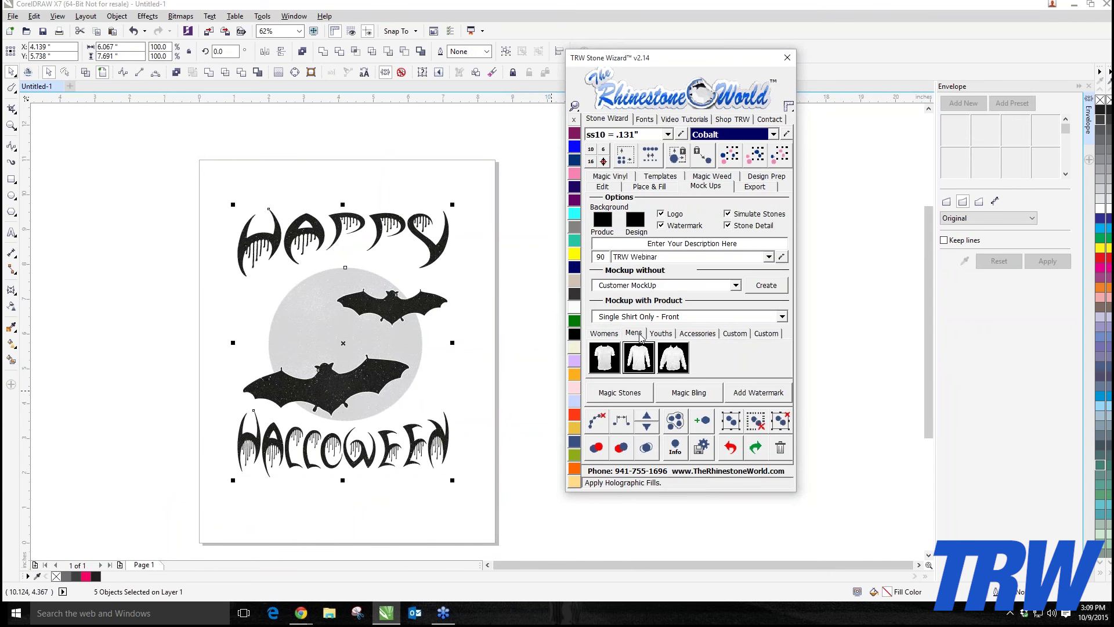
left_click(661, 334)
left_click(697, 334)
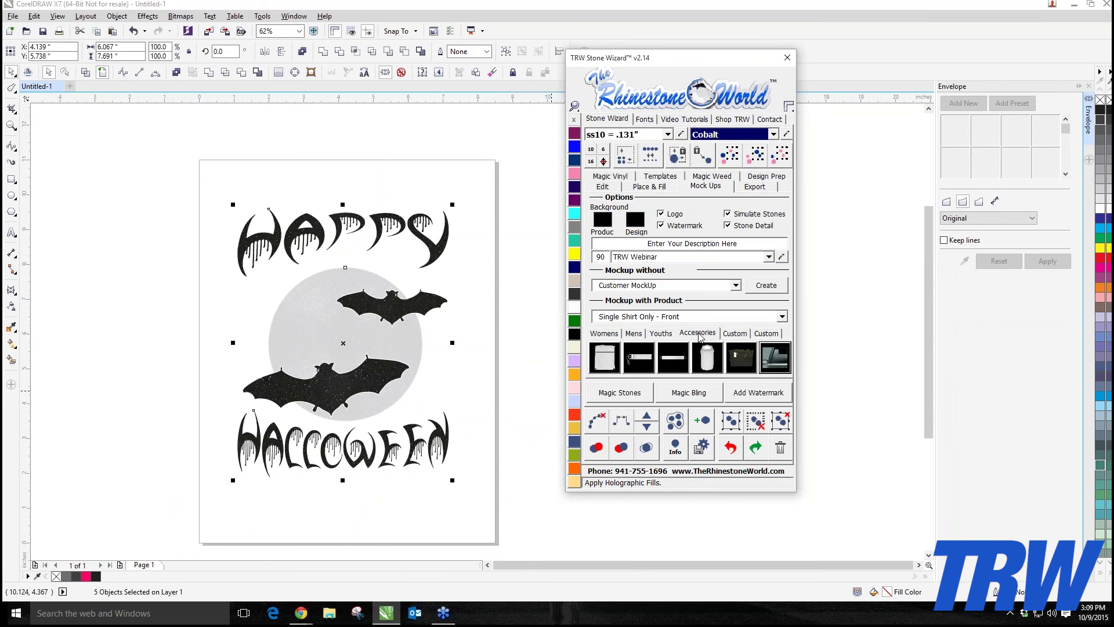
left_click(729, 333)
left_click(705, 337)
scroll(417, 318, "down", 2)
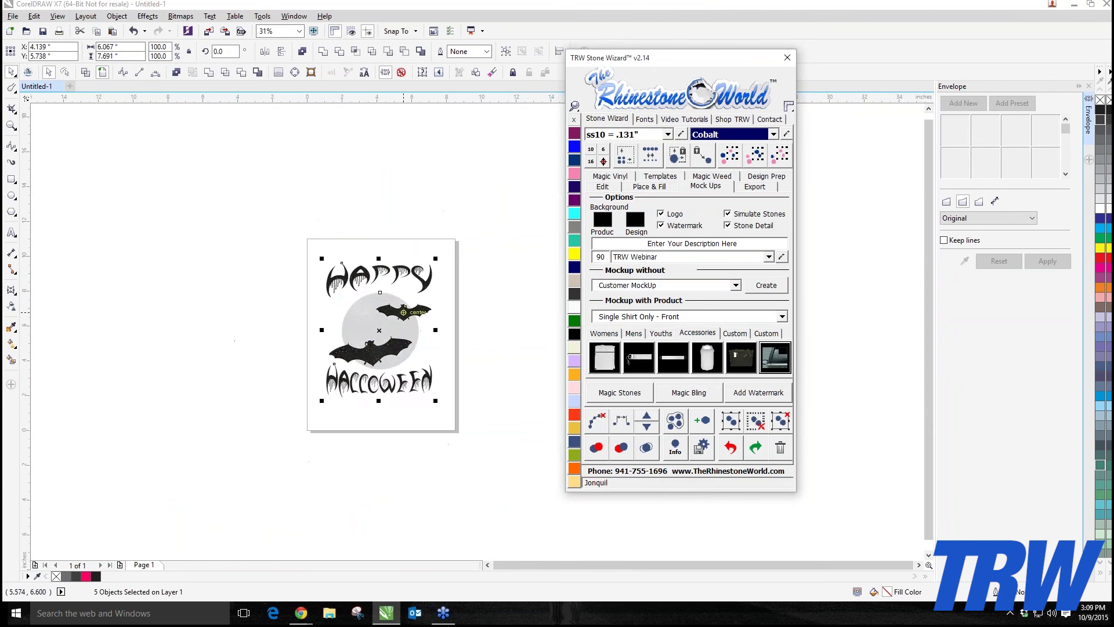
- Enlarge the design to about 6.92" by 8.77", create a mock-up on the women's scoop-neck shirt front, and inspect the artwork on it
left_click_drag(325, 261, 296, 243)
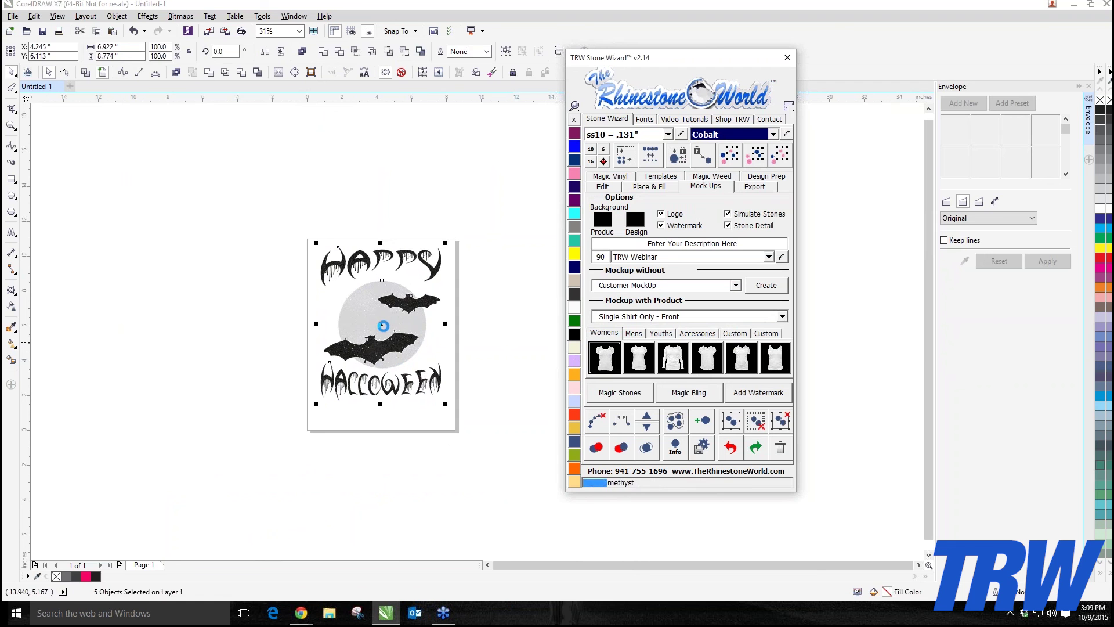
scroll(384, 317, "up", 1)
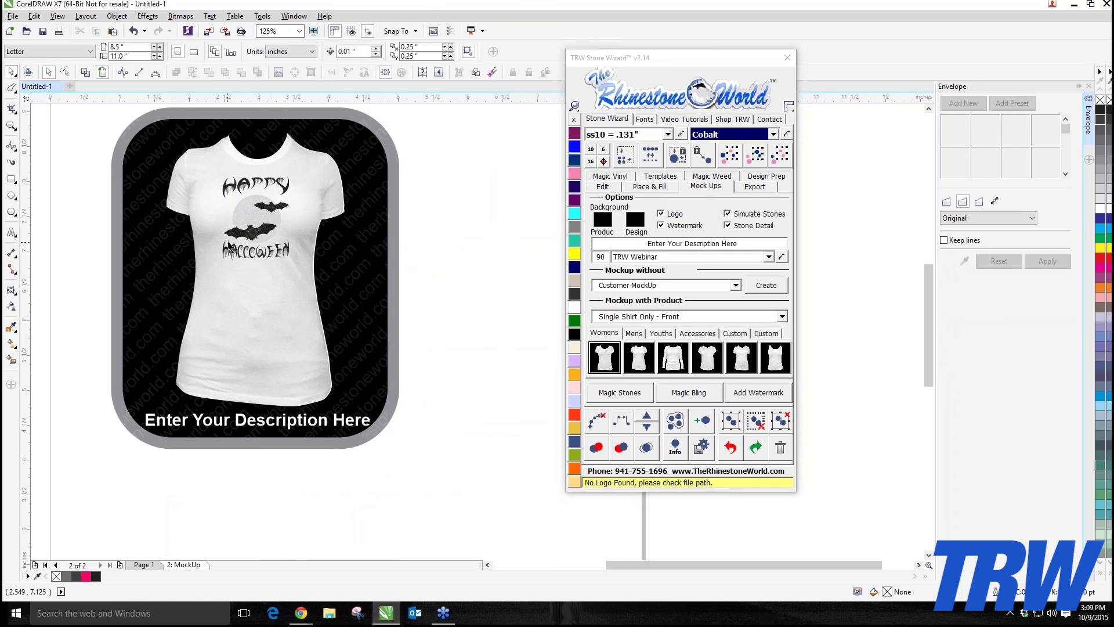
left_click_drag(94, 167, 297, 277)
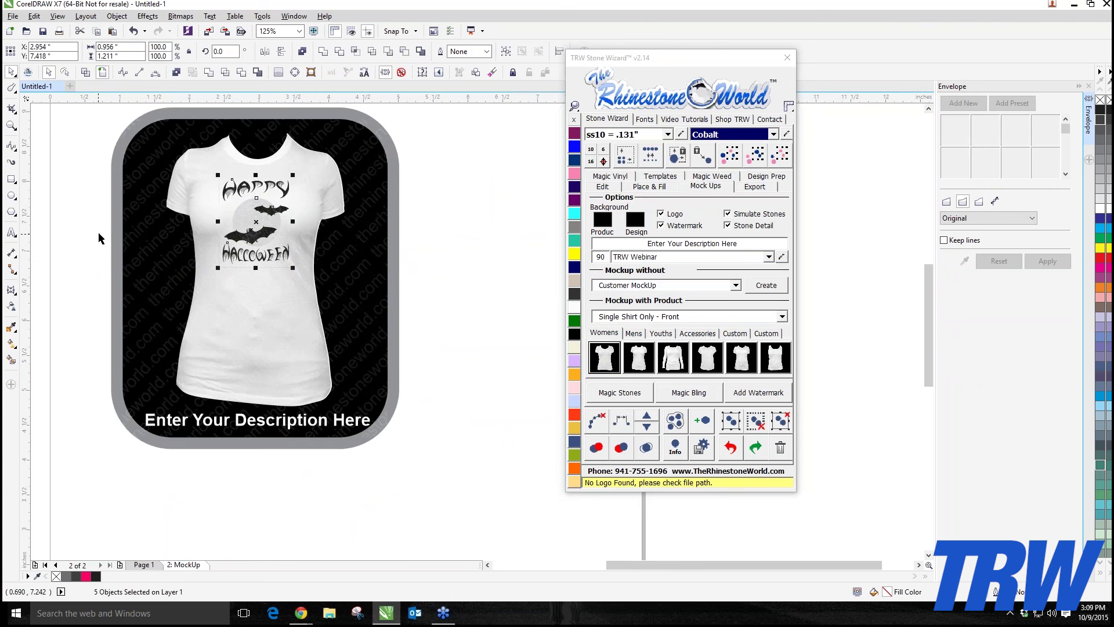
left_click(78, 223)
scroll(227, 183, "up", 1)
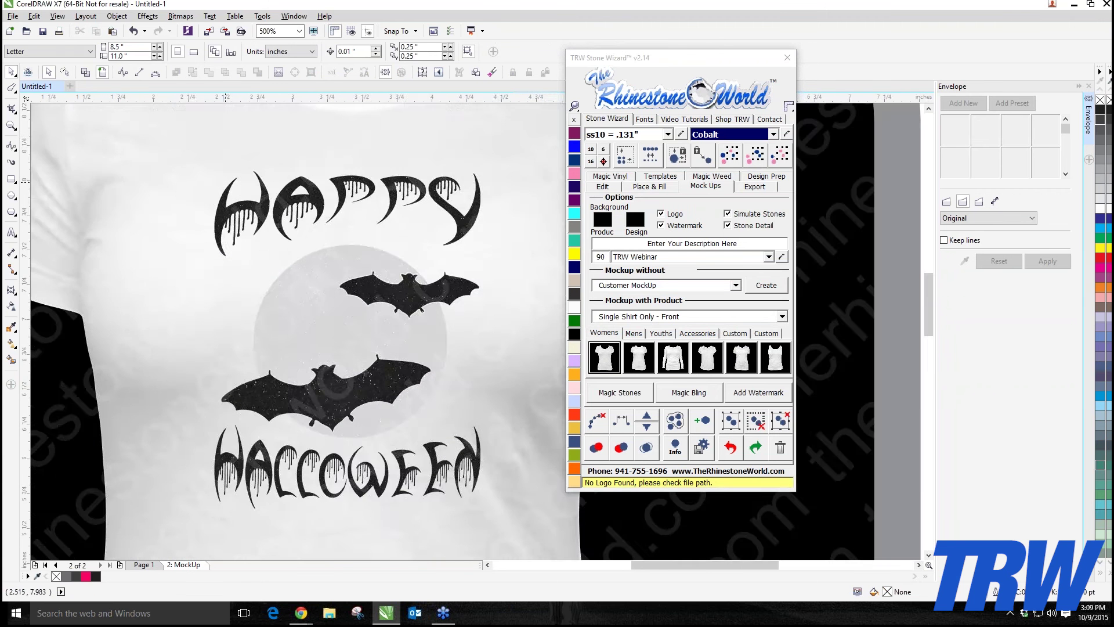
scroll(291, 331, "down", 1)
scroll(267, 305, "down", 1)
scroll(266, 305, "up", 1)
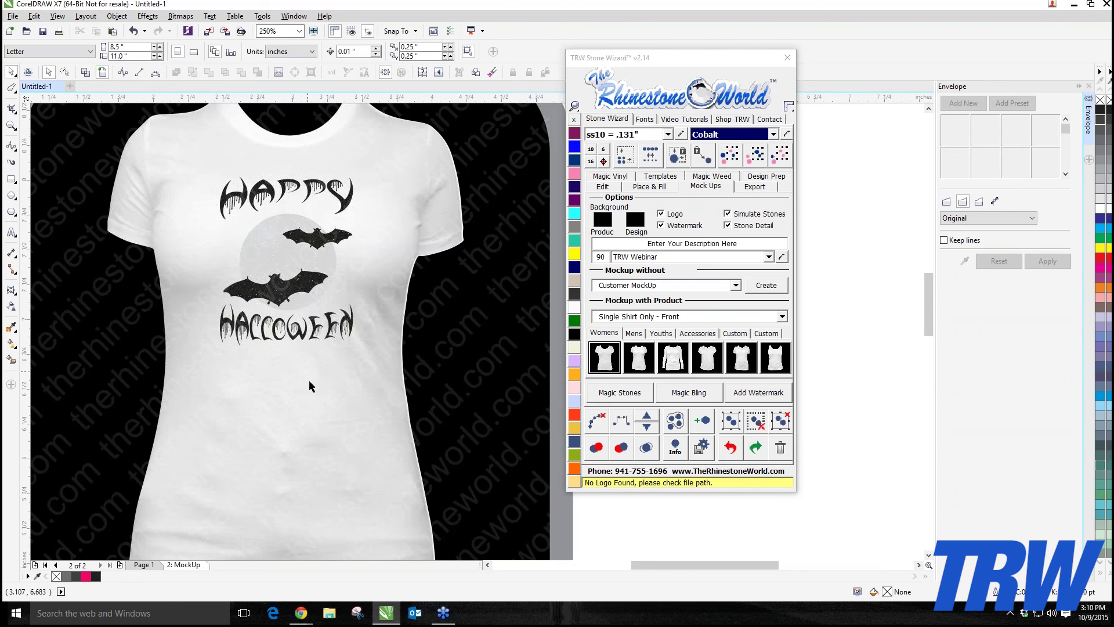
- Select the shirt in the mock-up and recolor it TRW Pink
left_click(326, 417)
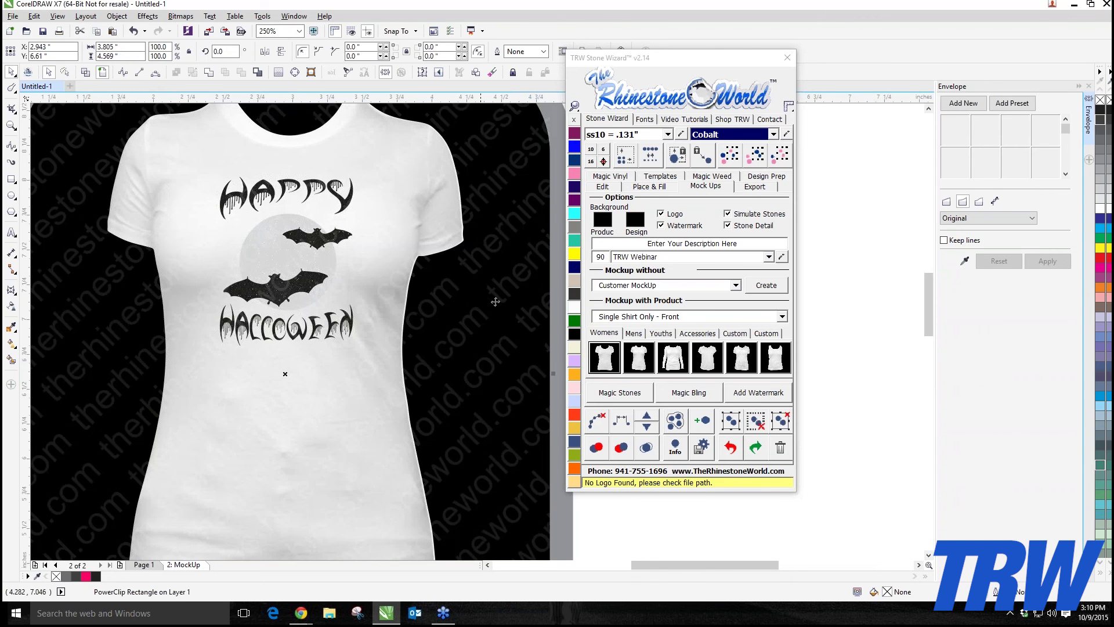
left_click(575, 174)
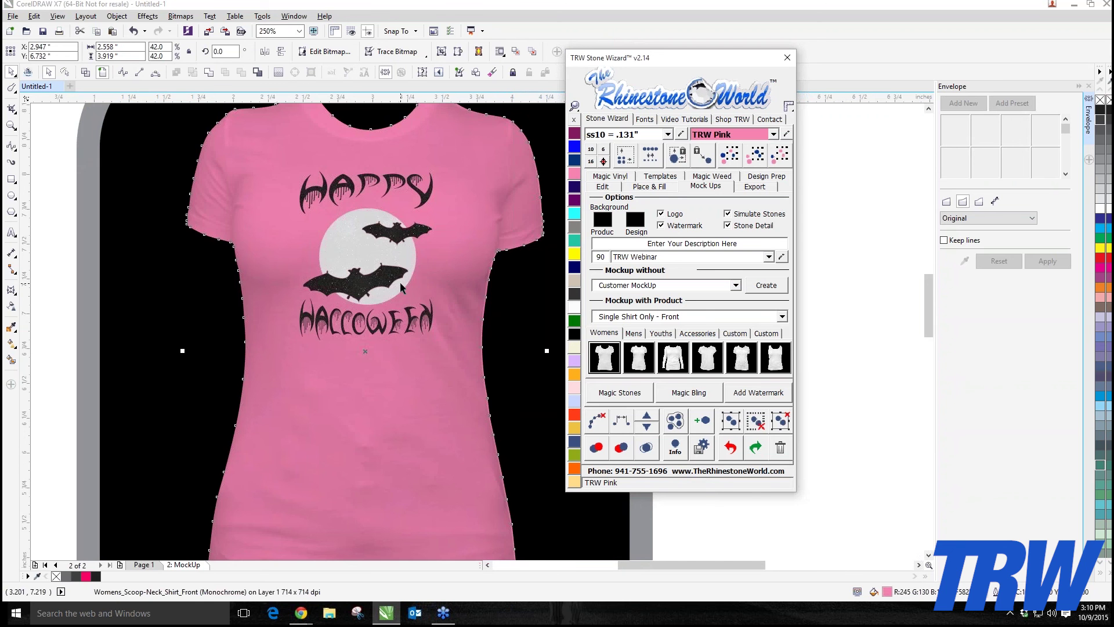
scroll(400, 283, "down", 1)
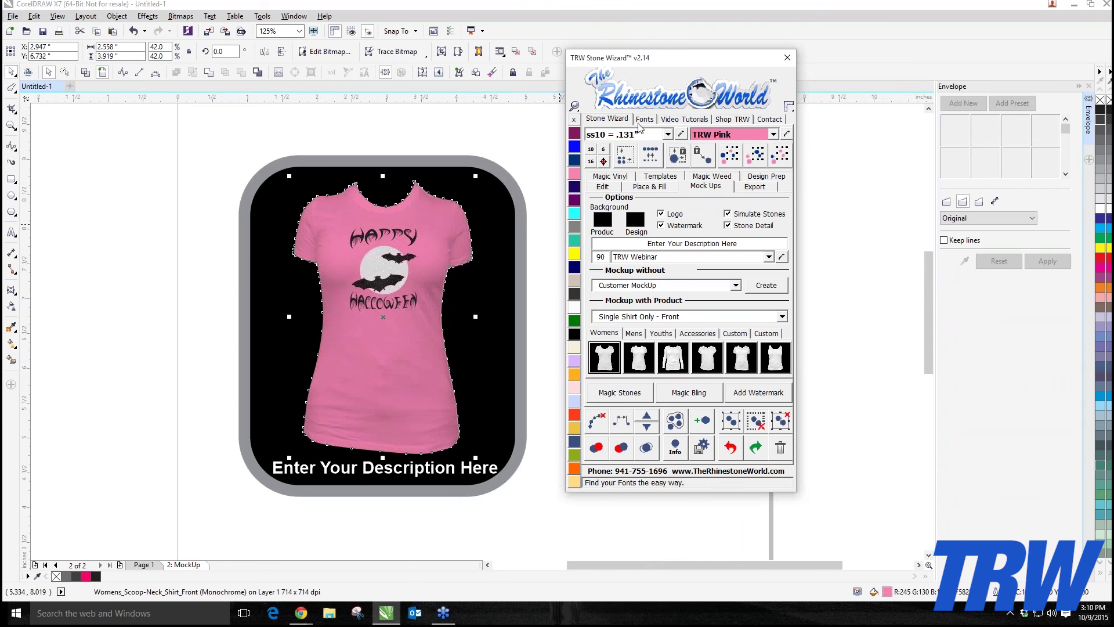
- Show the Your Bloody Choice font in the Stone Wizard font finder and examine the lettering on the pink shirt mock-up
left_click(644, 119)
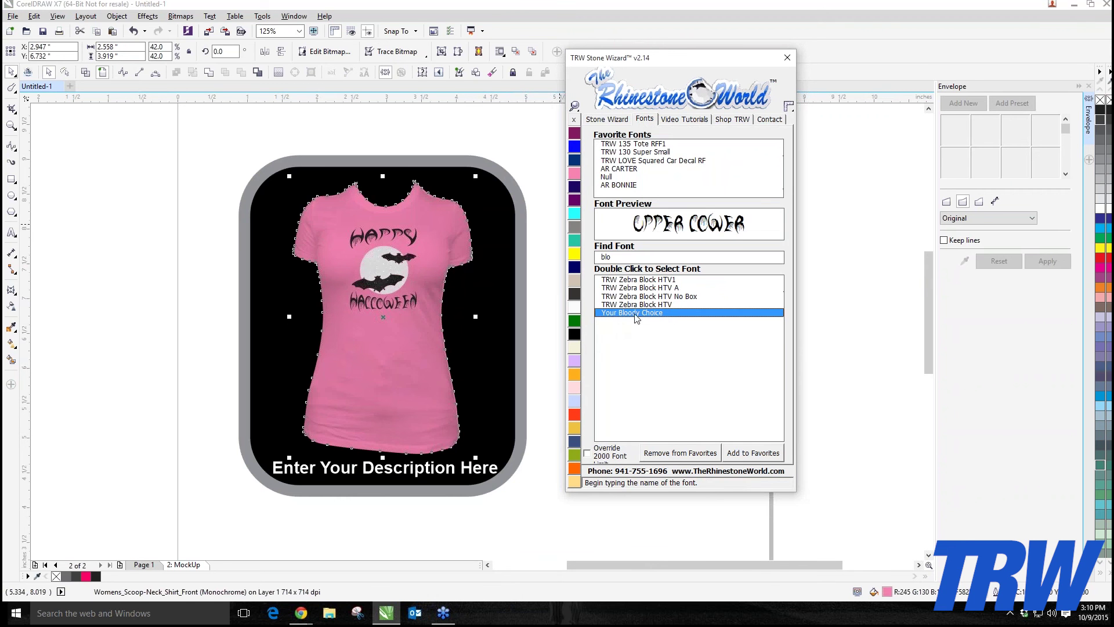
scroll(409, 256, "up", 3)
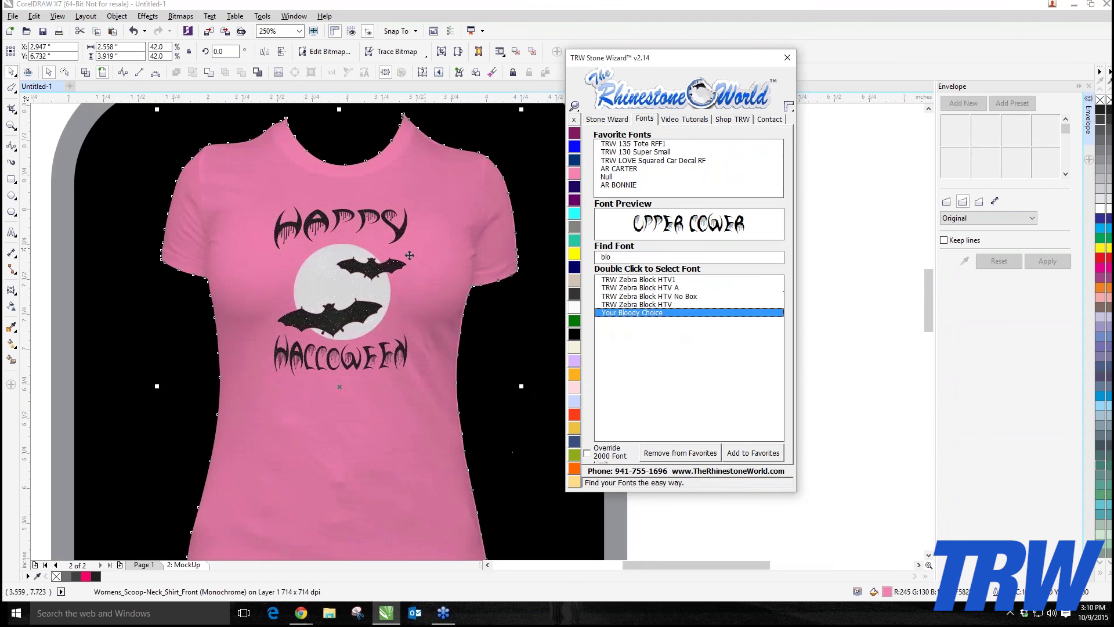
scroll(269, 323, "down", 3)
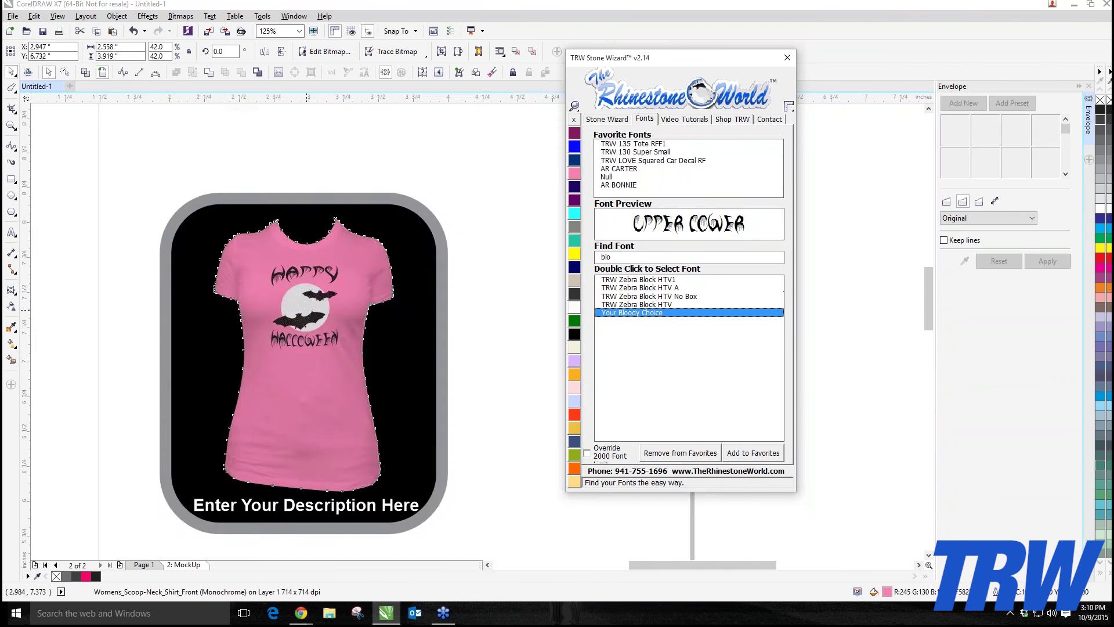
scroll(269, 323, "up", 3)
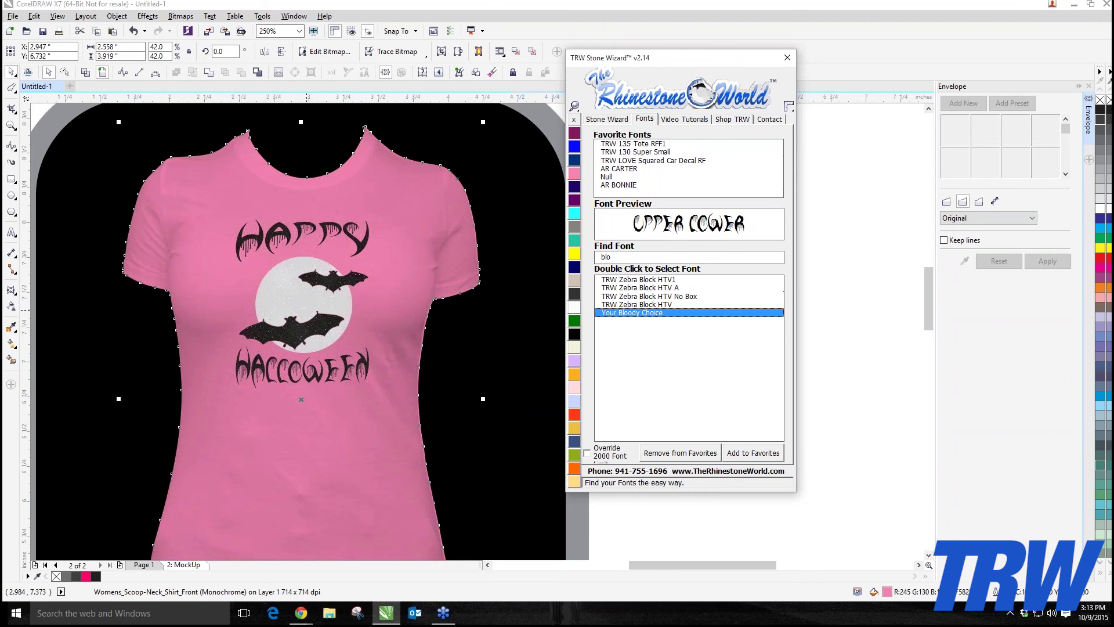
- Switch to Chrome and search the web for "the rhinestone world" in a new tab
left_click(304, 617)
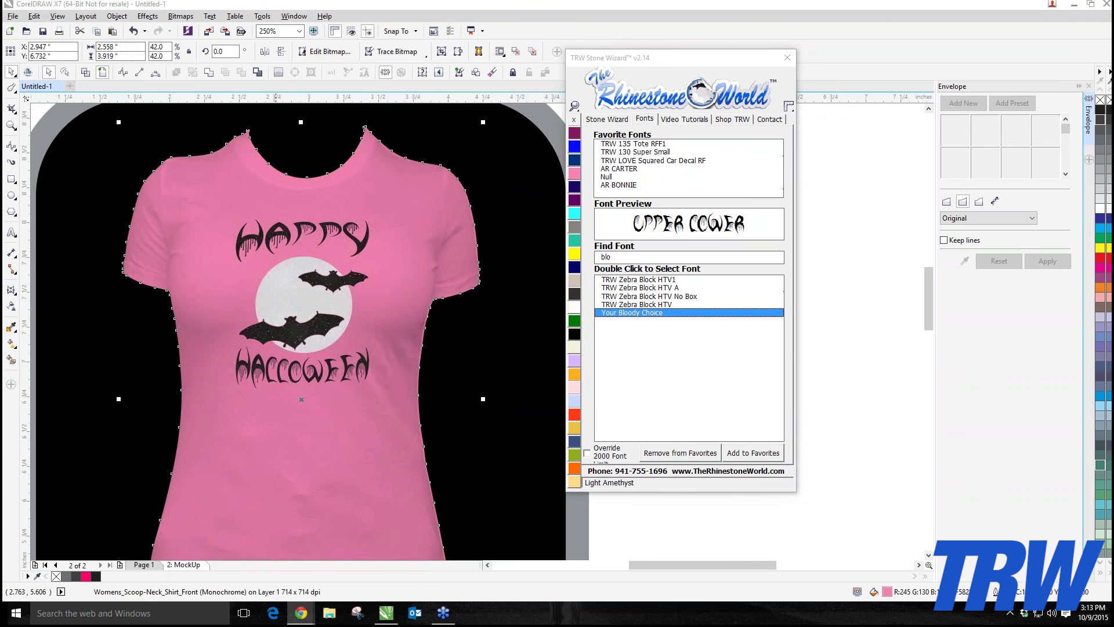
left_click(315, 597)
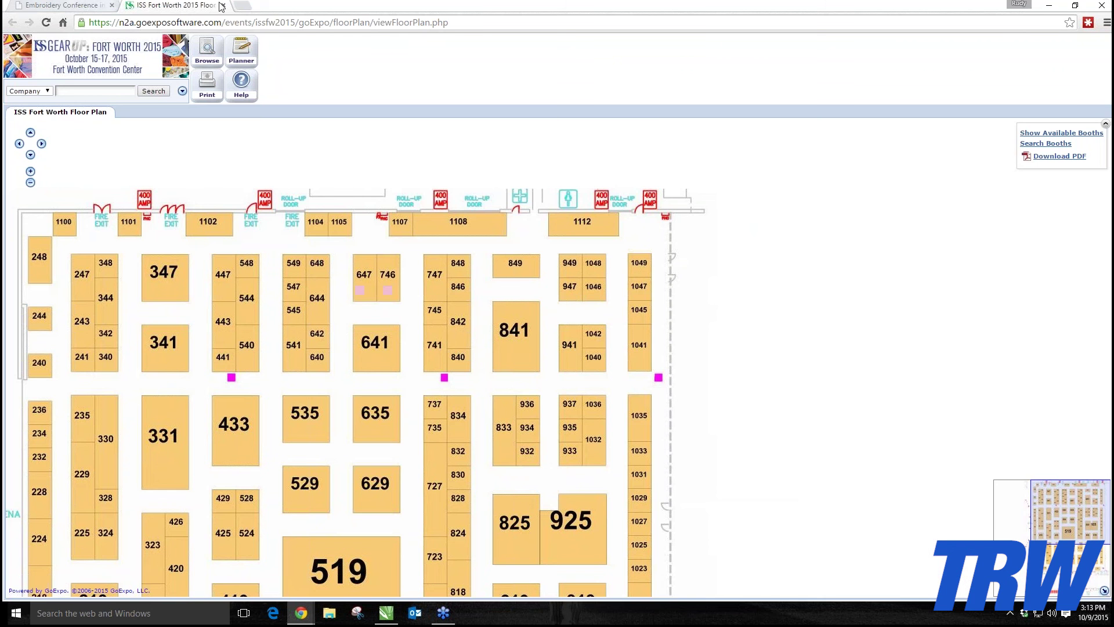
key("ctrl+t")
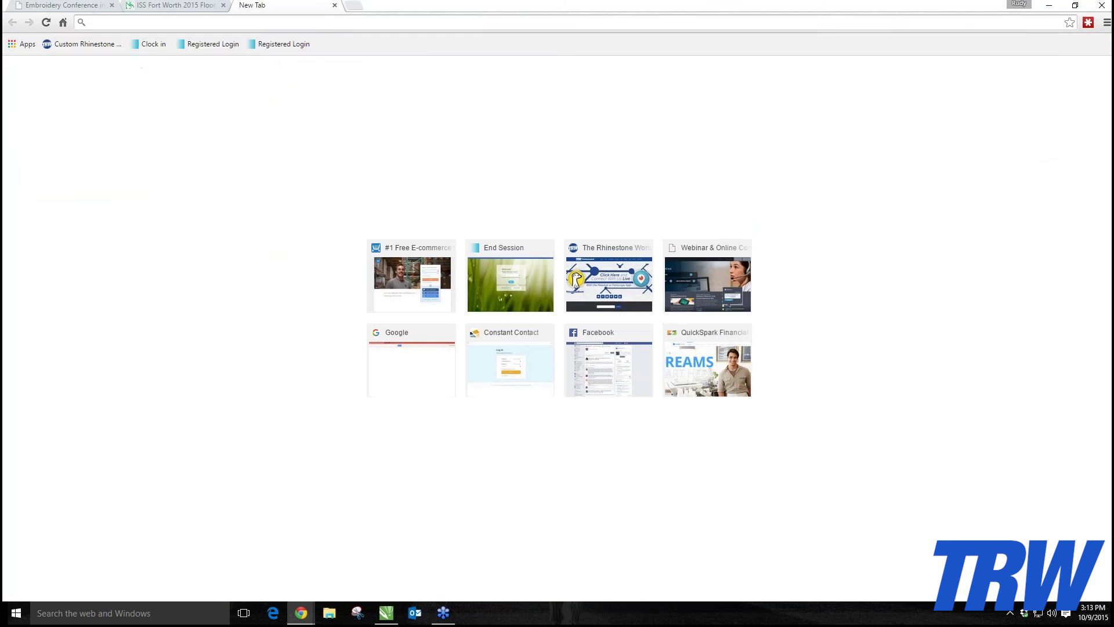
type("the rhinestone world")
key("Return")
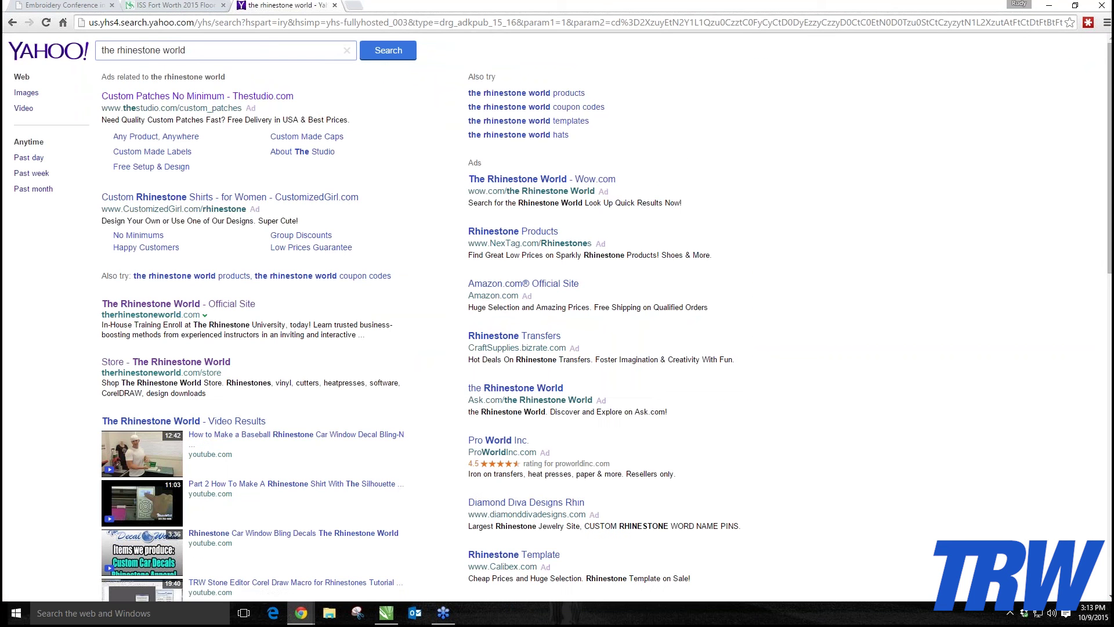
- Open The Rhinestone World's official site from the search results and go to its online store
left_click(151, 304)
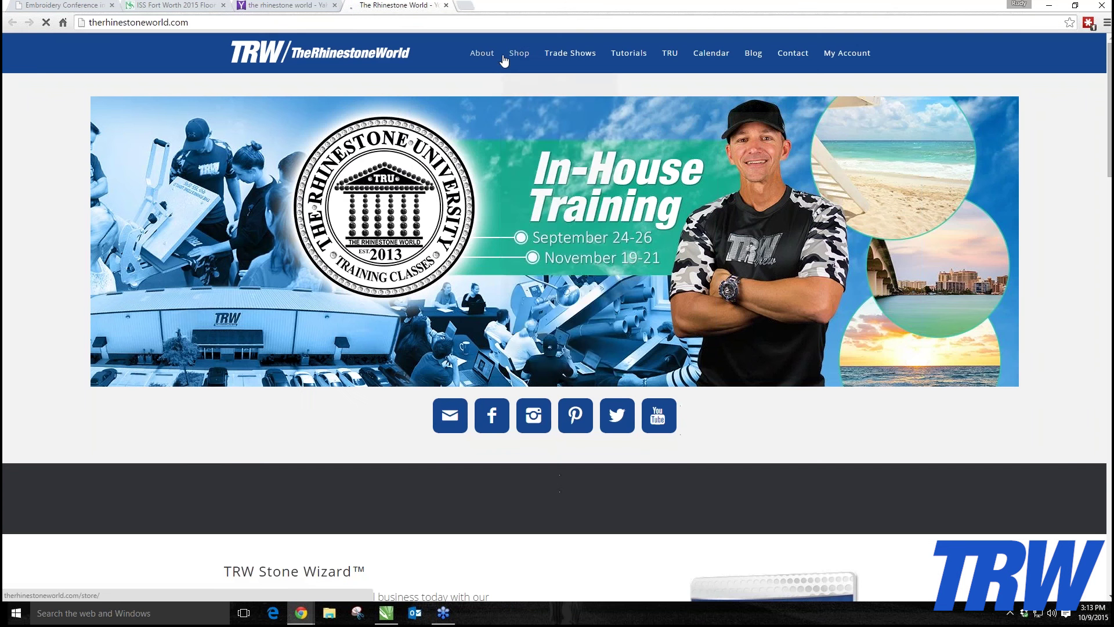
mouse_move(509, 60)
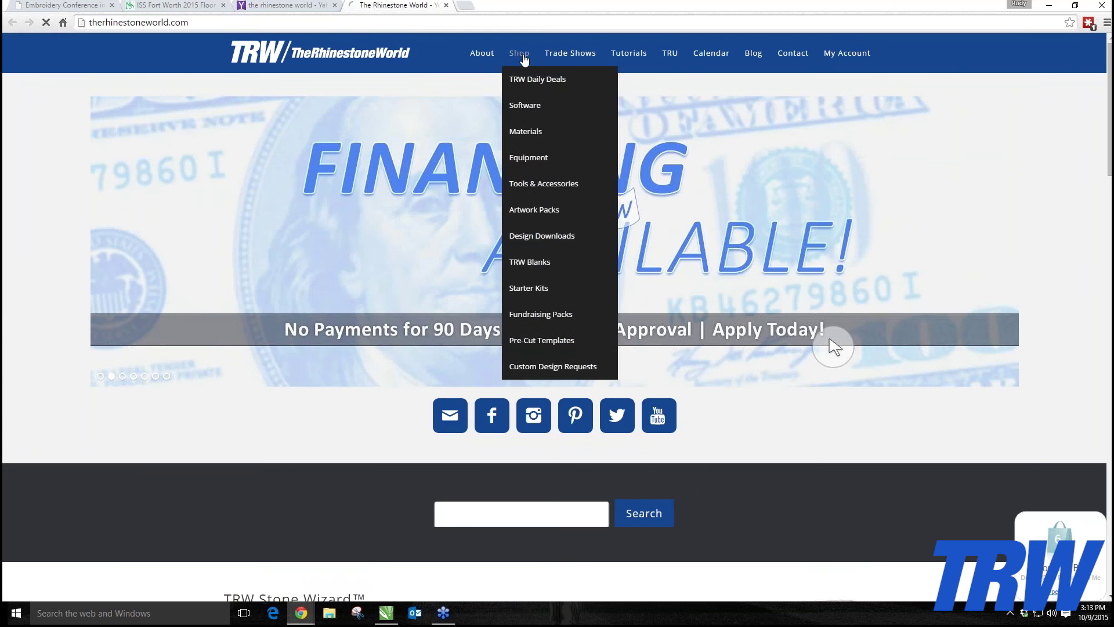
left_click(519, 53)
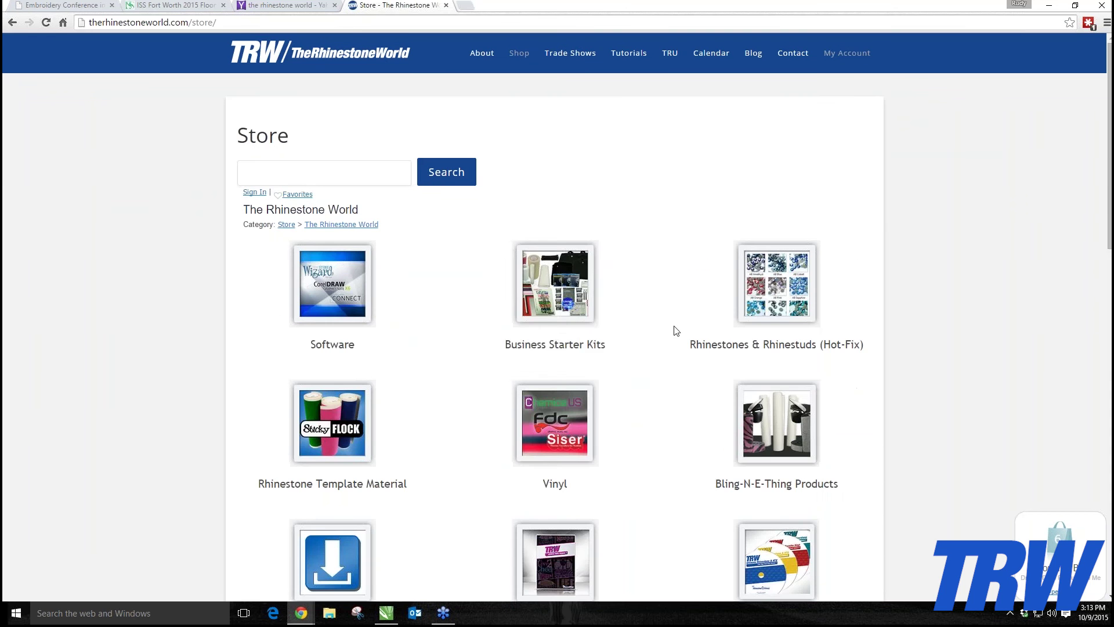
- Show the store's TRW Daily Deals and open the Today's TRW Deals category
mouse_move(521, 63)
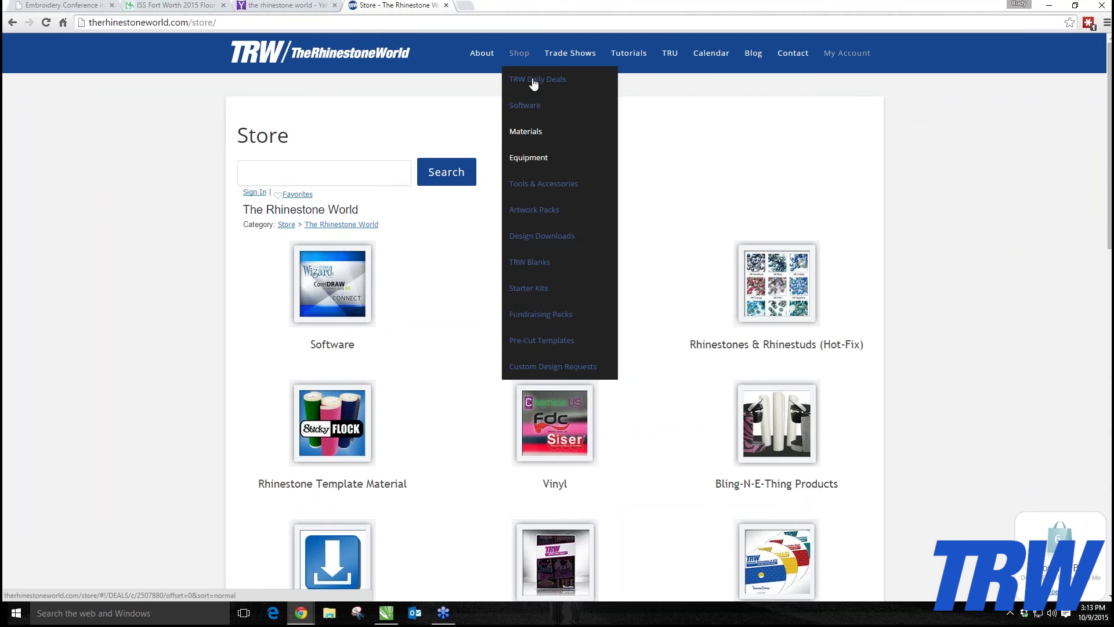
left_click(534, 85)
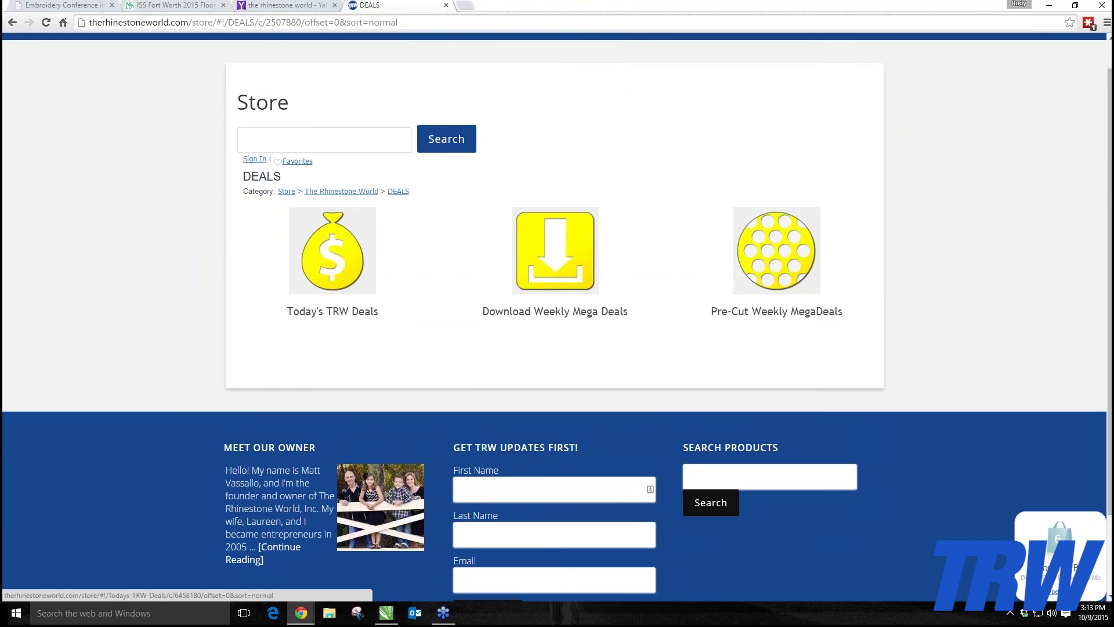
left_click(355, 261)
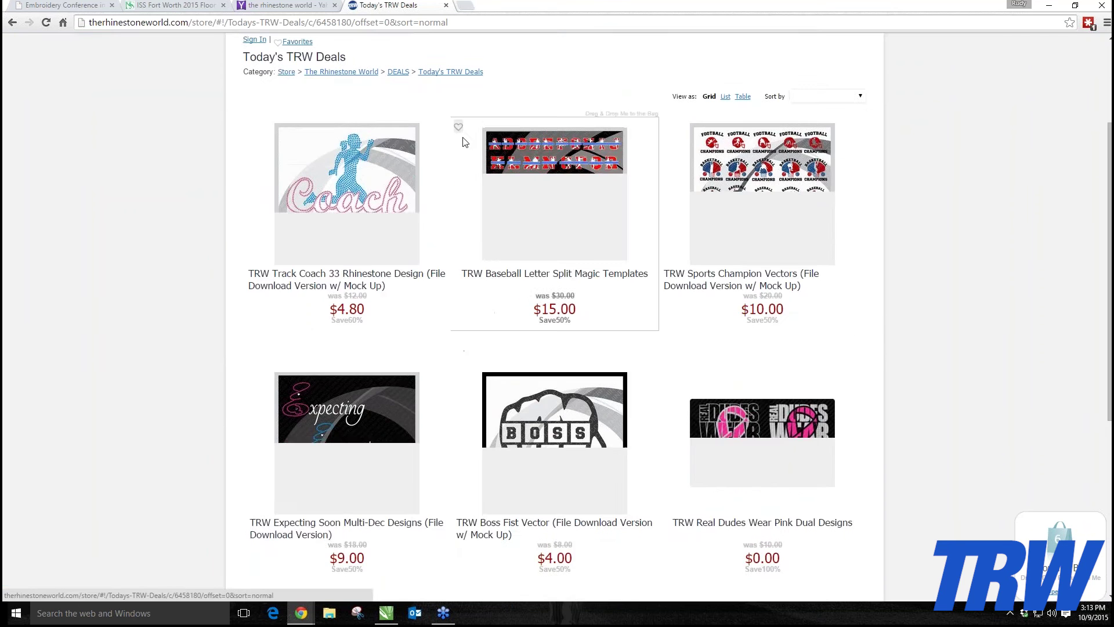
- Go to the store's Free Designs under Design Downloads and open the FREE TRW Apparel Download Designs category
scroll(465, 142, "up", 3)
mouse_move(527, 69)
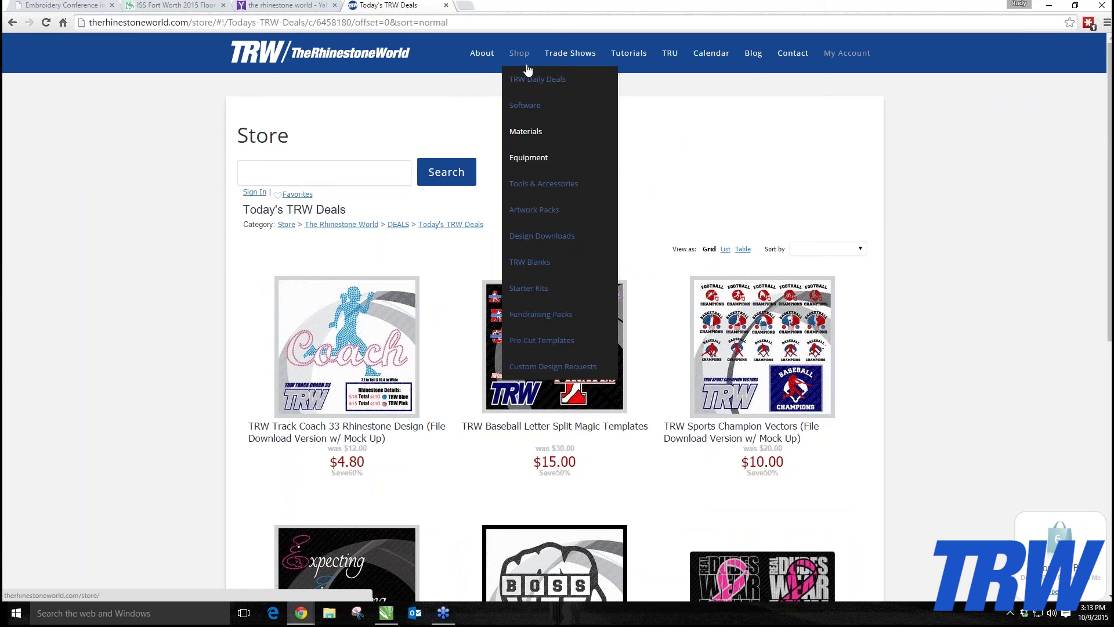
mouse_move(531, 244)
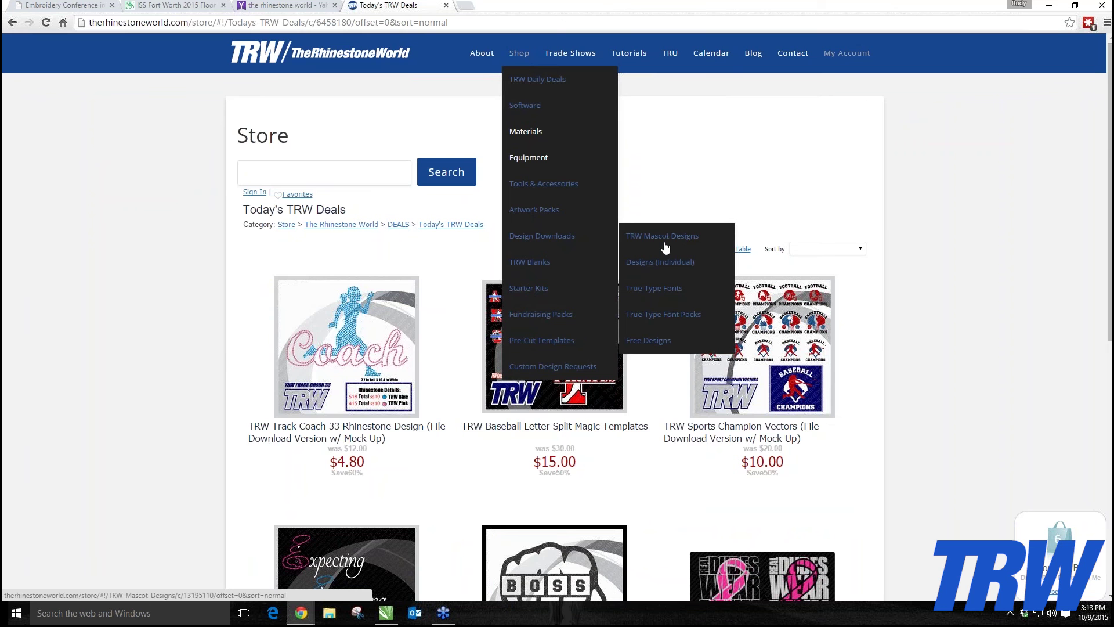
left_click(650, 342)
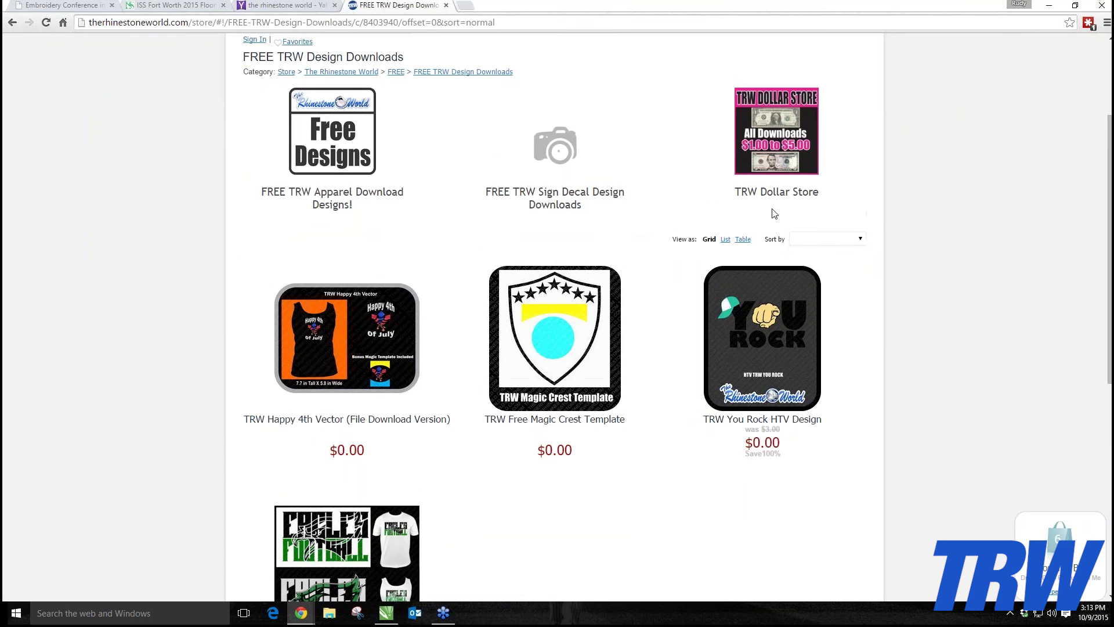
scroll(523, 290, "down", 1)
scroll(249, 267, "up", 1)
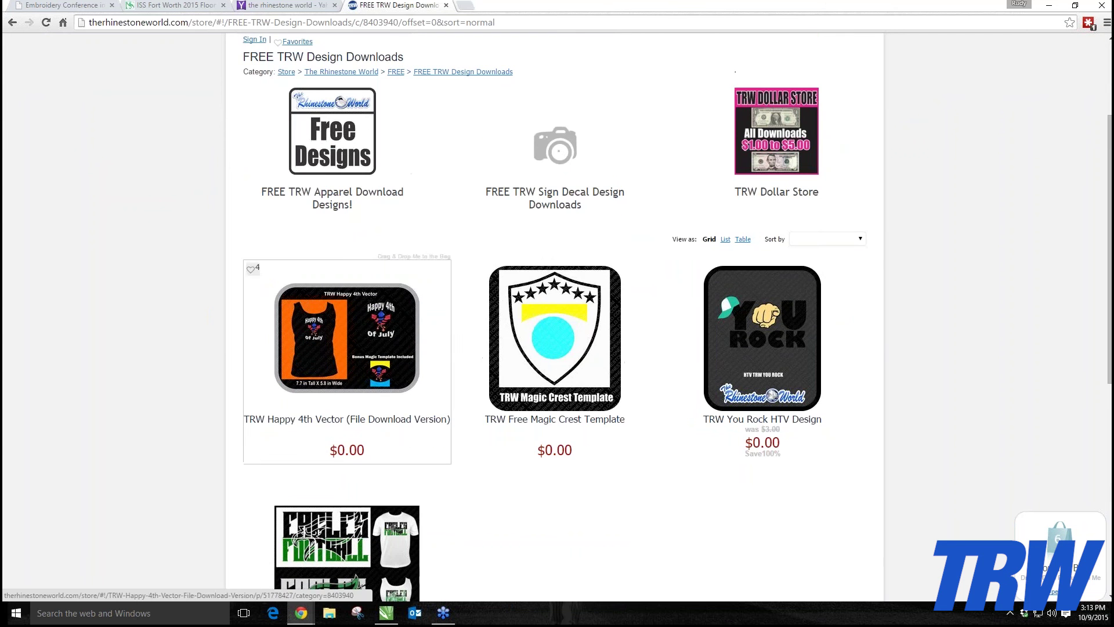
left_click(319, 151)
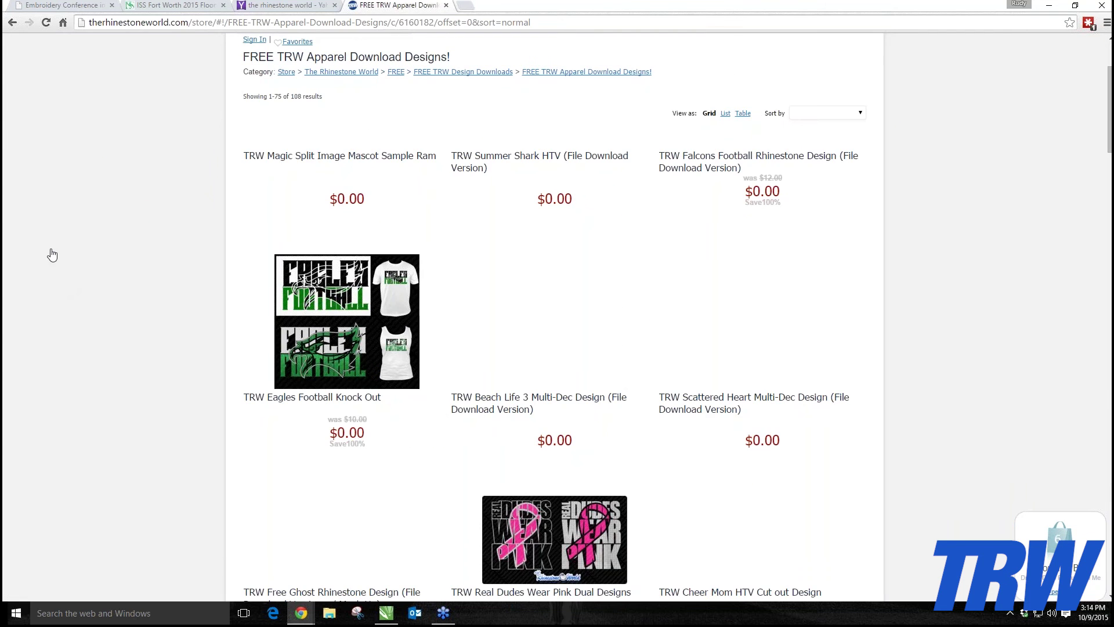
- Look through the free apparel download designs and return to the start of the listing
scroll(142, 309, "down", 3)
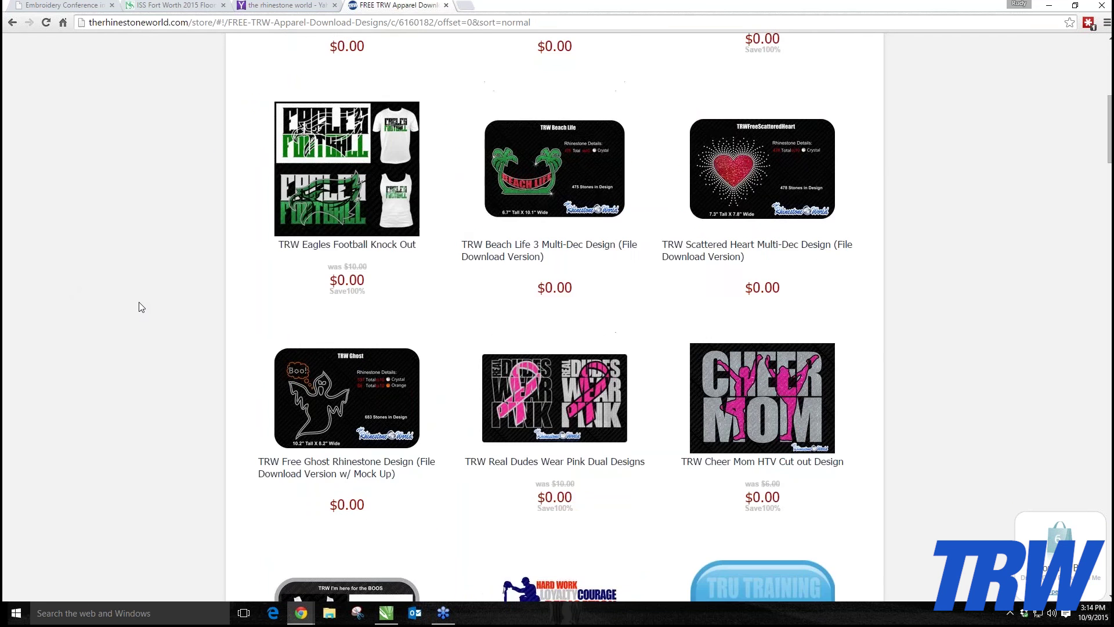
scroll(138, 302, "down", 3)
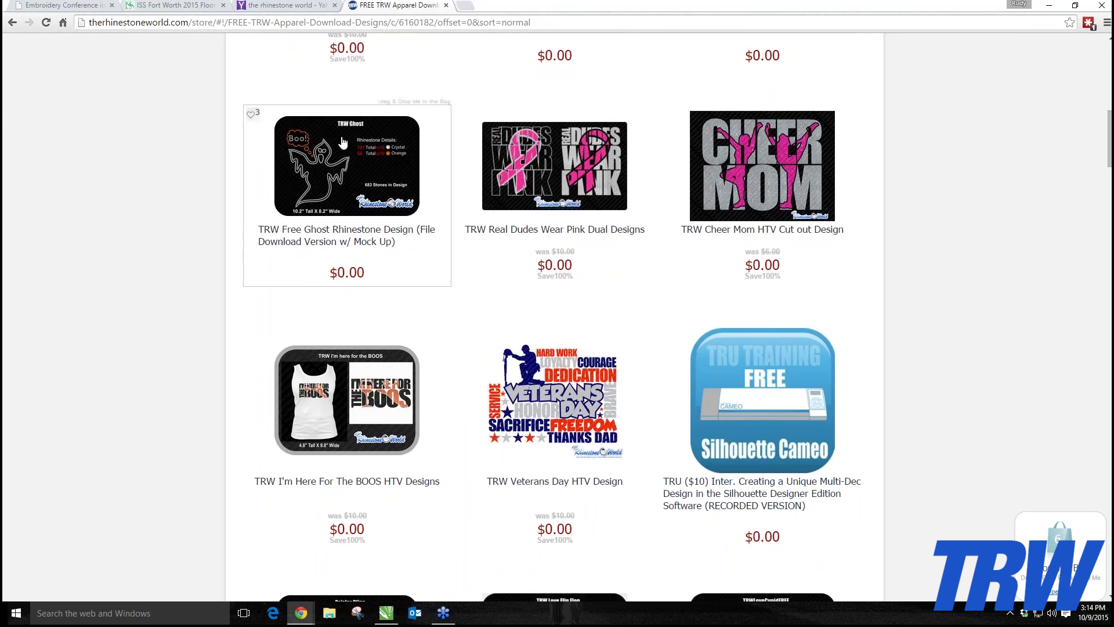
scroll(152, 195, "down", 3)
scroll(151, 192, "down", 5)
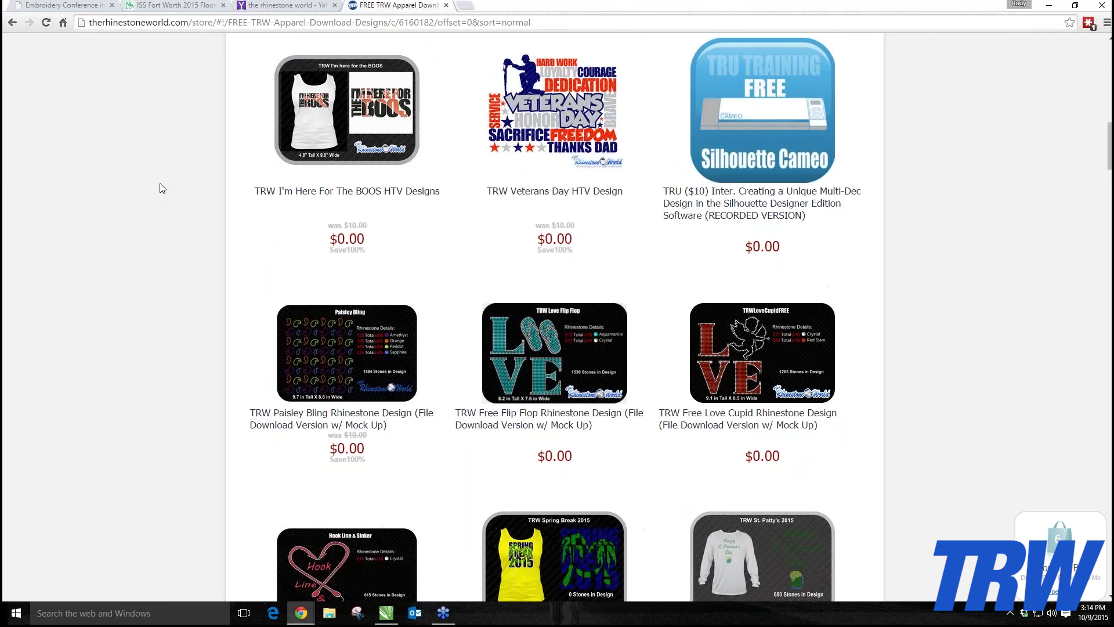
scroll(696, 325, "down", 2)
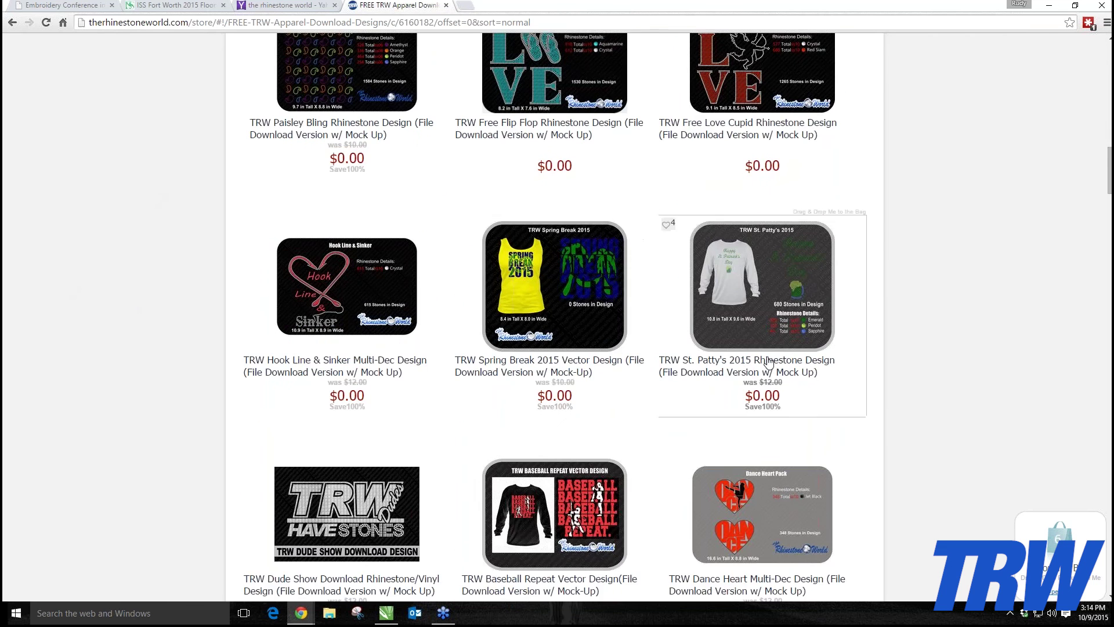
scroll(542, 418, "down", 2)
scroll(497, 410, "down", 3)
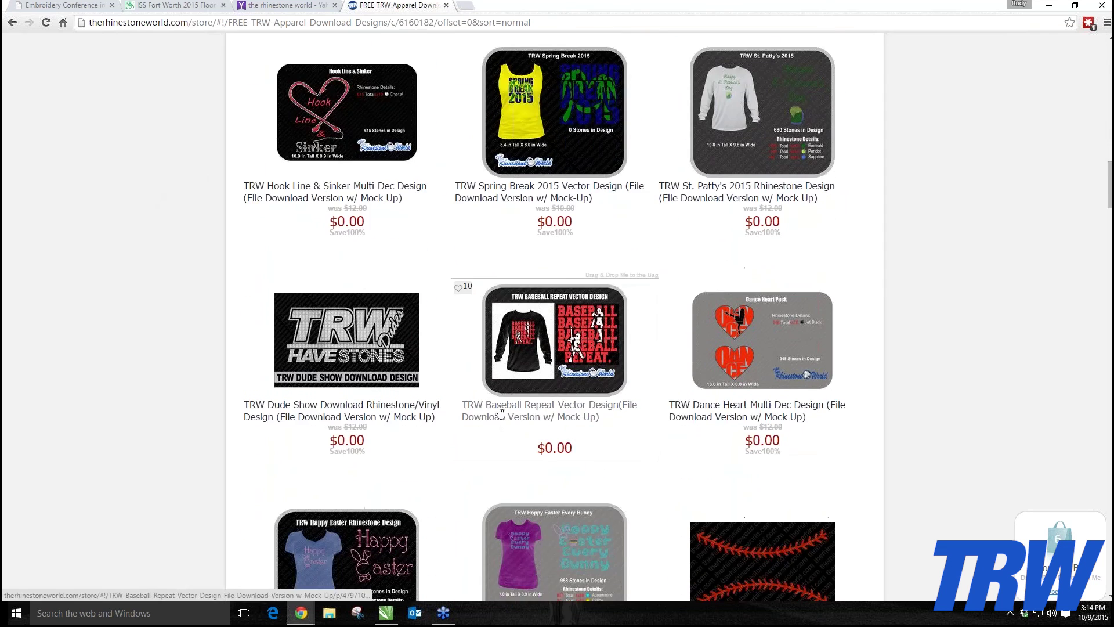
scroll(174, 366, "down", 2)
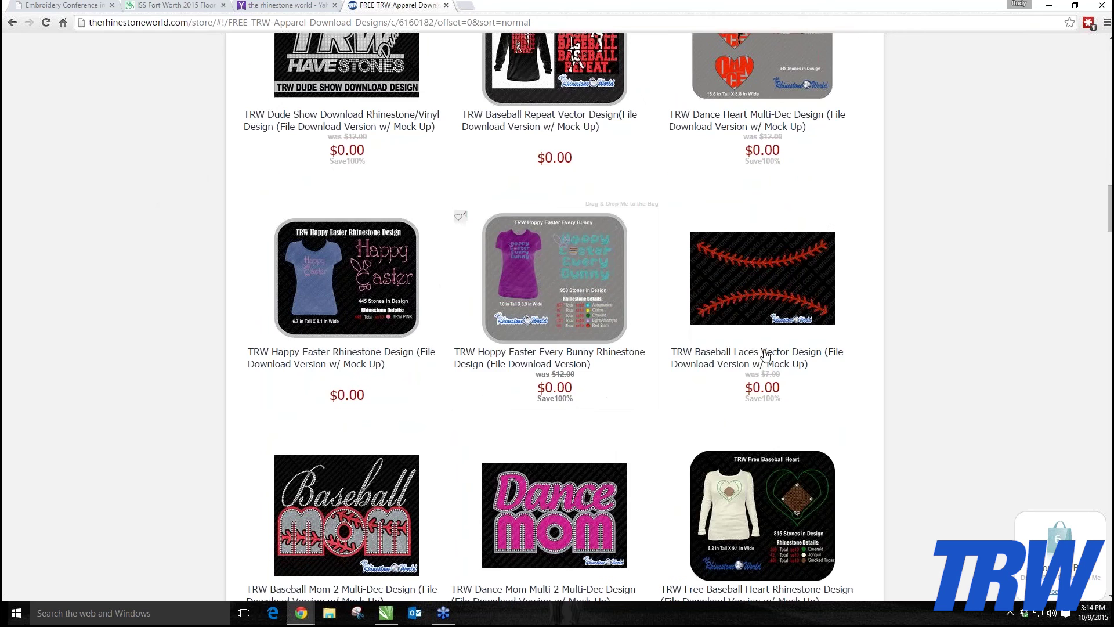
scroll(464, 365, "down", 6)
scroll(401, 365, "down", 3)
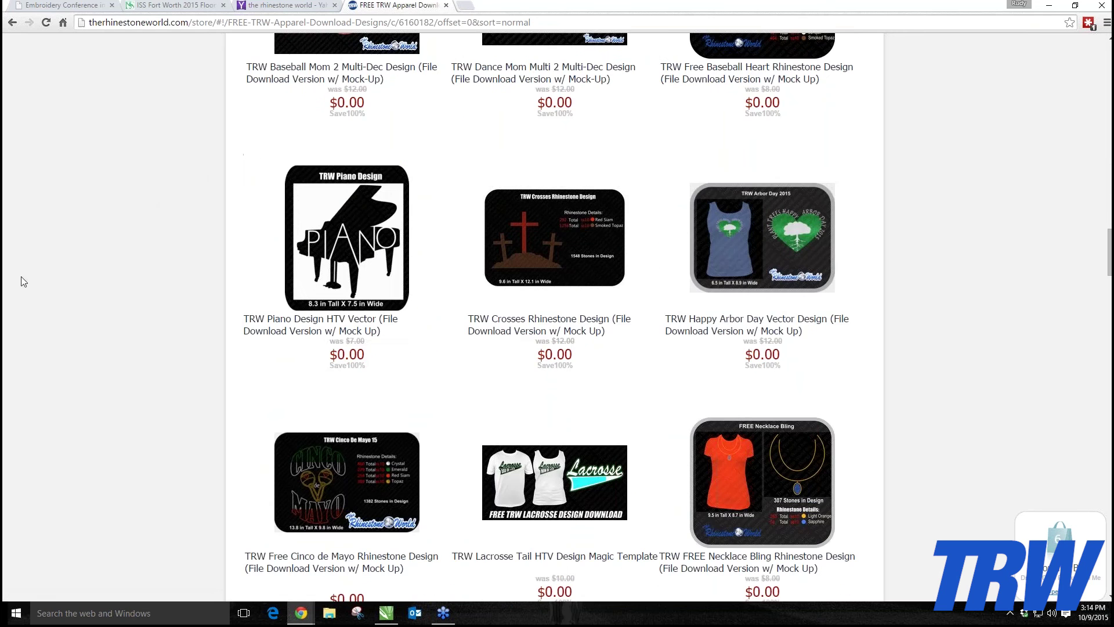
scroll(174, 293, "up", 3)
scroll(177, 284, "up", 15)
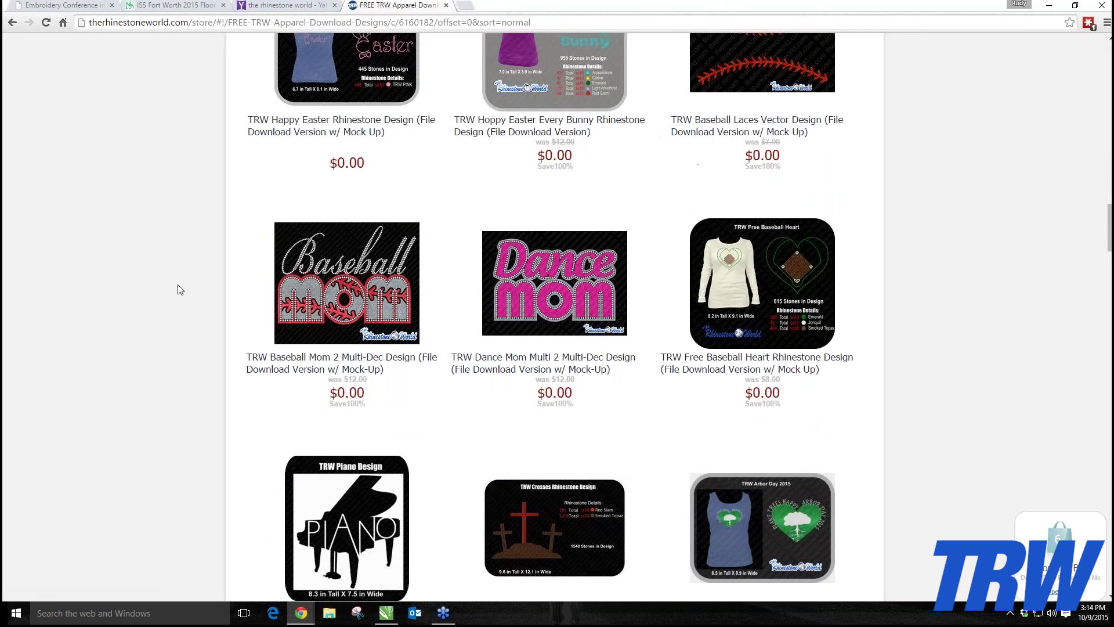
scroll(183, 287, "up", 12)
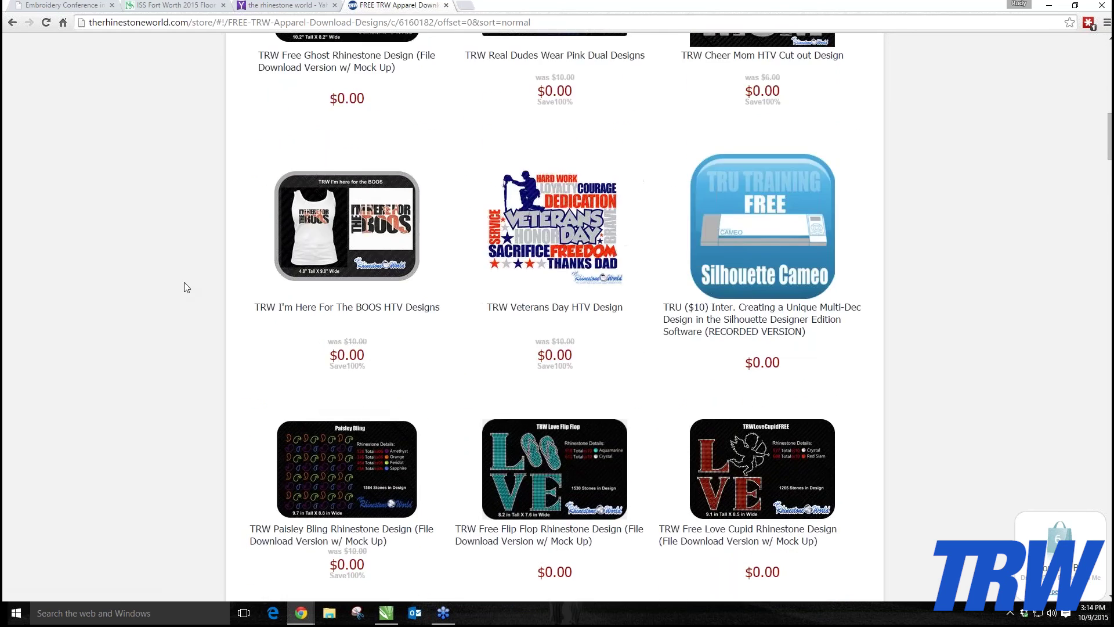
scroll(189, 285, "up", 3)
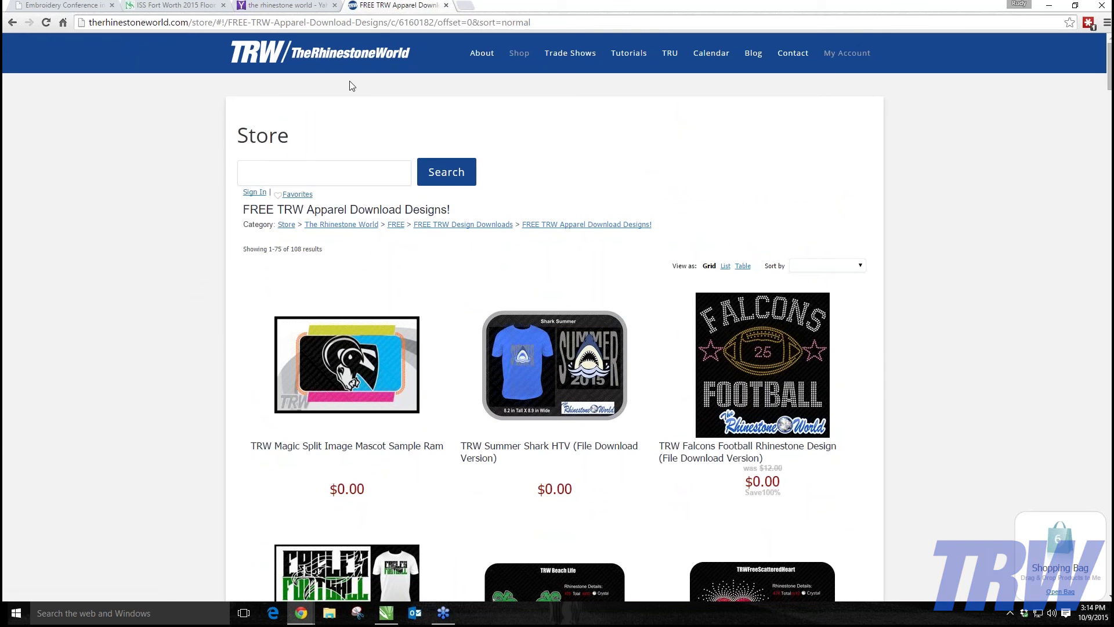
mouse_move(538, 364)
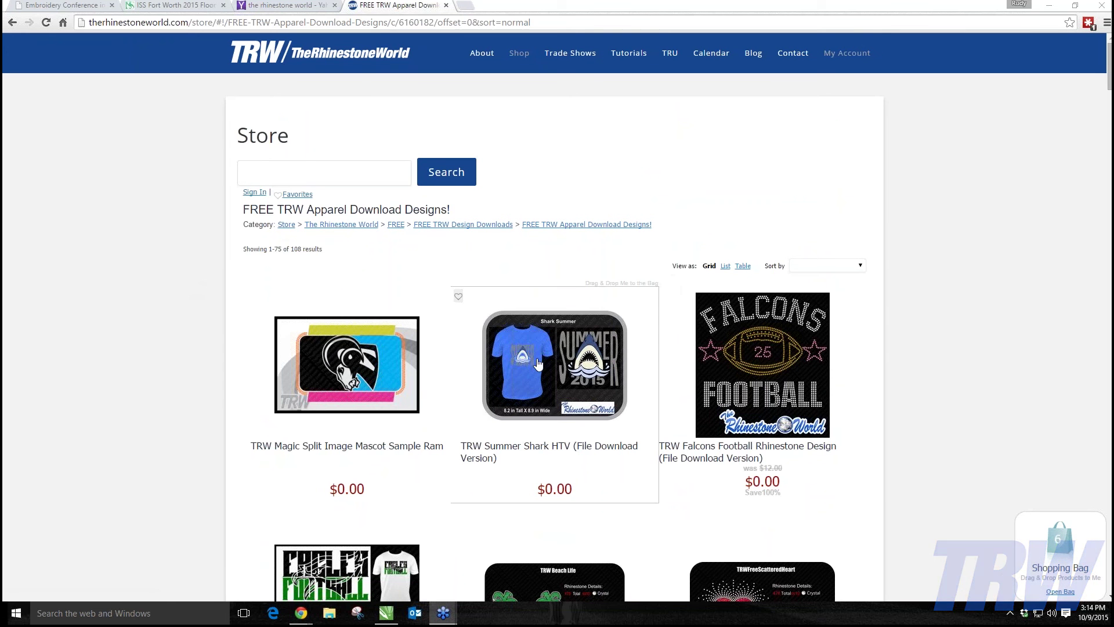